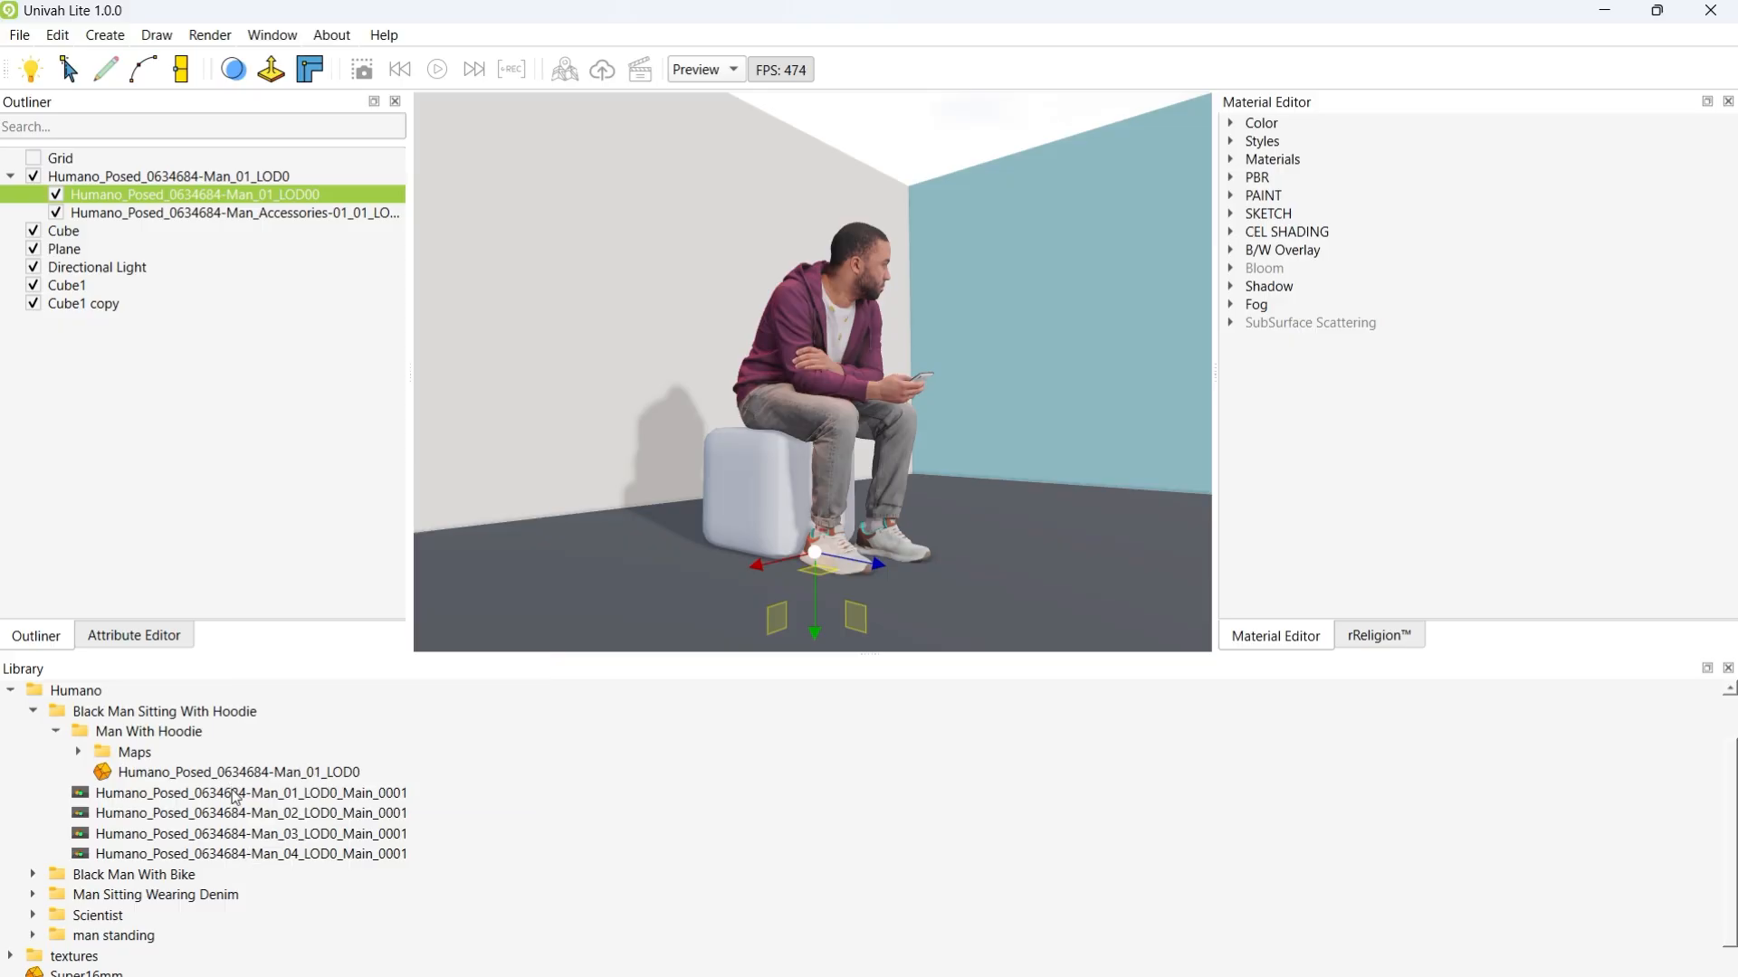
Step: Examine the seated man and his cube seat from several angles, including full screen and a close view of the shoes
{"action": "mouse_move", "coordinate": [235, 796]}
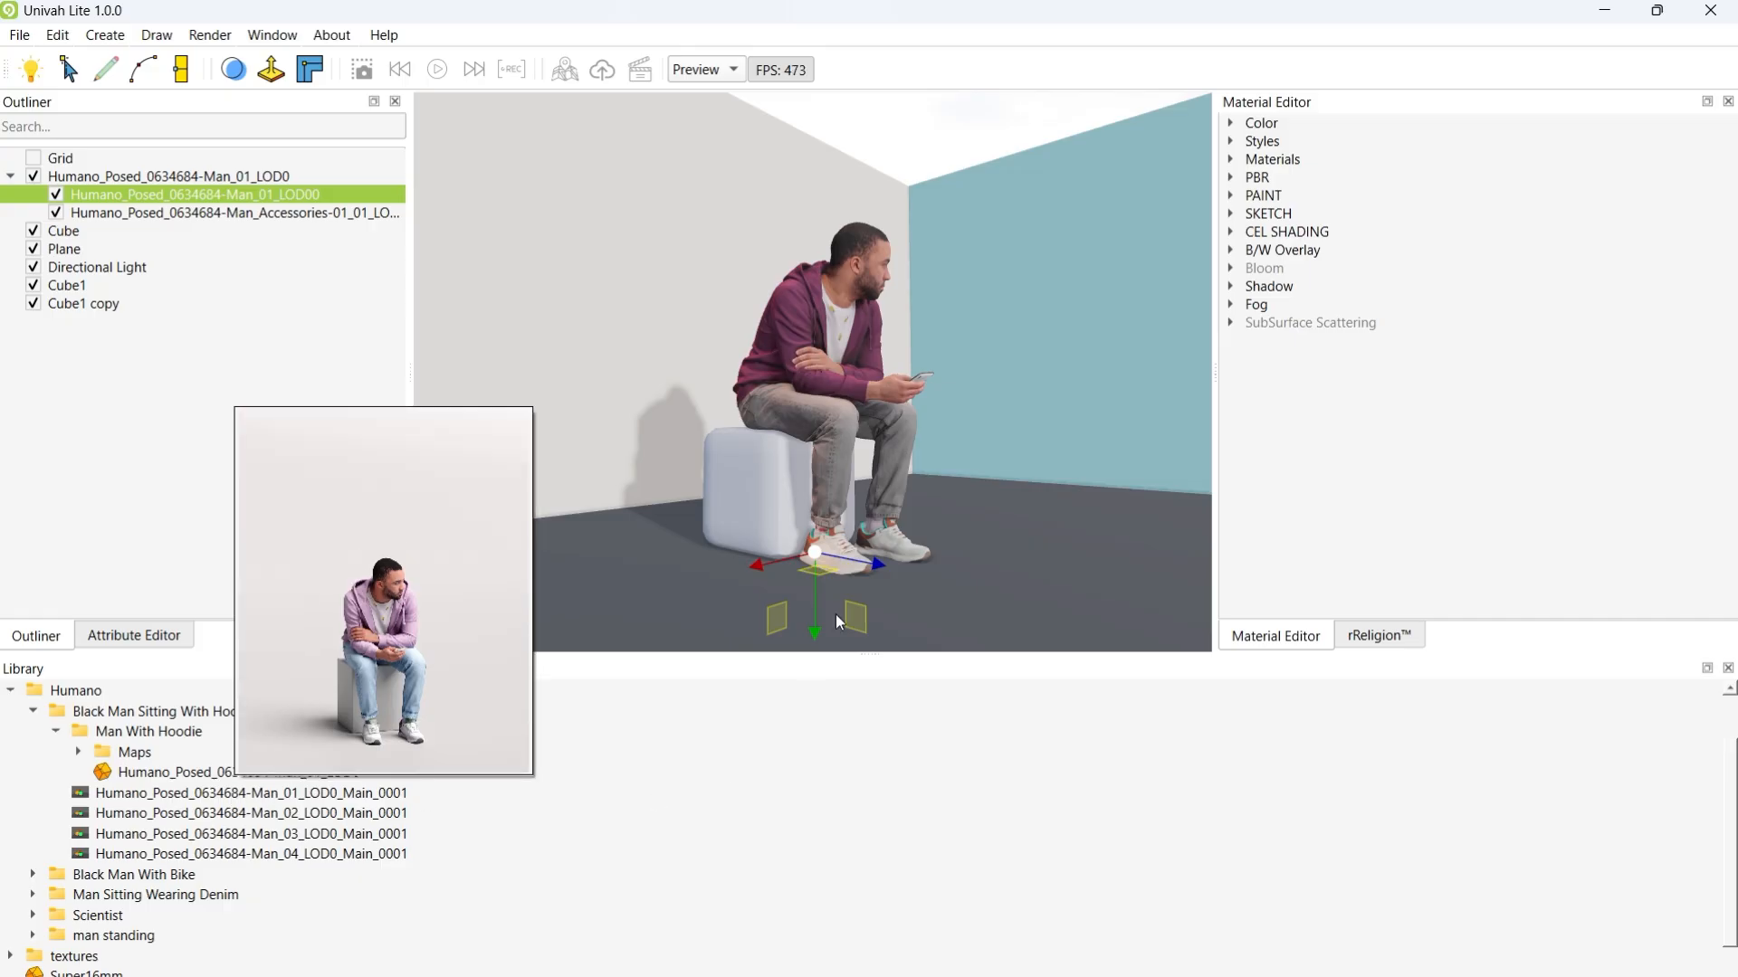
{"action": "middle_click_drag", "start_coordinate": [901, 474], "coordinate": [661, 470]}
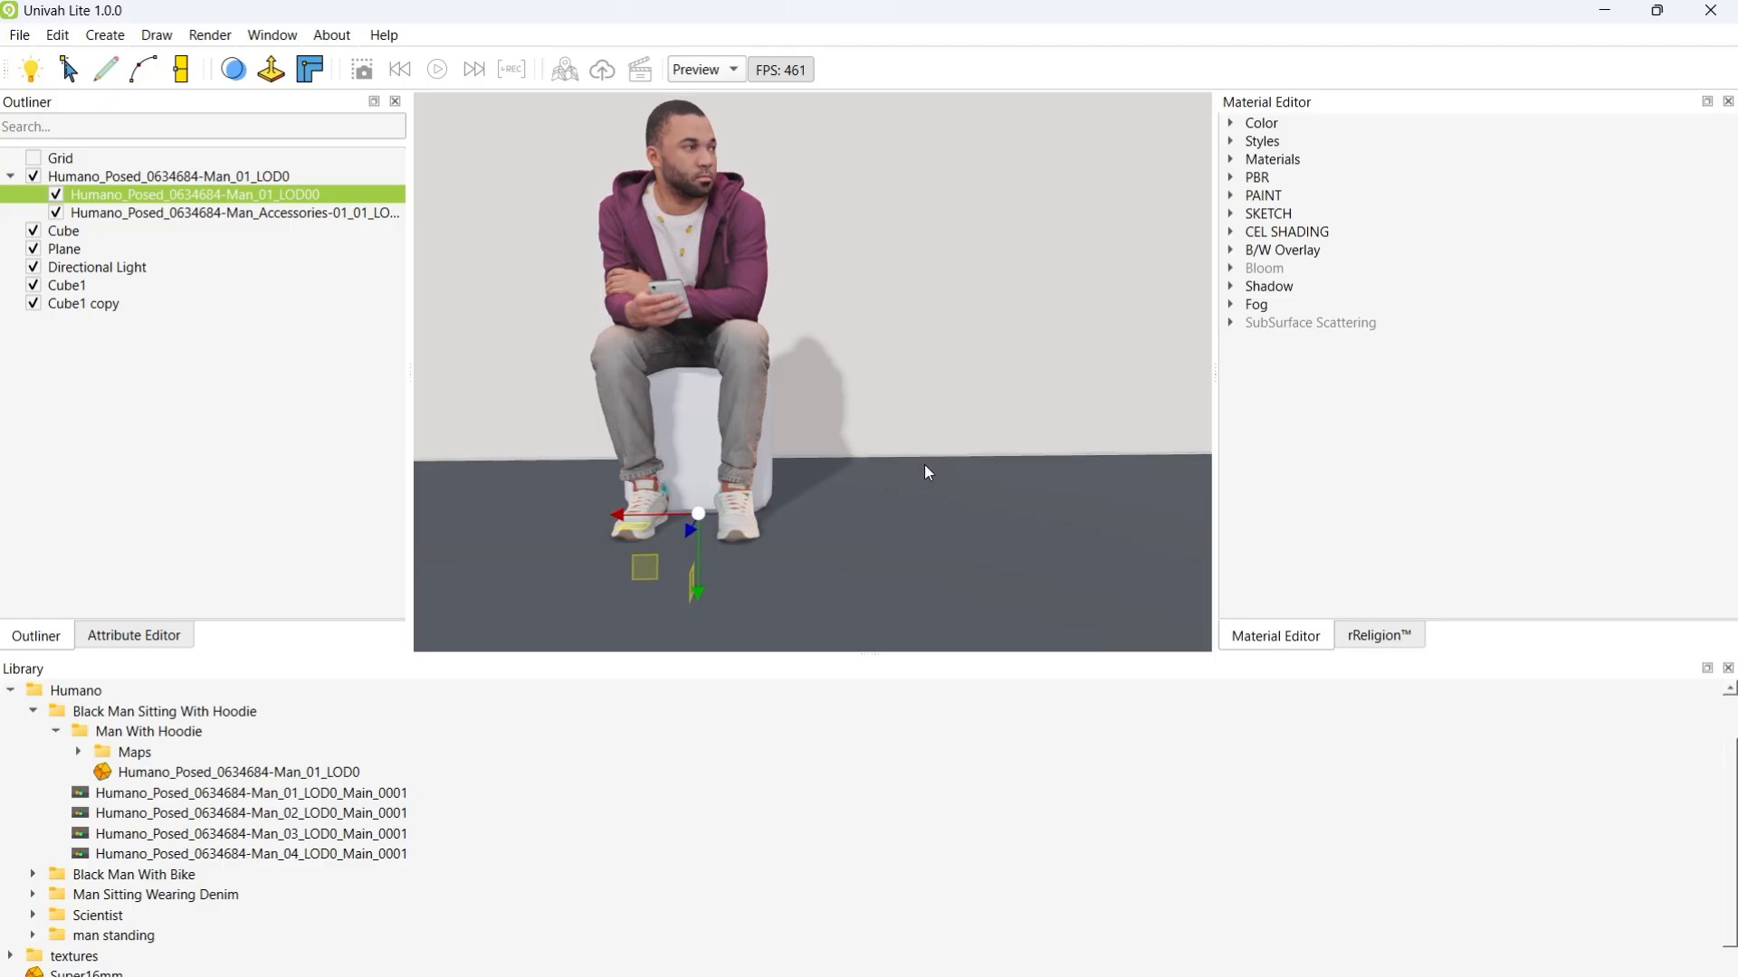
{"action": "middle_click_drag", "start_coordinate": [925, 469], "coordinate": [655, 455]}
{"action": "middle_click_drag", "start_coordinate": [932, 460], "coordinate": [709, 470]}
{"action": "middle_click_drag", "start_coordinate": [1051, 474], "coordinate": [865, 366]}
{"action": "key", "text": "F11"}
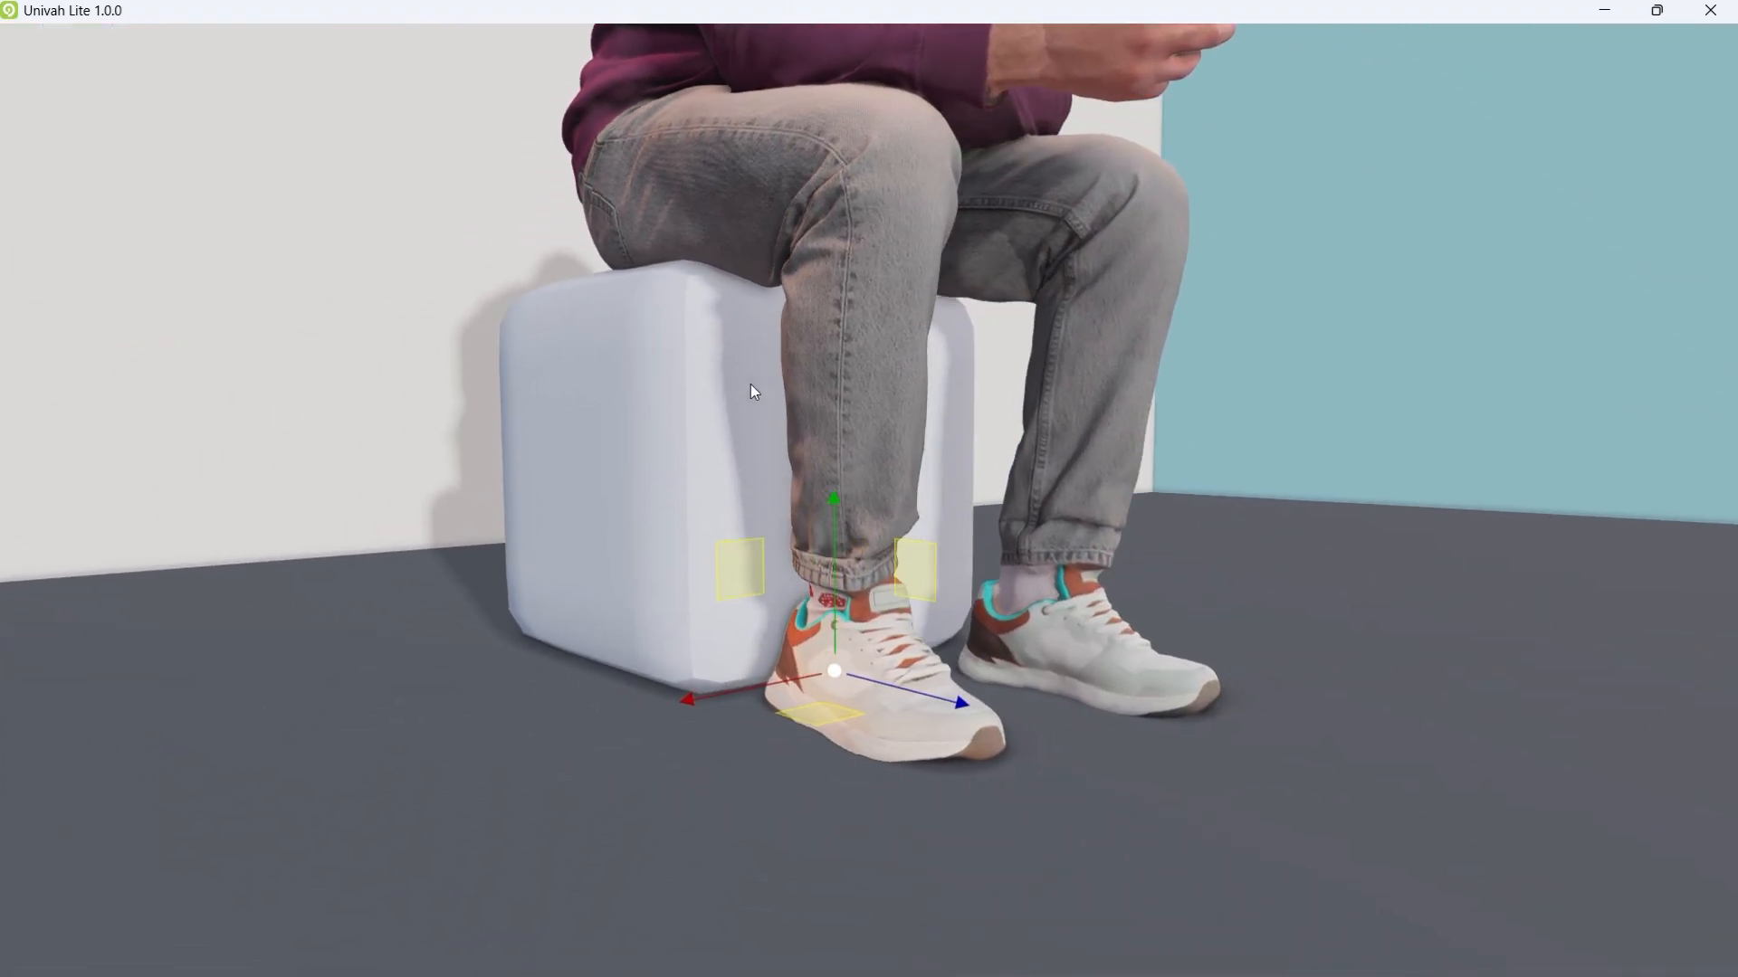
{"action": "scroll", "coordinate": [737, 388], "scroll_direction": "down", "scroll_amount": 3}
{"action": "middle_click_drag", "start_coordinate": [1323, 547], "coordinate": [1077, 530]}
{"action": "scroll", "coordinate": [1077, 530], "scroll_direction": "up", "scroll_amount": 2}
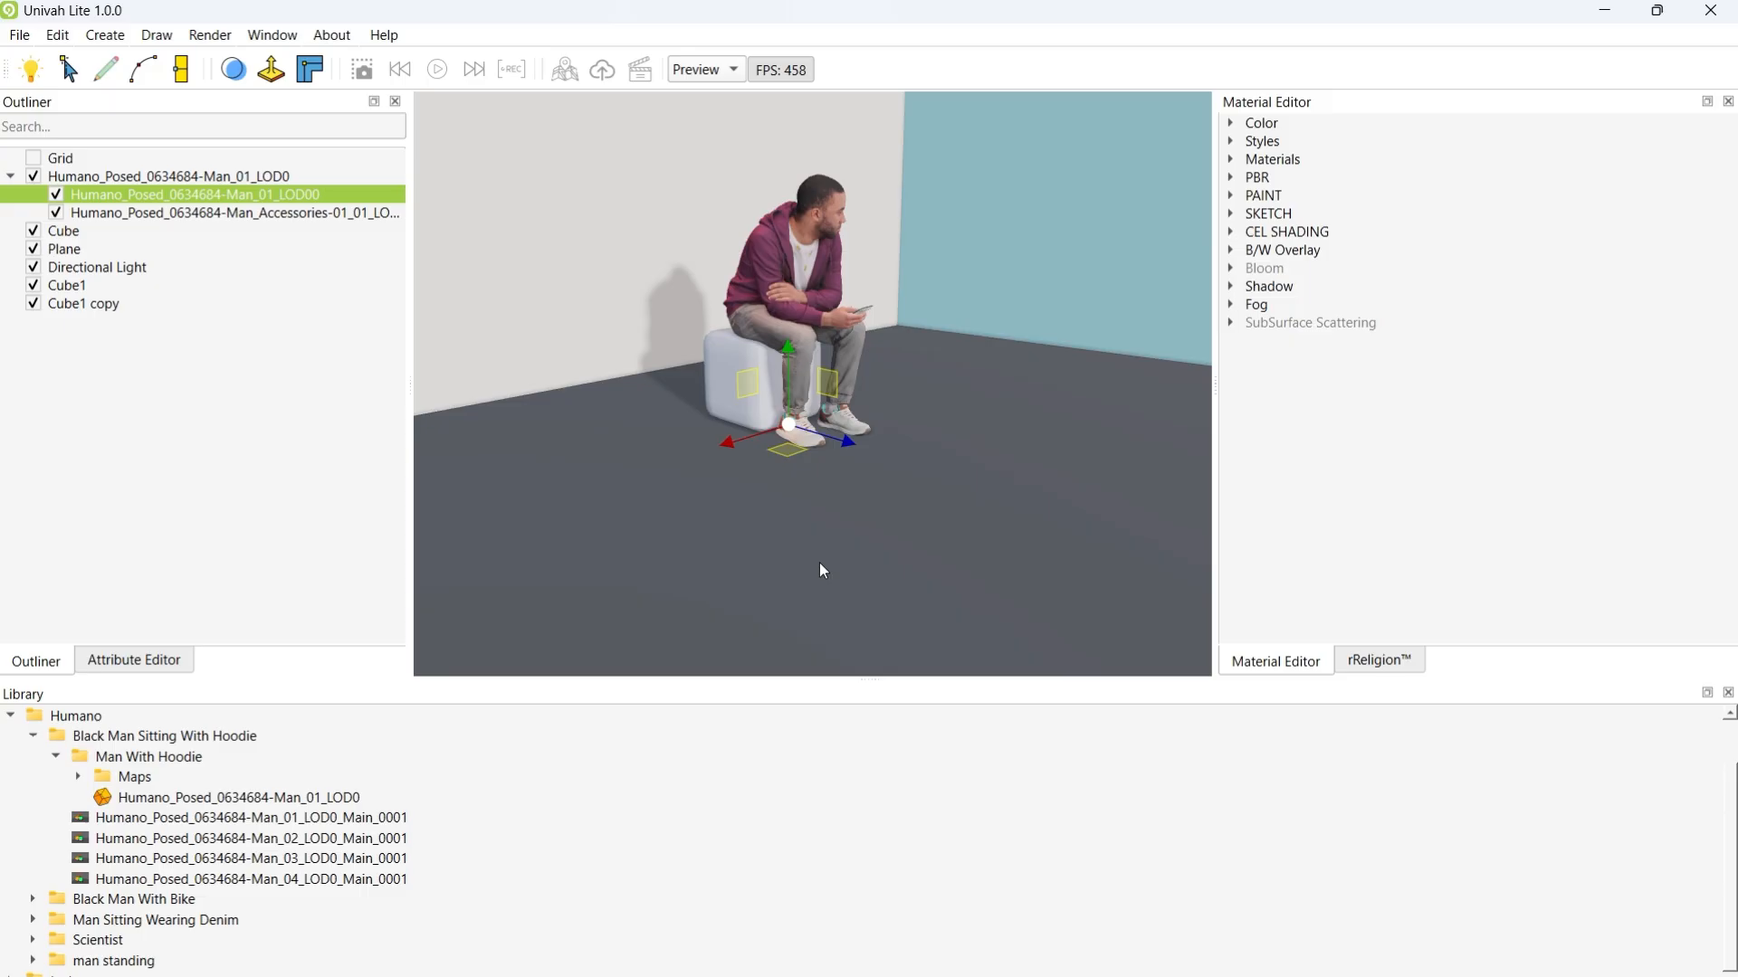
{"action": "left_click", "coordinate": [105, 34]}
{"action": "mouse_move", "coordinate": [163, 63]}
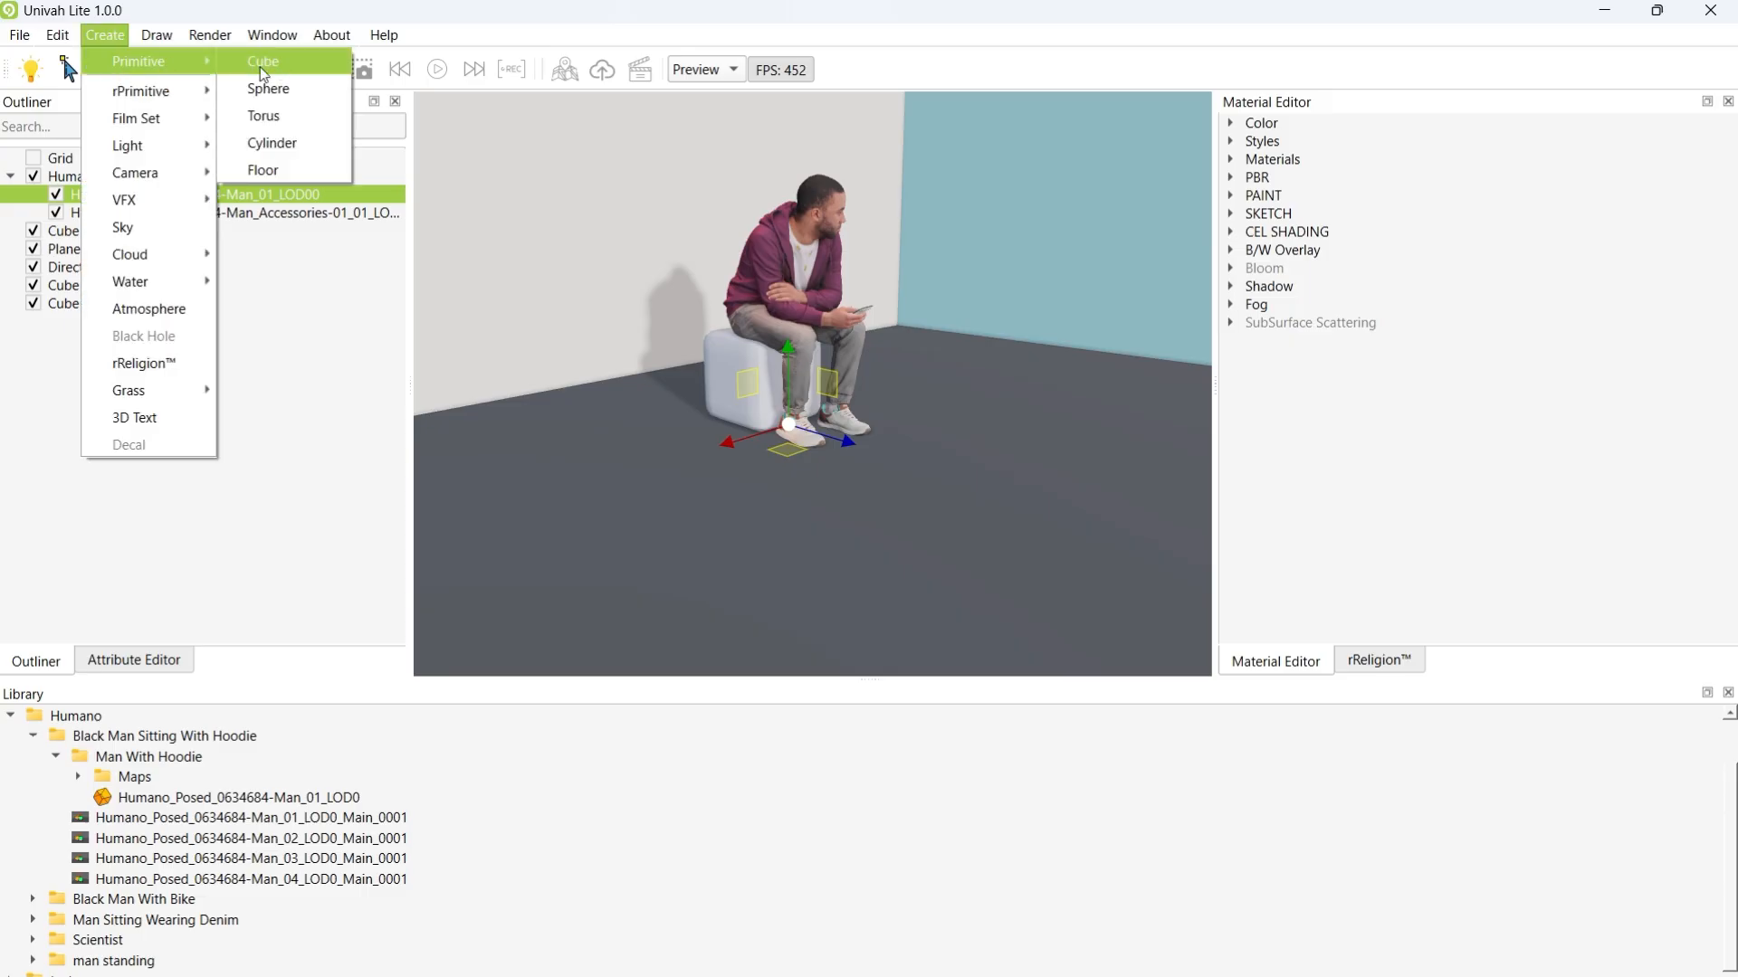
{"action": "left_click", "coordinate": [273, 423]}
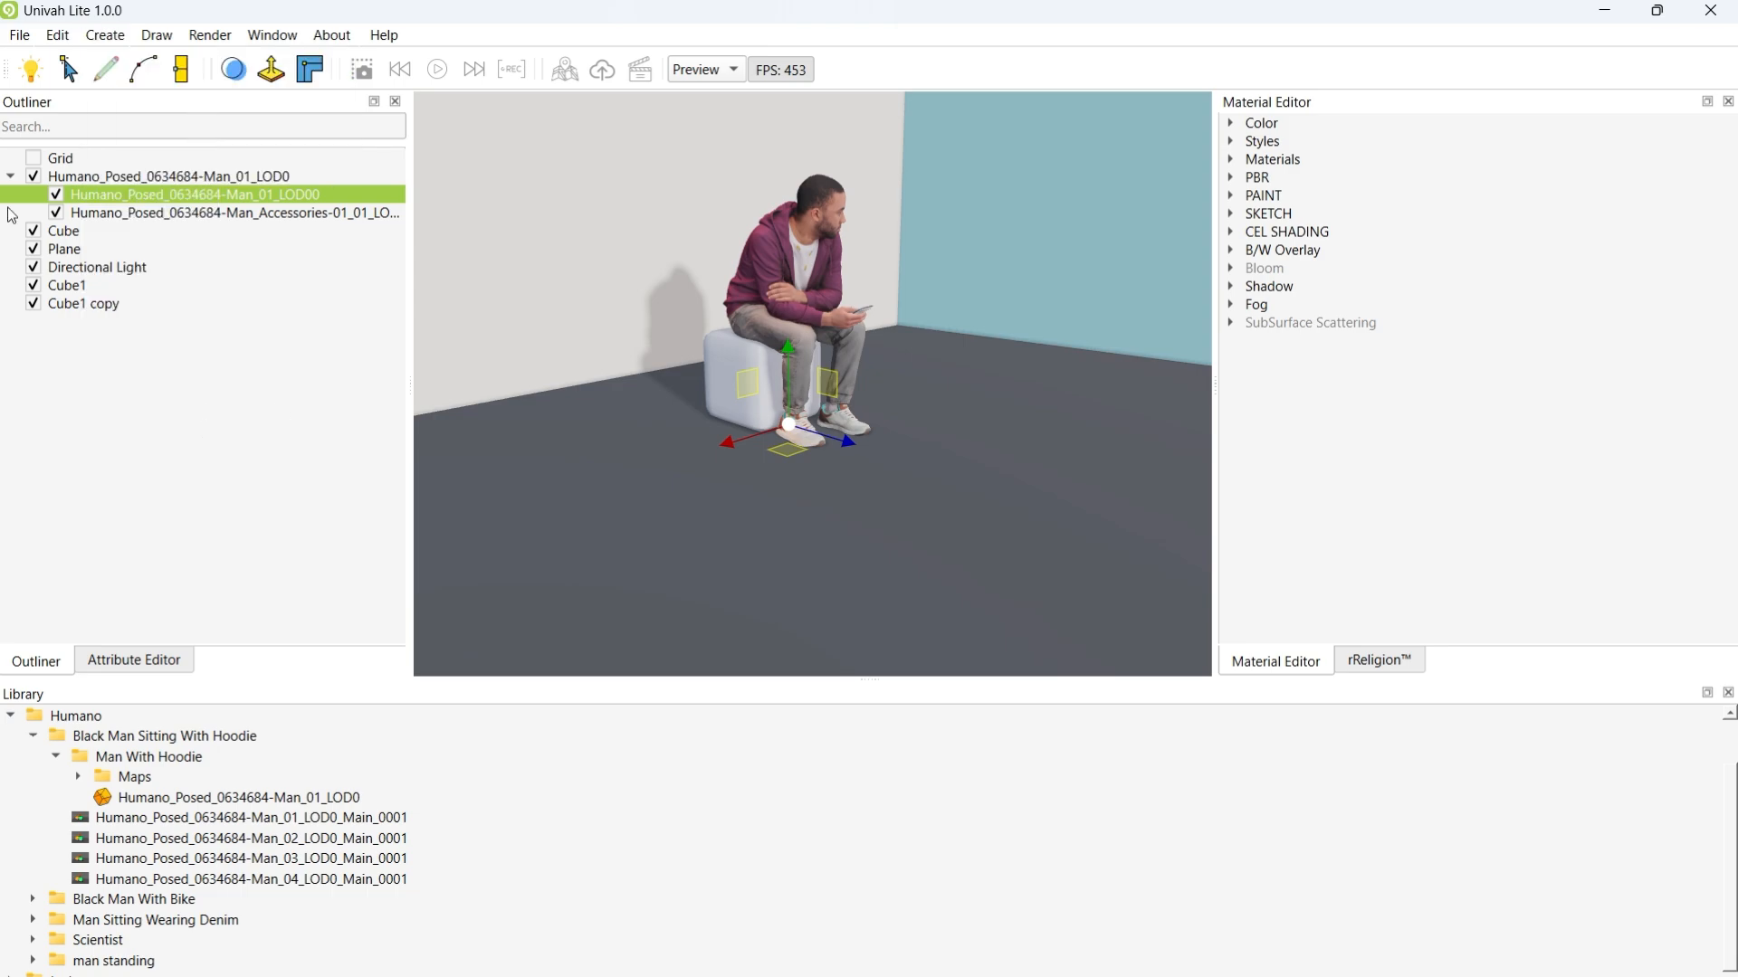
Step: Collapse the man's hierarchy and the expanded Humano library folder, and dock the Library together with the Outliner
{"action": "left_click", "coordinate": [12, 177]}
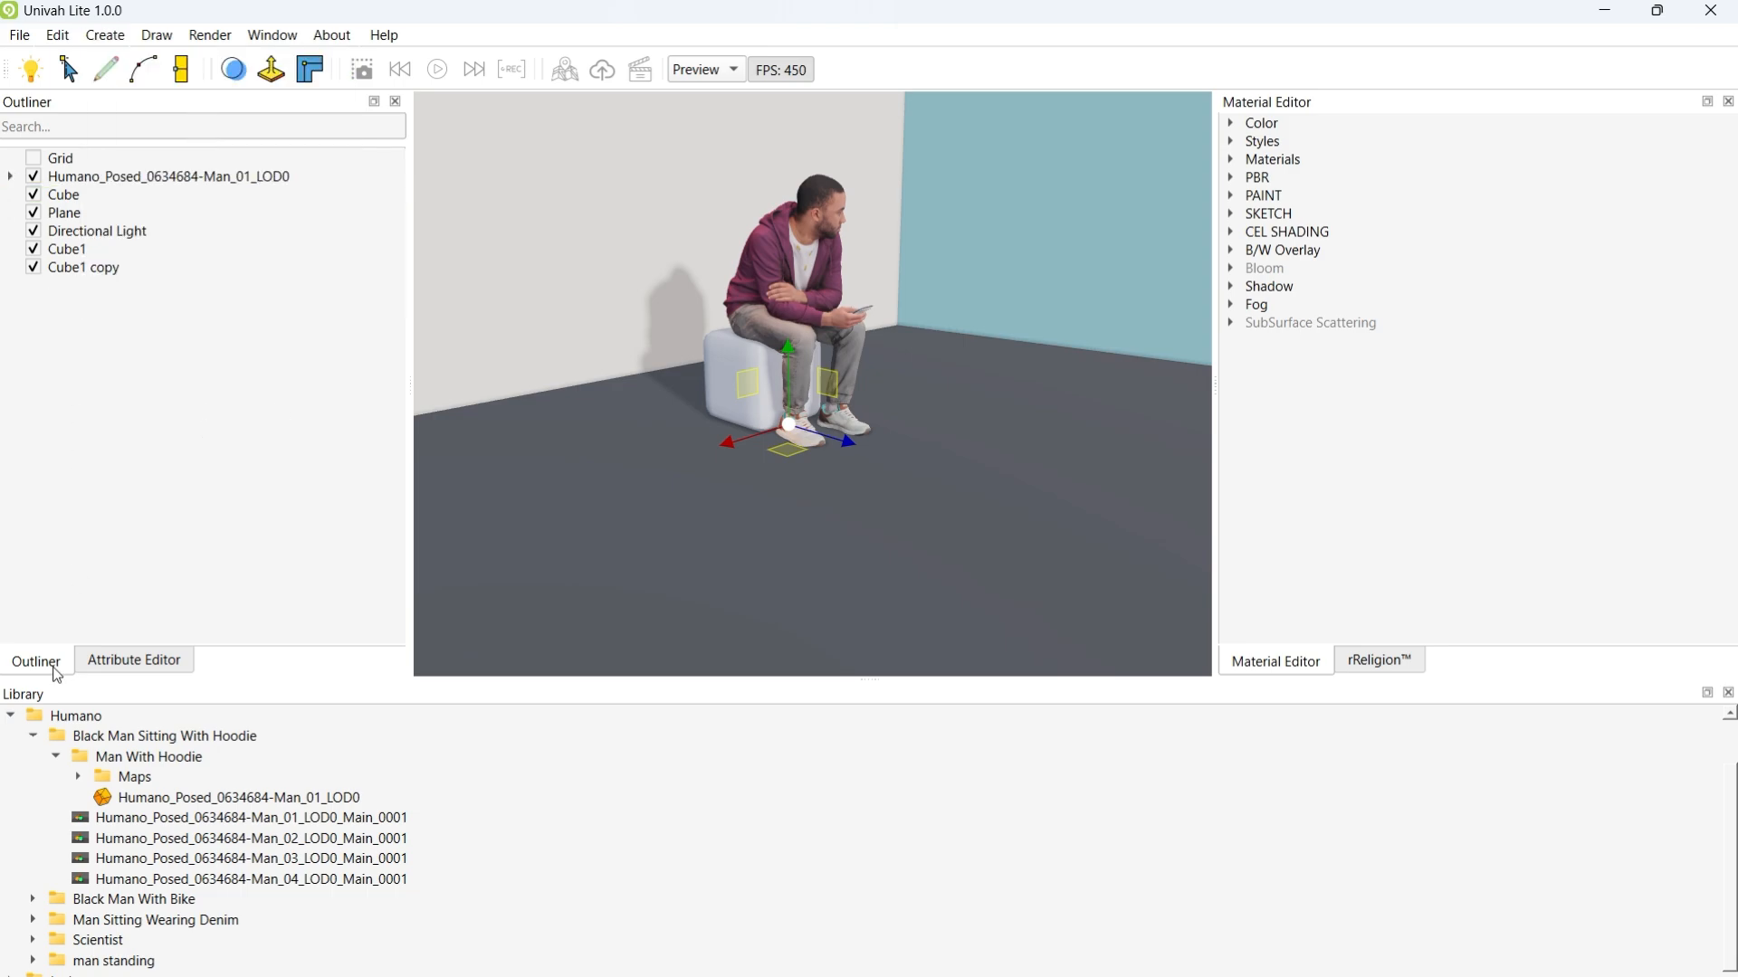
{"action": "left_click", "coordinate": [10, 716]}
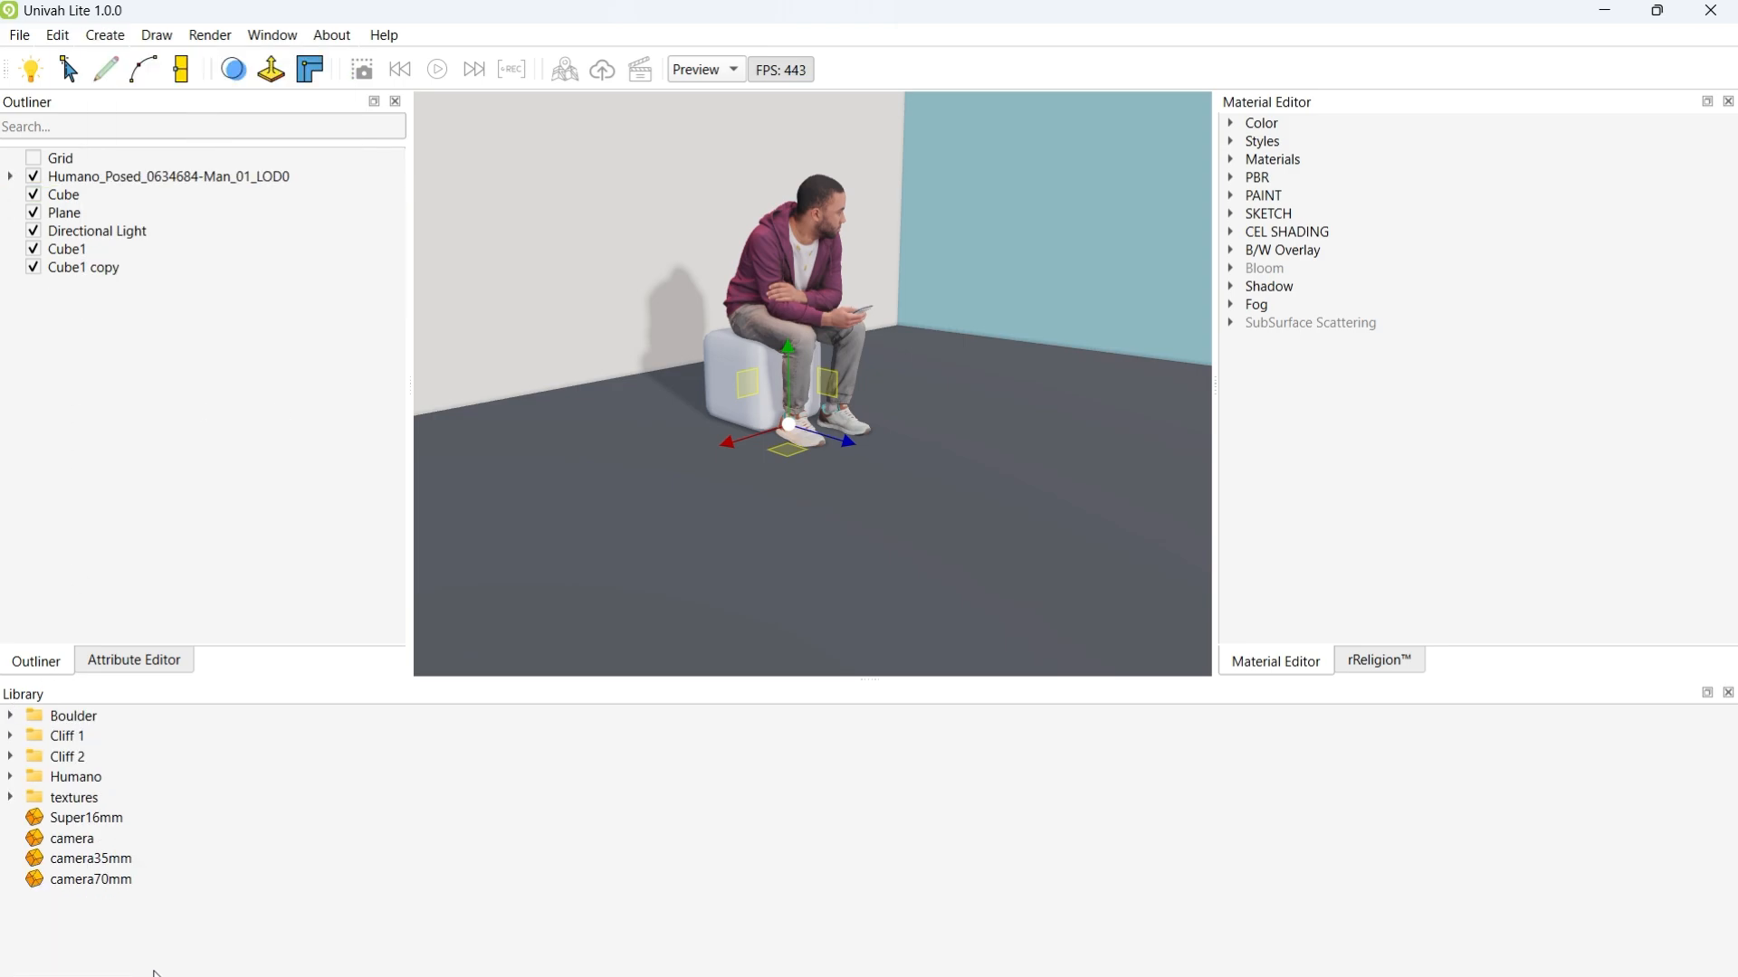
{"action": "left_click_drag", "start_coordinate": [103, 698], "coordinate": [301, 507]}
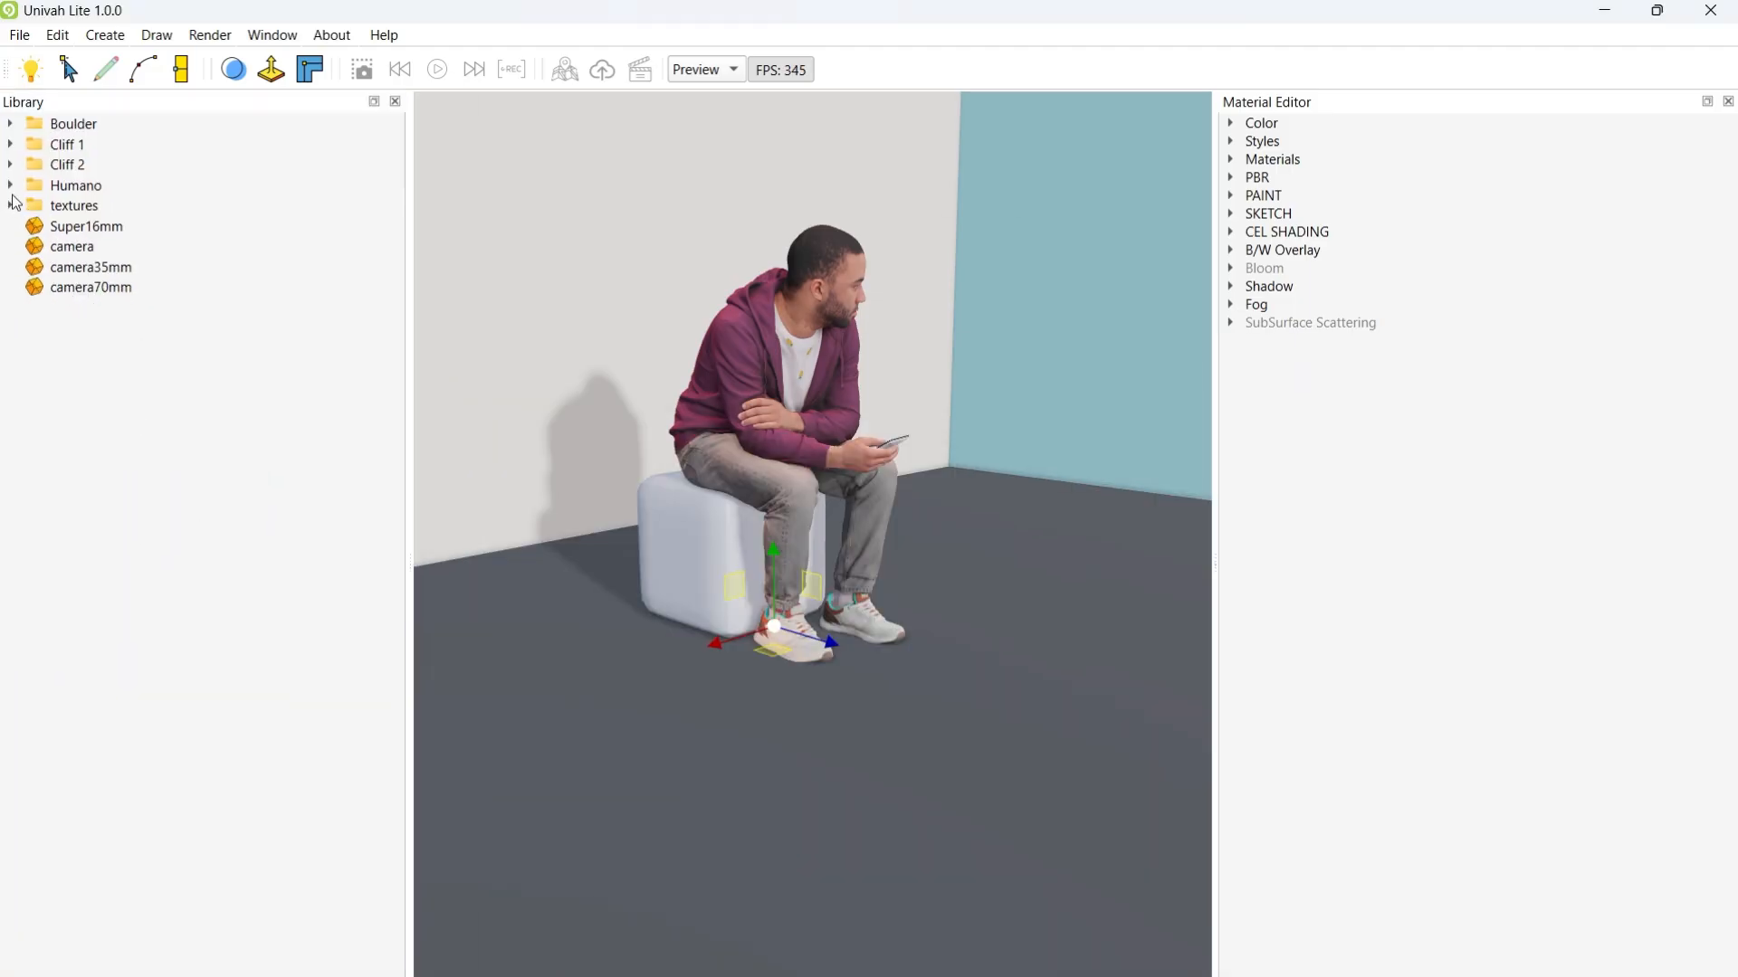
Step: Add the boulder_01_4k model from the library's Boulder folder to the scene beside the seated man
{"action": "left_click", "coordinate": [11, 124]}
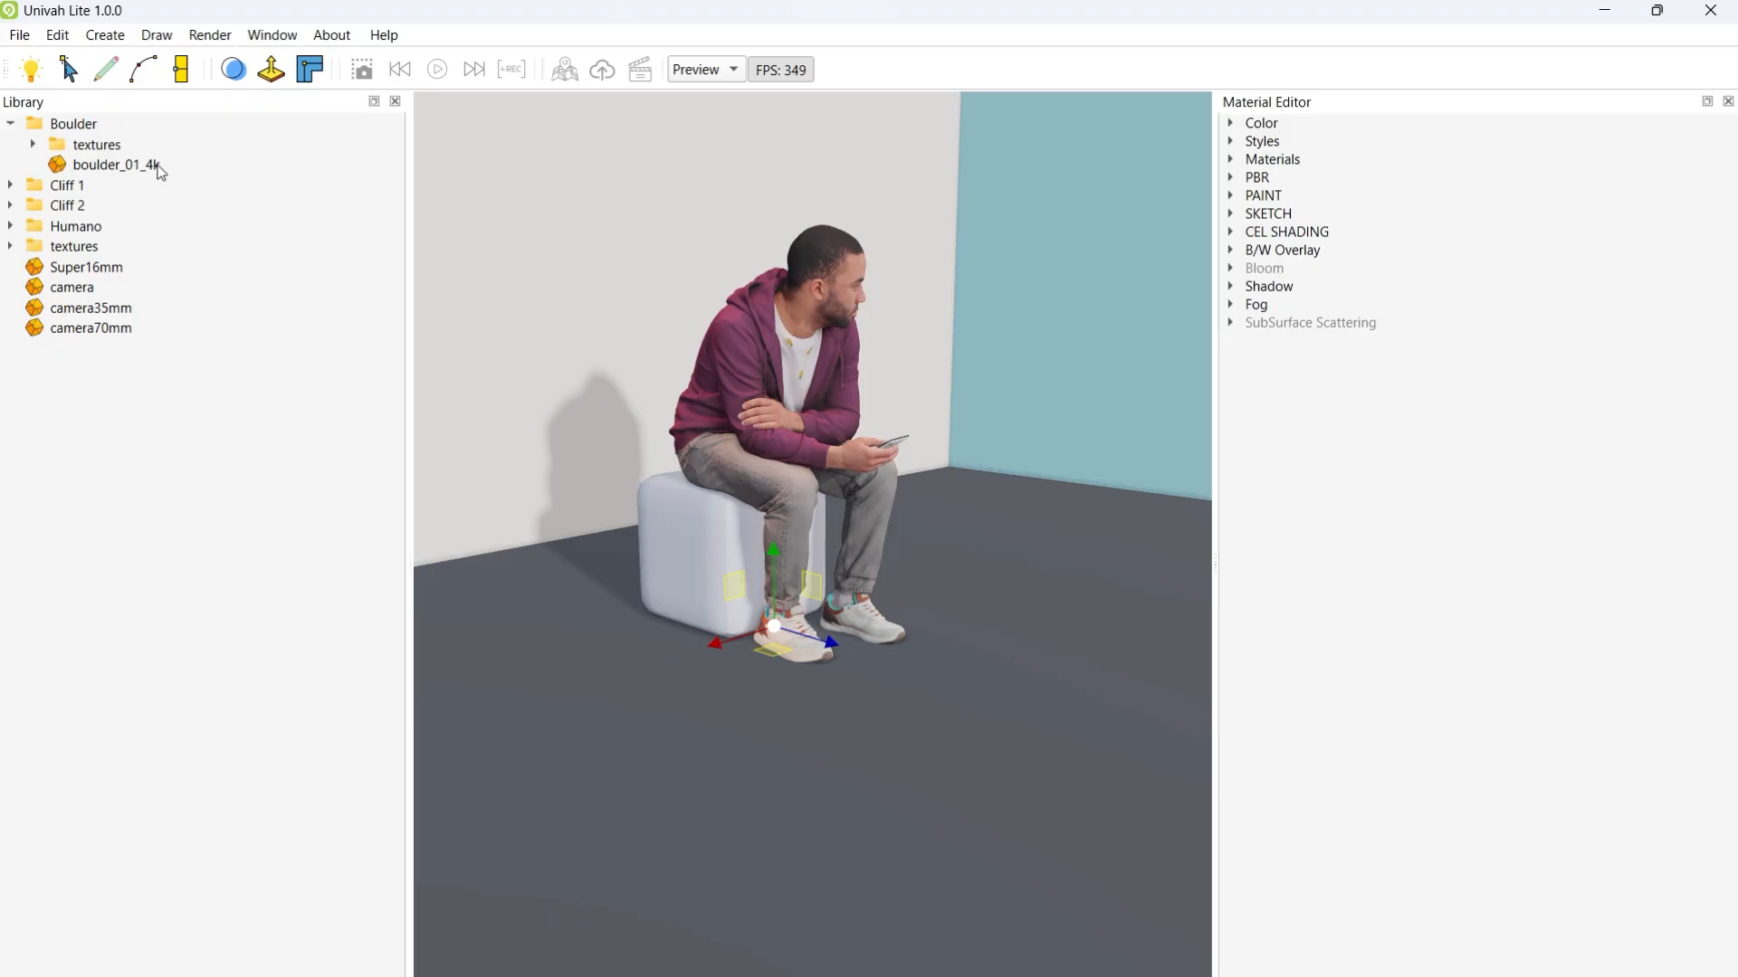
{"action": "left_click", "coordinate": [107, 171]}
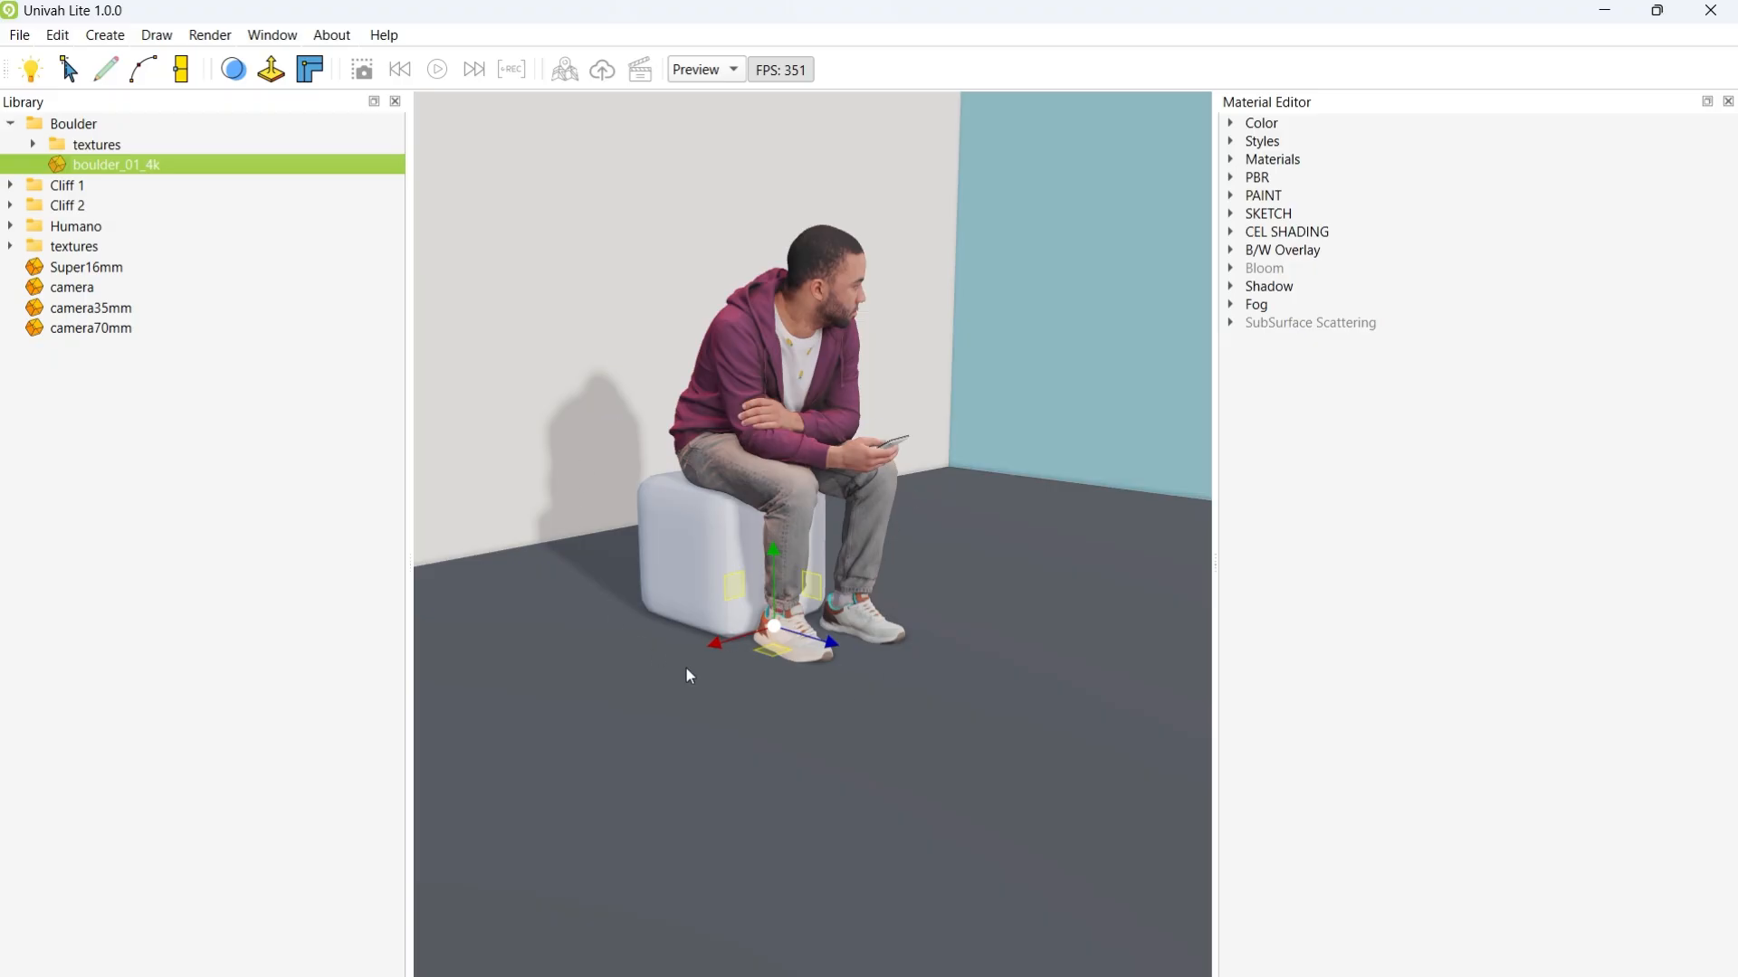
{"action": "left_click", "coordinate": [829, 590]}
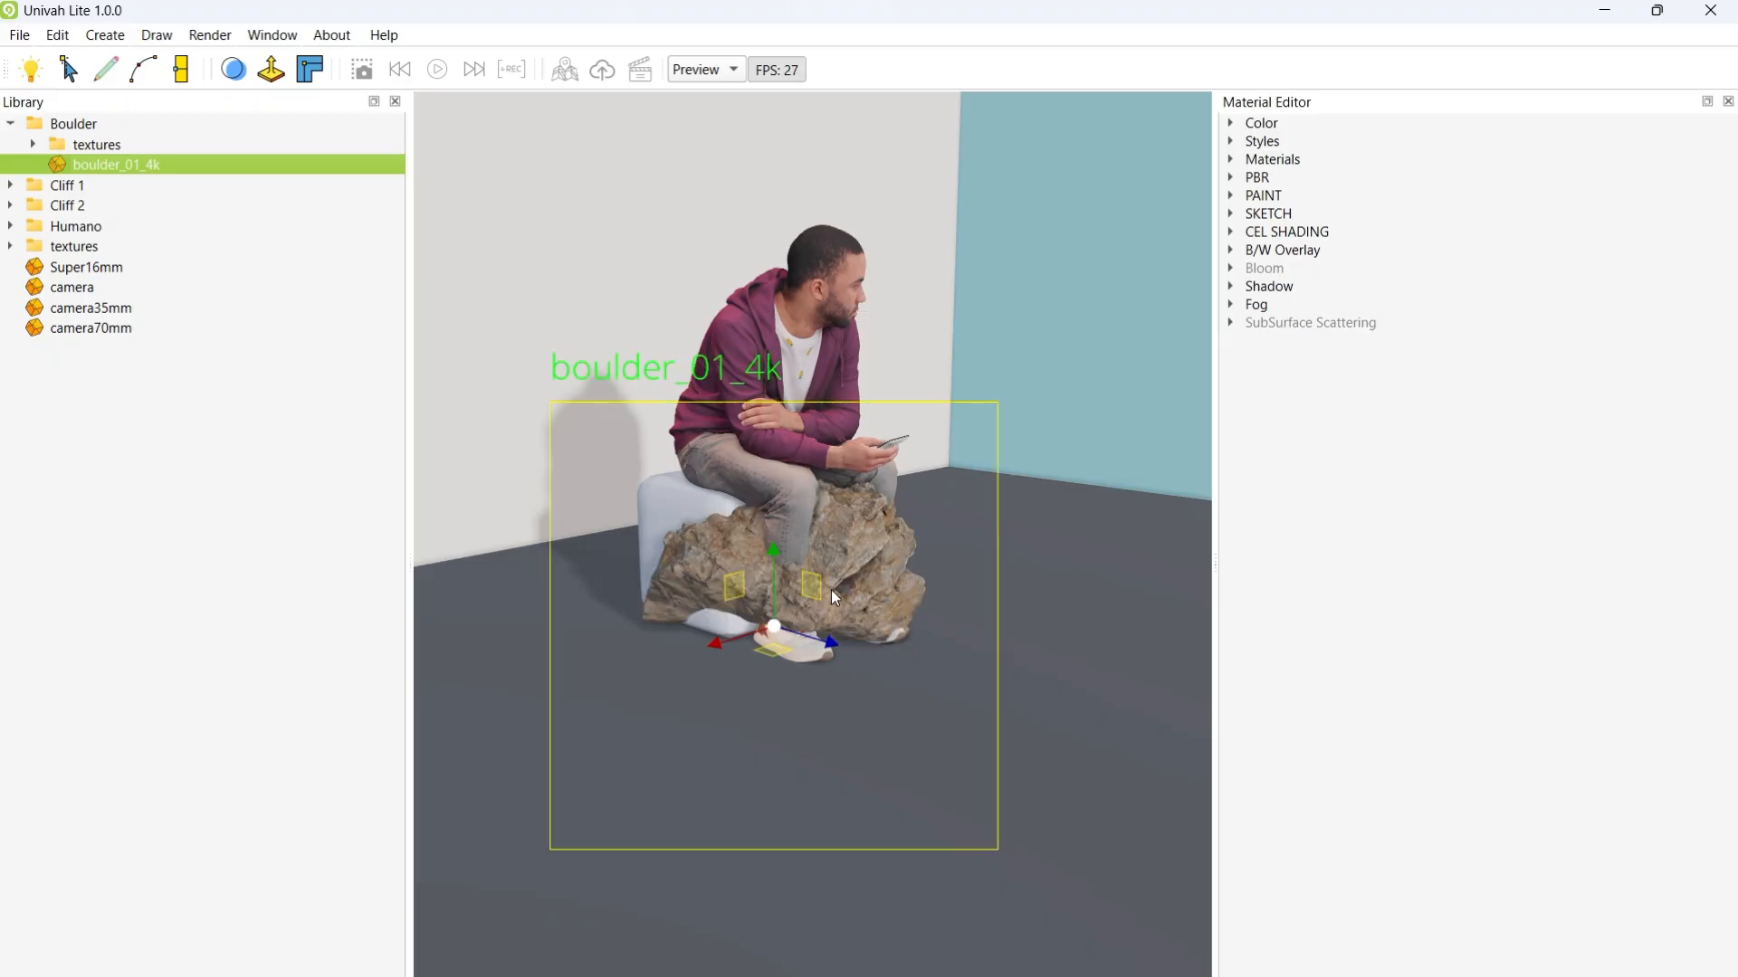
Step: Move the boulder away from the cube seat onto the open floor in front of the seated man
{"action": "left_click", "coordinate": [192, 974]}
{"action": "left_click_drag", "start_coordinate": [808, 636], "coordinate": [996, 725]}
{"action": "middle_click_drag", "start_coordinate": [985, 721], "coordinate": [872, 740]}
{"action": "key", "text": "s"}
{"action": "key", "text": "d"}
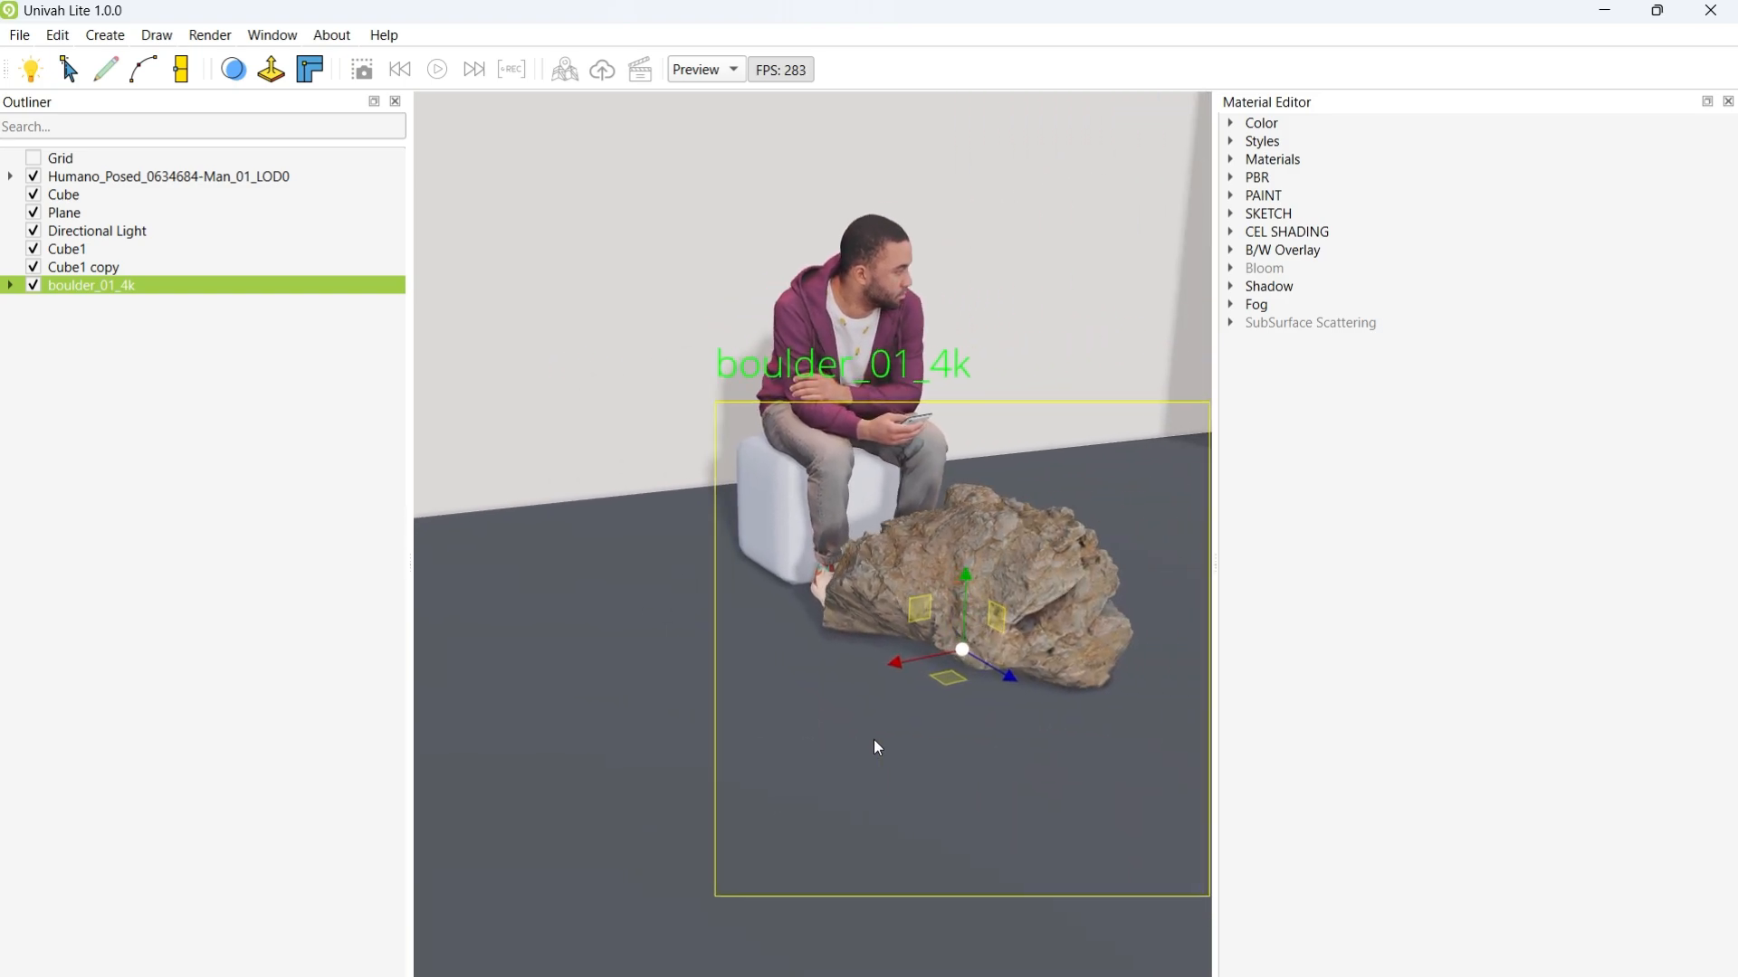
{"action": "key", "text": "d"}
{"action": "right_click_drag", "start_coordinate": [872, 741], "coordinate": [771, 735]}
{"action": "key", "text": "s"}
{"action": "key", "text": "d"}
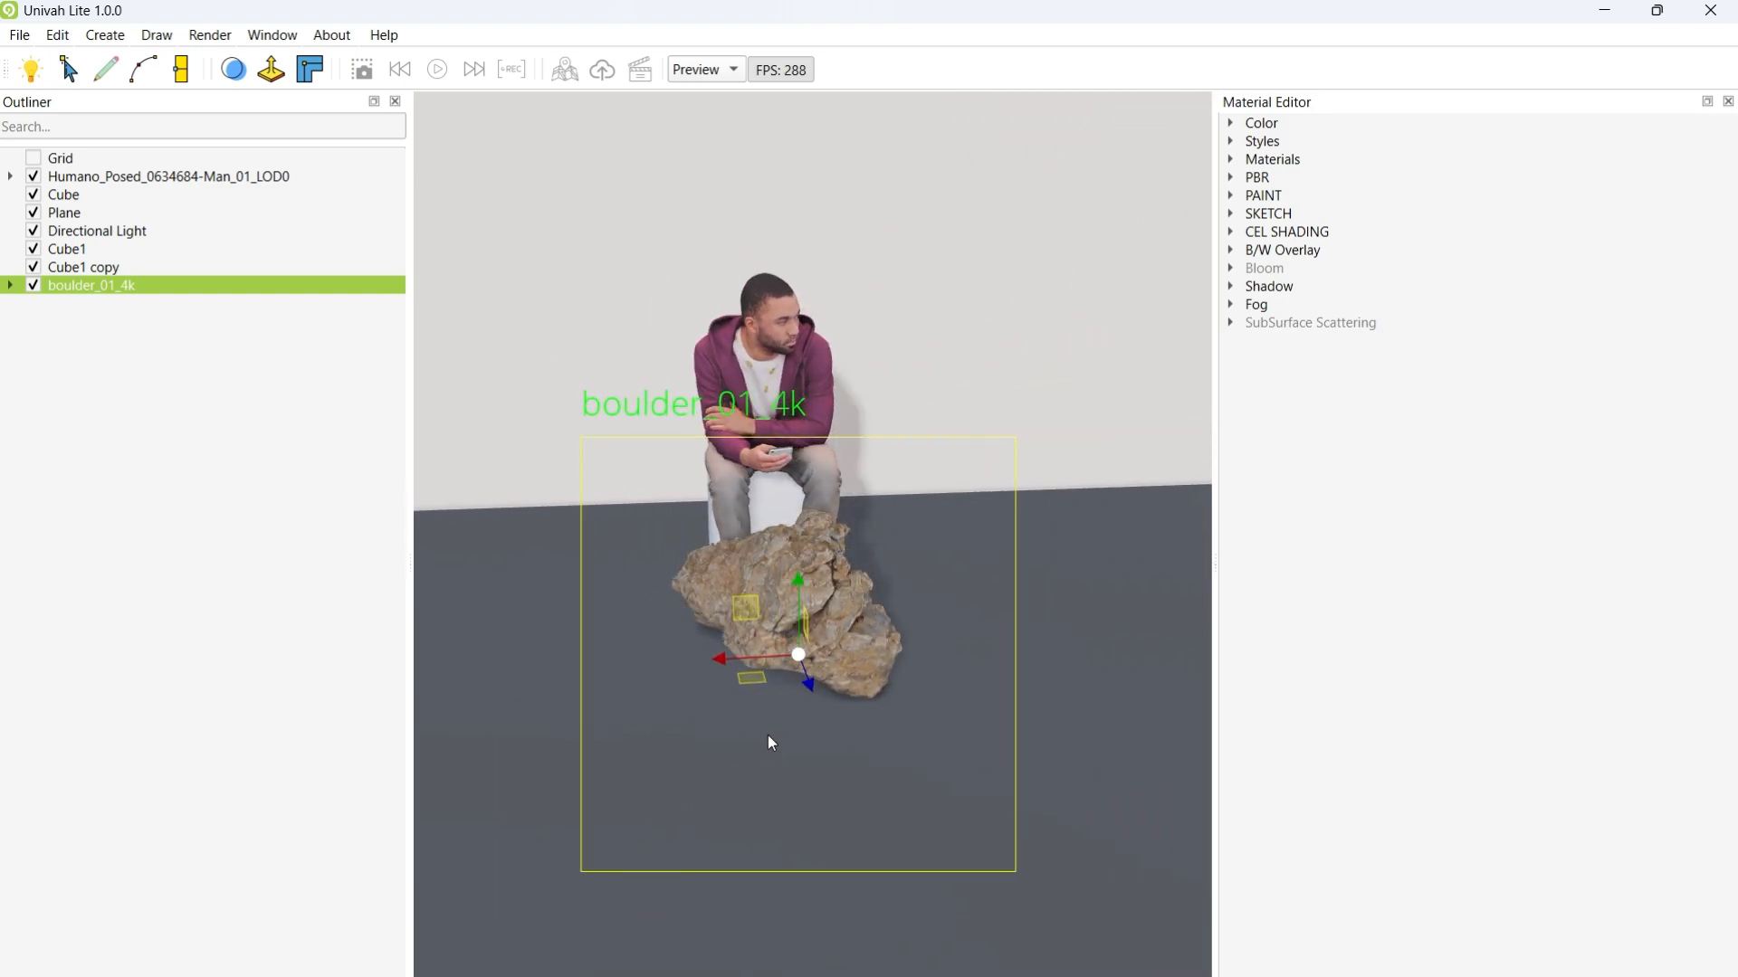
Step: Scale the boulder up uniformly to roughly twice its size
{"action": "key", "text": "space"}
{"action": "key", "text": "space"}
{"action": "left_click_drag", "start_coordinate": [753, 659], "coordinate": [889, 590]}
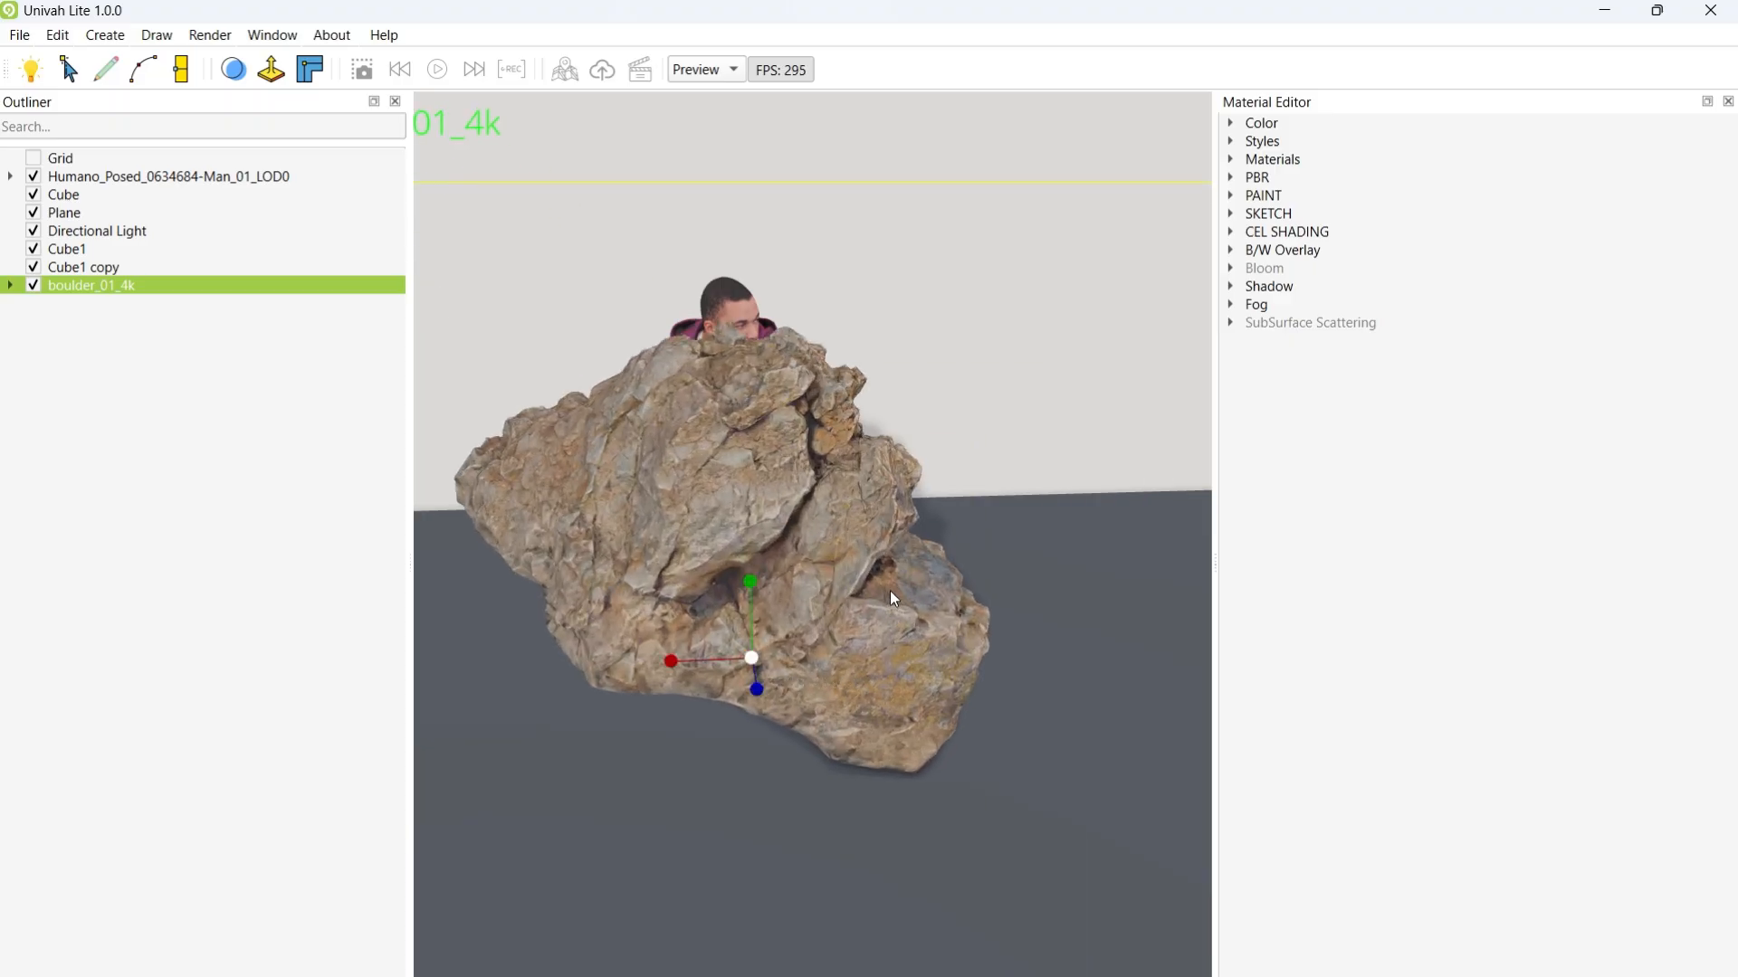
Step: Move the enlarged boulder off to one side so it stands clear of the seated man
{"action": "key", "text": "space"}
{"action": "left_click_drag", "start_coordinate": [717, 657], "coordinate": [487, 644]}
{"action": "key", "text": "a"}
{"action": "right_click_drag", "start_coordinate": [758, 664], "coordinate": [655, 651]}
{"action": "key", "text": "s"}
{"action": "key", "text": "d"}
{"action": "key", "text": "q"}
{"action": "left_click_drag", "start_coordinate": [793, 577], "coordinate": [618, 595]}
{"action": "key", "text": "s"}
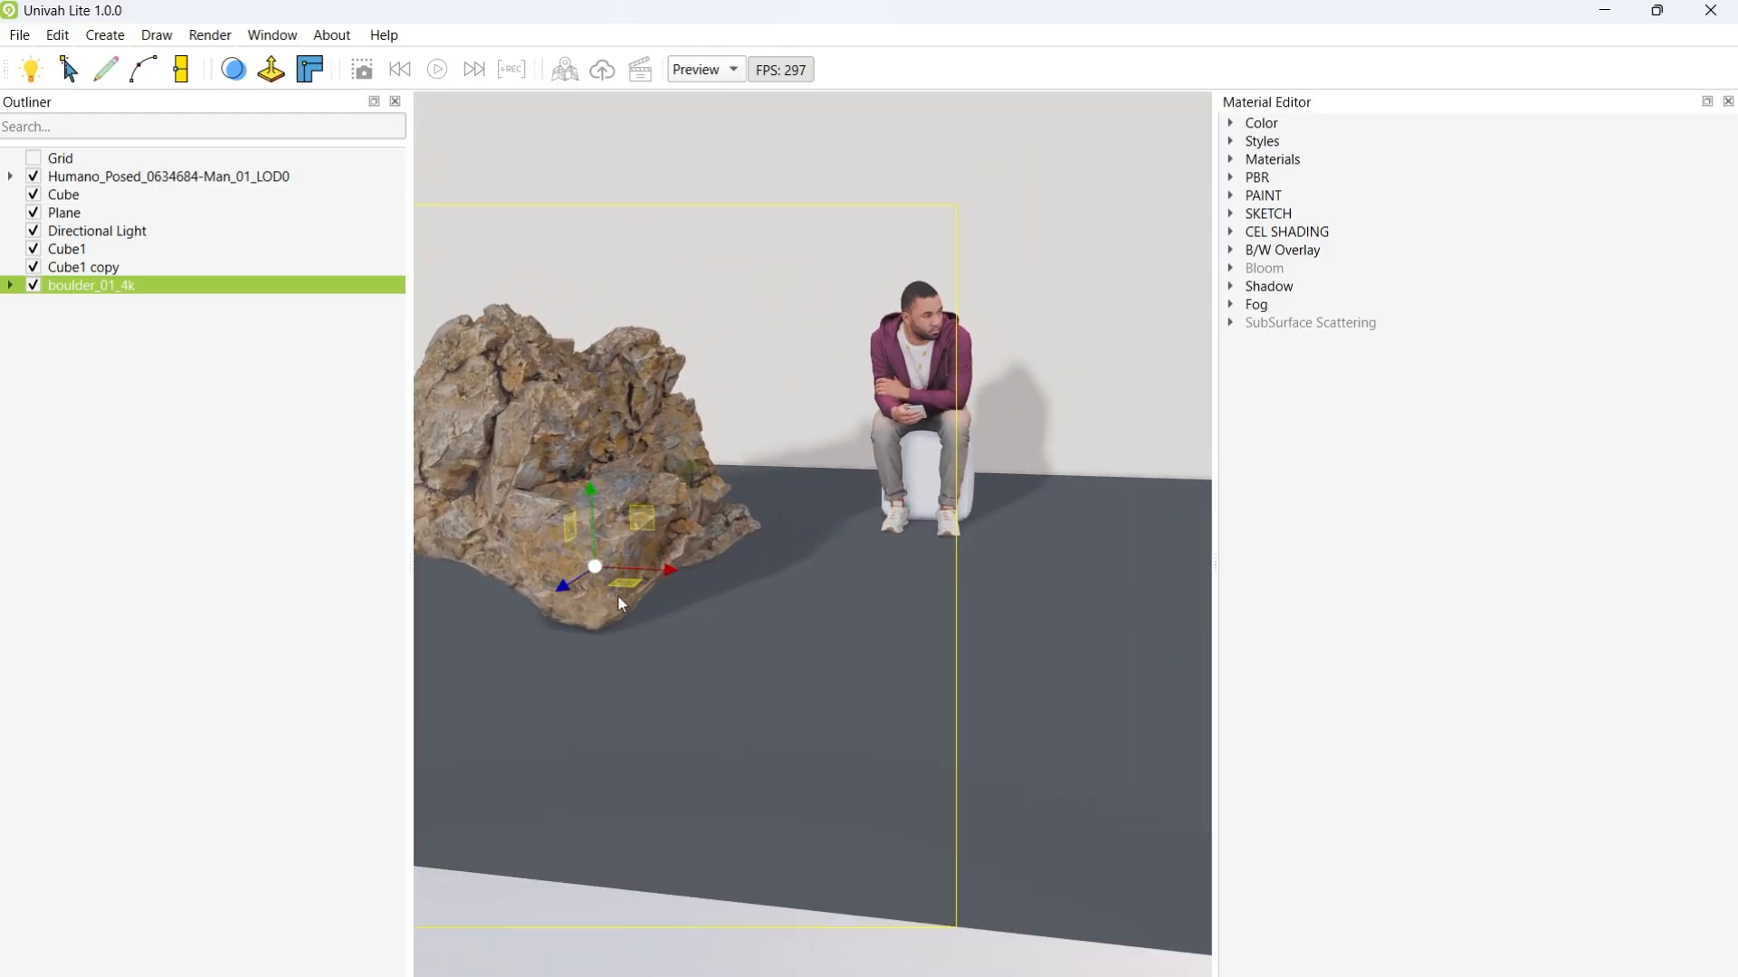
Step: Duplicate the Humano_Posed_0634684-Man_01_LOD0 model and move the copy forward, in front of the original man
{"action": "left_click", "coordinate": [110, 179]}
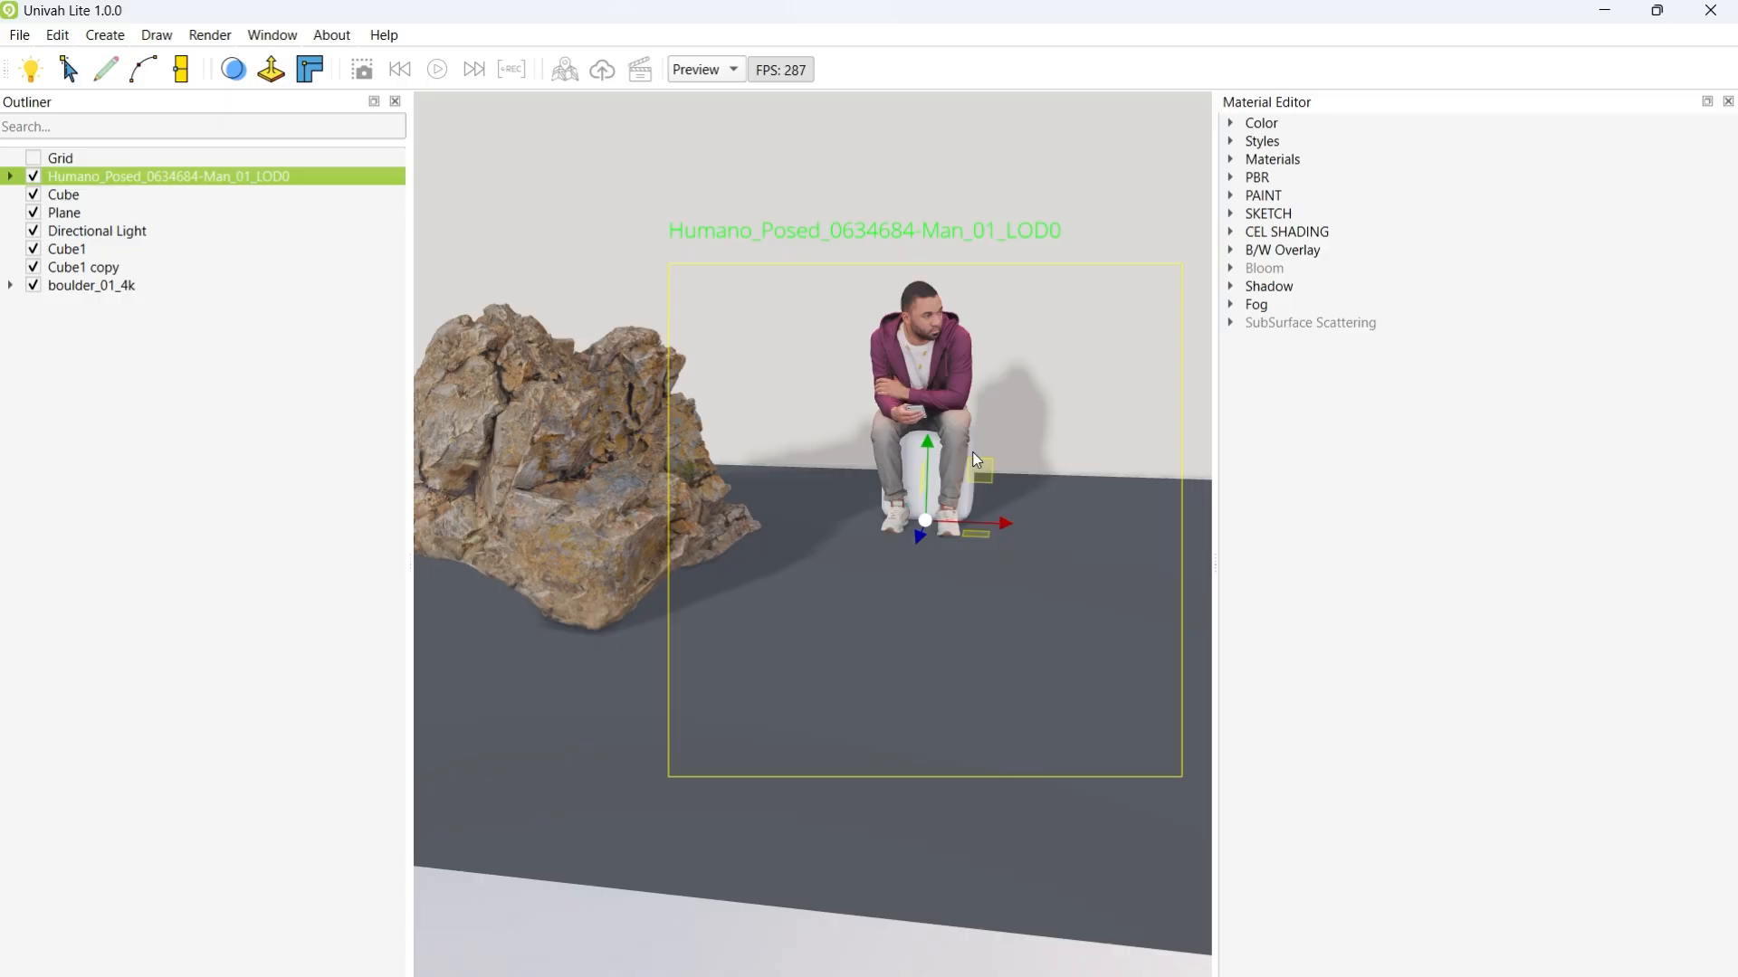
{"action": "key", "text": "ctrl+d"}
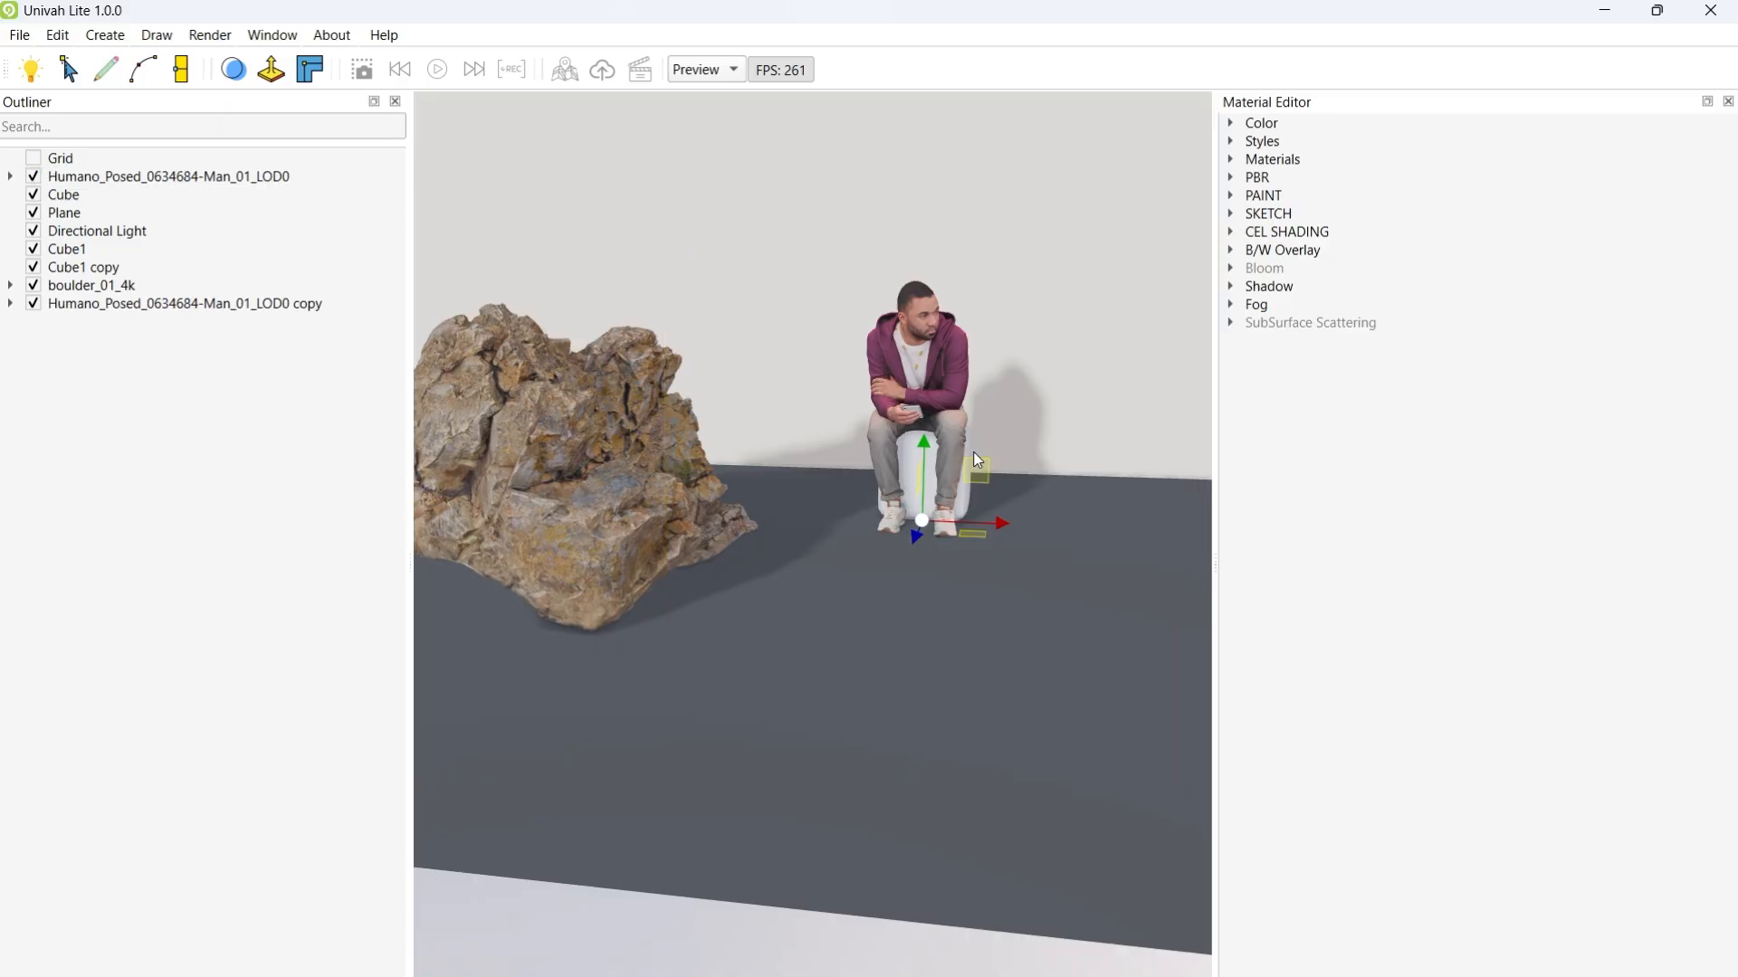
{"action": "left_click", "coordinate": [208, 305]}
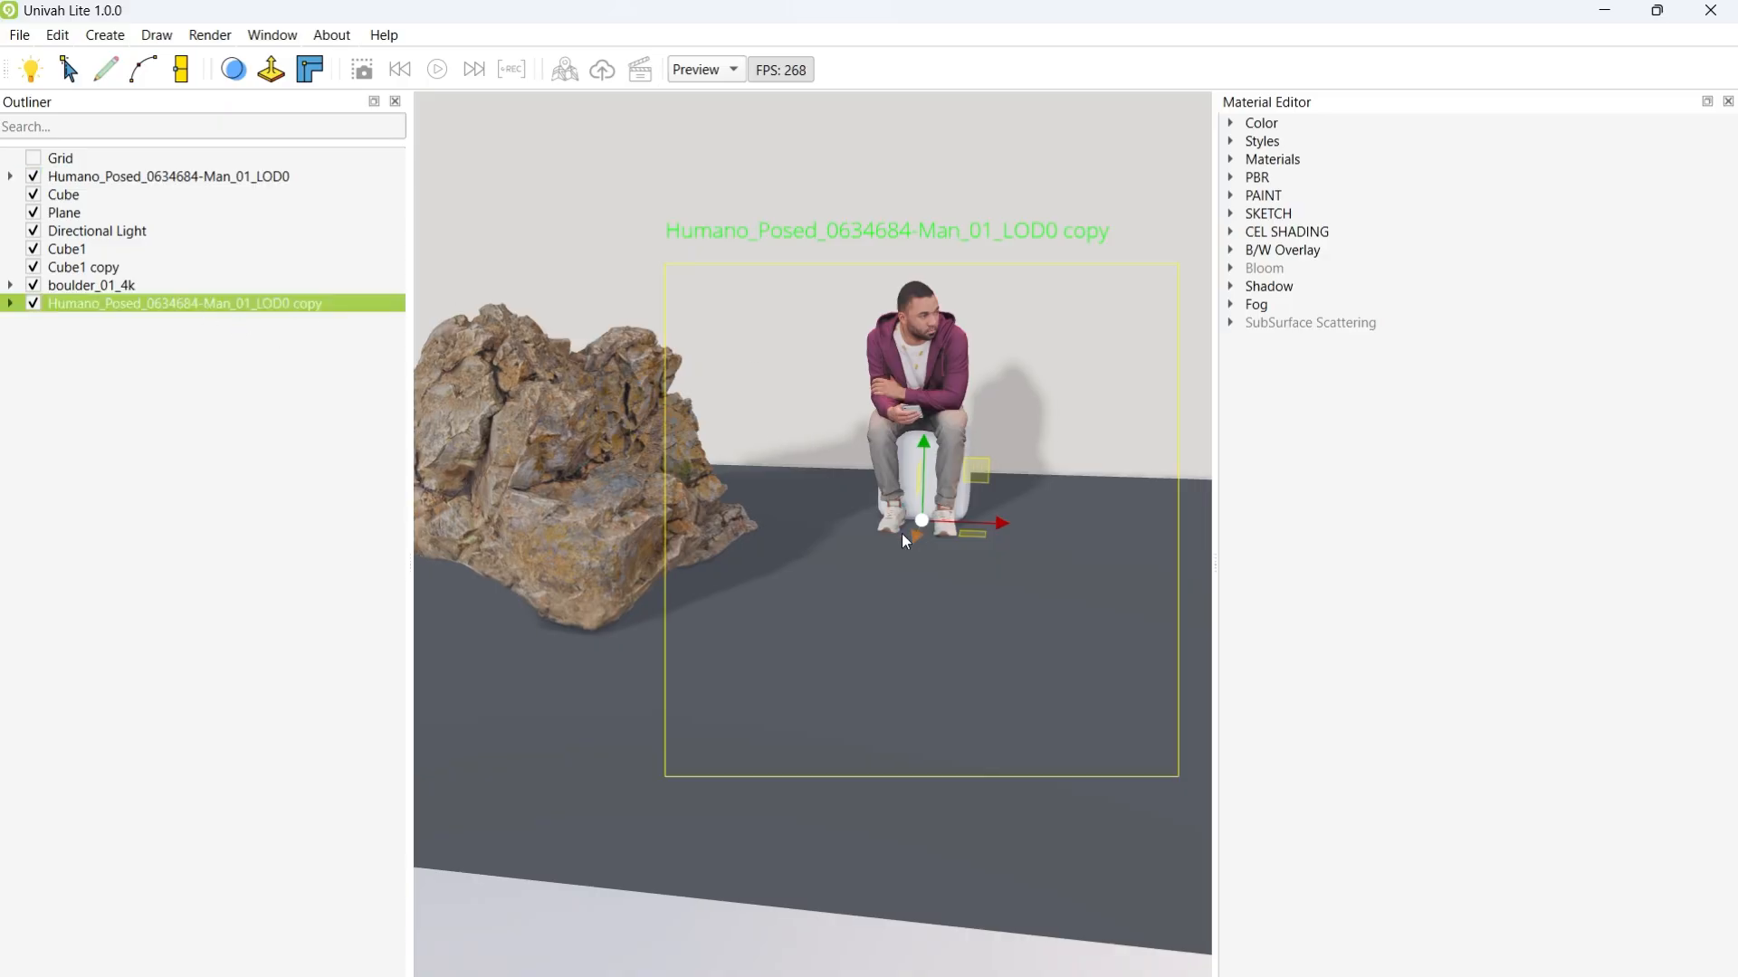
{"action": "left_click_drag", "start_coordinate": [916, 537], "coordinate": [958, 594]}
Step: Rotate the copied man about the vertical axis so he faces sideways with his back towards the boulder
{"action": "key", "text": "e"}
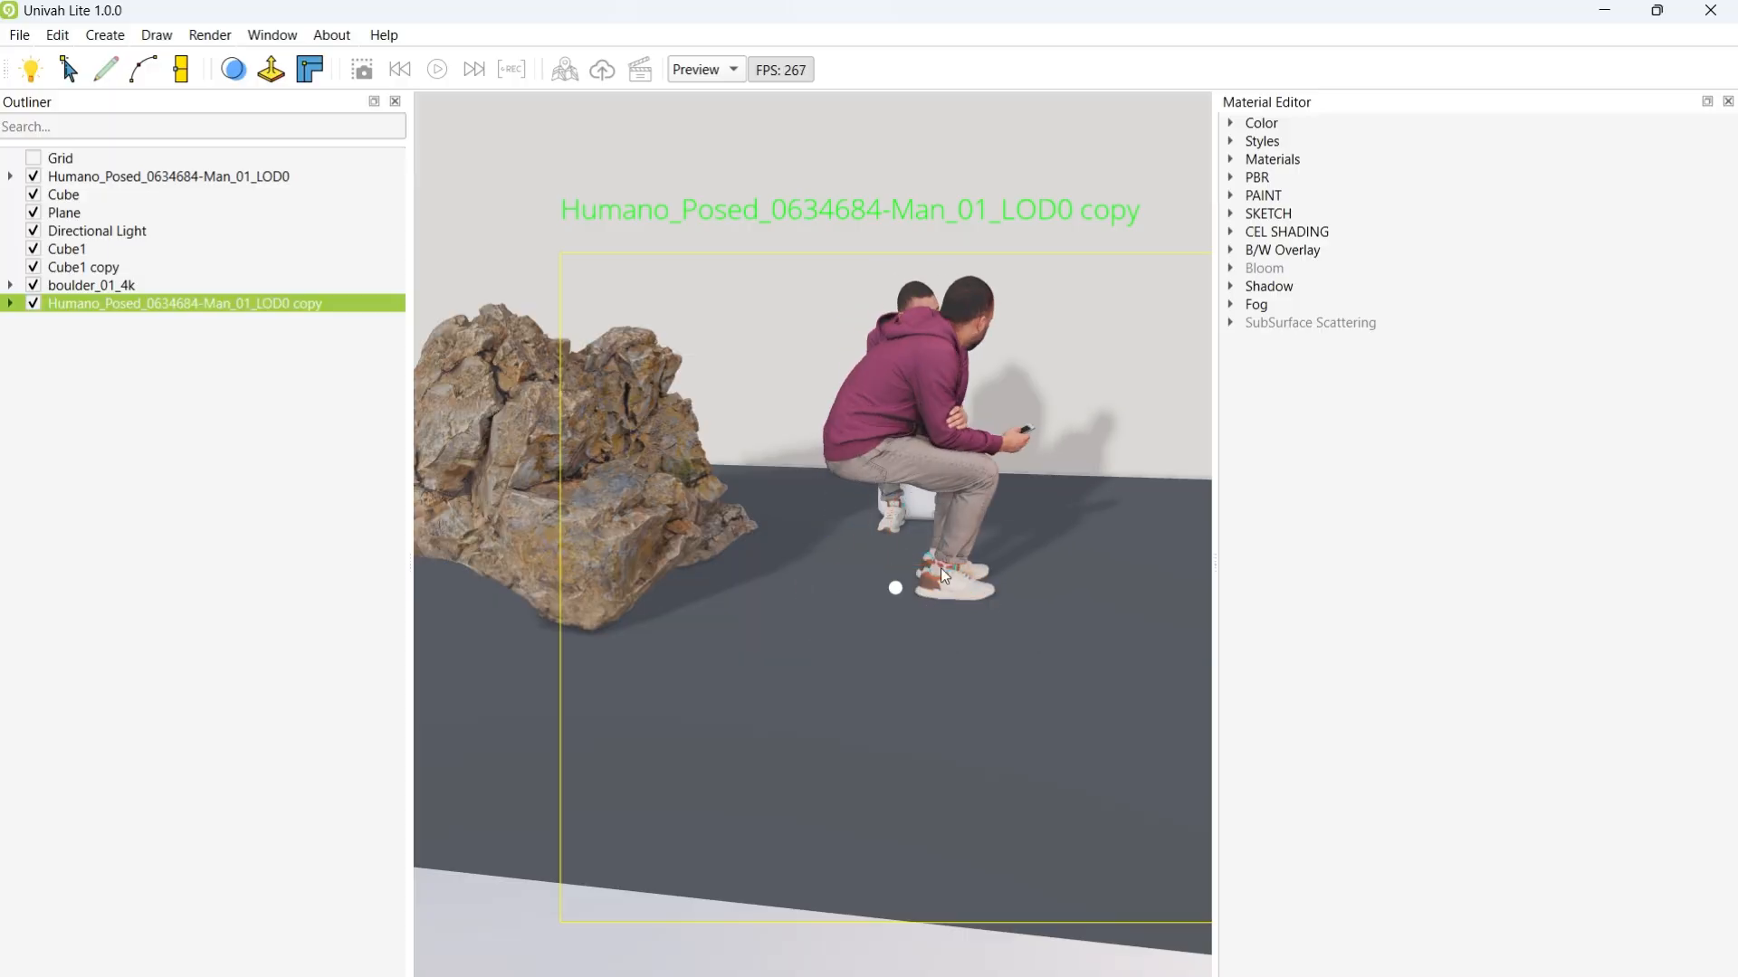
{"action": "mouse_move", "coordinate": [942, 567]}
{"action": "right_mouse_down"}
{"action": "mouse_move", "coordinate": [932, 507]}
{"action": "mouse_move", "coordinate": [952, 557]}
{"action": "mouse_move", "coordinate": [971, 544]}
{"action": "mouse_move", "coordinate": [950, 556]}
{"action": "right_mouse_up"}
{"action": "key", "text": "w"}
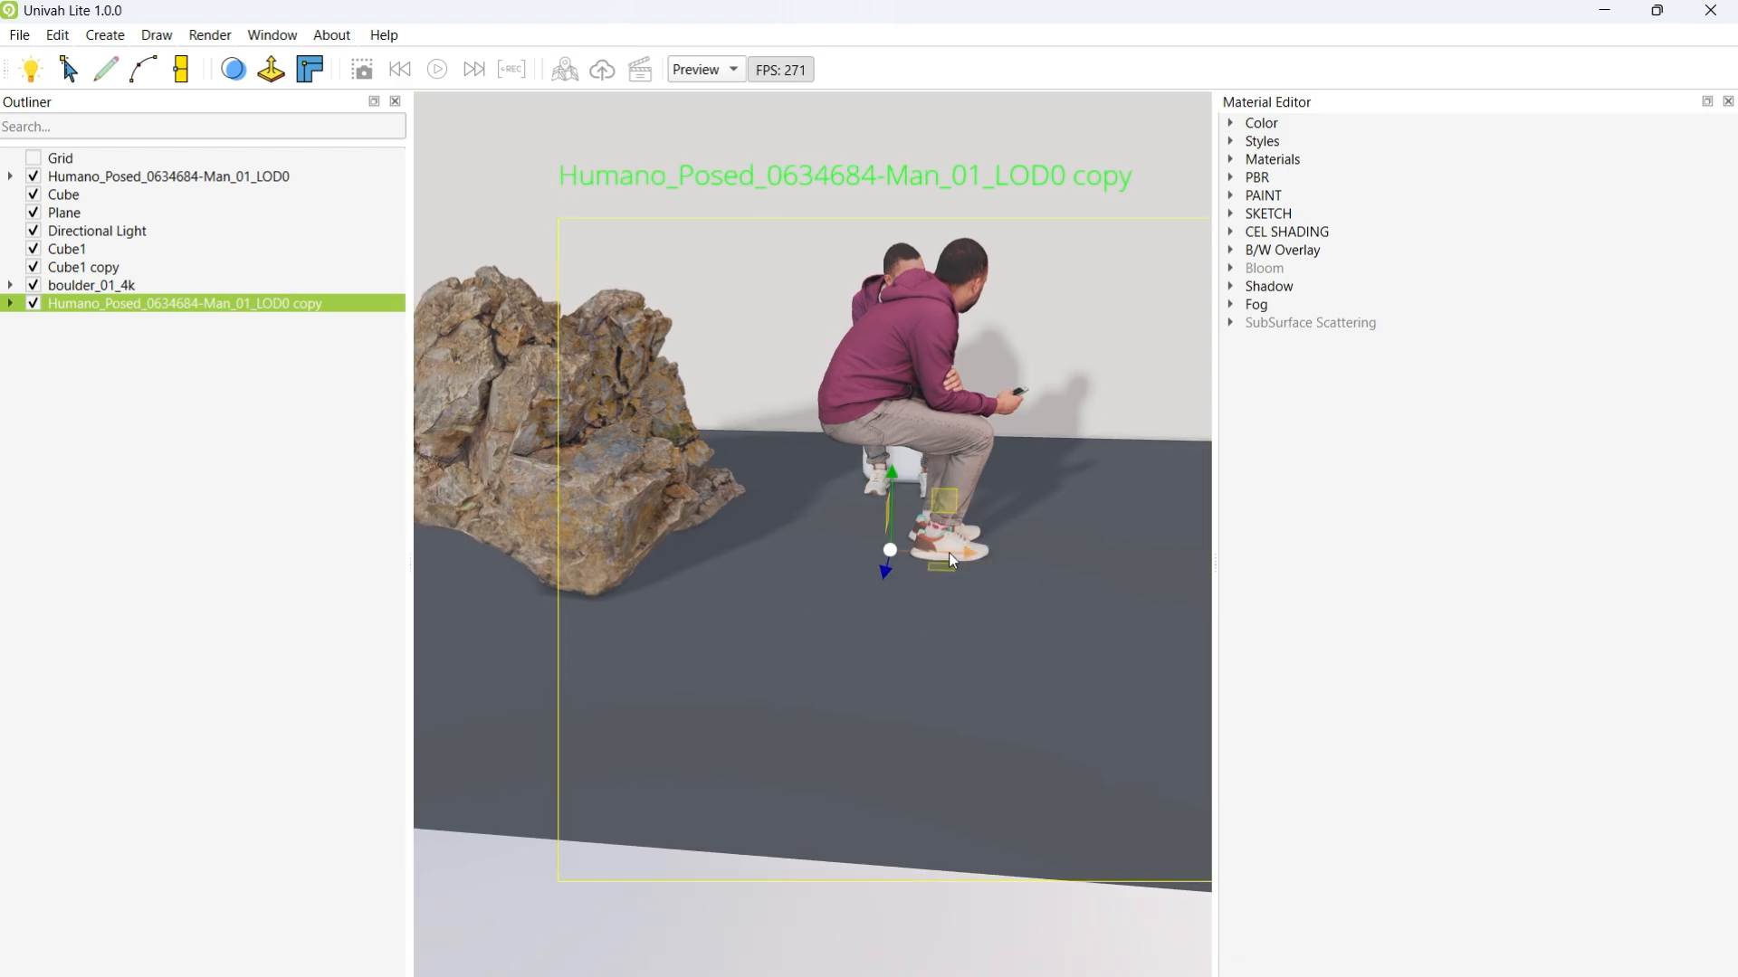
Step: Move the copied man back against the boulder so he sits on its lower ledge
{"action": "left_click_drag", "start_coordinate": [958, 561], "coordinate": [737, 564]}
{"action": "right_click_drag", "start_coordinate": [863, 539], "coordinate": [631, 517]}
{"action": "left_click_drag", "start_coordinate": [471, 589], "coordinate": [476, 597]}
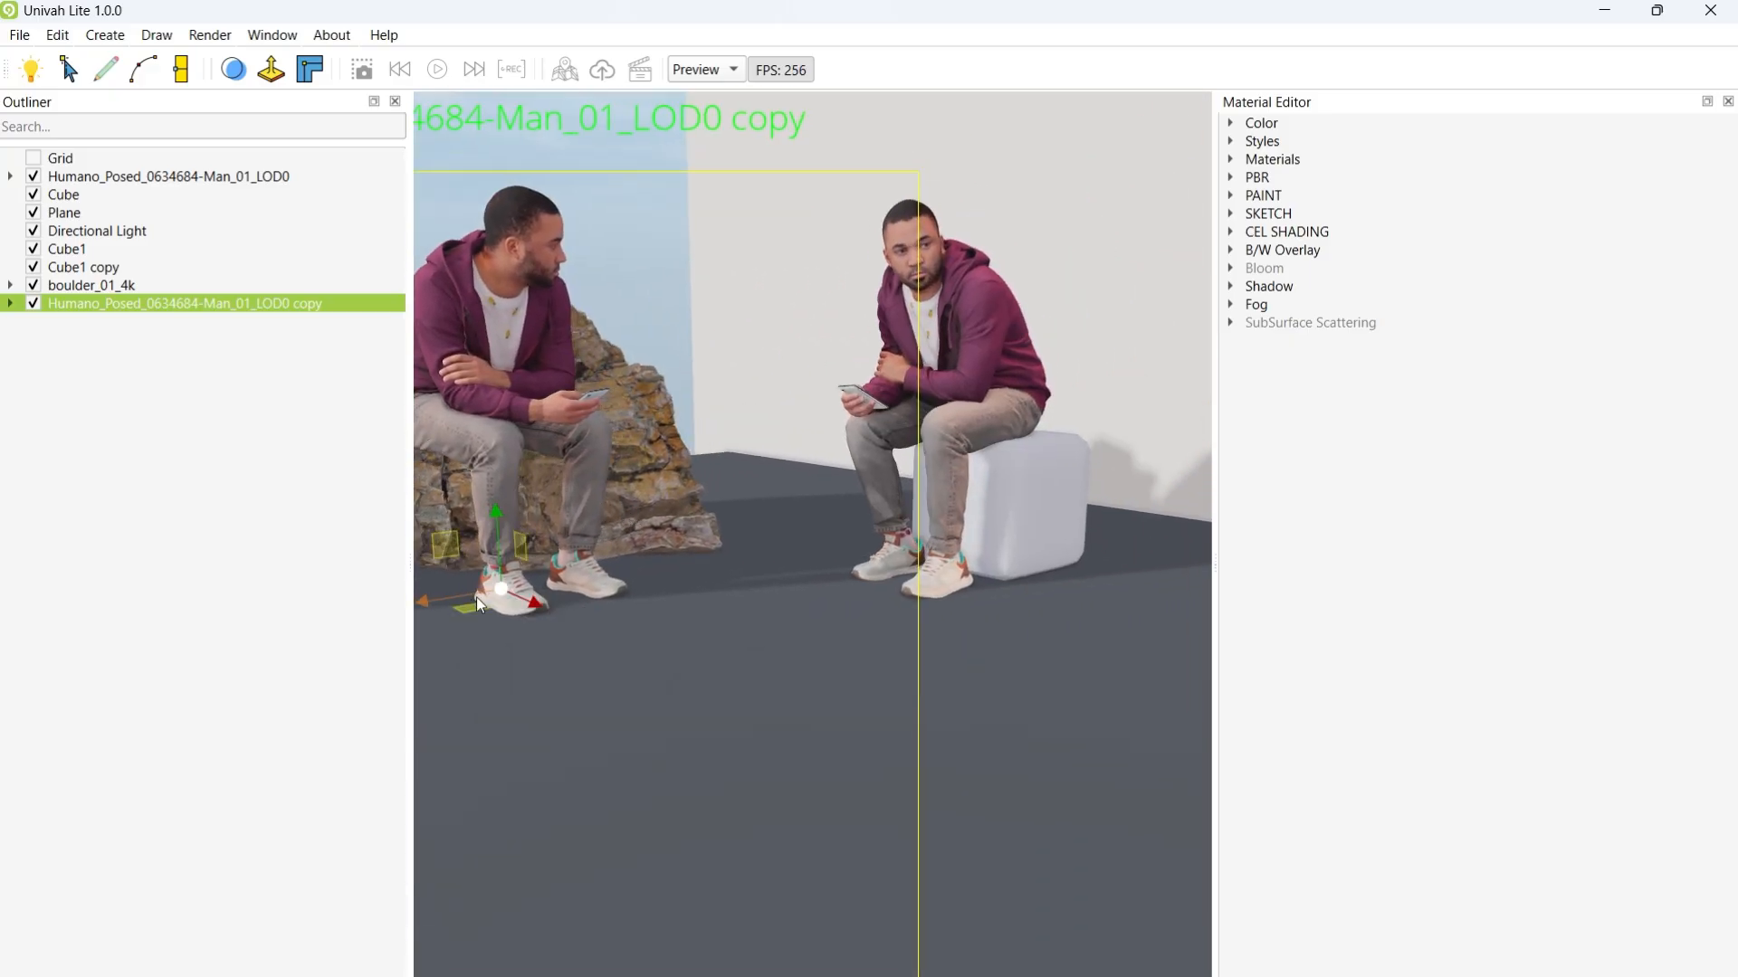
{"action": "right_click_drag", "start_coordinate": [813, 498], "coordinate": [878, 475]}
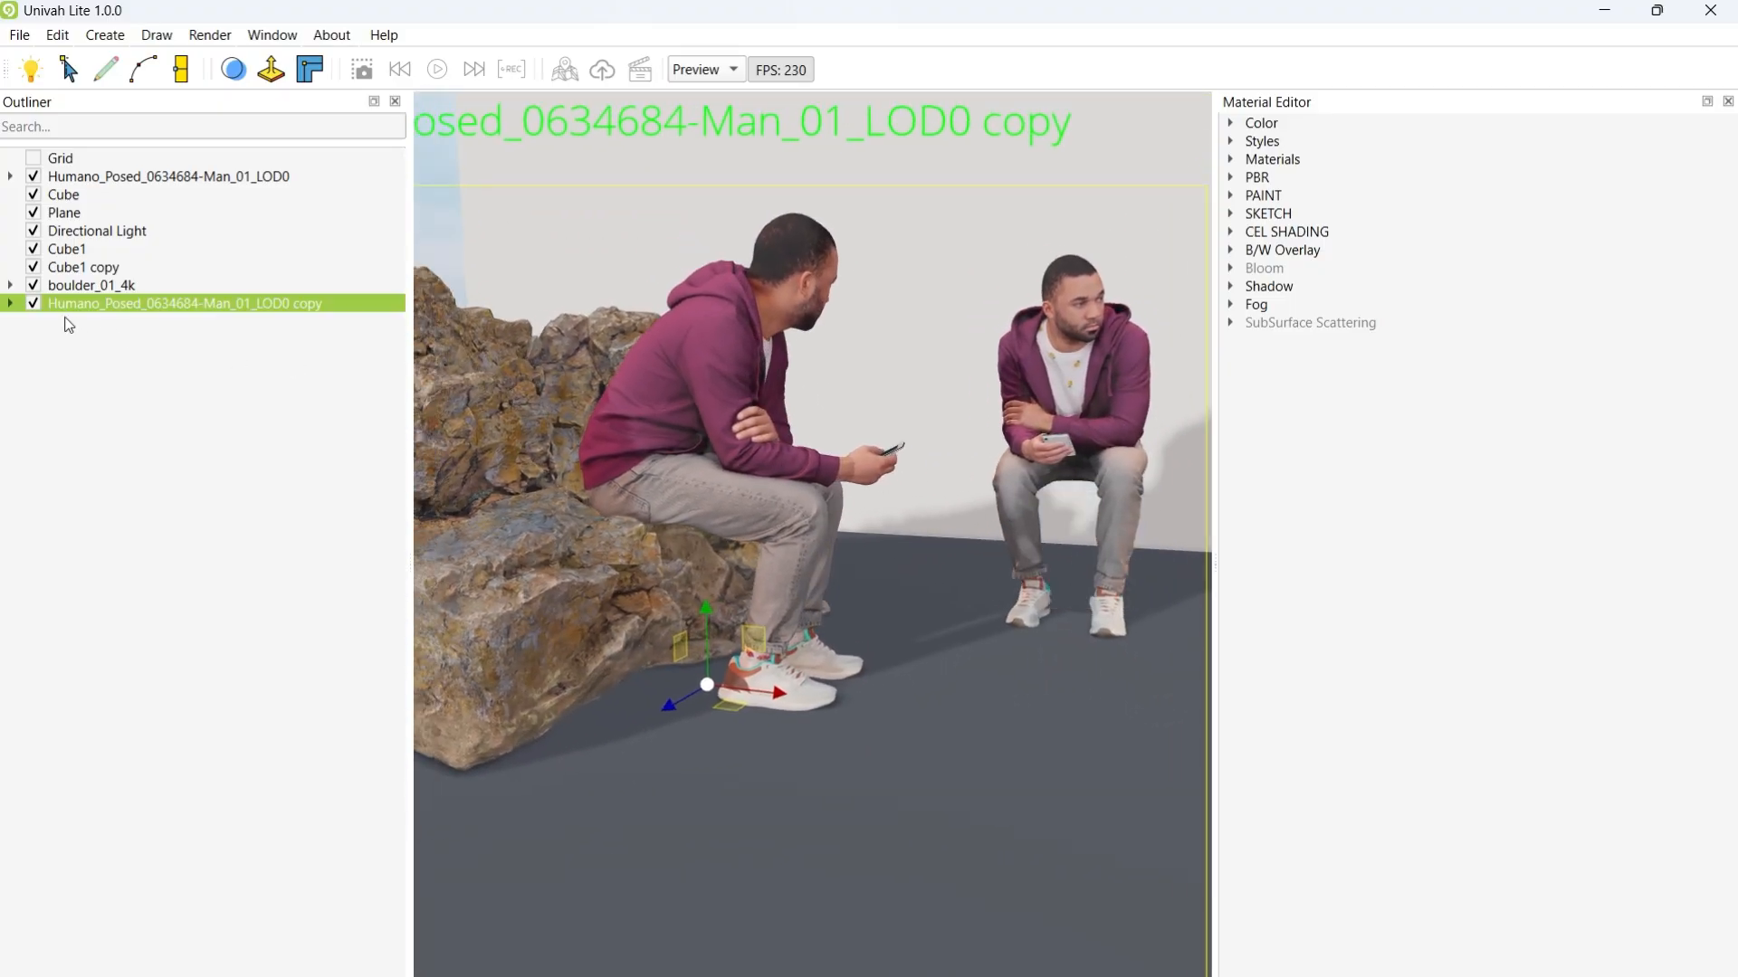
Step: Select the body mesh inside the copied man's hierarchy and bring up the Library with the Boulder folder collapsed
{"action": "left_click", "coordinate": [10, 303]}
{"action": "left_click", "coordinate": [109, 323]}
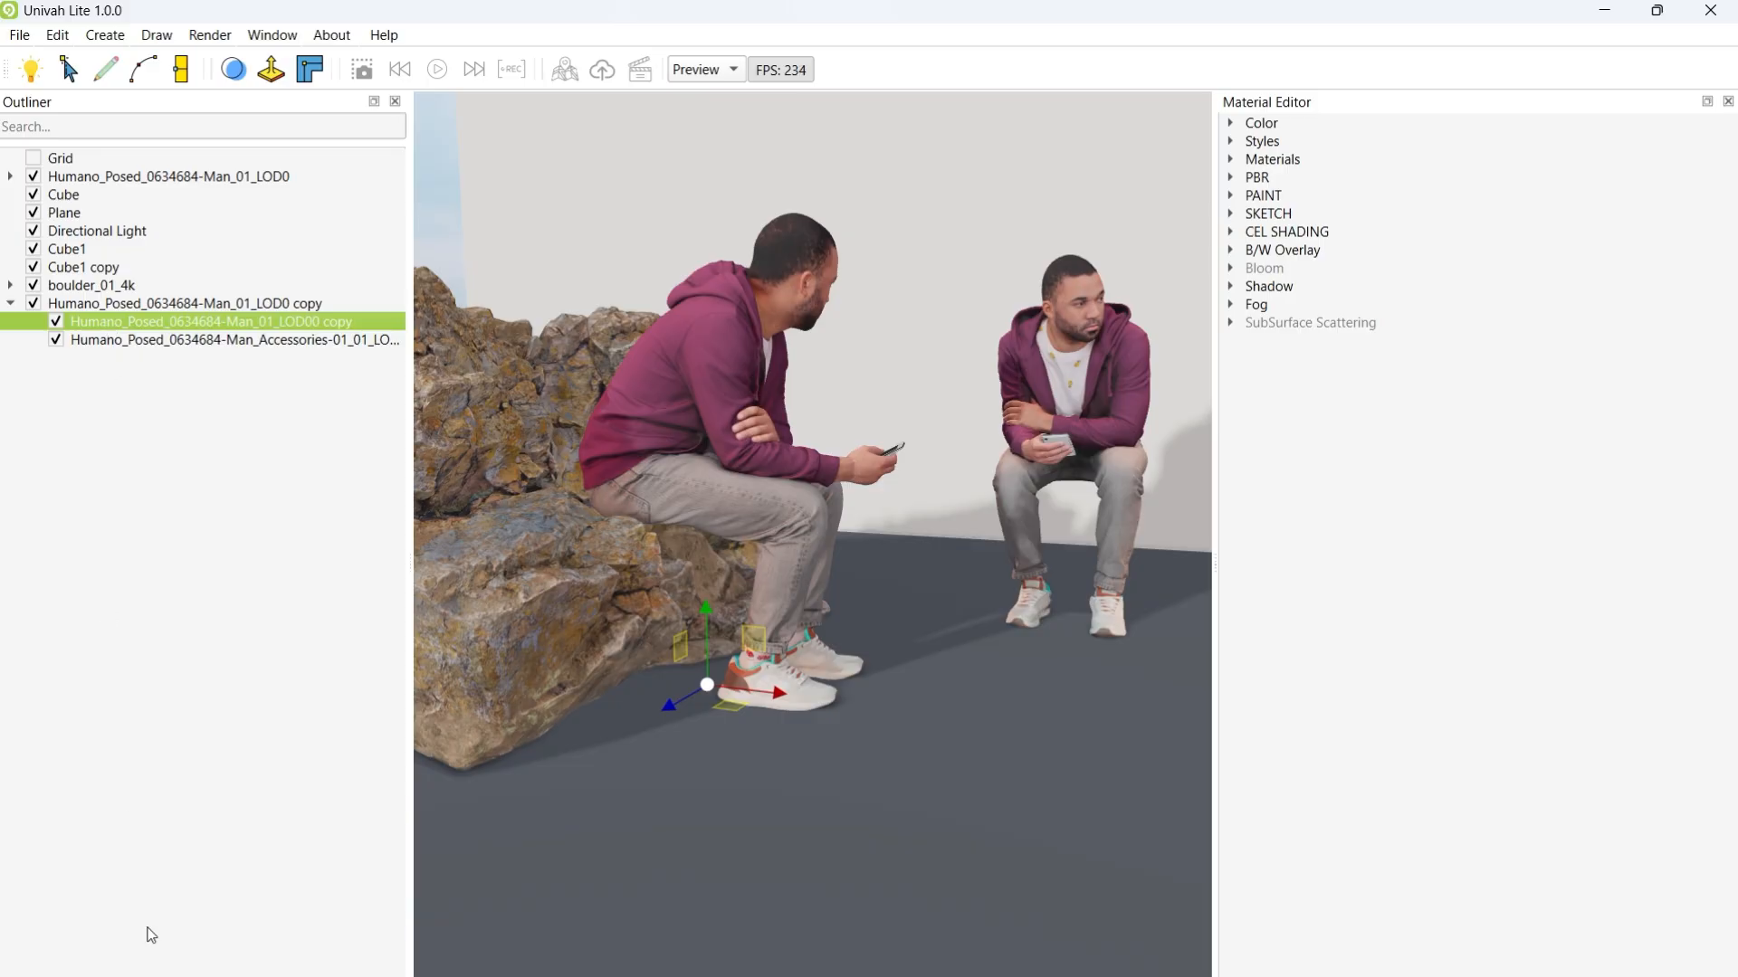
{"action": "left_click", "coordinate": [63, 969]}
{"action": "left_click", "coordinate": [26, 971]}
{"action": "left_click", "coordinate": [63, 970]}
{"action": "left_click", "coordinate": [32, 143]}
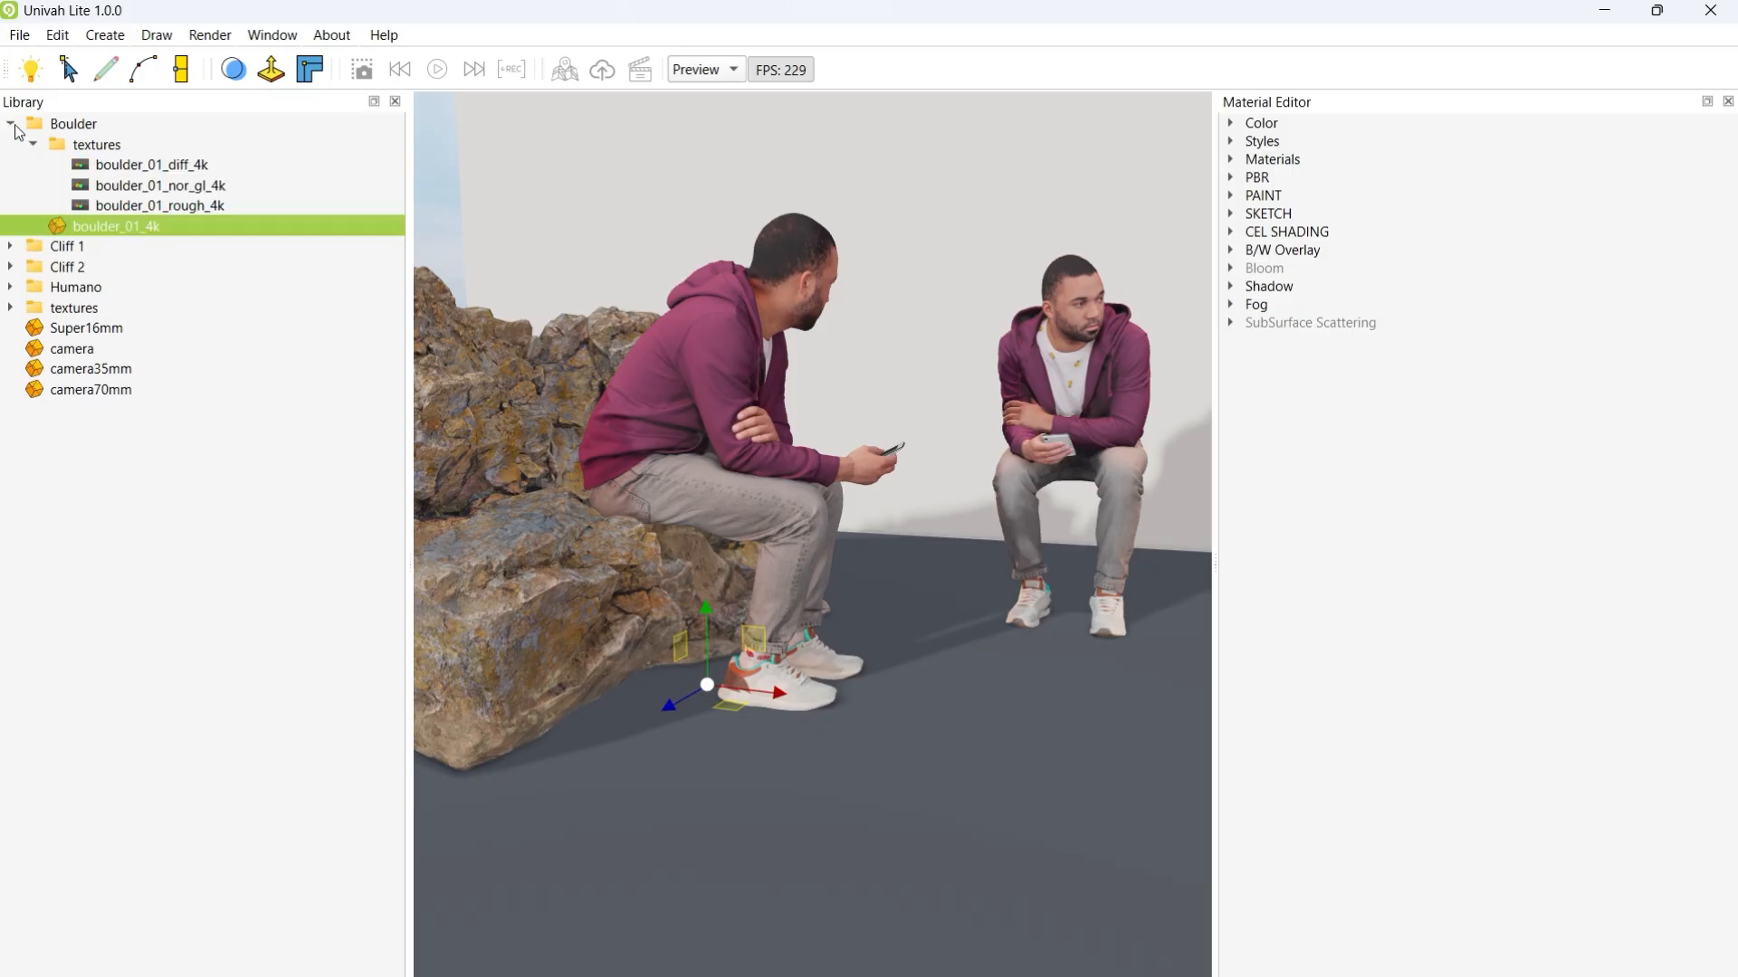
{"action": "left_click", "coordinate": [11, 124]}
Step: Preview the hoodie man's outfit variants in the Humano folder and open his Maps folder
{"action": "left_click", "coordinate": [11, 184]}
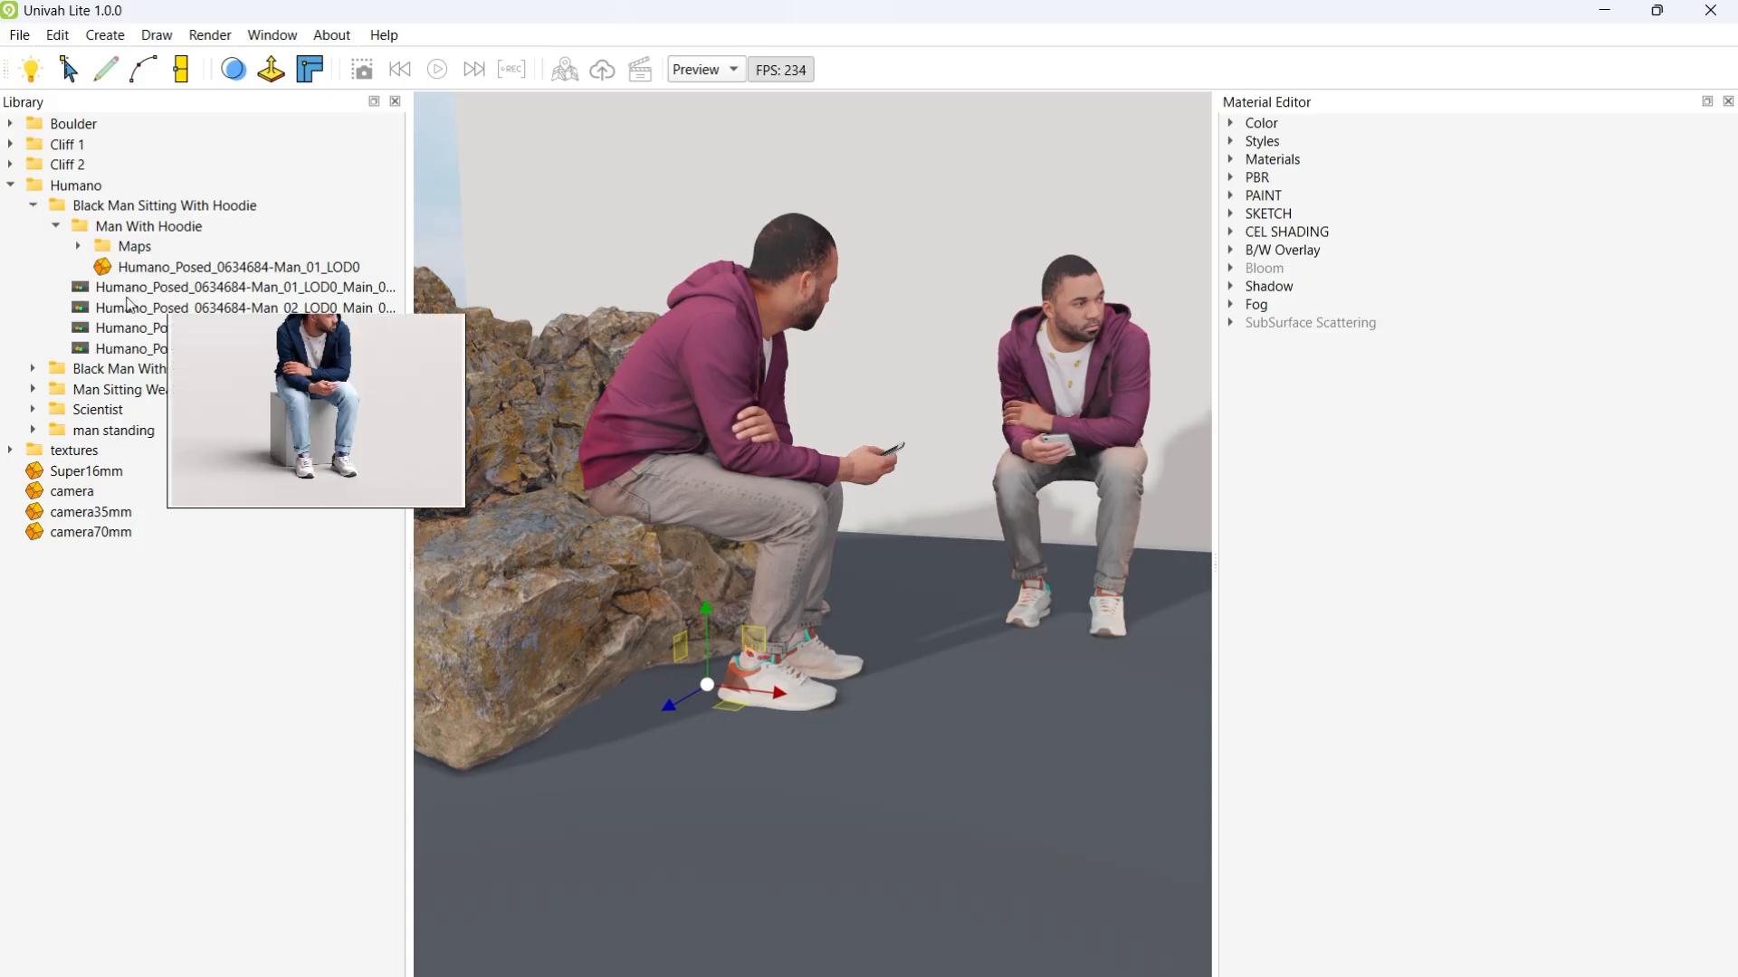
{"action": "mouse_move", "coordinate": [83, 294]}
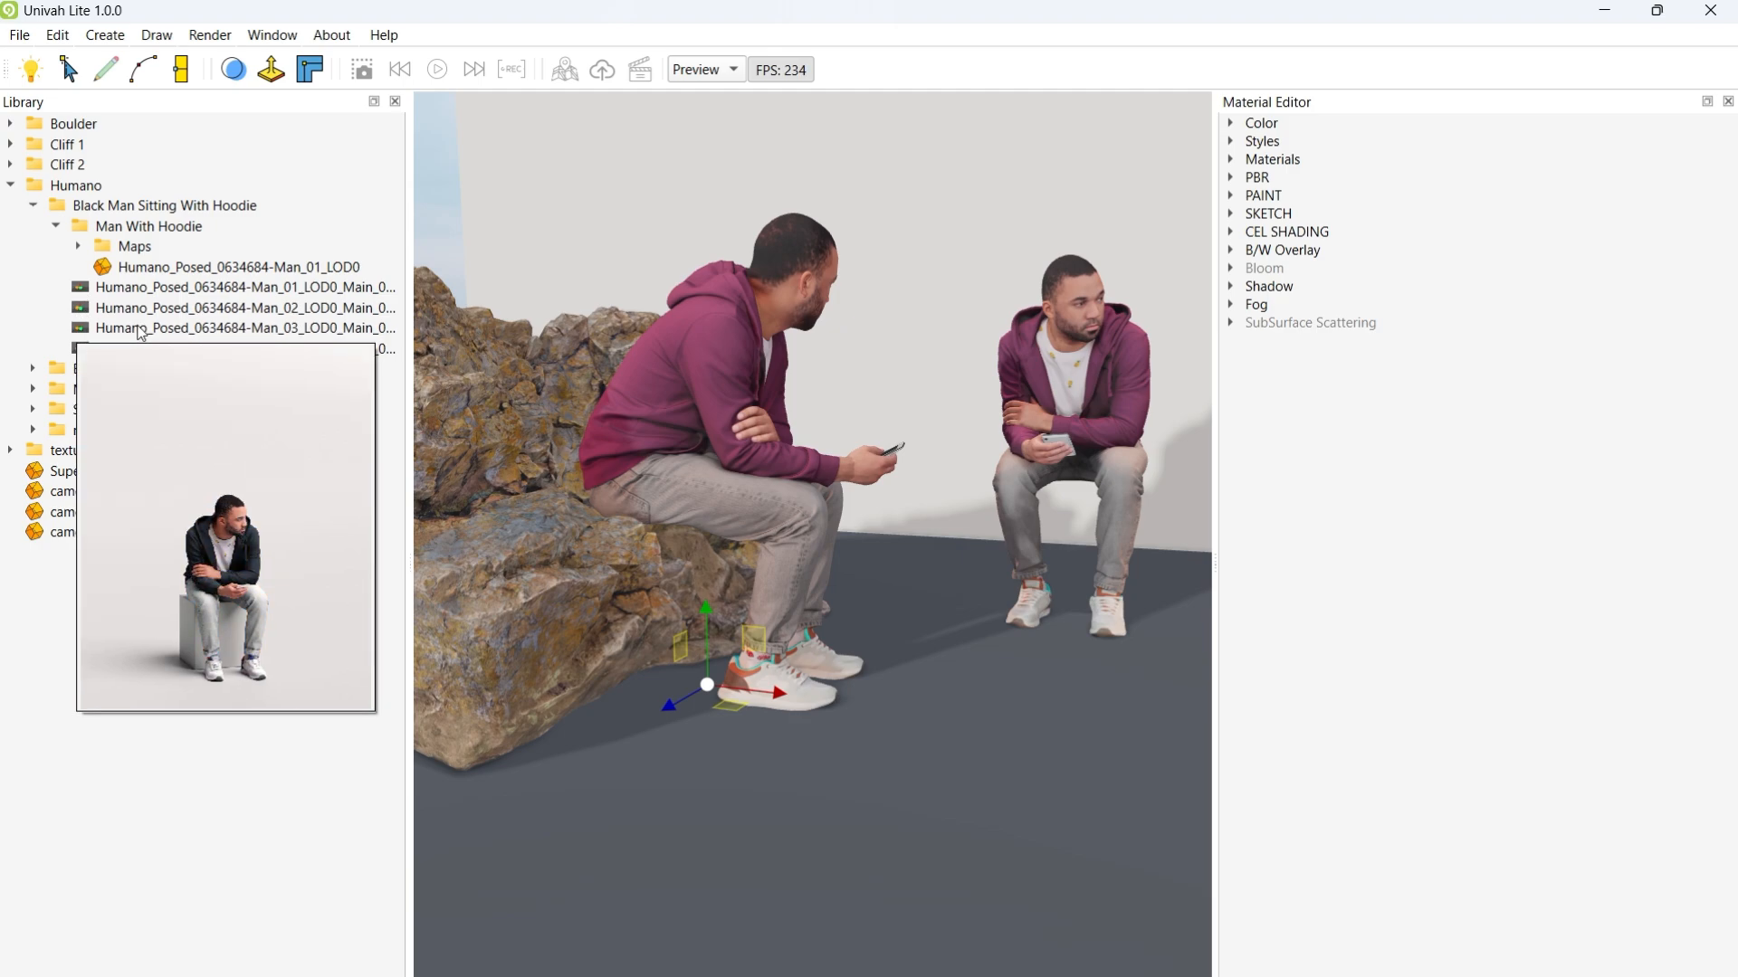
{"action": "mouse_move", "coordinate": [129, 351]}
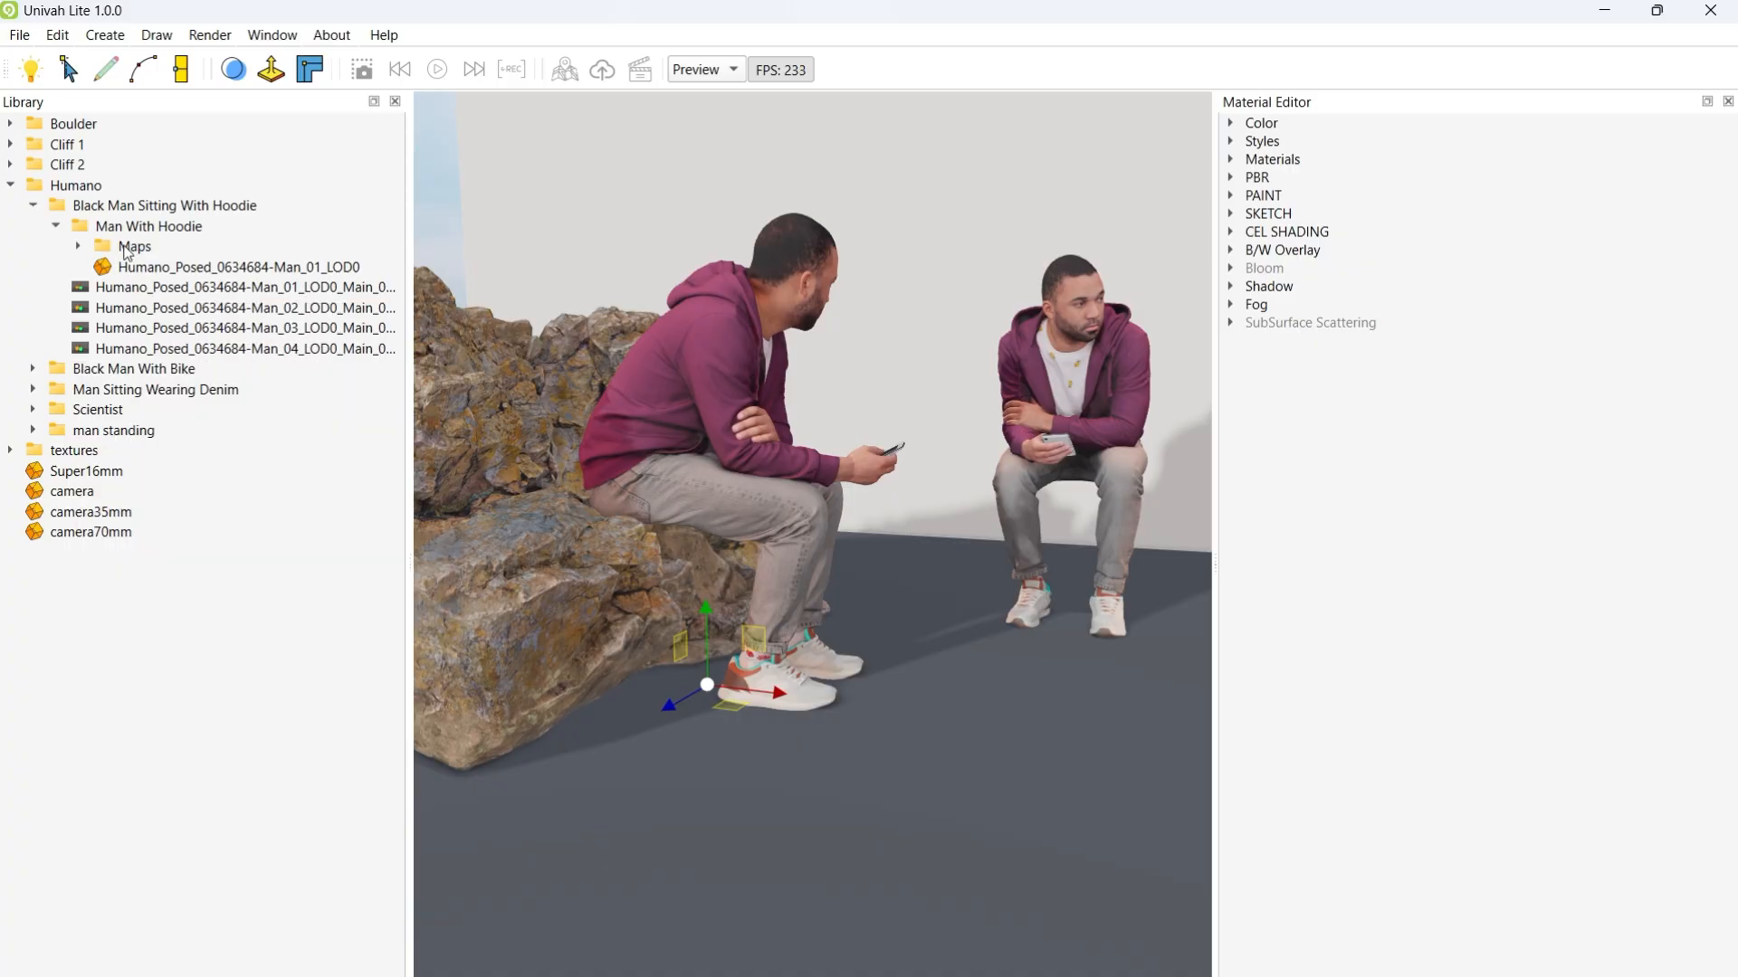
{"action": "left_click", "coordinate": [77, 247]}
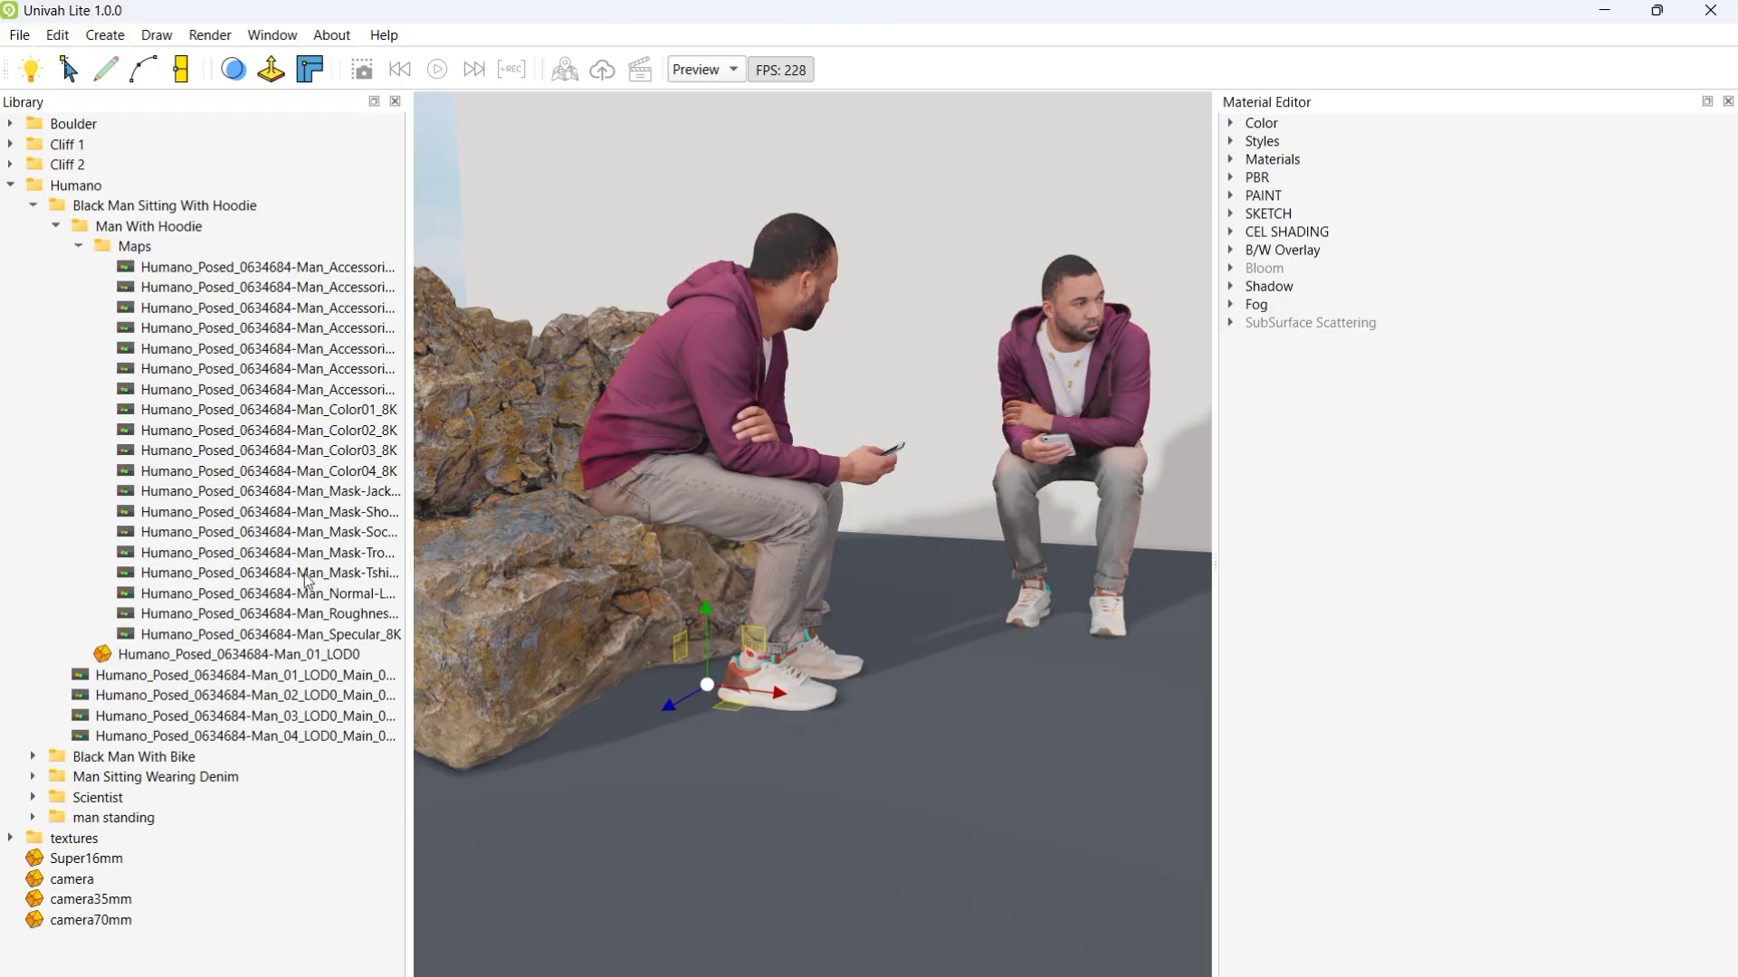
Step: Try the Color01_8K map on the copied man's body and replace it with the Color02_8K map
{"action": "left_click", "coordinate": [329, 413]}
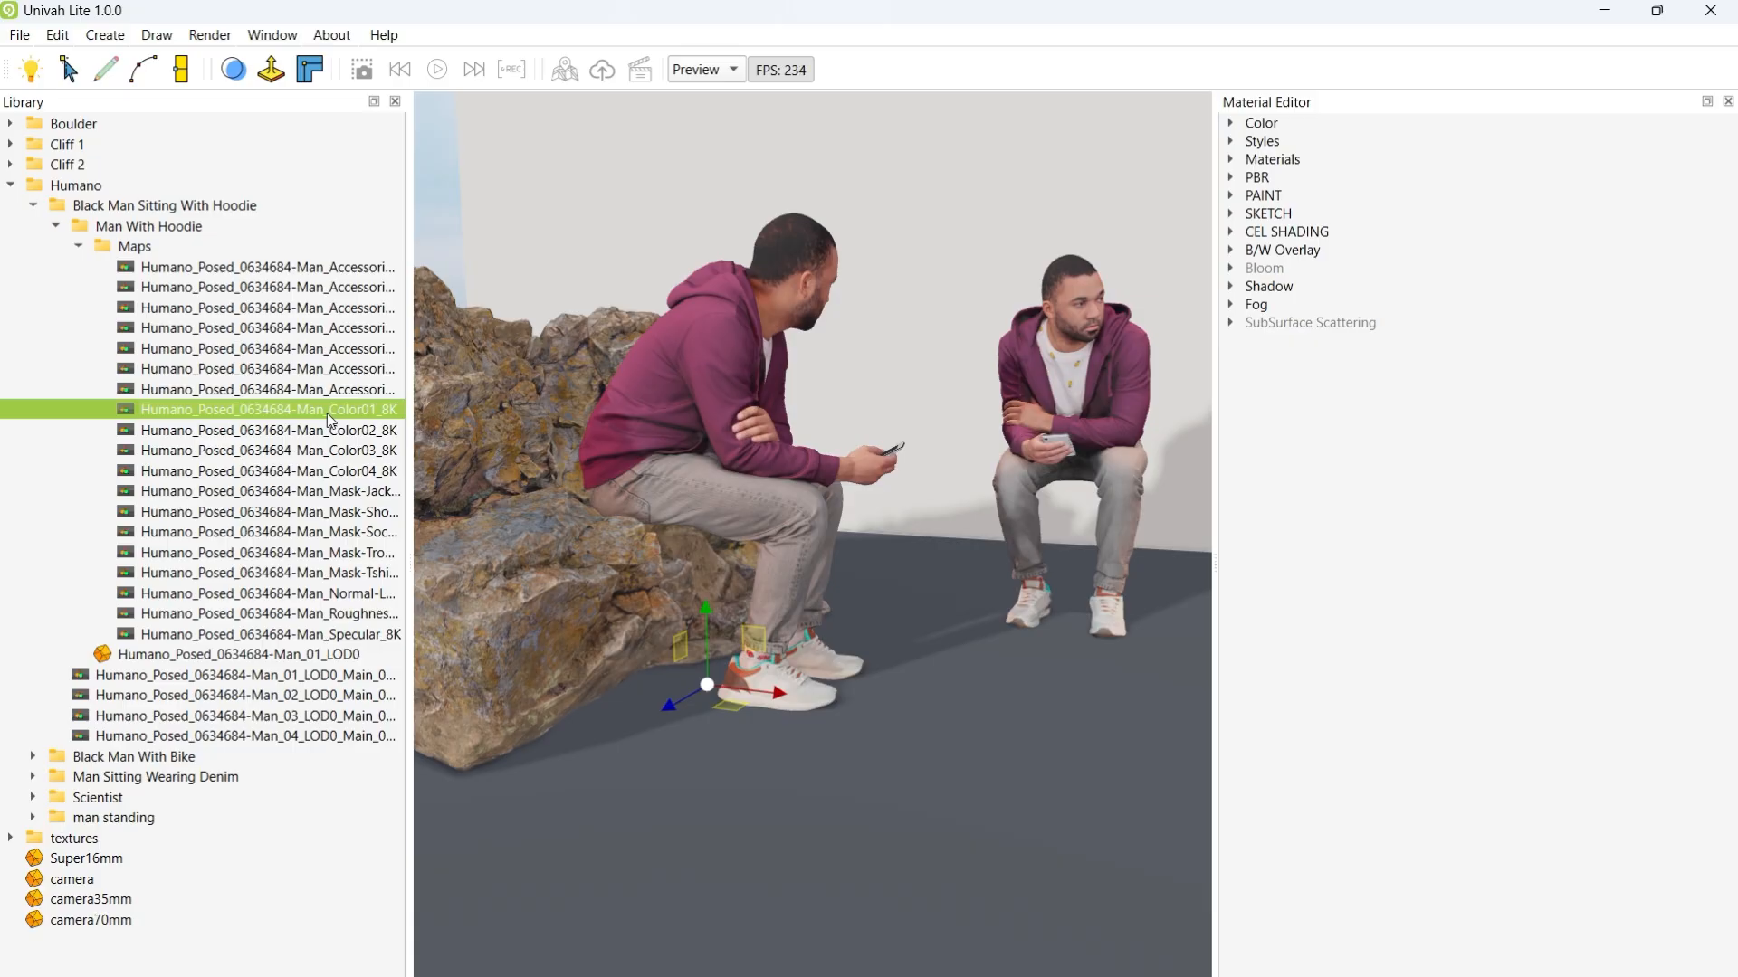
{"action": "left_click_drag", "start_coordinate": [327, 413], "coordinate": [735, 589]}
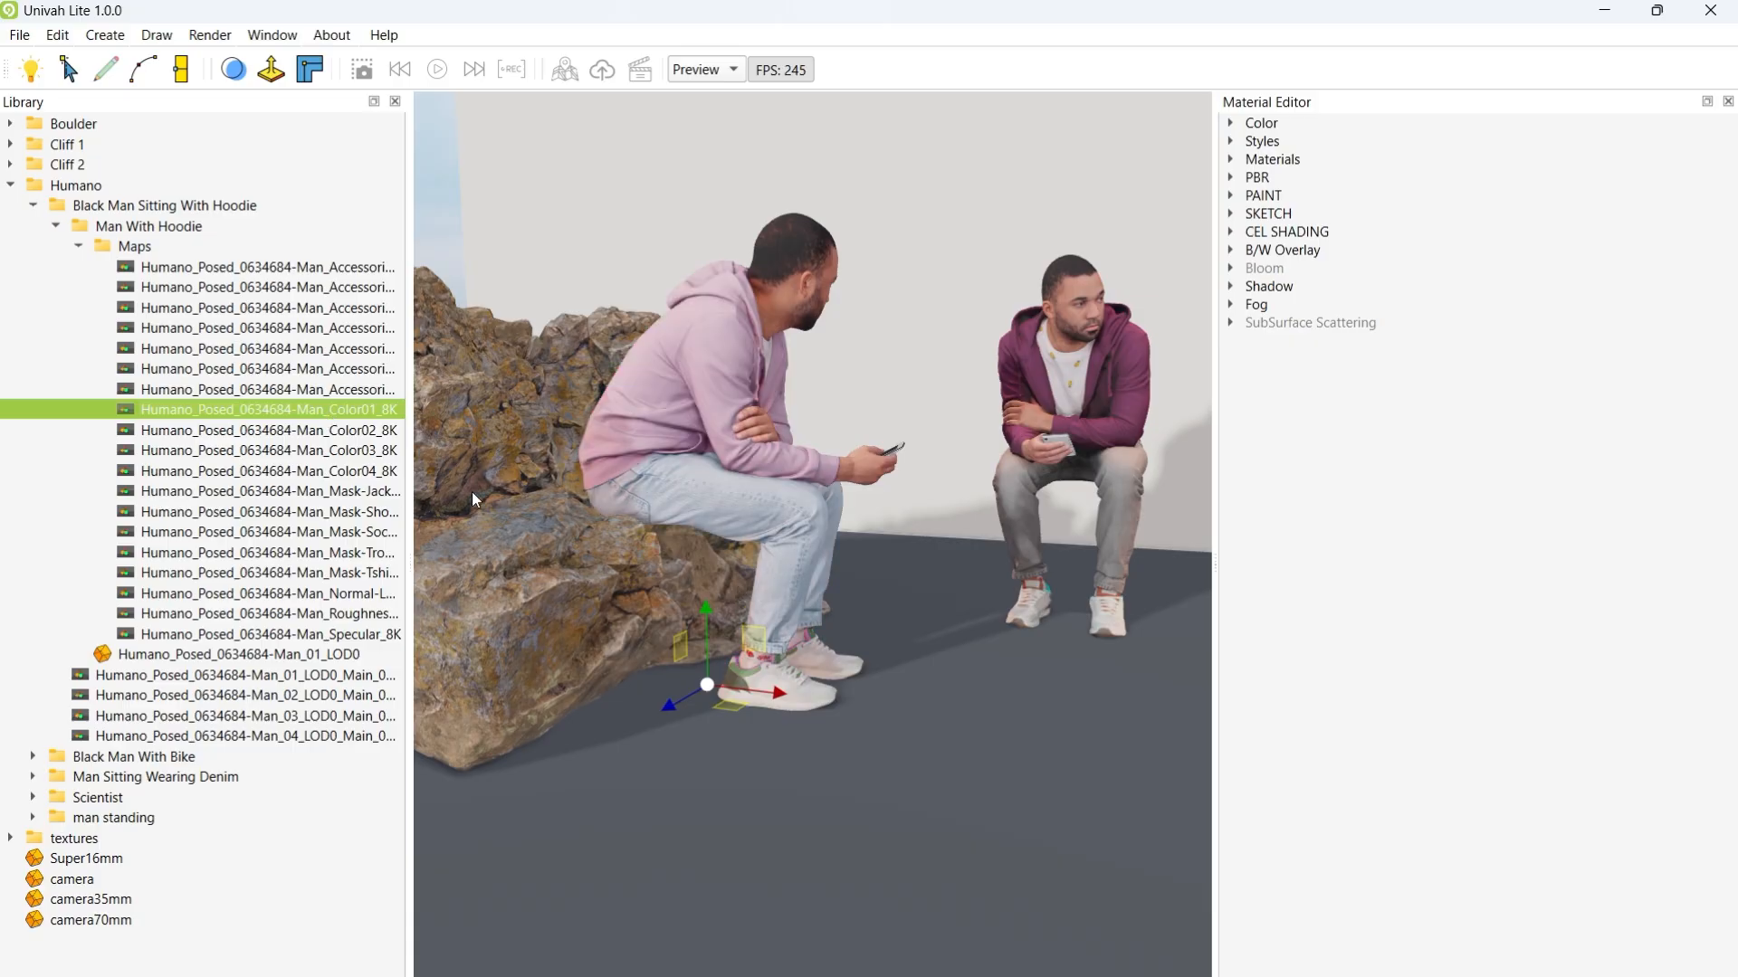
{"action": "left_click", "coordinate": [293, 432]}
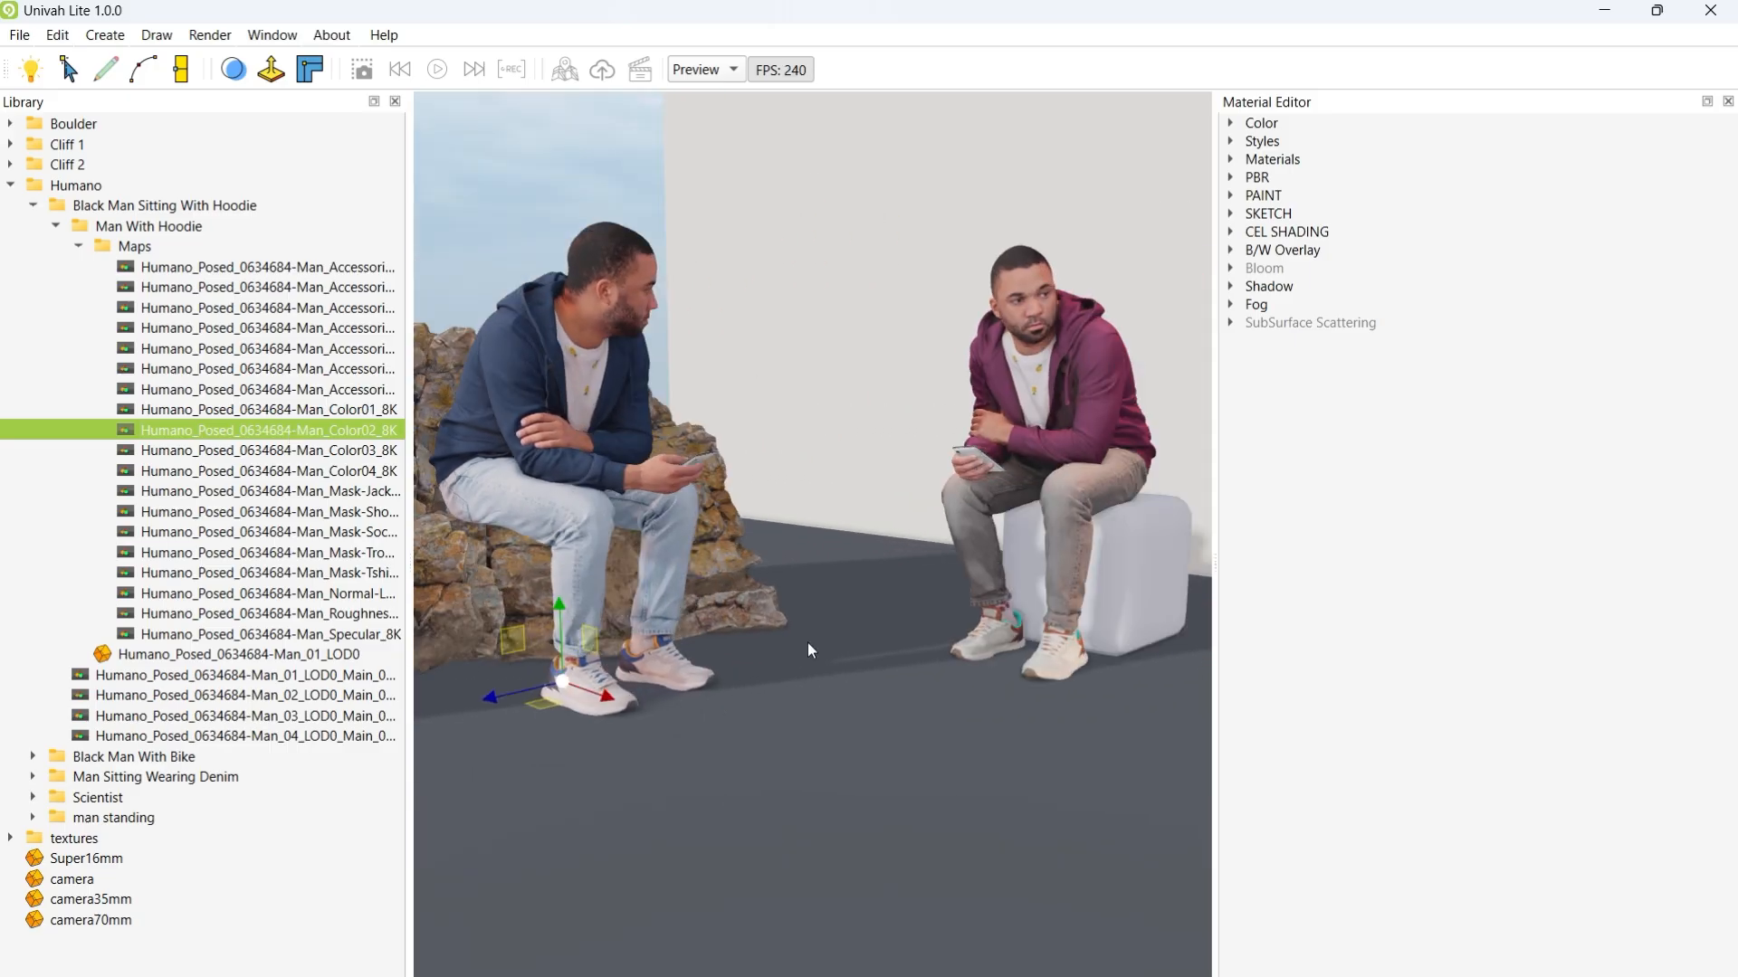
Step: Examine the copied man's new outfit, jeans and shoes up close and from several angles around the scene
{"action": "middle_click_drag", "start_coordinate": [807, 642], "coordinate": [704, 610]}
{"action": "scroll", "coordinate": [703, 591], "scroll_direction": "up", "scroll_amount": 2}
{"action": "scroll", "coordinate": [703, 610], "scroll_direction": "down", "scroll_amount": 2}
{"action": "right_click_drag", "start_coordinate": [703, 610], "coordinate": [686, 621]}
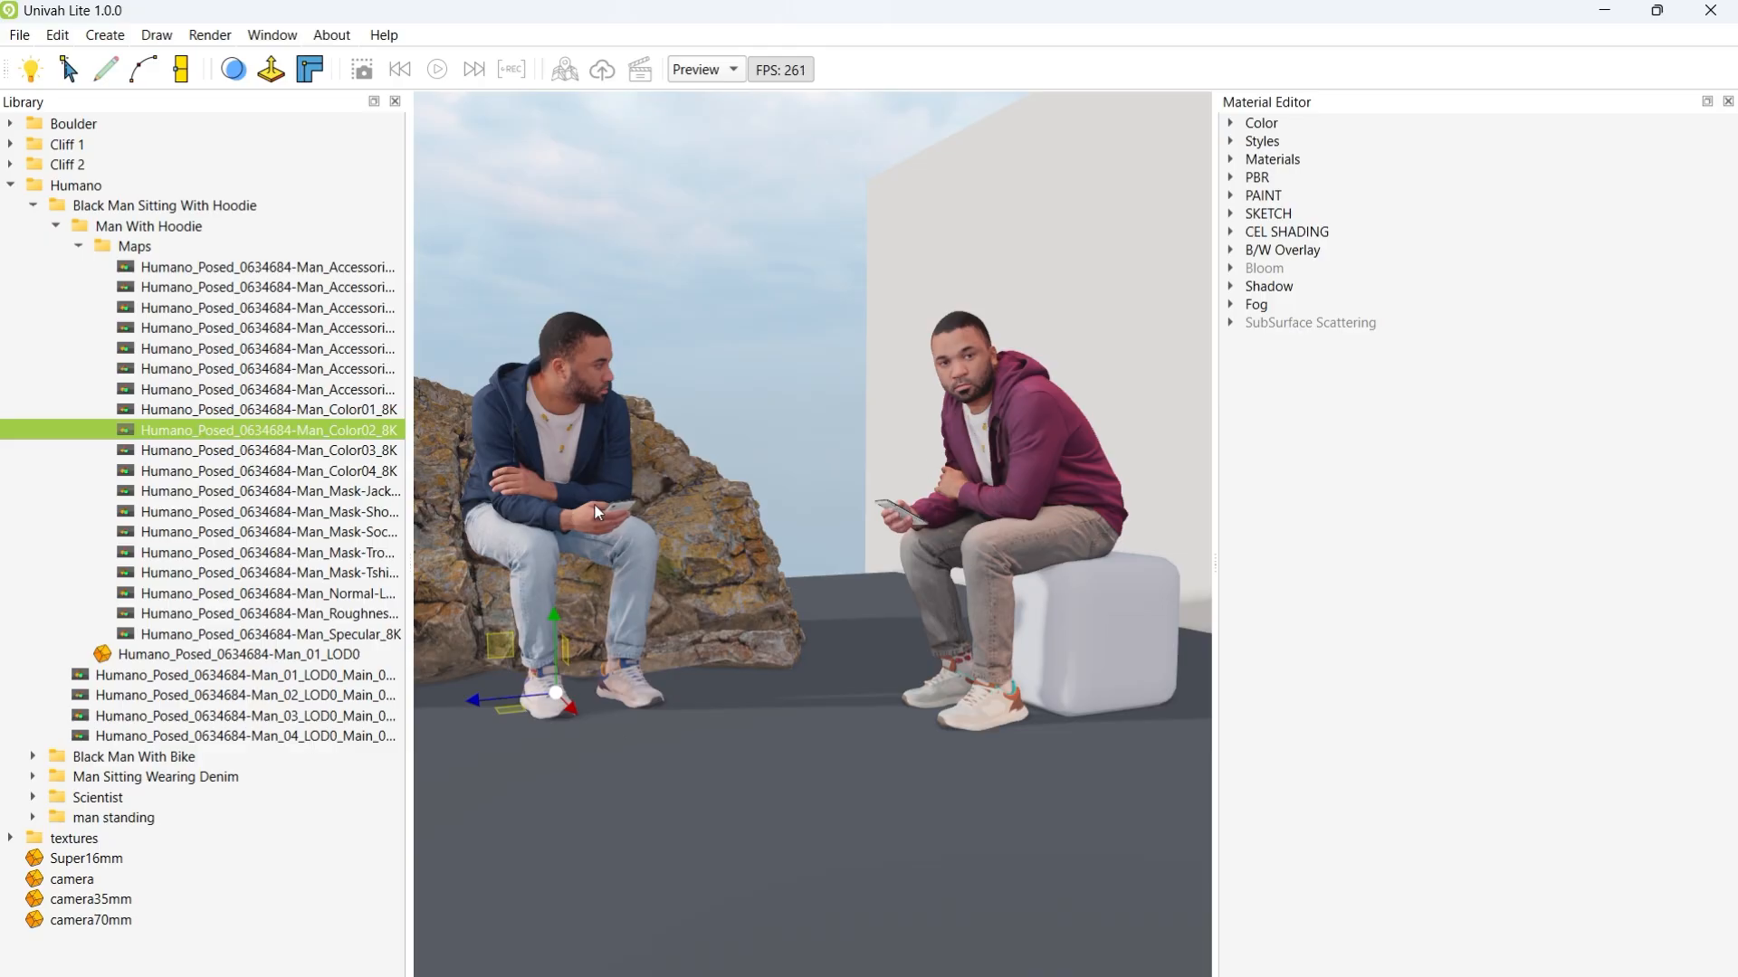
{"action": "scroll", "coordinate": [603, 747], "scroll_direction": "up", "scroll_amount": 6}
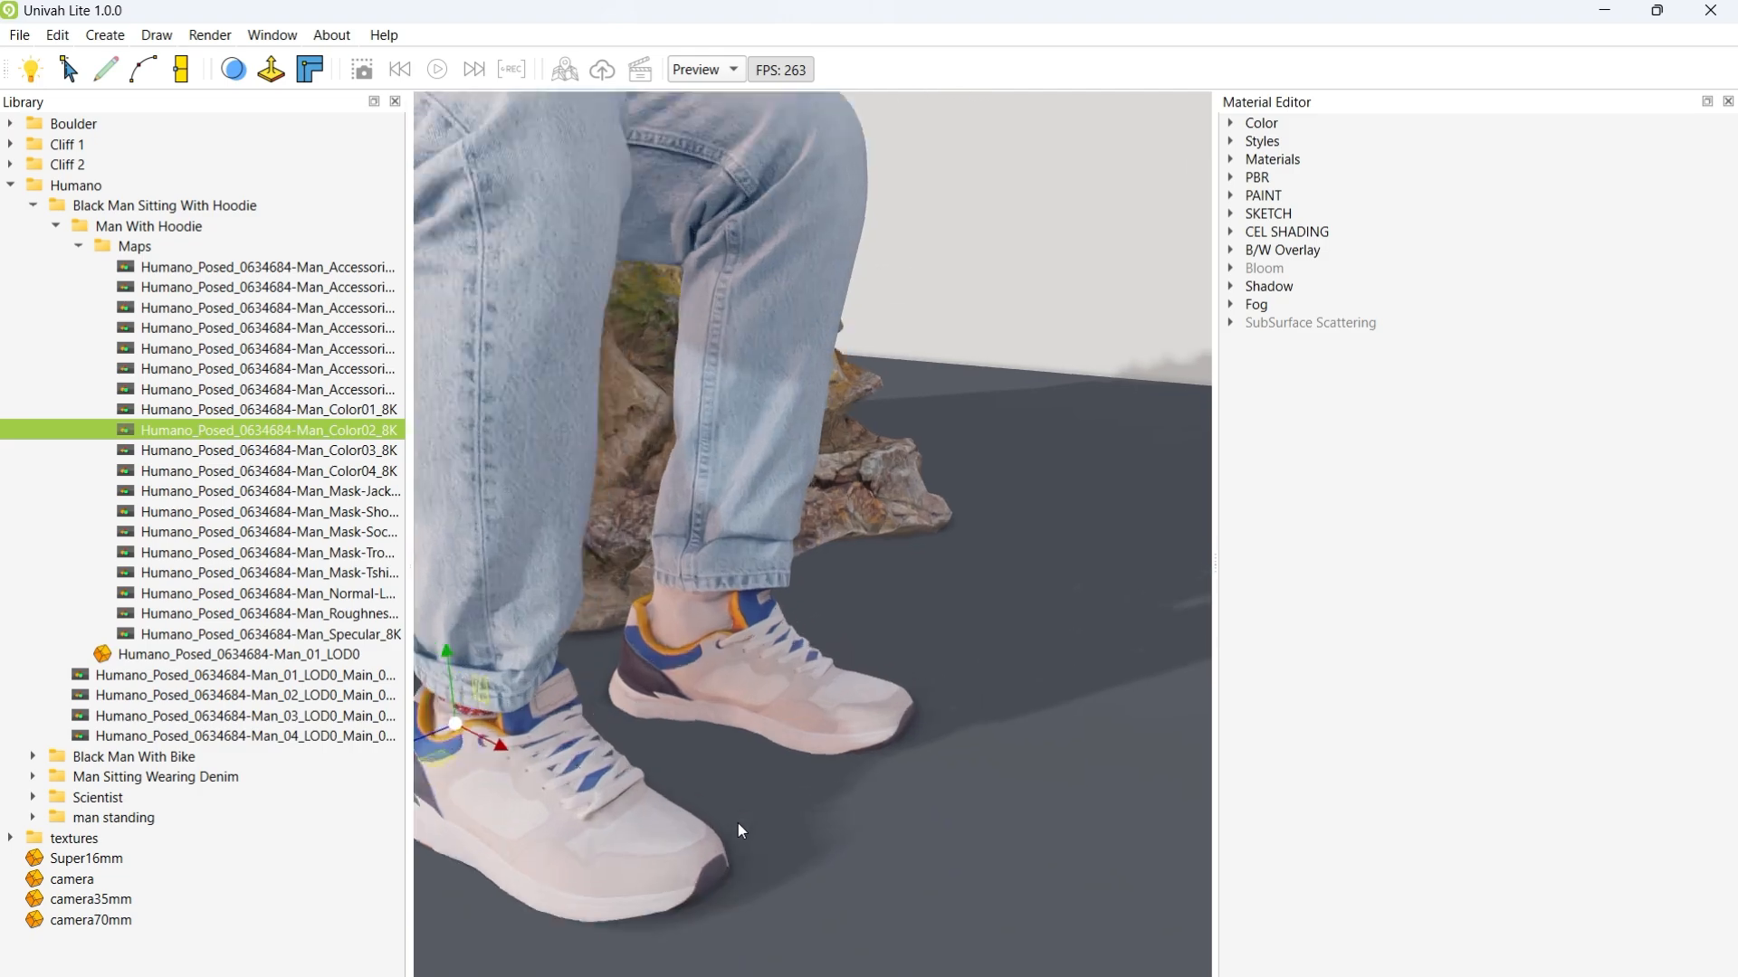
{"action": "scroll", "coordinate": [738, 824], "scroll_direction": "up", "scroll_amount": 1}
{"action": "scroll", "coordinate": [737, 824], "scroll_direction": "down", "scroll_amount": 3}
{"action": "right_click_drag", "start_coordinate": [738, 823], "coordinate": [611, 735]}
{"action": "scroll", "coordinate": [696, 805], "scroll_direction": "down", "scroll_amount": 5}
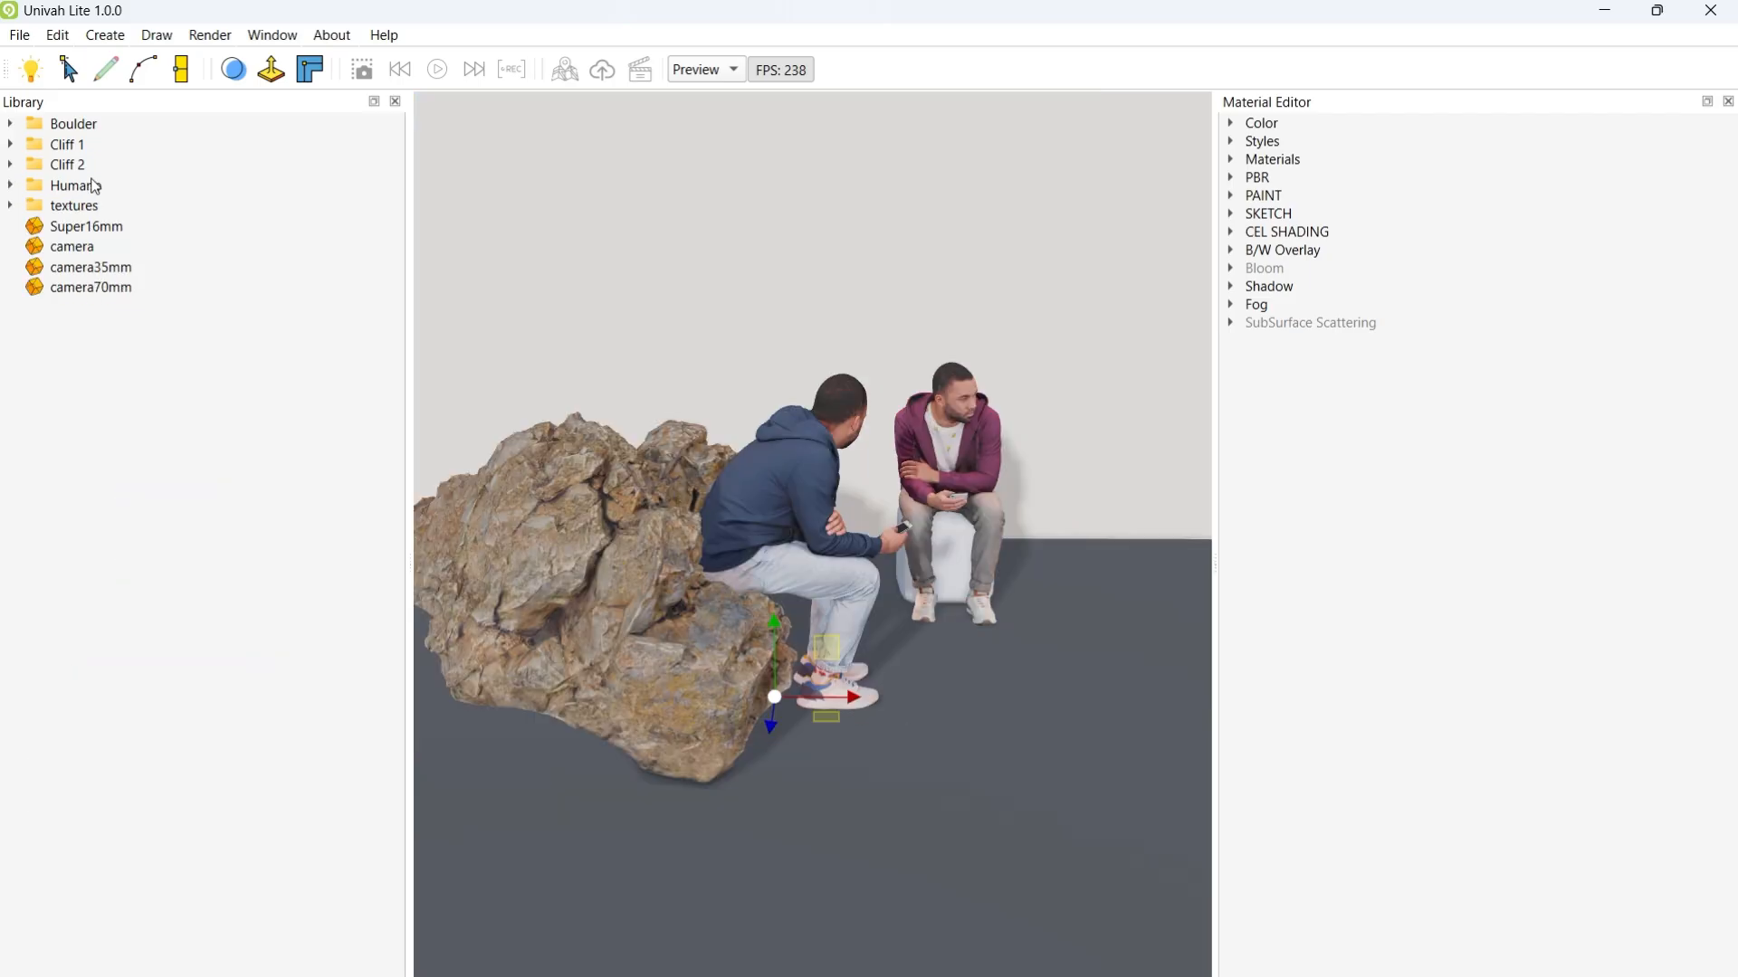
Step: Dock the Library below the viewport and collapse the Per Object Styling attributes
{"action": "left_click_drag", "start_coordinate": [56, 110], "coordinate": [412, 967]}
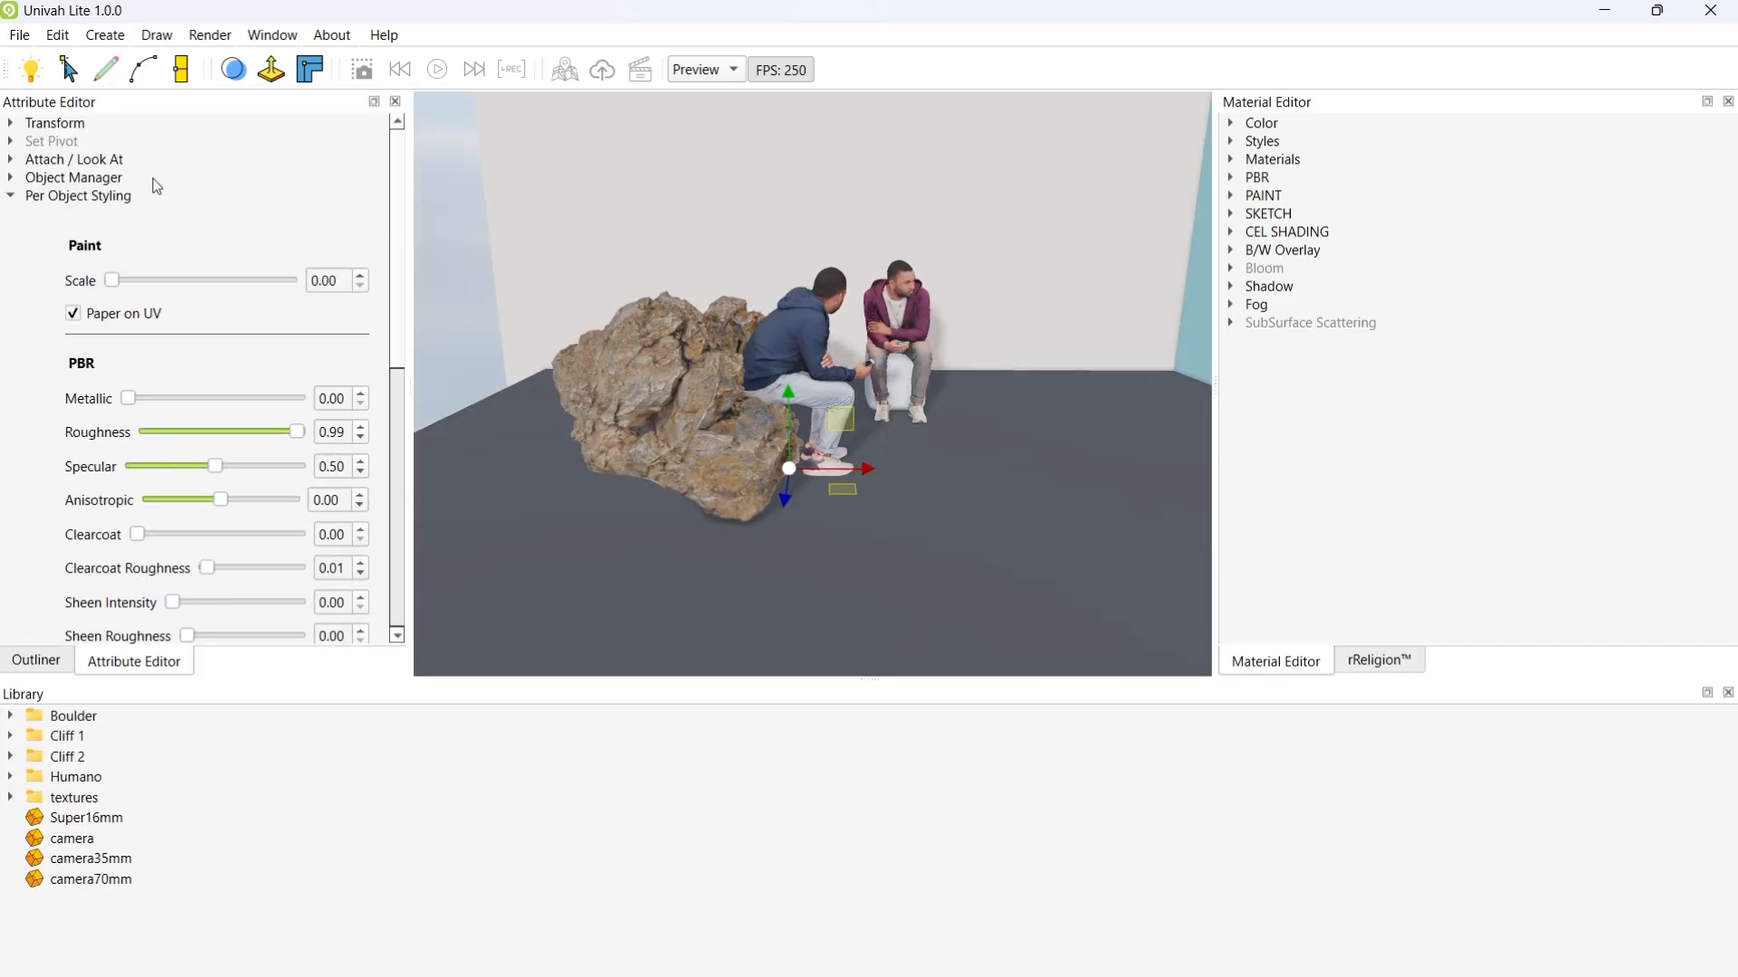
{"action": "left_click", "coordinate": [12, 197]}
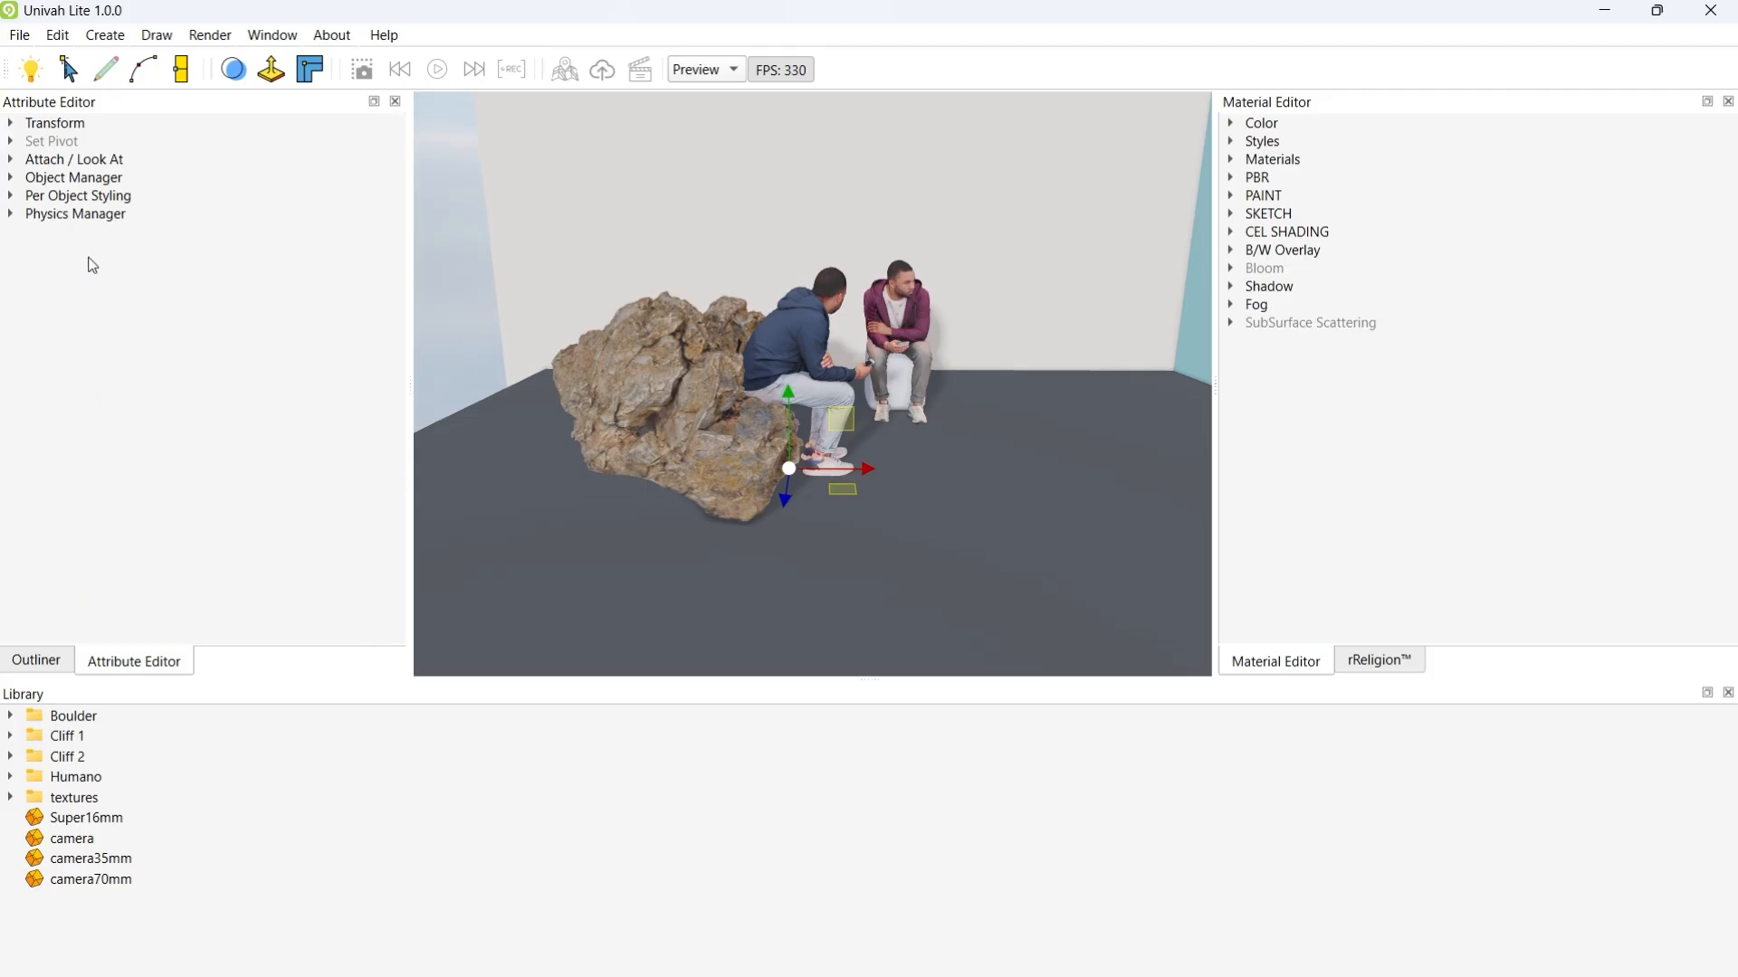
Step: Delete the copied seated man and the boulder_01_4k model from the scene
{"action": "left_click", "coordinate": [34, 660]}
{"action": "left_click", "coordinate": [9, 304]}
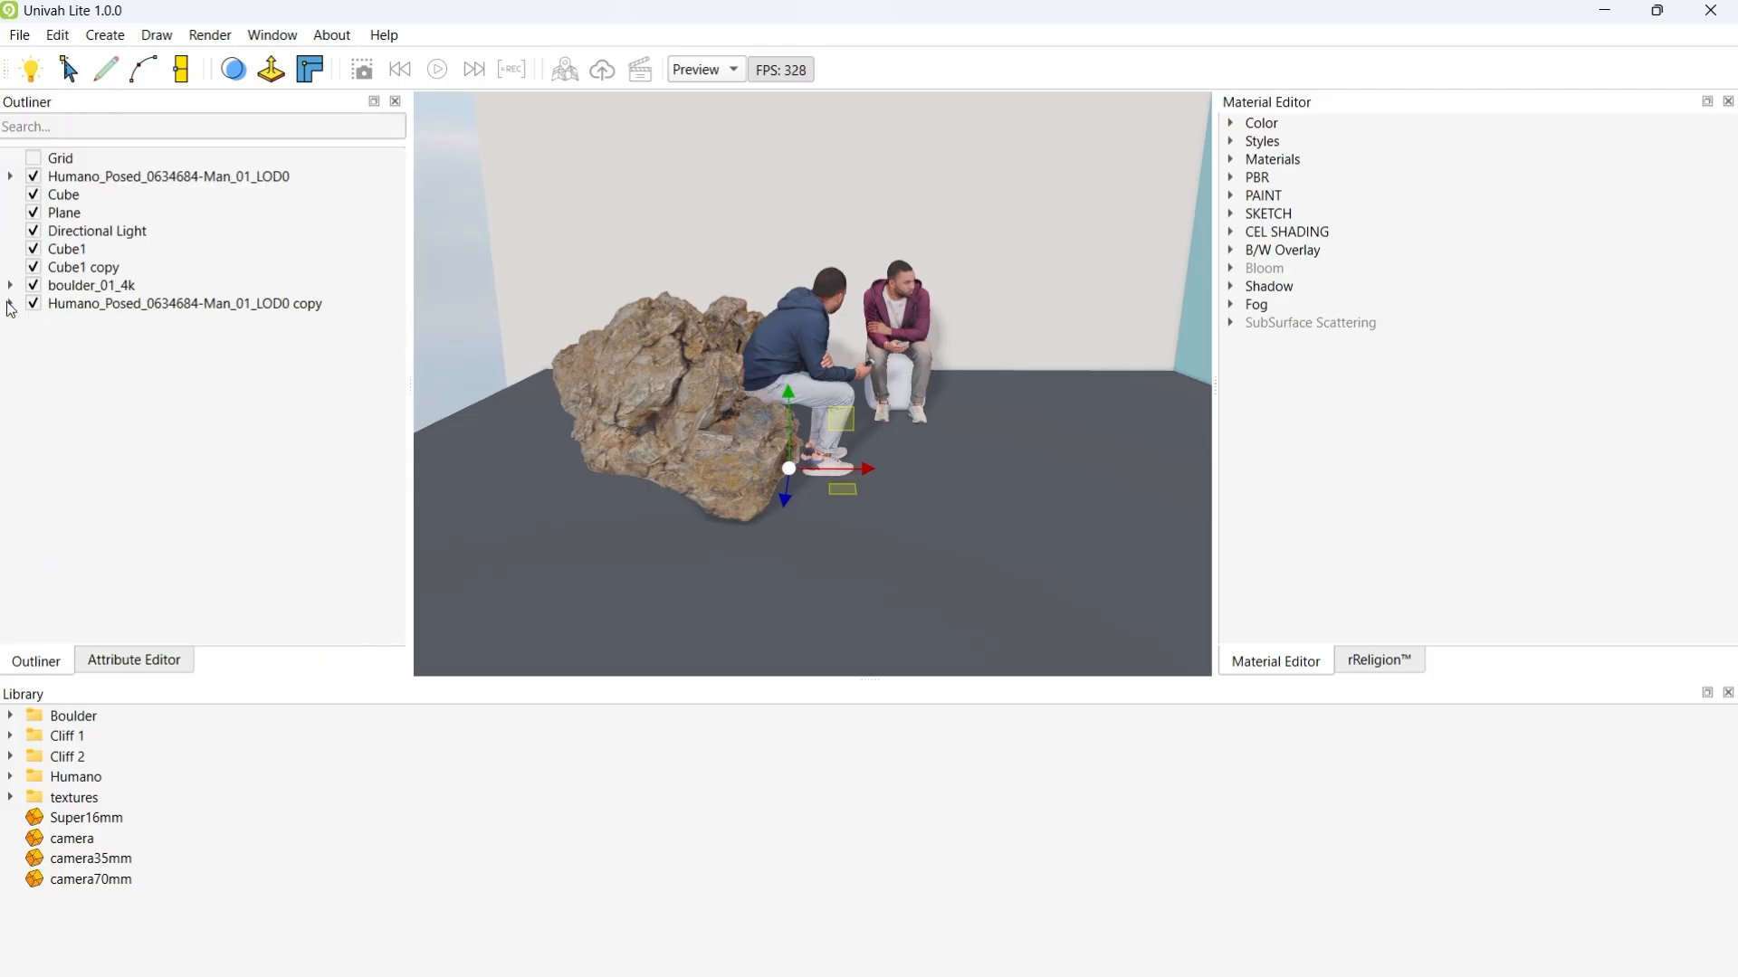
{"action": "left_click", "coordinate": [99, 304]}
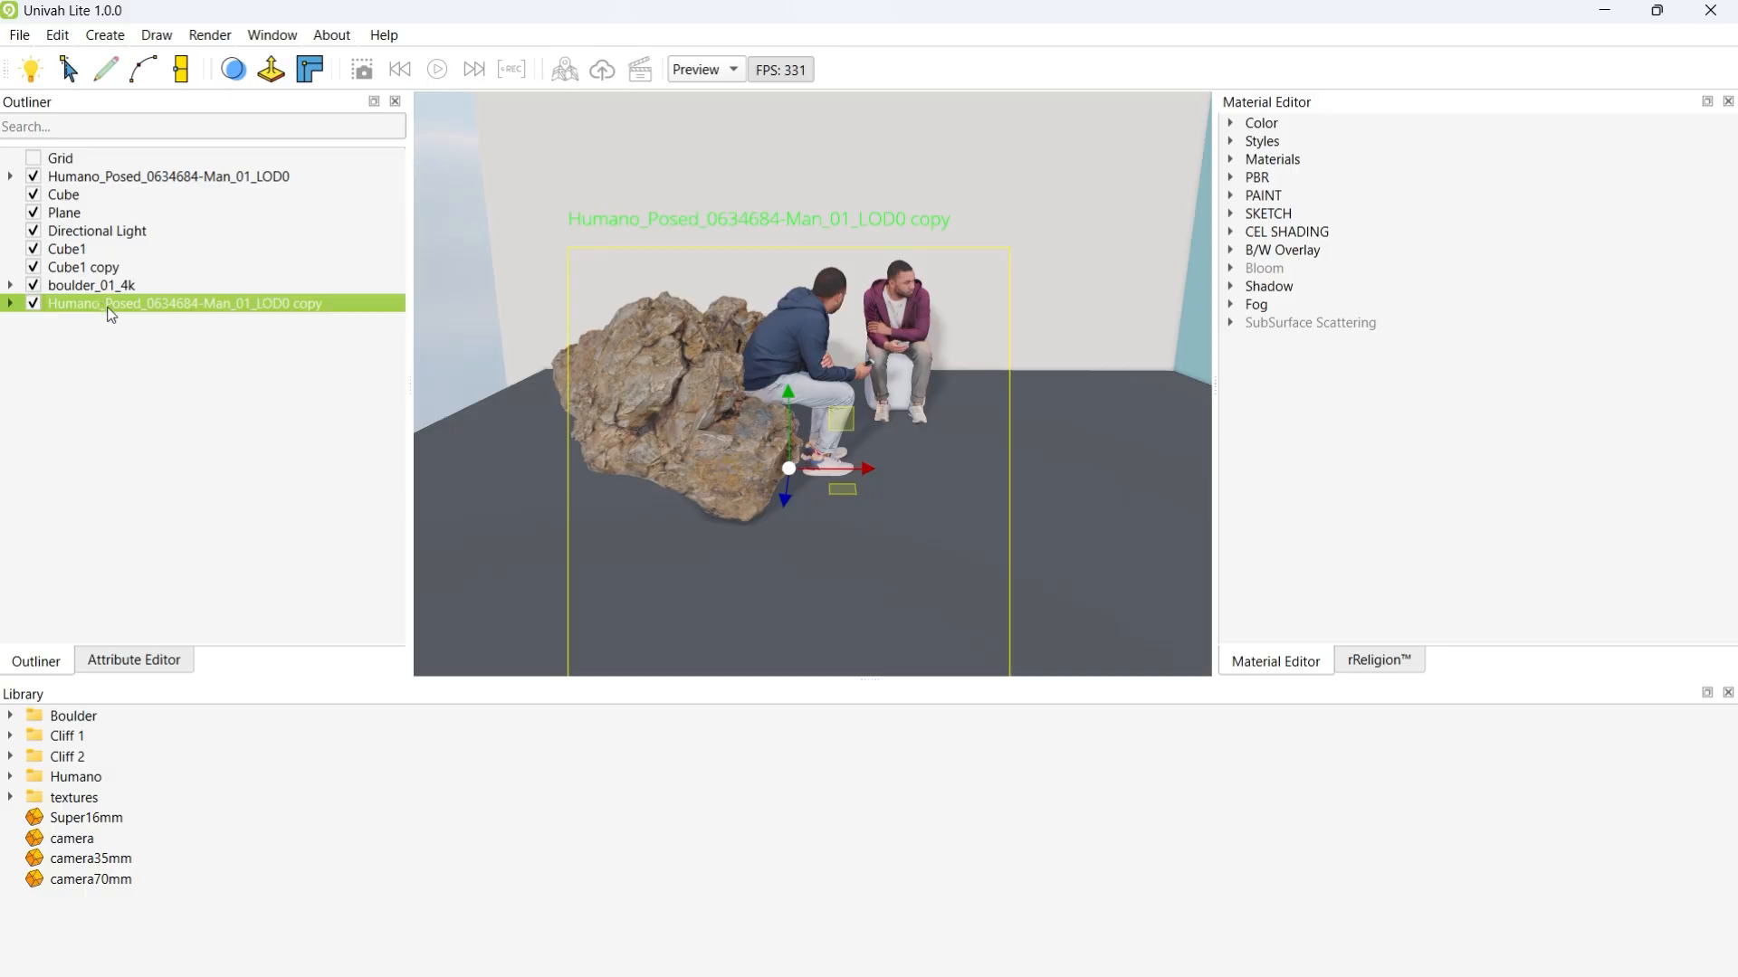
{"action": "key", "text": "Delete"}
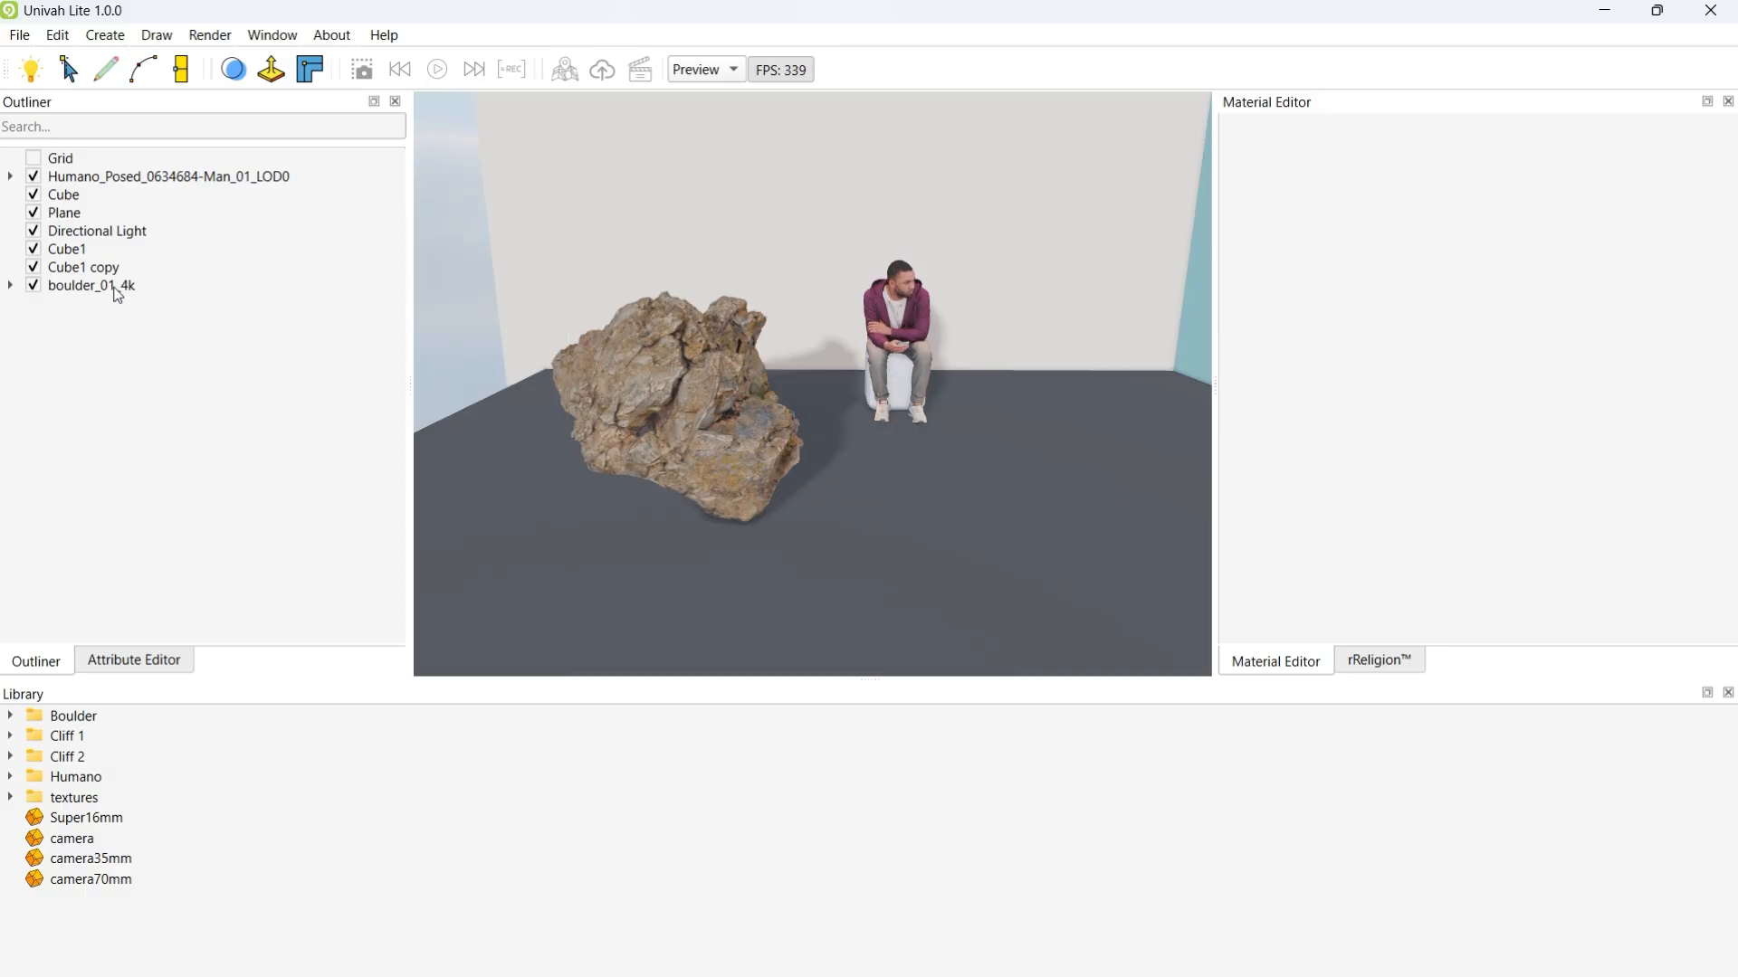
{"action": "left_click", "coordinate": [115, 286]}
{"action": "key", "text": "Delete"}
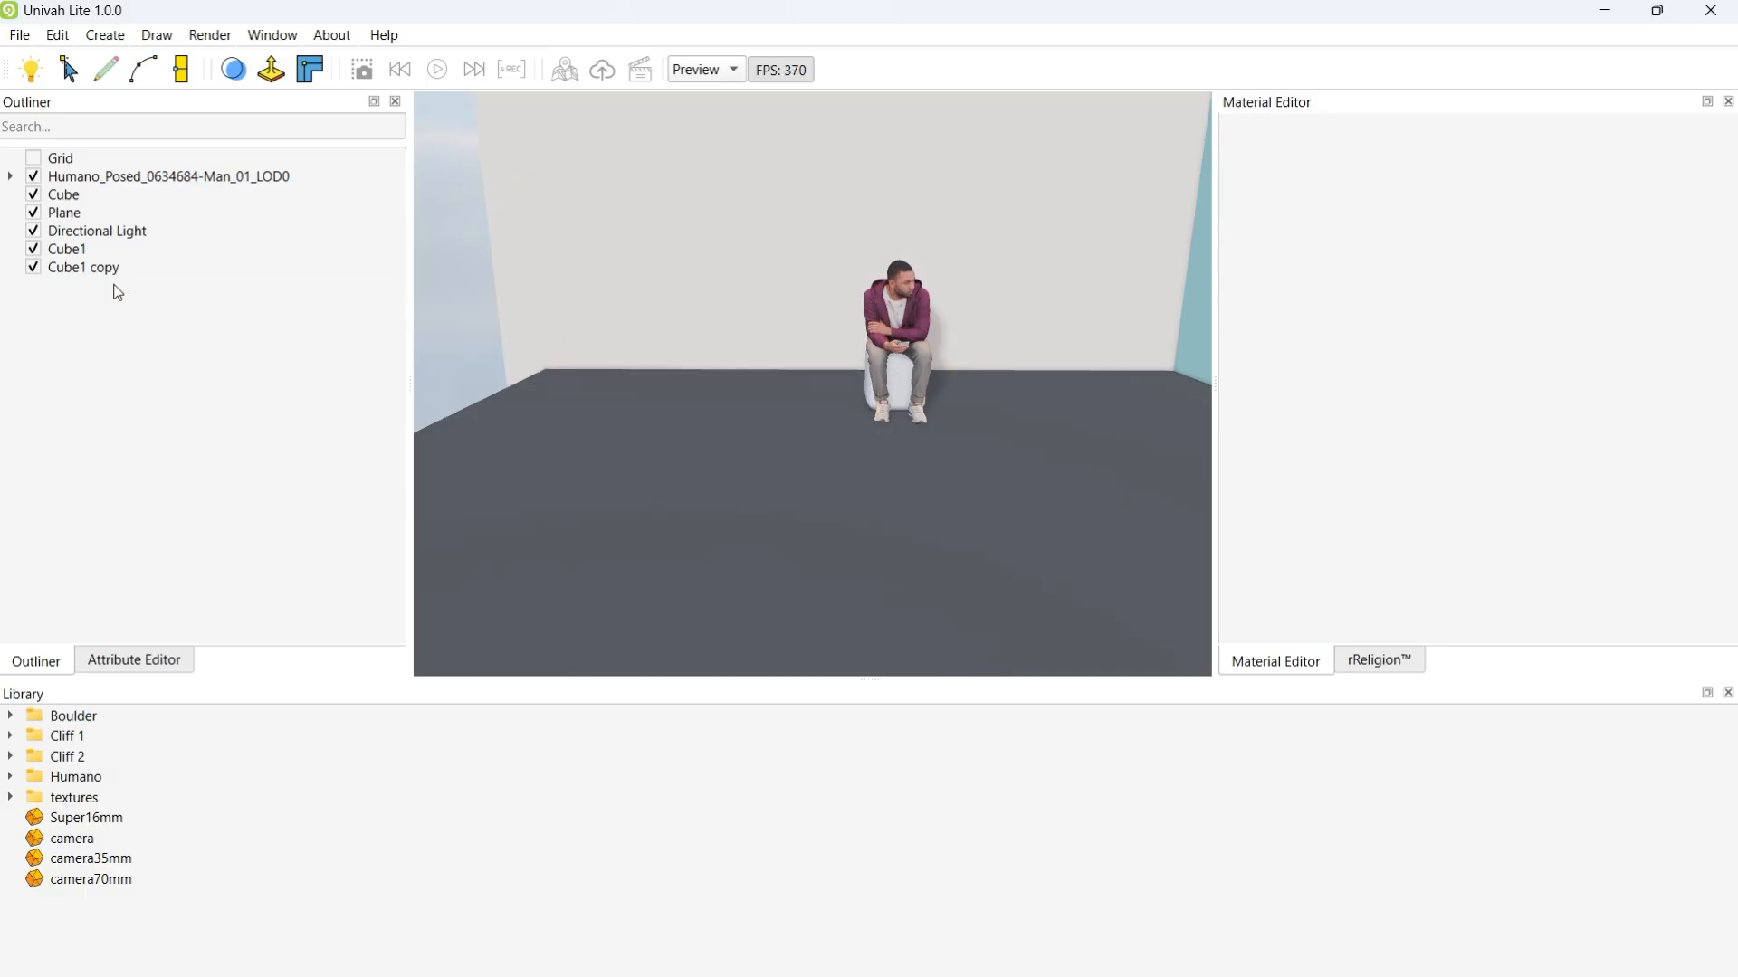
Step: Create a cube primitive and place it on the floor in front of the seated man
{"action": "middle_click_drag", "start_coordinate": [921, 420], "coordinate": [729, 445]}
{"action": "scroll", "coordinate": [860, 426], "scroll_direction": "up", "scroll_amount": 5}
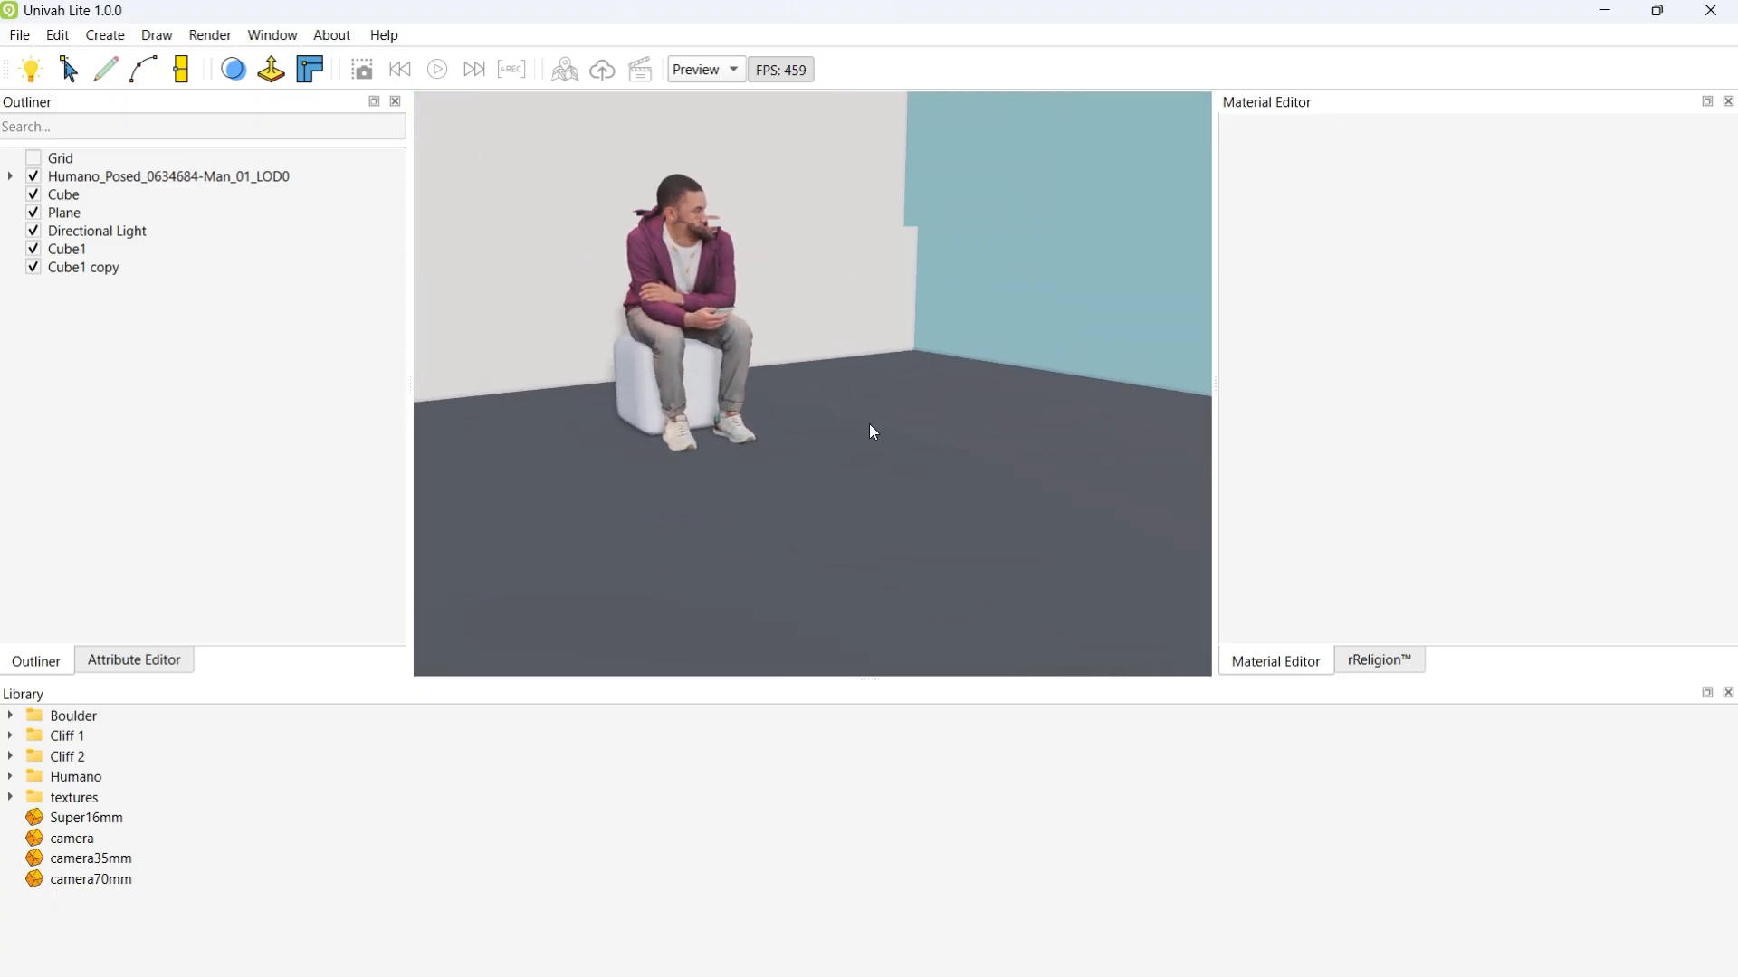
{"action": "middle_click_drag", "start_coordinate": [823, 384], "coordinate": [852, 397]}
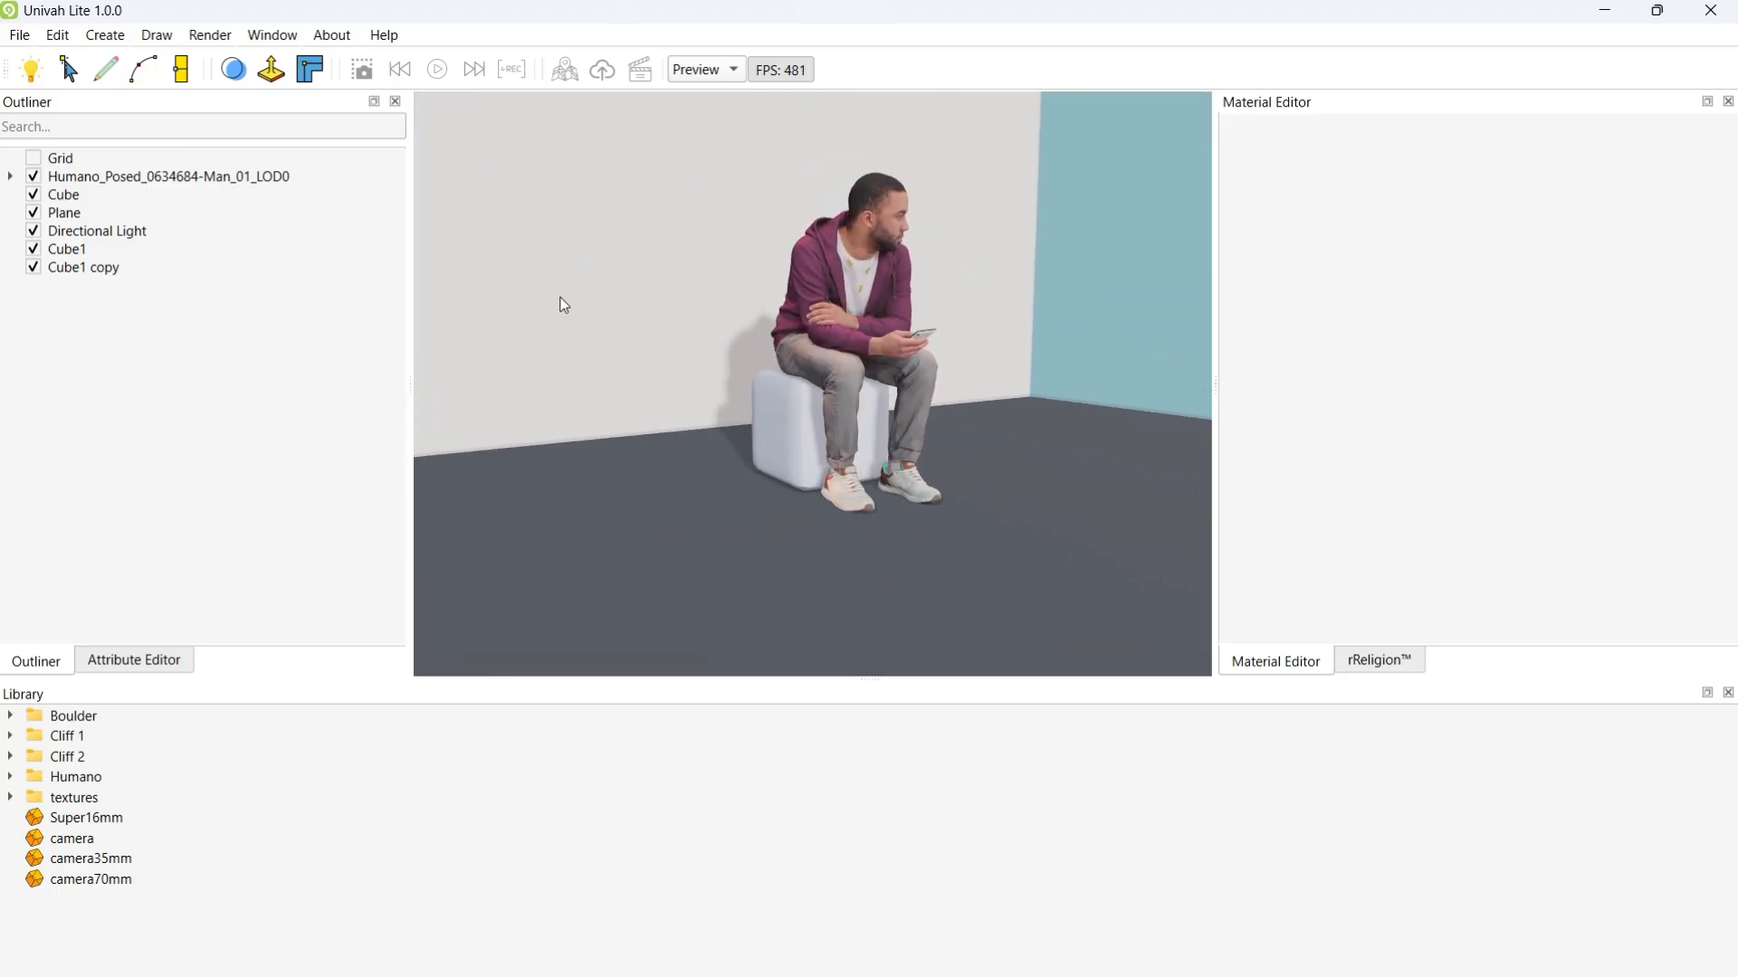
{"action": "left_click", "coordinate": [108, 38]}
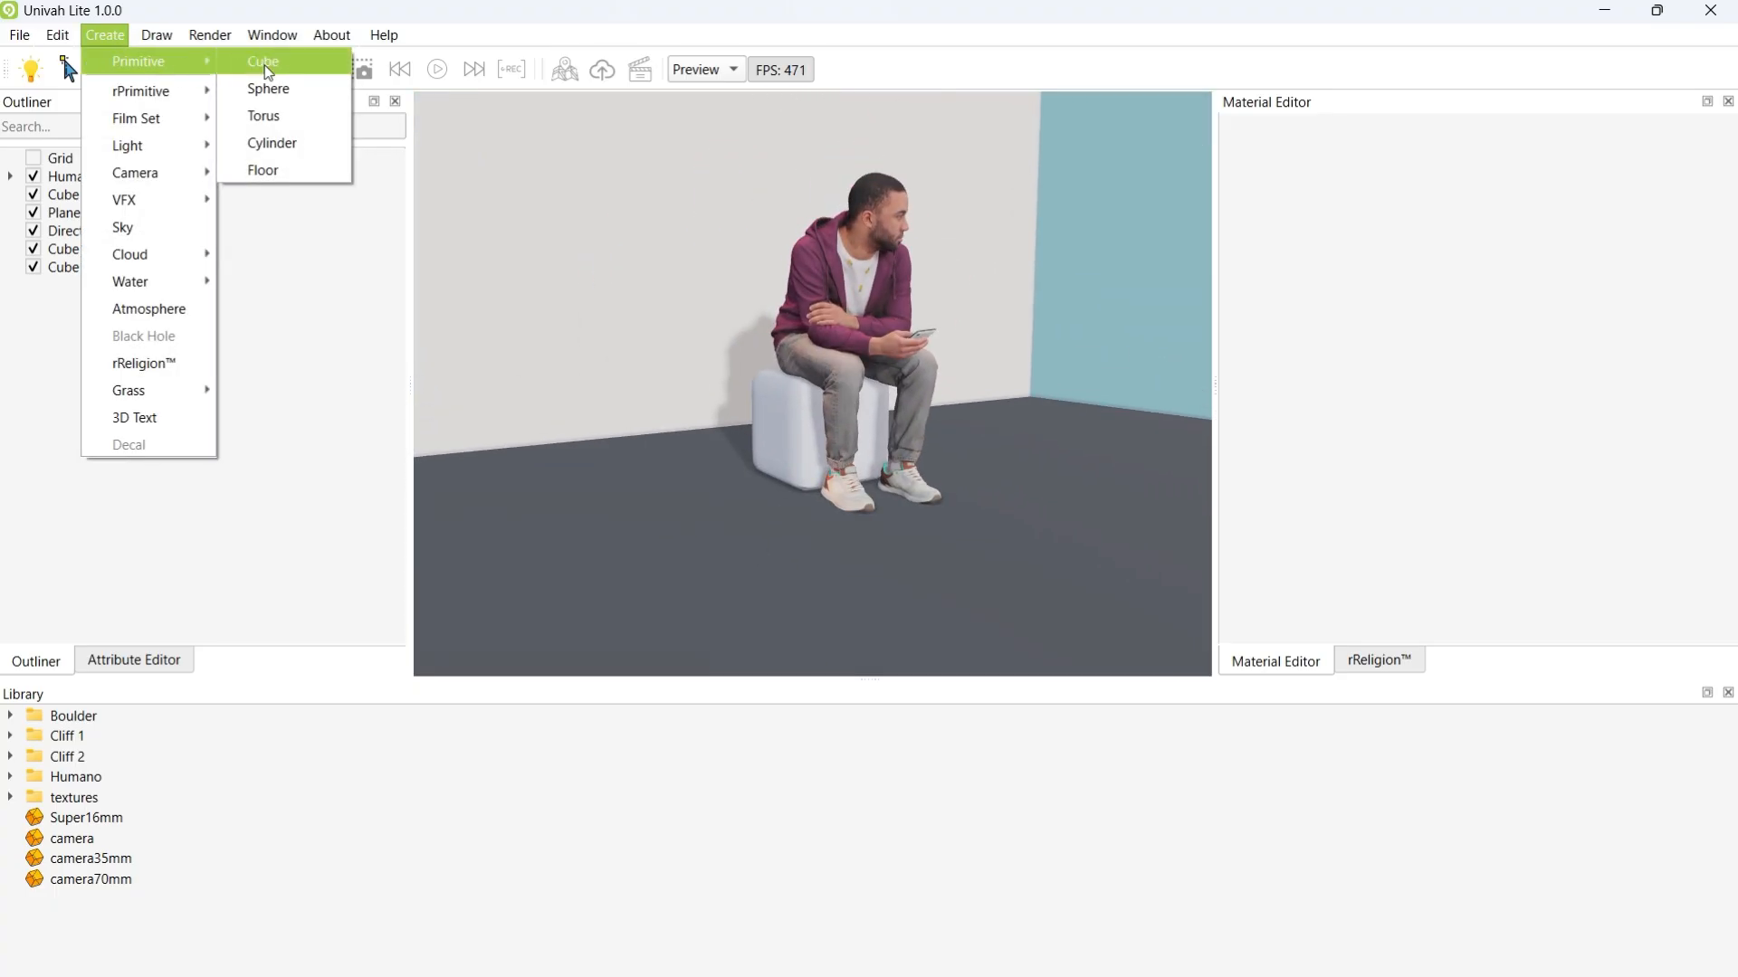
{"action": "left_click", "coordinate": [262, 61]}
{"action": "left_click", "coordinate": [964, 551]}
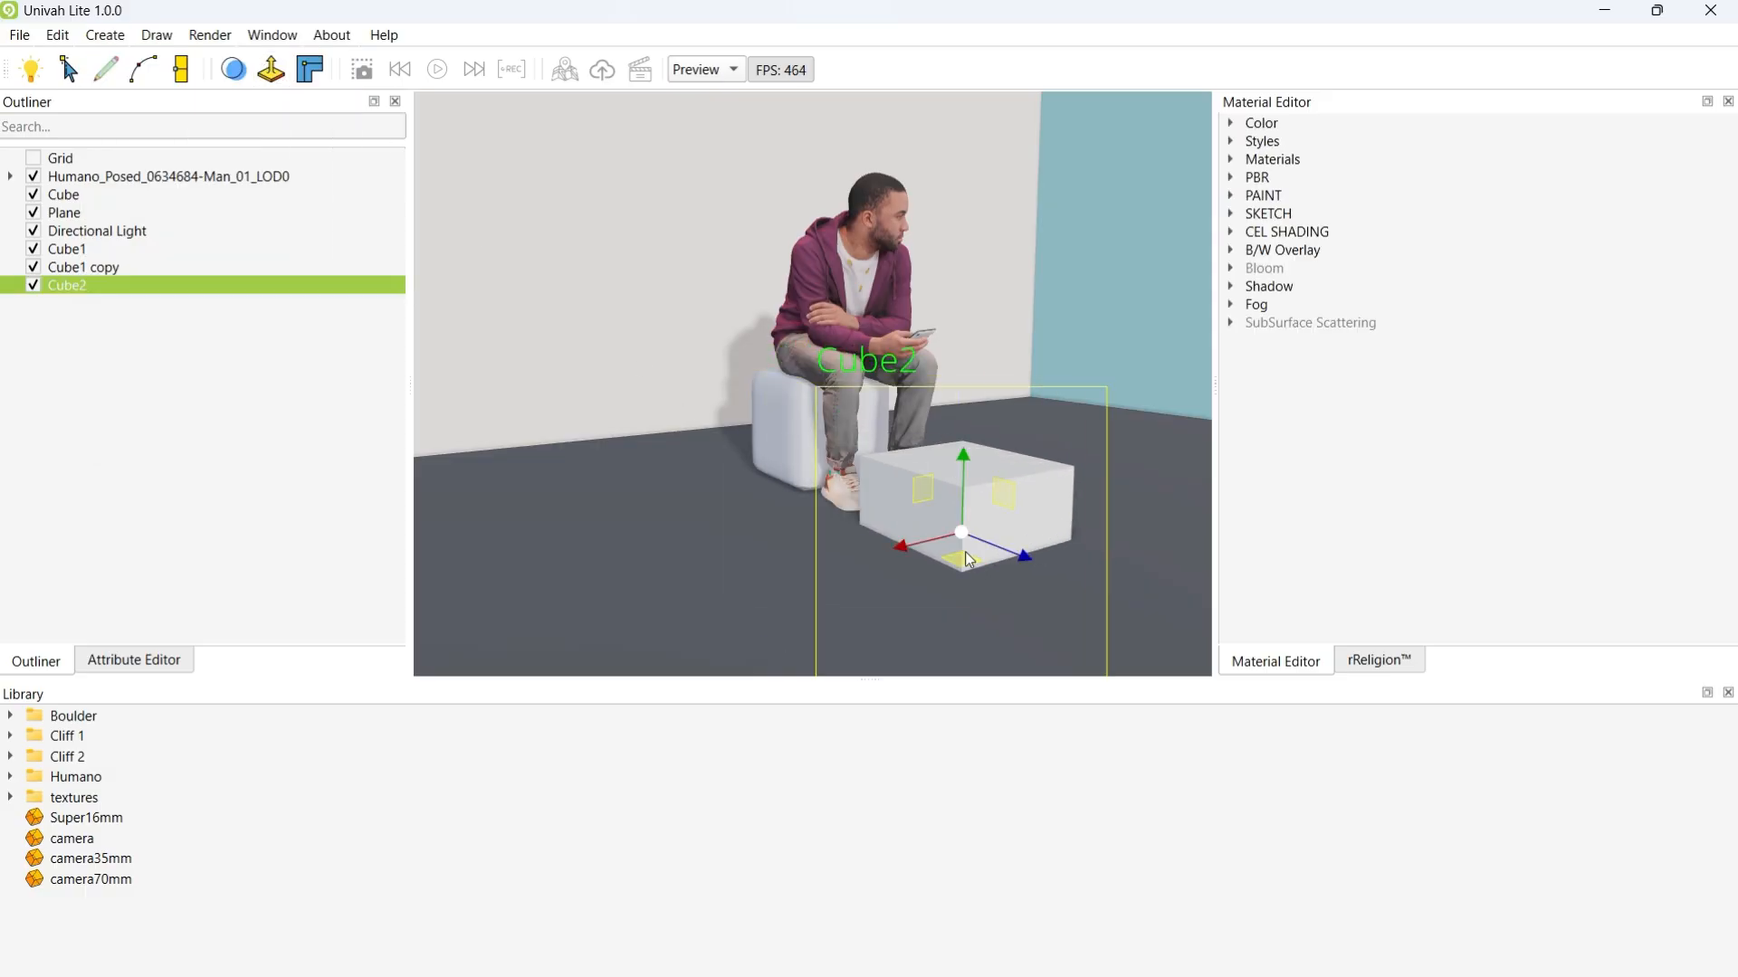
Step: Raise the new cube vertically so that its full height stands clear of the floor
{"action": "middle_click_drag", "start_coordinate": [965, 551], "coordinate": [813, 554]}
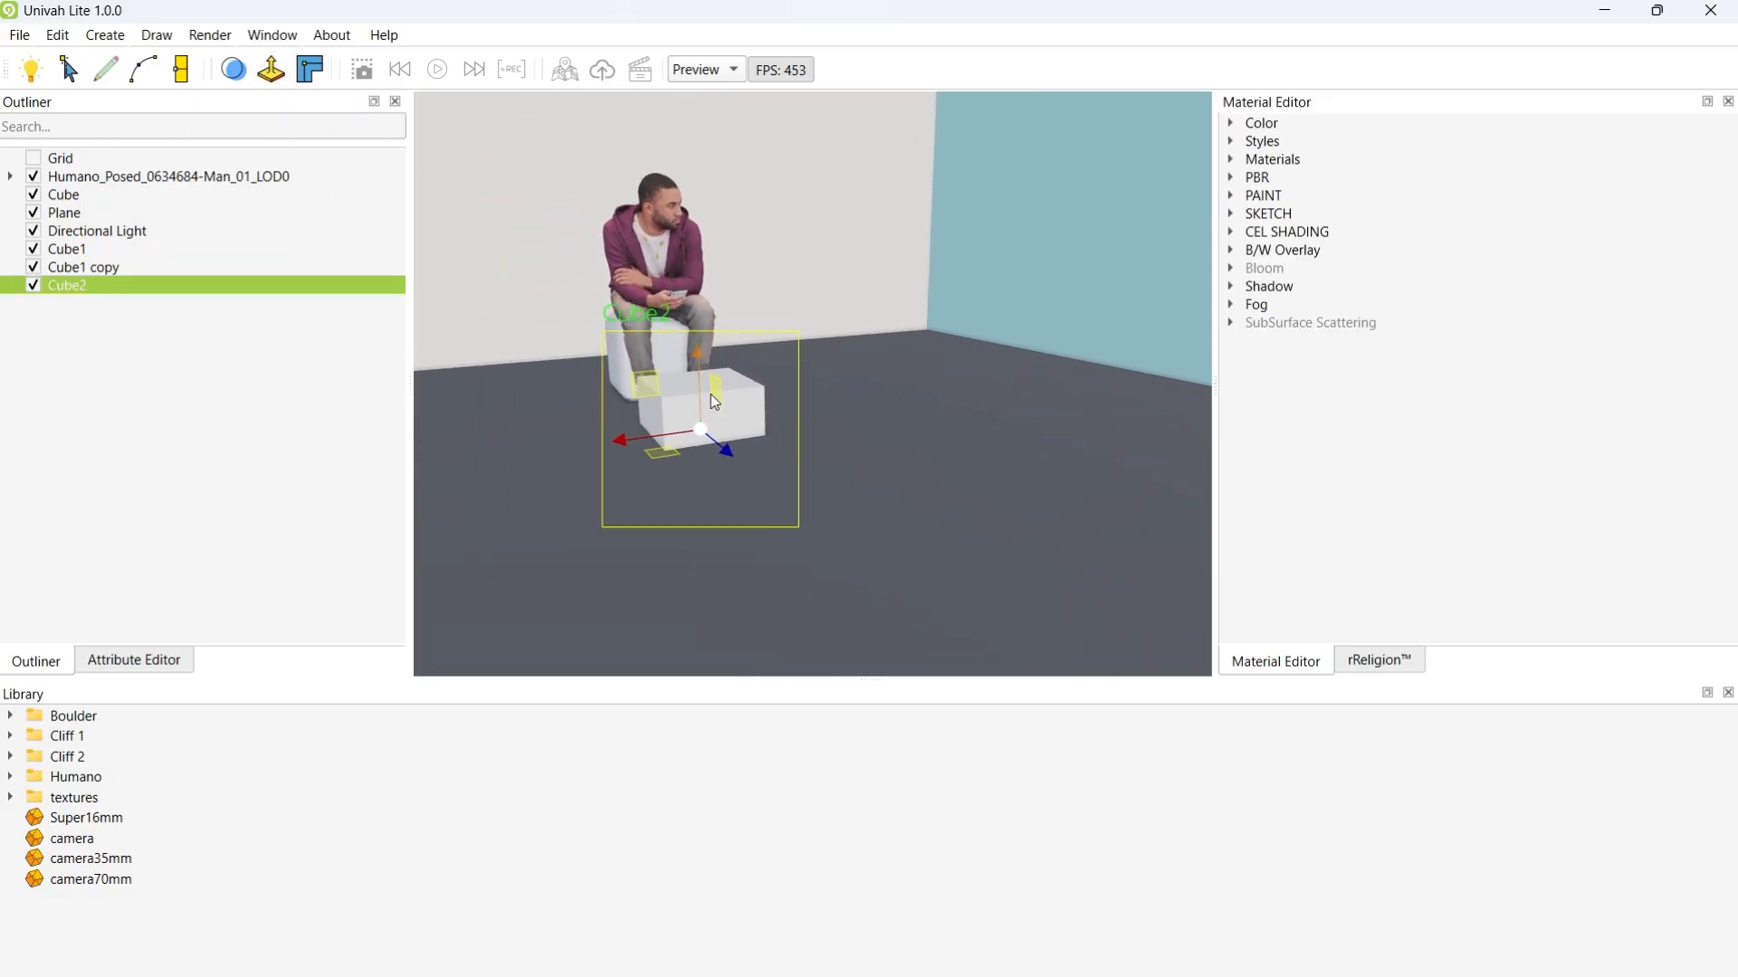
{"action": "left_click_drag", "start_coordinate": [709, 394], "coordinate": [704, 345]}
{"action": "middle_click_drag", "start_coordinate": [692, 425], "coordinate": [812, 543]}
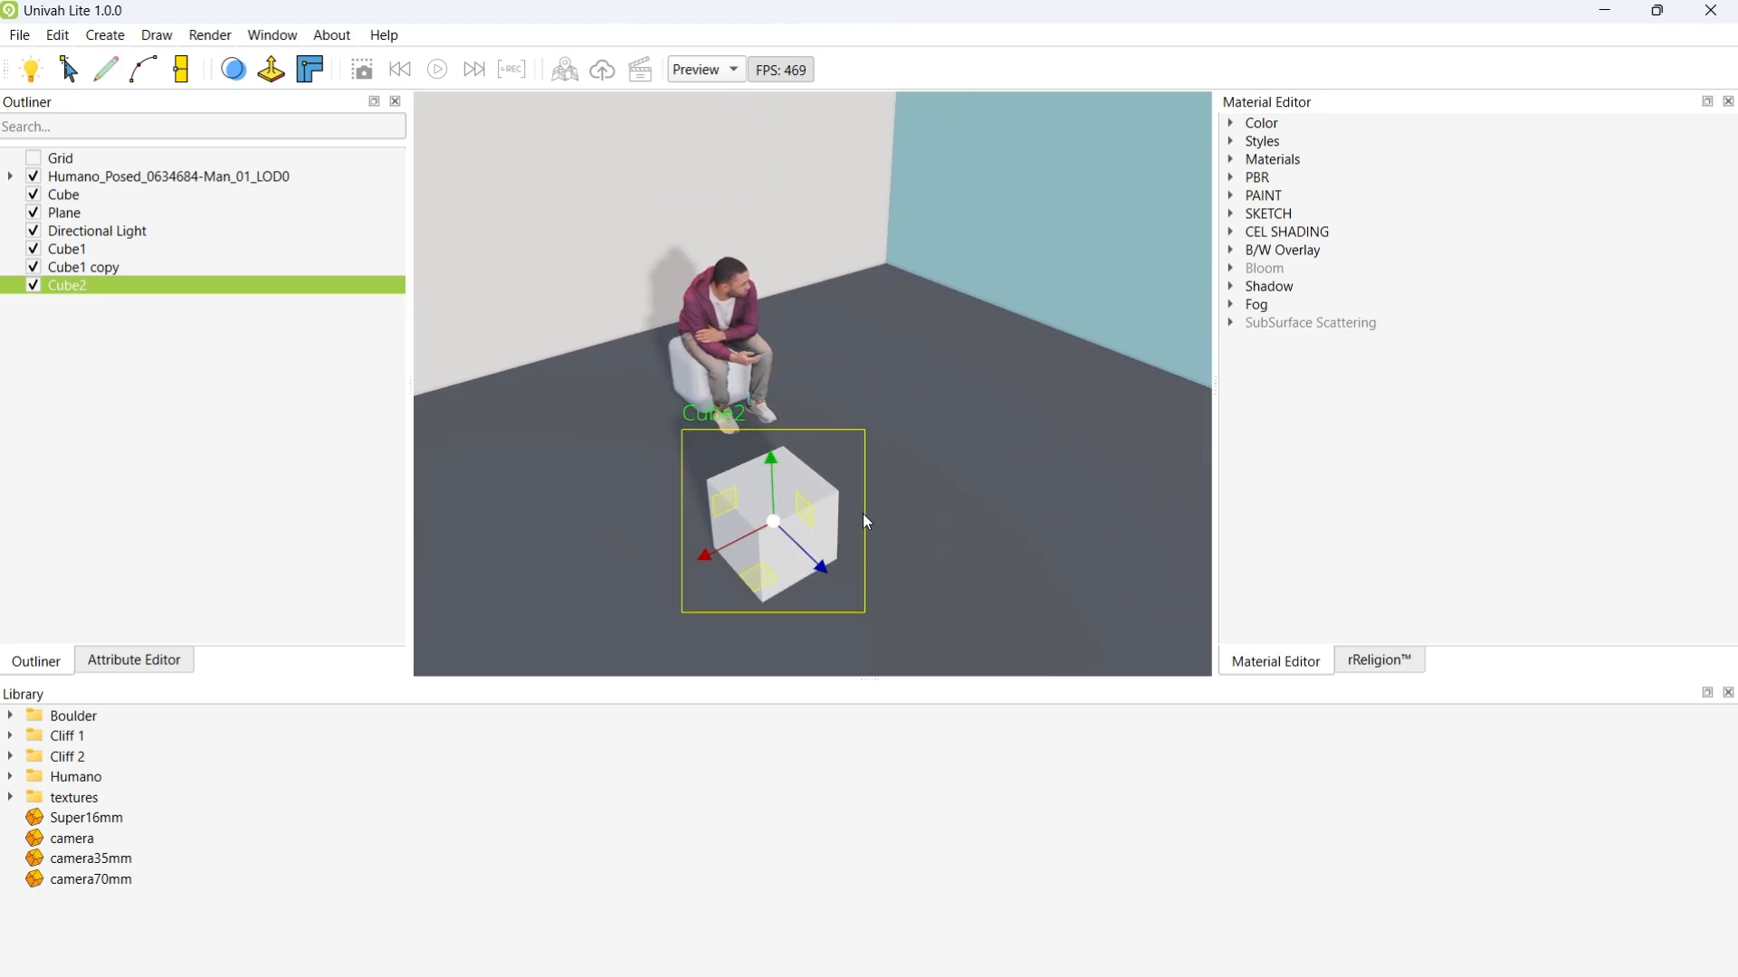
{"action": "scroll", "coordinate": [883, 474], "scroll_direction": "down", "scroll_amount": 4}
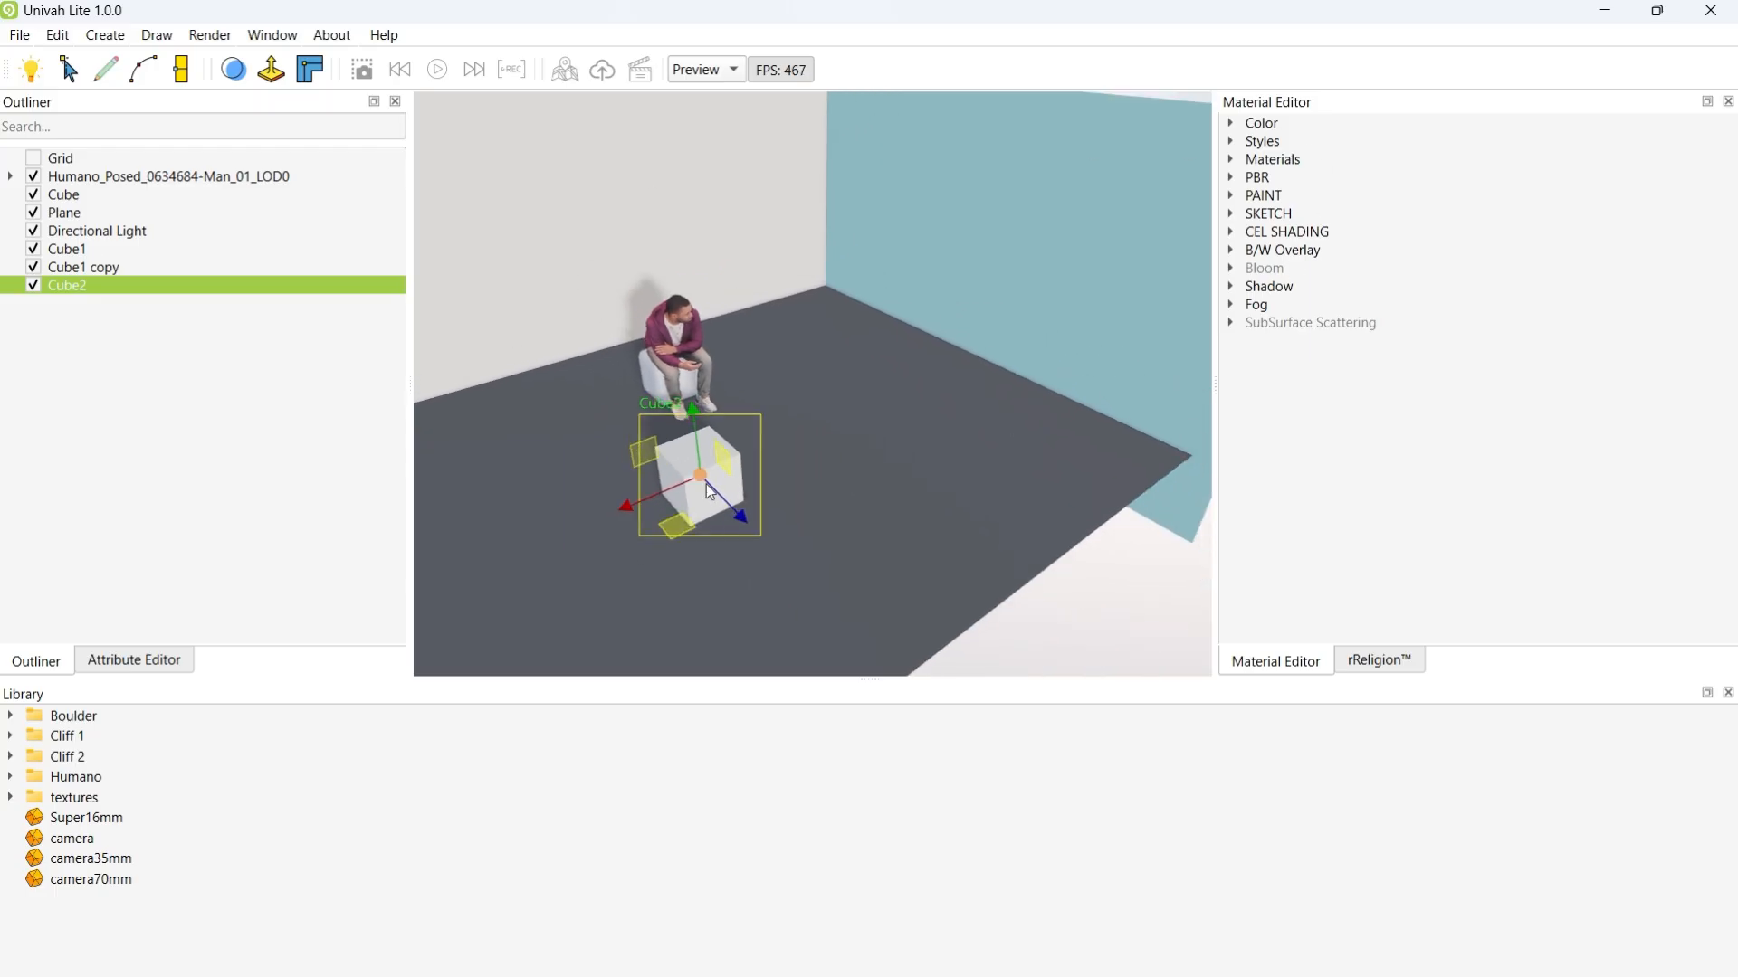
Step: Bring up the new cube's Cube Parameters in the Attribute Editor
{"action": "left_click", "coordinate": [134, 665]}
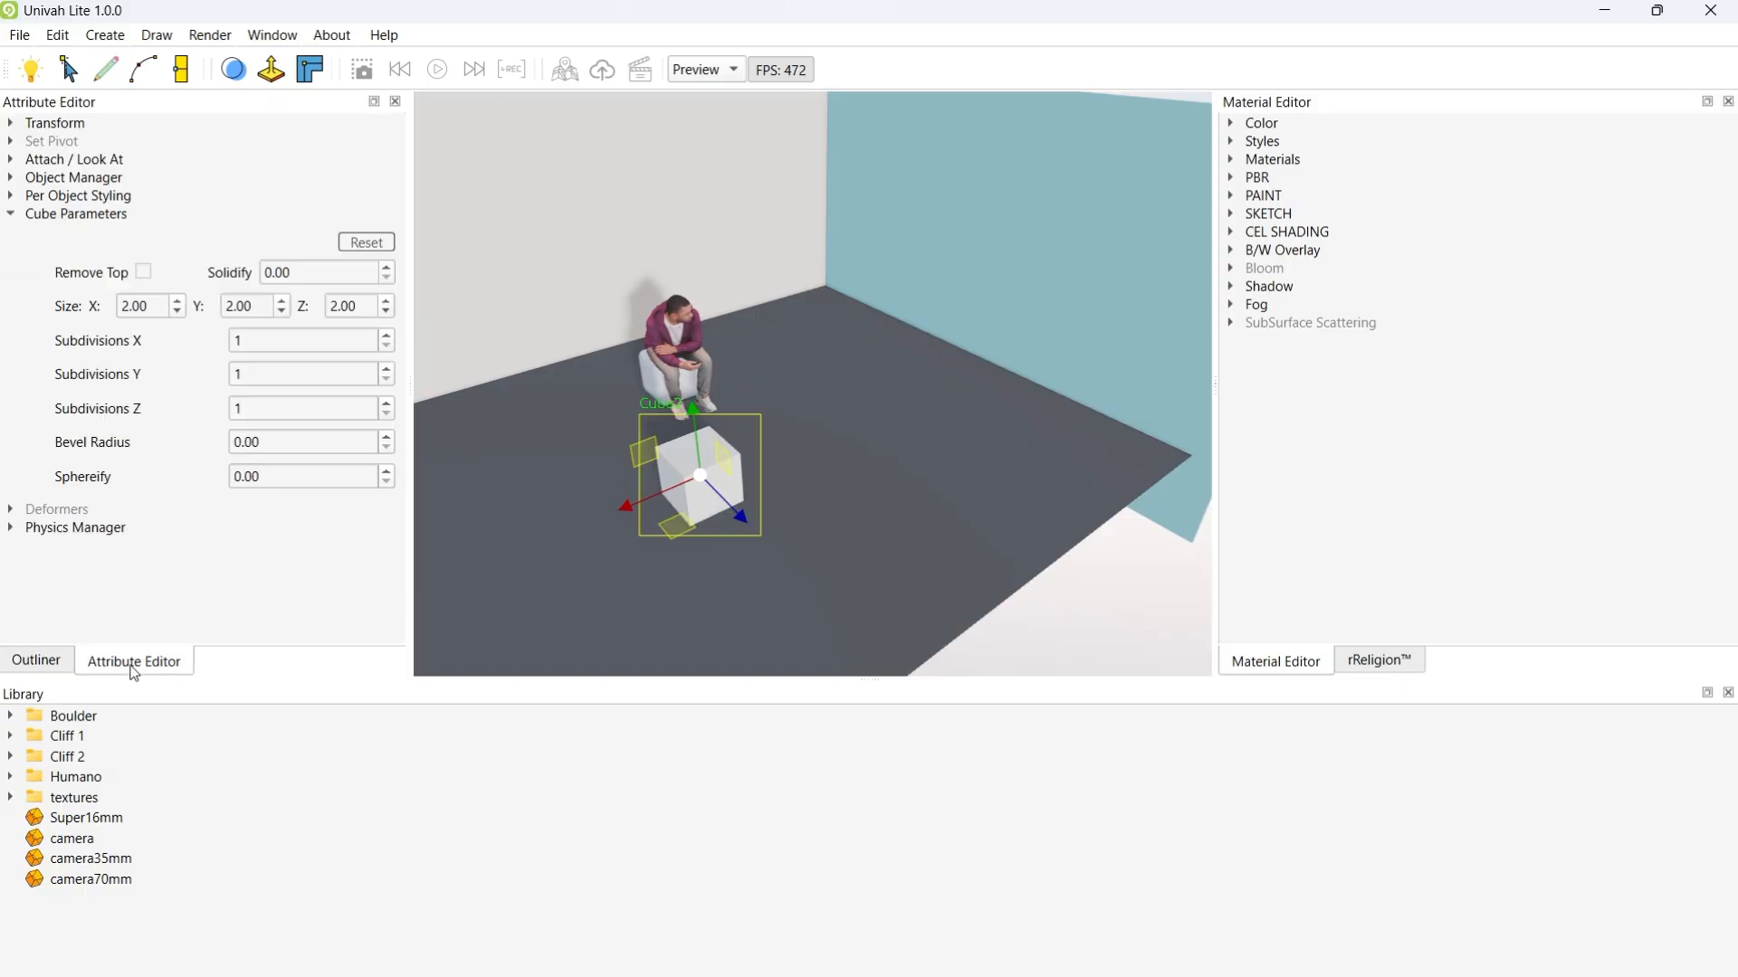
{"action": "left_click", "coordinate": [10, 215]}
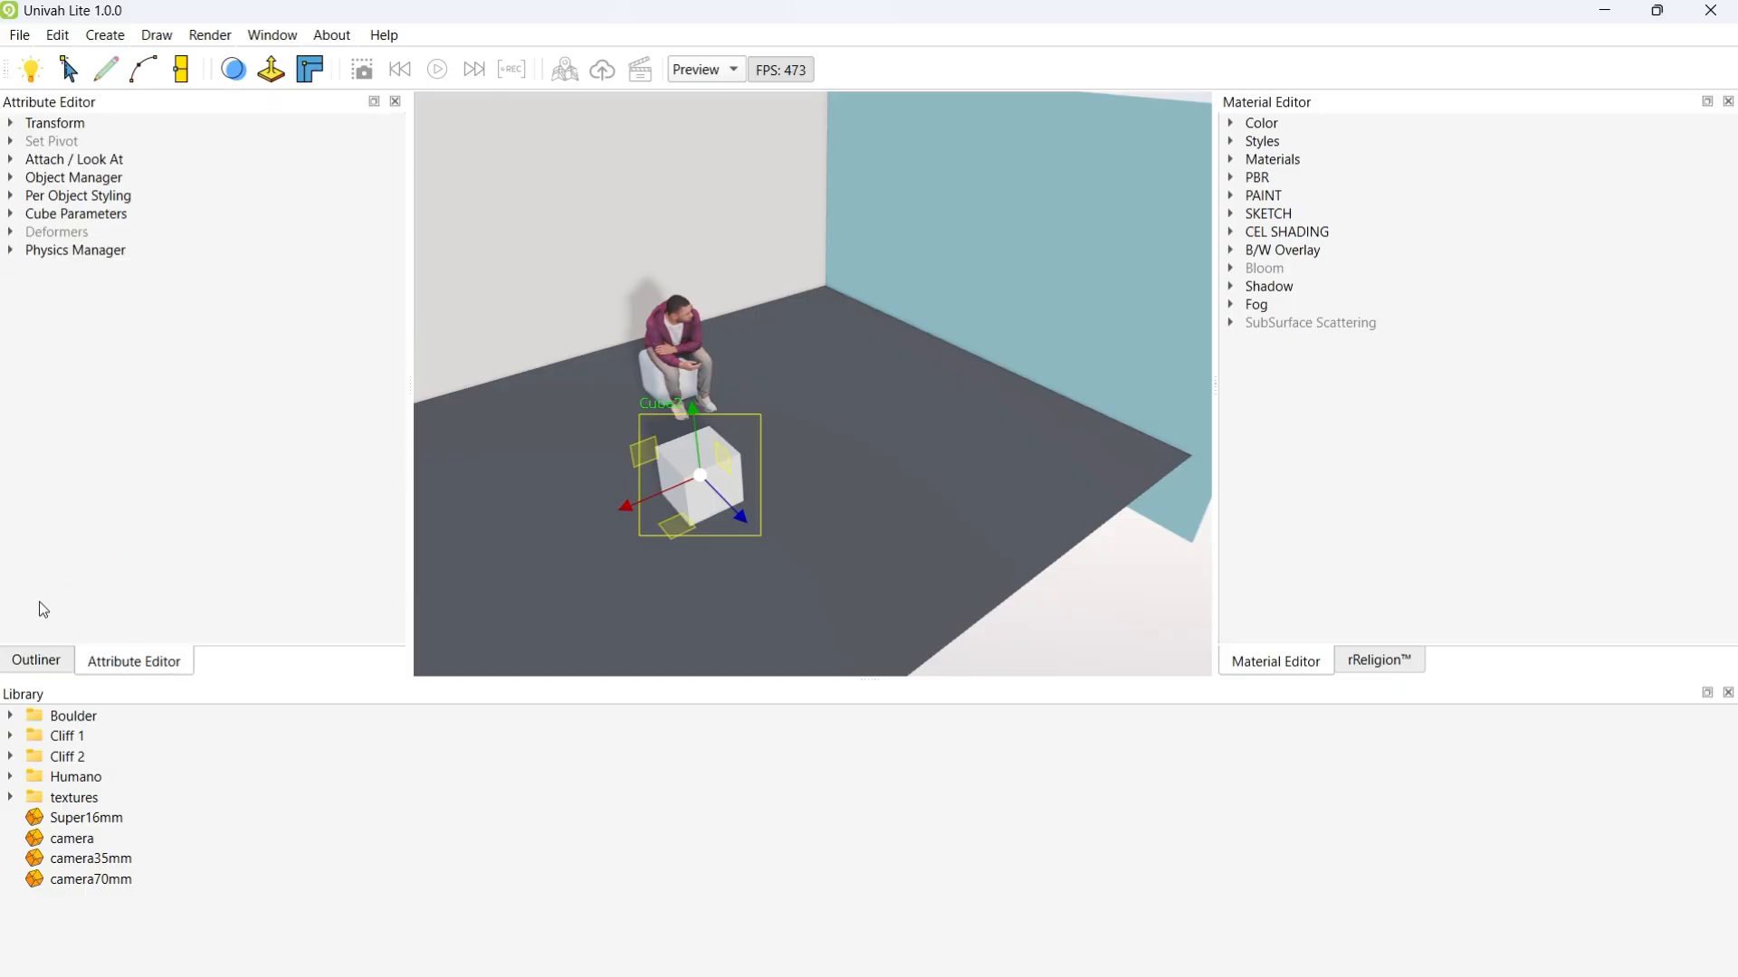
{"action": "left_click", "coordinate": [11, 215]}
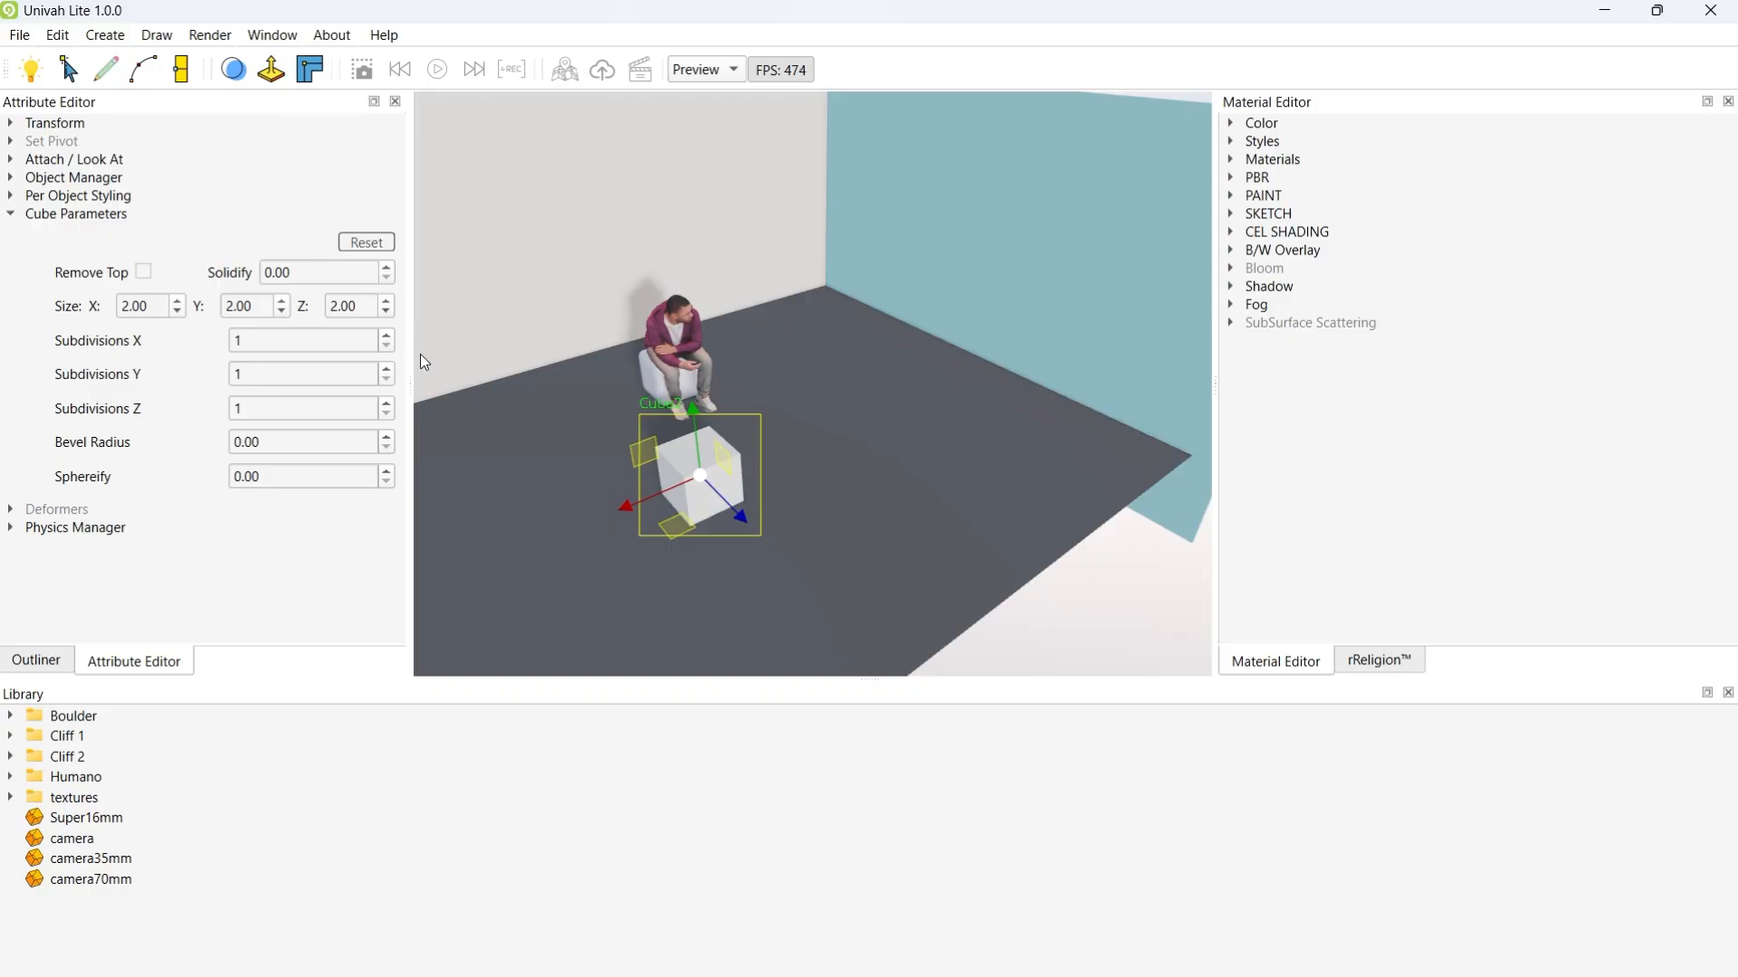
Step: Remove the top face of the cube and look down into the open box
{"action": "scroll", "coordinate": [534, 450], "scroll_direction": "up", "scroll_amount": 5}
{"action": "scroll", "coordinate": [492, 421], "scroll_direction": "down", "scroll_amount": 2}
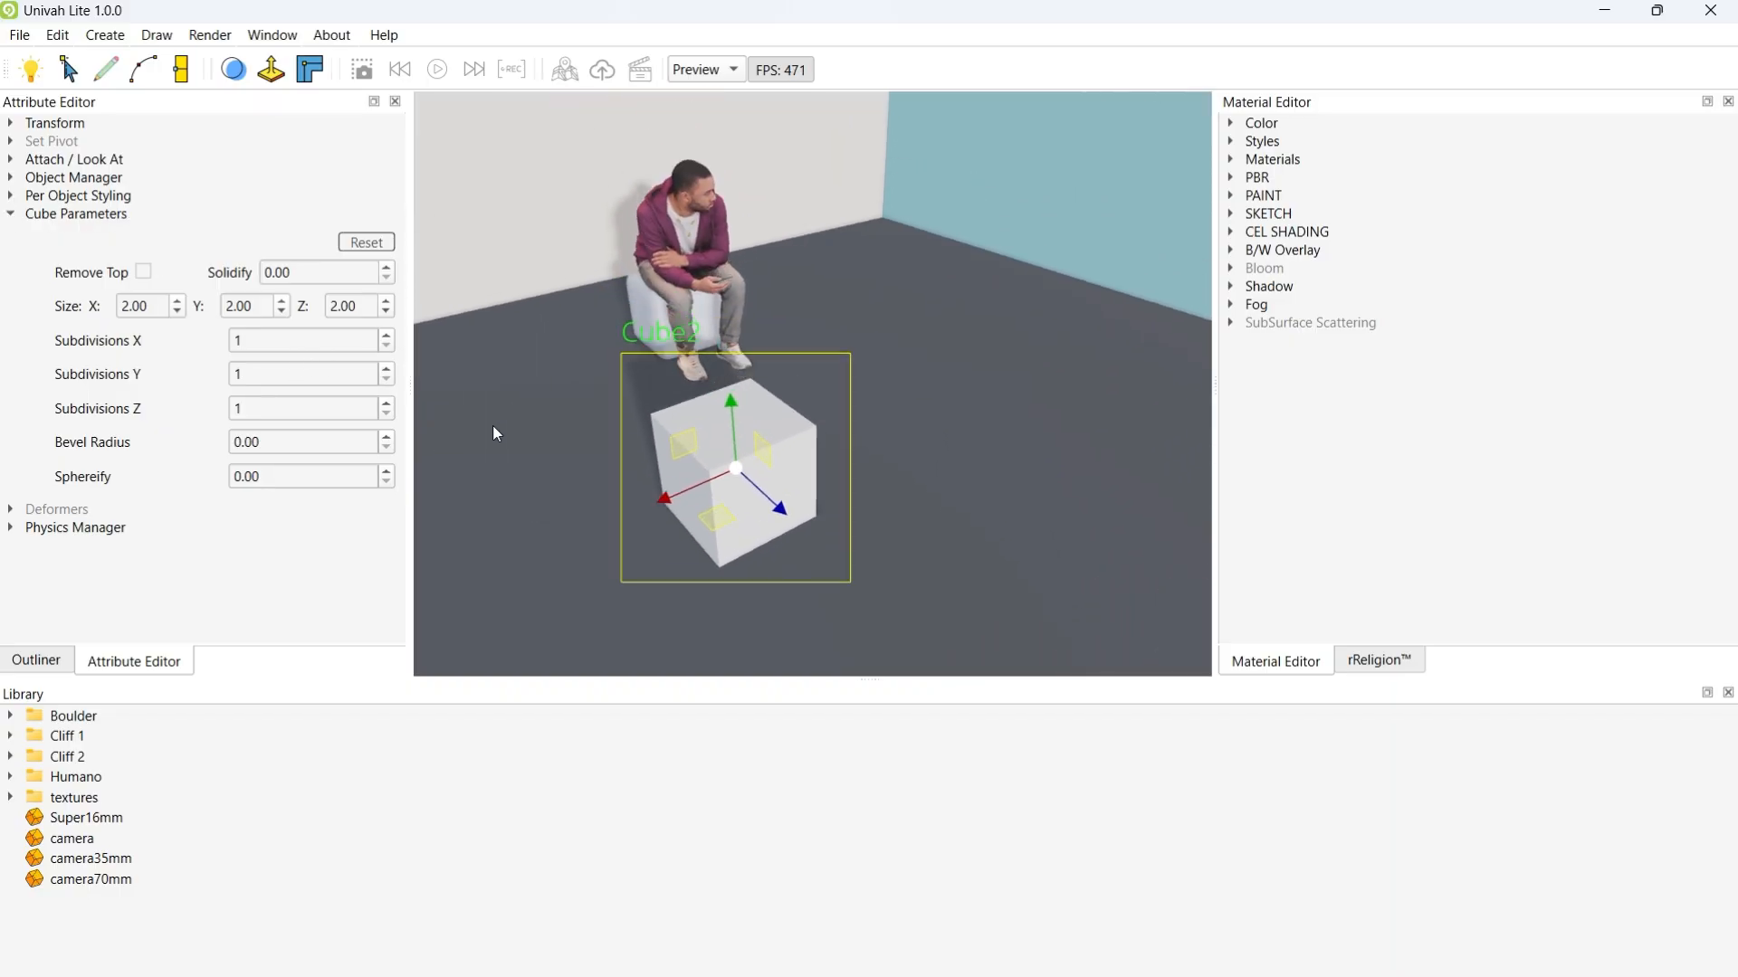
{"action": "scroll", "coordinate": [496, 434], "scroll_direction": "up", "scroll_amount": 2}
{"action": "left_click", "coordinate": [143, 272]}
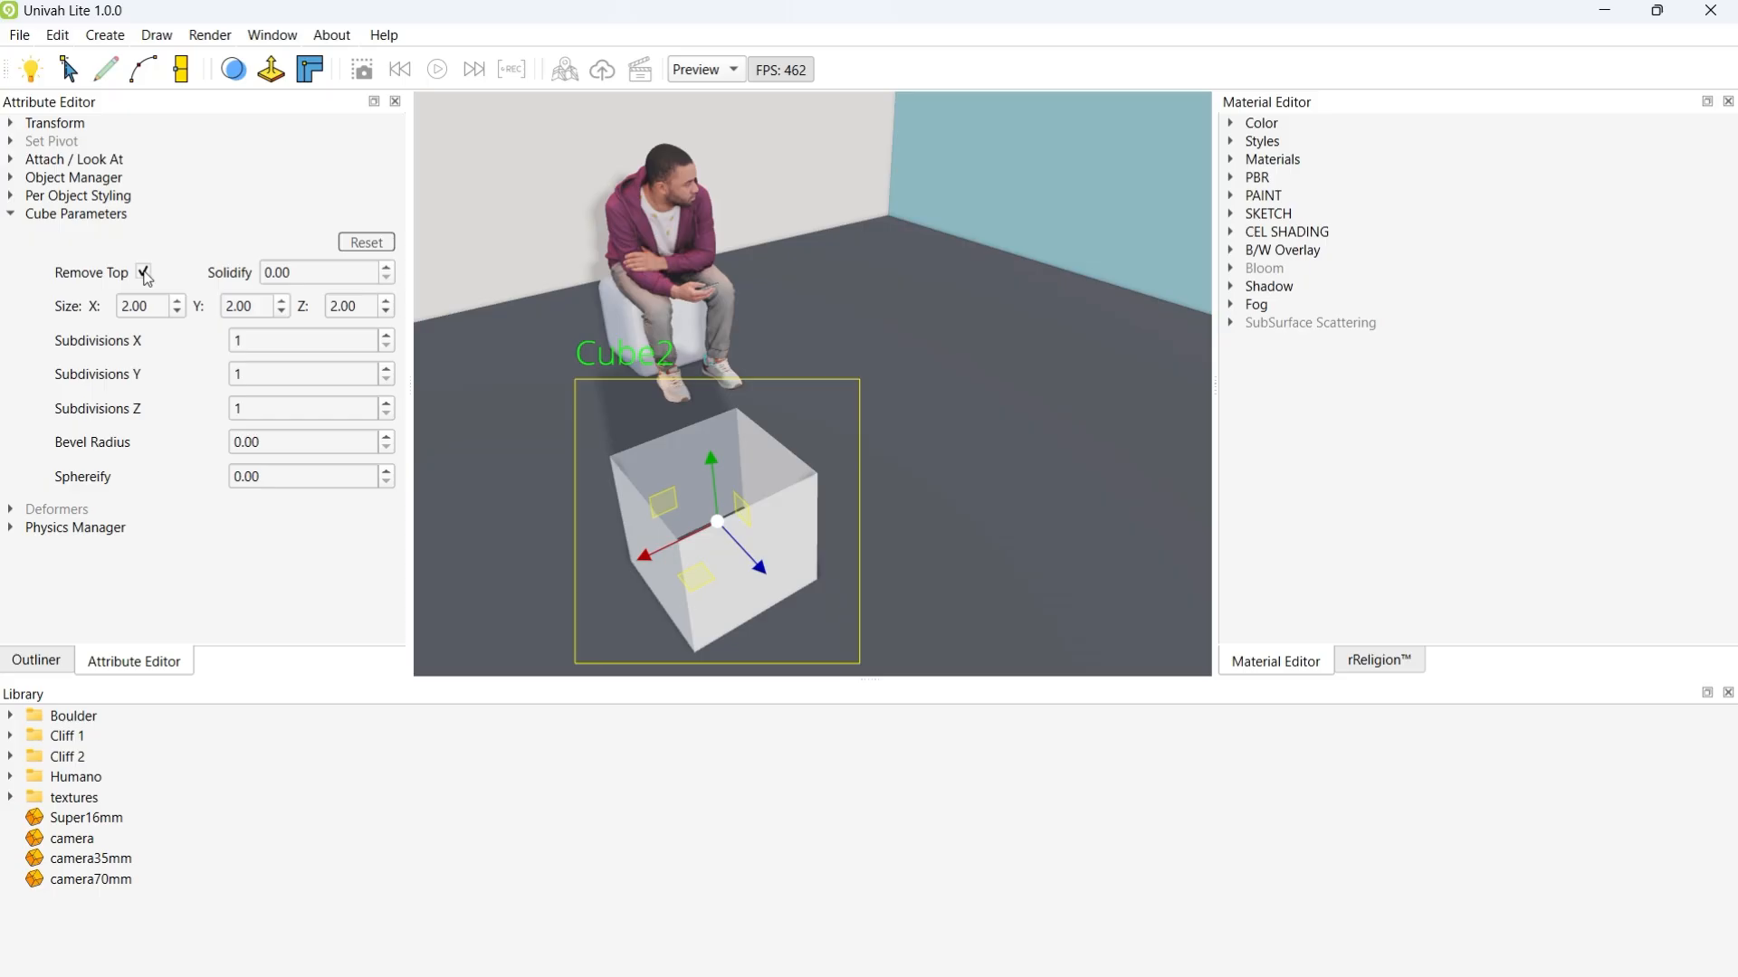
{"action": "middle_click_drag", "start_coordinate": [683, 403], "coordinate": [786, 539]}
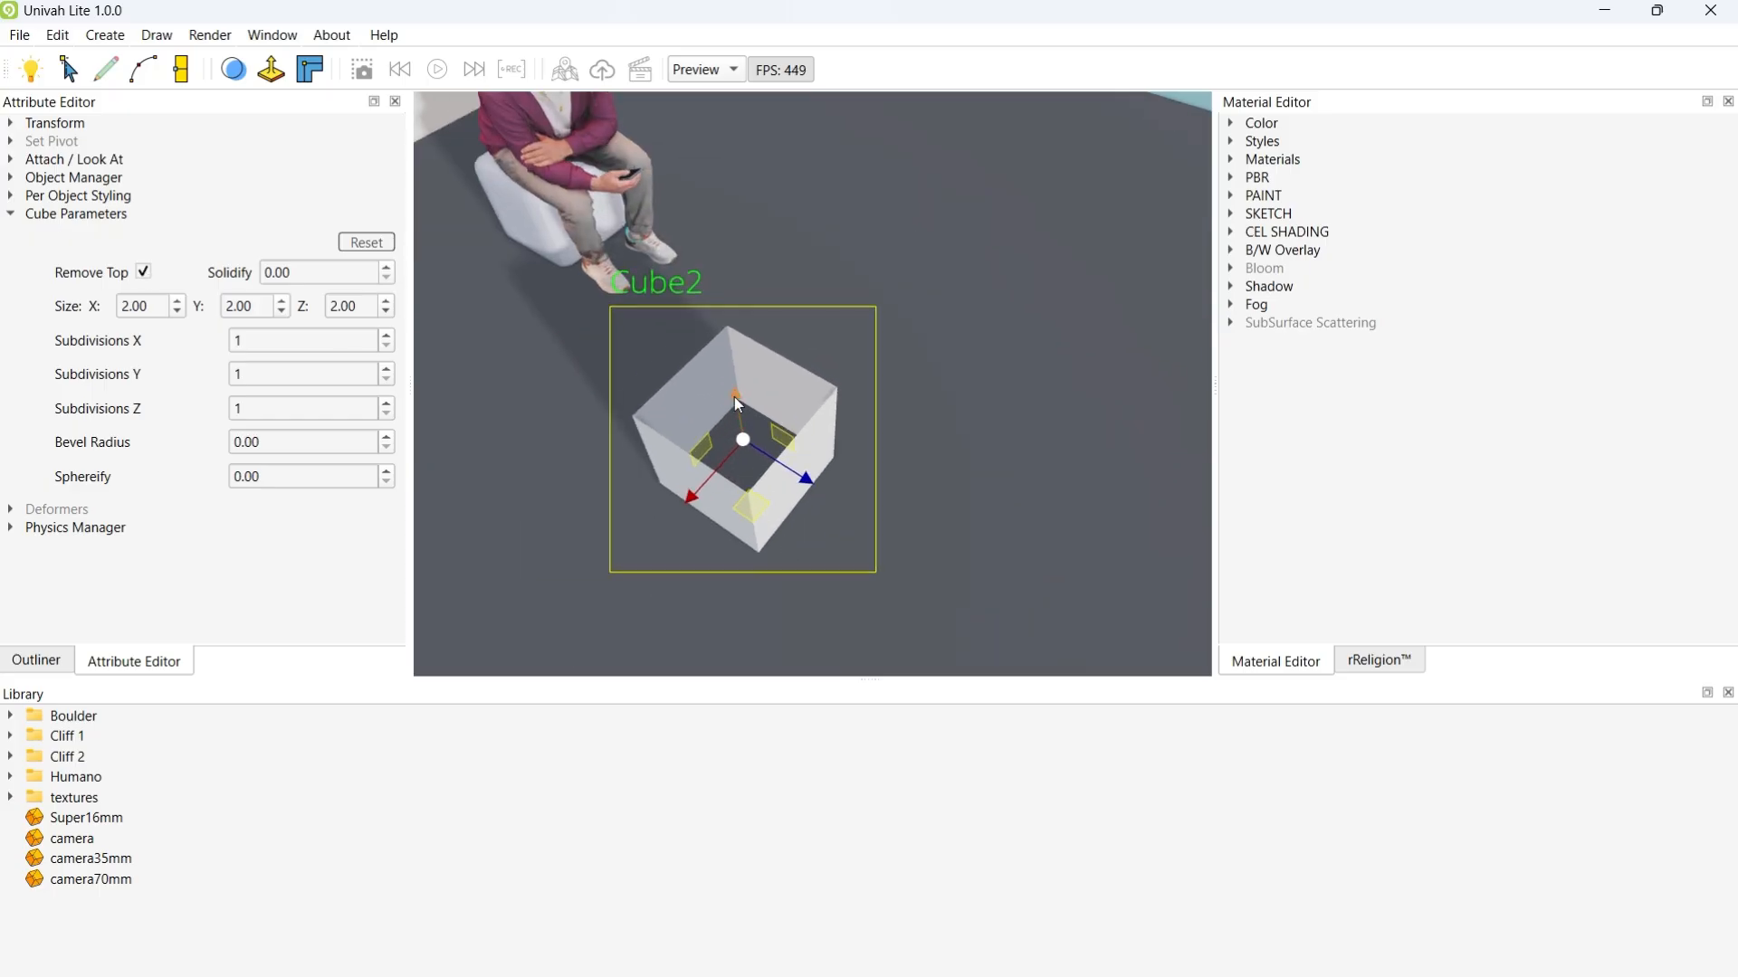
Step: Thicken the open box's walls with a Solidify value of 0.40
{"action": "left_click", "coordinate": [389, 269]}
{"action": "left_click", "coordinate": [389, 269]}
{"action": "left_click", "coordinate": [389, 270]}
{"action": "left_click", "coordinate": [389, 269]}
{"action": "middle_click_drag", "start_coordinate": [784, 423], "coordinate": [759, 383]}
{"action": "scroll", "coordinate": [586, 362], "scroll_direction": "up", "scroll_amount": 3}
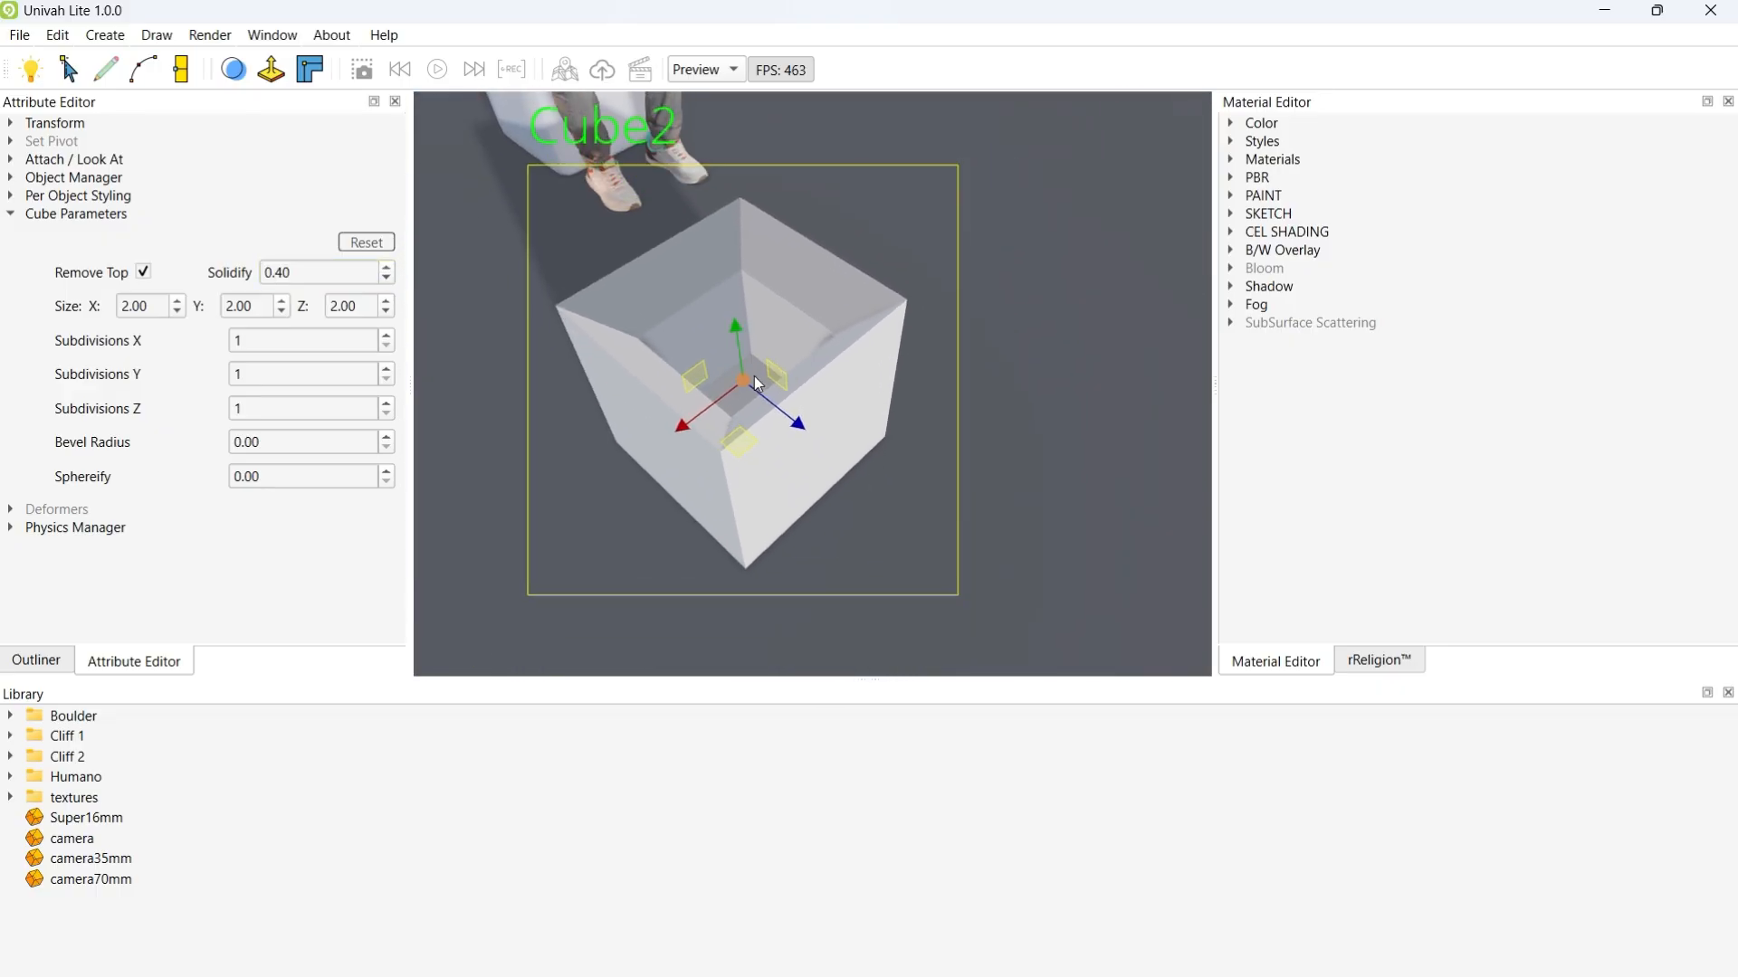
Step: Try thinner walls on the open box and set Solidify to 0.30
{"action": "left_click", "coordinate": [387, 280]}
{"action": "left_click", "coordinate": [388, 280]}
{"action": "left_click", "coordinate": [388, 280]}
{"action": "left_click", "coordinate": [387, 280]}
{"action": "left_click", "coordinate": [387, 267]}
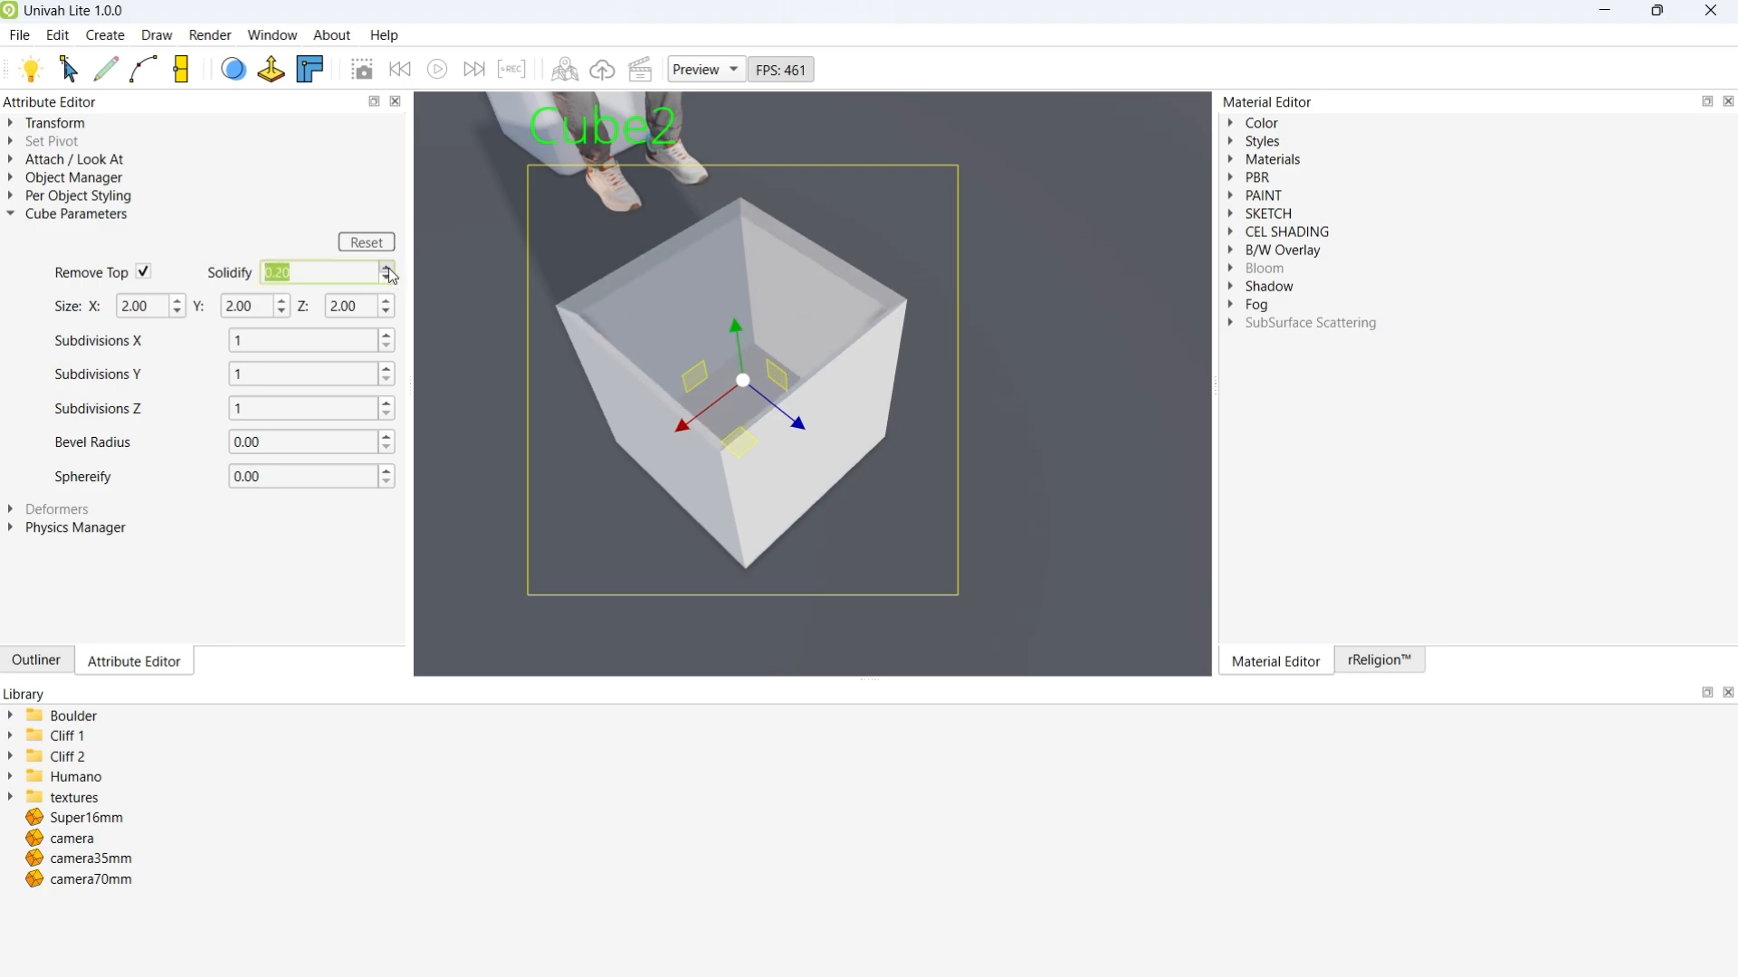
{"action": "left_click", "coordinate": [387, 267]}
{"action": "left_click", "coordinate": [388, 267]}
Step: Inspect the hollow box with the rotation gizmo active and reset the cube's parameters to their defaults
{"action": "key", "text": "e"}
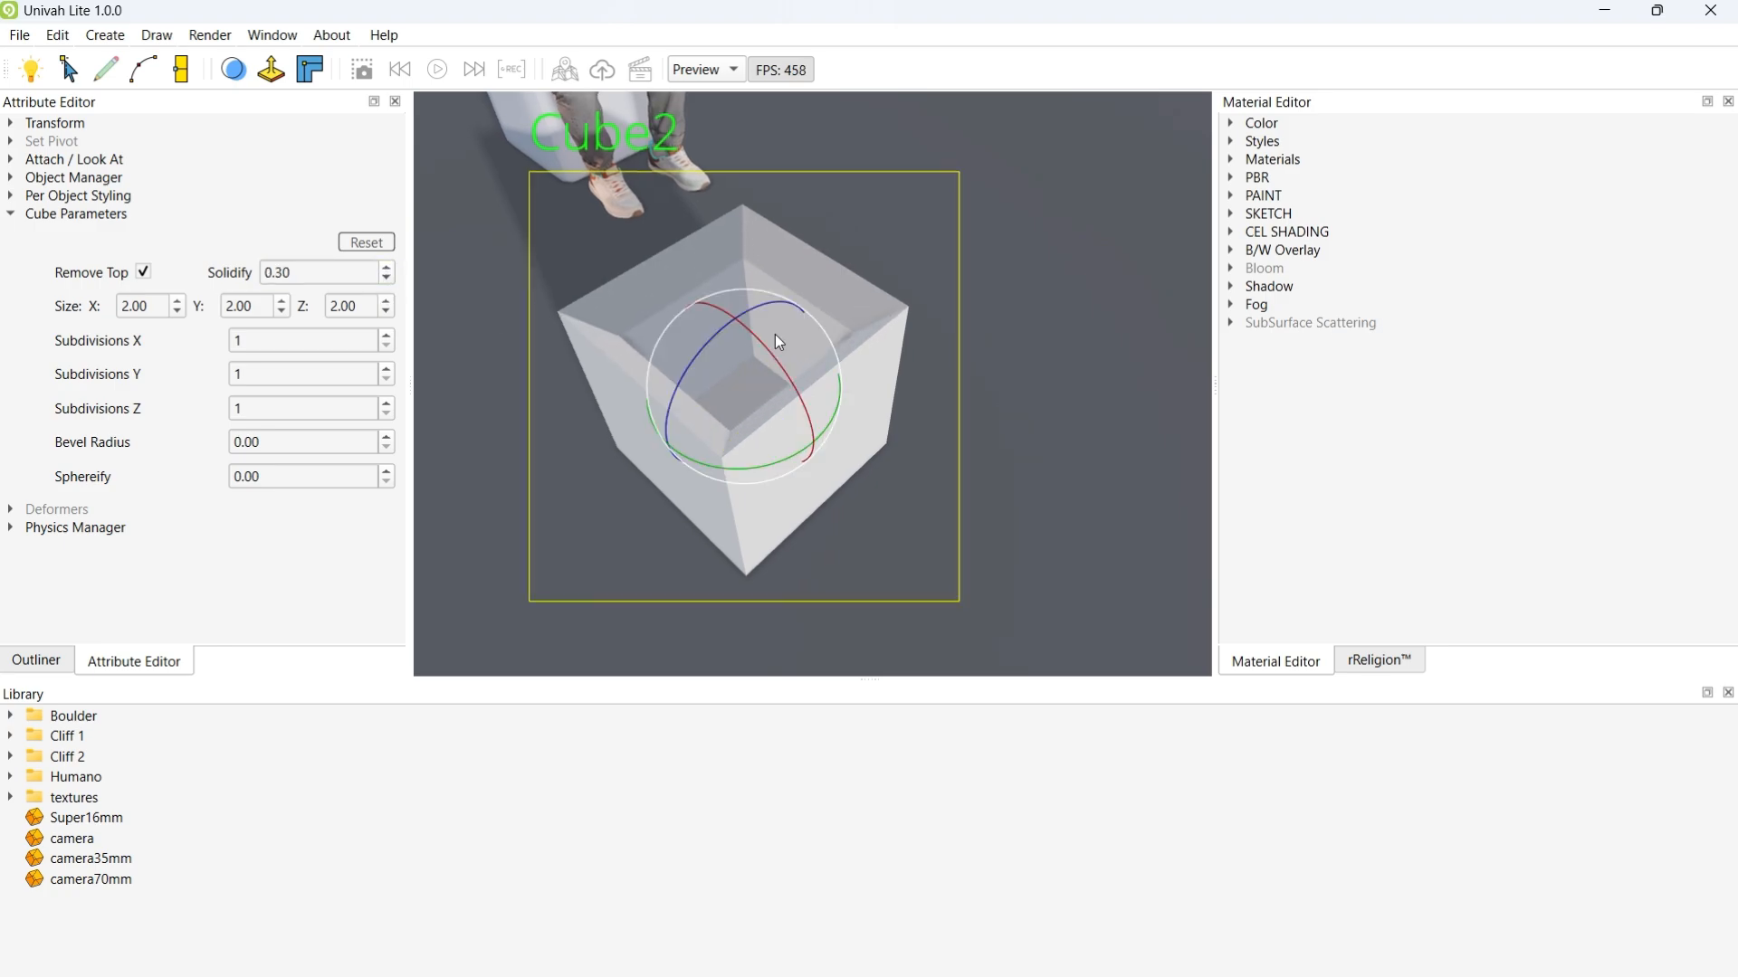
{"action": "left_click_drag", "start_coordinate": [708, 344], "coordinate": [740, 384]}
{"action": "scroll", "coordinate": [876, 277], "scroll_direction": "down", "scroll_amount": 3}
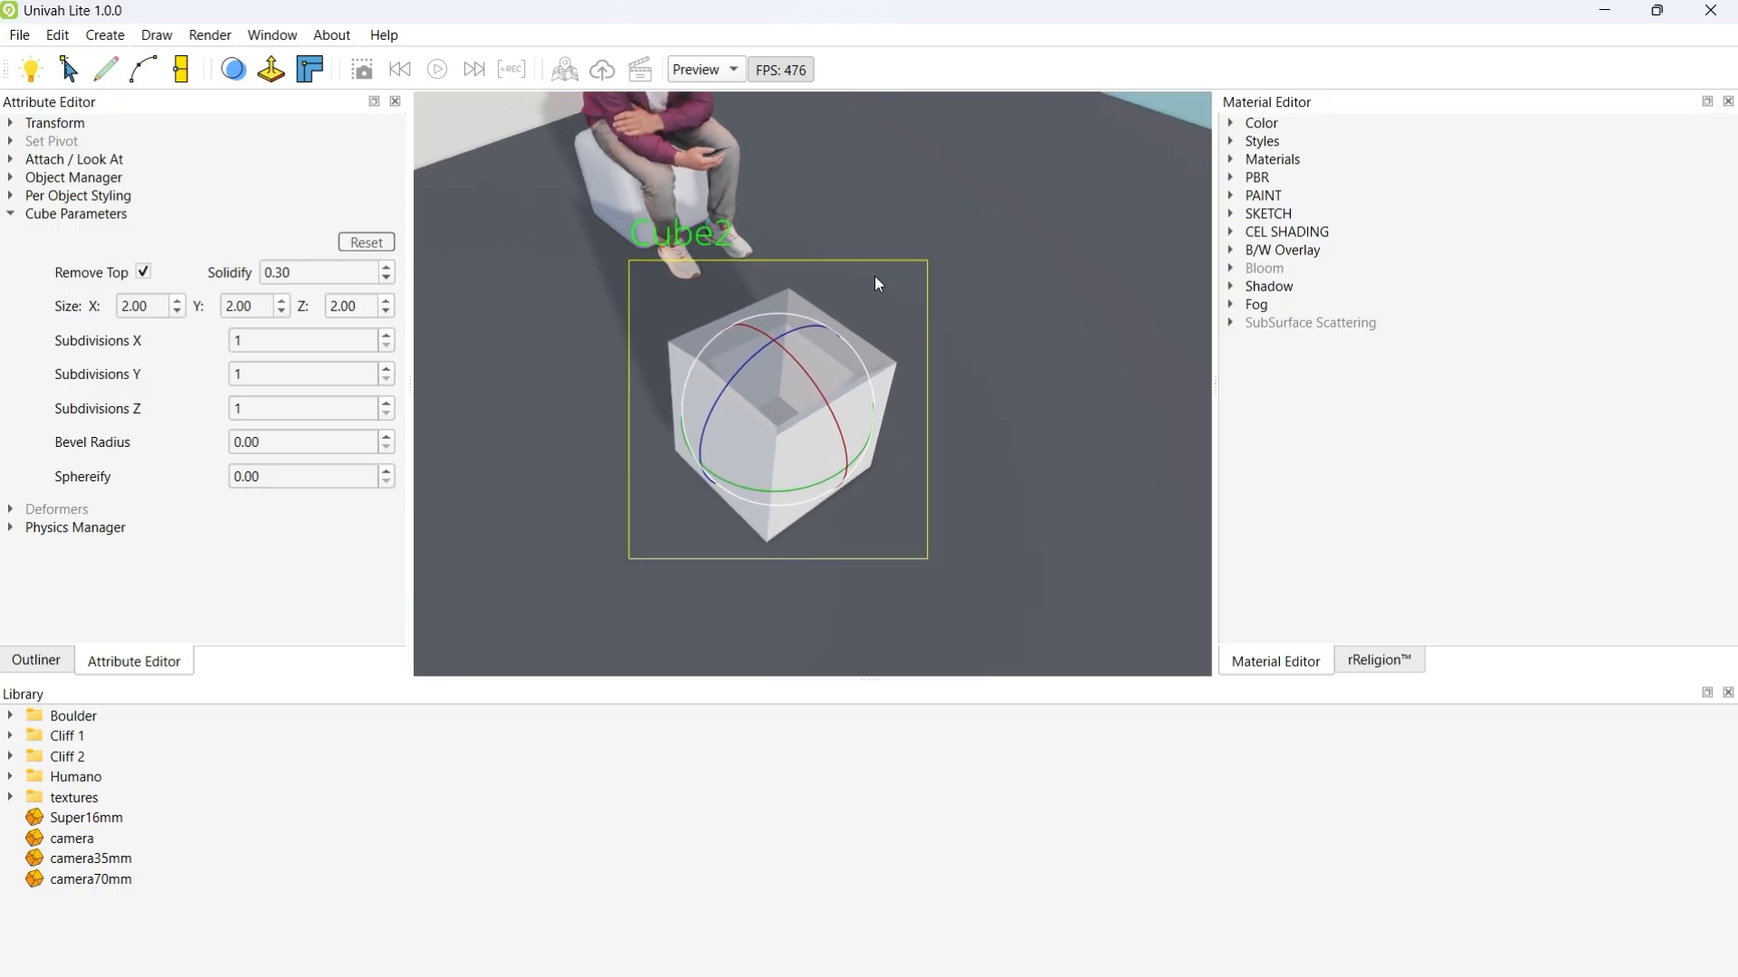
{"action": "middle_click_drag", "start_coordinate": [874, 275], "coordinate": [709, 290]}
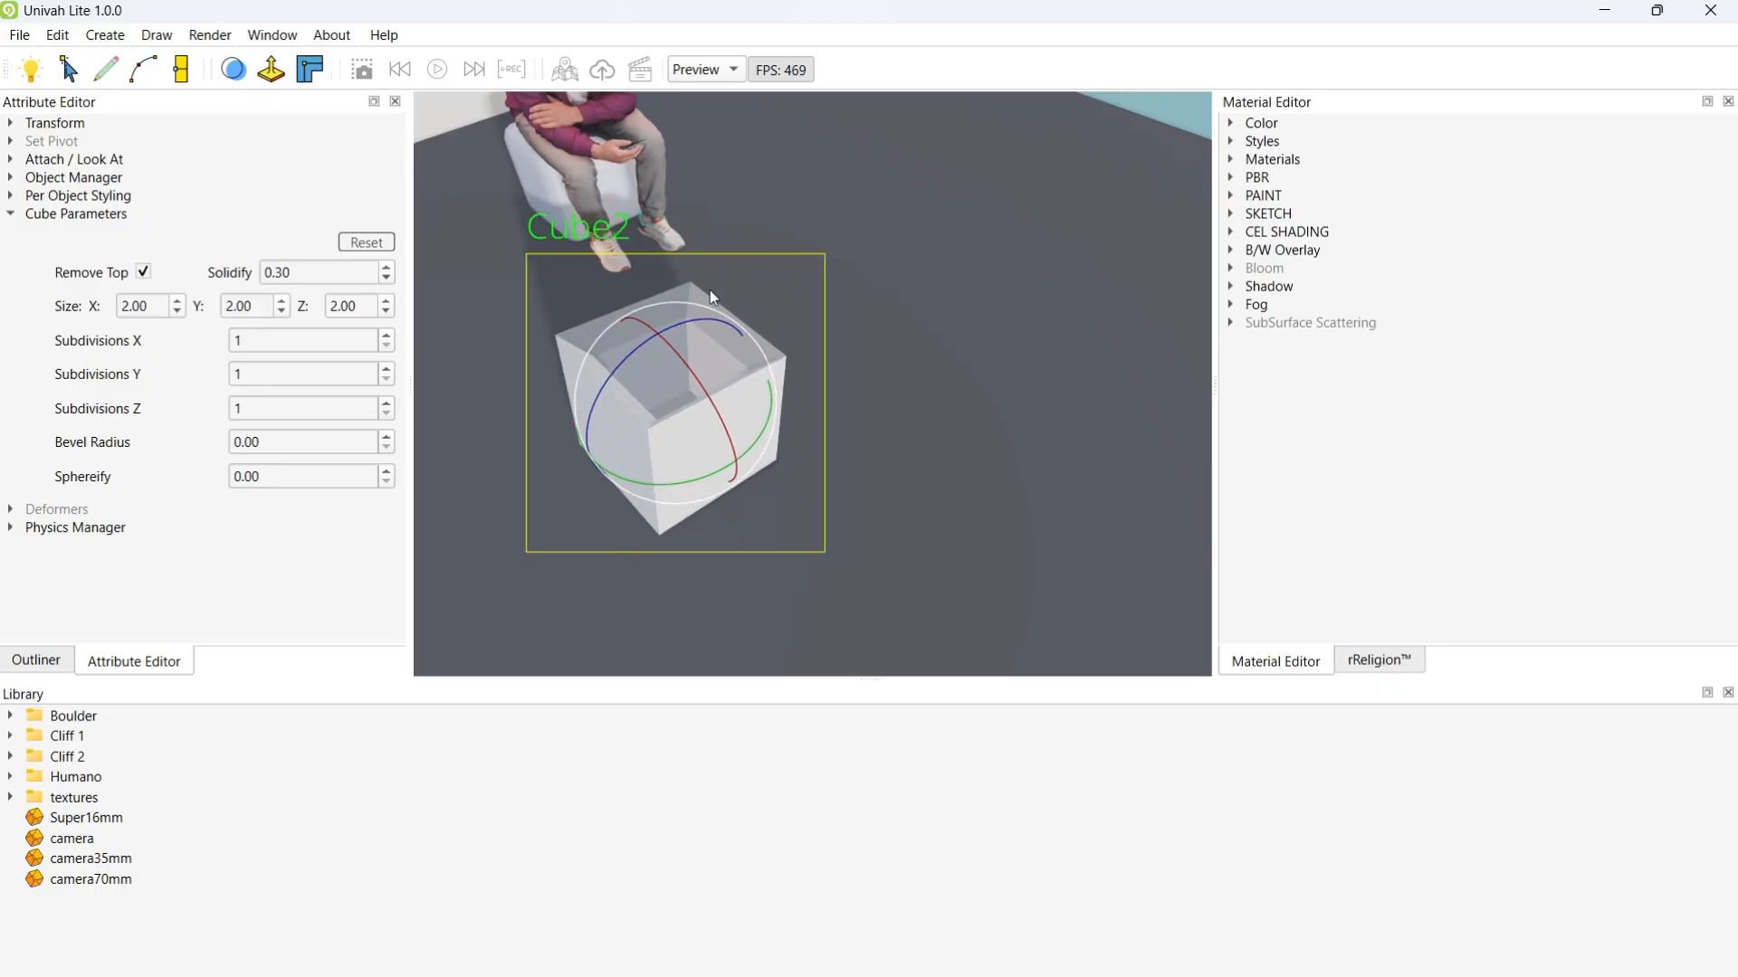
{"action": "left_click", "coordinate": [364, 242]}
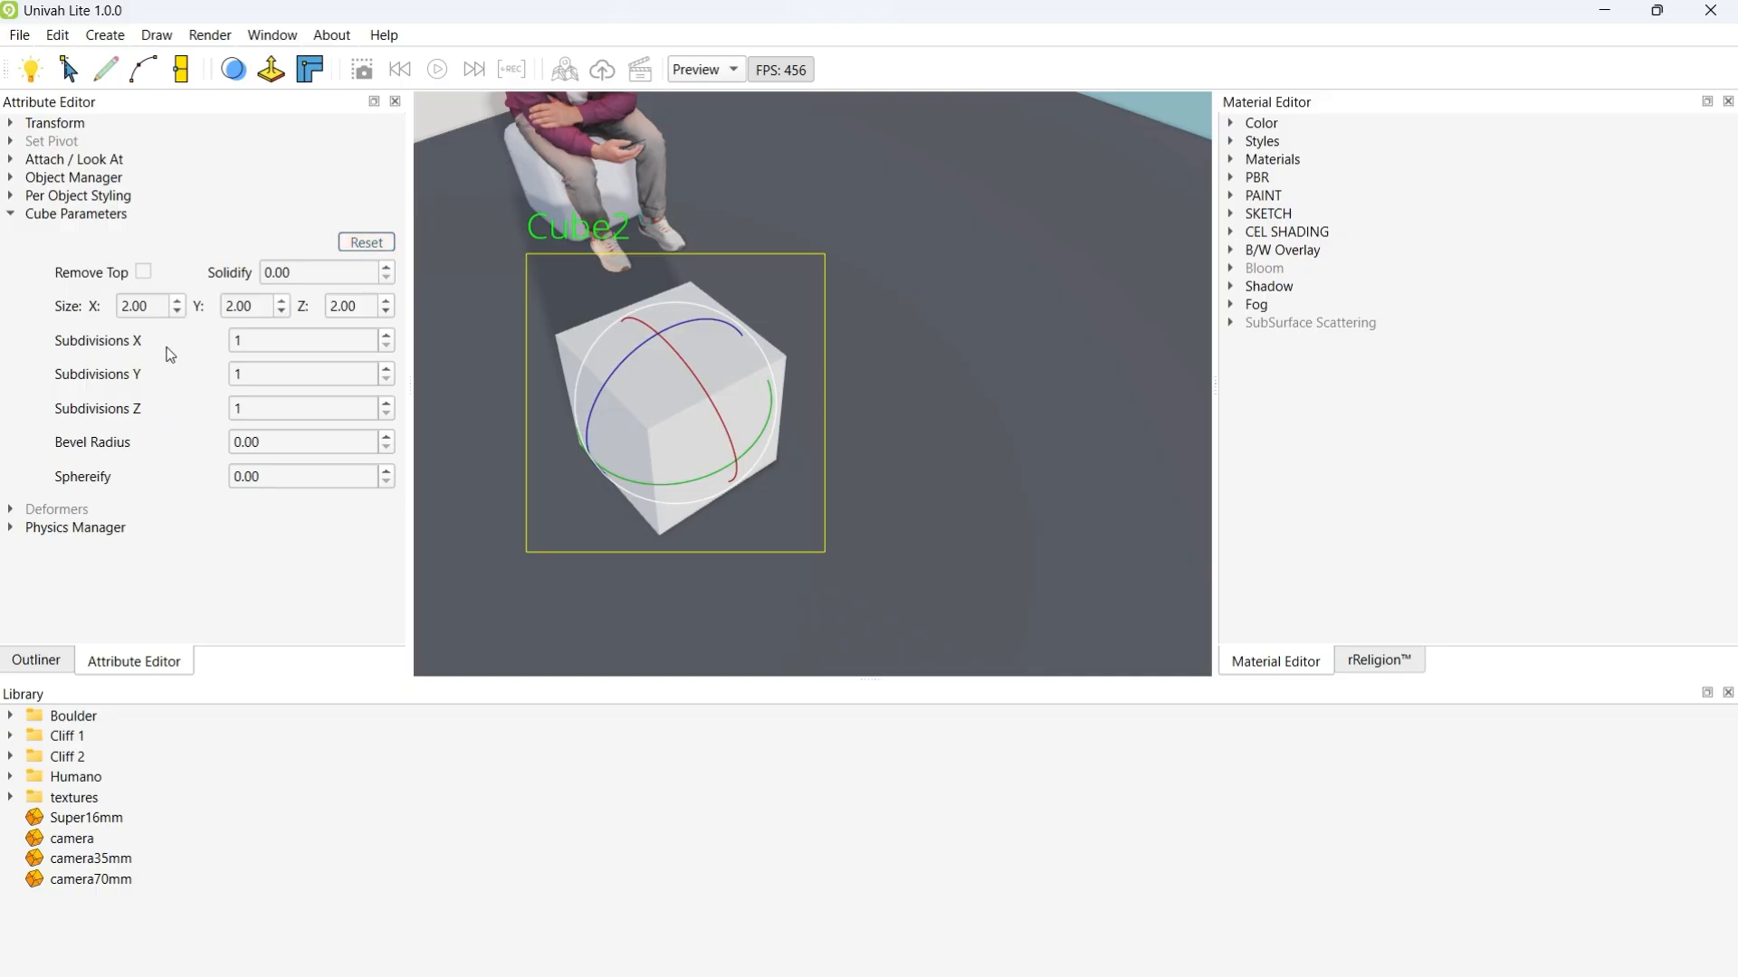
Step: Try different cube dimensions, ending with a Z size of 1.90 and a Y size of 2.90
{"action": "left_click", "coordinate": [387, 301]}
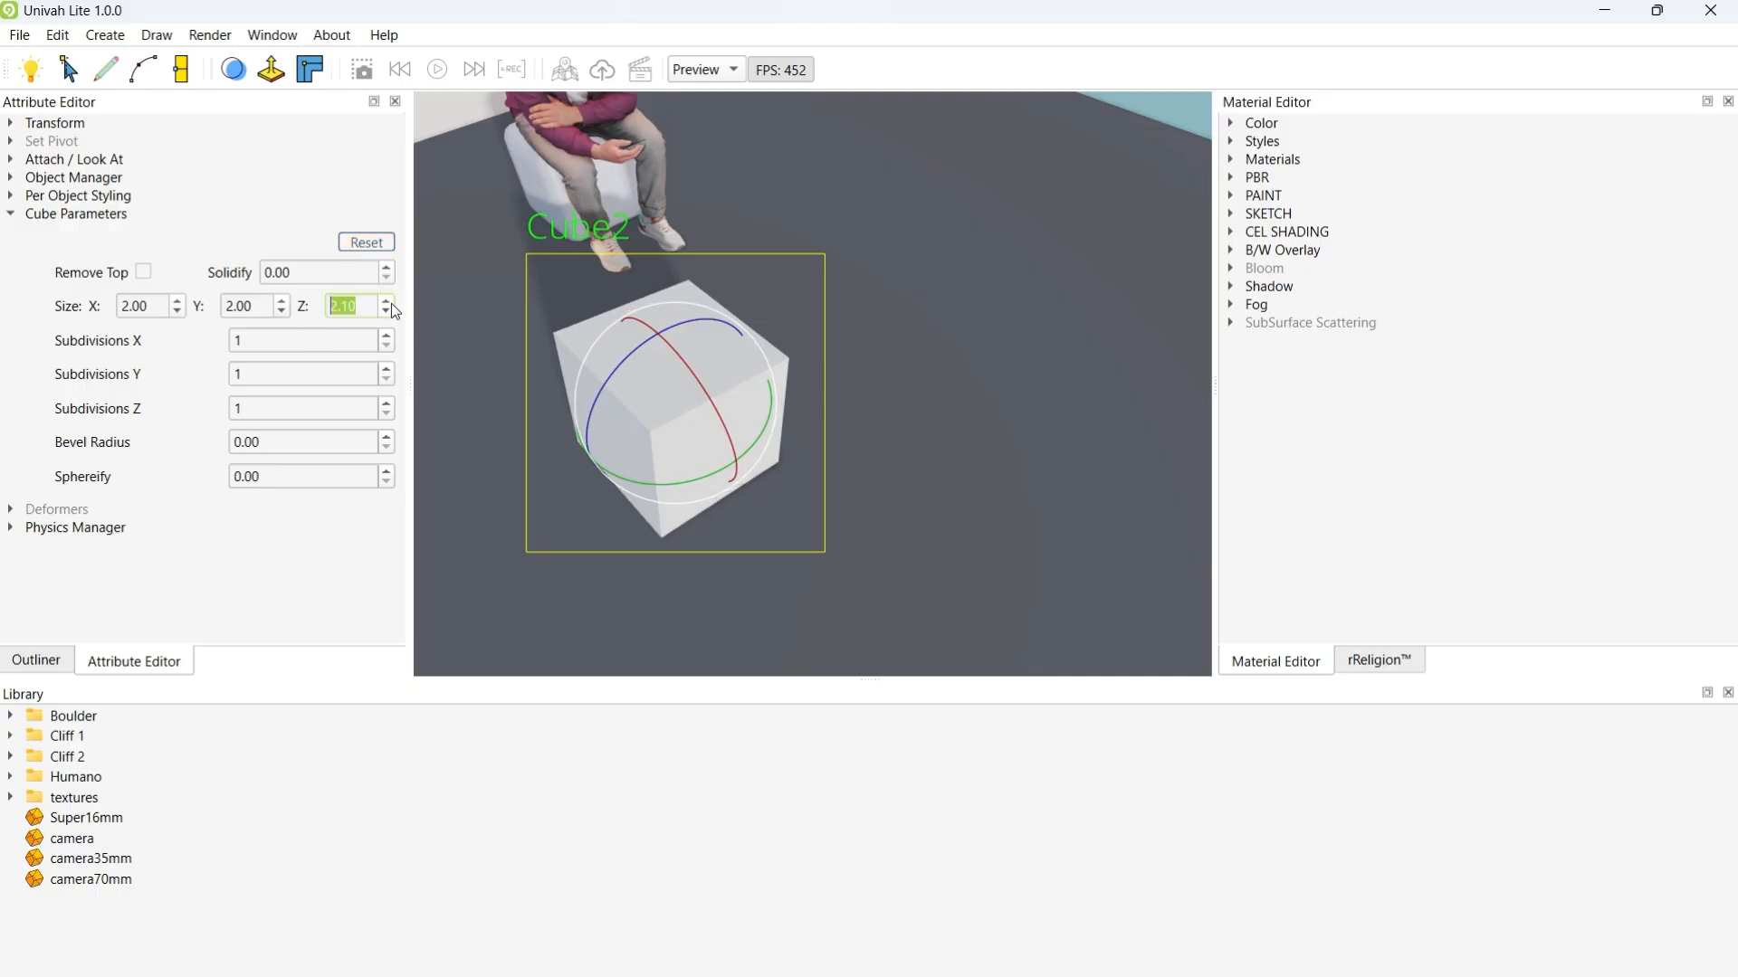
{"action": "left_click", "coordinate": [389, 310]}
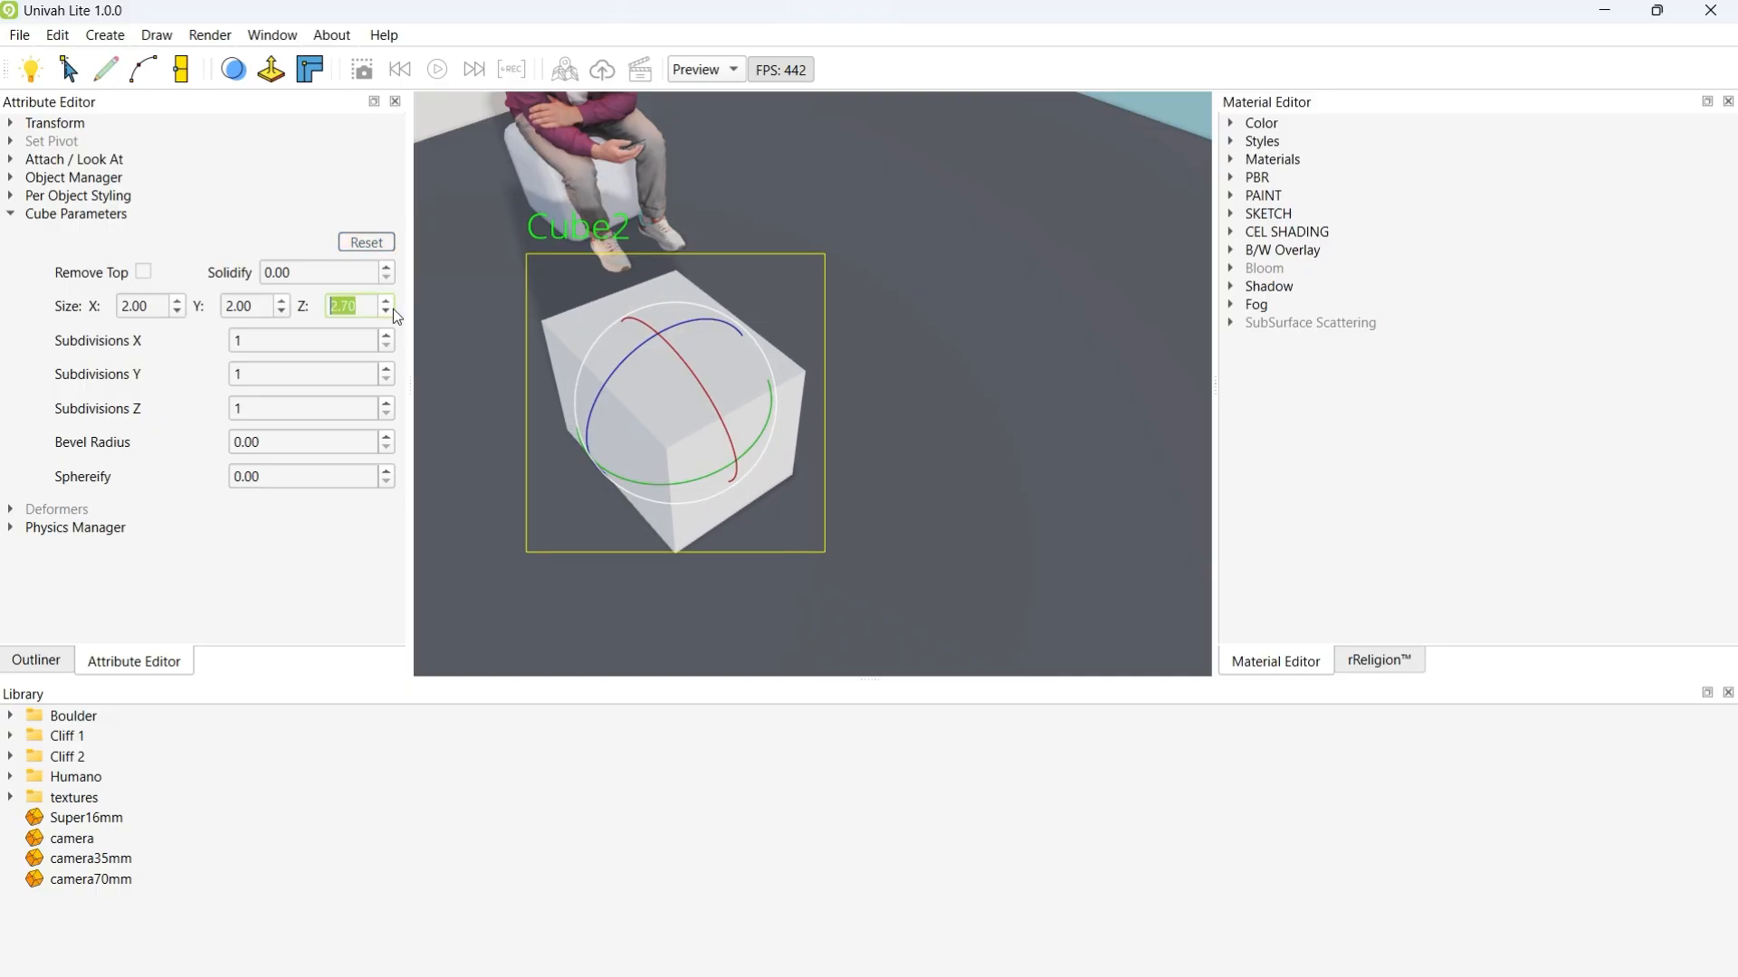
{"action": "left_click", "coordinate": [283, 302]}
{"action": "left_click", "coordinate": [282, 303]}
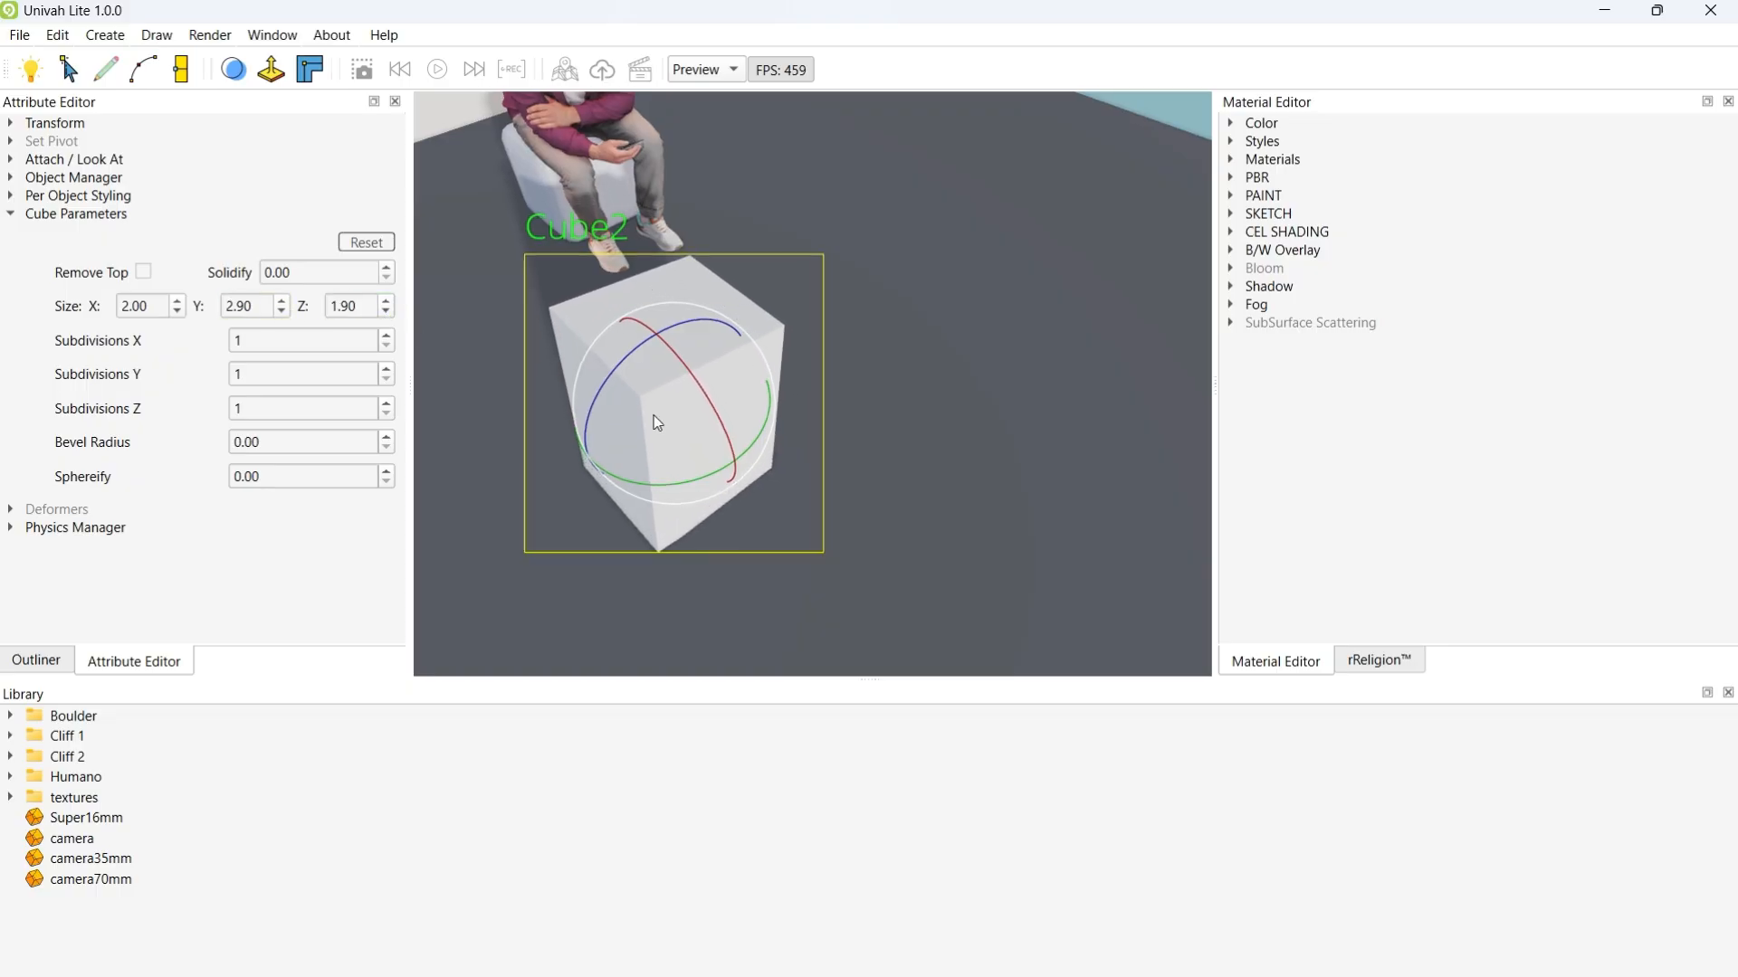
Step: Try a cube size of 1.90 in Y and 2.70 in X, and reset all cube parameters
{"action": "middle_click_drag", "start_coordinate": [654, 415], "coordinate": [540, 329]}
{"action": "scroll", "coordinate": [540, 329], "scroll_direction": "down", "scroll_amount": 3}
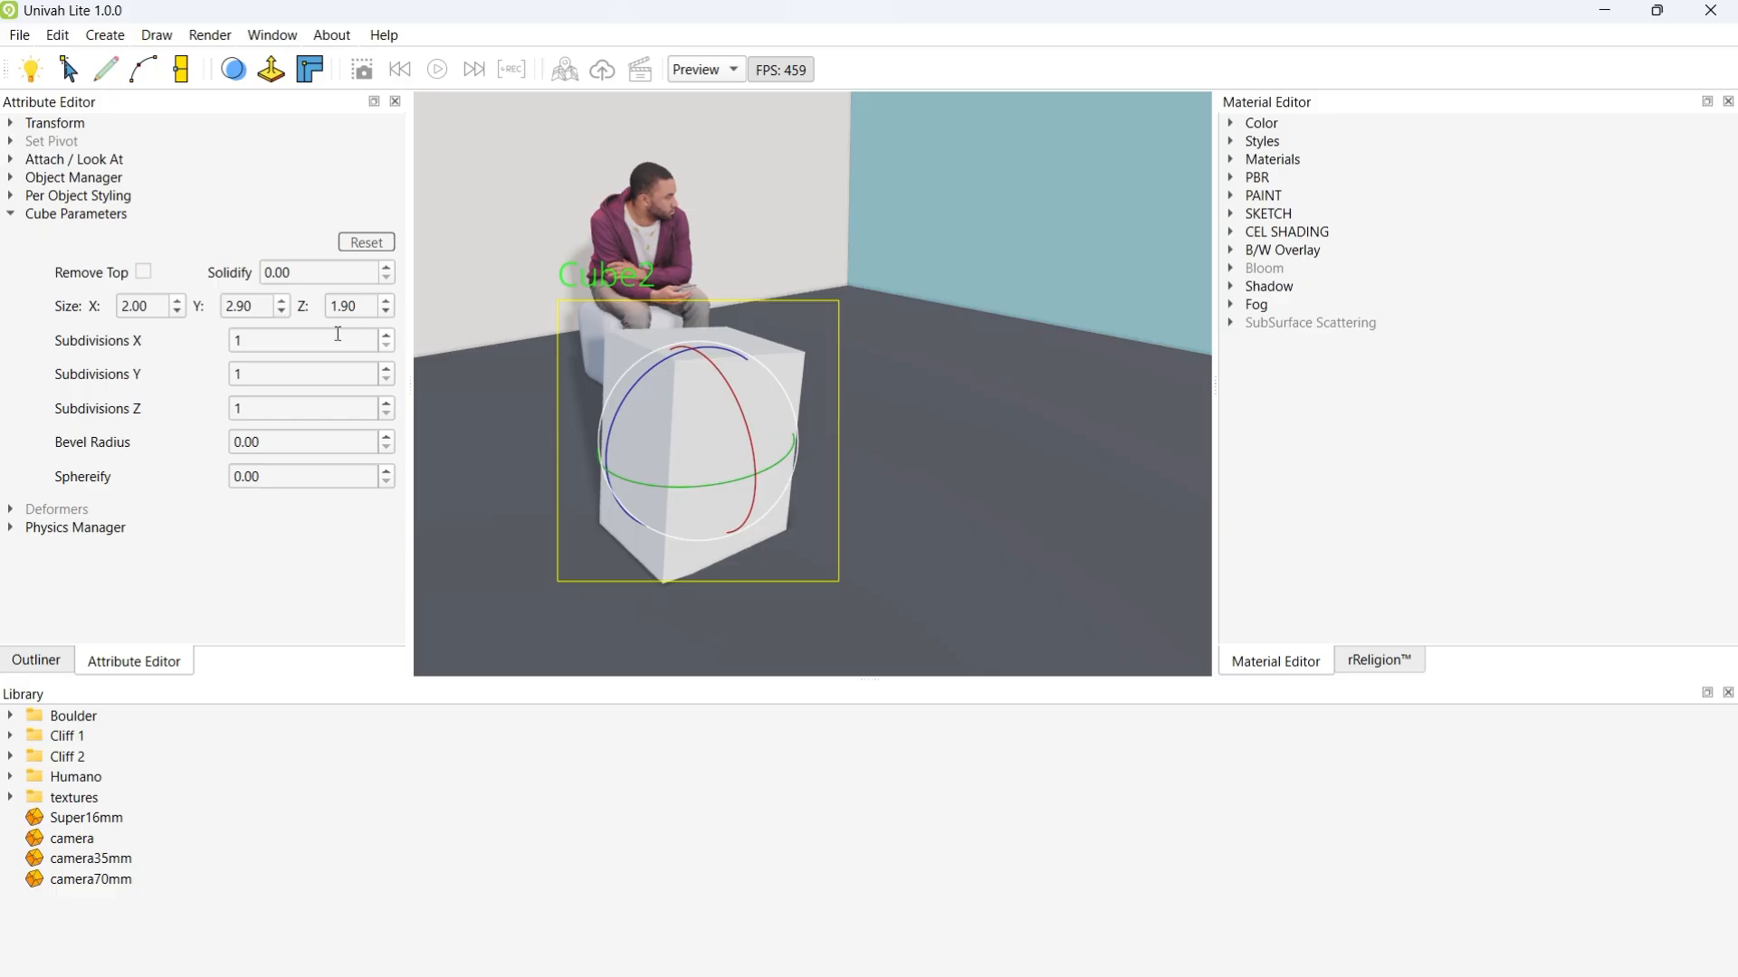
{"action": "left_click", "coordinate": [281, 313]}
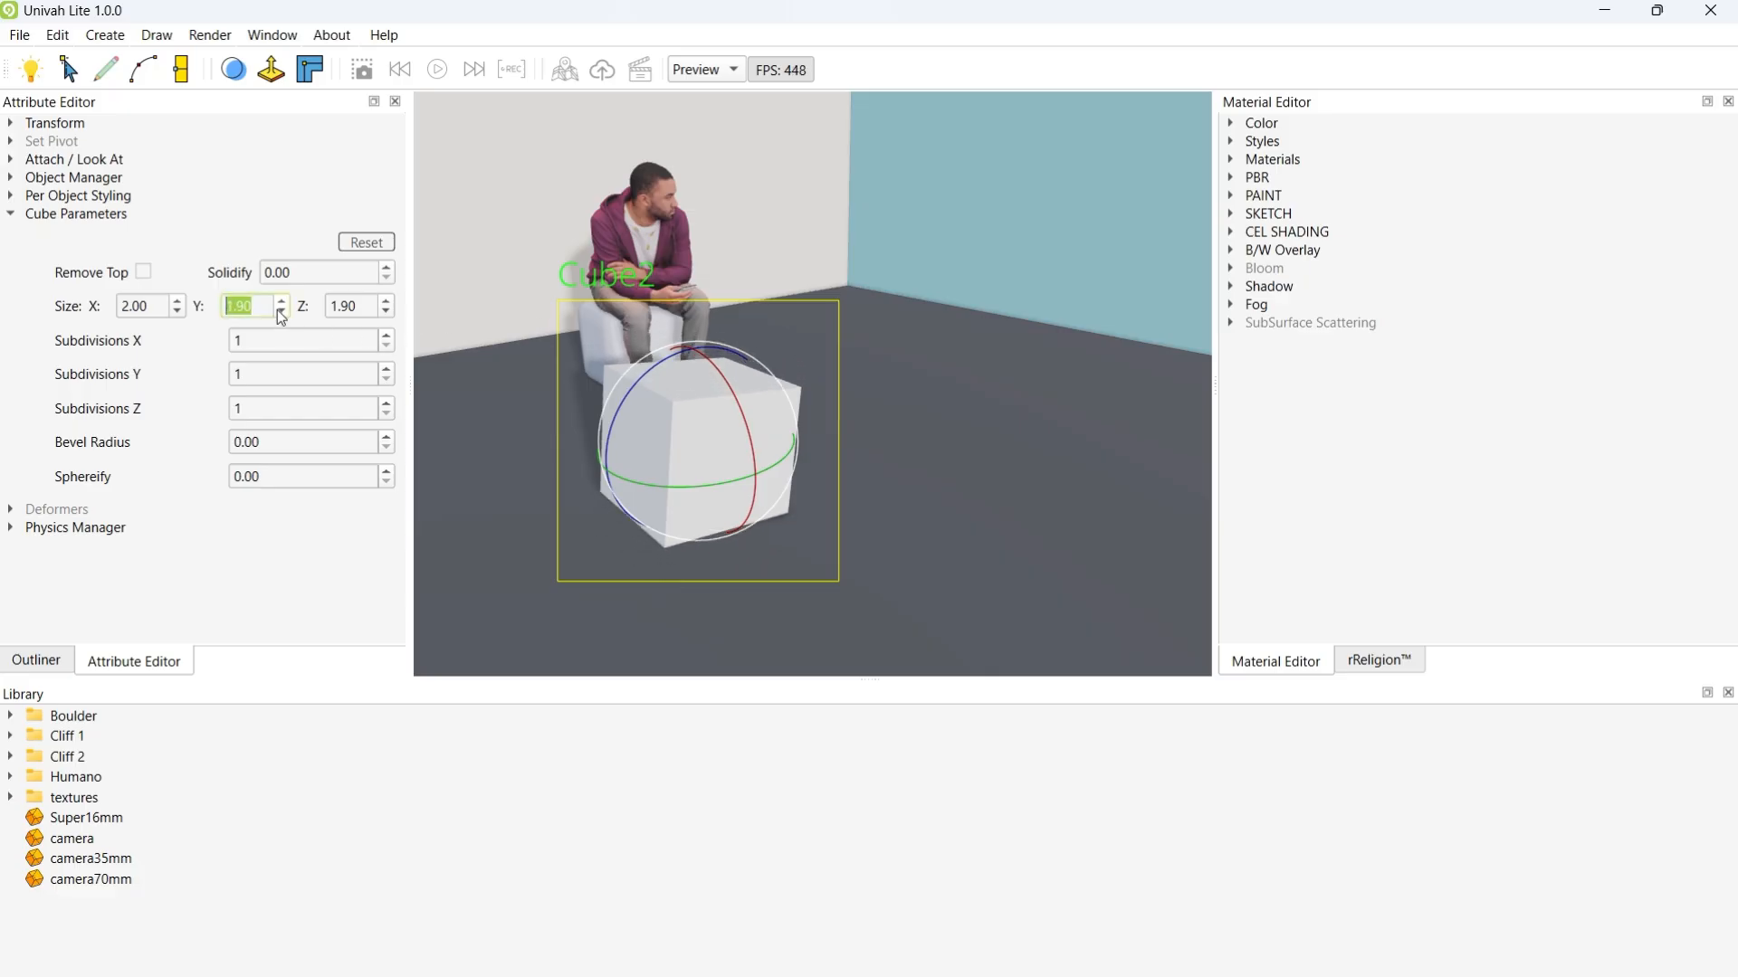
{"action": "left_click", "coordinate": [177, 302]}
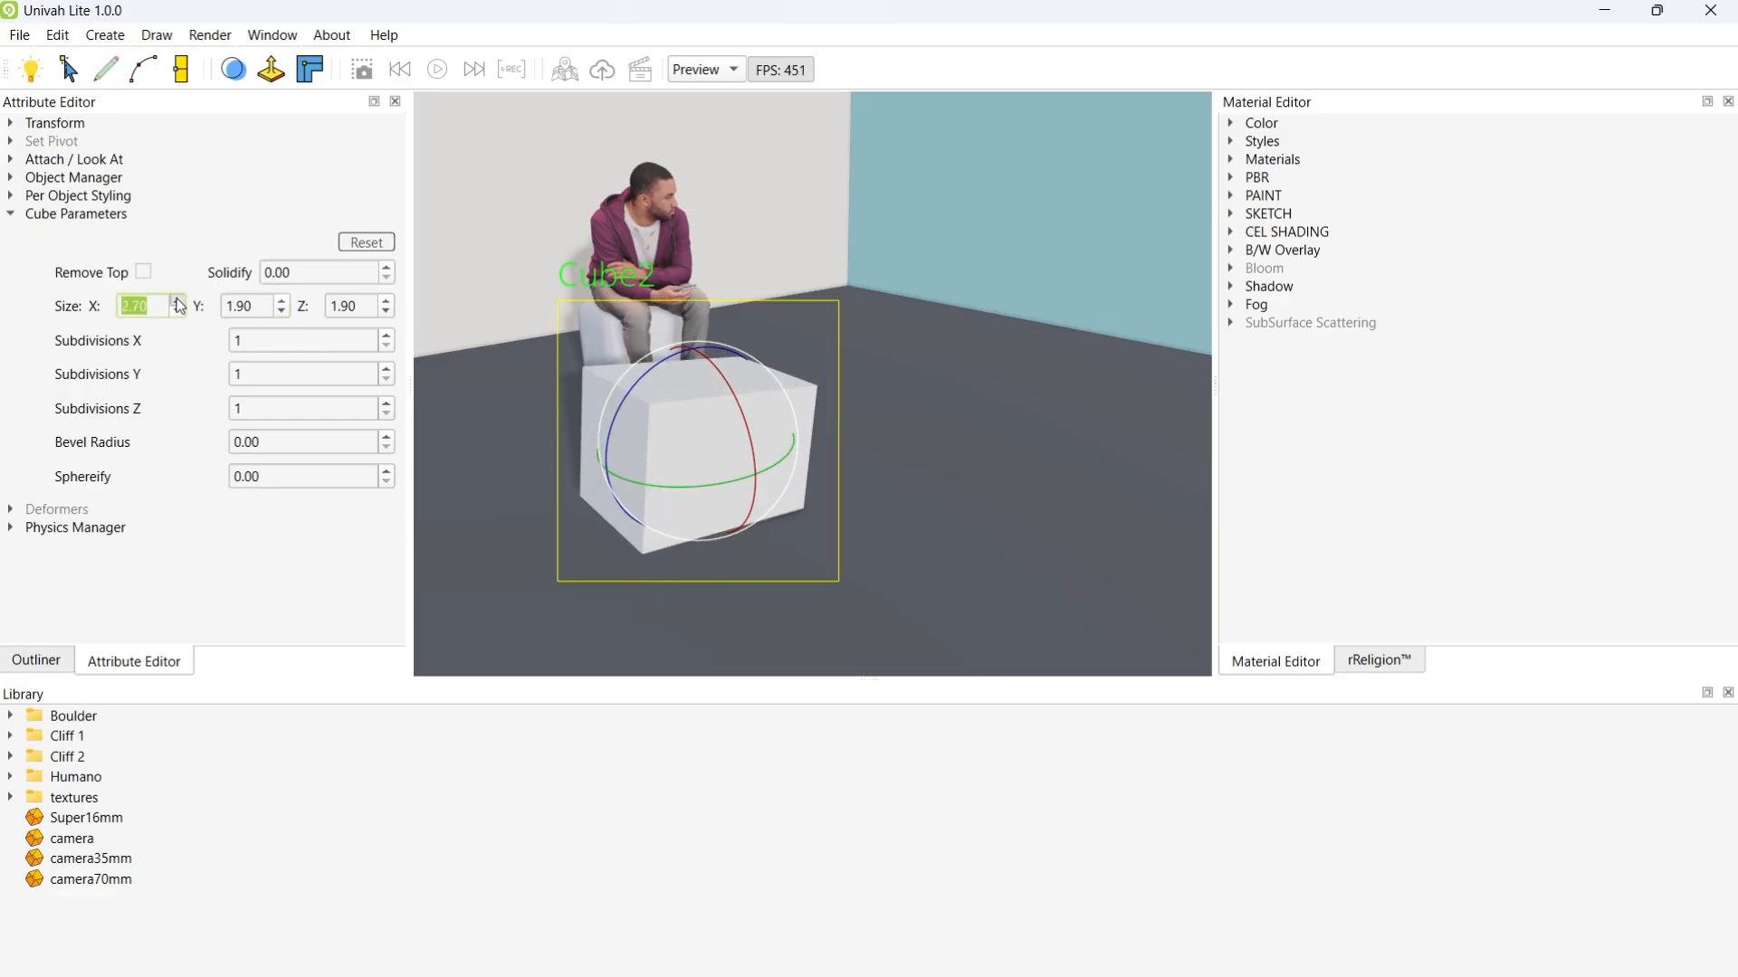
{"action": "left_click", "coordinate": [367, 244]}
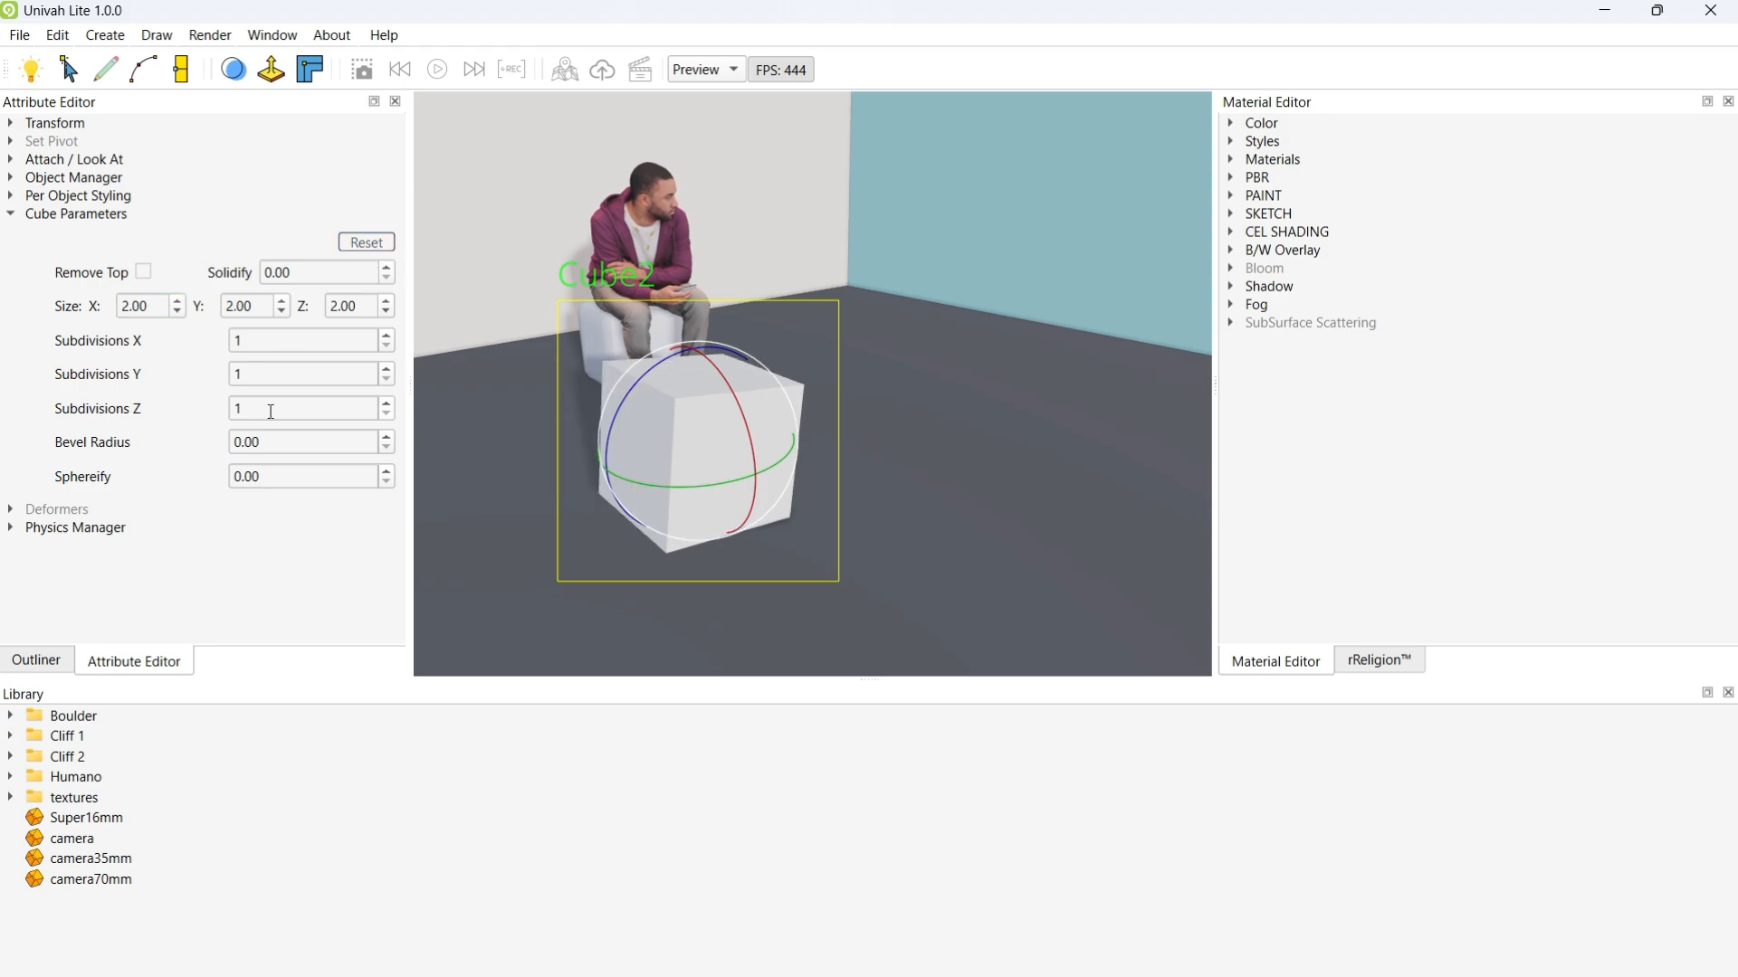
Step: Set the cube's subdivisions to X 7, Y 8 and Z 9 and round its edges with a Bevel Radius of 0.70
{"action": "left_click", "coordinate": [387, 336]}
{"action": "left_click", "coordinate": [389, 370]}
{"action": "left_click", "coordinate": [386, 404]}
{"action": "left_click", "coordinate": [388, 438]}
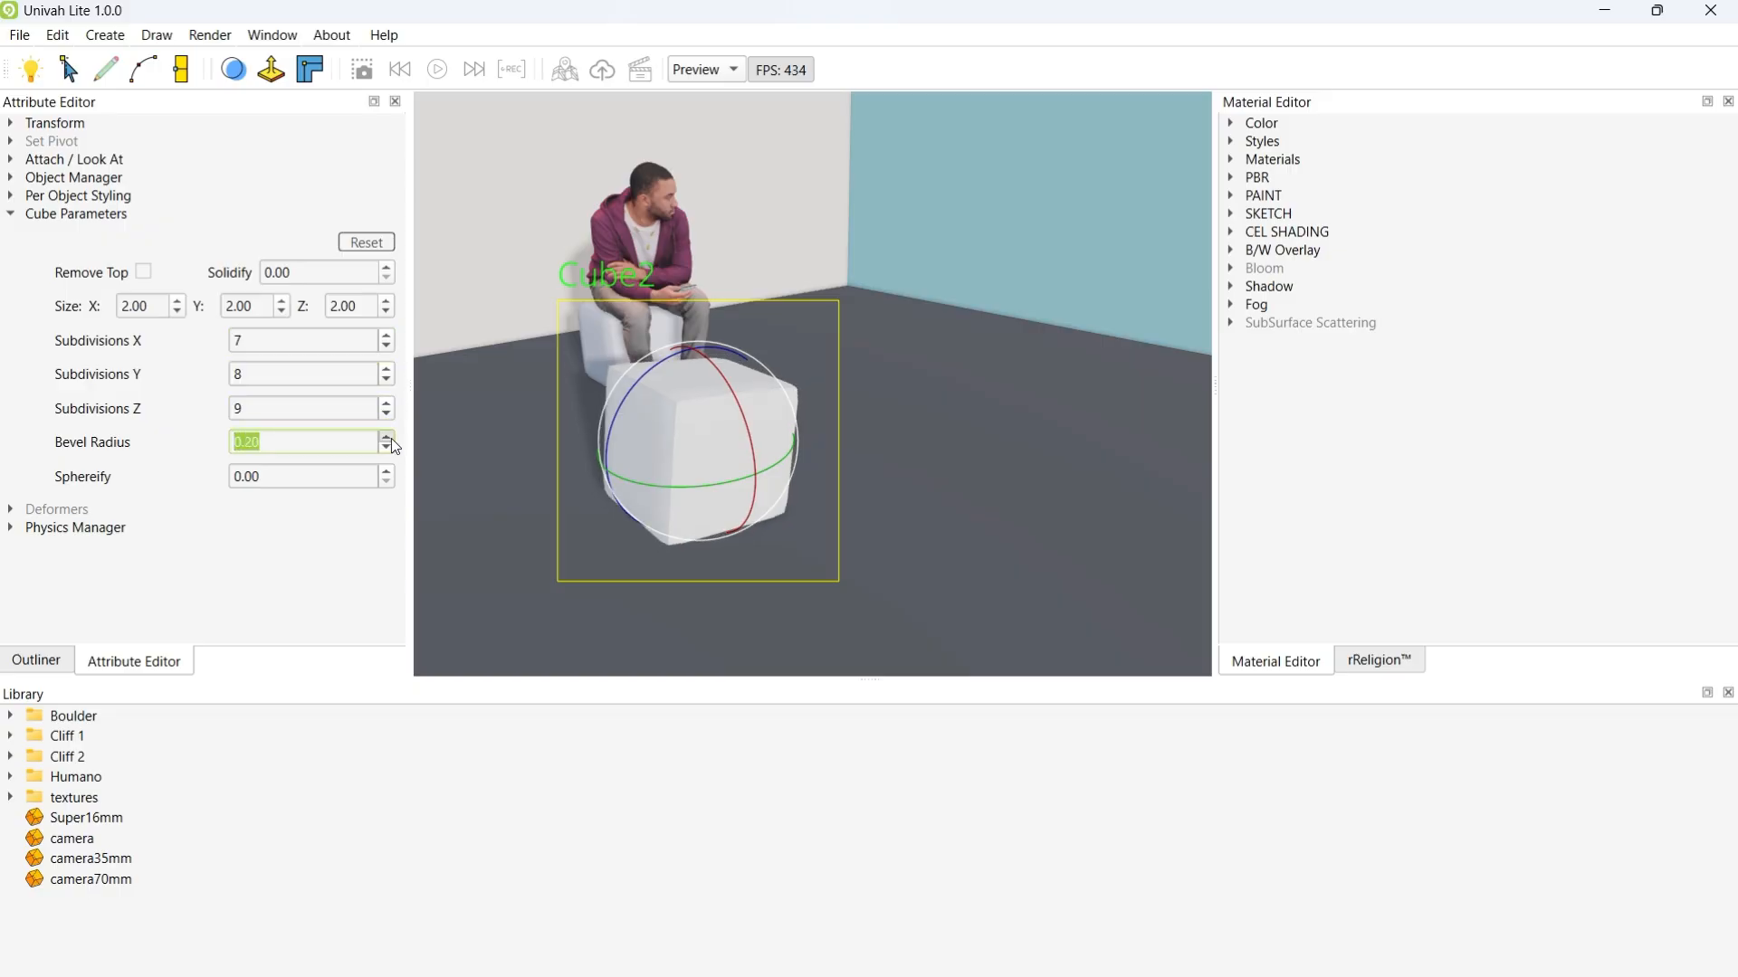
{"action": "left_click", "coordinate": [389, 438]}
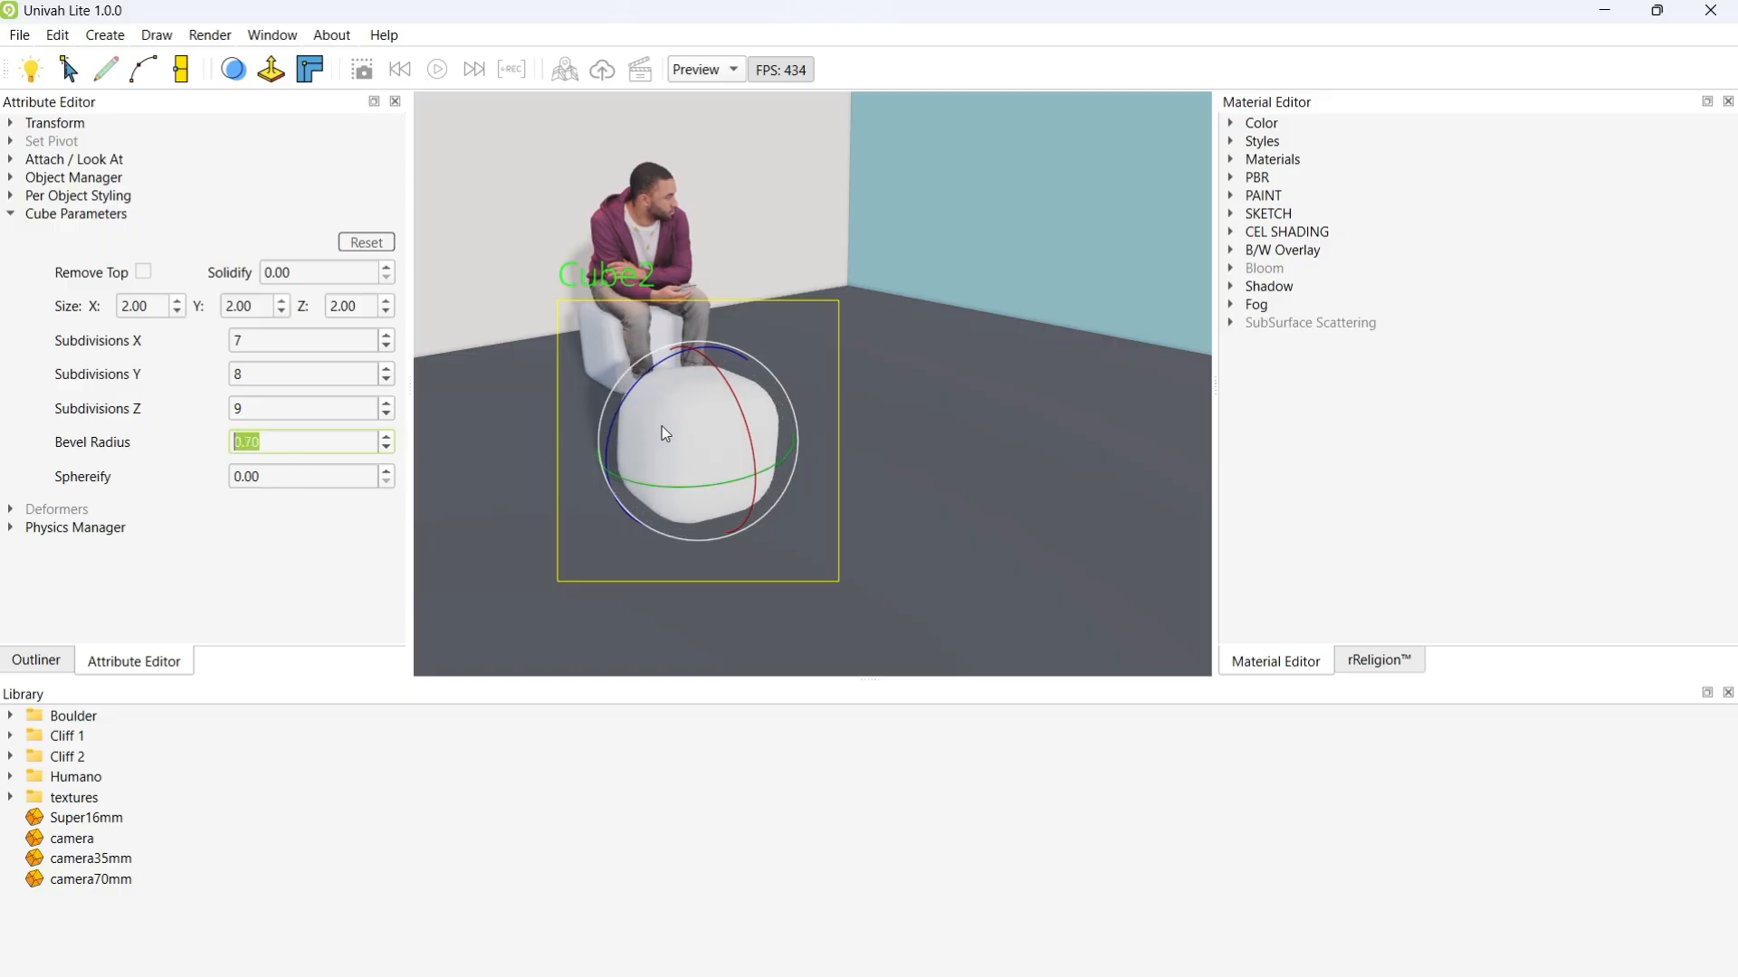
{"action": "left_click_drag", "start_coordinate": [660, 426], "coordinate": [523, 437], "text": "alt"}
{"action": "middle_click_drag", "start_coordinate": [523, 437], "coordinate": [521, 431], "text": "alt"}
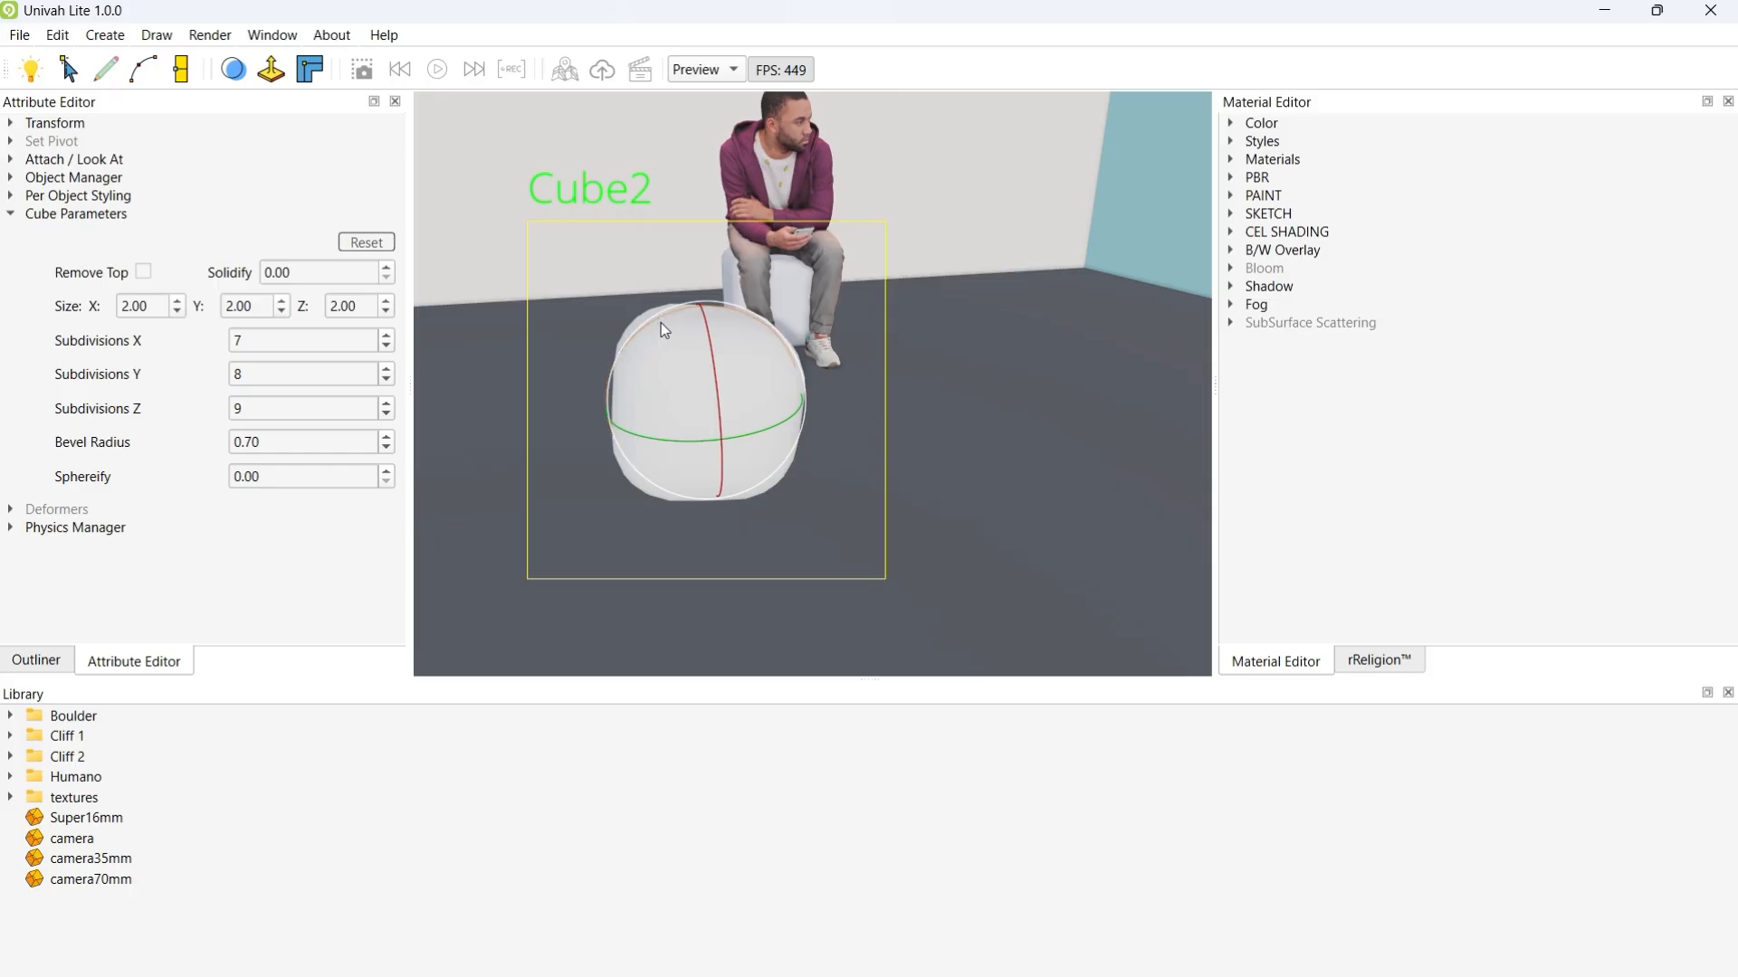
Step: Rotate the rounded cube slightly about its Z axis and look at it from another side
{"action": "left_click_drag", "start_coordinate": [667, 317], "coordinate": [652, 328]}
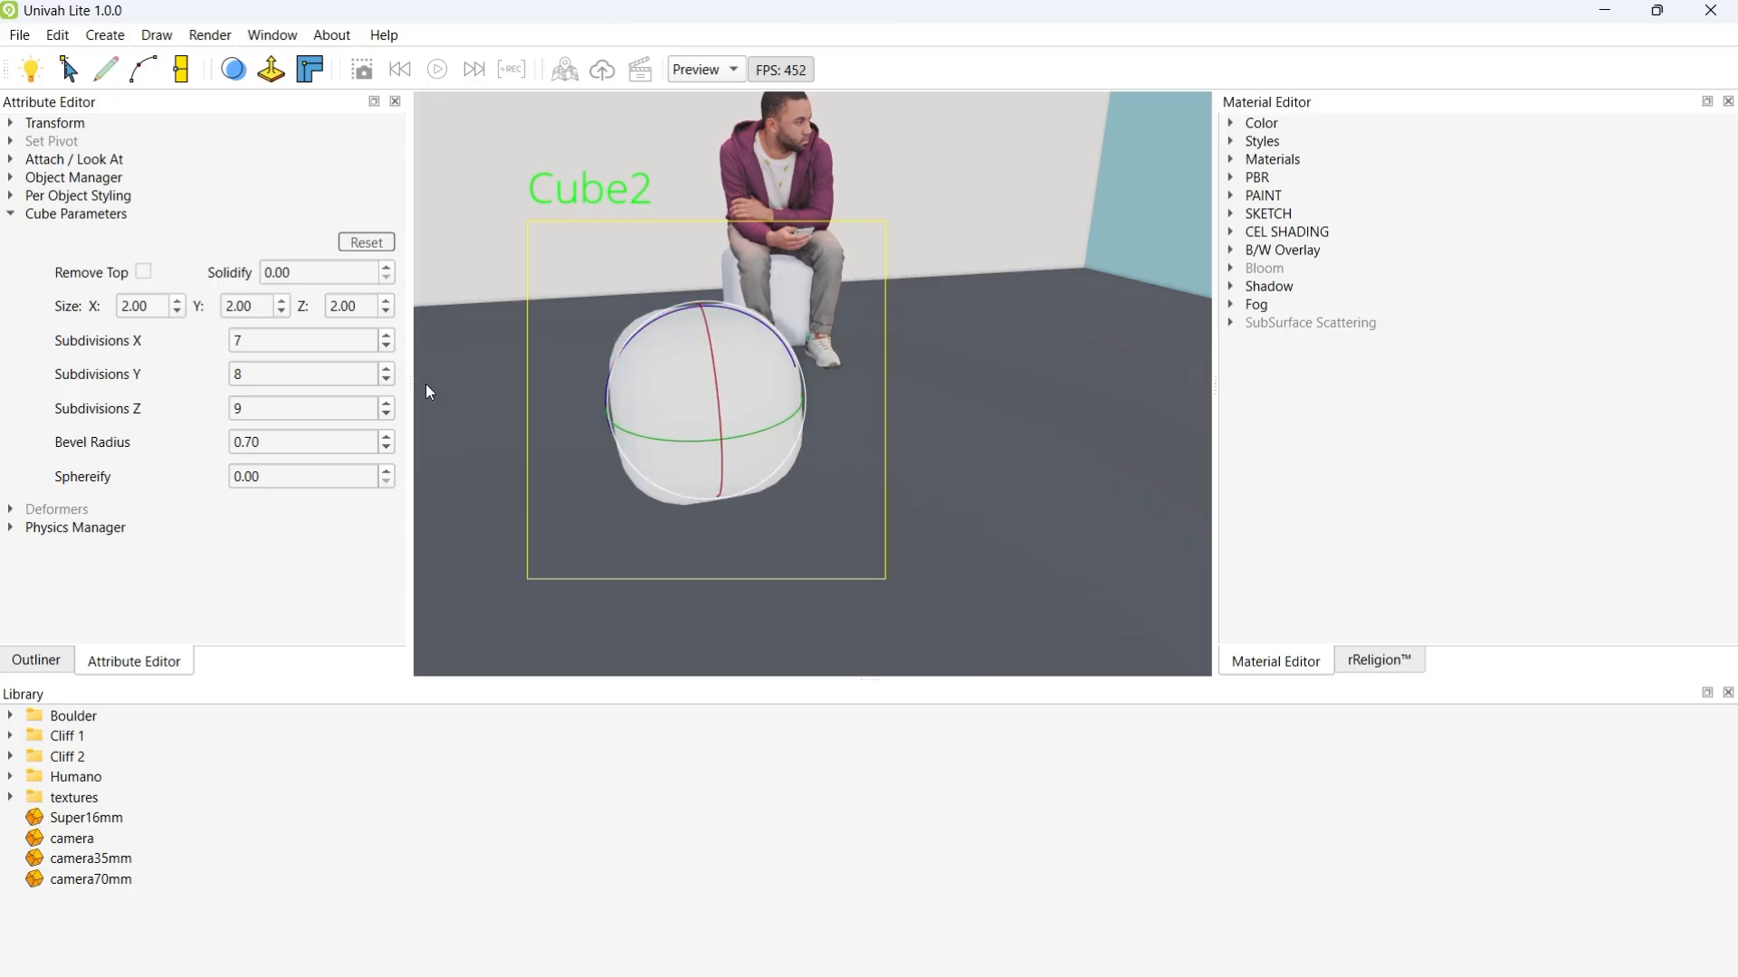
{"action": "left_click_drag", "start_coordinate": [789, 420], "coordinate": [917, 416], "text": "alt"}
{"action": "right_click_drag", "start_coordinate": [917, 416], "coordinate": [960, 419], "text": "alt"}
{"action": "mouse_move", "coordinate": [959, 419]}
{"action": "middle_mouse_down", "text": "alt"}
{"action": "mouse_move", "coordinate": [925, 416]}
{"action": "mouse_move", "coordinate": [950, 416]}
{"action": "middle_mouse_up", "text": "alt"}
{"action": "right_click_drag", "start_coordinate": [951, 417], "coordinate": [883, 417], "text": "alt"}
{"action": "scroll", "coordinate": [883, 416], "scroll_direction": "down", "scroll_amount": 3}
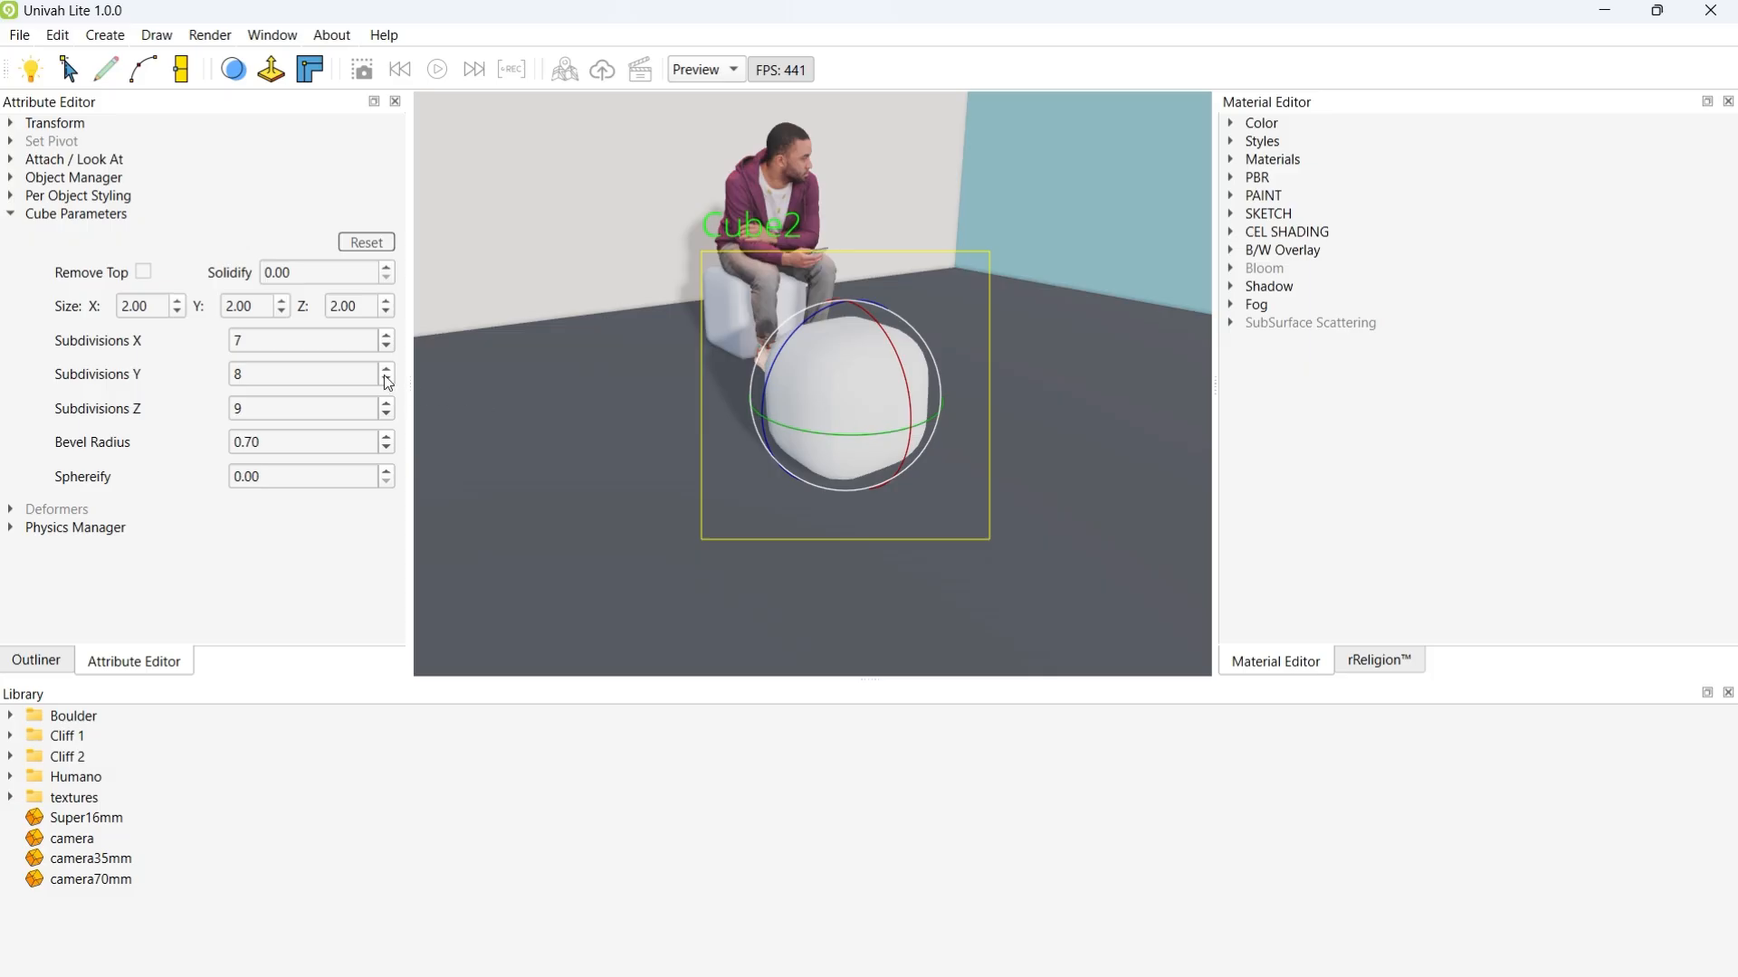
Step: Try the beveled cube with Subdivisions Z and Subdivisions Y both set to 1, checking its shape from several sides
{"action": "left_click_drag", "start_coordinate": [382, 415], "coordinate": [382, 415]}
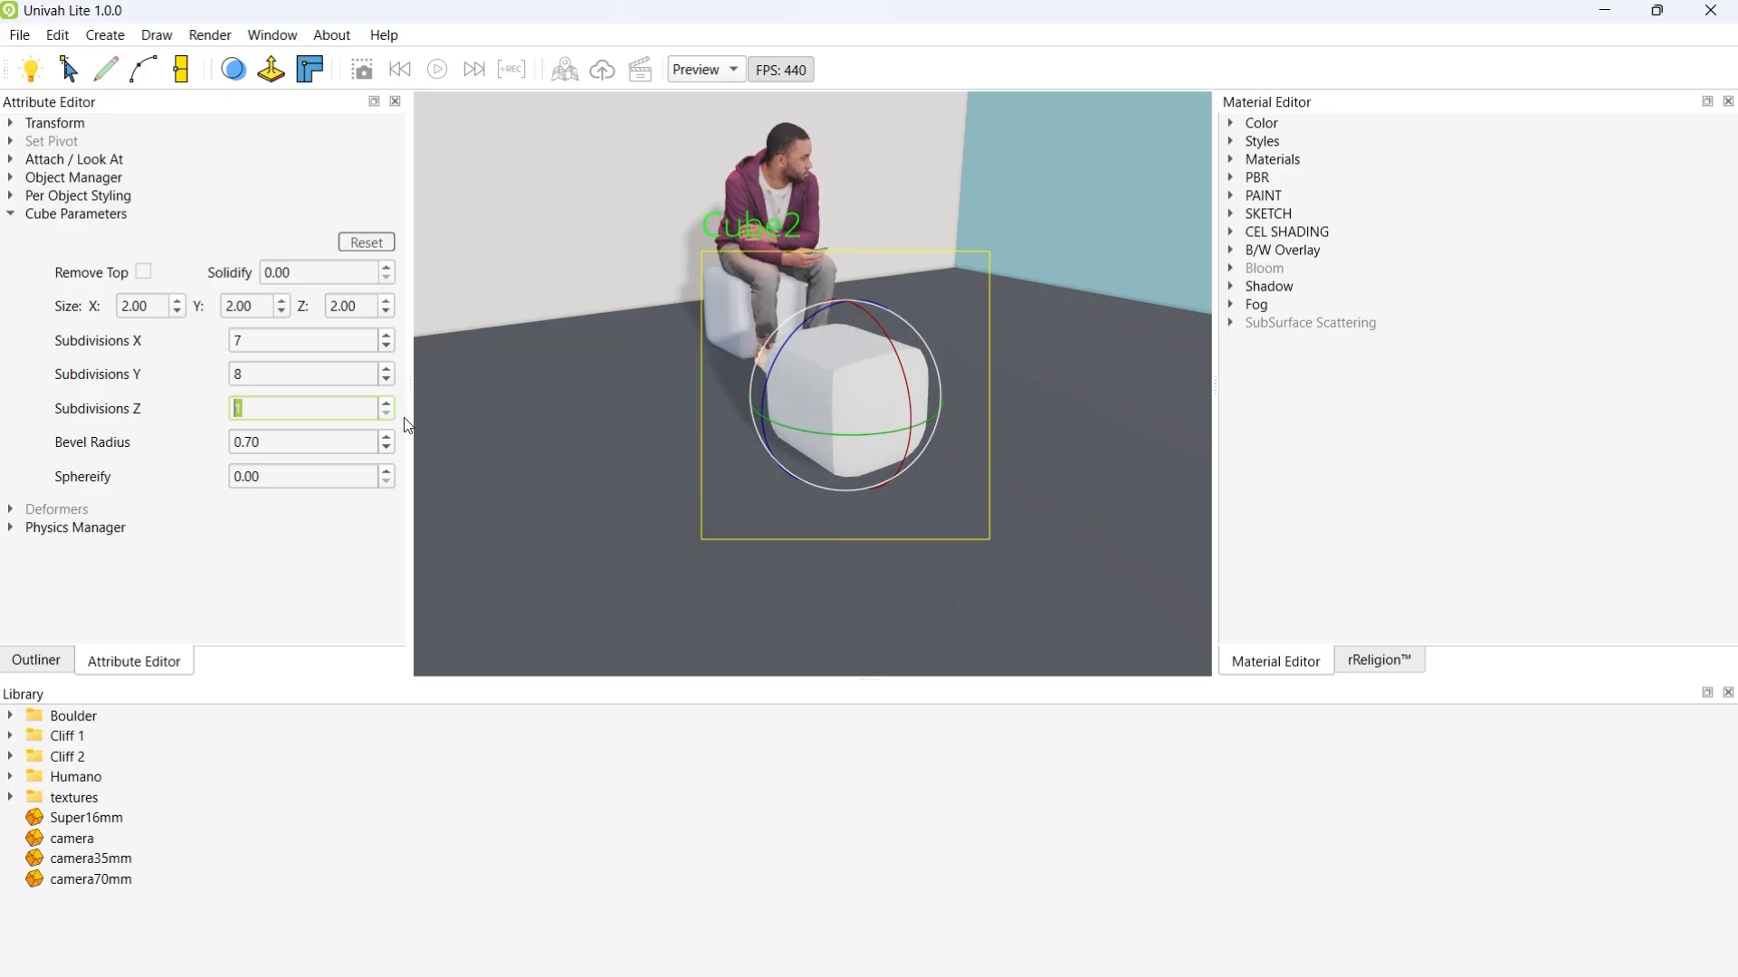
{"action": "left_click_drag", "start_coordinate": [1001, 413], "coordinate": [589, 413], "text": "alt"}
{"action": "middle_click_drag", "start_coordinate": [588, 413], "coordinate": [578, 389], "text": "alt"}
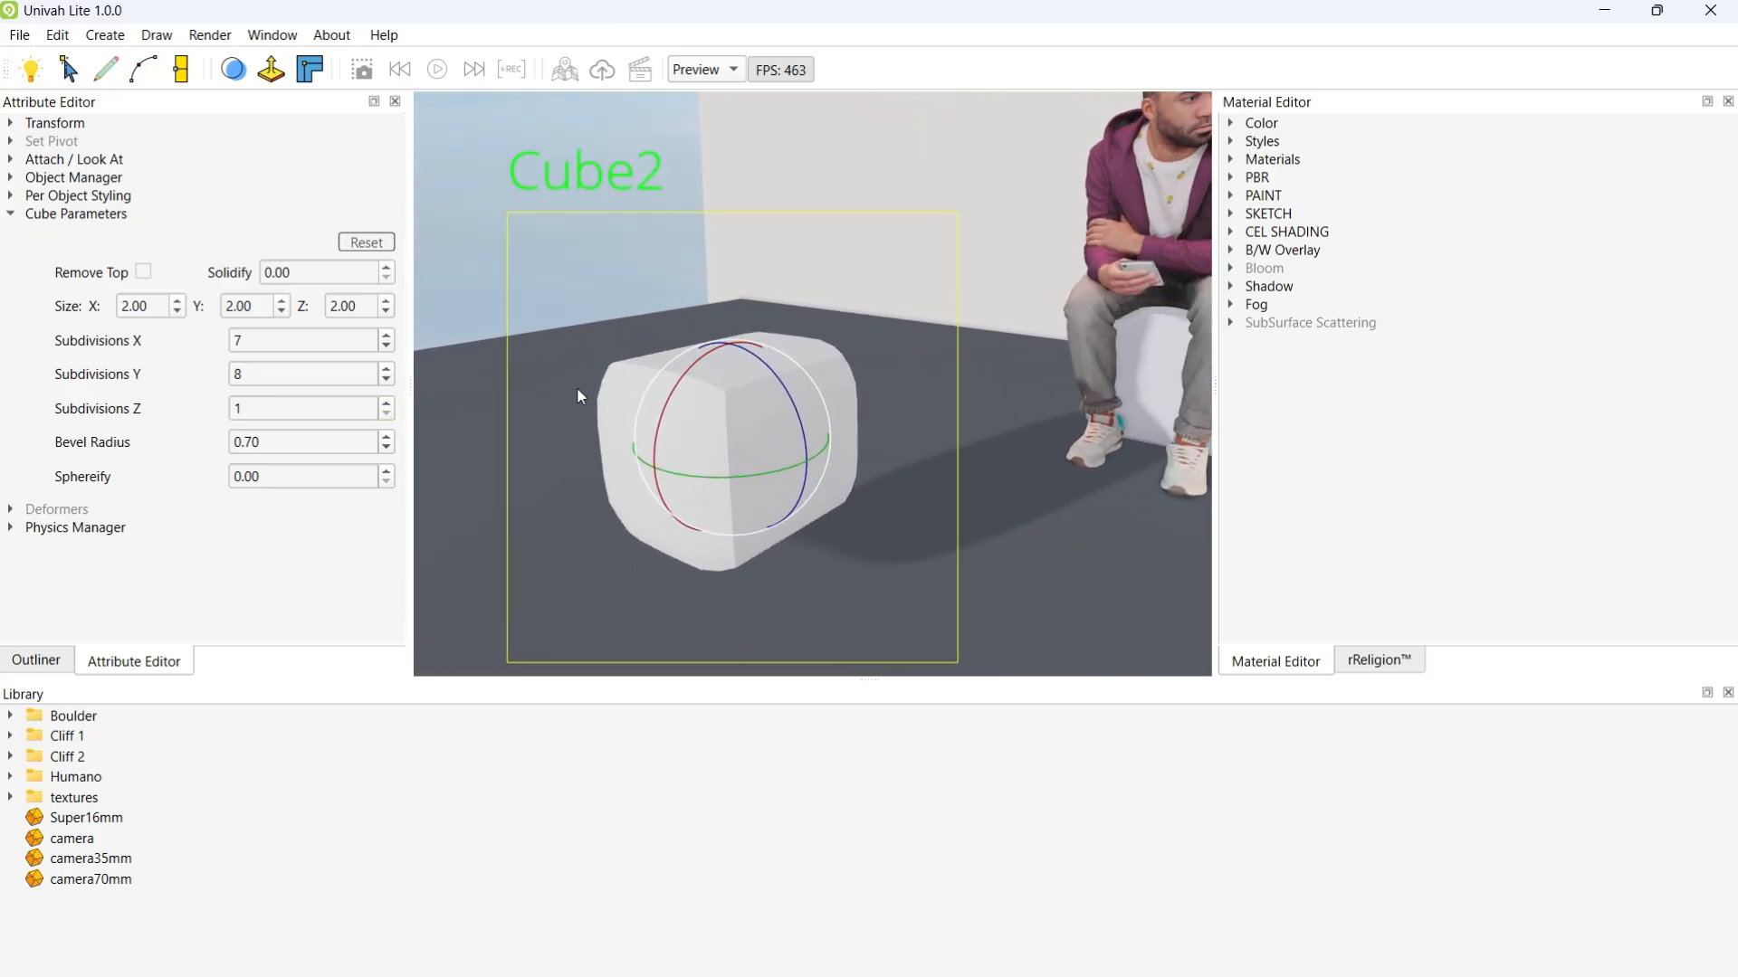
{"action": "left_click_drag", "start_coordinate": [386, 379], "coordinate": [386, 378]}
{"action": "middle_click_drag", "start_coordinate": [802, 438], "coordinate": [900, 437], "text": "alt"}
{"action": "left_click_drag", "start_coordinate": [900, 436], "coordinate": [637, 437], "text": "alt"}
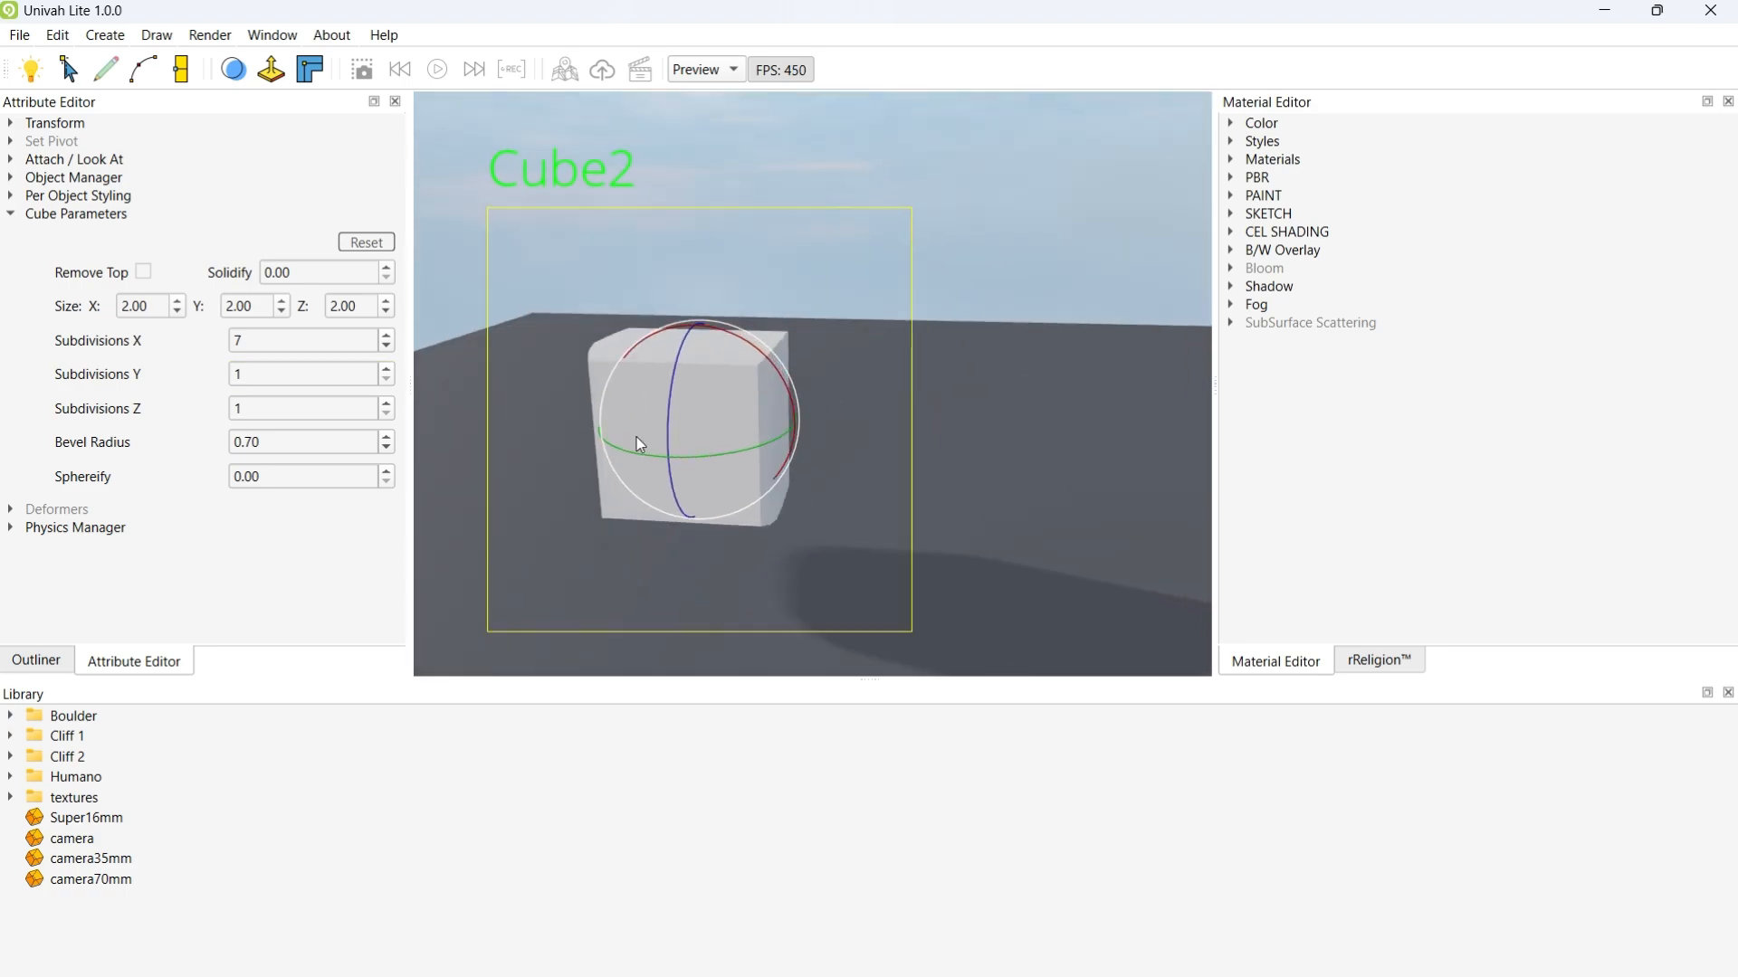
{"action": "middle_click_drag", "start_coordinate": [877, 441], "coordinate": [708, 448], "text": "alt"}
{"action": "left_click_drag", "start_coordinate": [708, 448], "coordinate": [962, 451], "text": "alt"}
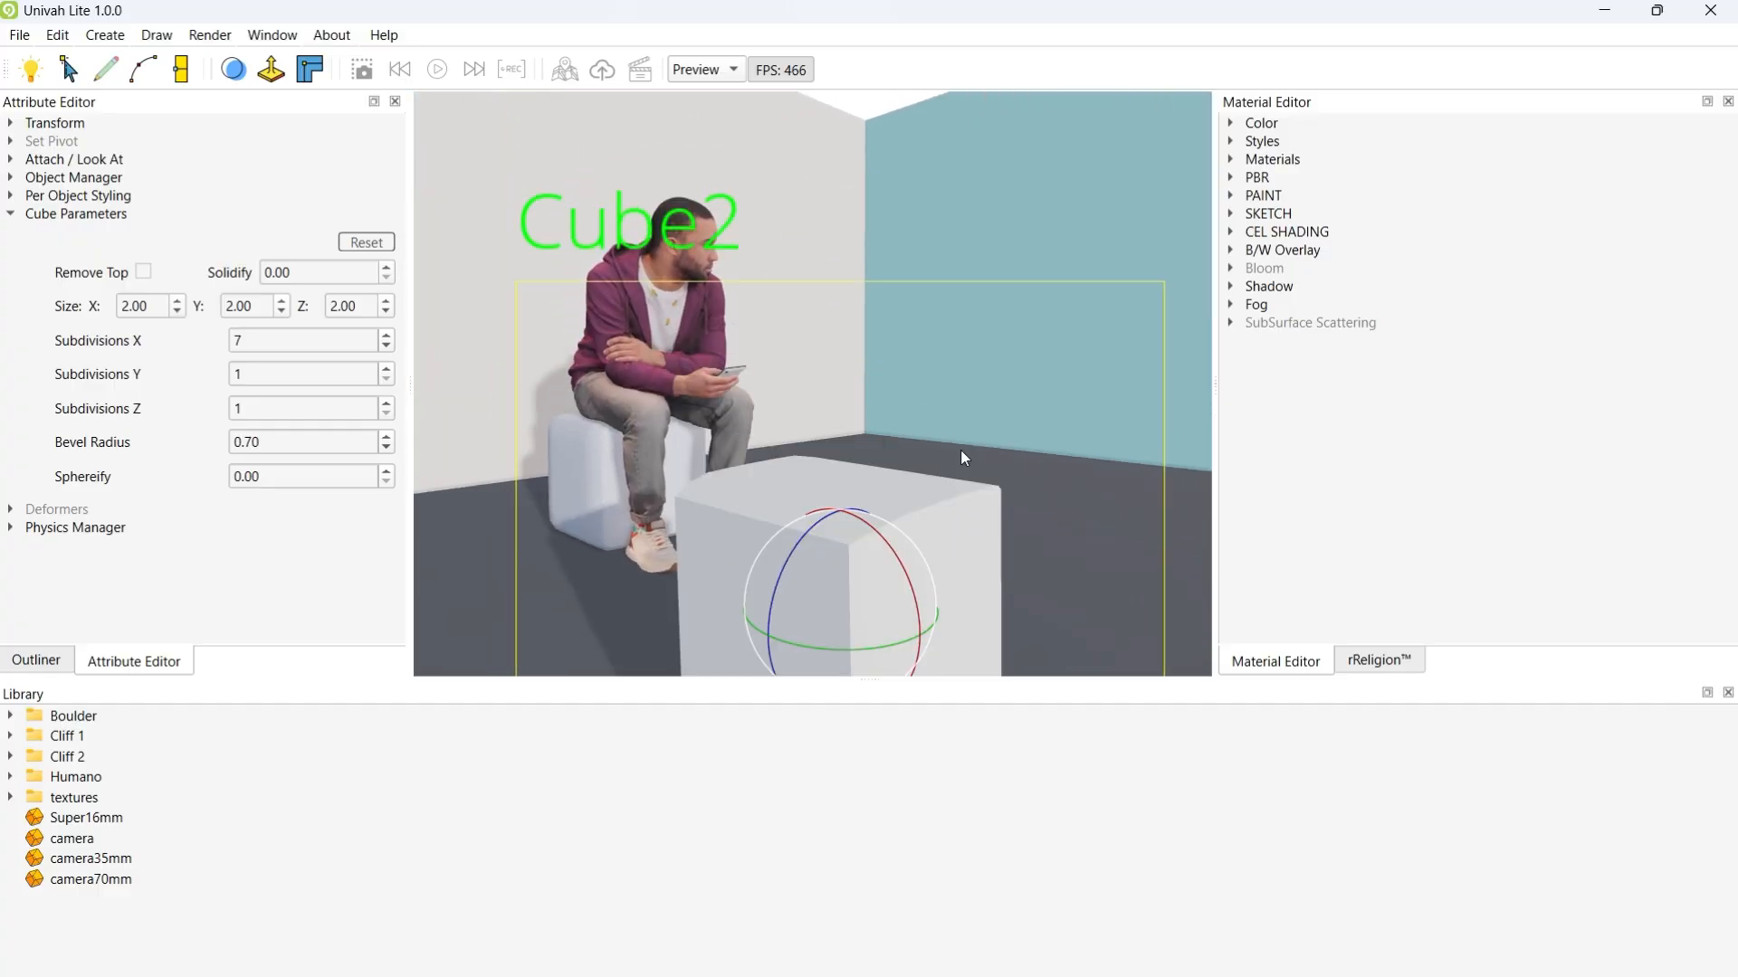
Step: Try turning the cube into a ball with subdivisions X 9, Y 9, Z 8, Bevel Radius 0.00 and Sphereify 1.00
{"action": "right_click_drag", "start_coordinate": [961, 451], "coordinate": [961, 503], "text": "alt"}
{"action": "left_click", "coordinate": [388, 471]}
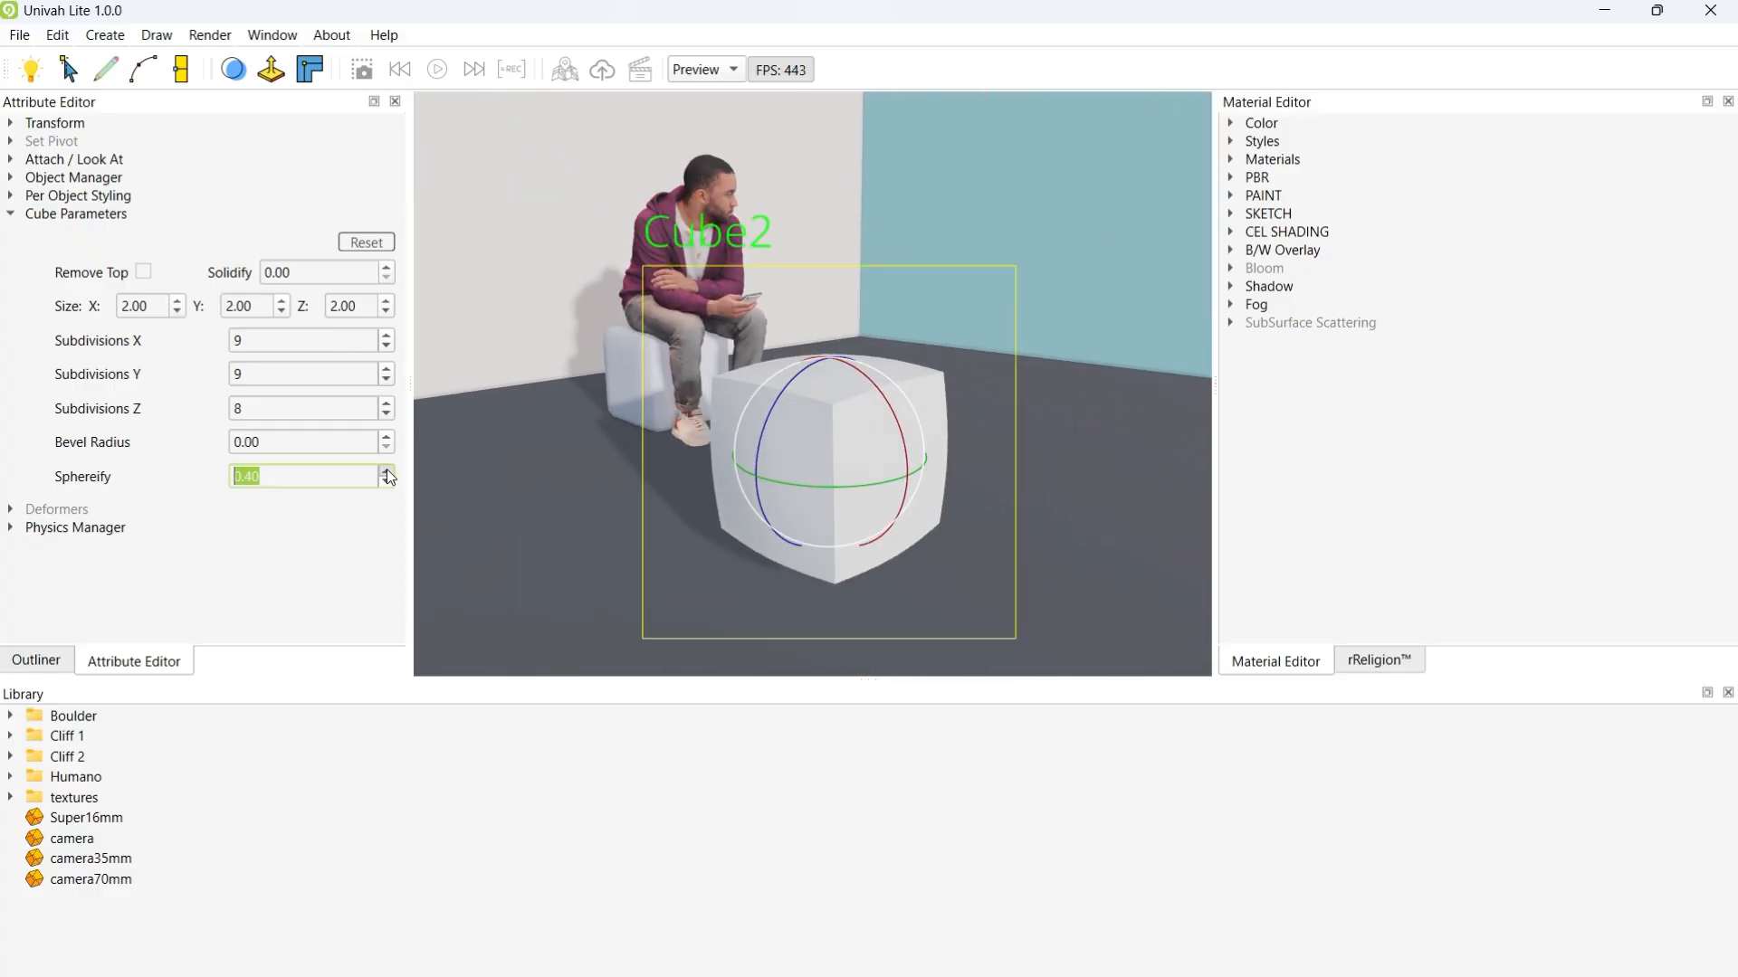
{"action": "left_click", "coordinate": [388, 470]}
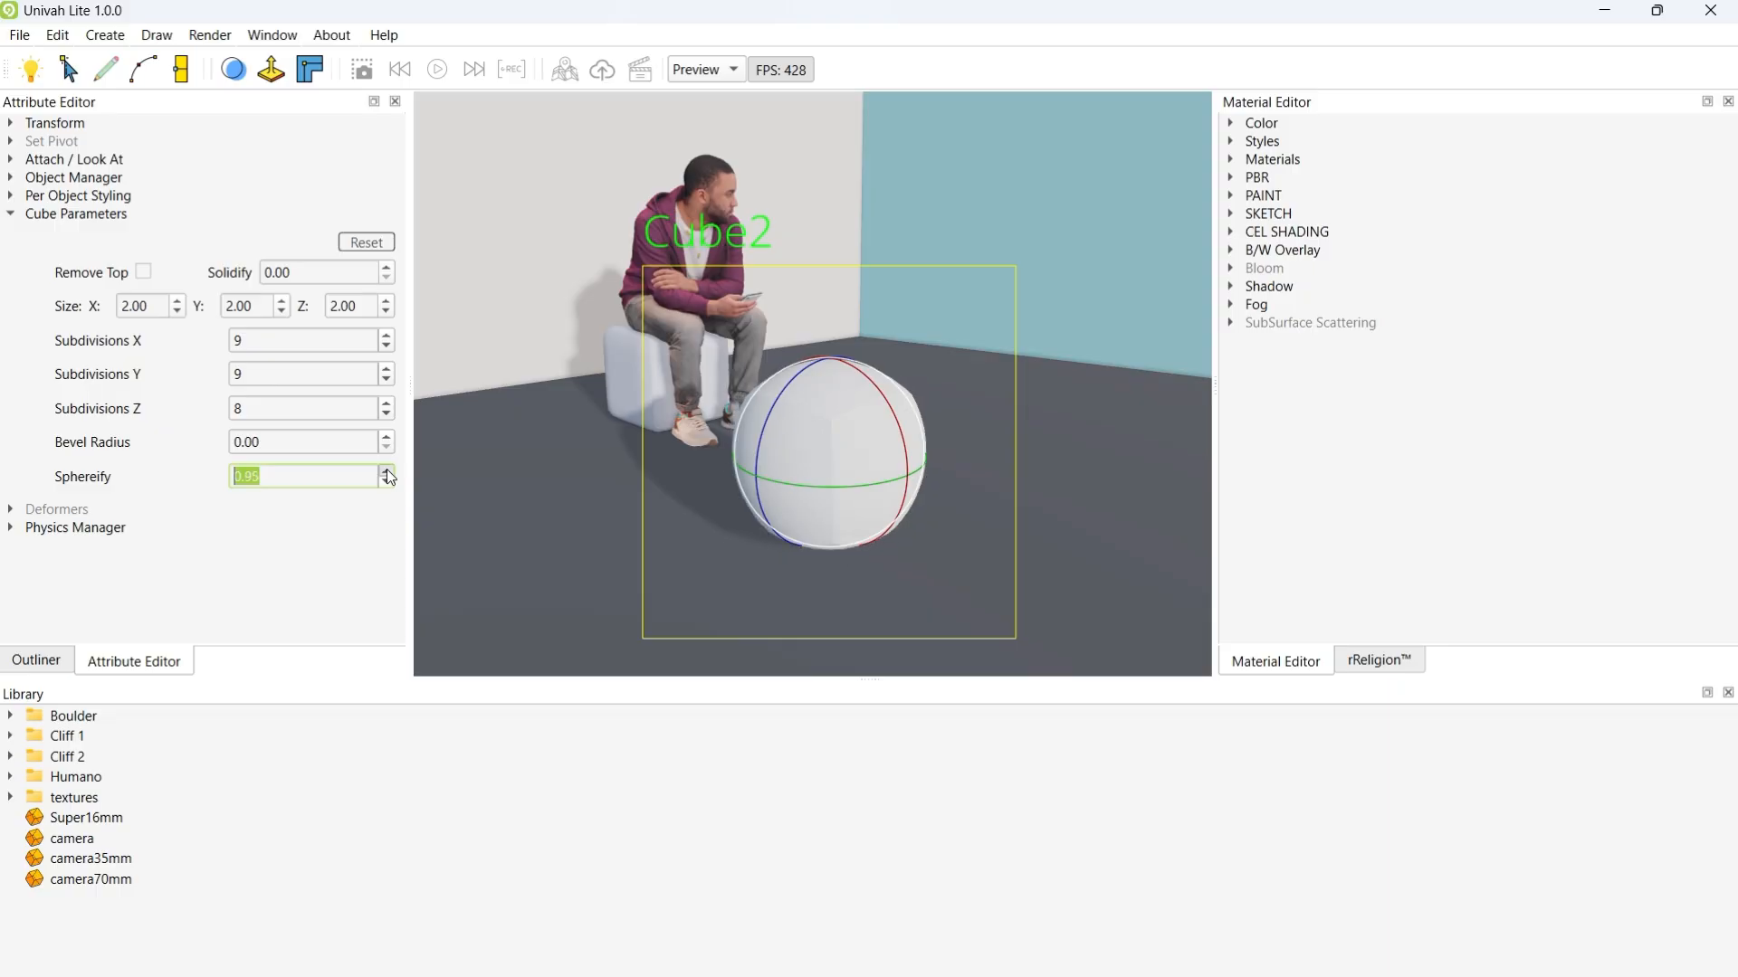
{"action": "mouse_move", "coordinate": [952, 446]}
{"action": "left_mouse_down", "text": "alt"}
{"action": "mouse_move", "coordinate": [645, 438]}
{"action": "mouse_move", "coordinate": [963, 447]}
{"action": "left_mouse_up", "text": "alt"}
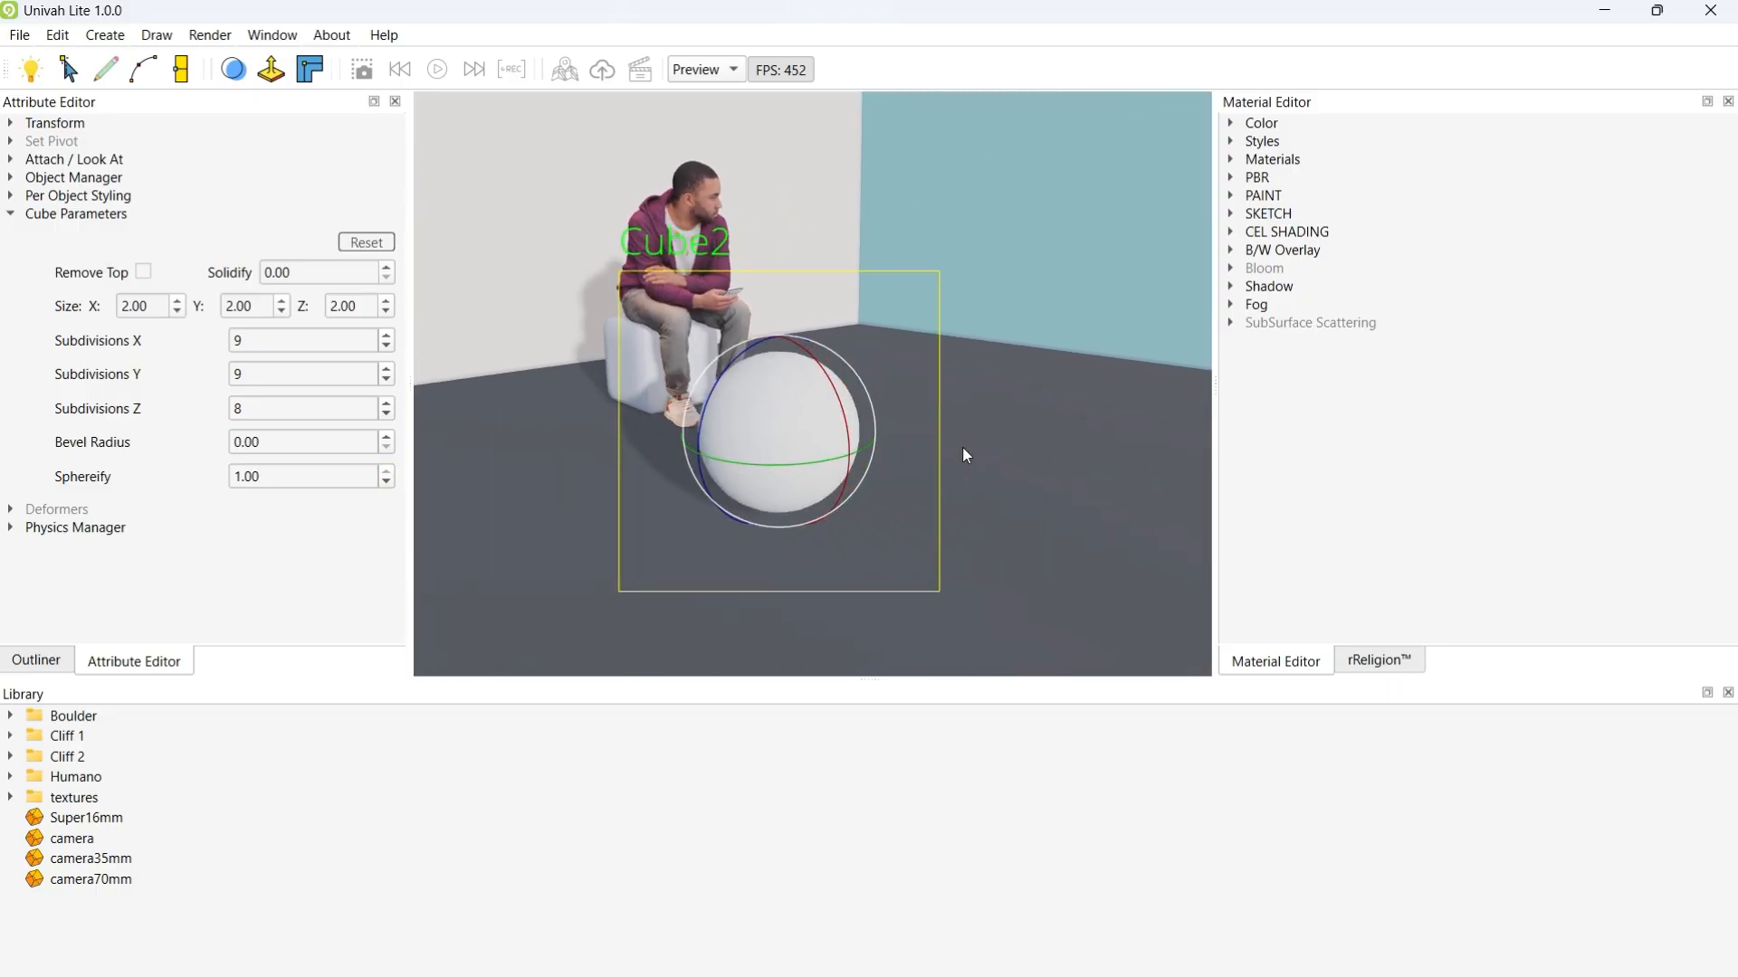
Step: Reset the cube's parameters and move it back near the grey wall, to the left of the seated man
{"action": "left_click", "coordinate": [368, 246]}
{"action": "left_click_drag", "start_coordinate": [992, 428], "coordinate": [967, 426], "text": "alt"}
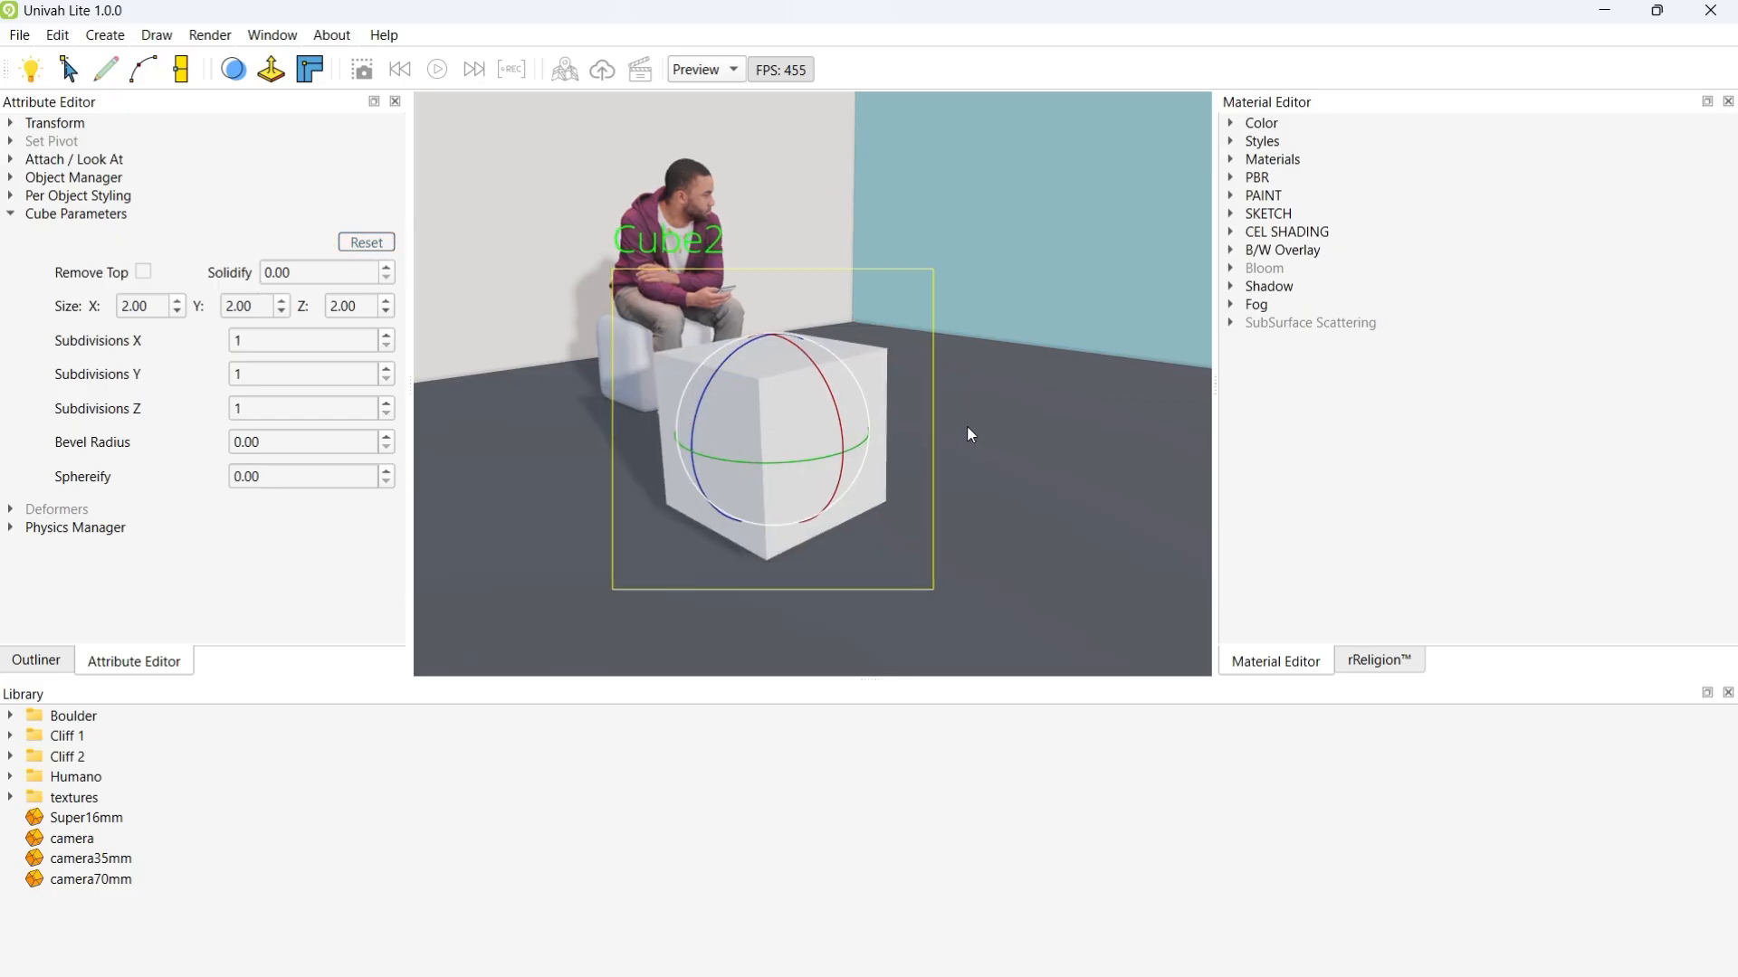
{"action": "right_click_drag", "start_coordinate": [967, 427], "coordinate": [909, 420], "text": "alt"}
{"action": "middle_click_drag", "start_coordinate": [880, 371], "coordinate": [887, 422], "text": "alt"}
{"action": "key", "text": "w"}
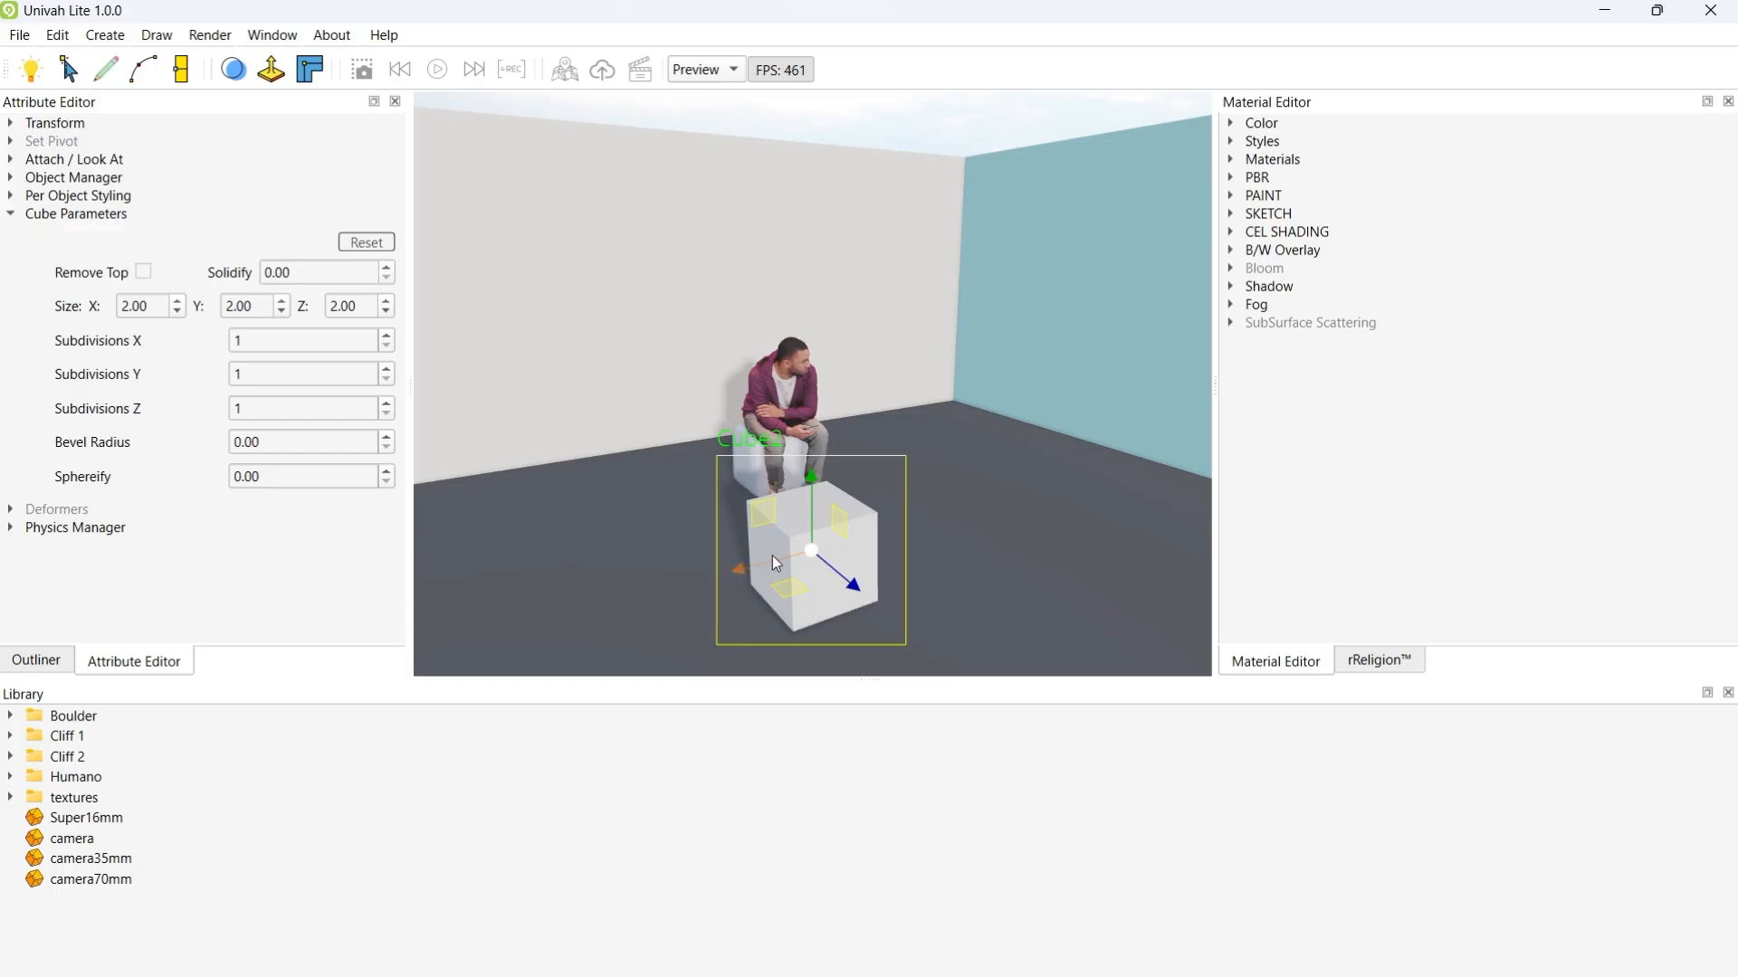
{"action": "left_click_drag", "start_coordinate": [774, 563], "coordinate": [554, 482]}
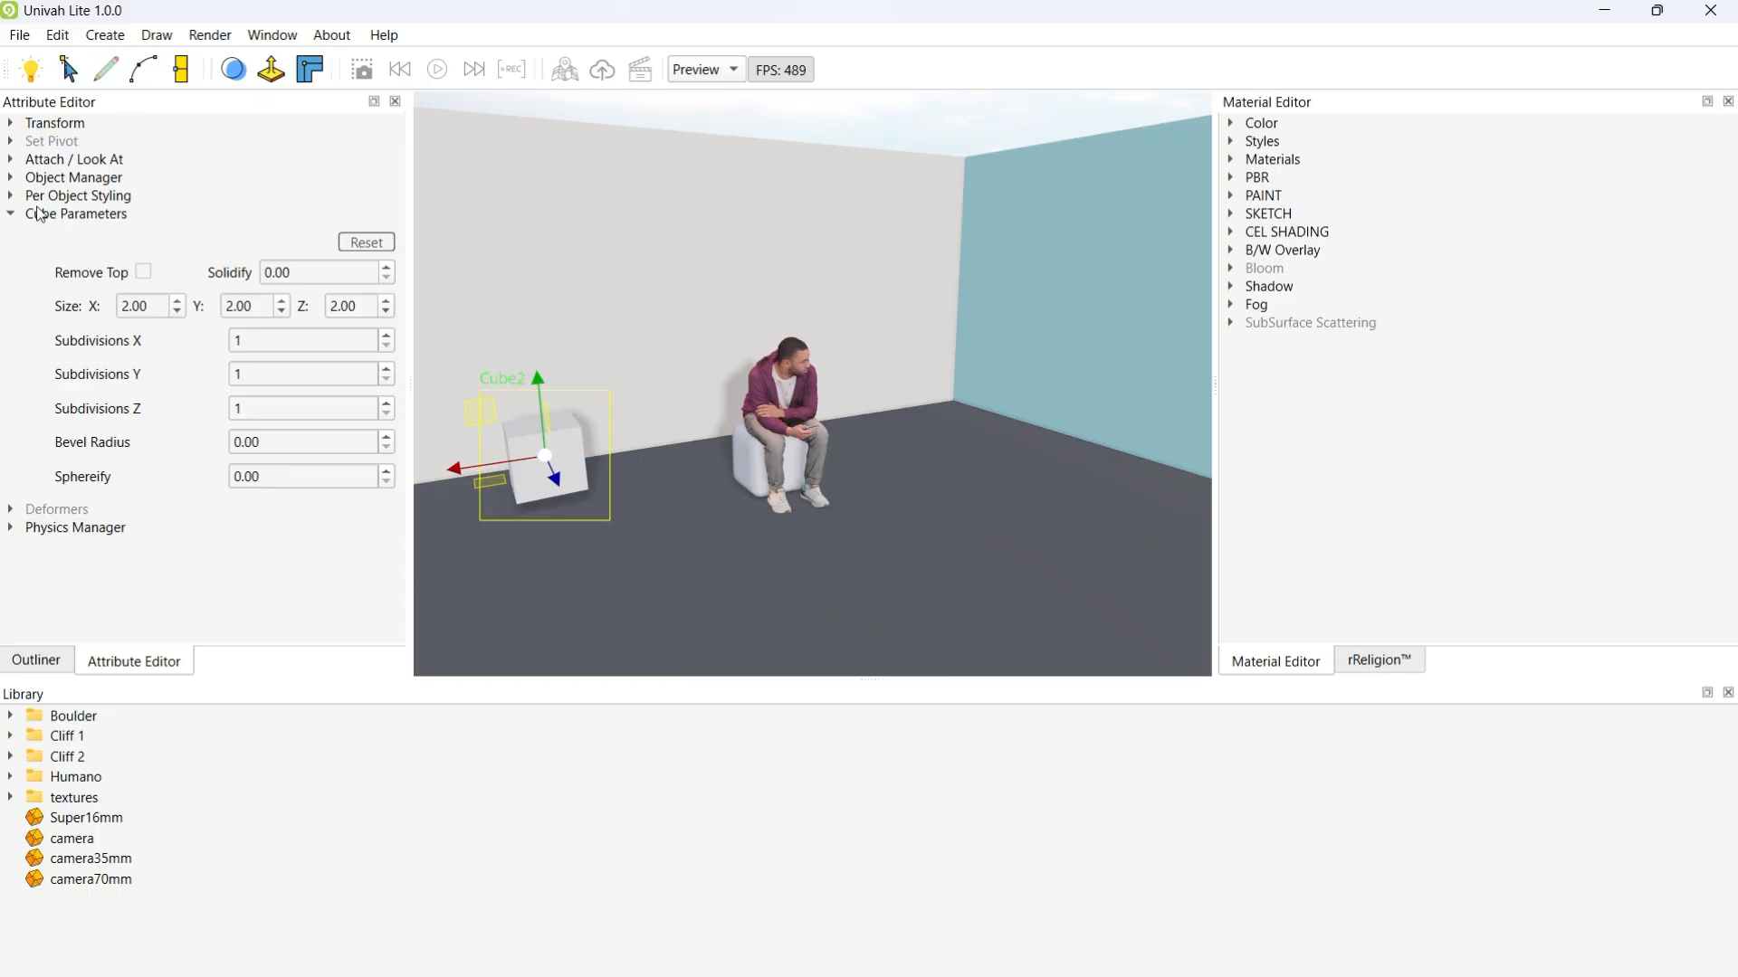
Step: Create a sphere primitive and move it forward in front of the seated man
{"action": "left_click", "coordinate": [11, 214]}
{"action": "left_click", "coordinate": [24, 664]}
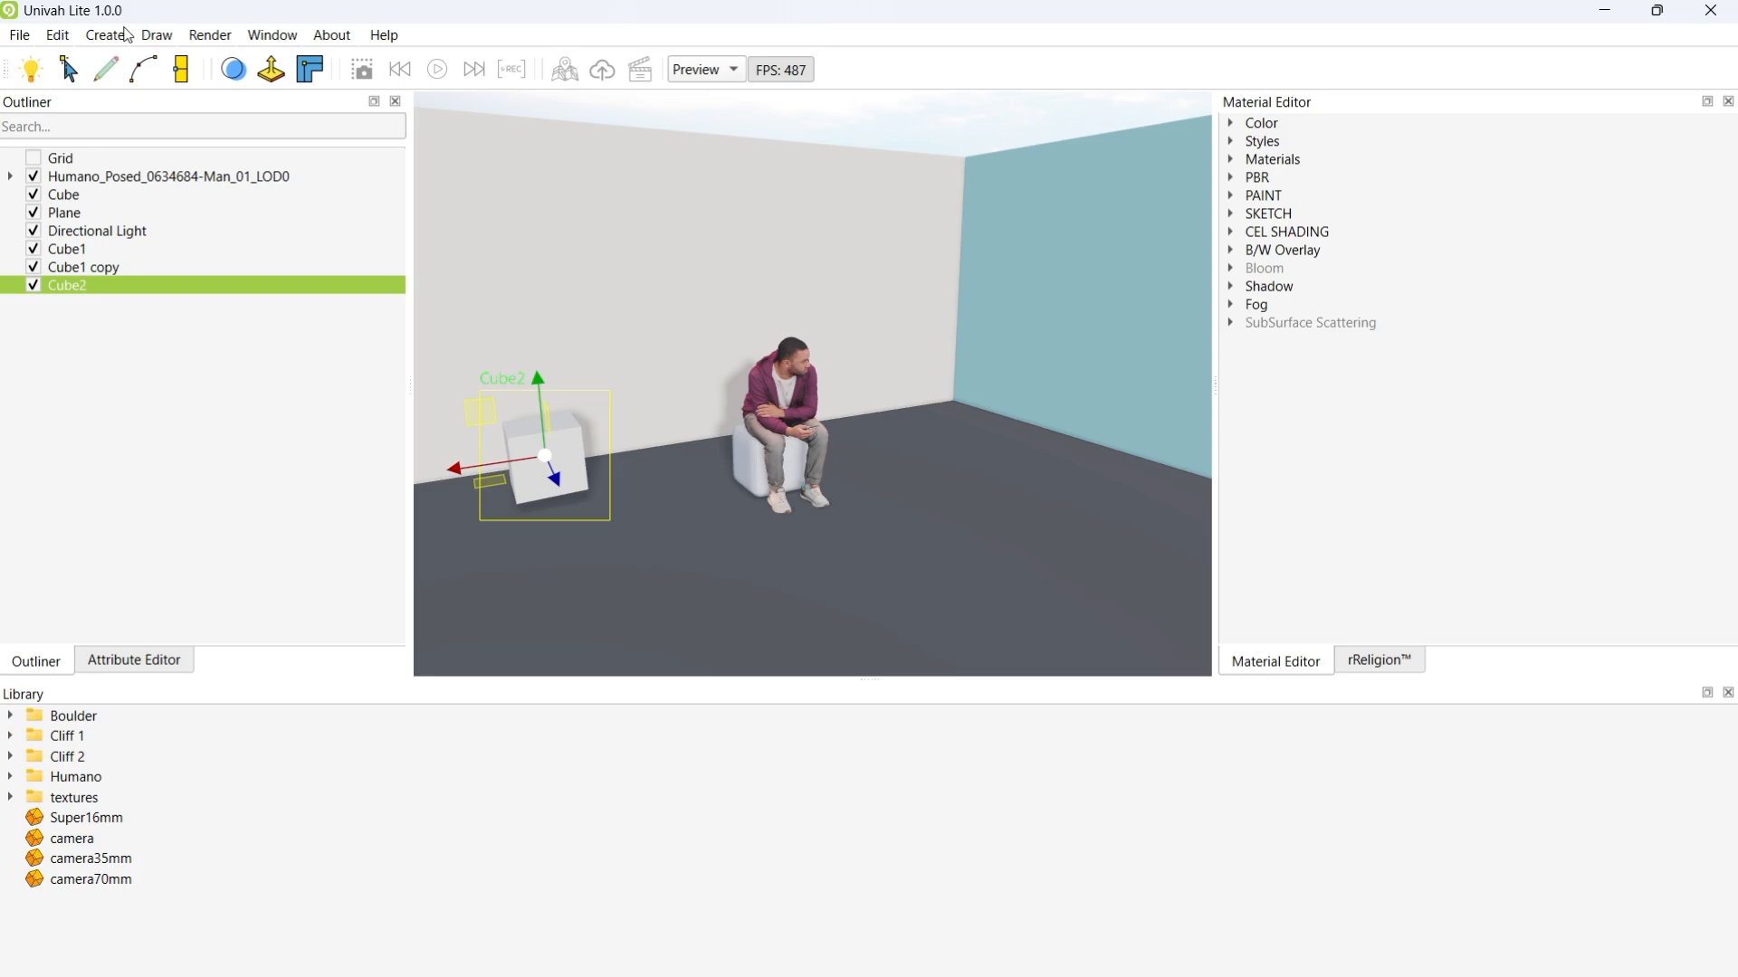
{"action": "left_click", "coordinate": [127, 35]}
{"action": "mouse_move", "coordinate": [192, 65]}
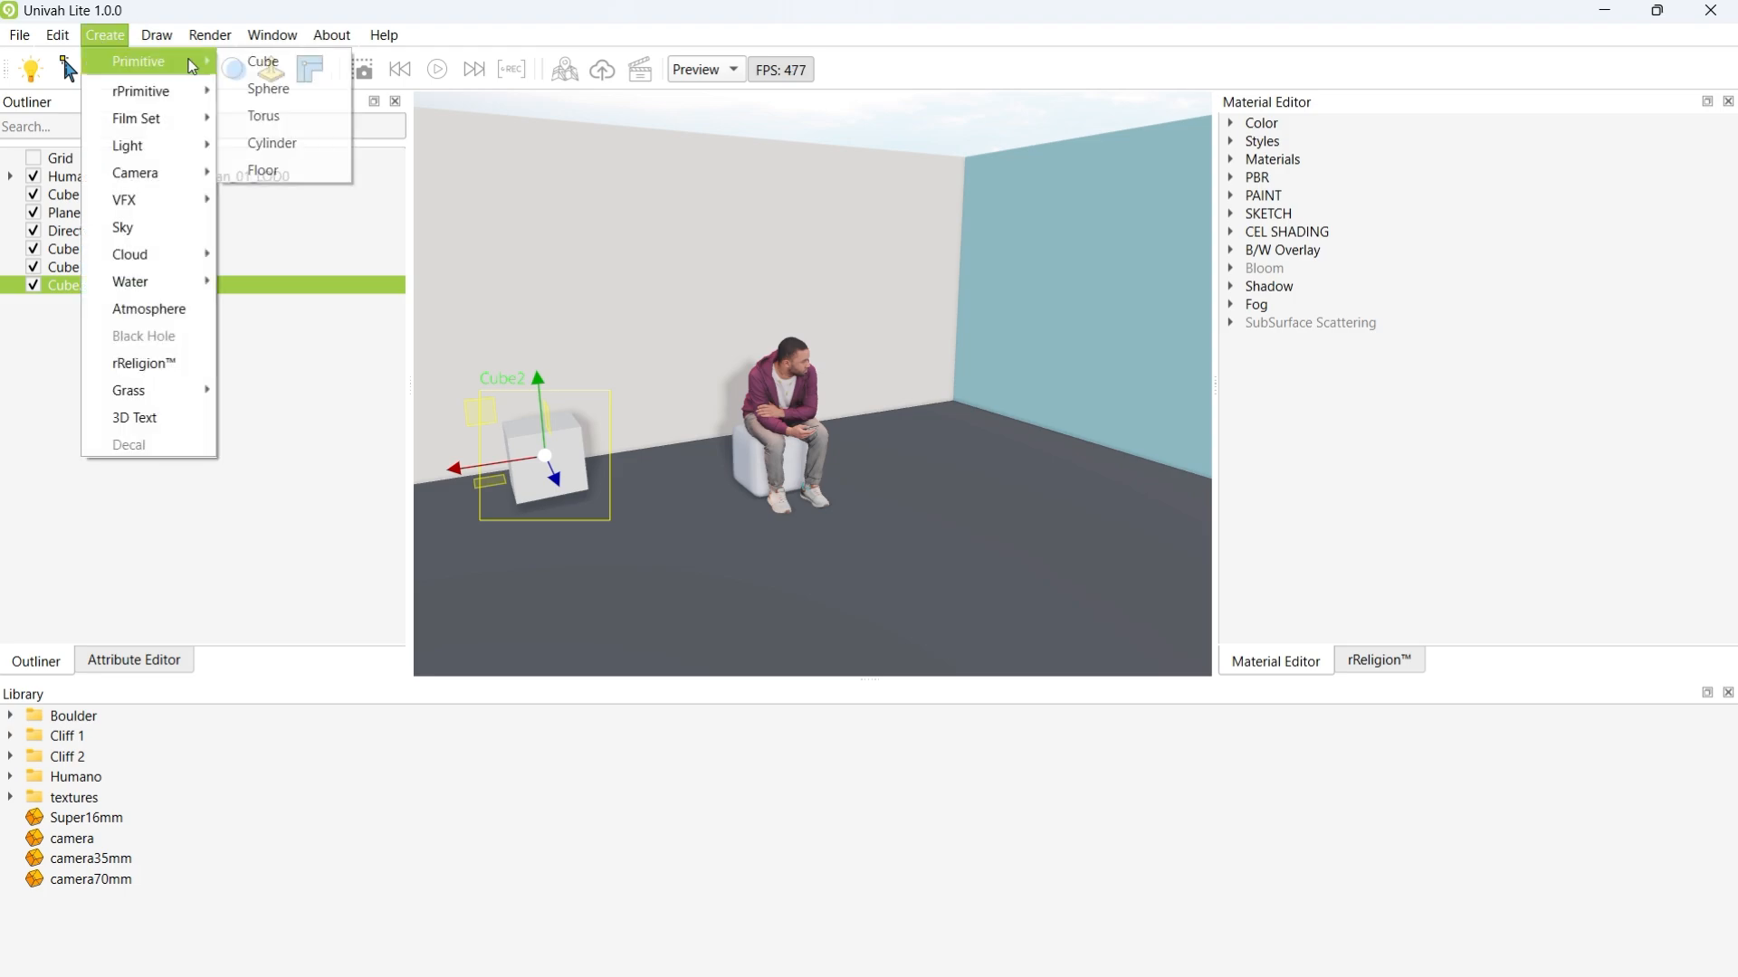
{"action": "left_click", "coordinate": [272, 89]}
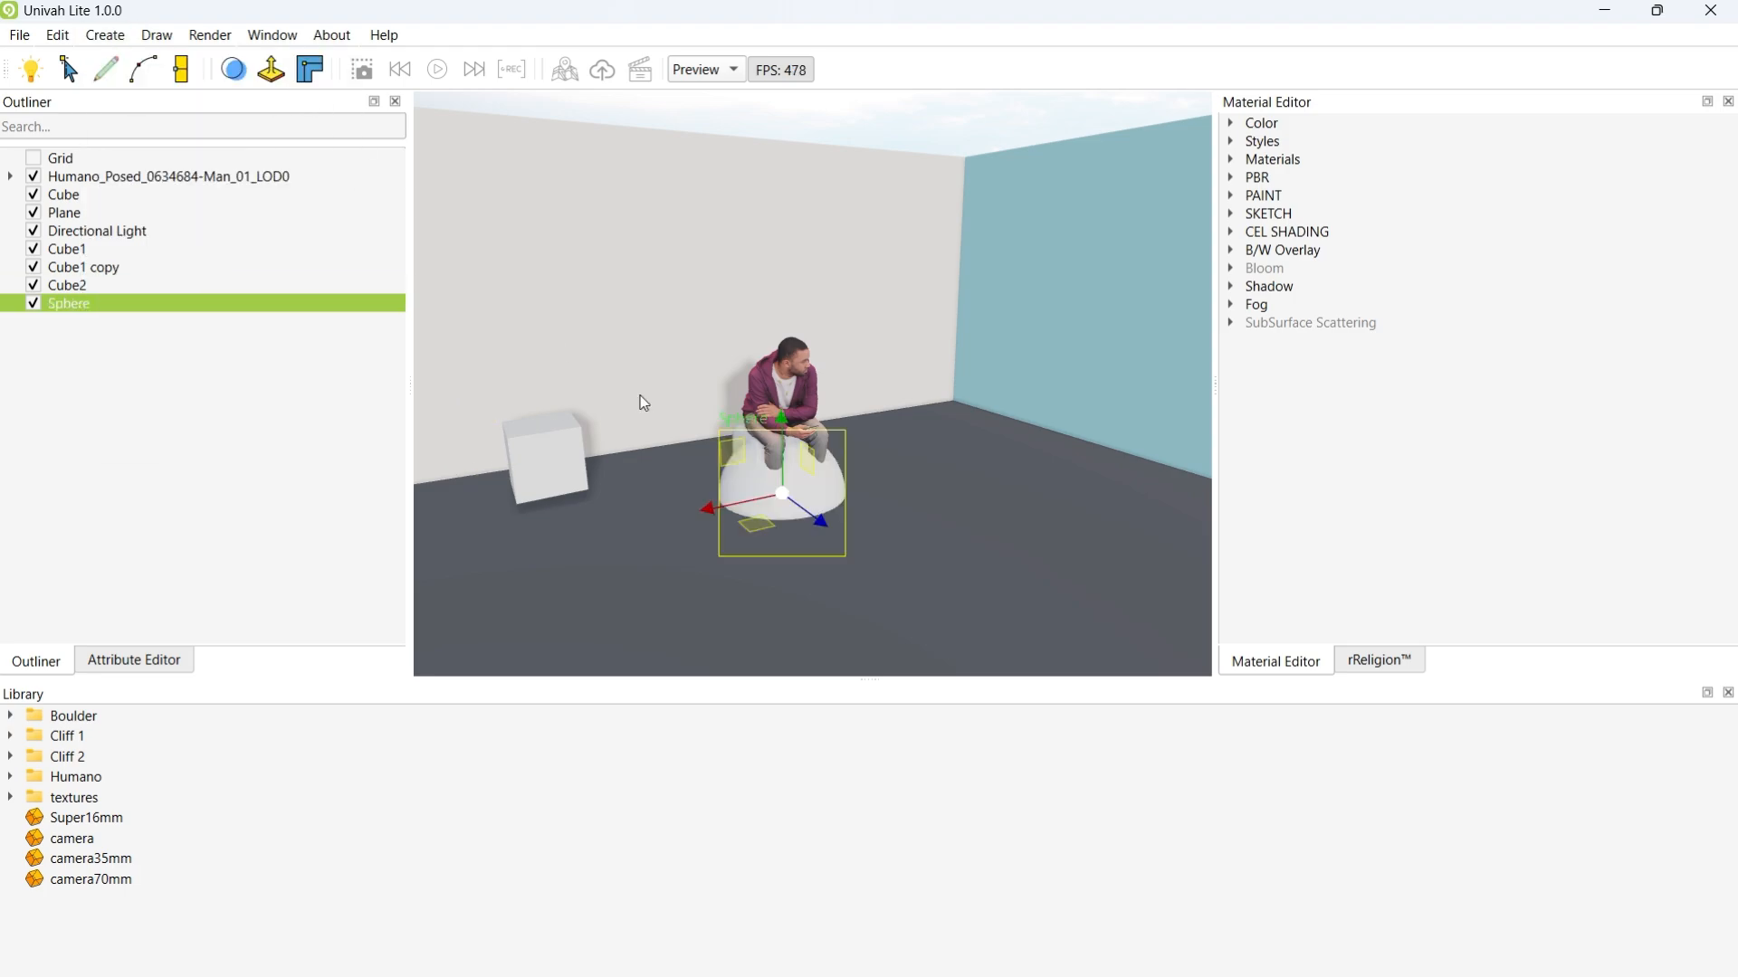
{"action": "left_click_drag", "start_coordinate": [833, 547], "coordinate": [751, 450]}
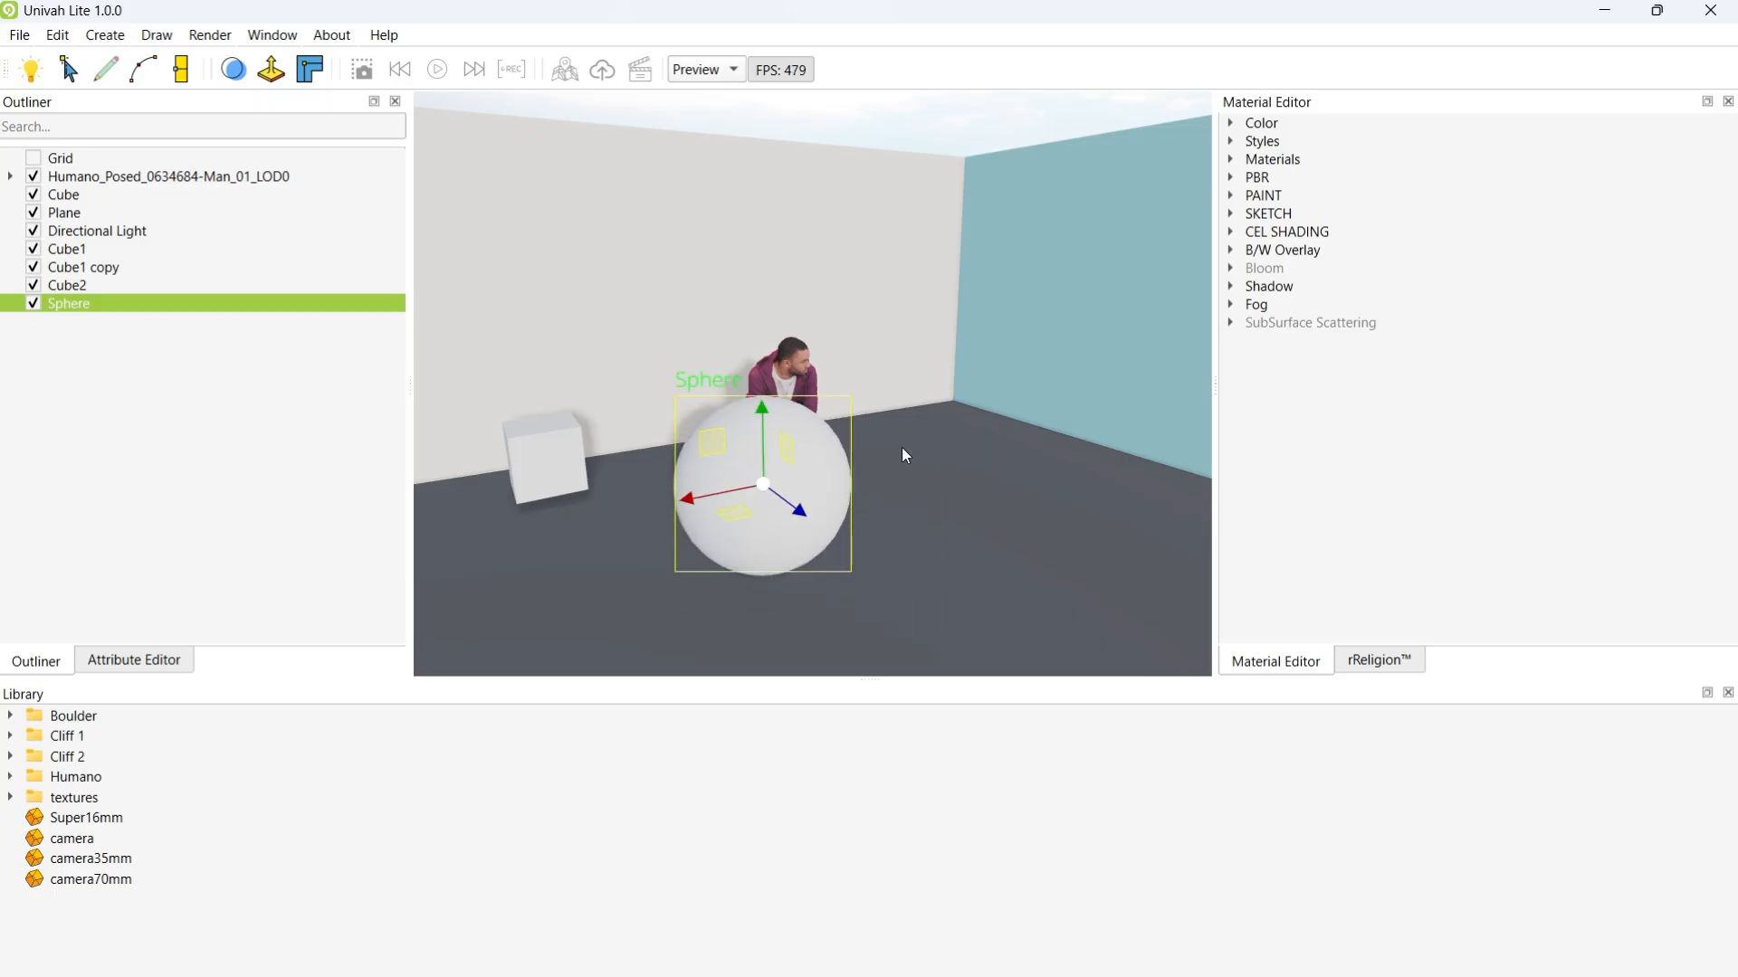
Step: Open the new sphere's parameters for editing
{"action": "scroll", "coordinate": [855, 419], "scroll_direction": "up", "scroll_amount": 4}
{"action": "scroll", "coordinate": [847, 416], "scroll_direction": "down", "scroll_amount": 1}
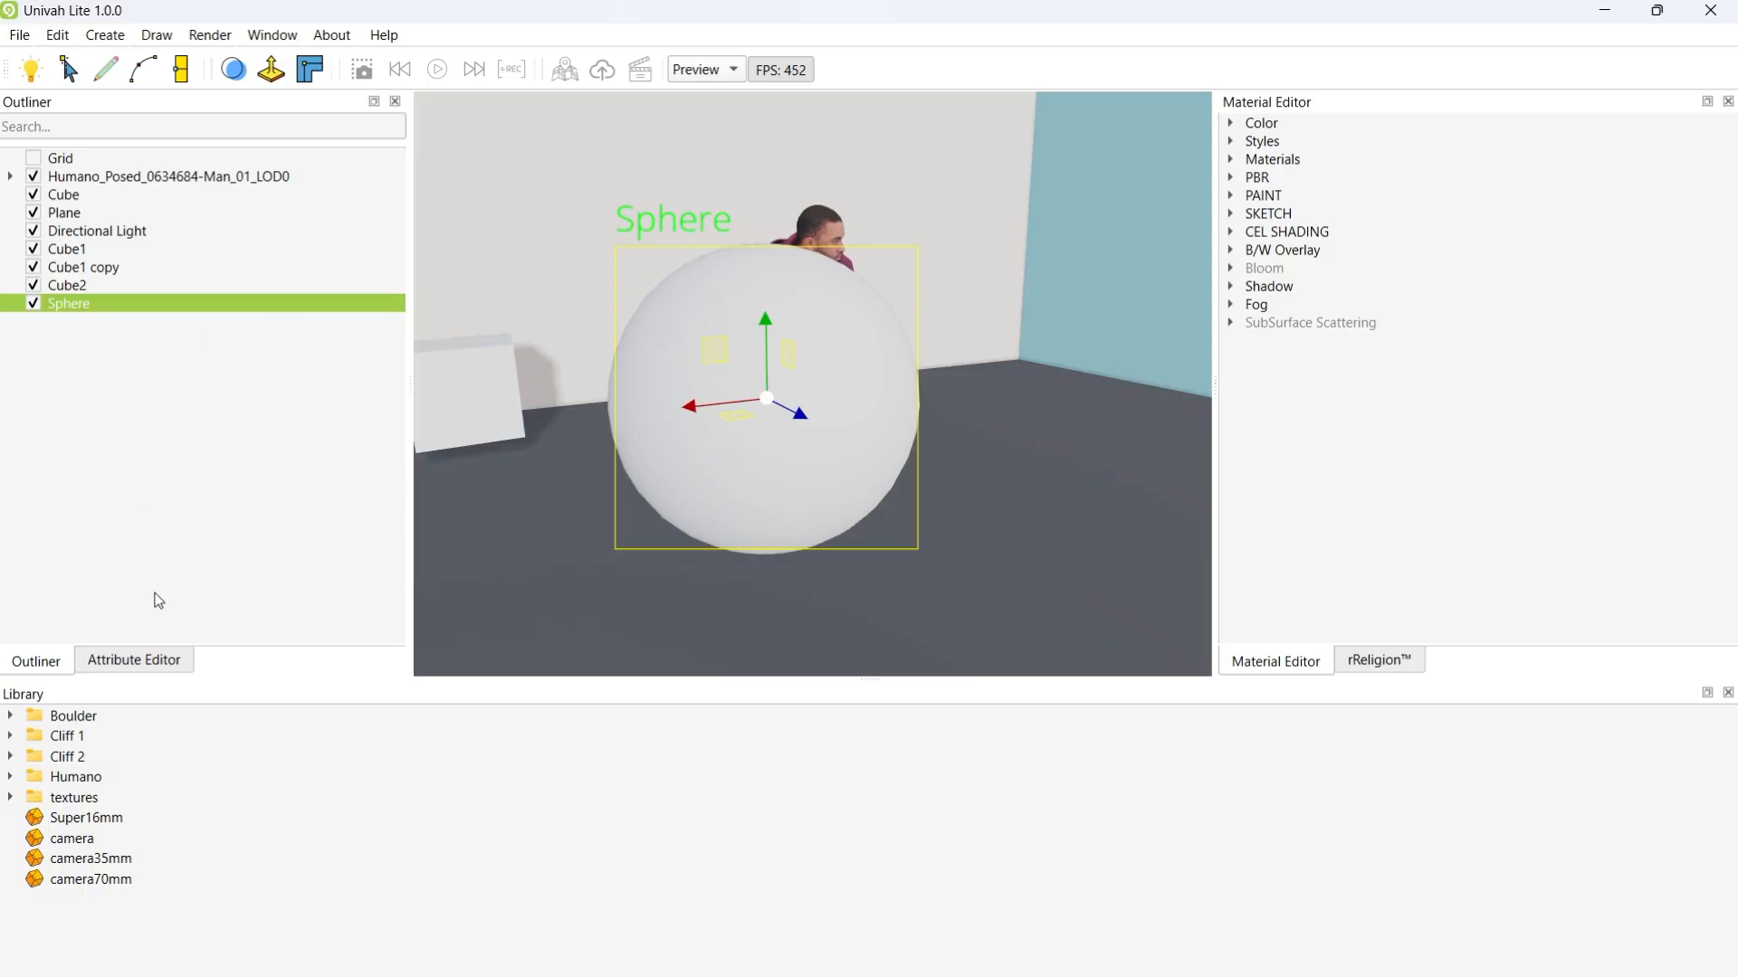
{"action": "left_click", "coordinate": [134, 660]}
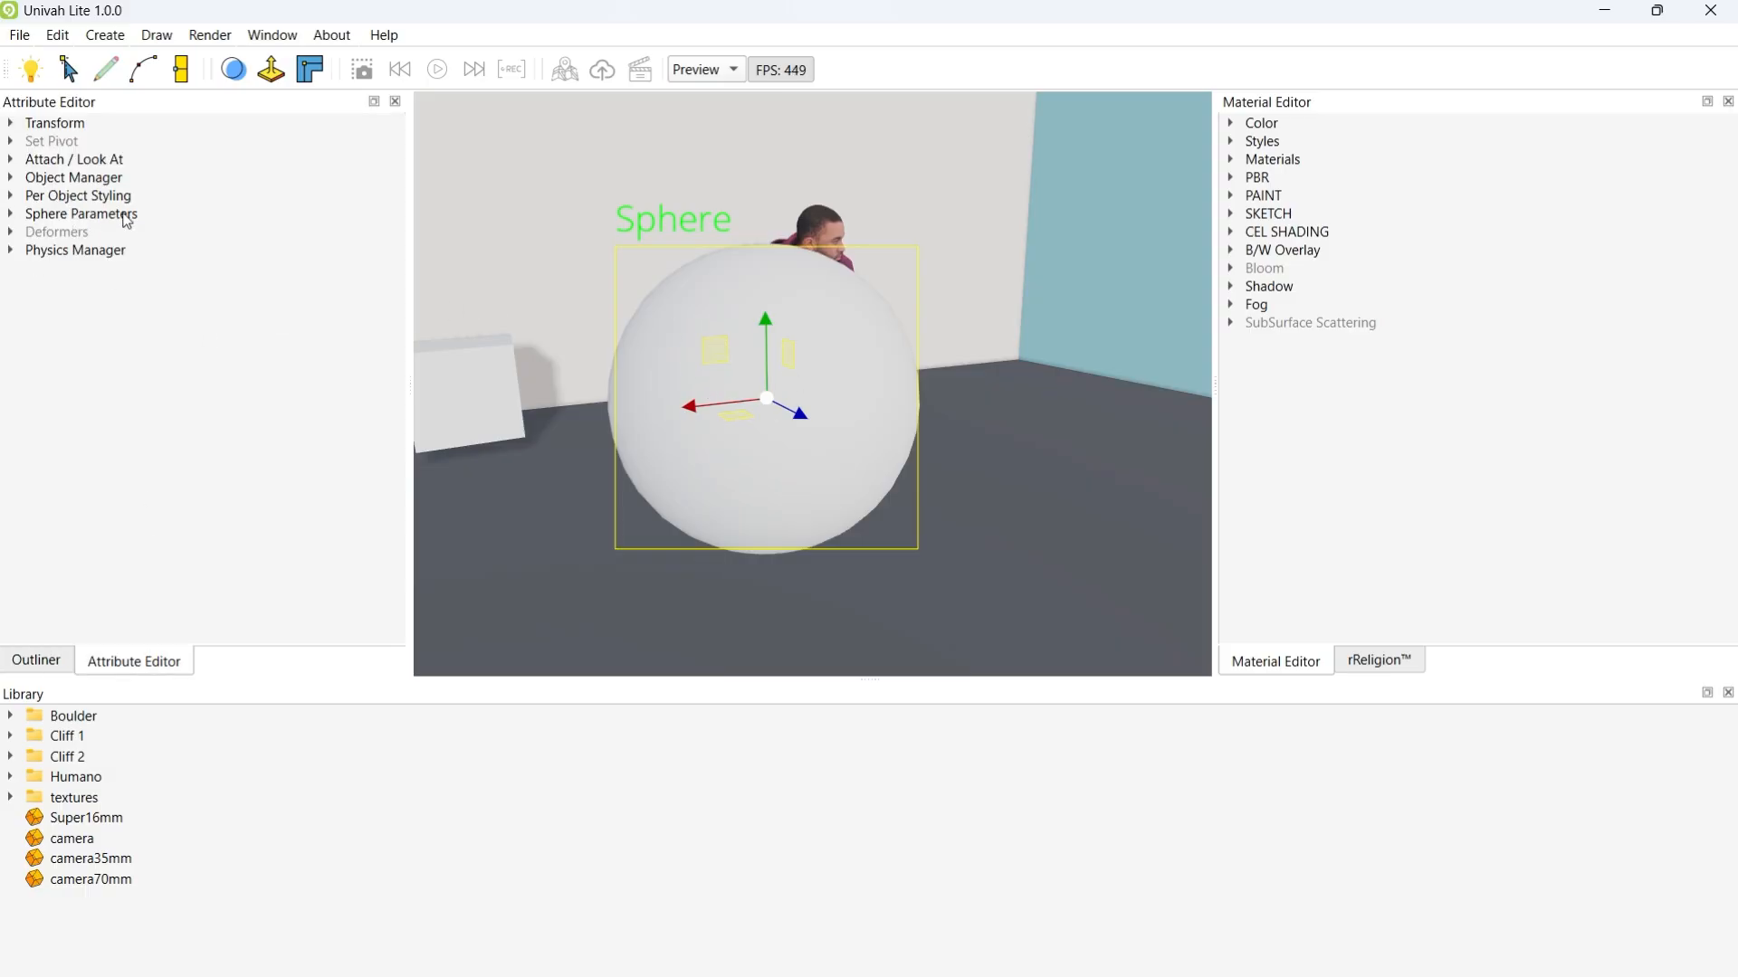
{"action": "left_click", "coordinate": [10, 215]}
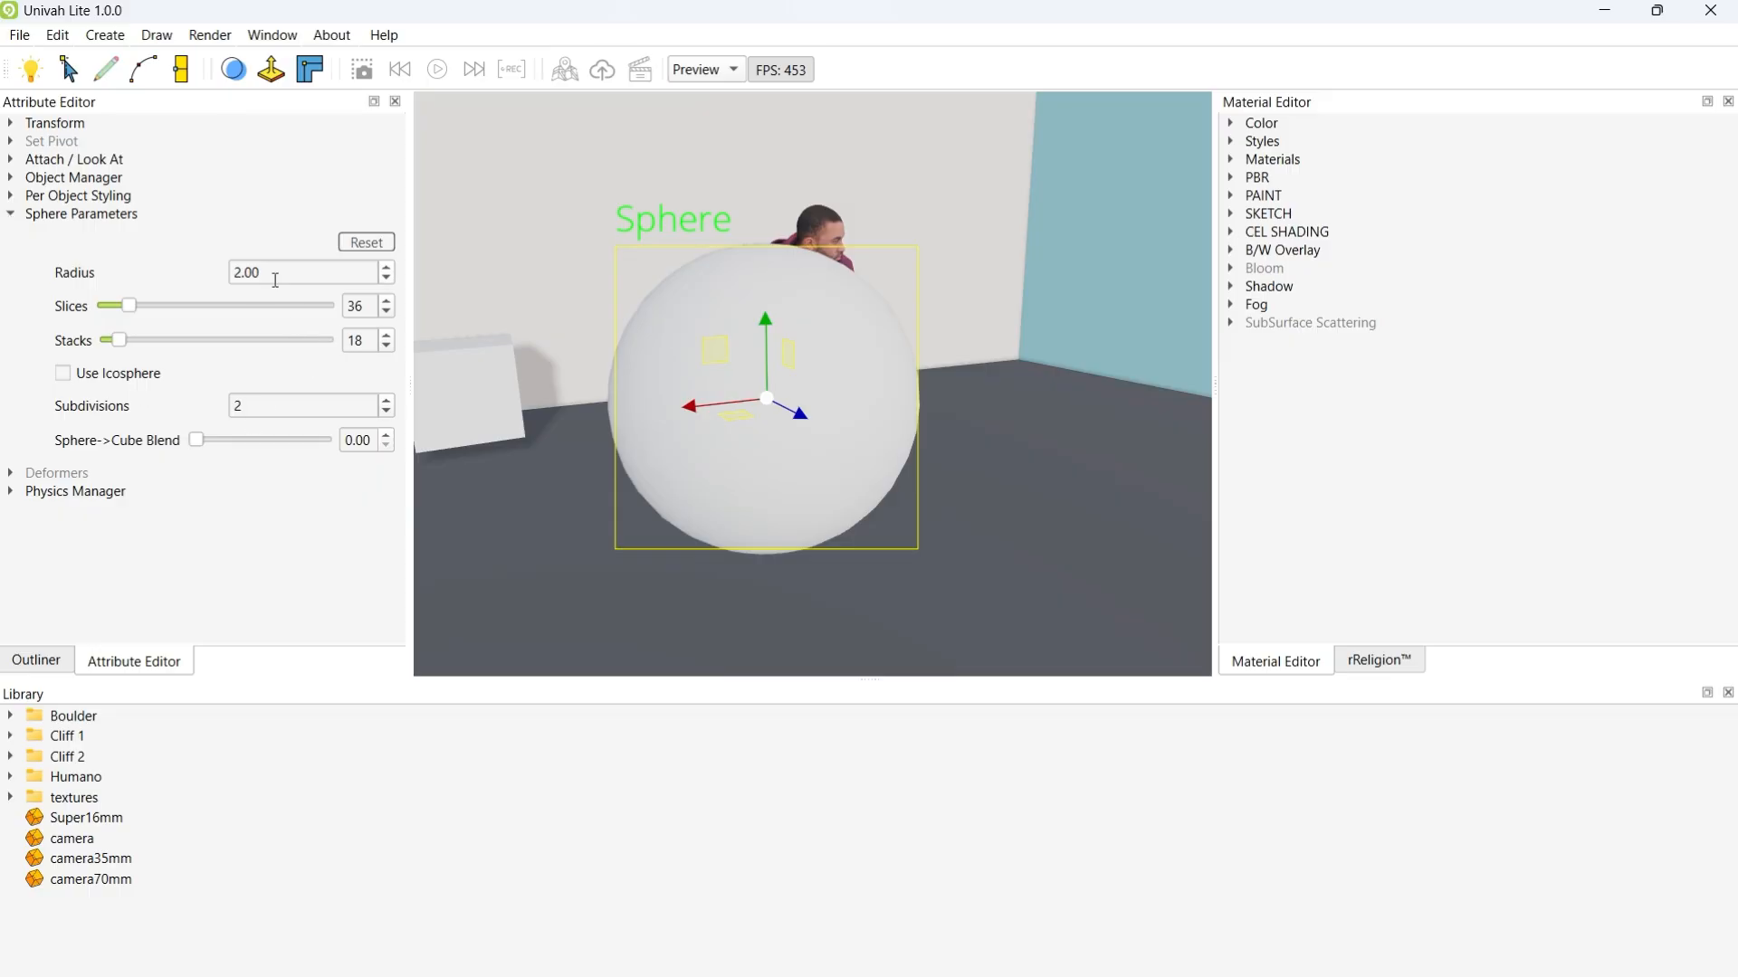
Step: Try sphere radii of 2.90 and 1.80, and reset the sphere's parameters
{"action": "left_click", "coordinate": [385, 268]}
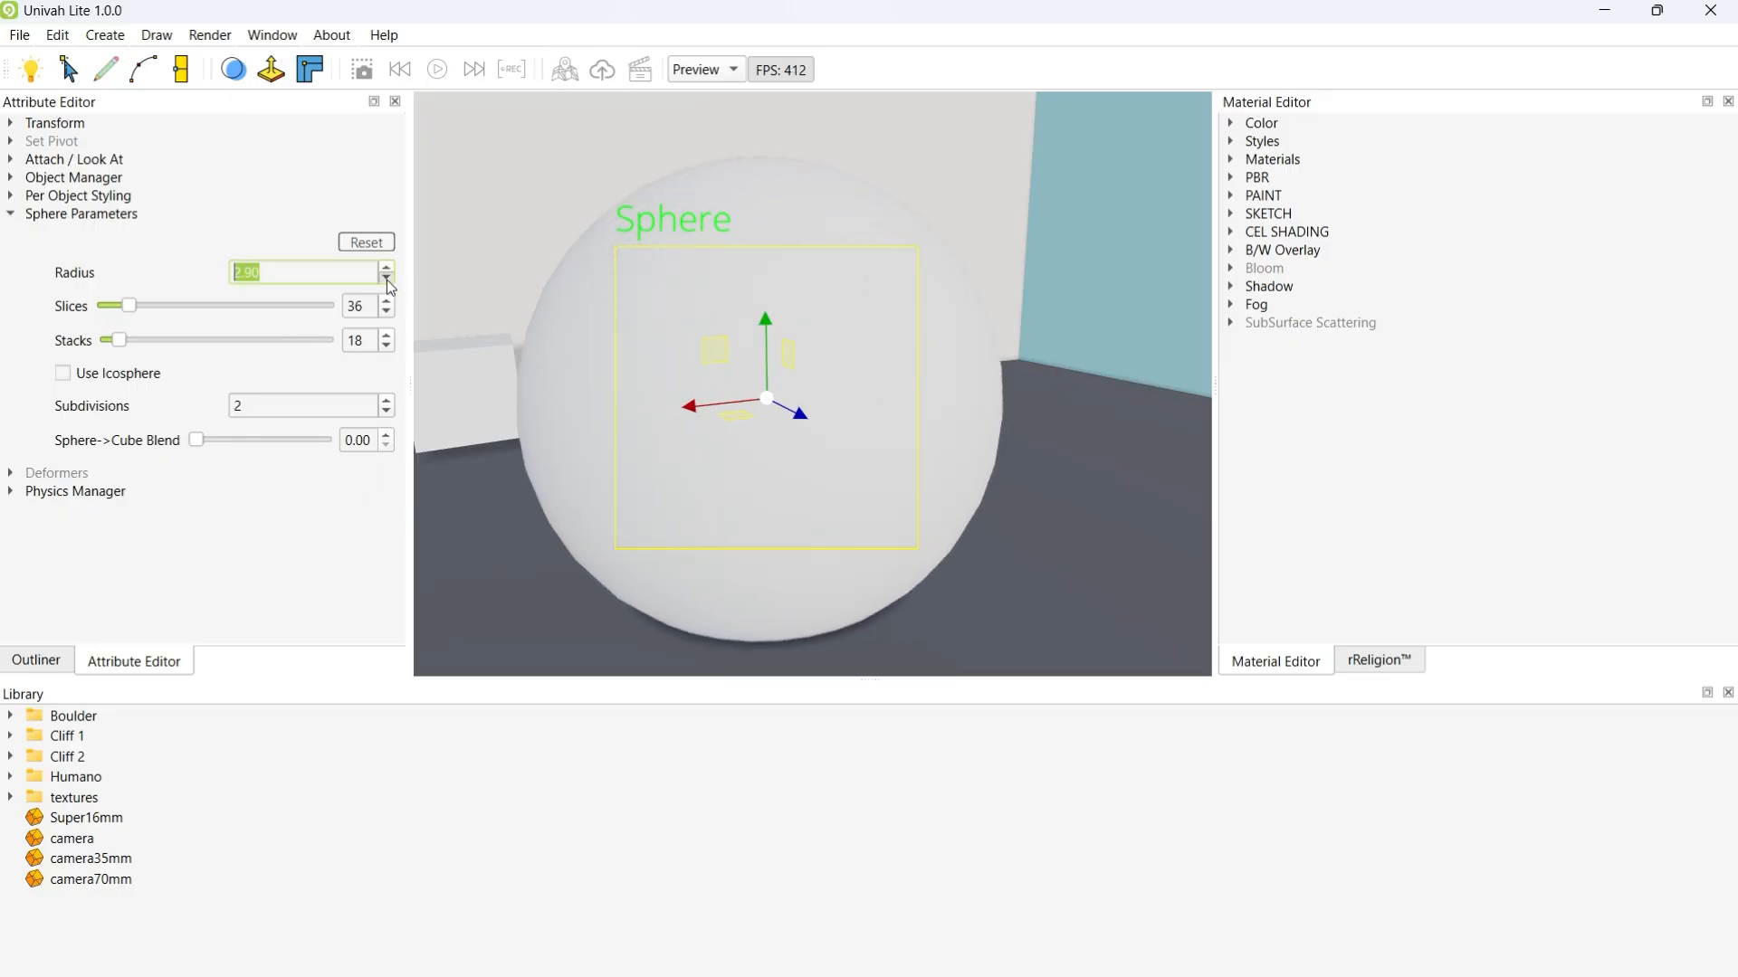
{"action": "left_click", "coordinate": [388, 279]}
{"action": "left_click", "coordinate": [388, 279]}
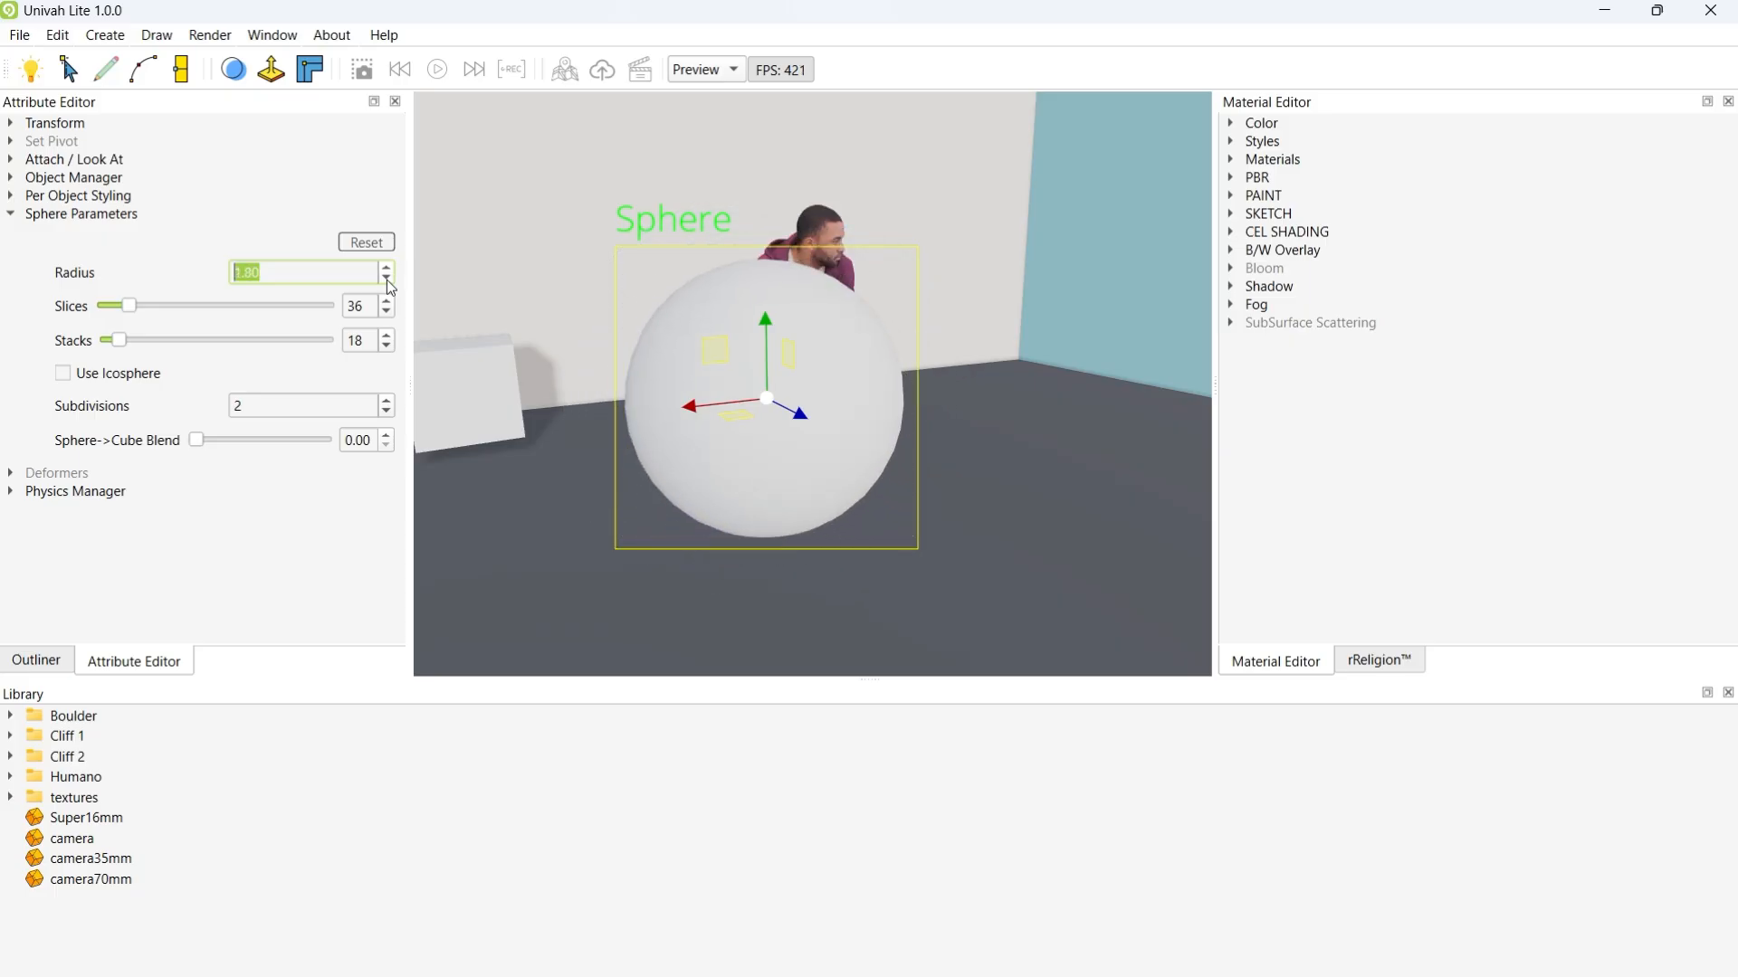
{"action": "left_click", "coordinate": [374, 255]}
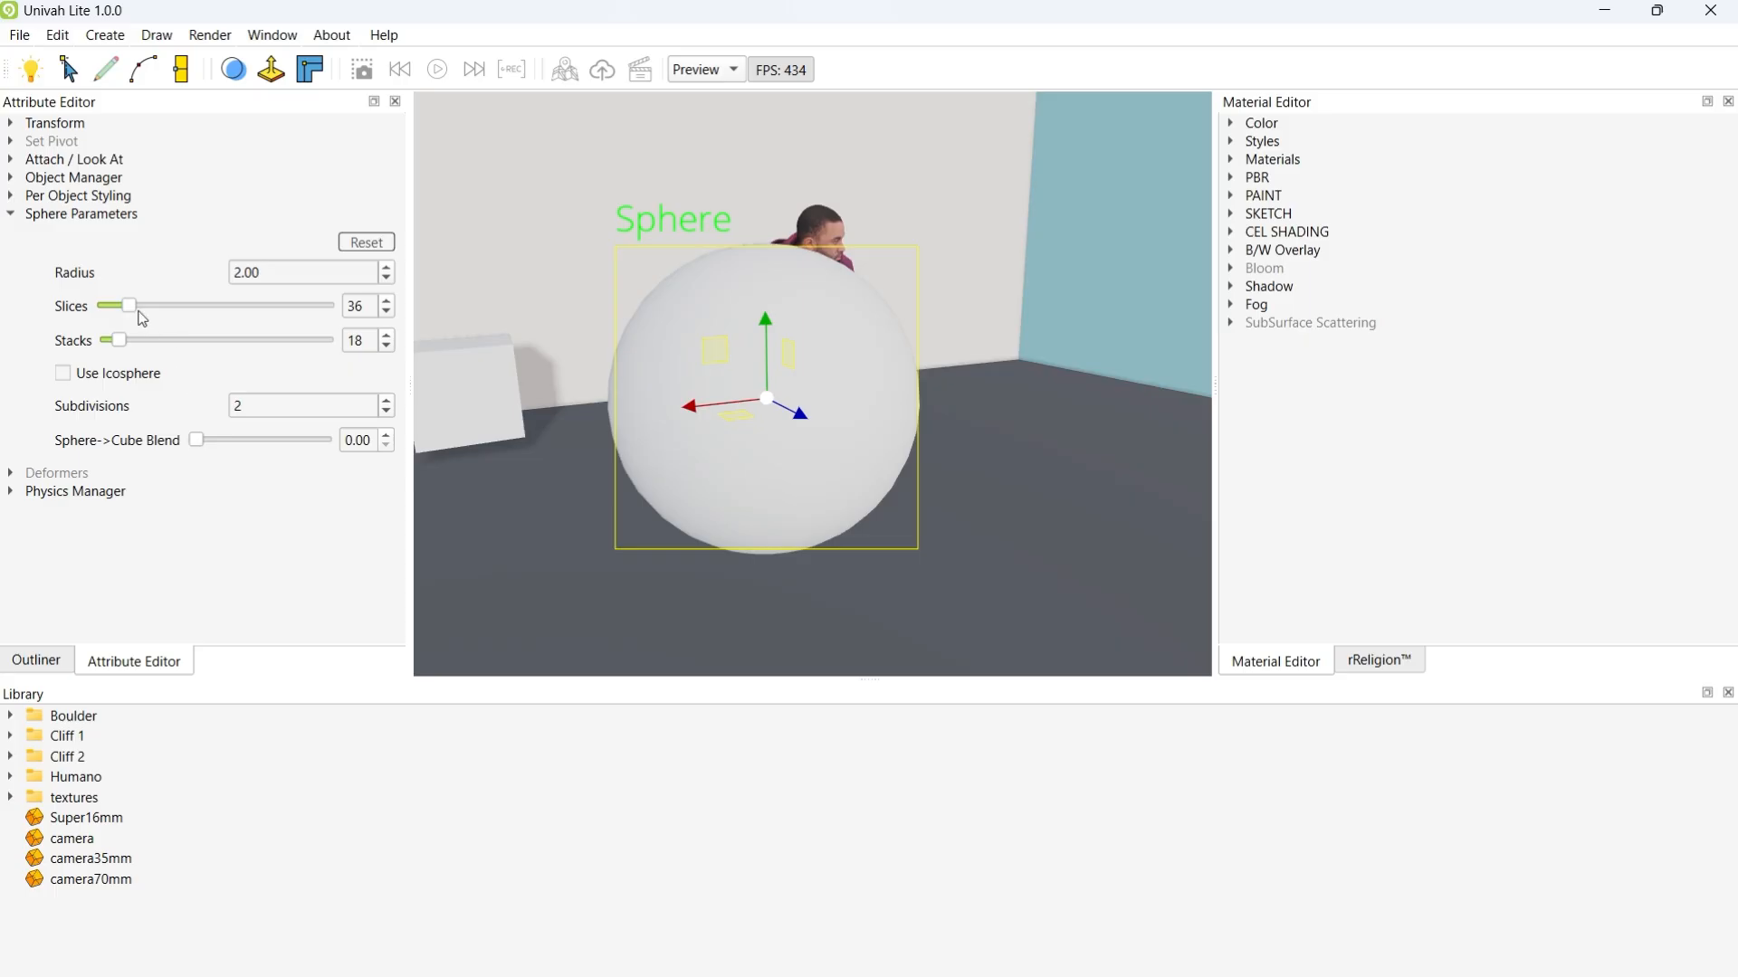
Step: Reduce the sphere's Slices to 3 and inspect the resulting shape from several angles
{"action": "left_click_drag", "start_coordinate": [128, 310], "coordinate": [88, 311]}
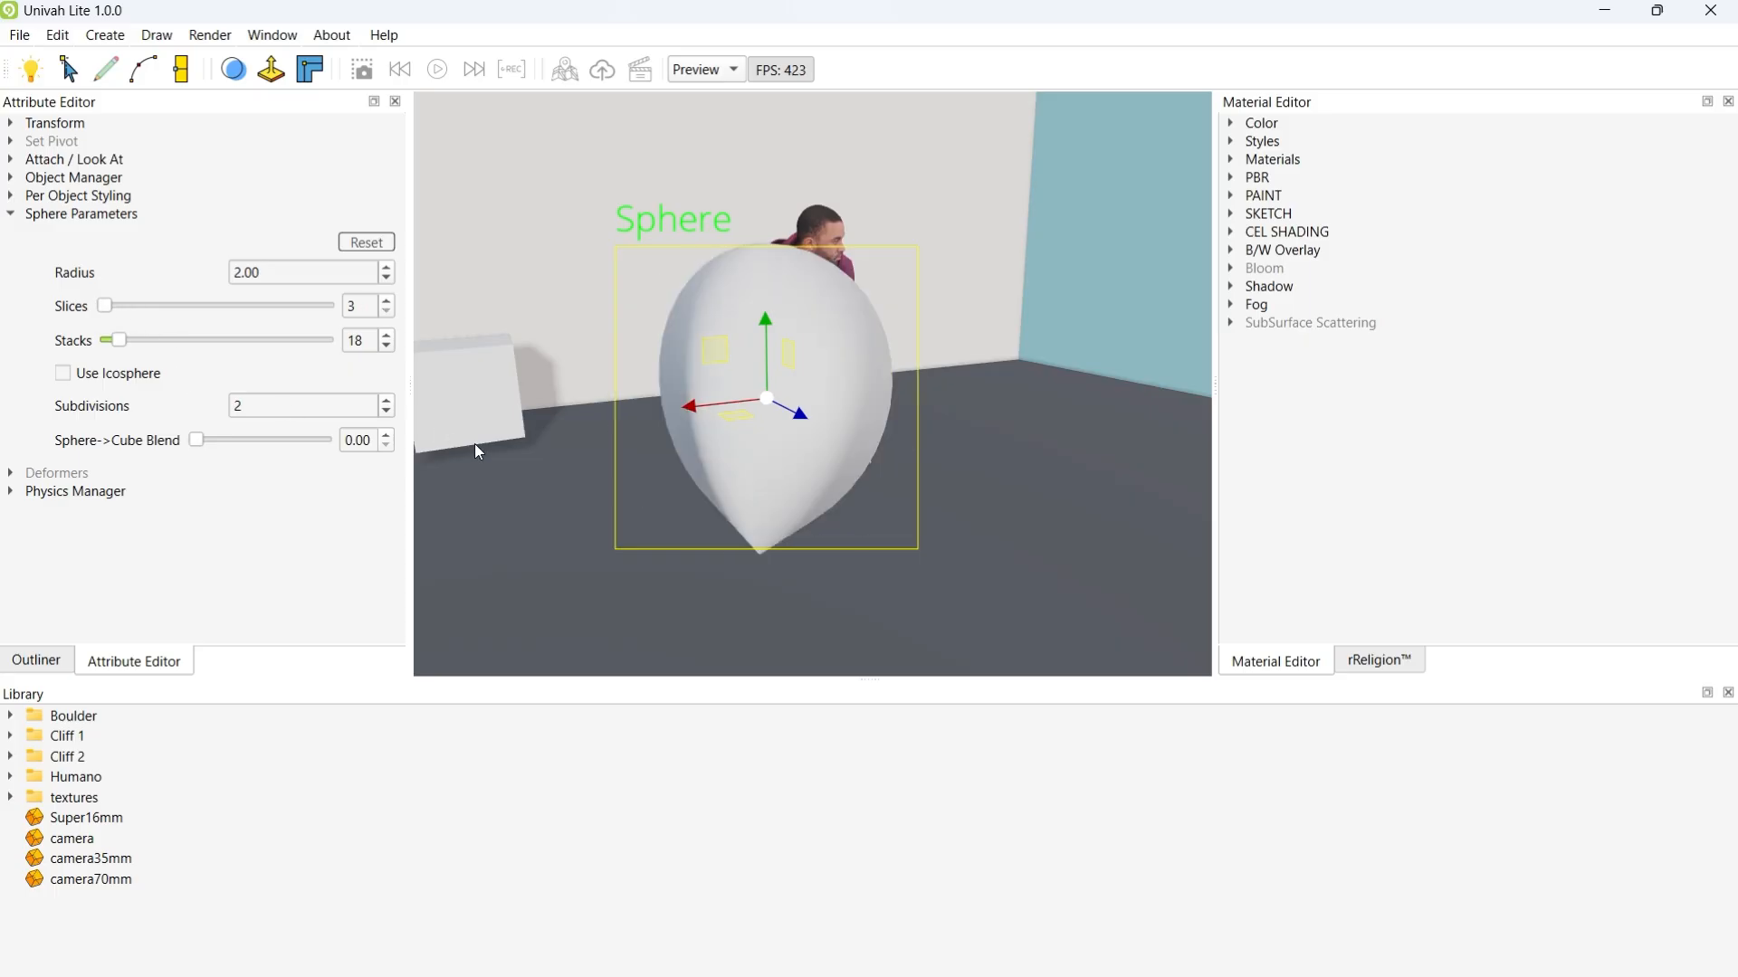
{"action": "left_click_drag", "start_coordinate": [475, 445], "coordinate": [808, 438], "text": "alt"}
{"action": "middle_click_drag", "start_coordinate": [588, 440], "coordinate": [817, 440], "text": "alt"}
{"action": "left_click_drag", "start_coordinate": [817, 440], "coordinate": [563, 433], "text": "alt"}
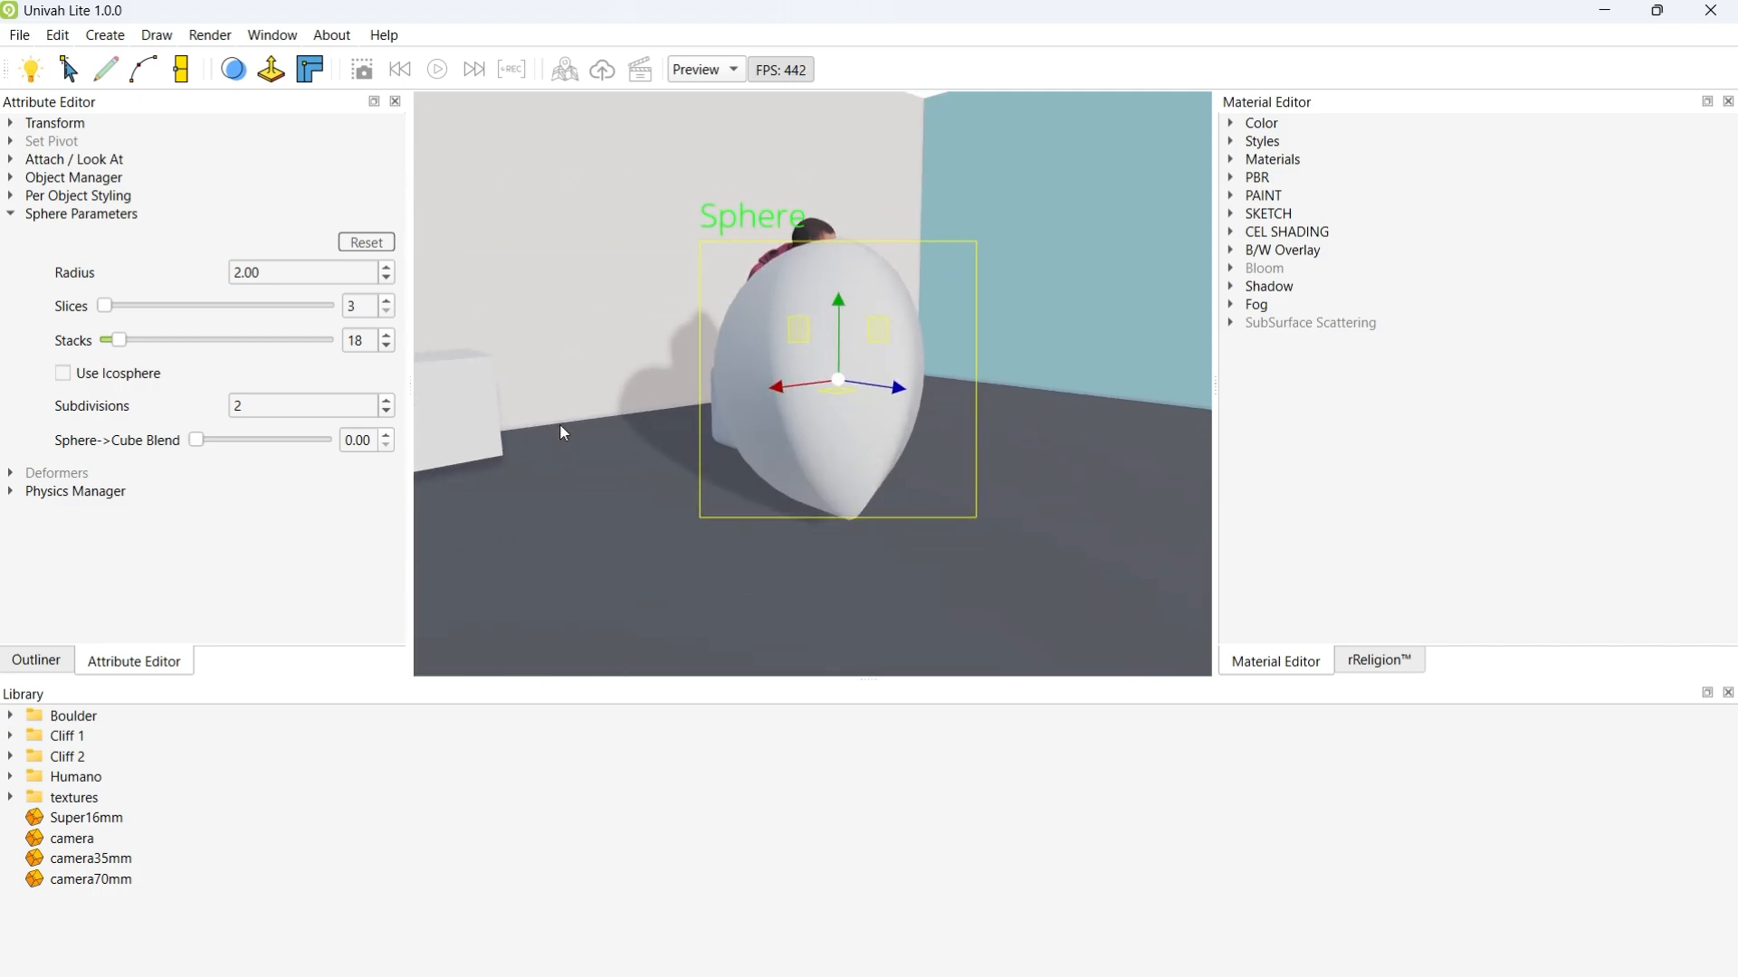
Step: Raise the sphere's Slices step by step to 20 and view the smoother shape
{"action": "left_click", "coordinate": [387, 301]}
{"action": "left_click", "coordinate": [388, 301]}
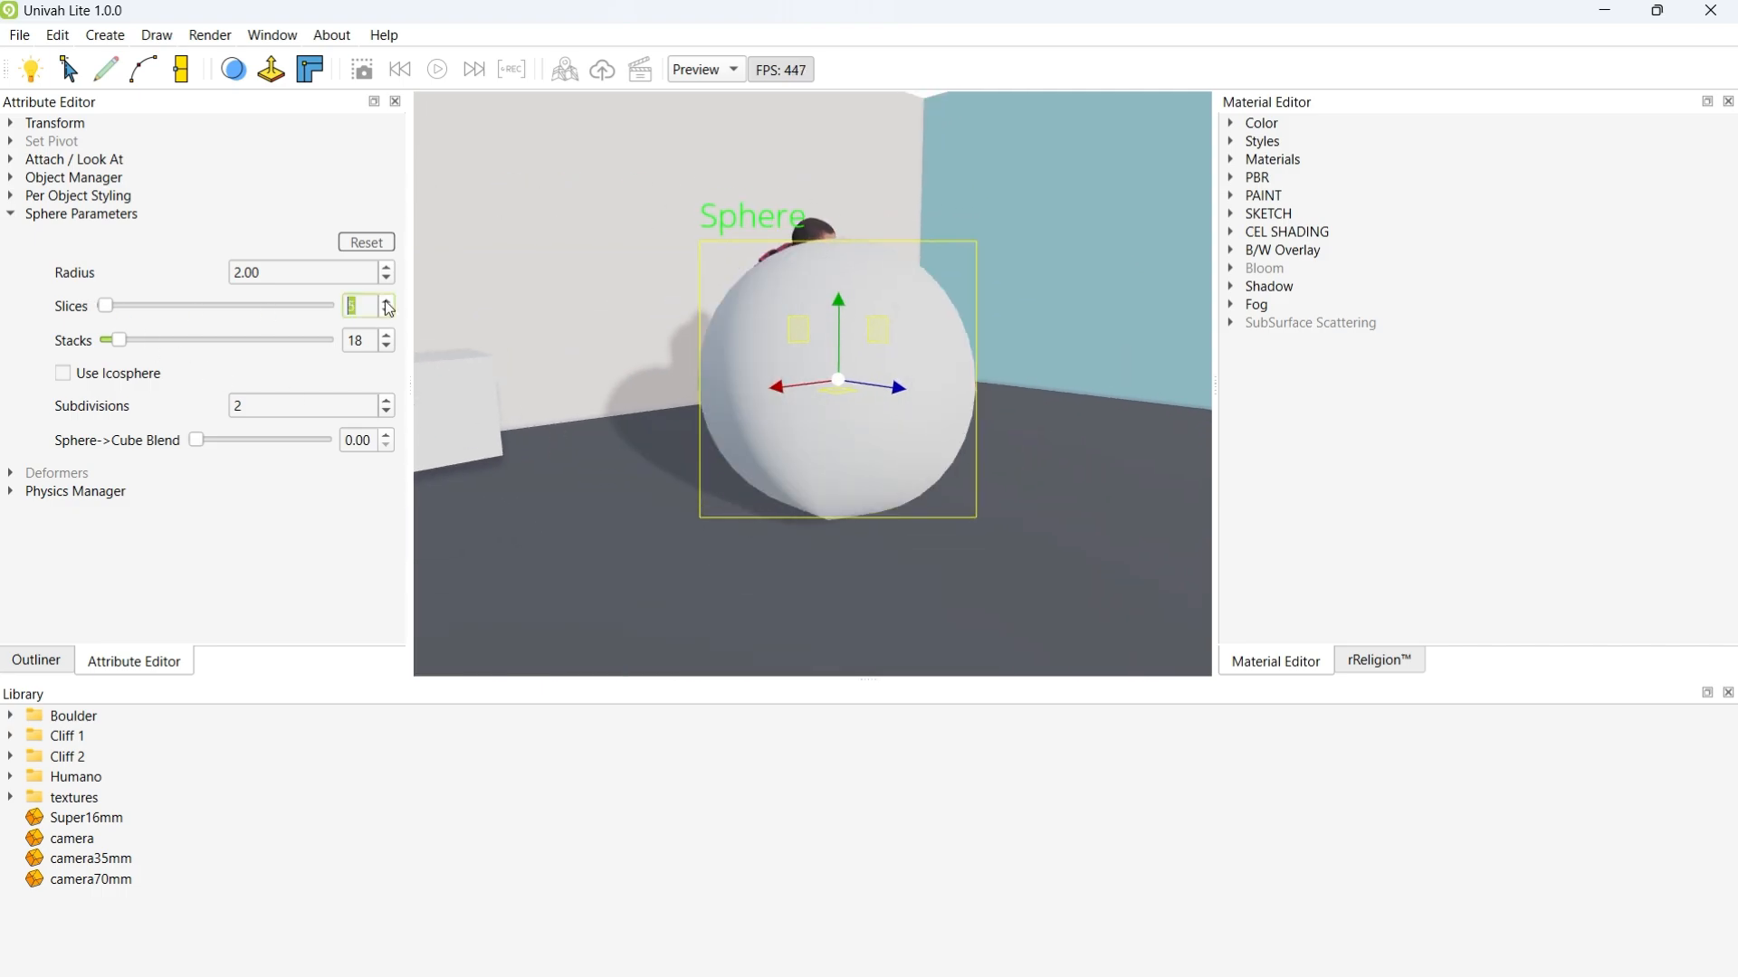
{"action": "left_click", "coordinate": [387, 301]}
{"action": "left_click", "coordinate": [387, 302]}
{"action": "left_click", "coordinate": [387, 302]}
{"action": "left_click", "coordinate": [387, 302]}
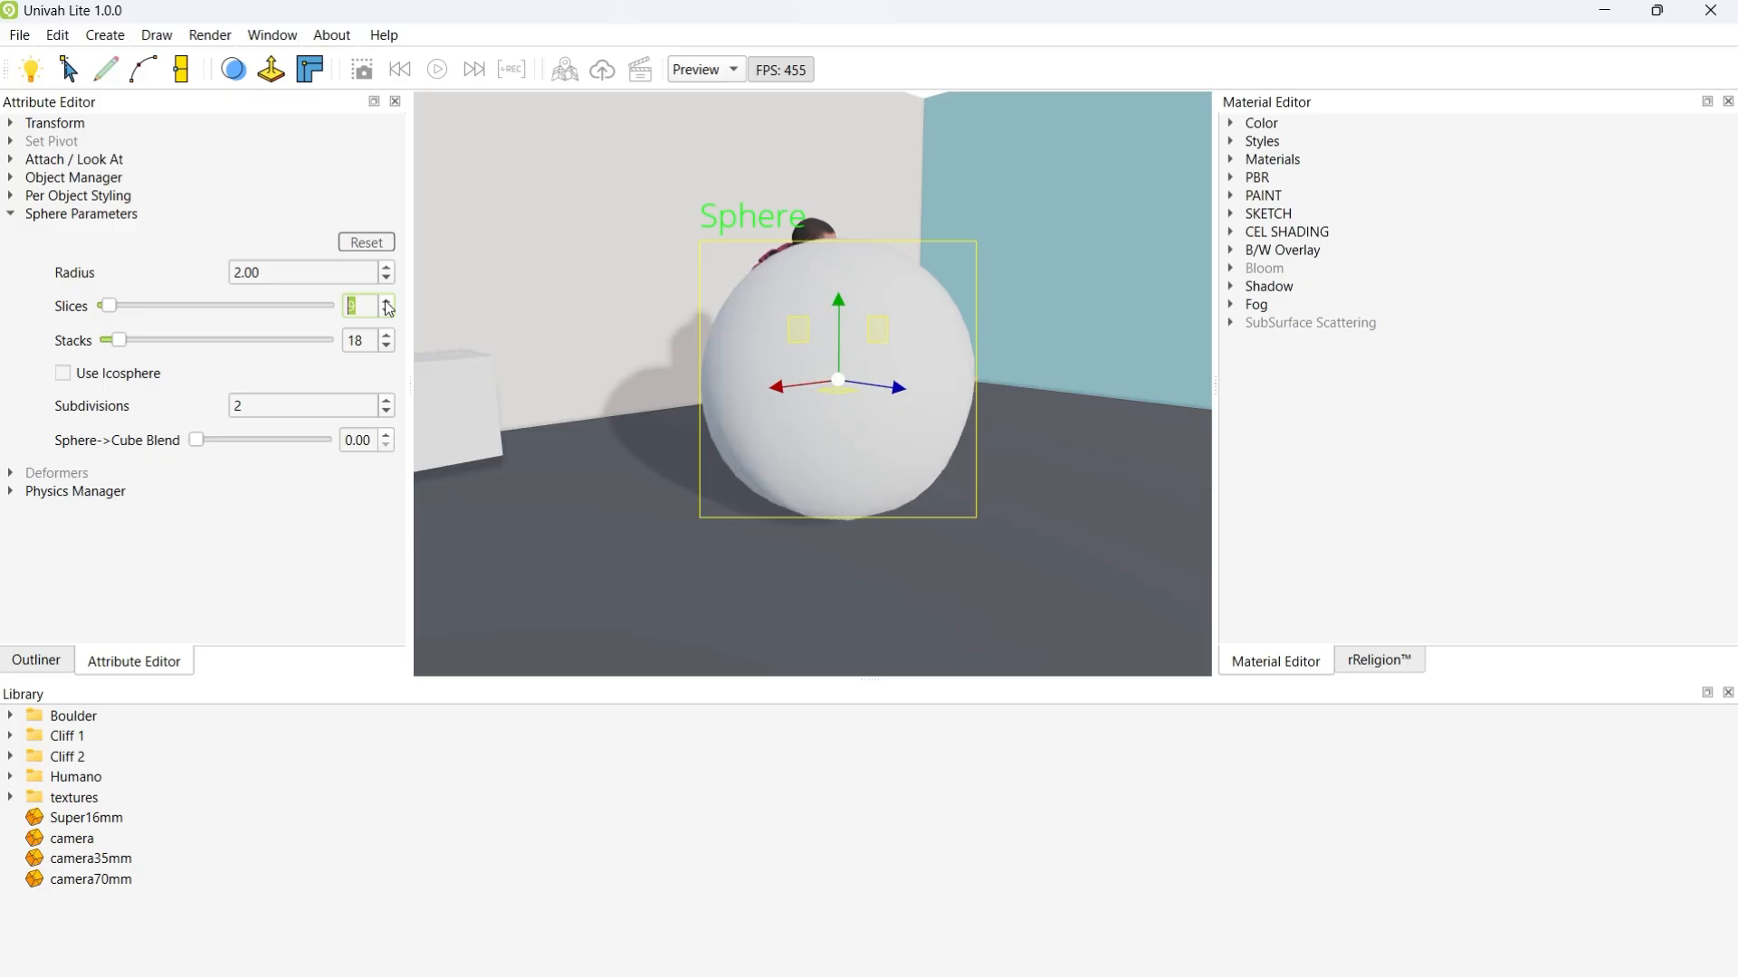
{"action": "left_click", "coordinate": [387, 302]}
{"action": "left_click", "coordinate": [387, 302]}
{"action": "left_click", "coordinate": [387, 302]}
{"action": "left_click", "coordinate": [387, 302]}
{"action": "left_click", "coordinate": [387, 302]}
{"action": "left_click", "coordinate": [388, 302]}
{"action": "left_click", "coordinate": [388, 302]}
{"action": "left_click", "coordinate": [387, 303]}
{"action": "left_click", "coordinate": [387, 303]}
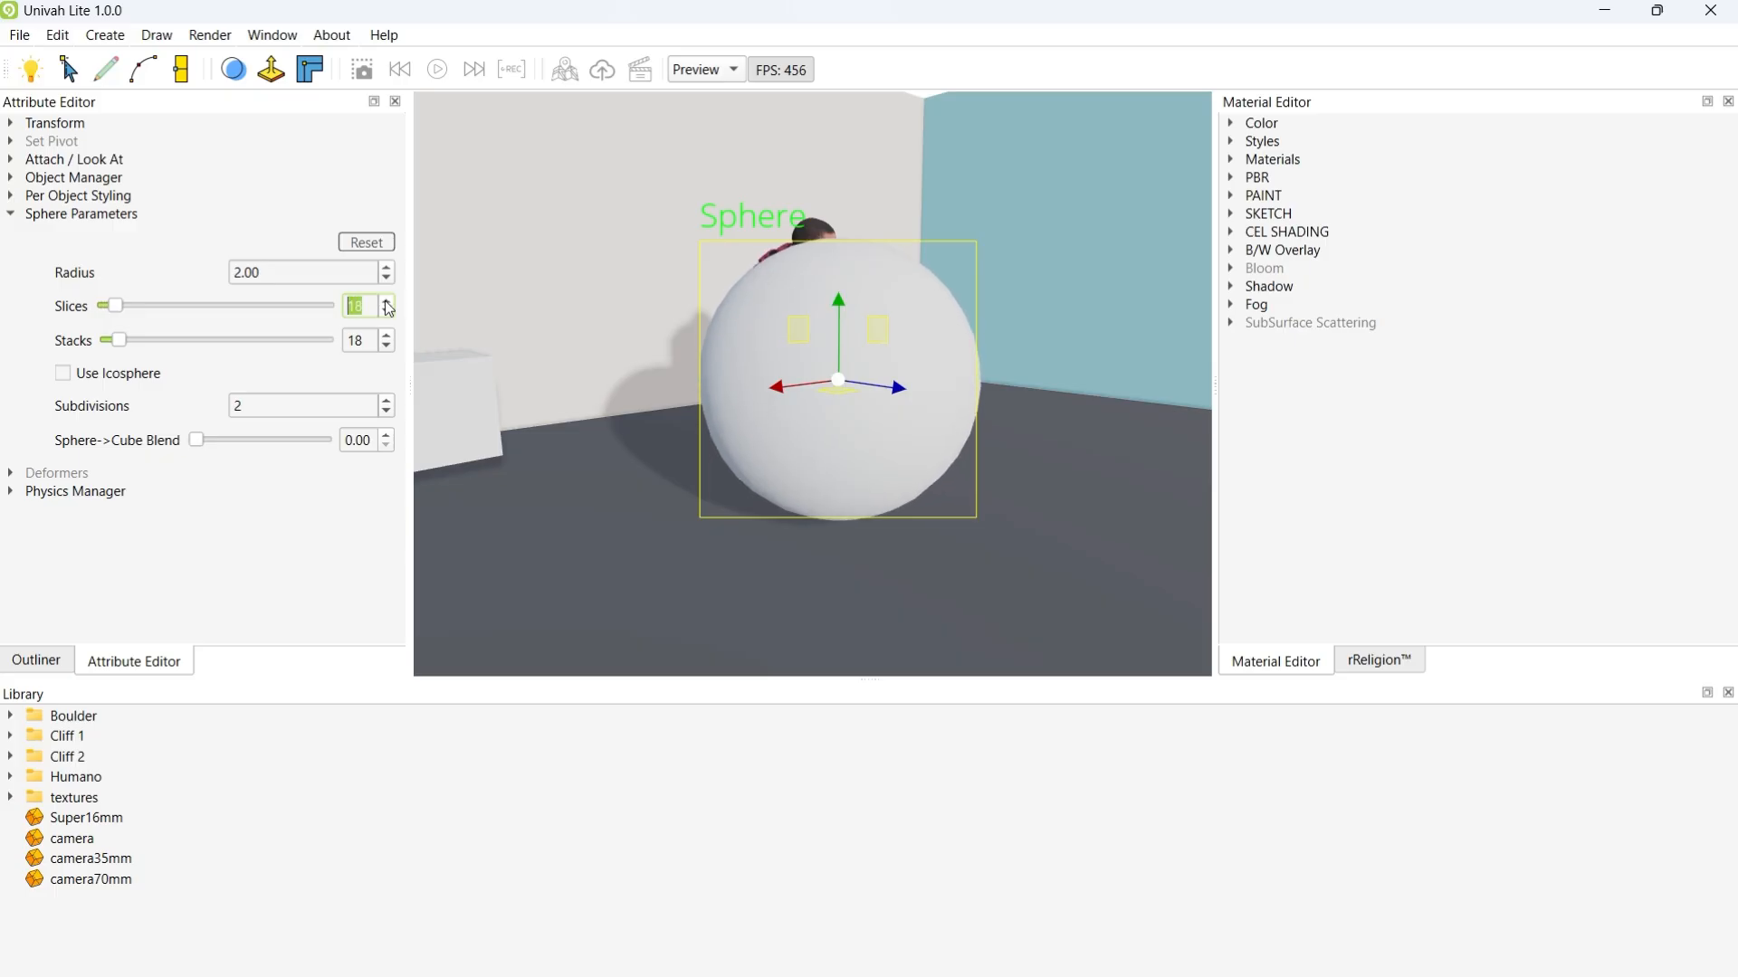
{"action": "left_click", "coordinate": [387, 302]}
{"action": "left_click_drag", "start_coordinate": [912, 455], "coordinate": [845, 458], "text": "alt"}
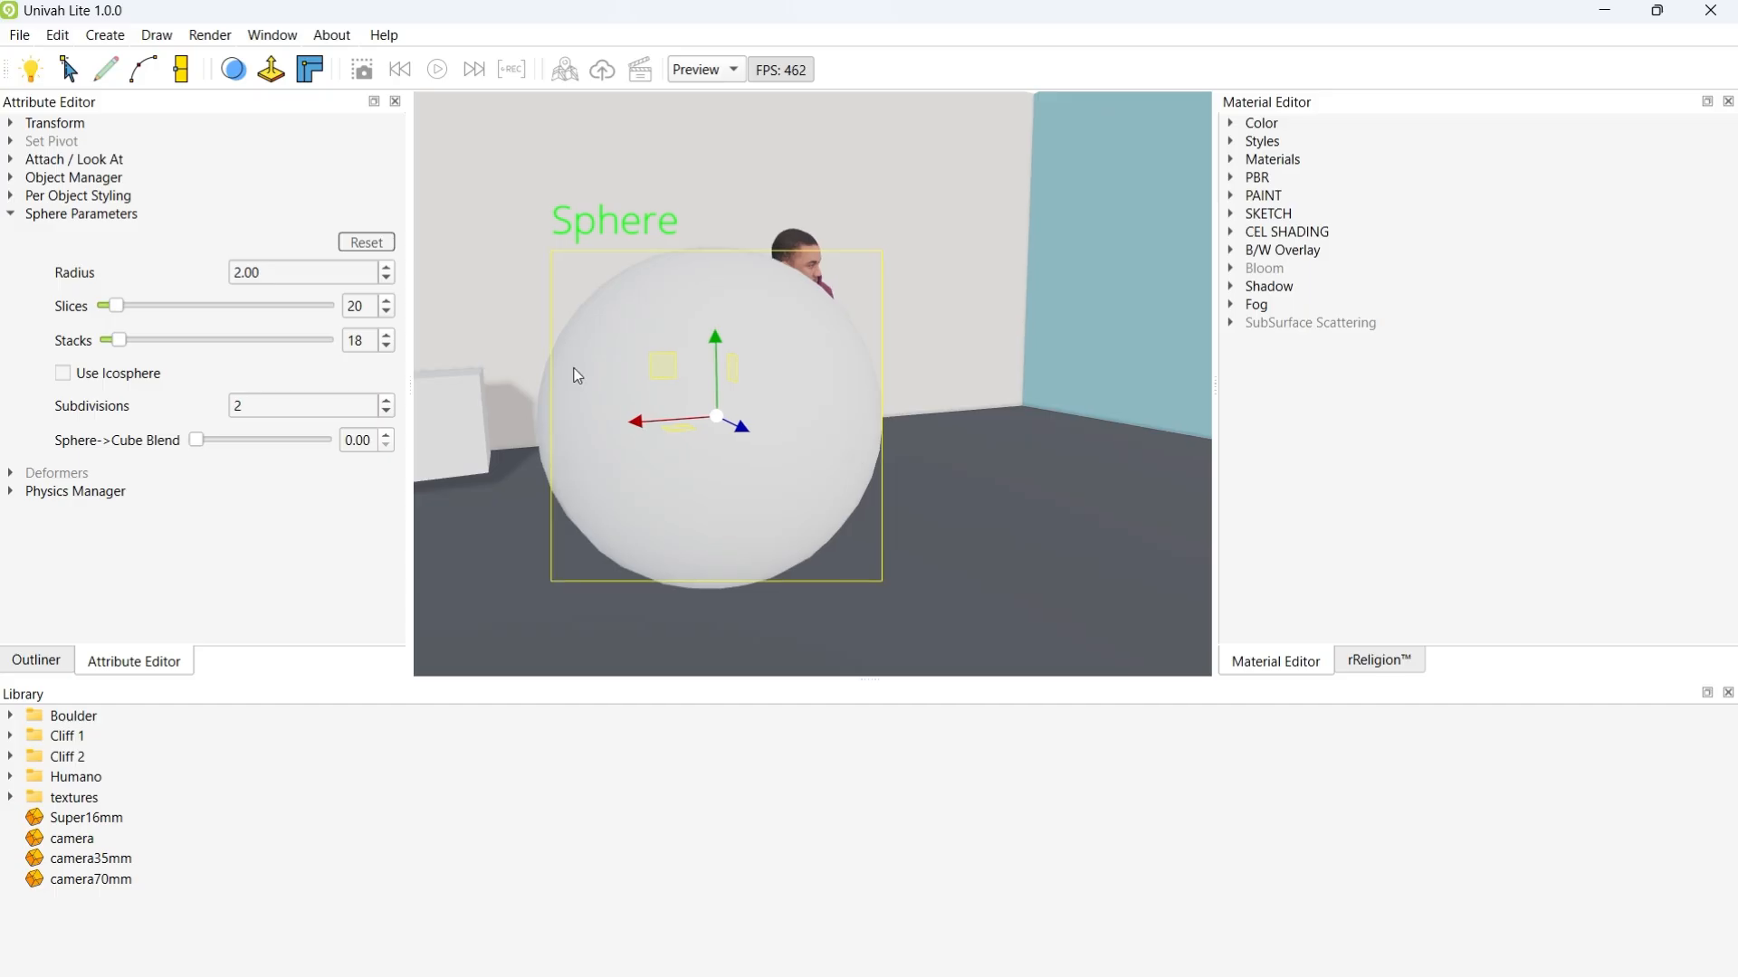
Step: Reset the sphere, try it with Stacks at 3, and restore its default parameters
{"action": "left_click", "coordinate": [361, 240]}
{"action": "left_click_drag", "start_coordinate": [119, 340], "coordinate": [39, 350]}
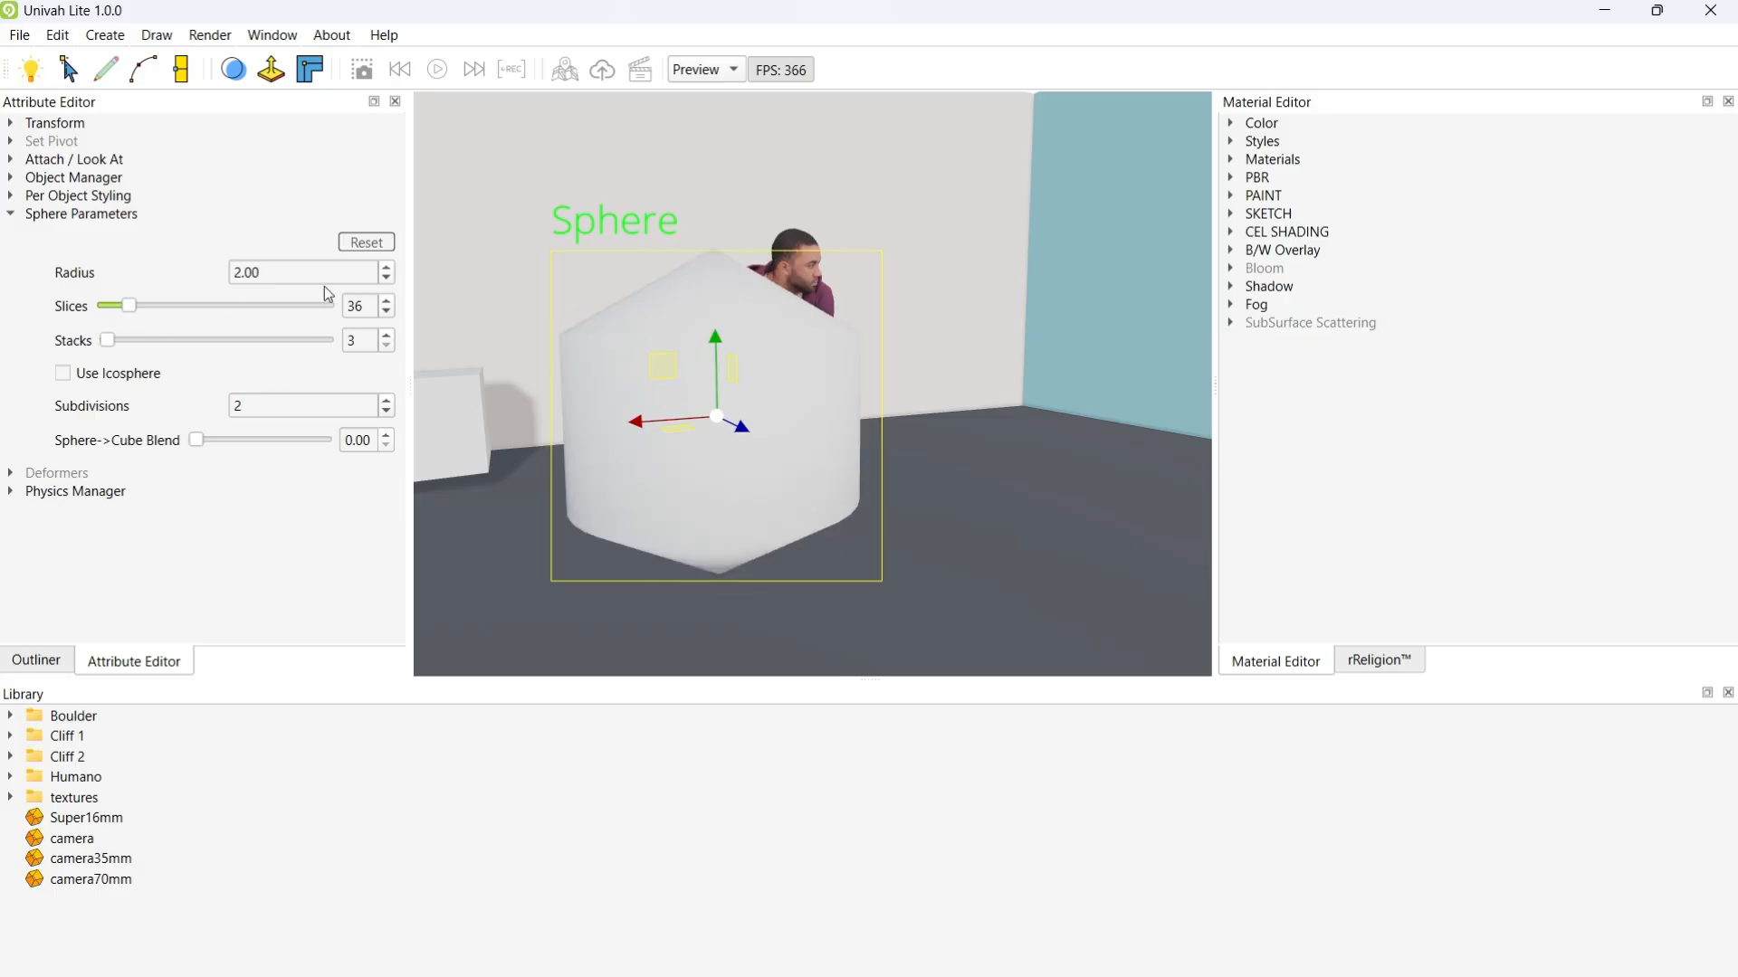
{"action": "left_click", "coordinate": [363, 244]}
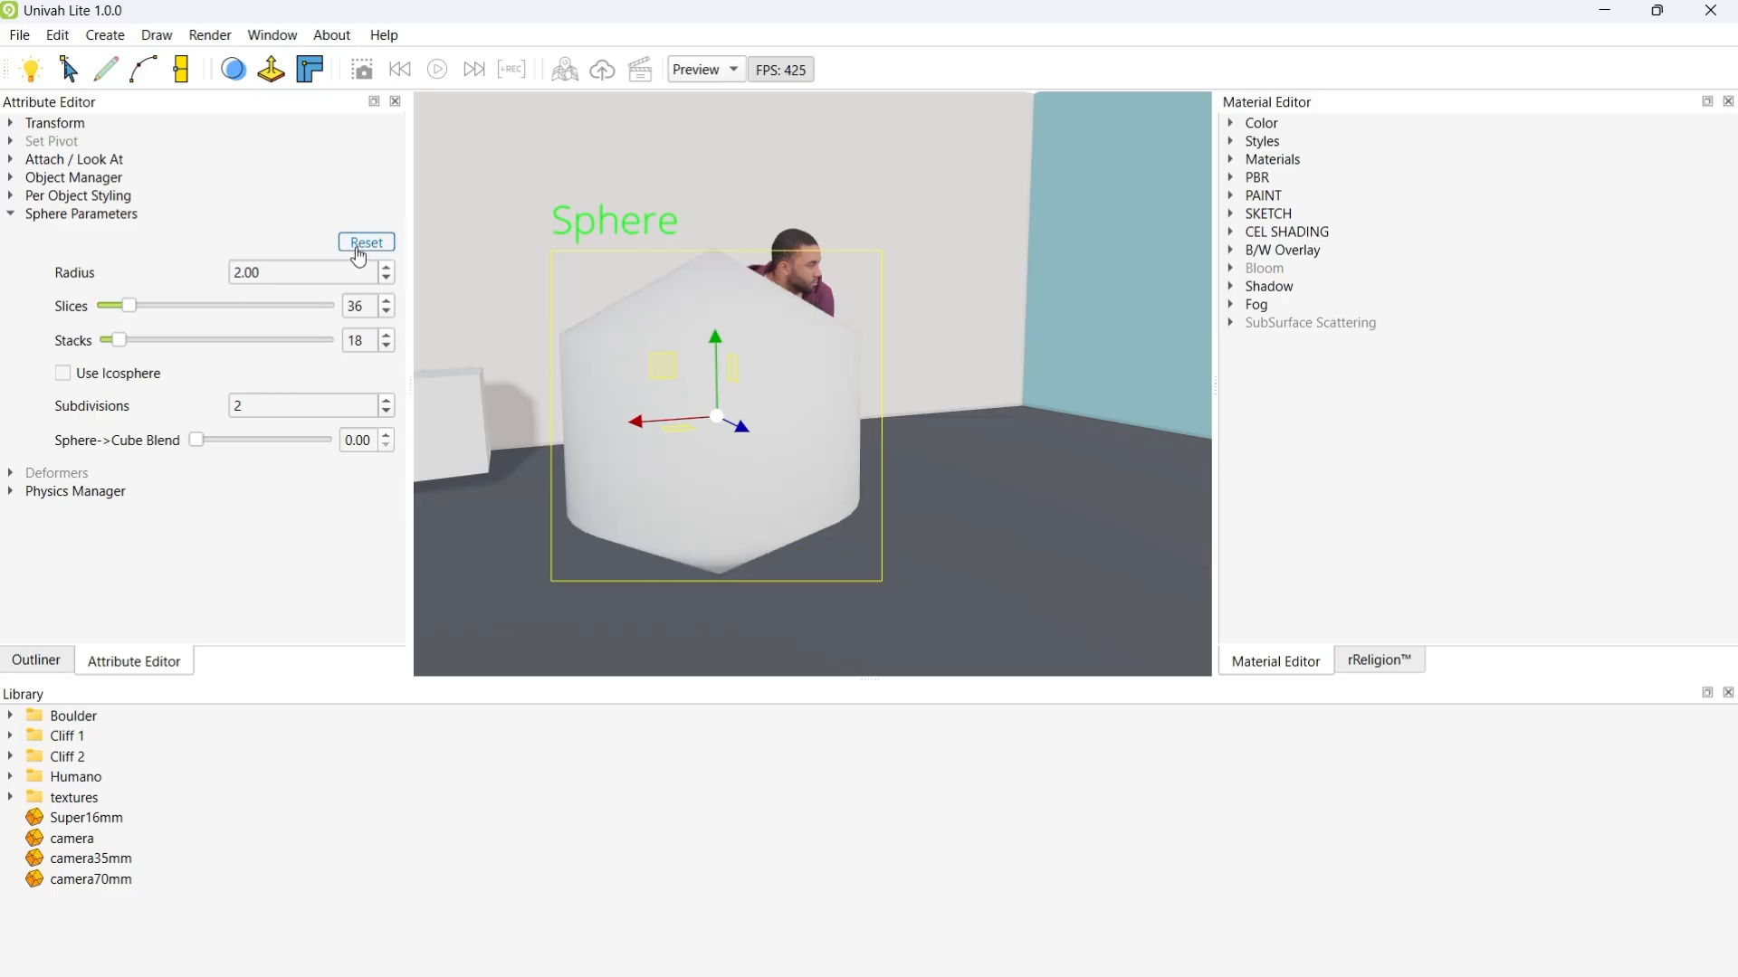
Step: Turn the sphere into an icosphere, comparing it with the regular sphere
{"action": "left_click", "coordinate": [63, 374]}
{"action": "middle_click_drag", "start_coordinate": [543, 455], "coordinate": [919, 489]}
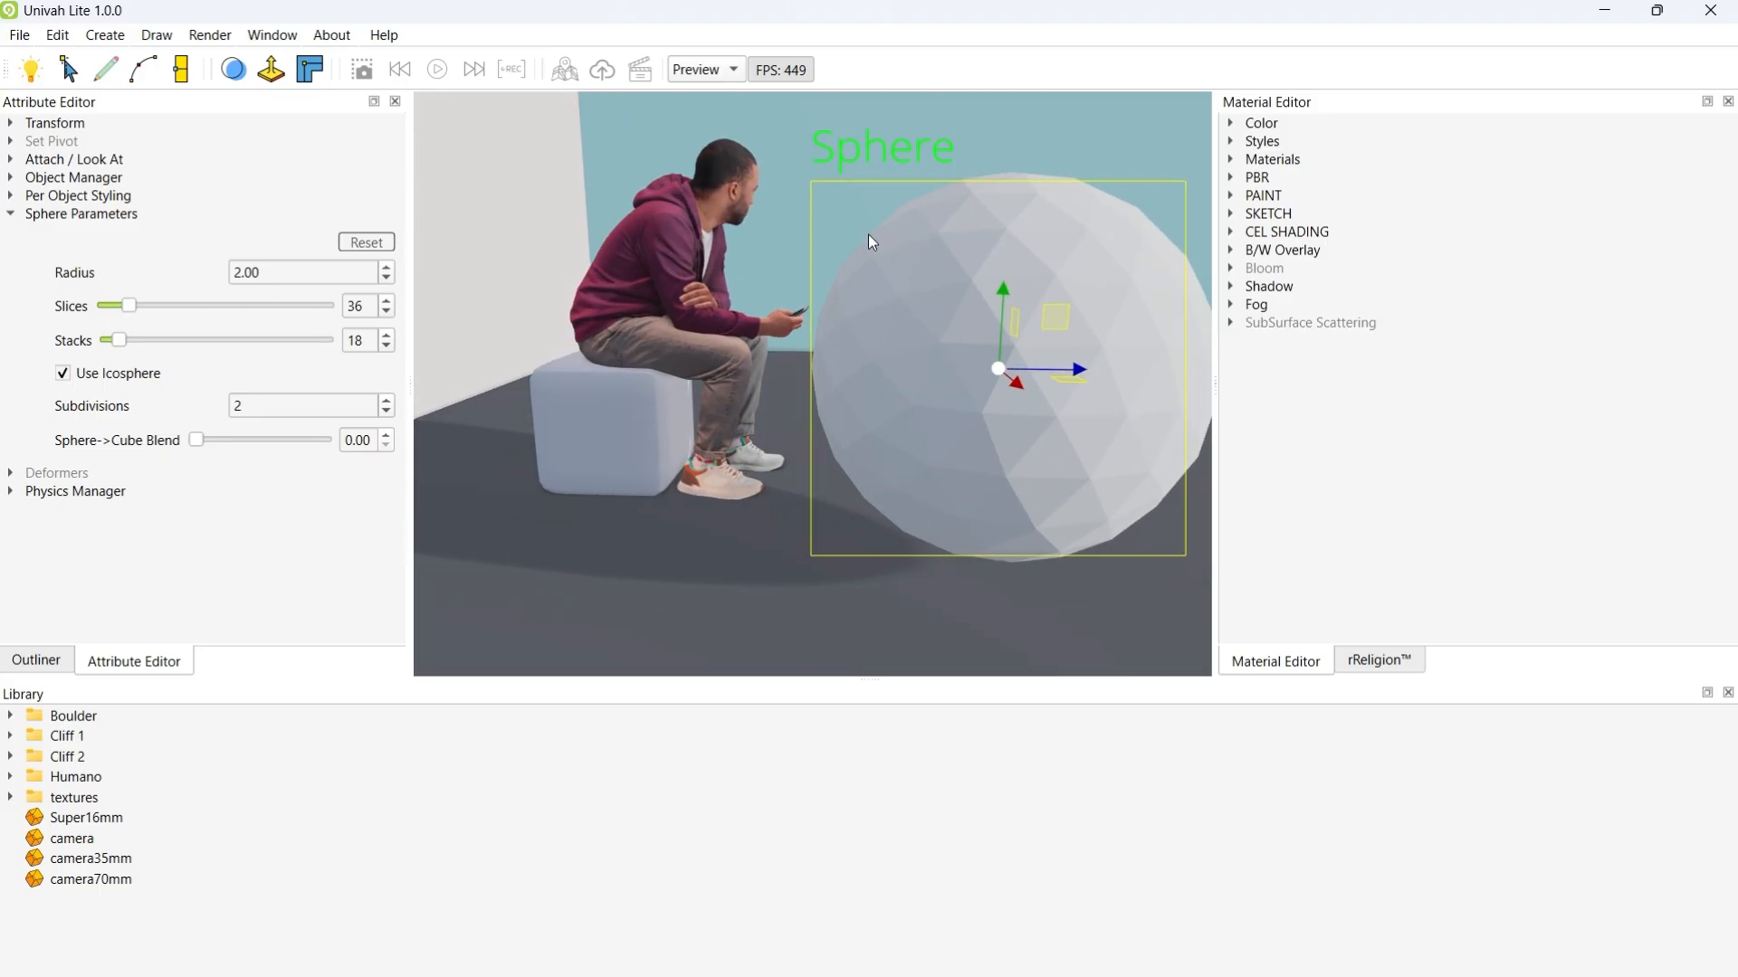
{"action": "left_click", "coordinate": [64, 374]}
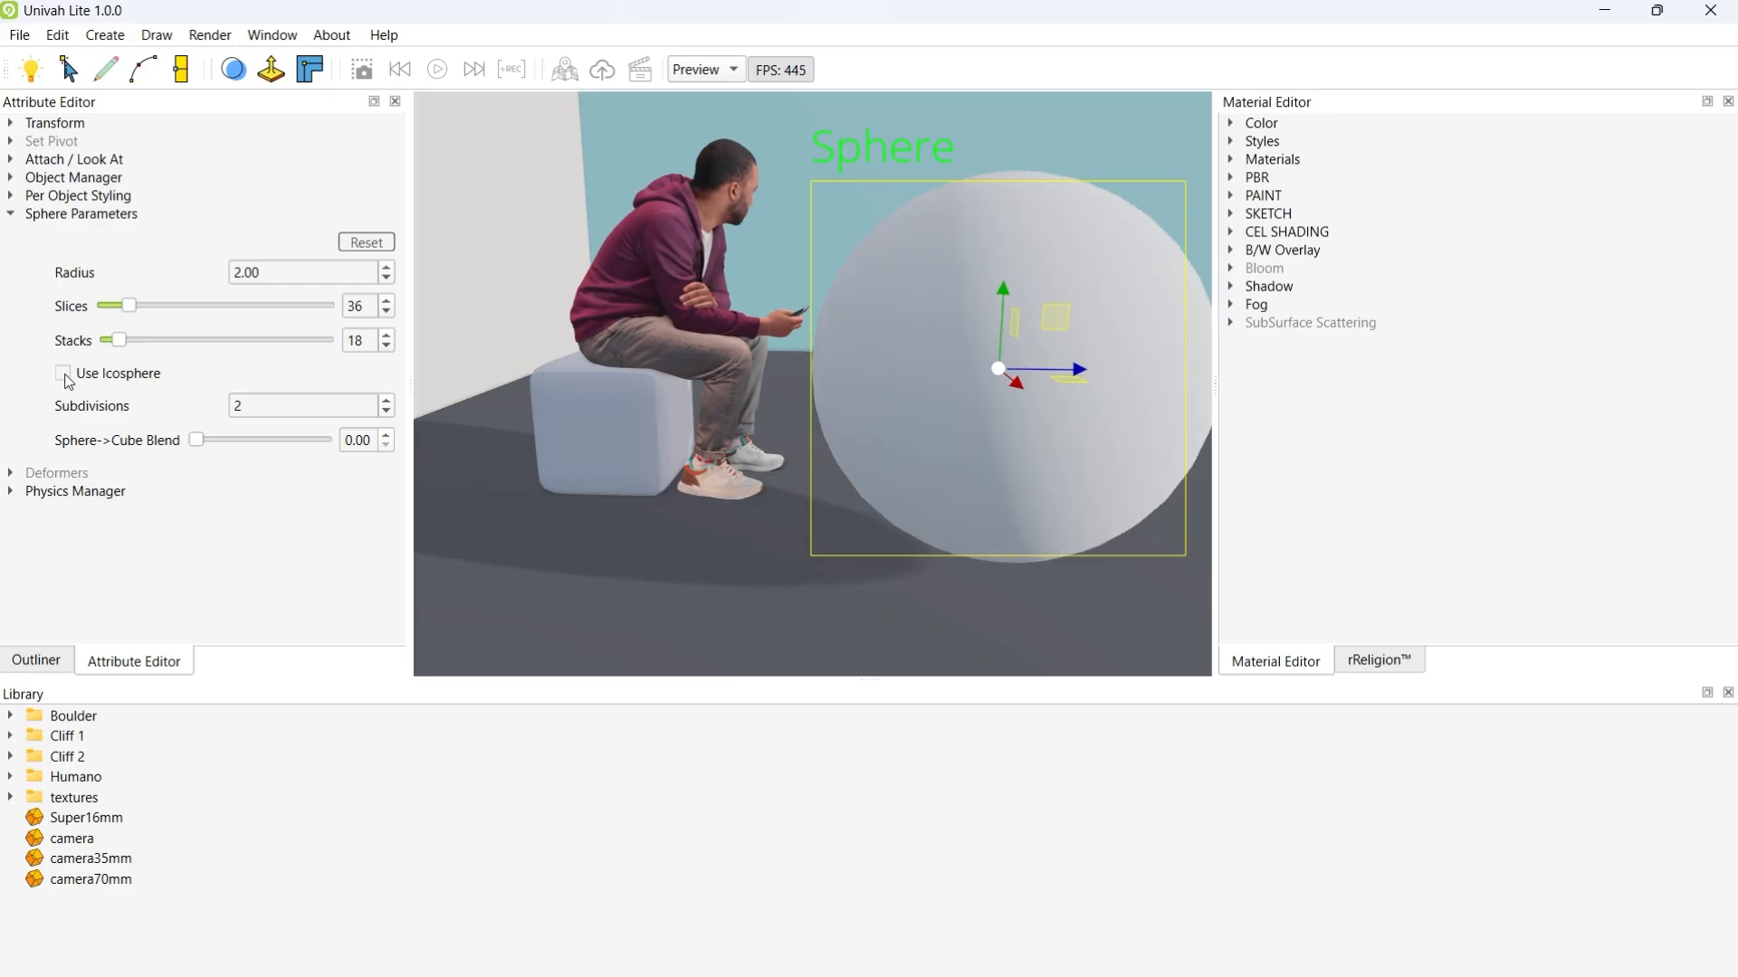
{"action": "left_click", "coordinate": [63, 373]}
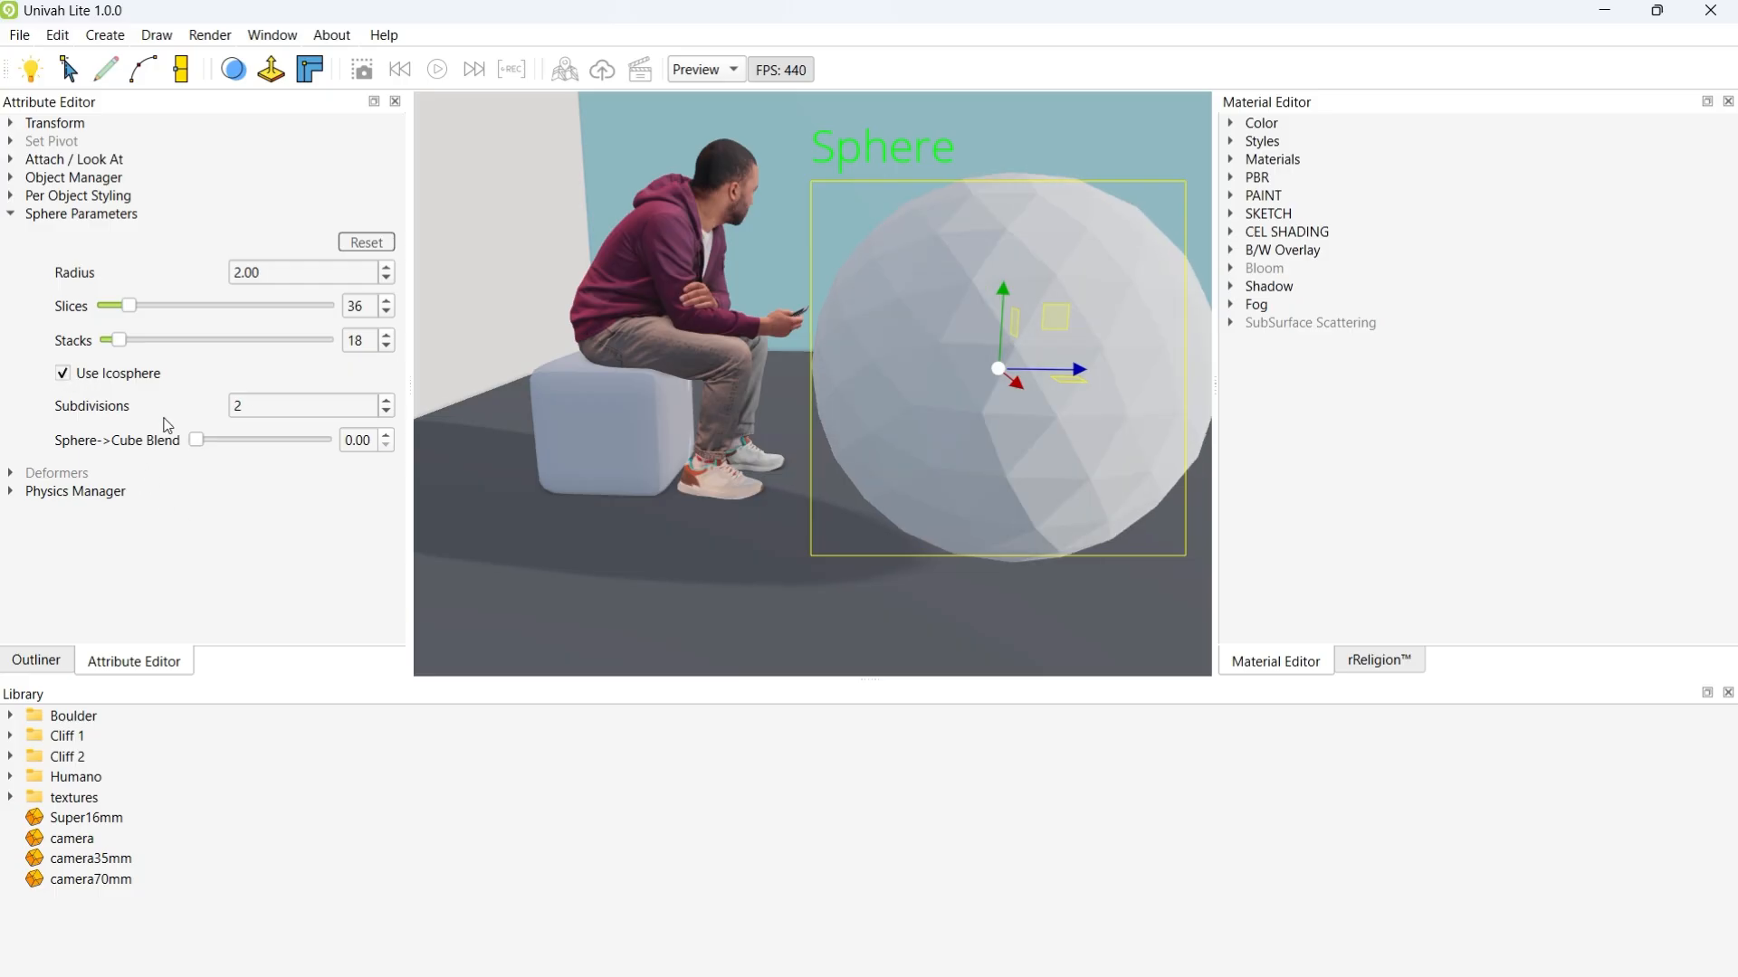
Step: Try a coarser icosphere with Subdivisions at 1 and set the value back to 2
{"action": "left_click", "coordinate": [387, 412]}
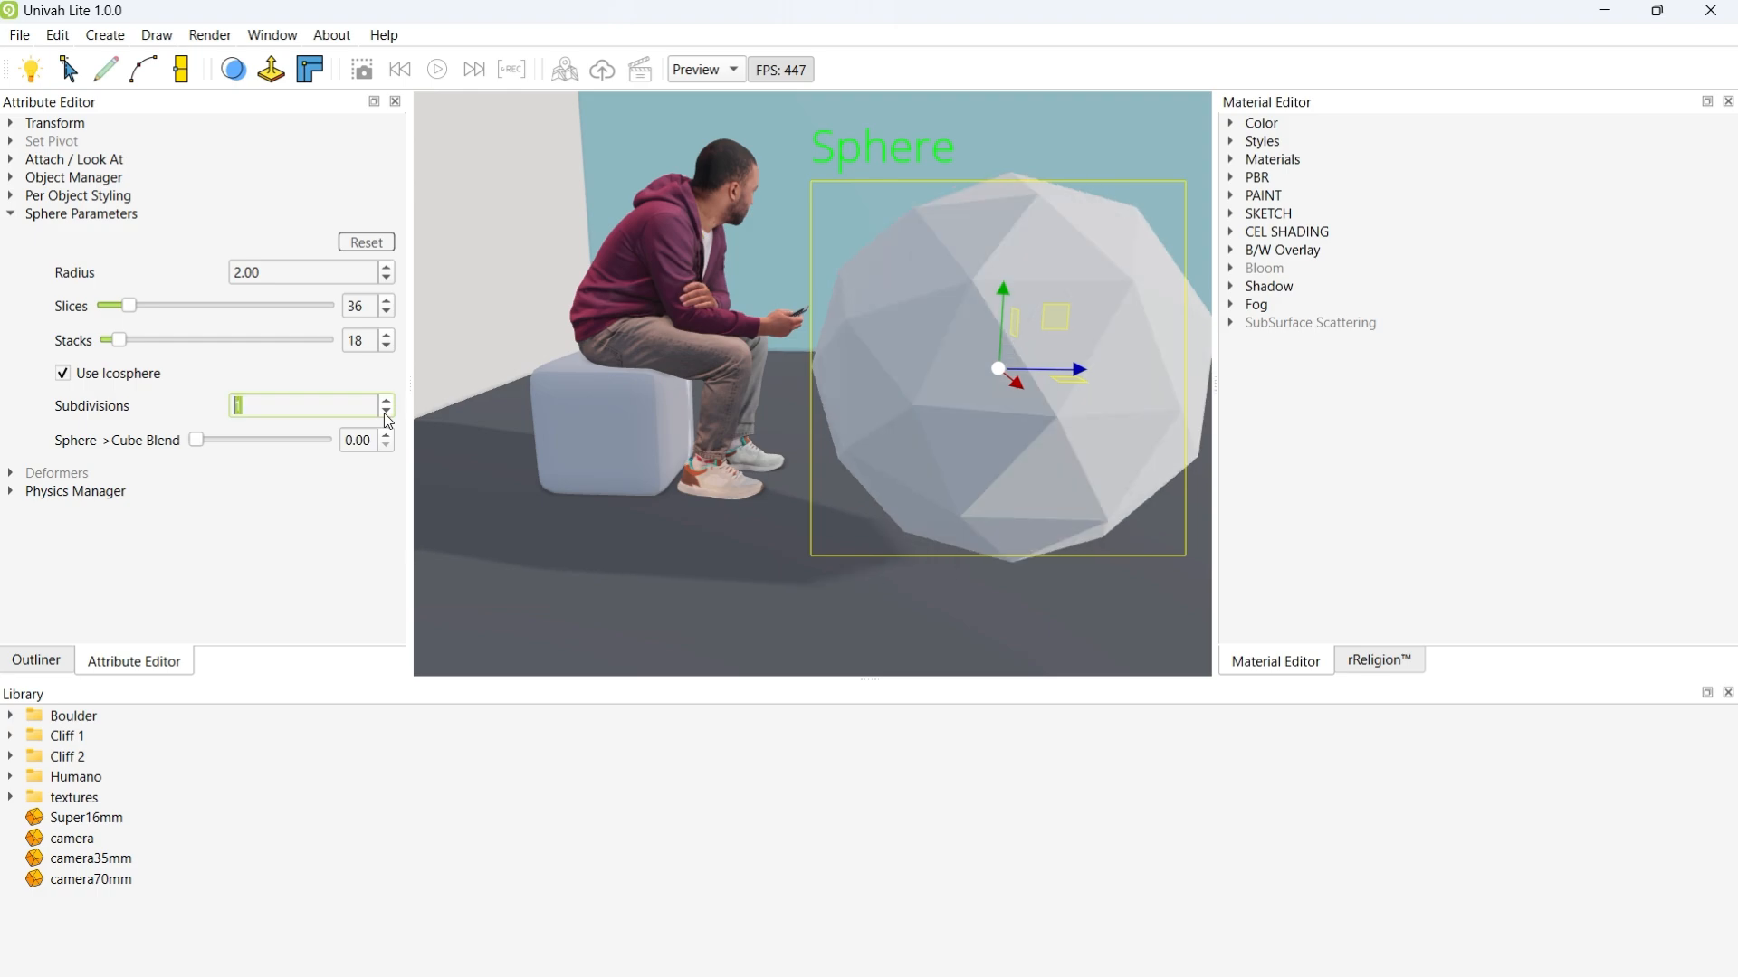
{"action": "left_click", "coordinate": [387, 412]}
{"action": "left_click", "coordinate": [387, 402]}
{"action": "left_click", "coordinate": [387, 402]}
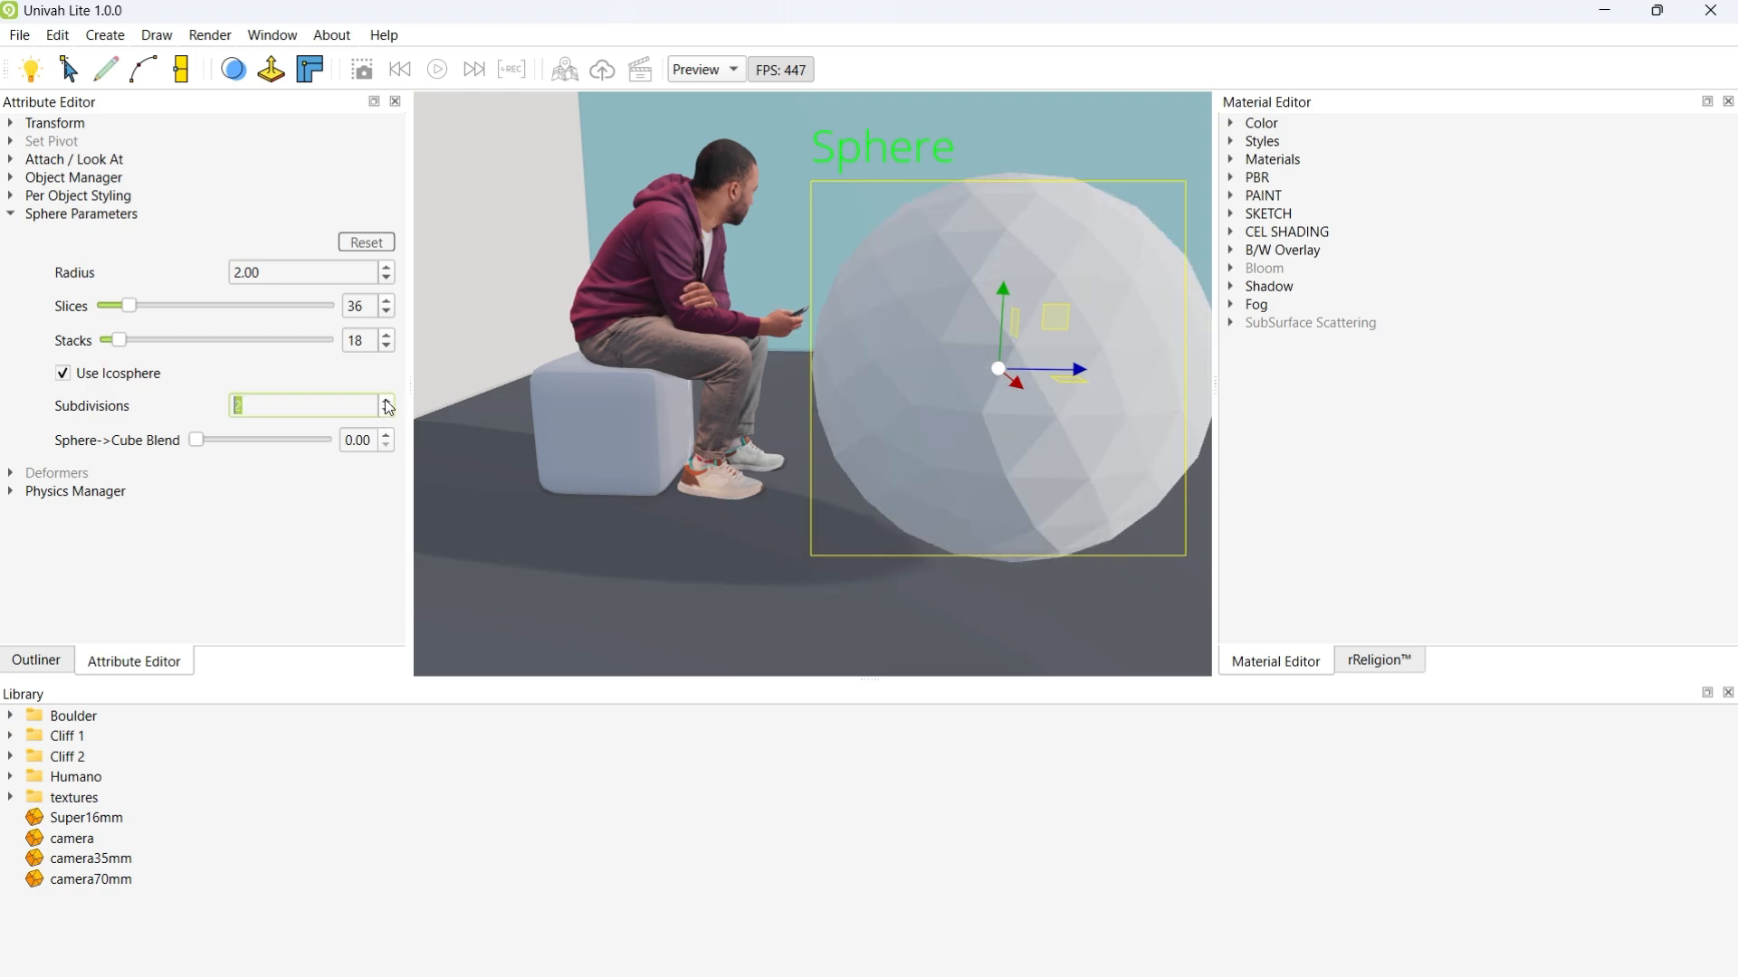
Step: Raise the icosphere's Subdivisions to 5 and examine the smoother surface
{"action": "left_click", "coordinate": [387, 403]}
{"action": "middle_click_drag", "start_coordinate": [937, 429], "coordinate": [914, 384]}
{"action": "scroll", "coordinate": [948, 430], "scroll_direction": "up", "scroll_amount": 4}
{"action": "scroll", "coordinate": [948, 431], "scroll_direction": "down", "scroll_amount": 2}
{"action": "scroll", "coordinate": [914, 384], "scroll_direction": "down", "scroll_amount": 1}
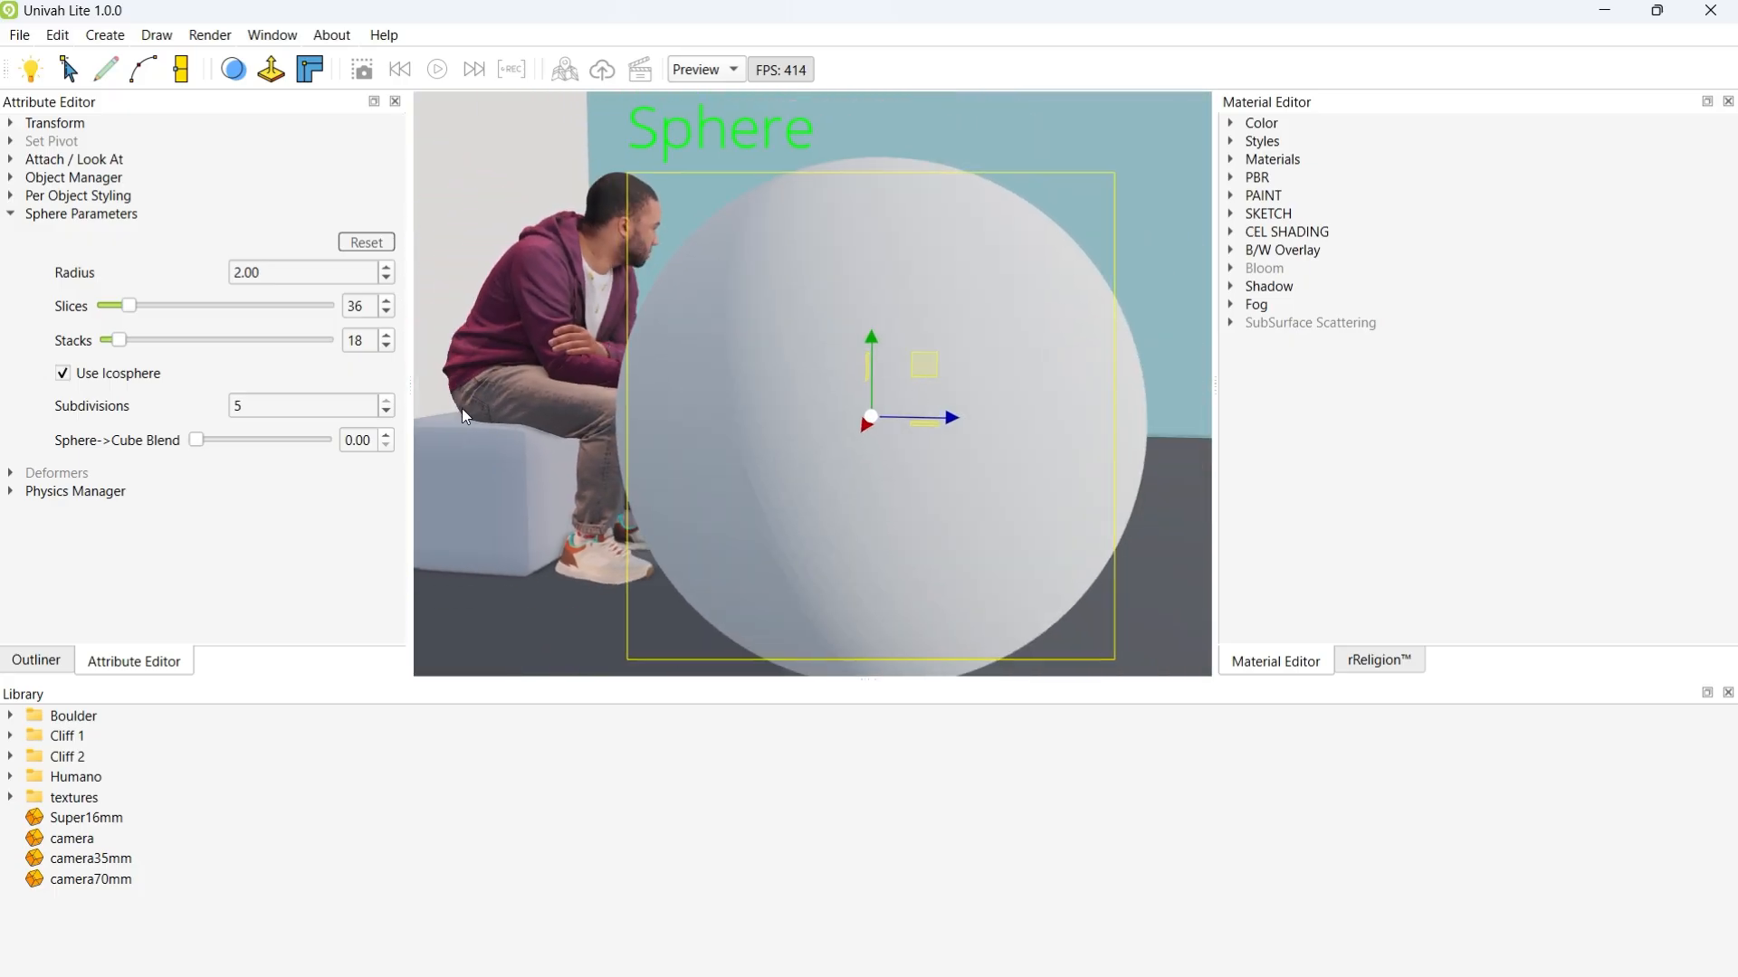
Step: Lower the icosphere's Subdivisions to 0
{"action": "left_click", "coordinate": [387, 411]}
{"action": "left_click", "coordinate": [388, 411]}
{"action": "left_click", "coordinate": [387, 410]}
{"action": "left_click", "coordinate": [387, 411]}
{"action": "left_click", "coordinate": [388, 411]}
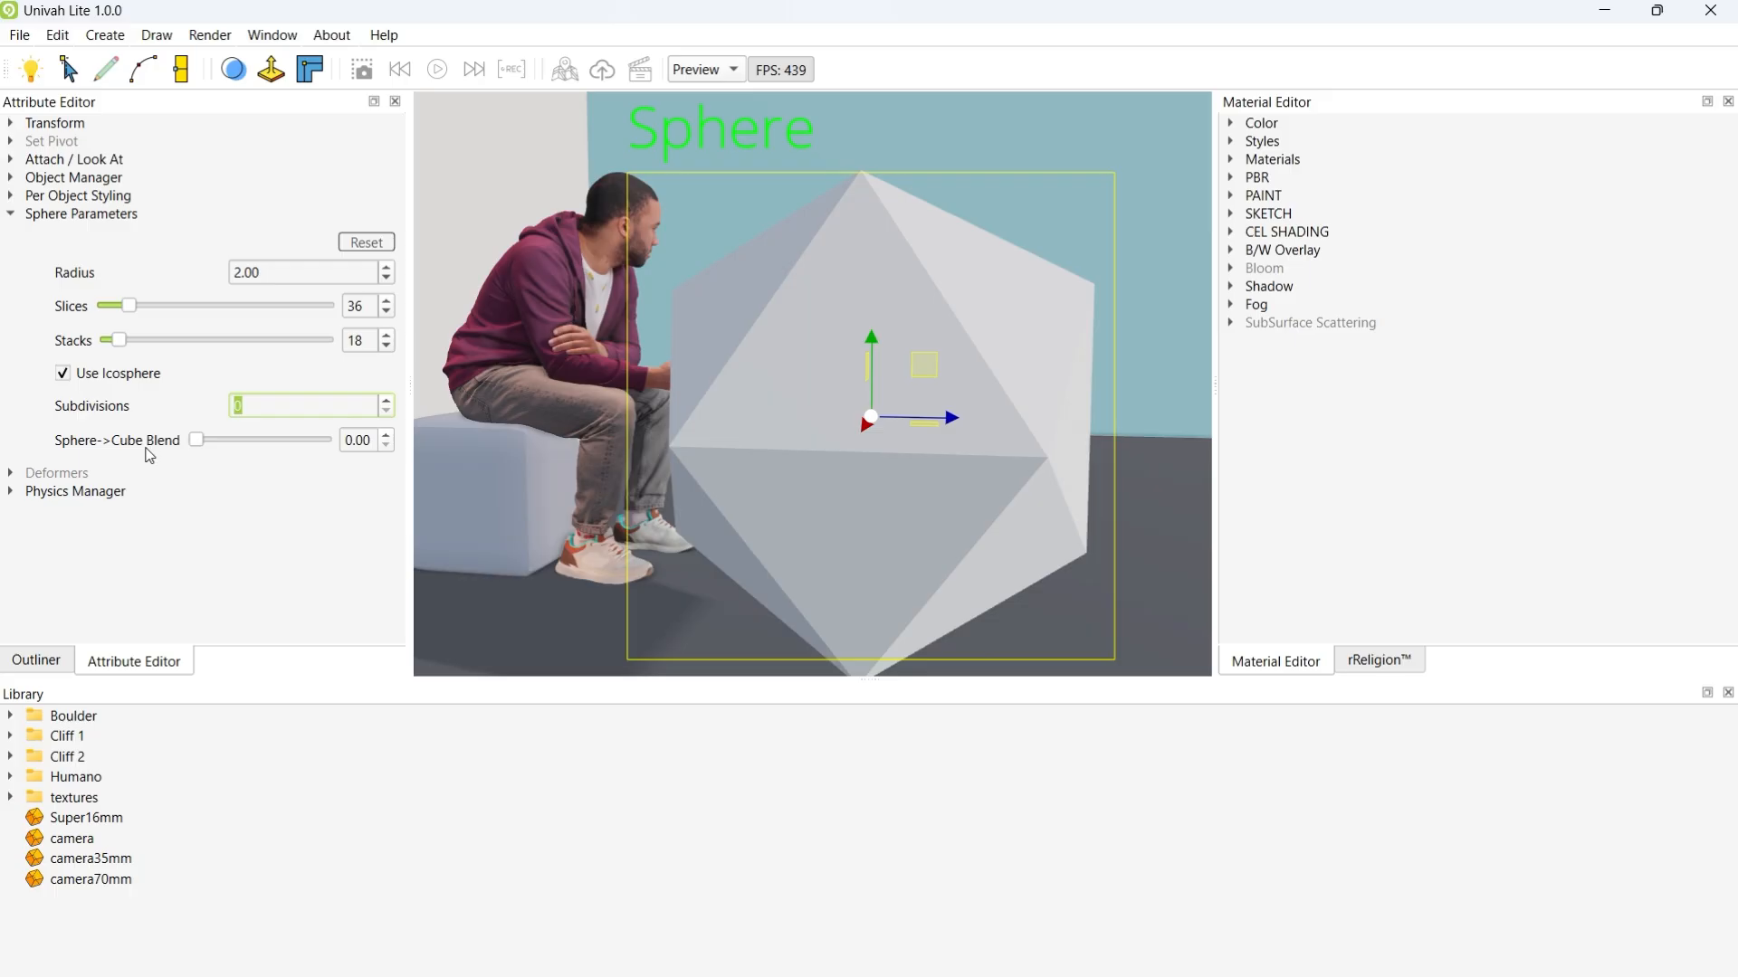
Step: Increase the Sphere->Cube Blend of the unsubdivided icosphere to 1.00 and view the shape from another angle
{"action": "left_click_drag", "start_coordinate": [205, 446], "coordinate": [308, 453]}
{"action": "scroll", "coordinate": [855, 394], "scroll_direction": "down", "scroll_amount": 3}
{"action": "middle_click_drag", "start_coordinate": [854, 394], "coordinate": [844, 434]}
{"action": "left_click_drag", "start_coordinate": [311, 441], "coordinate": [330, 442]}
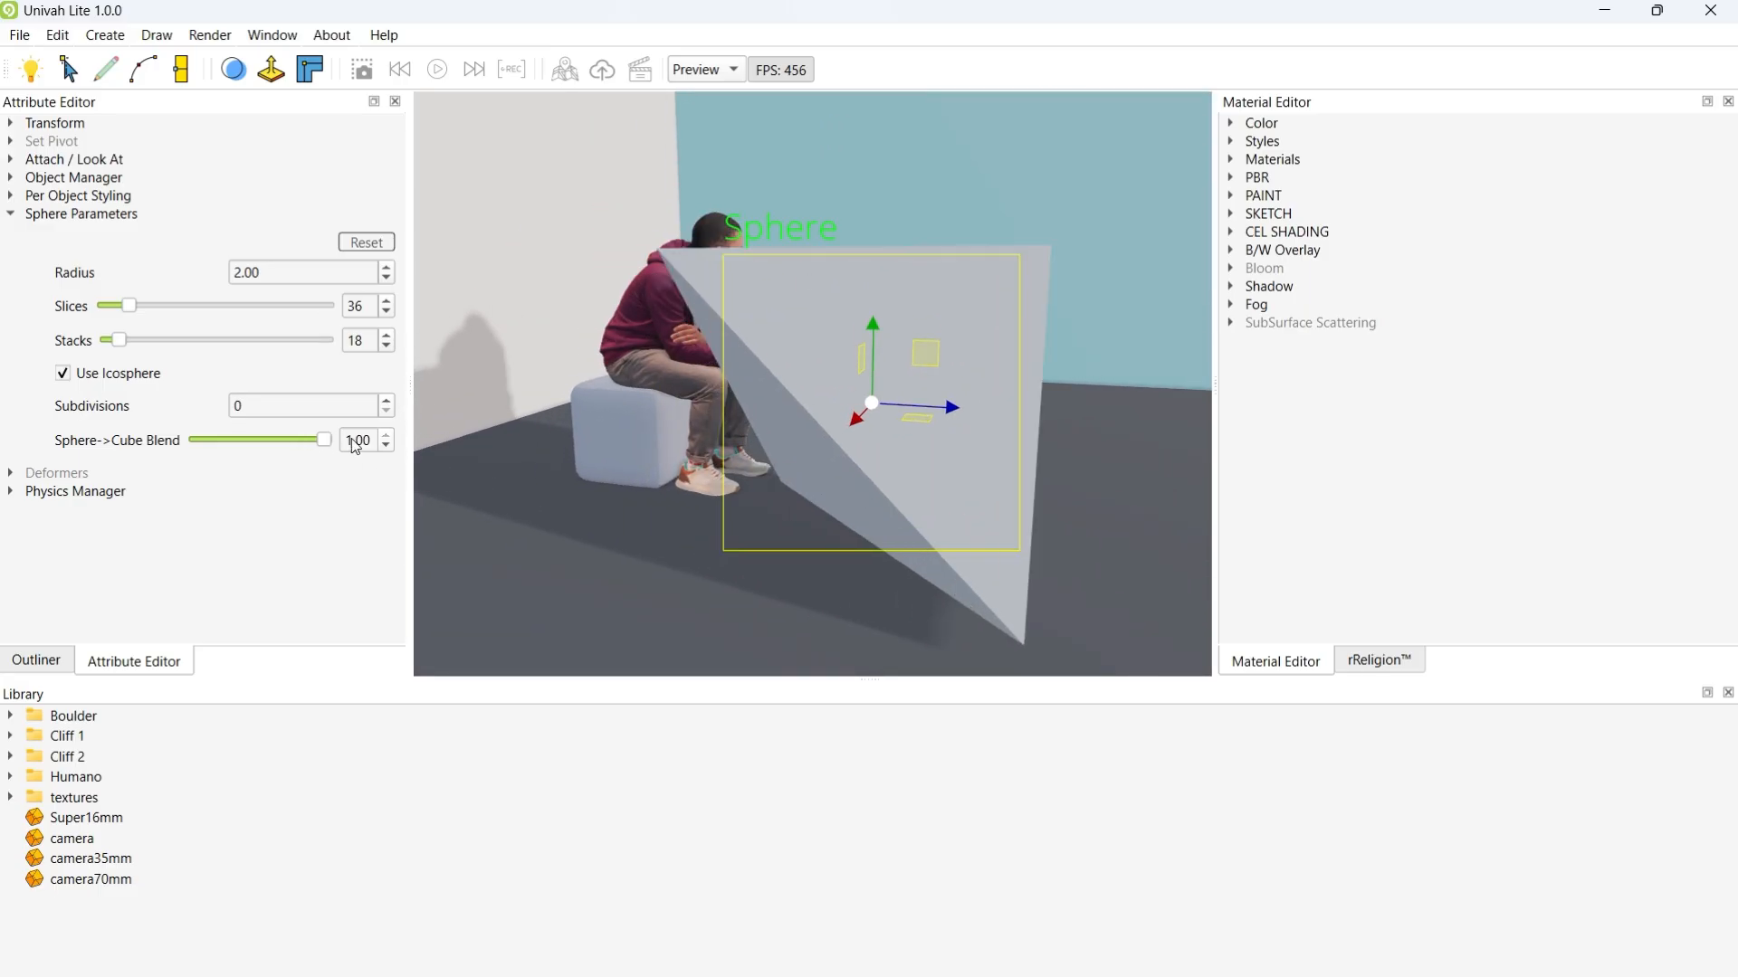
{"action": "middle_click_drag", "start_coordinate": [747, 454], "coordinate": [811, 551]}
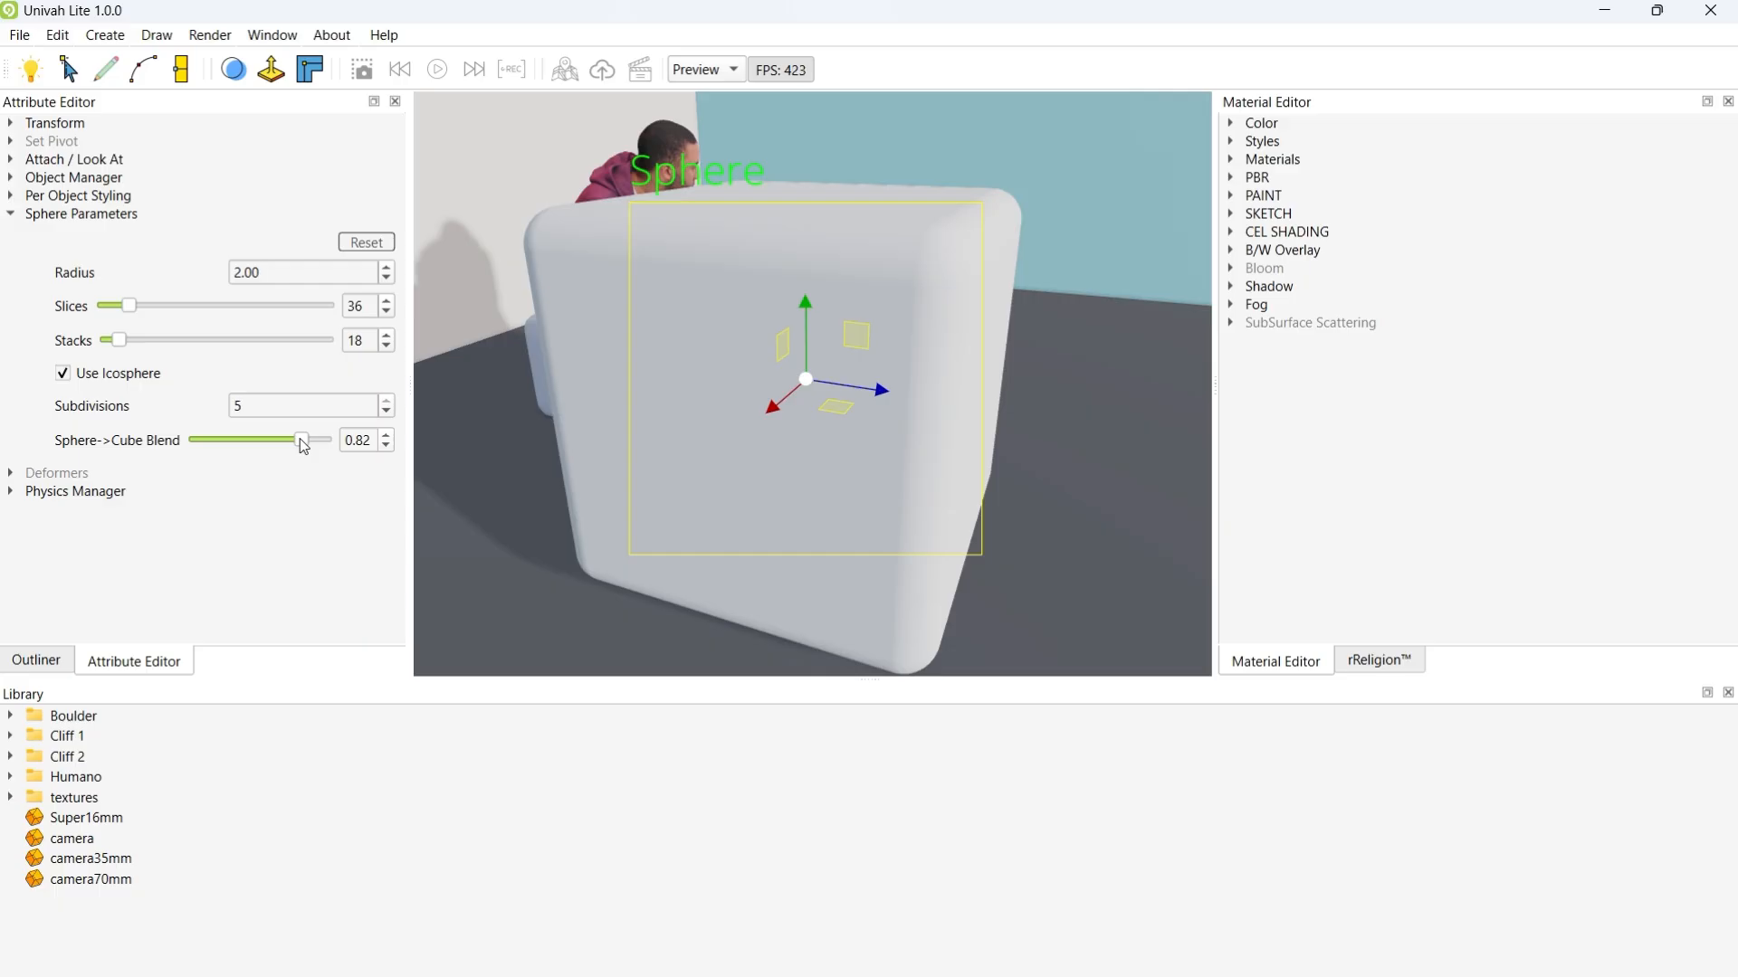
Step: Try Sphere->Cube Blend at 0.79 with 5 subdivisions and at 0.67 with 2 subdivisions, inspecting the rounded corners
{"action": "mouse_move", "coordinate": [300, 439]}
{"action": "left_mouse_down"}
{"action": "mouse_move", "coordinate": [221, 442]}
{"action": "mouse_move", "coordinate": [300, 443]}
{"action": "left_mouse_up"}
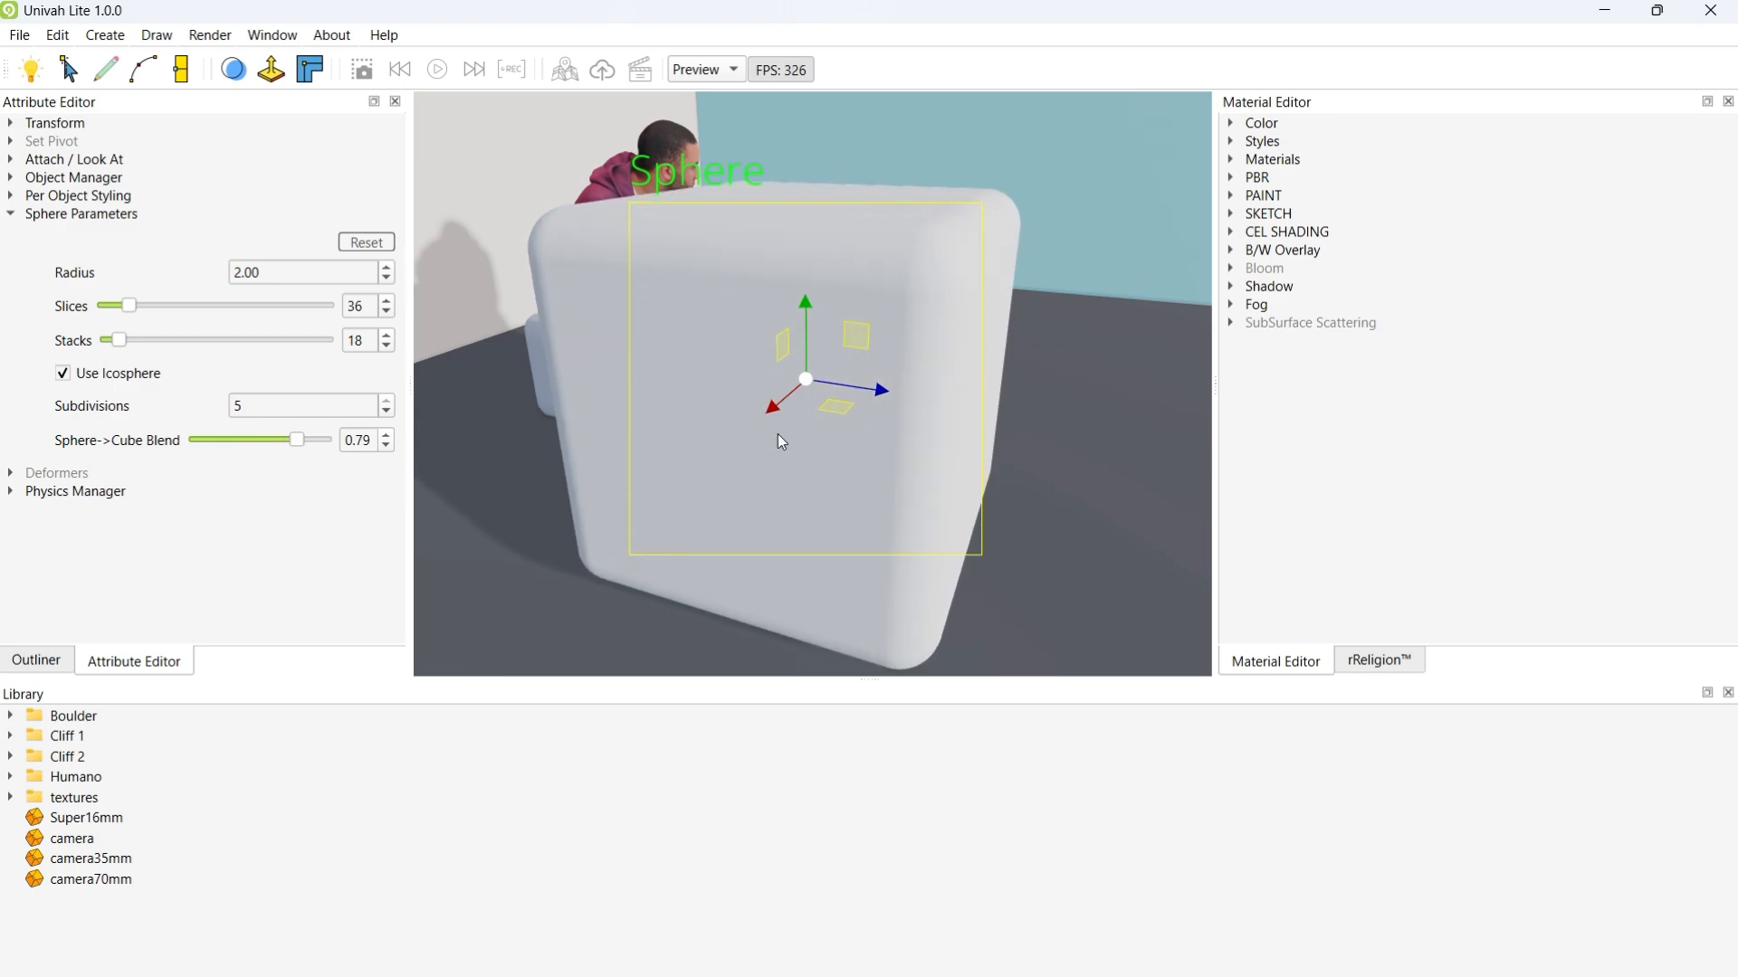
{"action": "middle_click_drag", "start_coordinate": [779, 432], "coordinate": [614, 422]}
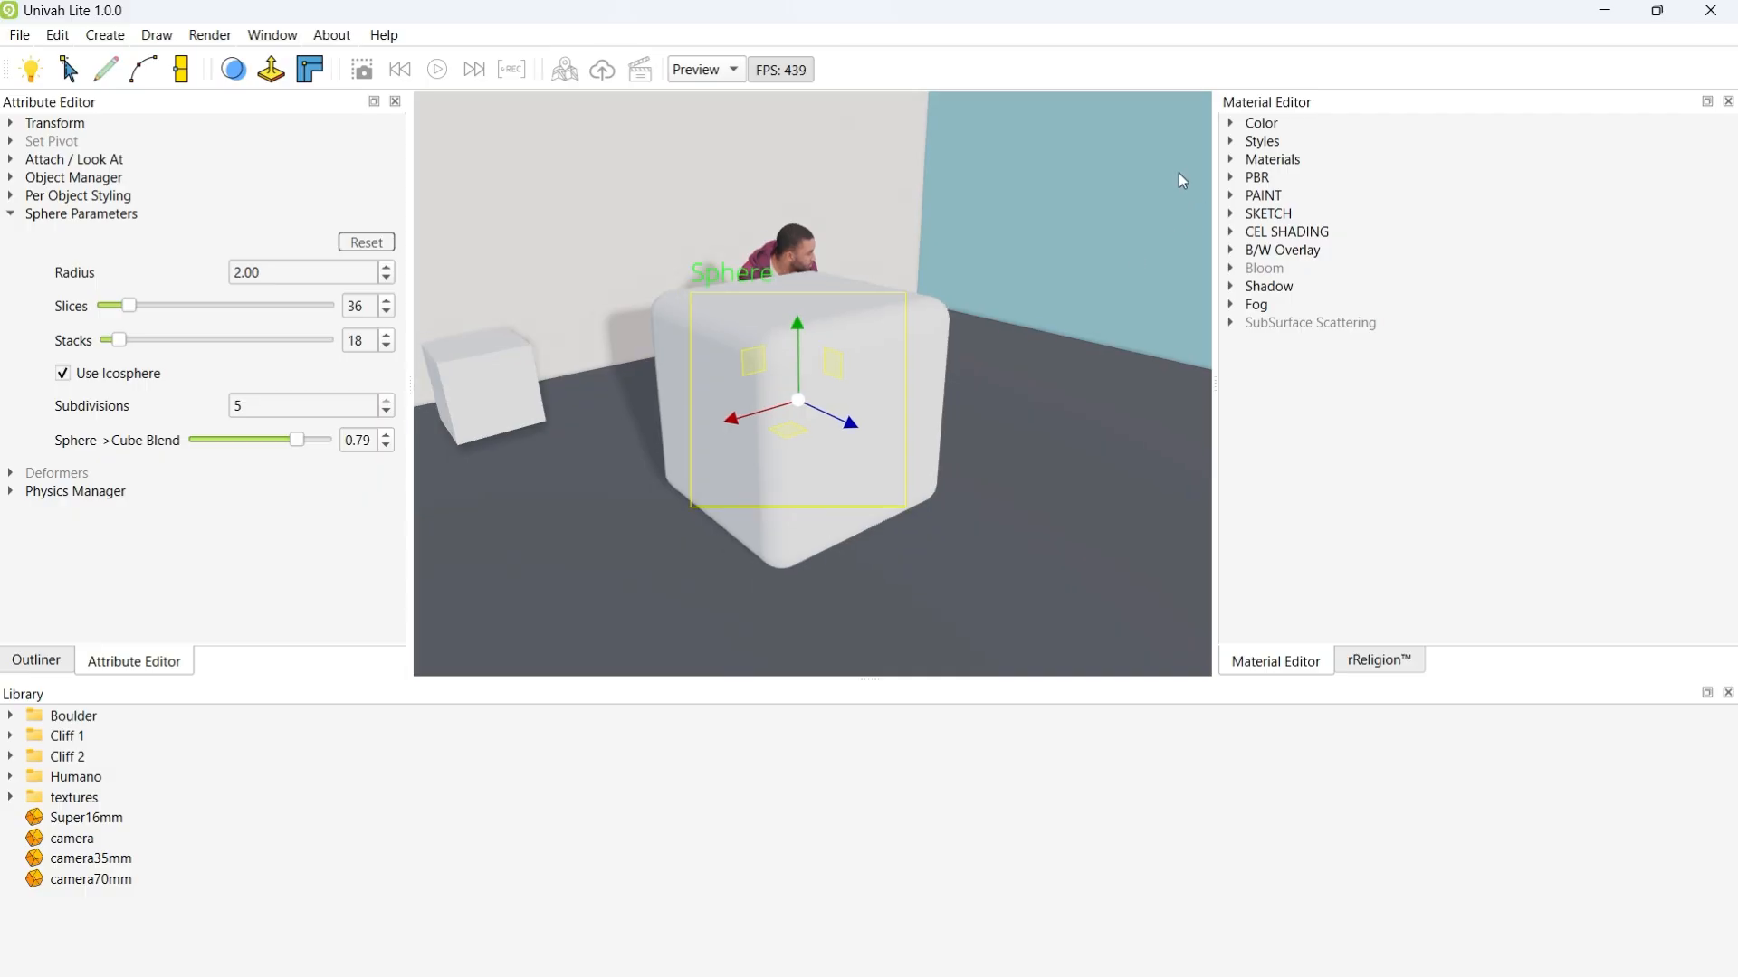
{"action": "left_click", "coordinate": [1233, 124]}
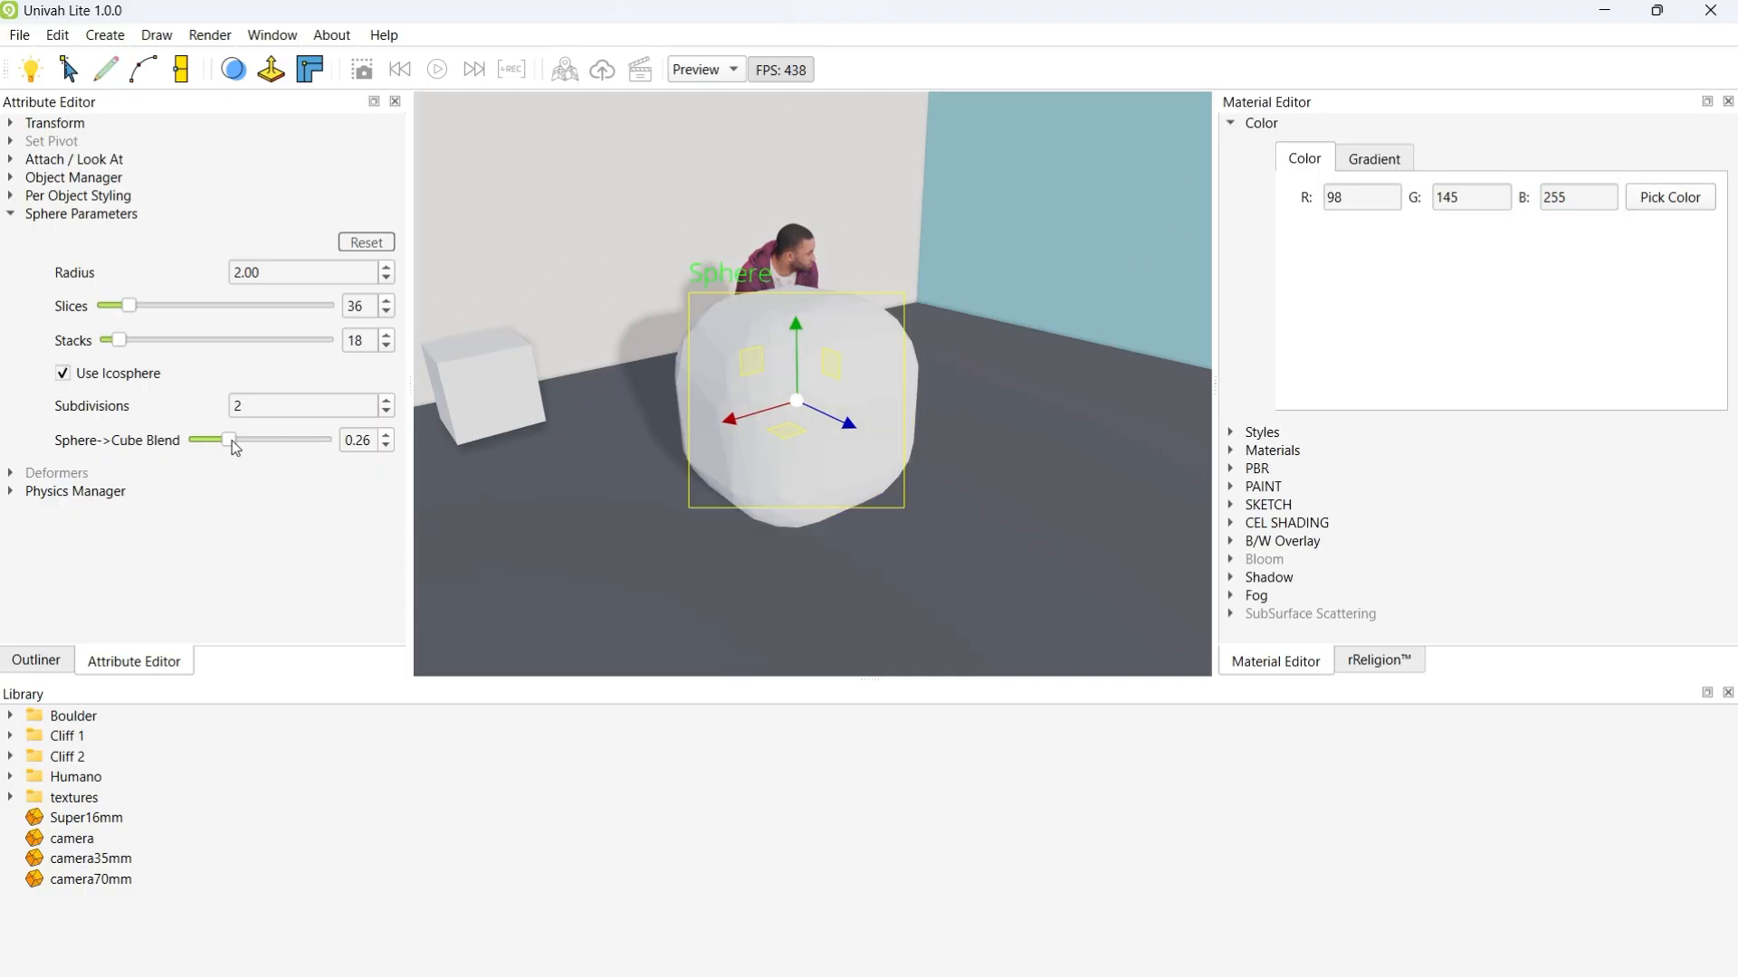
{"action": "left_click_drag", "start_coordinate": [231, 444], "coordinate": [289, 443]}
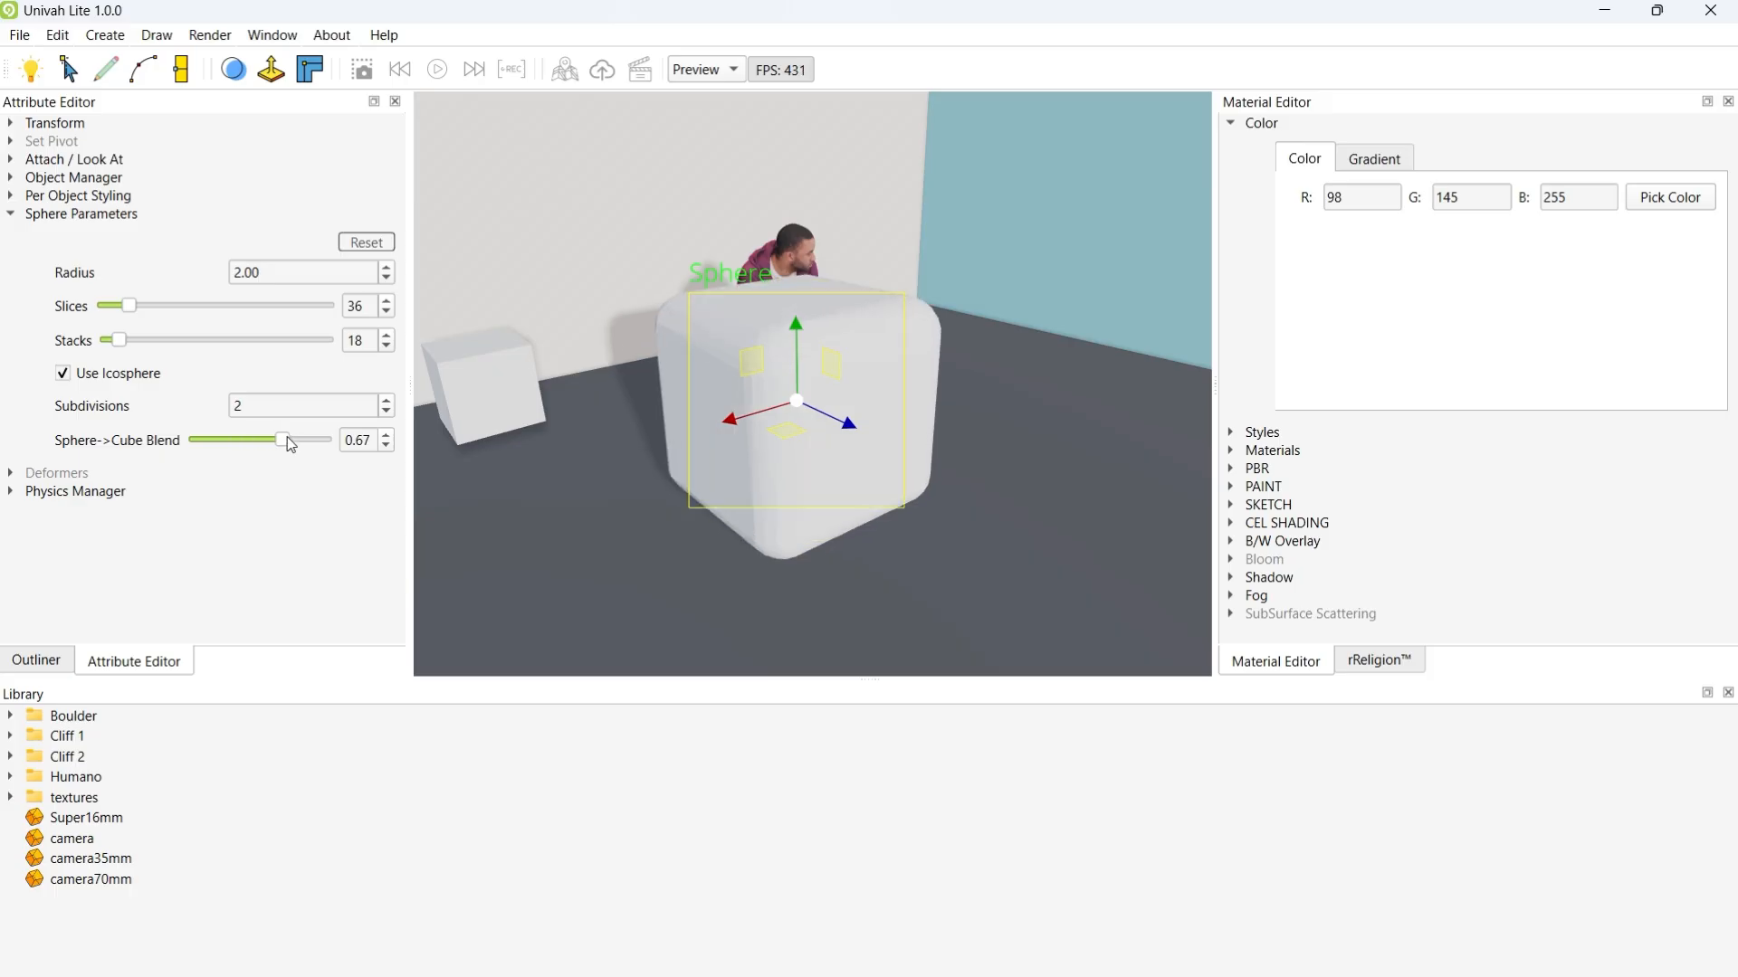
{"action": "scroll", "coordinate": [644, 432], "scroll_direction": "up", "scroll_amount": 6}
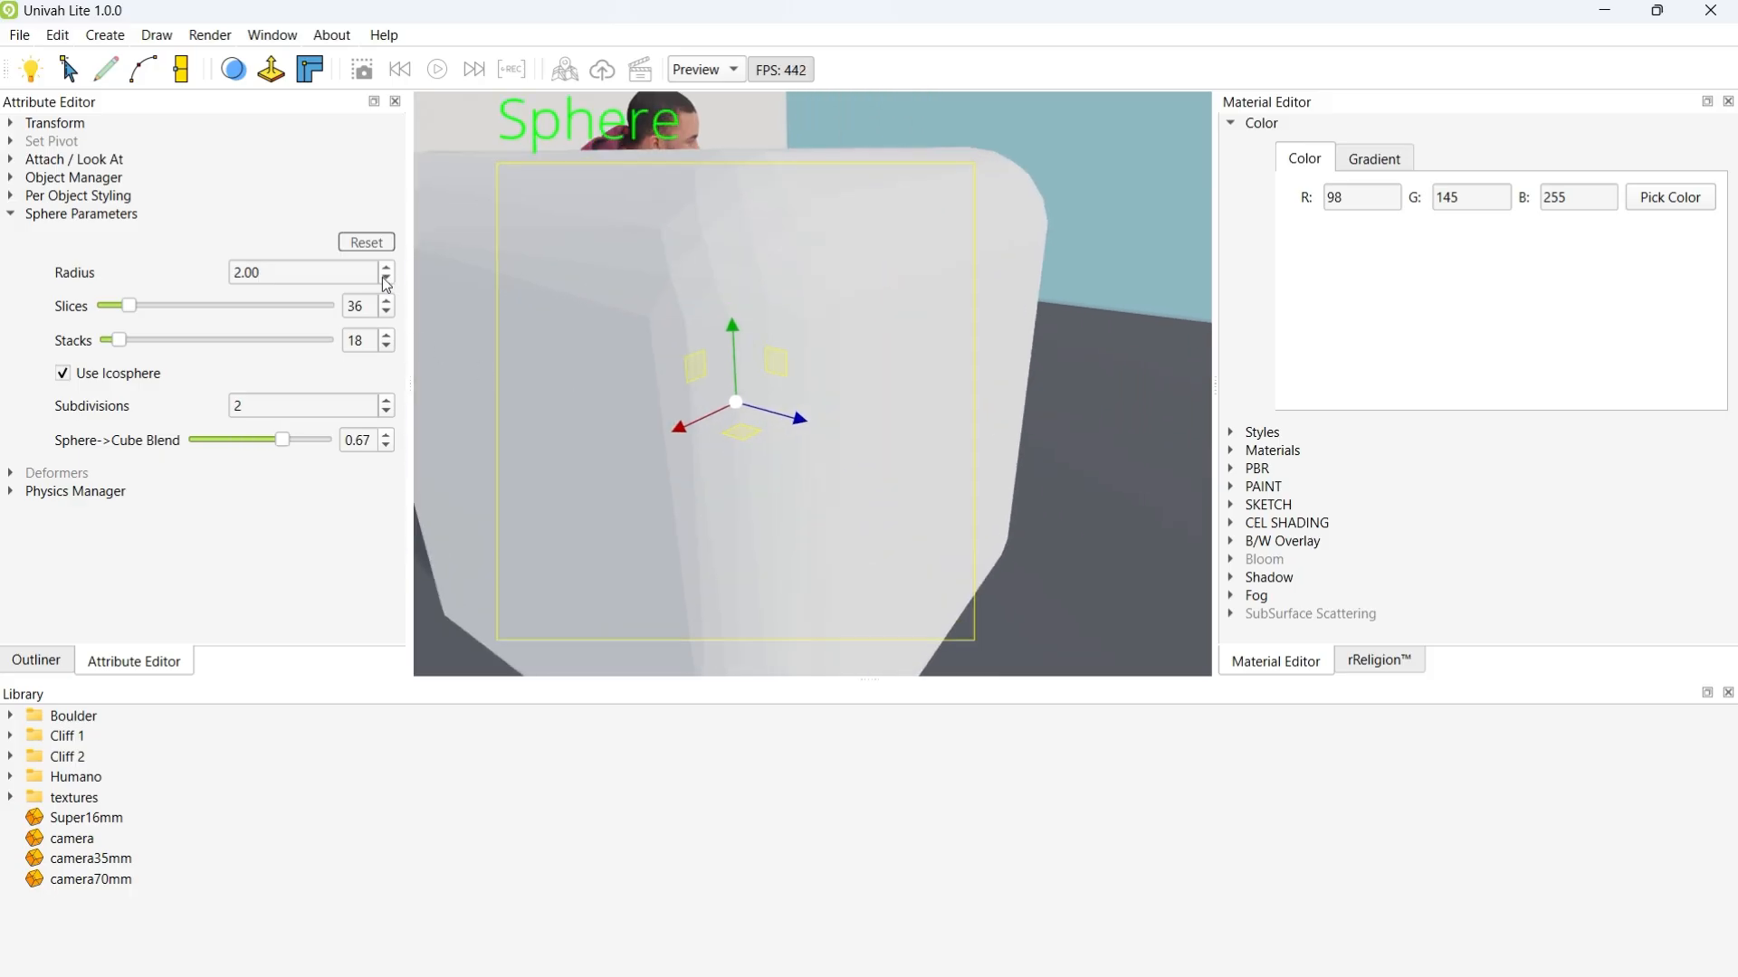
Step: Shrink the blended icosphere to Radius 0.80 and lower its Sphere->Cube Blend to 0.36
{"action": "left_click", "coordinate": [387, 280]}
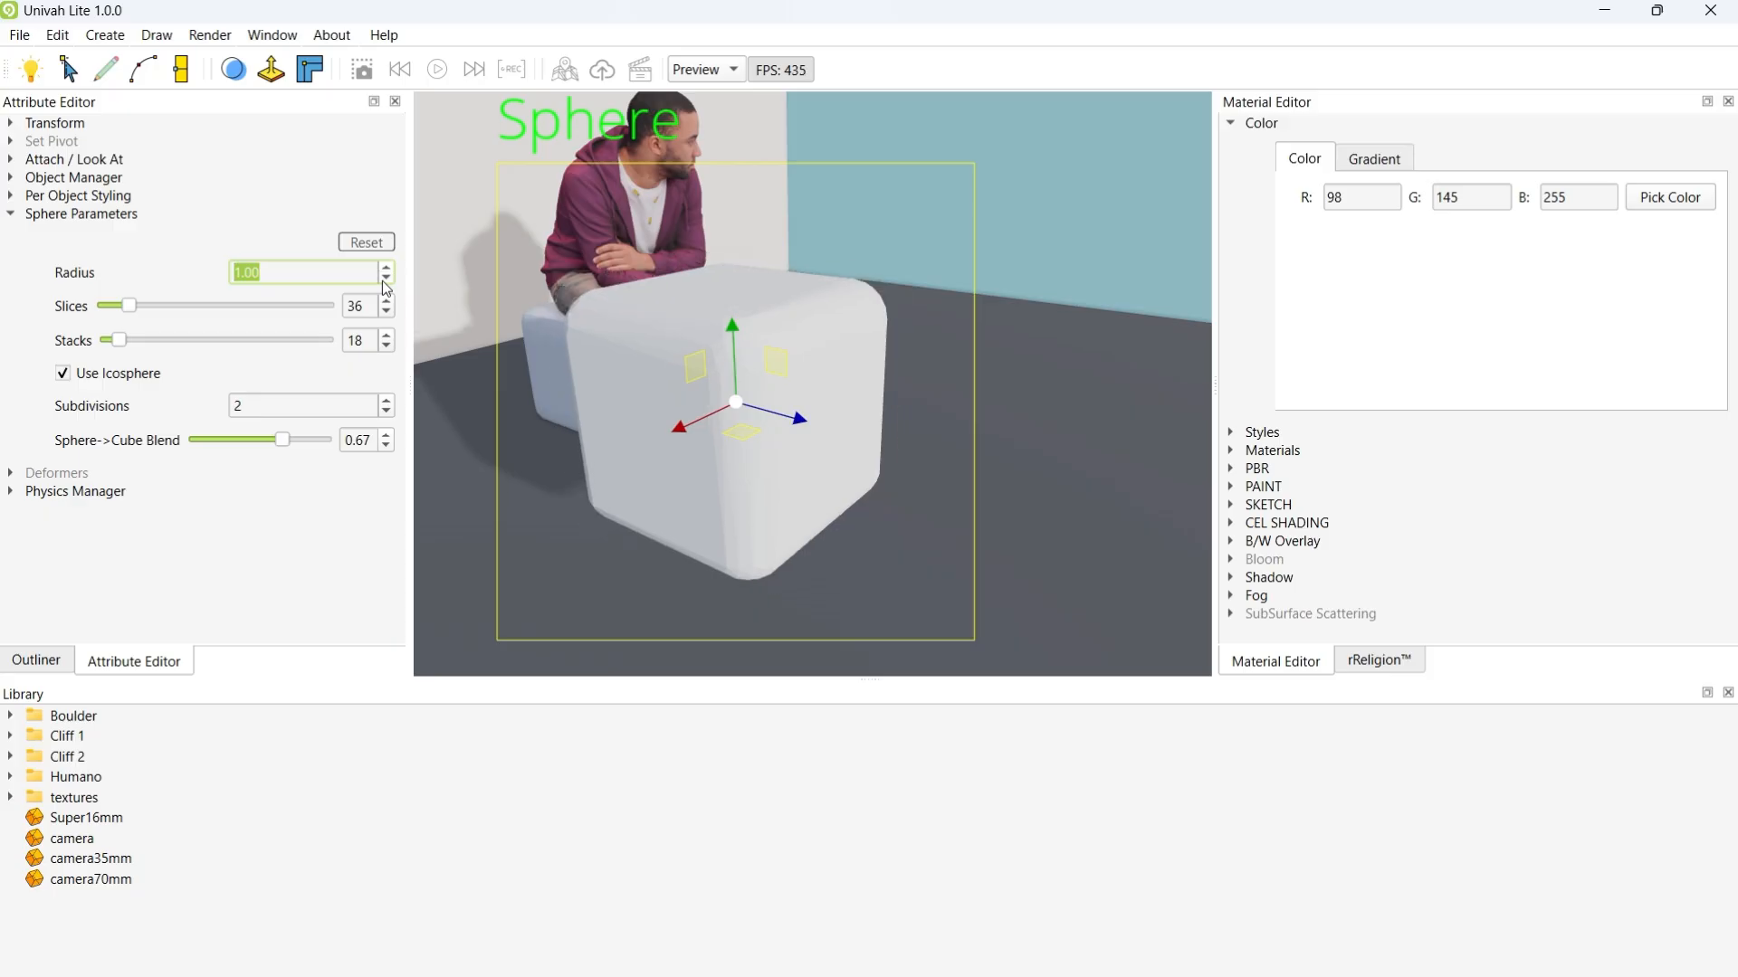
{"action": "left_click", "coordinate": [386, 280]}
{"action": "left_click", "coordinate": [386, 279]}
{"action": "left_click_drag", "start_coordinate": [288, 442], "coordinate": [246, 438]}
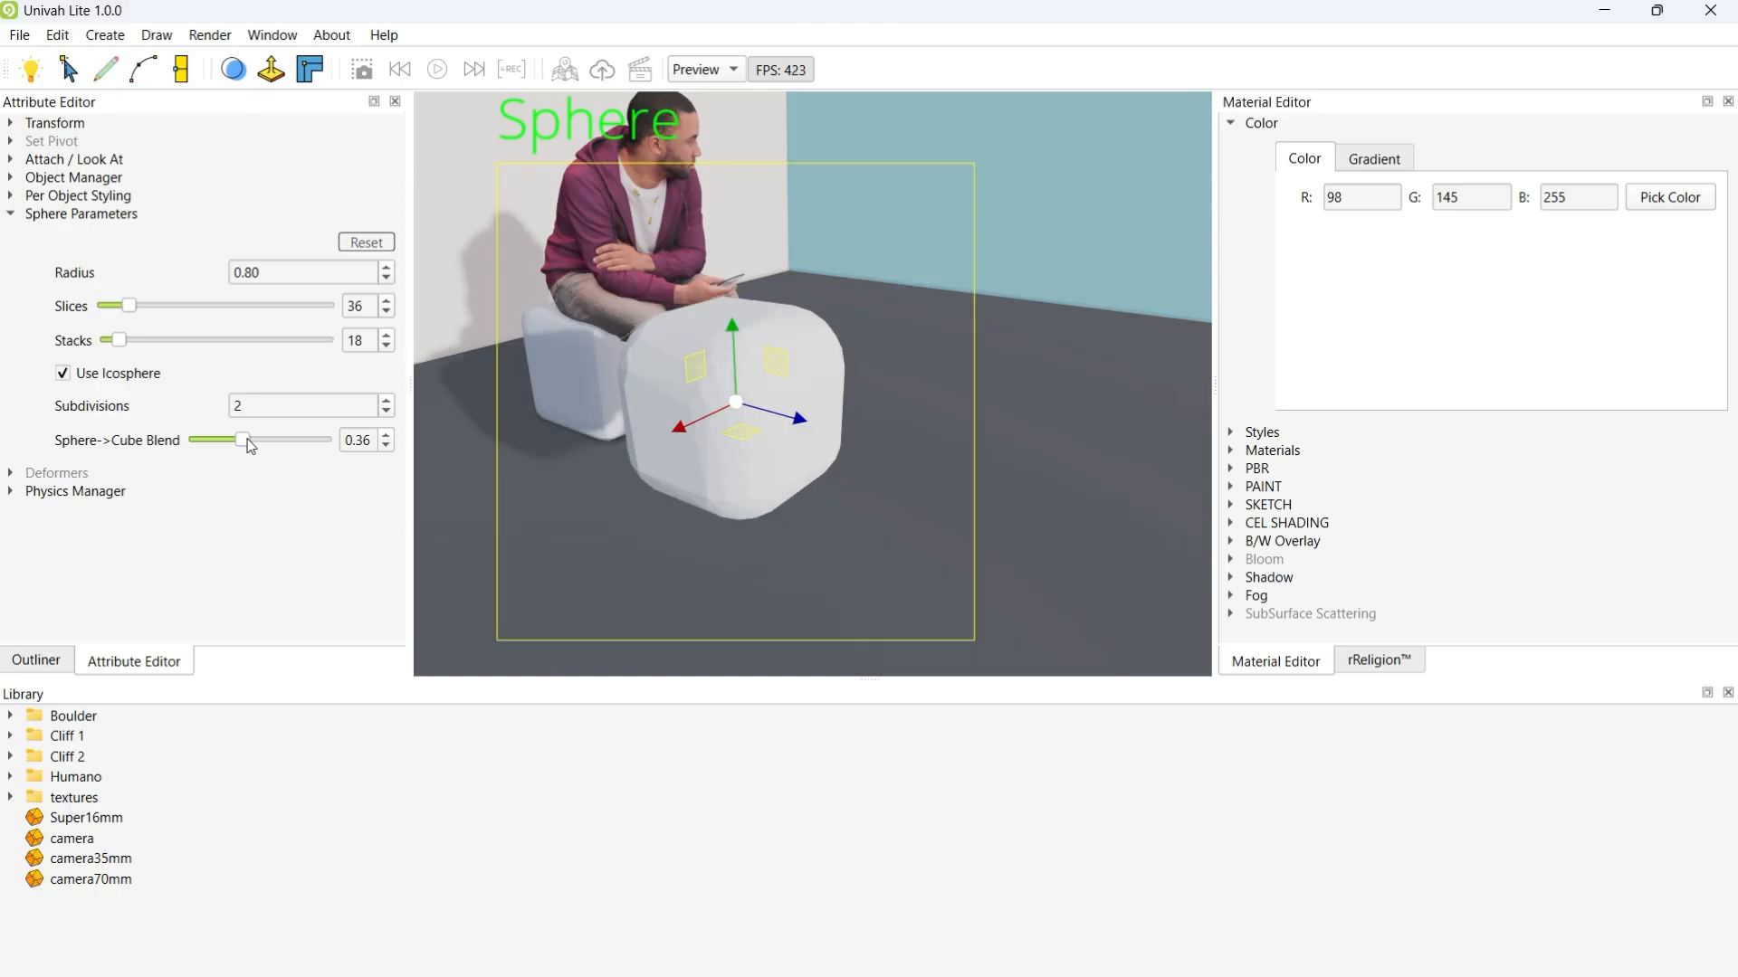
{"action": "scroll", "coordinate": [764, 475], "scroll_direction": "down", "scroll_amount": 5}
{"action": "scroll", "coordinate": [762, 474], "scroll_direction": "up", "scroll_amount": 3}
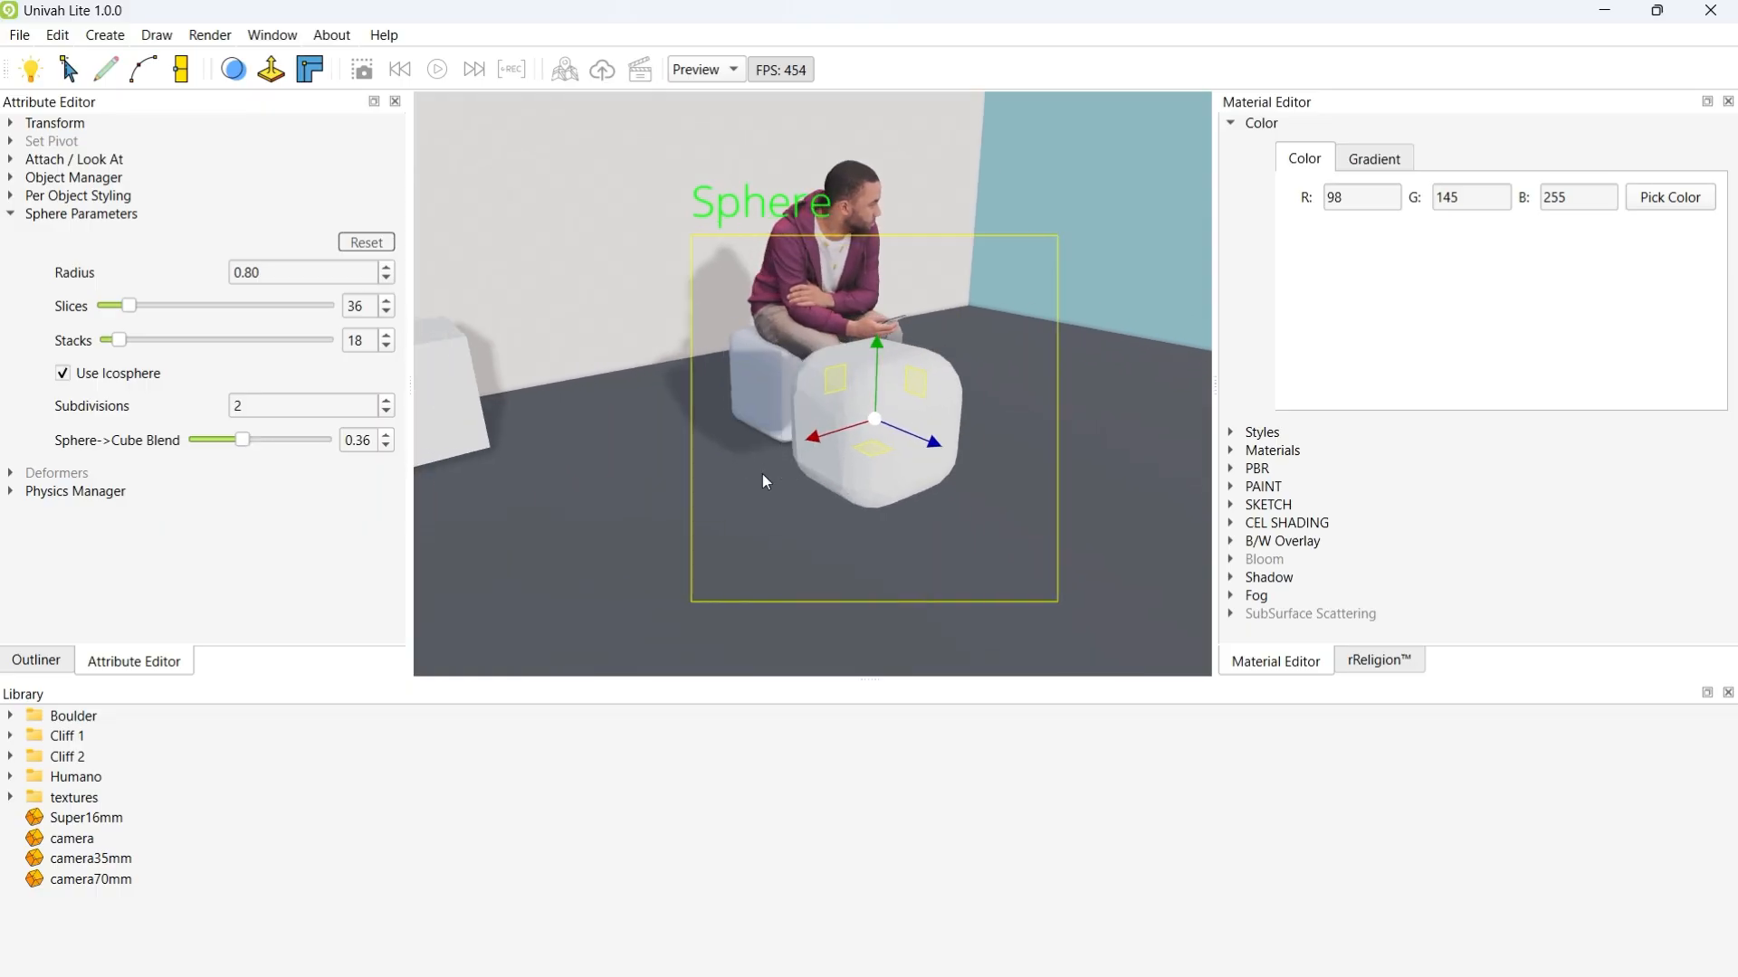
Step: Reset the sphere's parameters and move it between the white cube and the seated man, partly sunk into the floor
{"action": "left_click", "coordinate": [354, 241]}
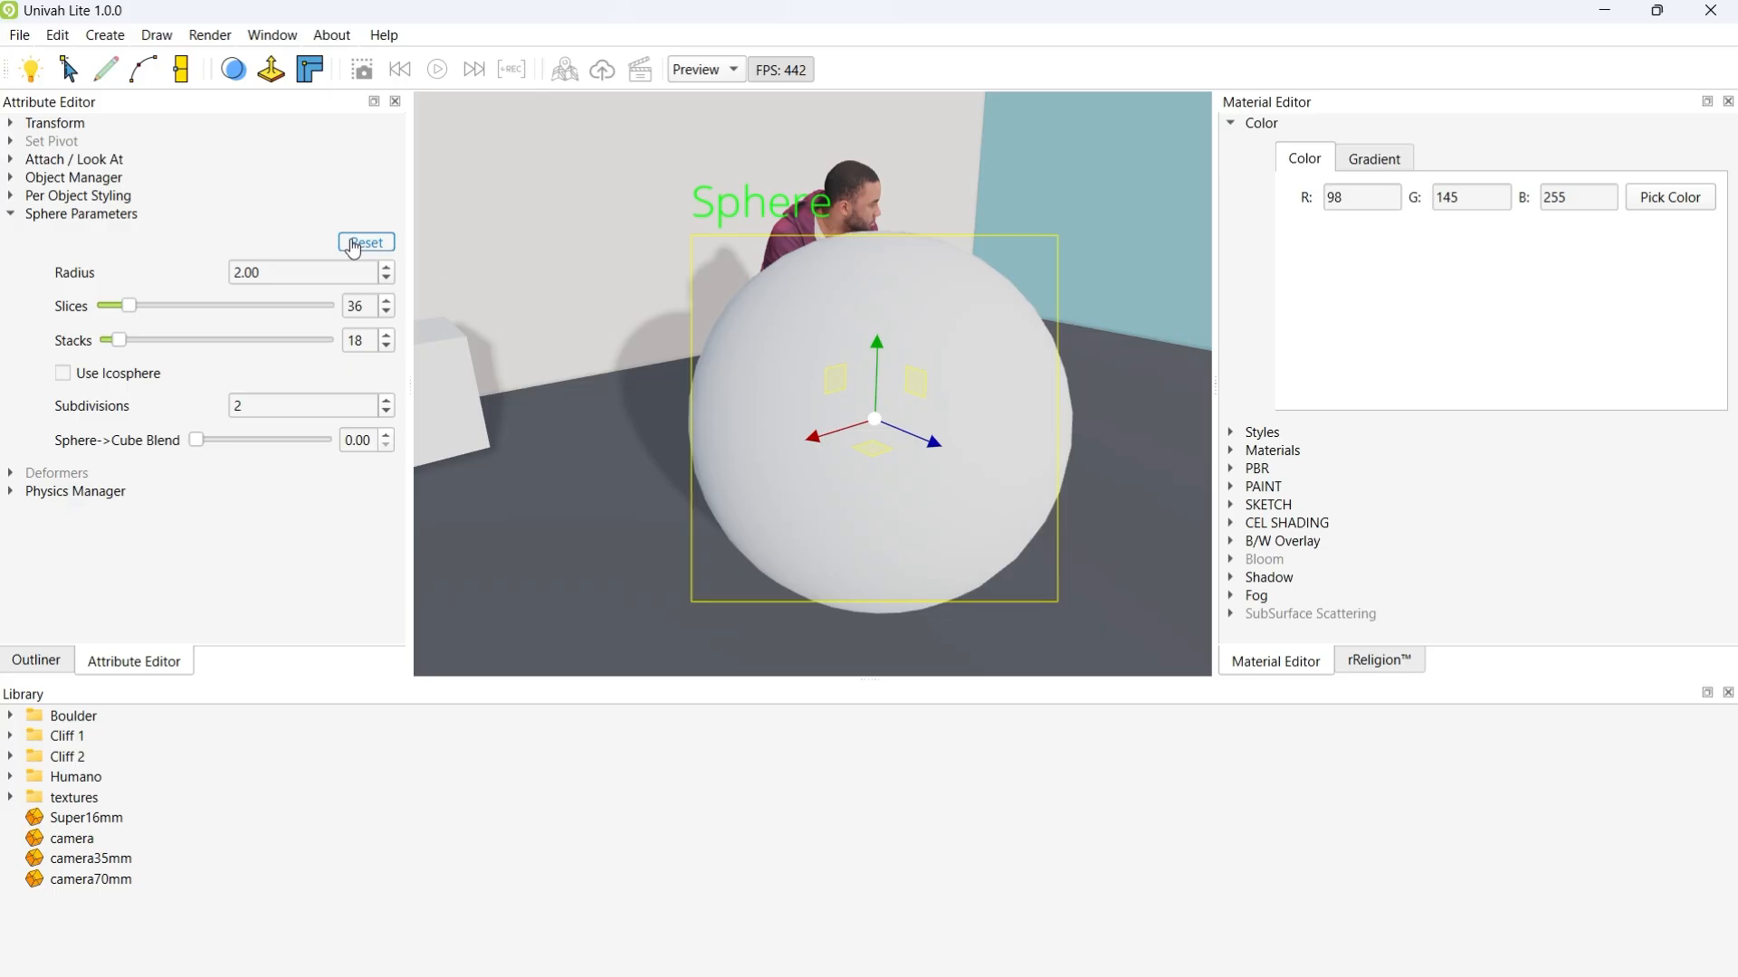
{"action": "scroll", "coordinate": [683, 334], "scroll_direction": "down", "scroll_amount": 5}
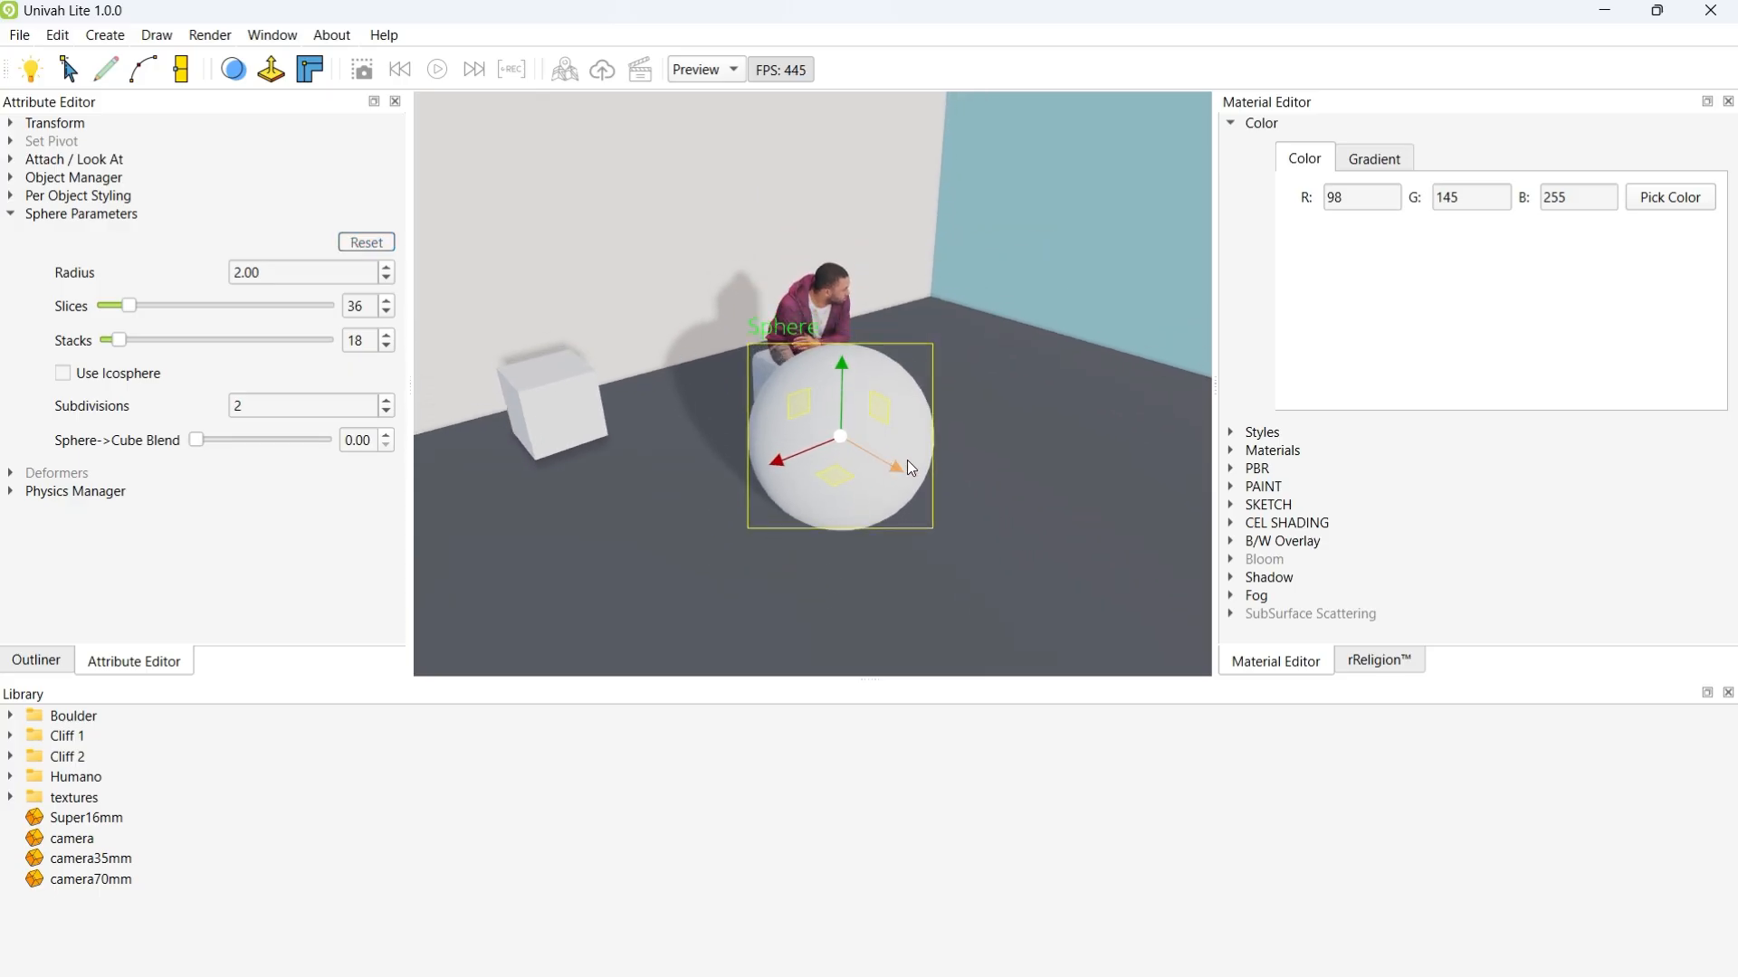
{"action": "left_click_drag", "start_coordinate": [907, 460], "coordinate": [705, 402]}
{"action": "left_click_drag", "start_coordinate": [663, 308], "coordinate": [664, 341]}
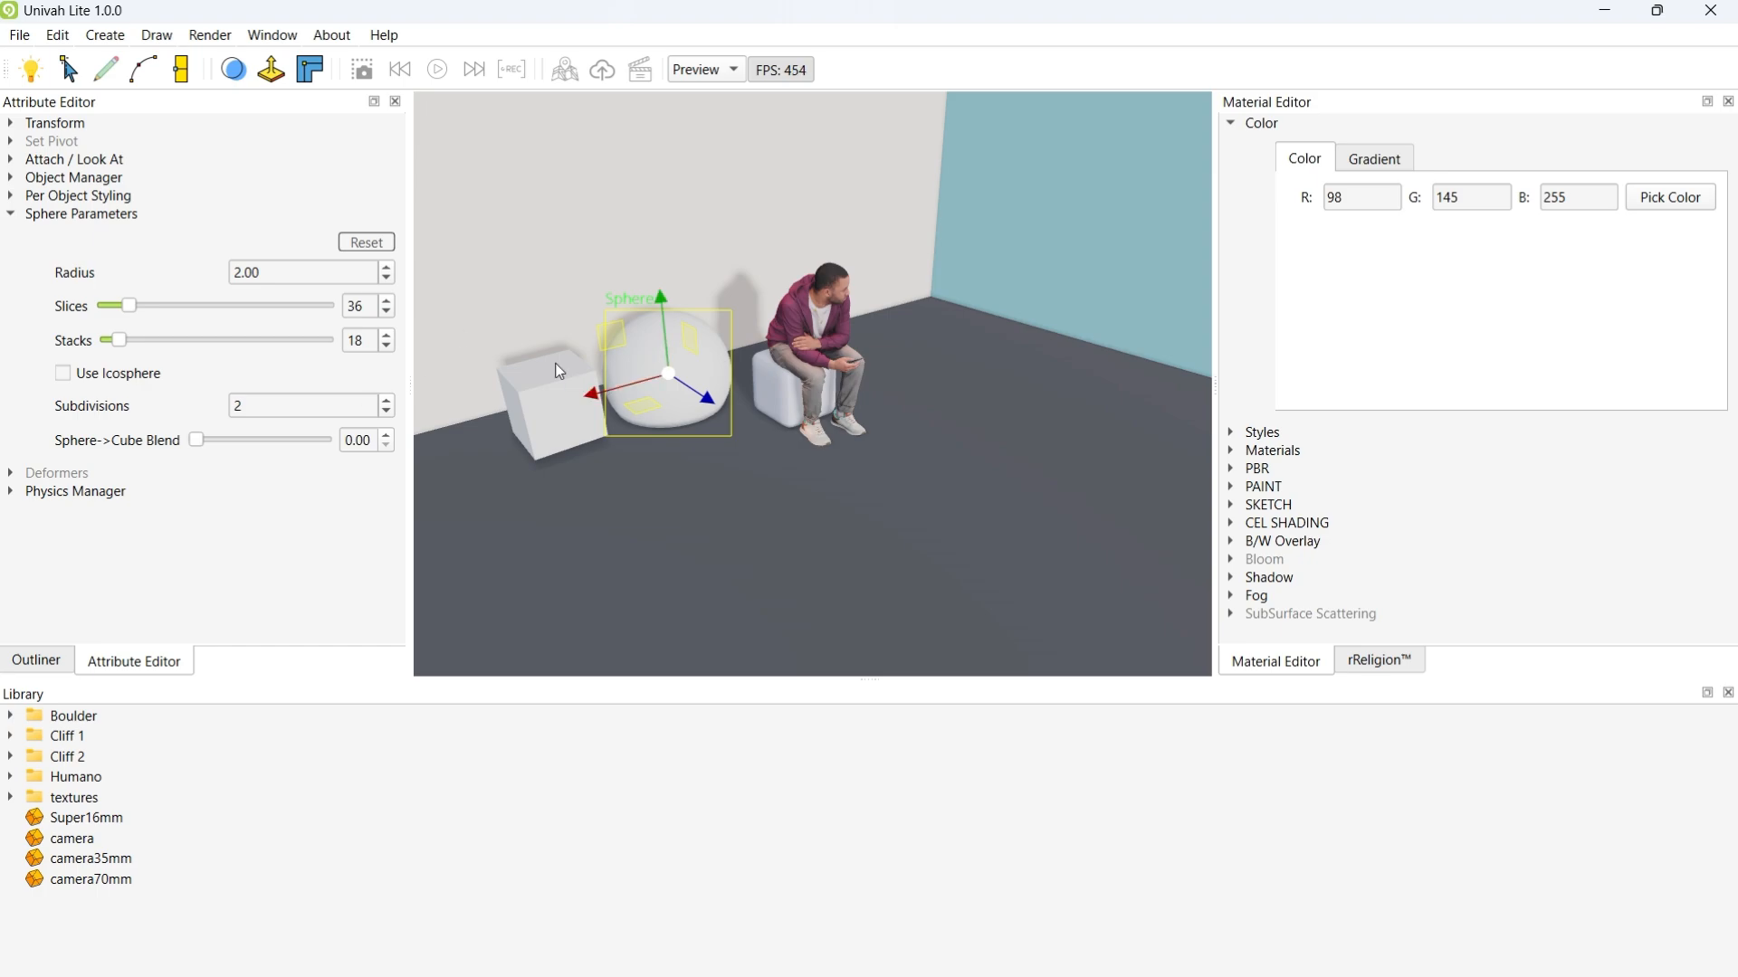
Step: Add a torus primitive, place it in front of the seated man and raise it above the floor
{"action": "left_click", "coordinate": [7, 216]}
{"action": "left_click", "coordinate": [38, 661]}
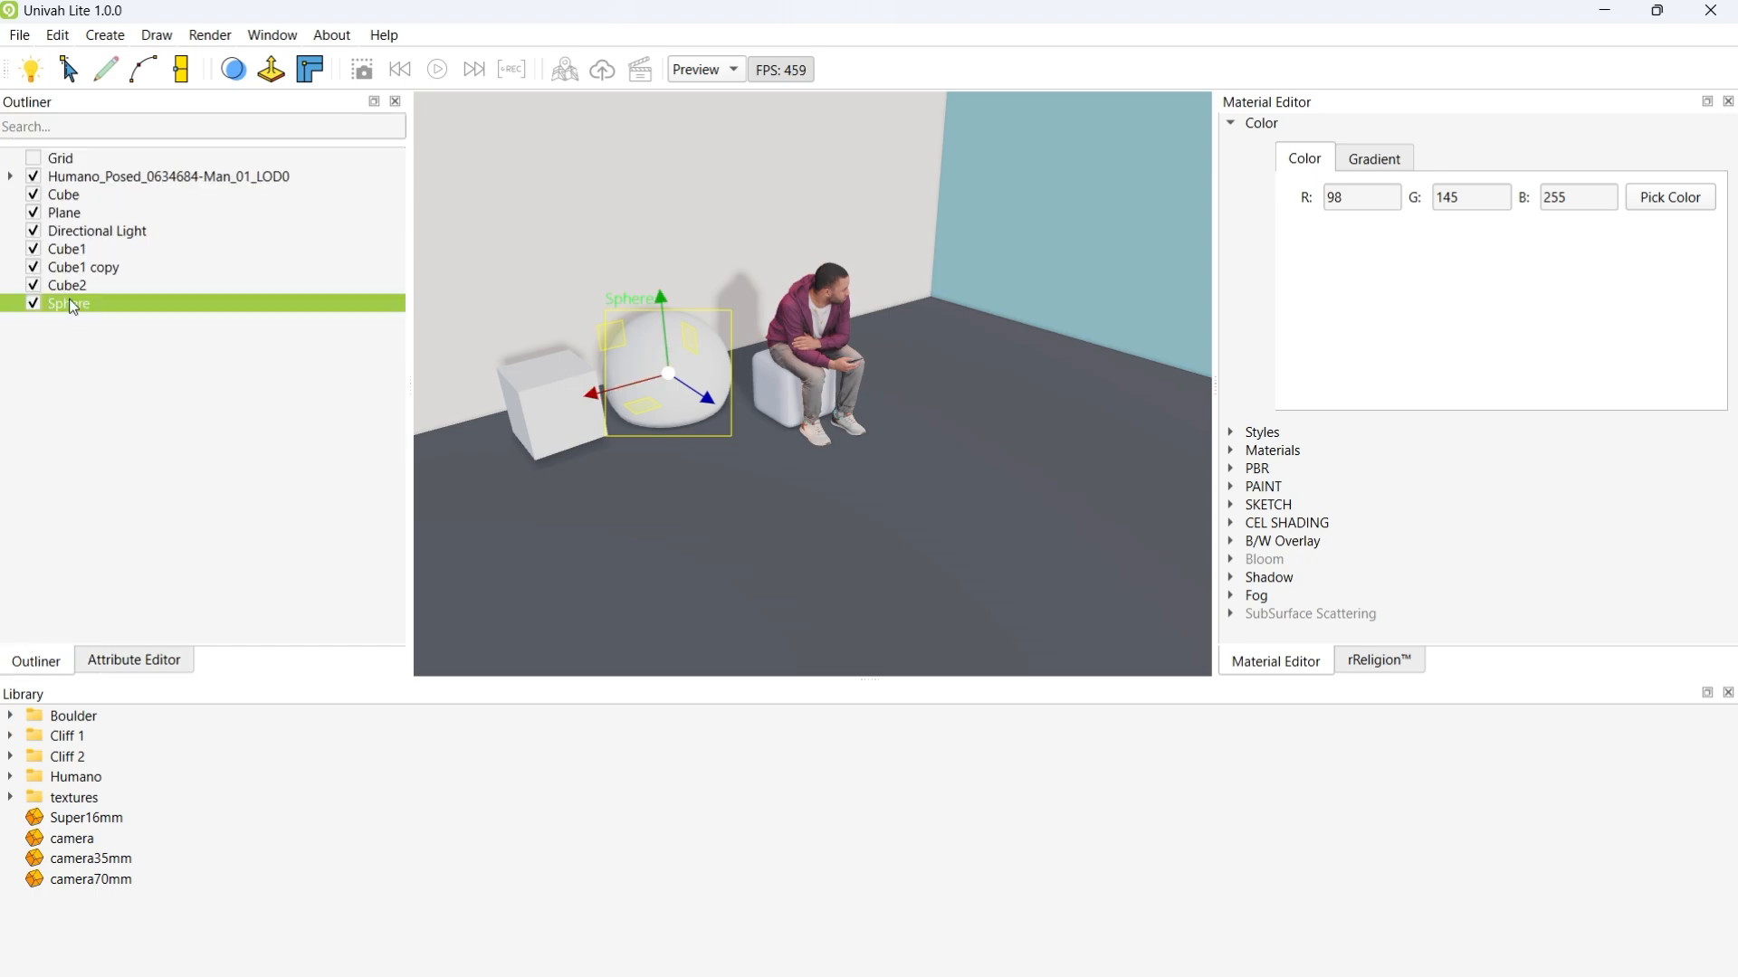
{"action": "left_click", "coordinate": [104, 34]}
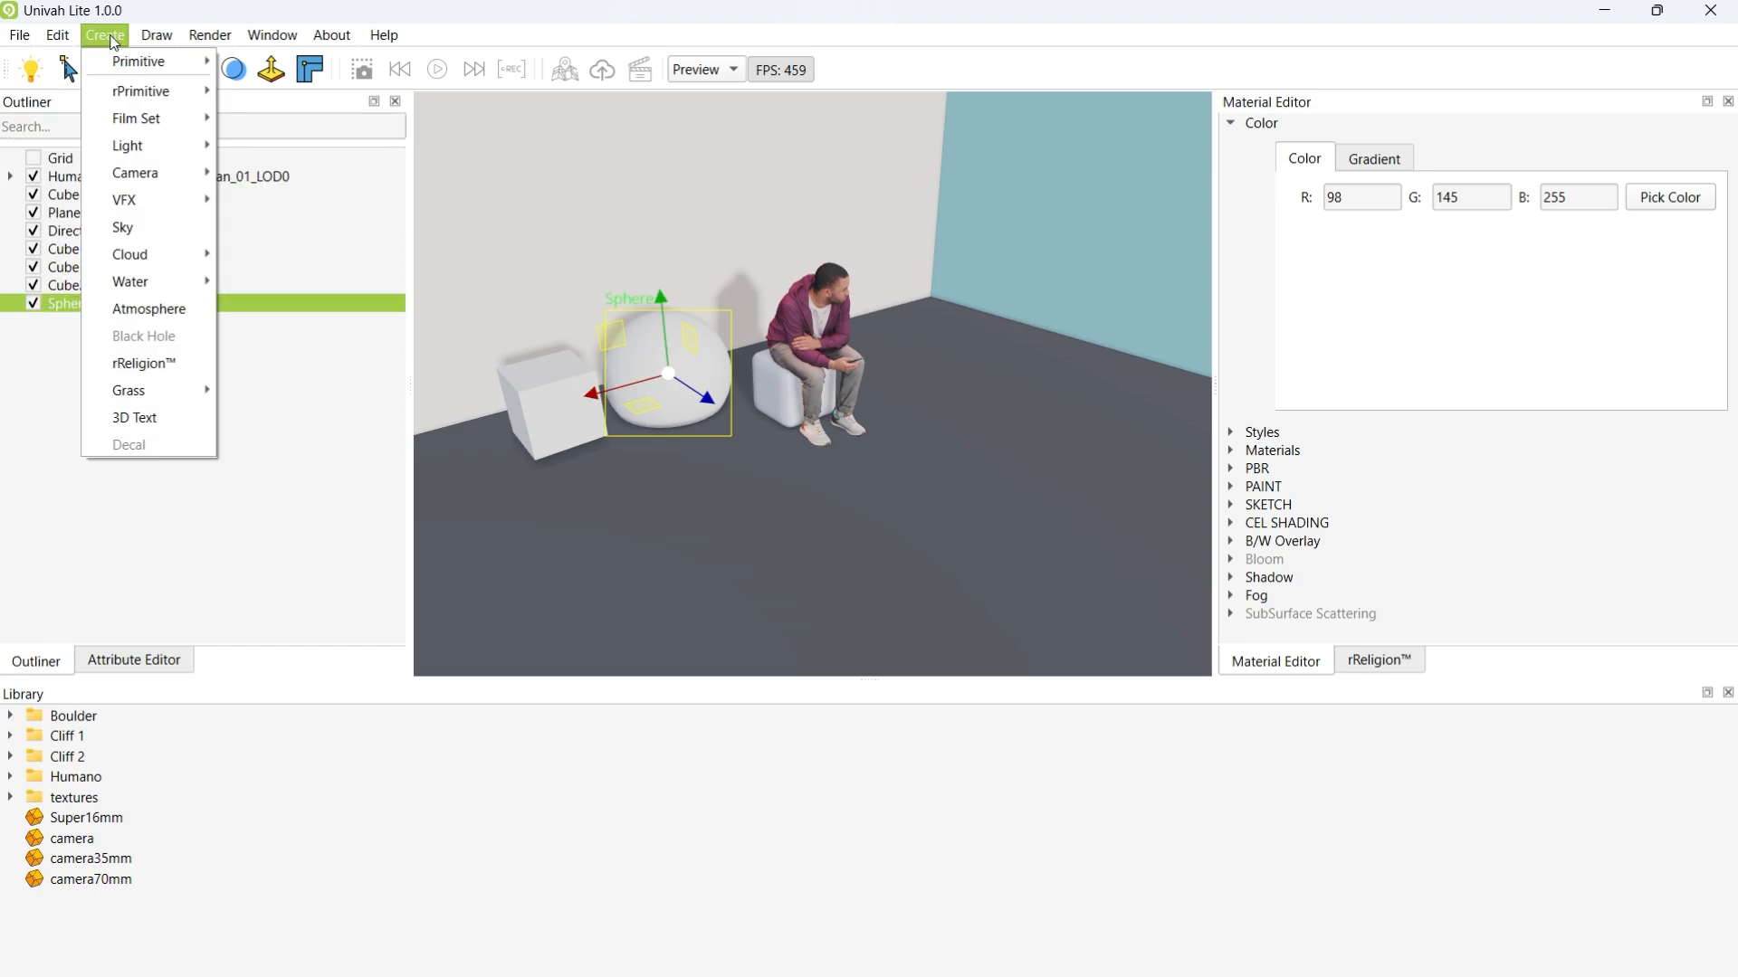
{"action": "mouse_move", "coordinate": [140, 61]}
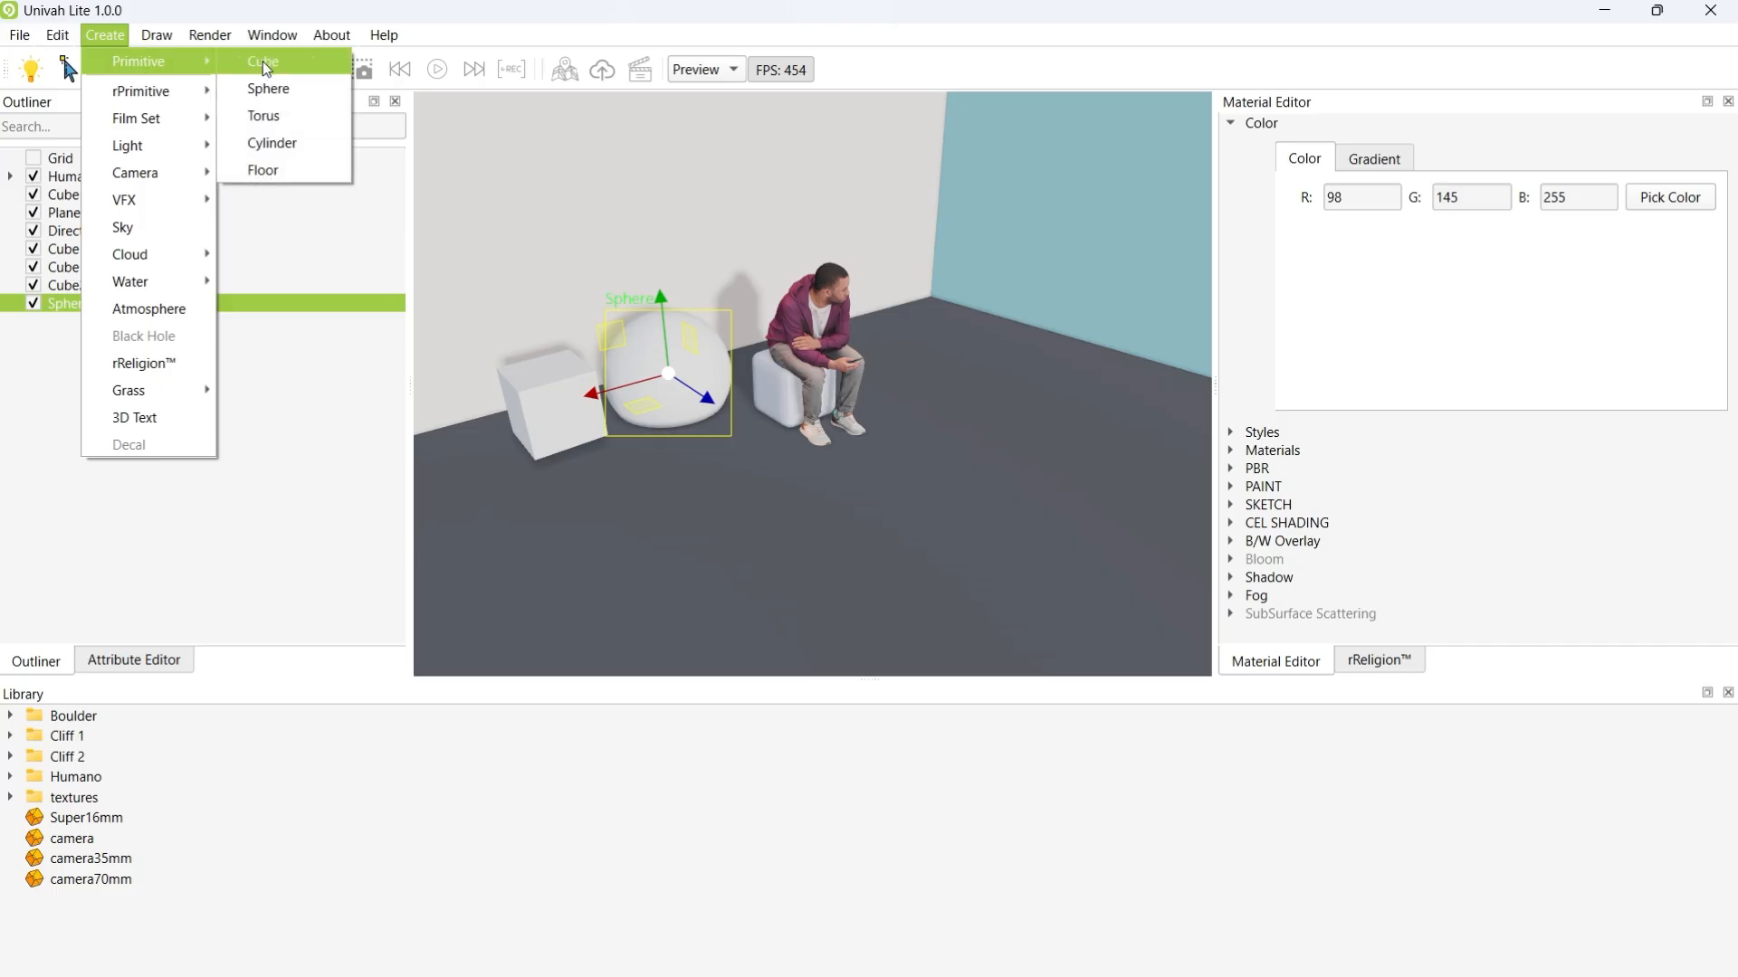
{"action": "left_click", "coordinate": [274, 117]}
{"action": "left_click_drag", "start_coordinate": [846, 440], "coordinate": [936, 518]}
{"action": "left_click_drag", "start_coordinate": [901, 443], "coordinate": [898, 387]}
{"action": "scroll", "coordinate": [907, 511], "scroll_direction": "up", "scroll_amount": 5}
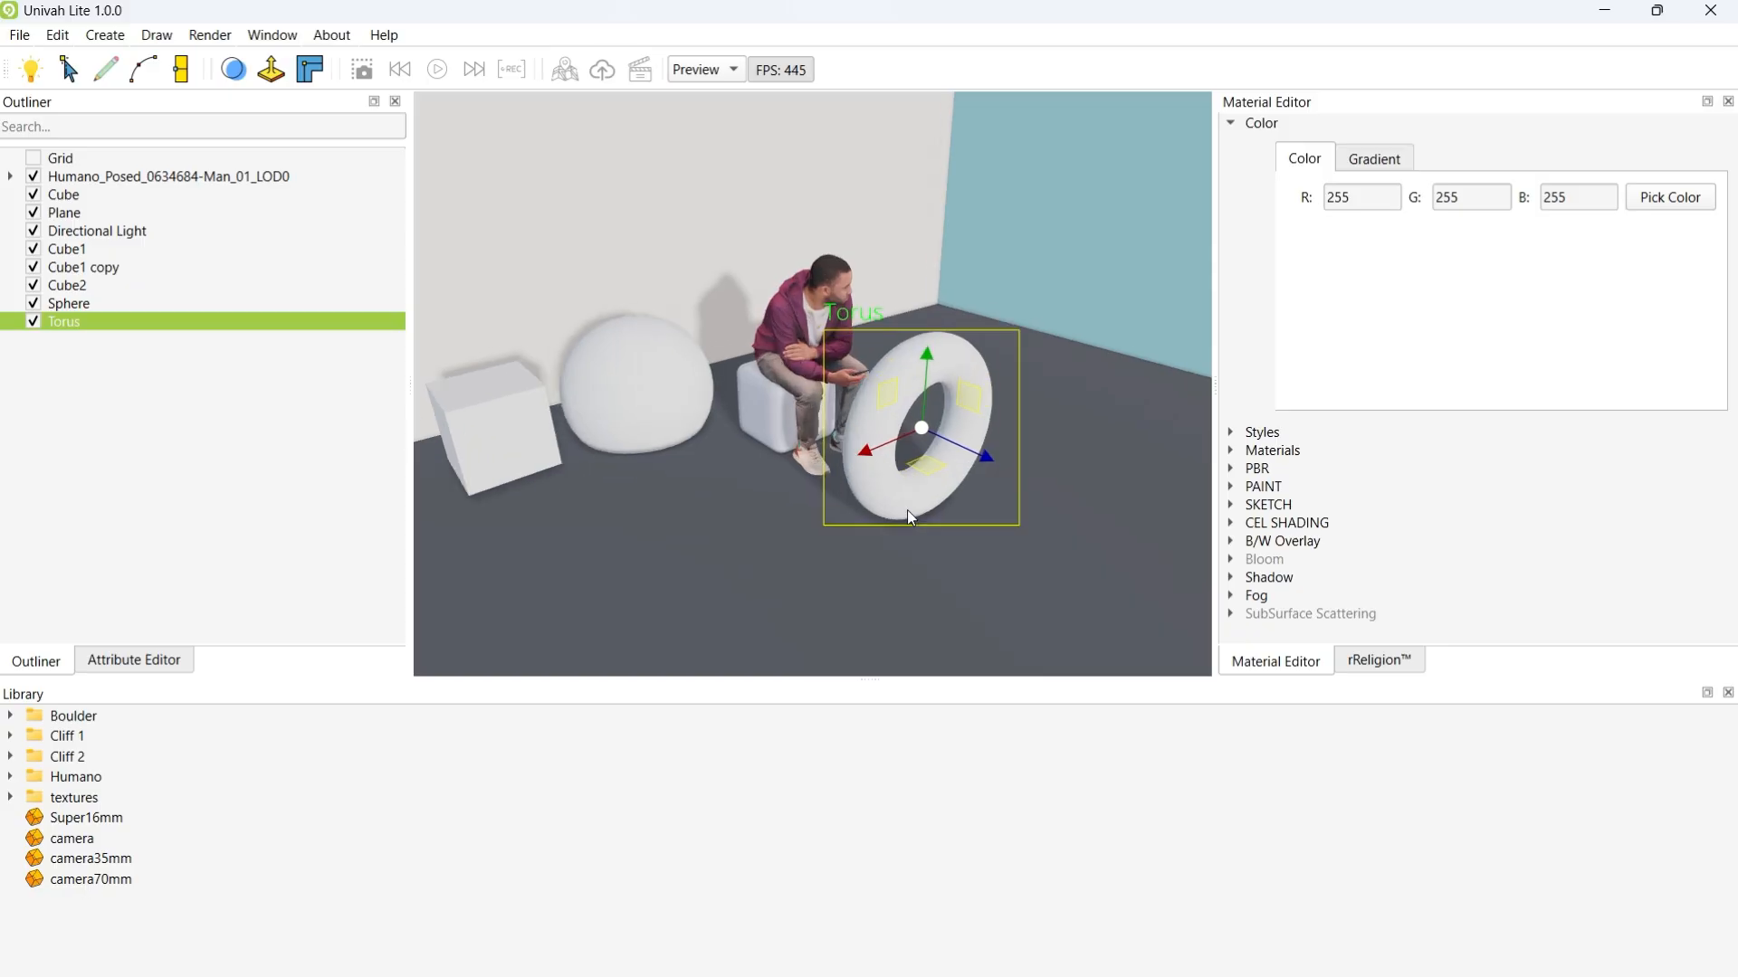
{"action": "scroll", "coordinate": [925, 395], "scroll_direction": "down", "scroll_amount": 5}
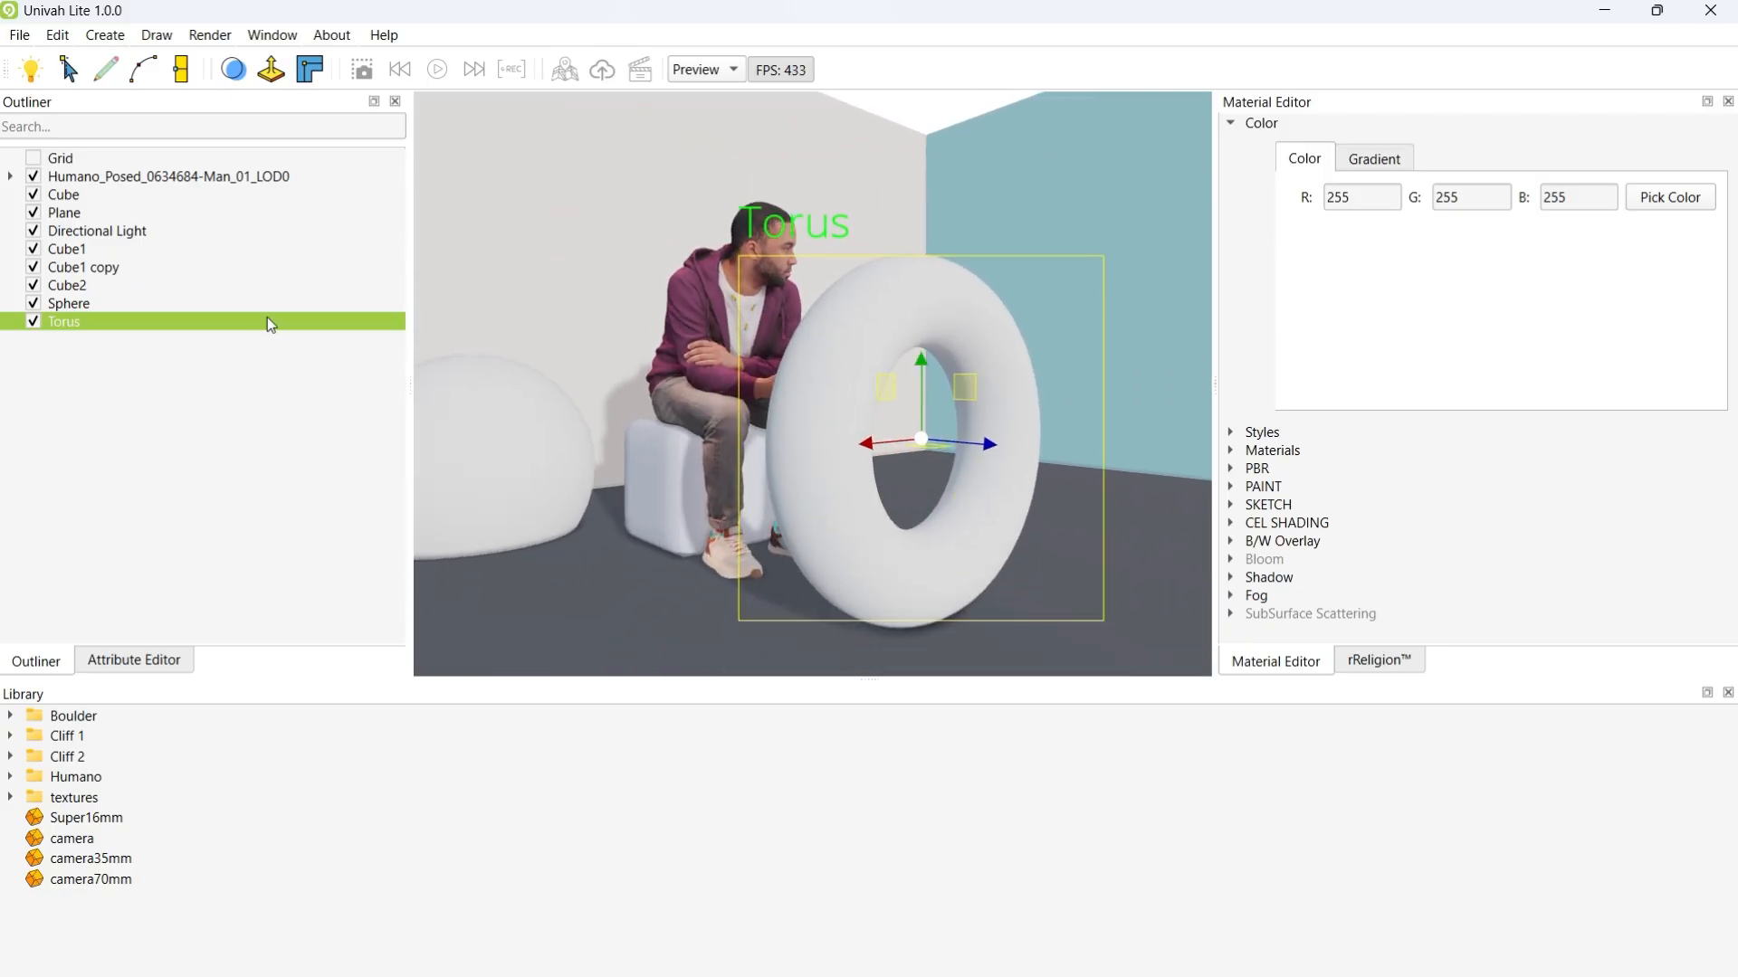
Step: Increase the torus's Major Radius to 2.70 and lift the torus clear of the floor
{"action": "left_click", "coordinate": [114, 659]}
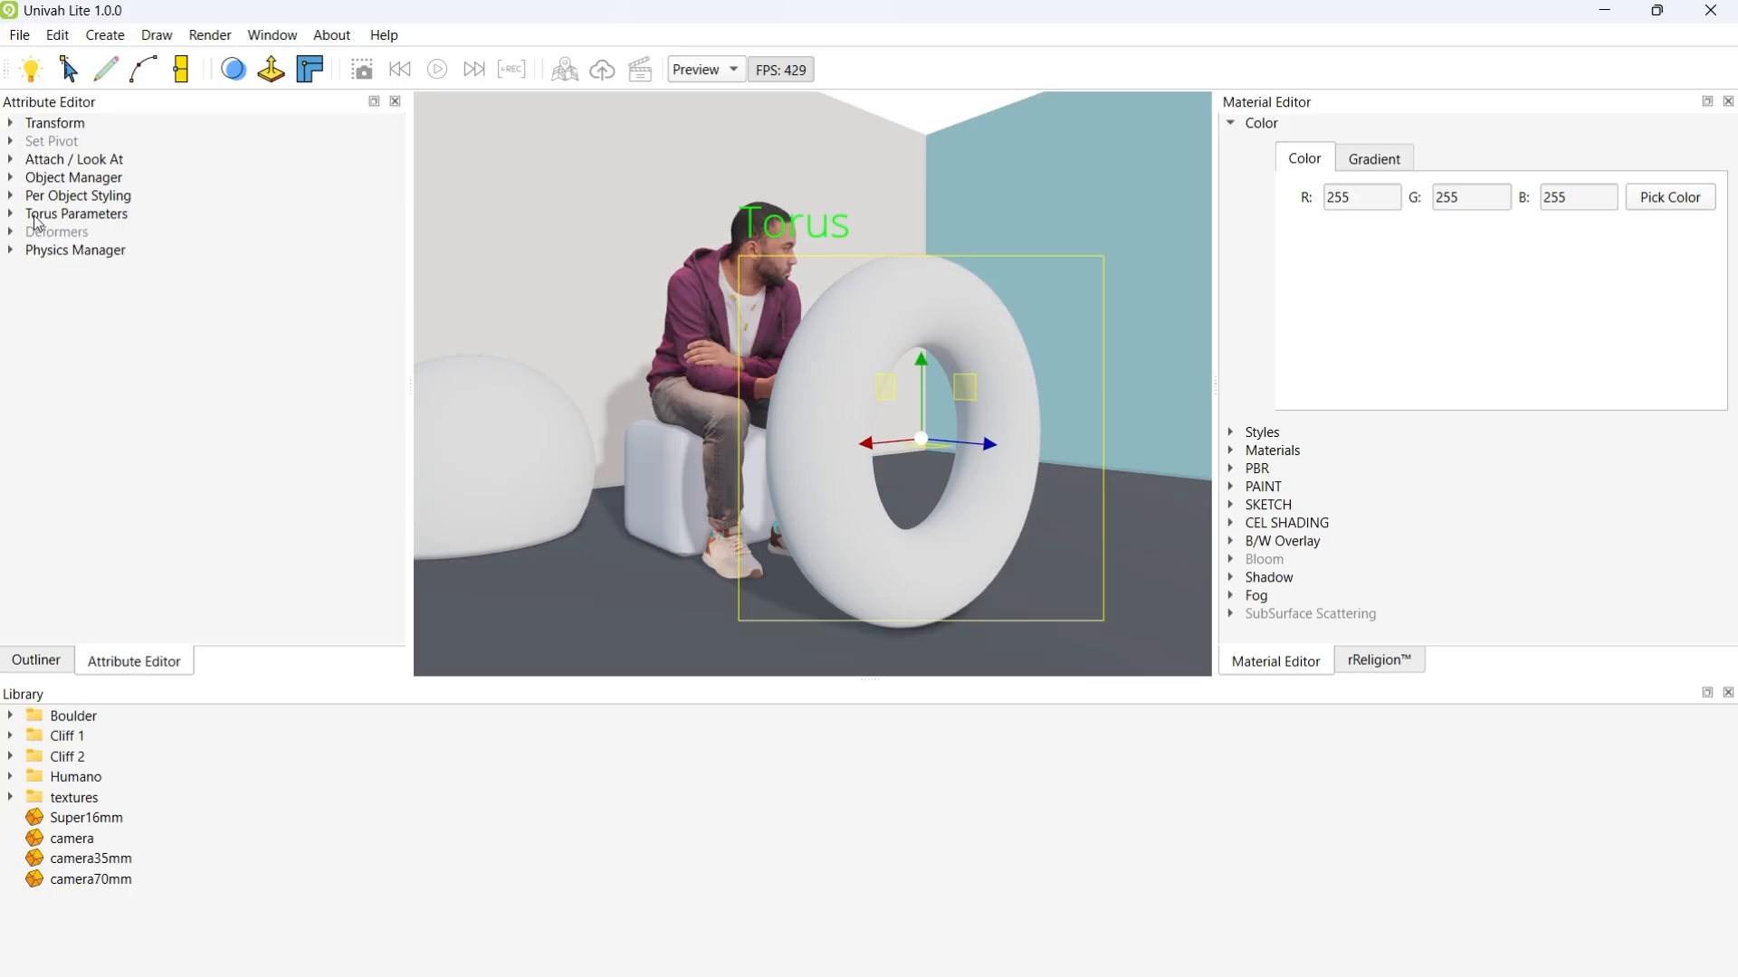
{"action": "left_click", "coordinate": [10, 214]}
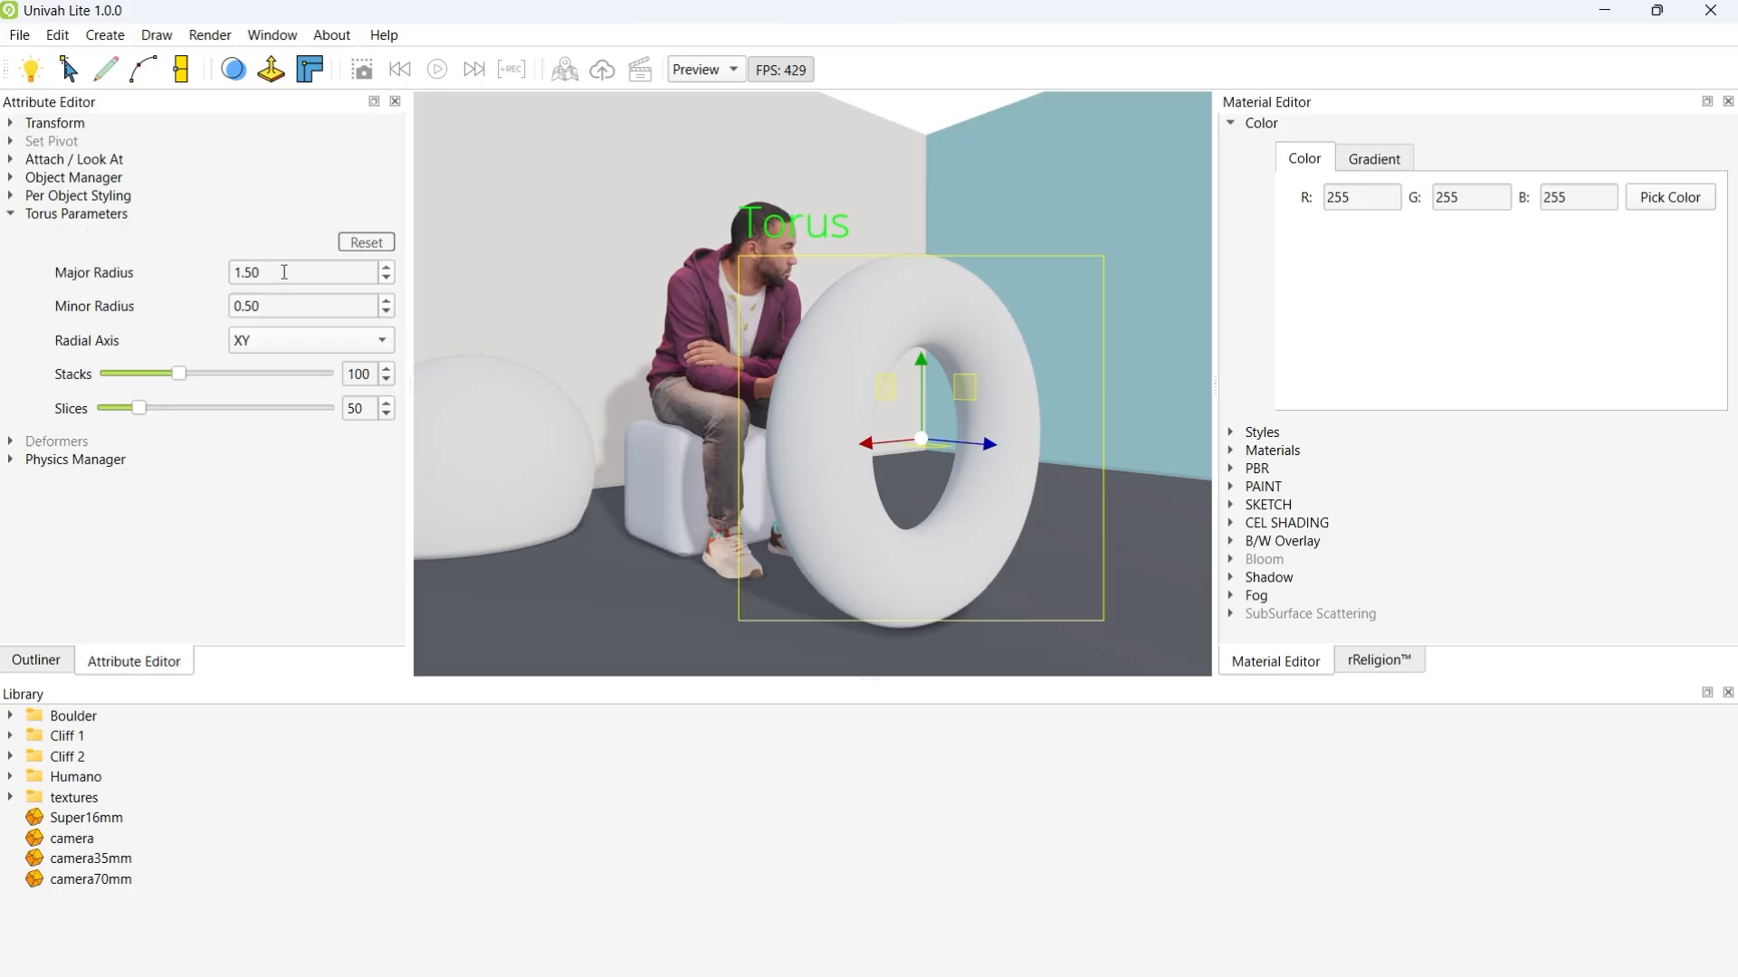
{"action": "left_click", "coordinate": [389, 267]}
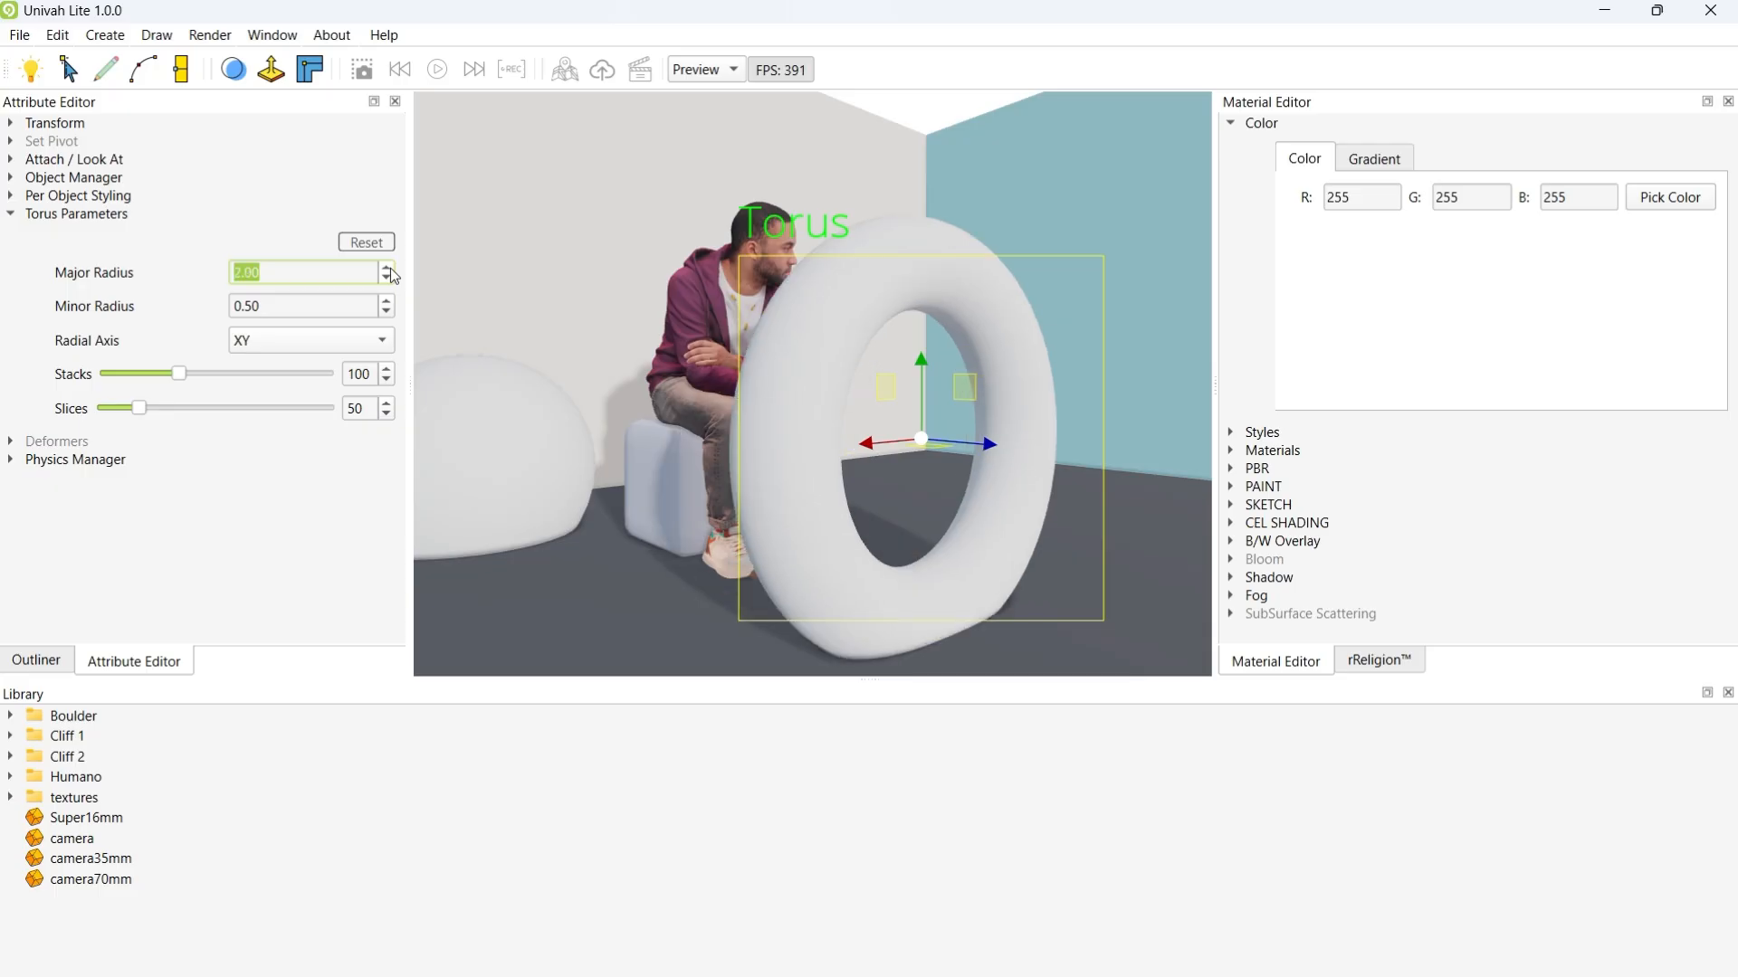
{"action": "left_click", "coordinate": [389, 267]}
{"action": "scroll", "coordinate": [891, 487], "scroll_direction": "down", "scroll_amount": 5}
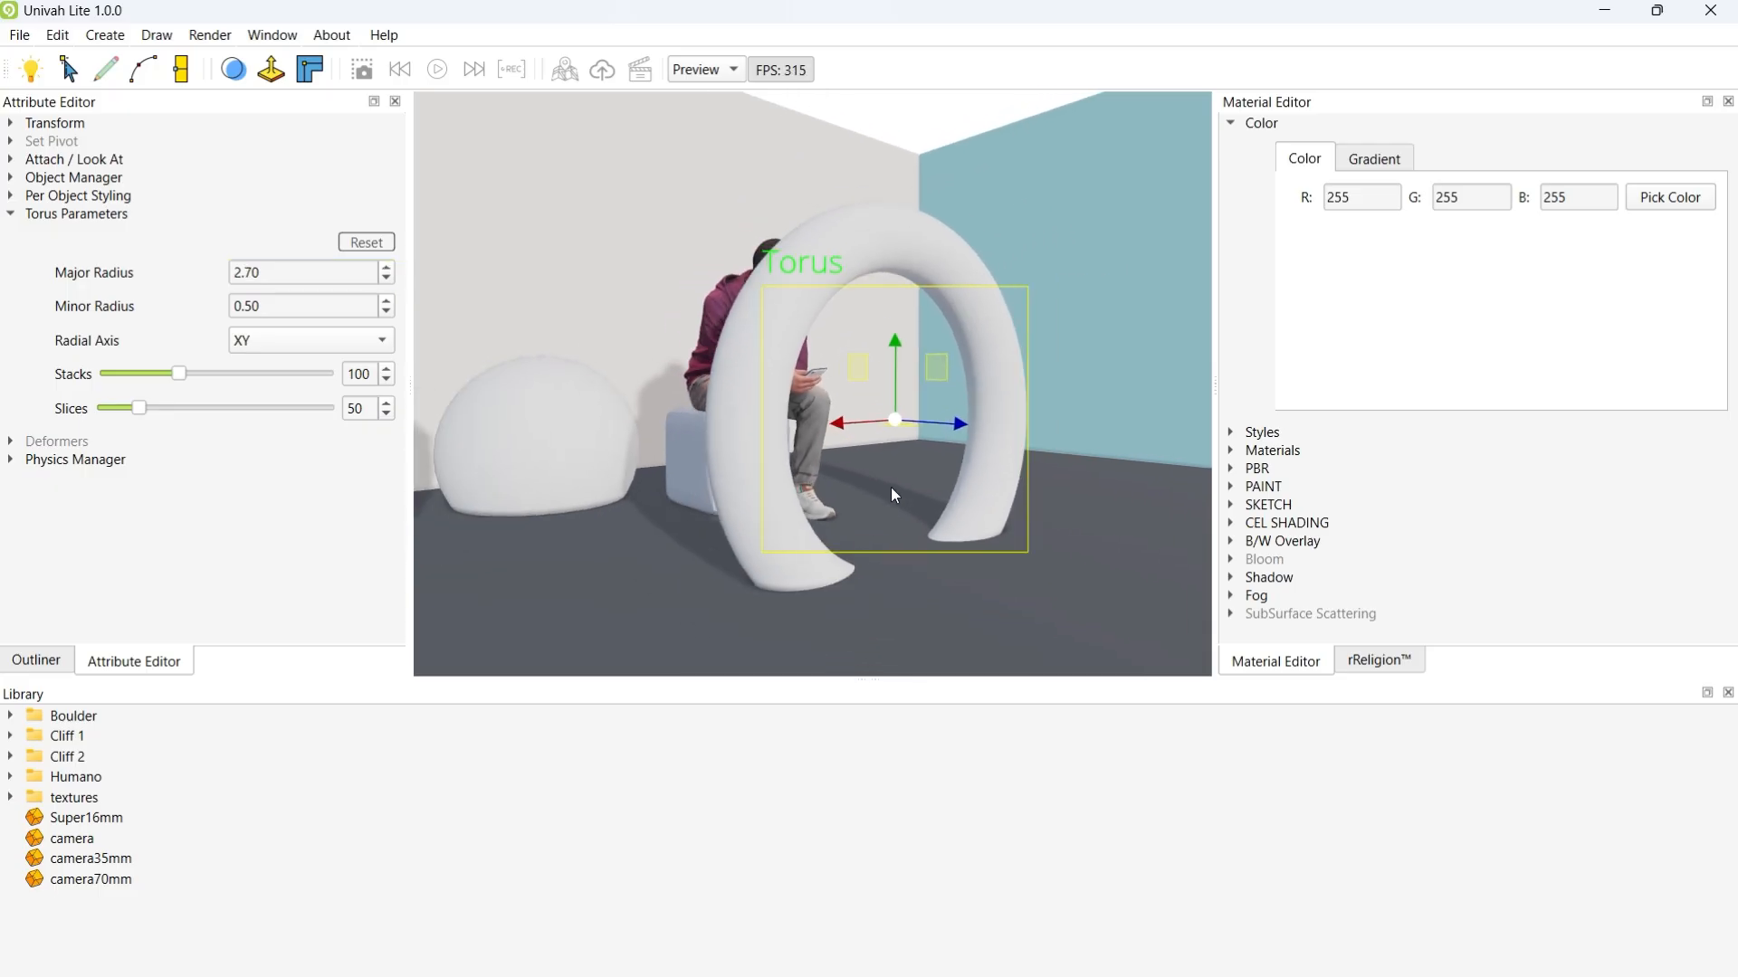
{"action": "middle_click_drag", "start_coordinate": [890, 487], "coordinate": [898, 497]}
{"action": "left_click_drag", "start_coordinate": [897, 497], "coordinate": [876, 343]}
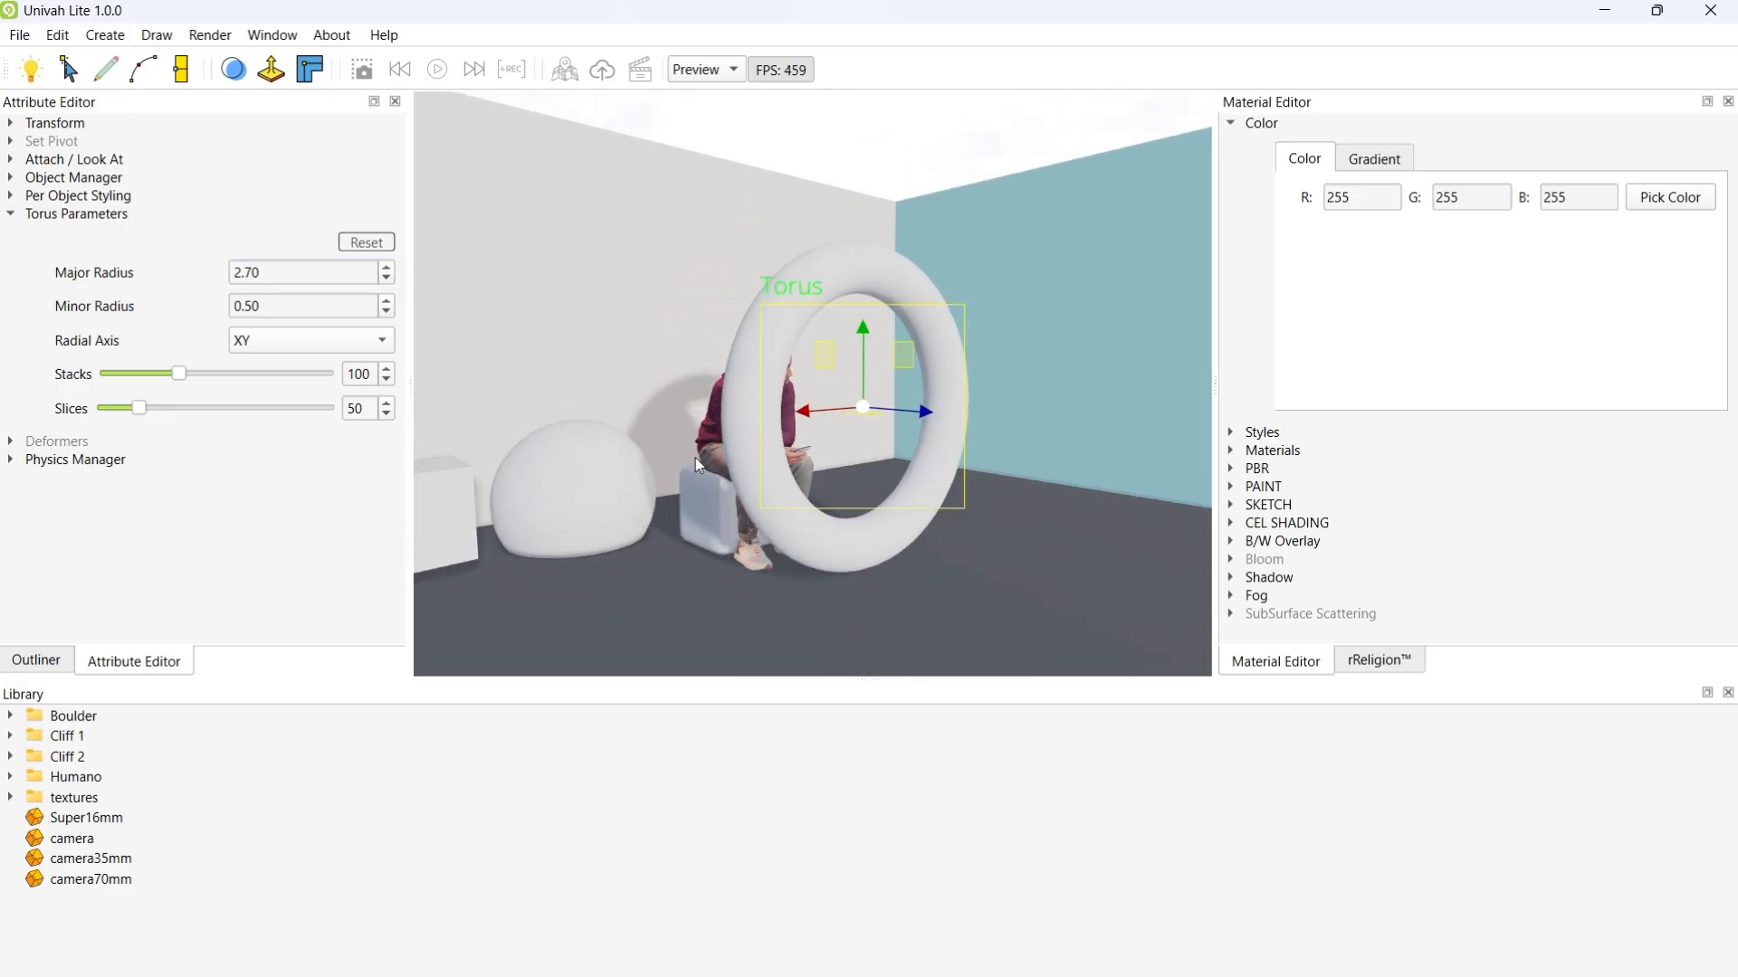
Step: Try the torus's Major Radius at 0.90, and set it to 2.00
{"action": "left_click", "coordinate": [387, 278]}
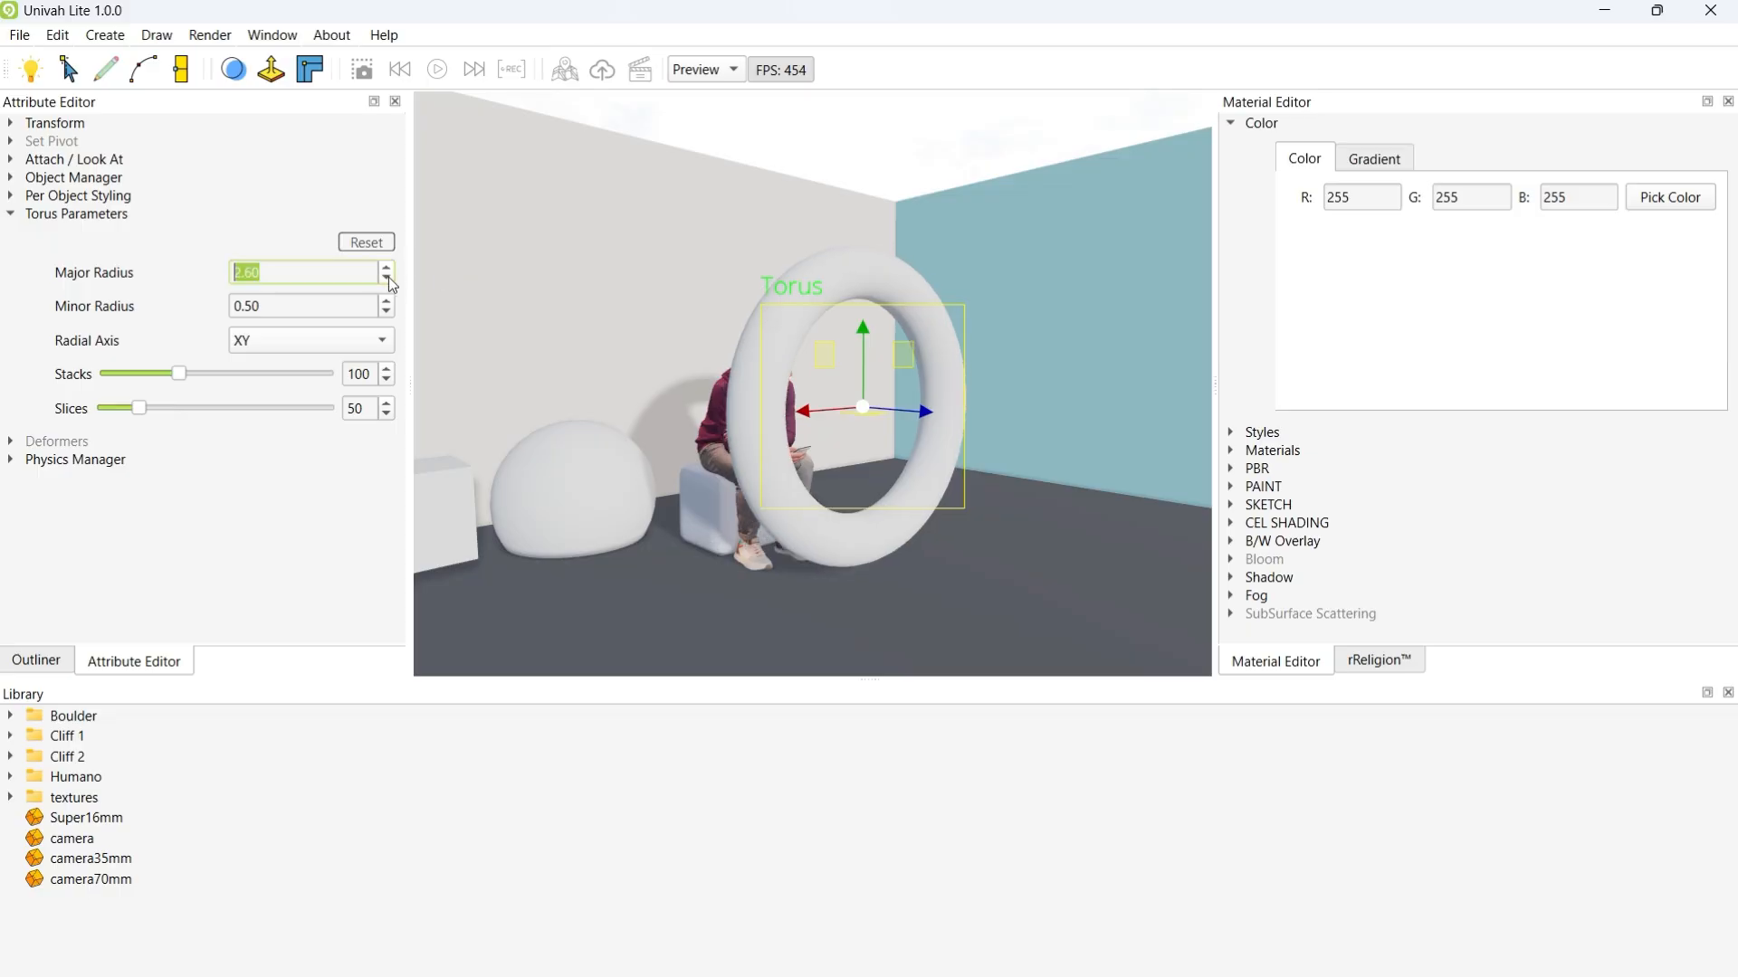
{"action": "left_click", "coordinate": [389, 277]}
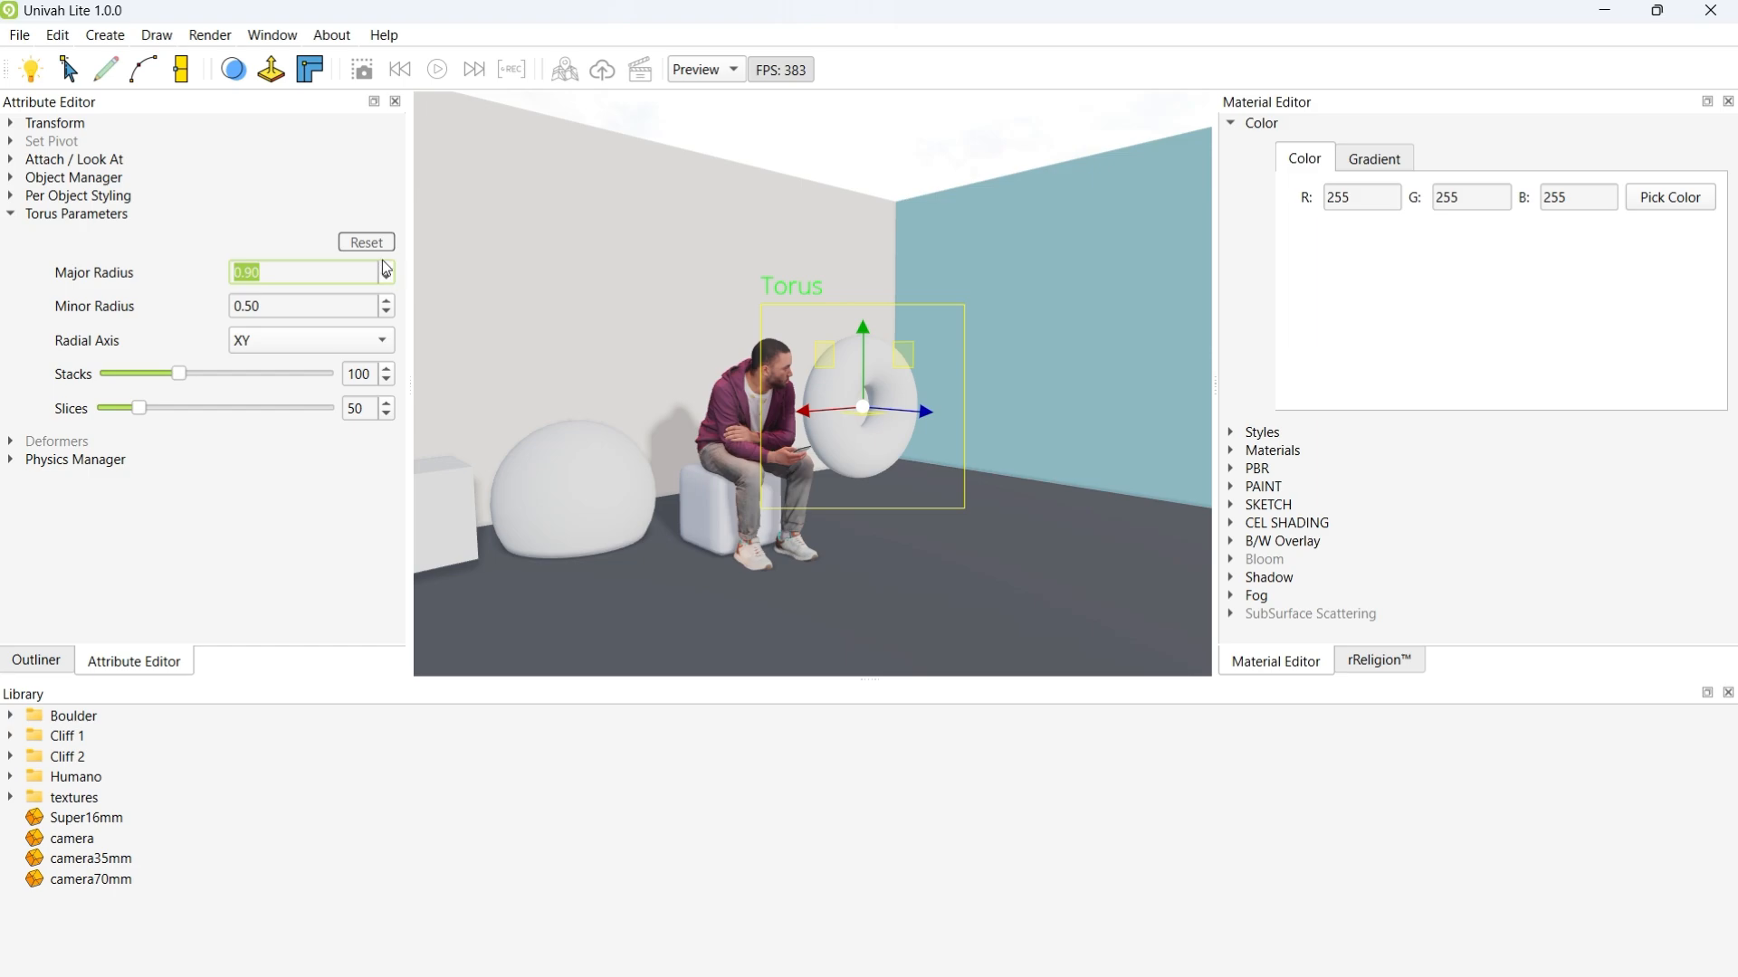
{"action": "left_click", "coordinate": [387, 270]}
{"action": "left_click", "coordinate": [388, 271]}
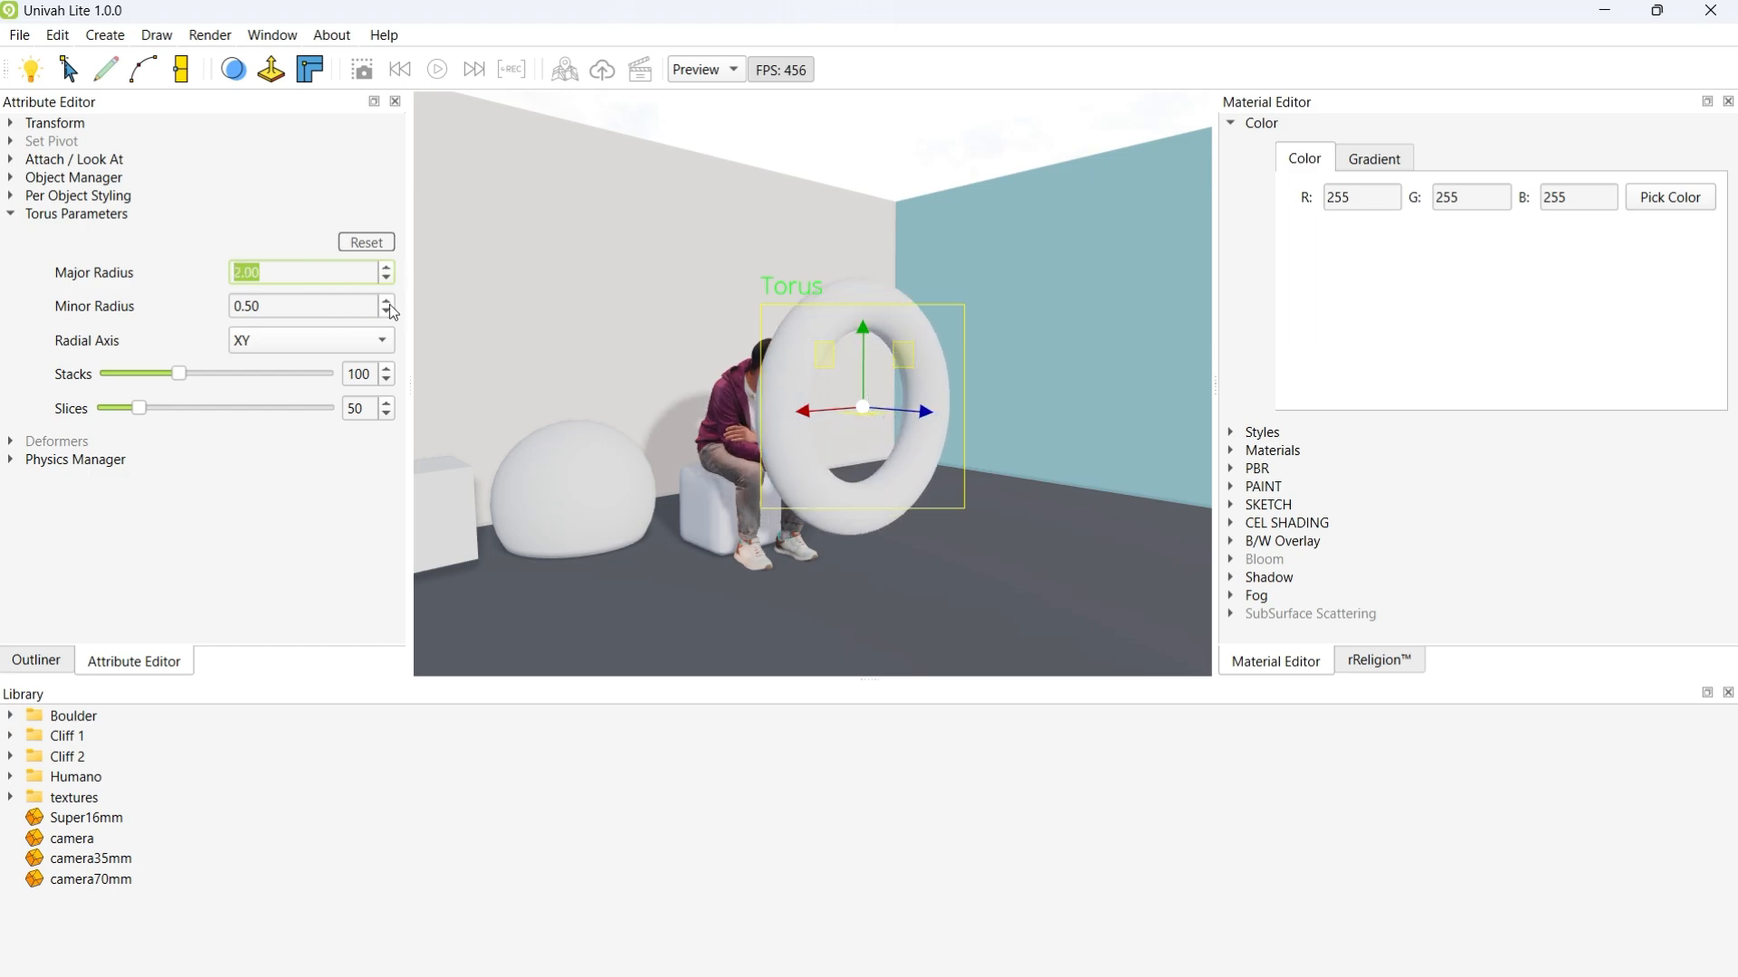
Step: Try the torus's Minor Radius at 1.30 for a thick ring and at 0.10 for a thin one
{"action": "left_click", "coordinate": [387, 302]}
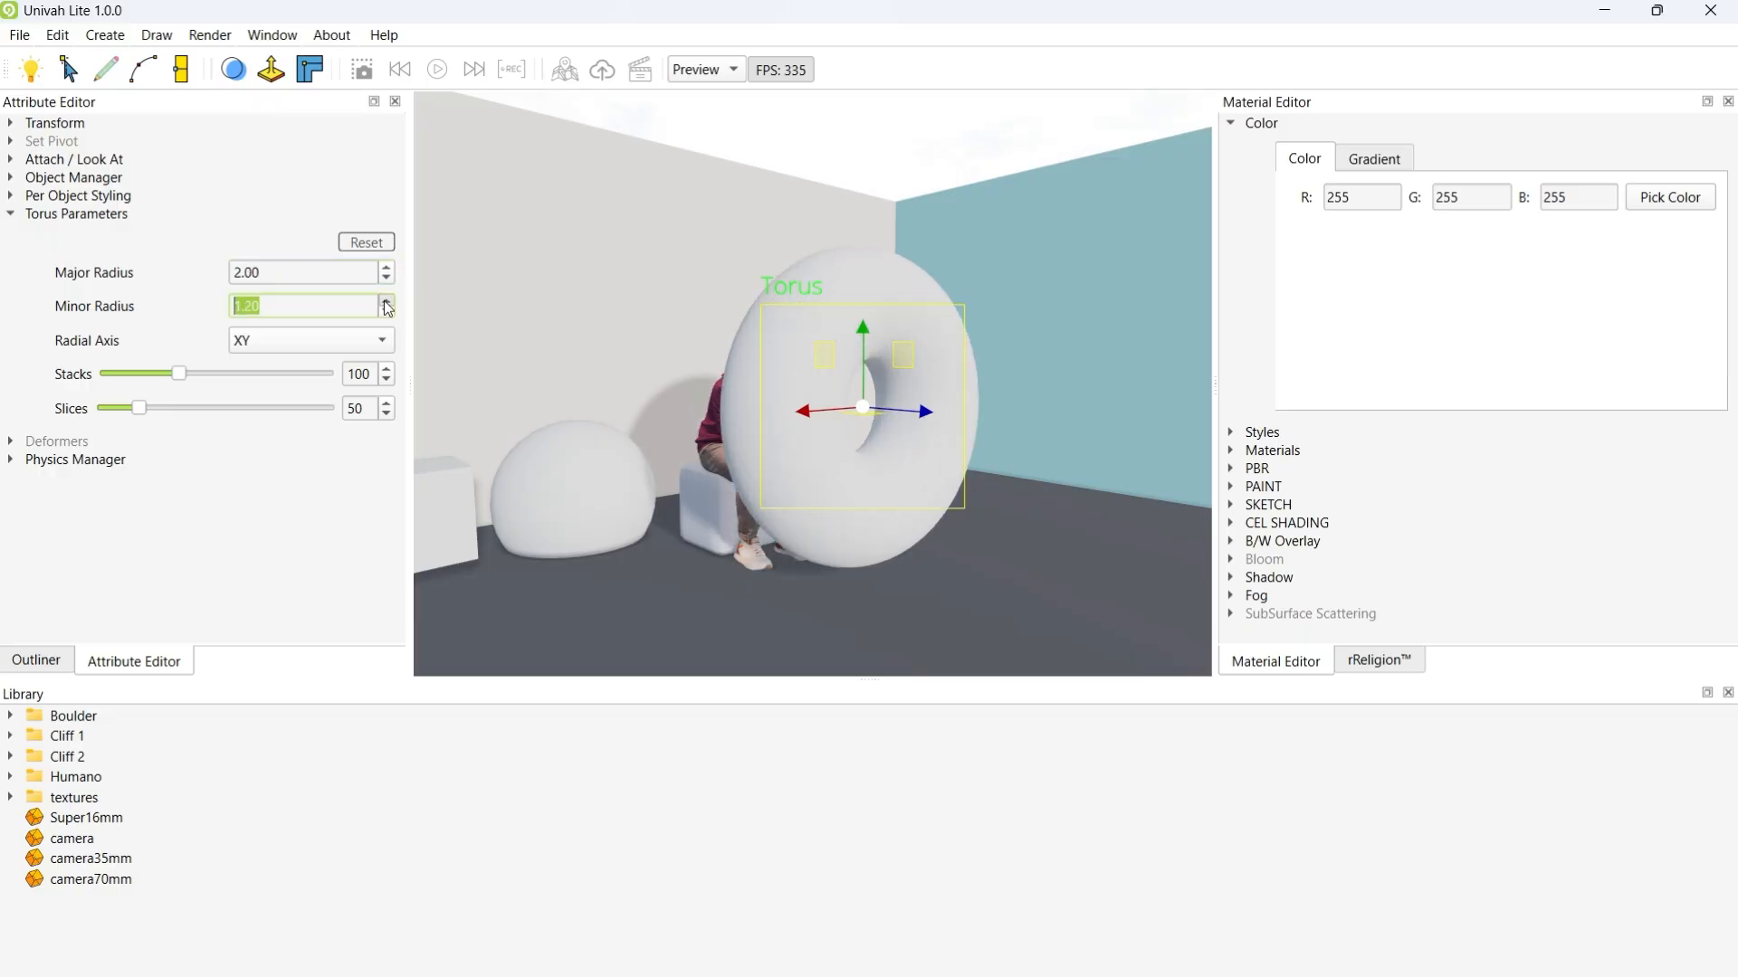
{"action": "middle_click_drag", "start_coordinate": [921, 464], "coordinate": [874, 481]}
{"action": "scroll", "coordinate": [696, 470], "scroll_direction": "up", "scroll_amount": 2}
{"action": "scroll", "coordinate": [693, 464], "scroll_direction": "up", "scroll_amount": 5}
{"action": "scroll", "coordinate": [989, 413], "scroll_direction": "down", "scroll_amount": 4}
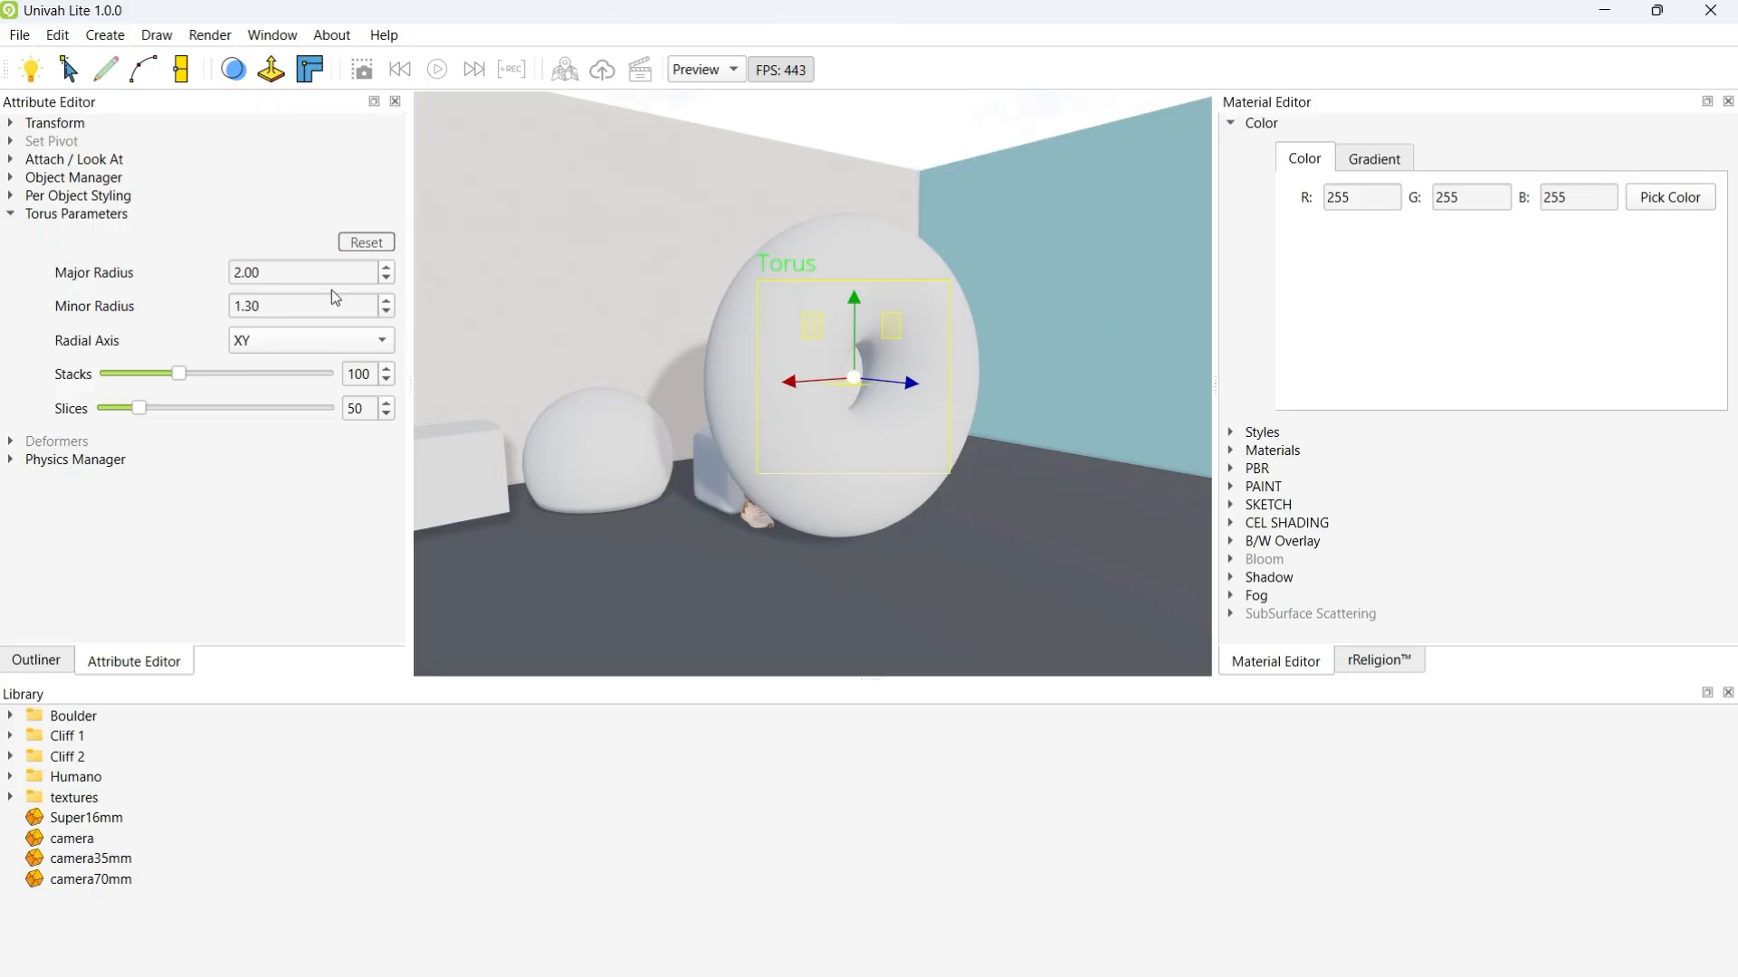
{"action": "left_click", "coordinate": [389, 311]}
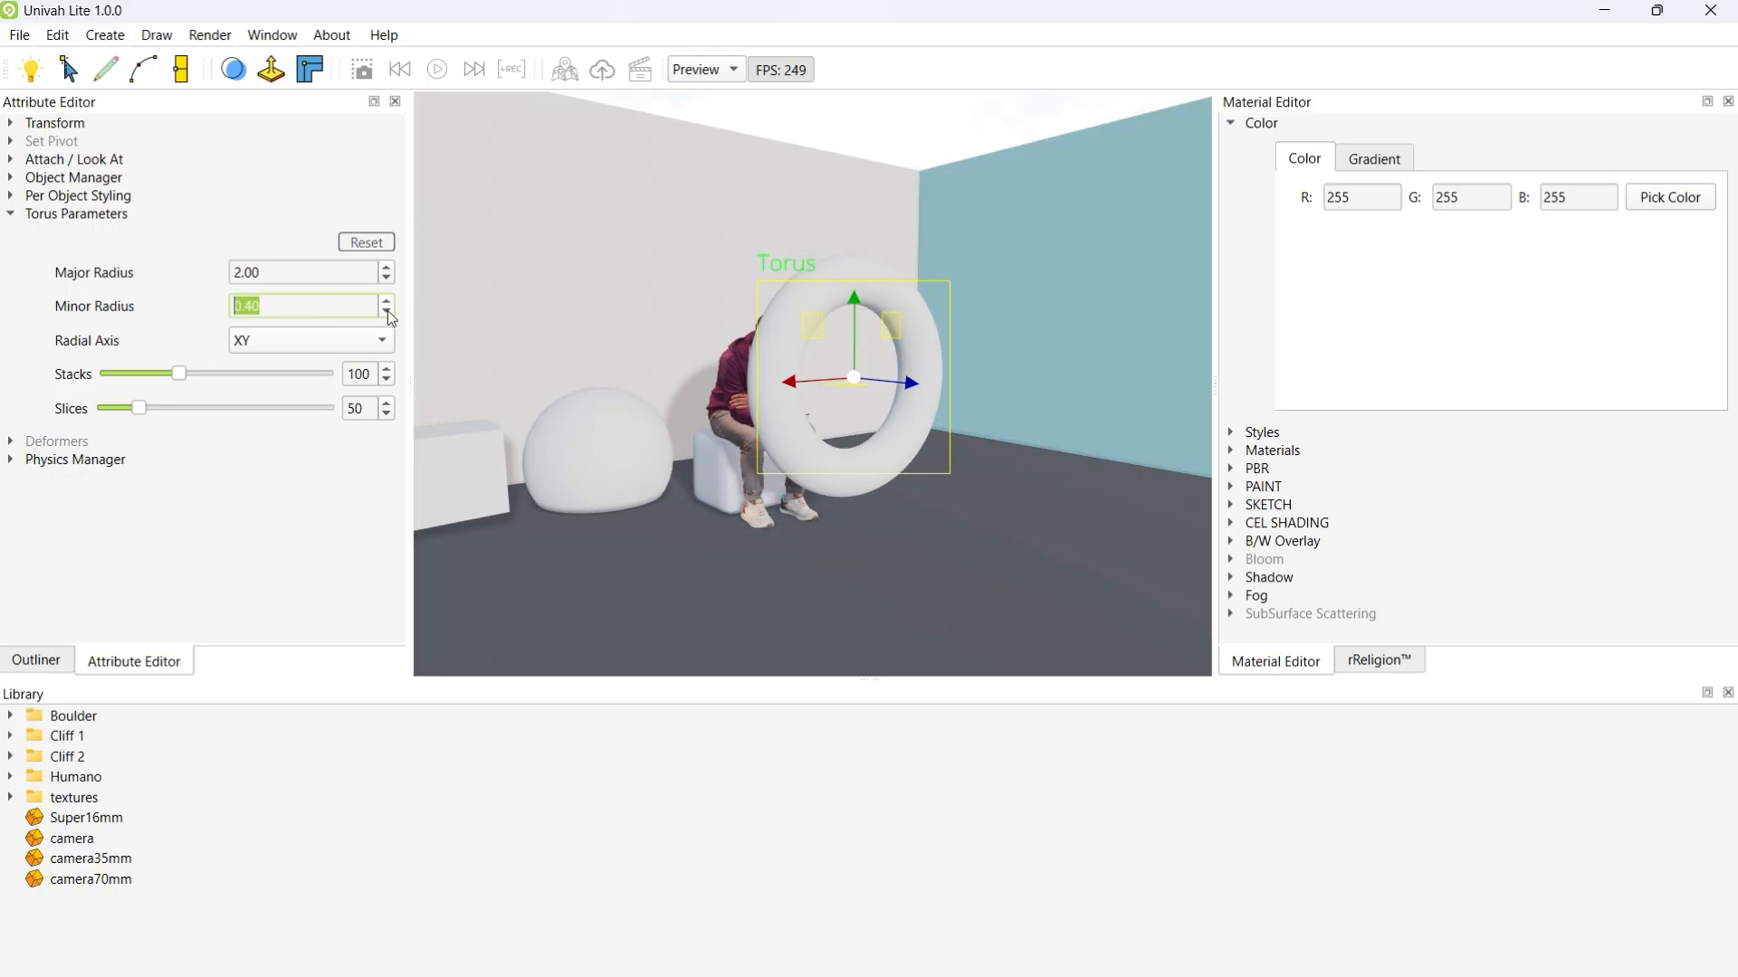
{"action": "left_click", "coordinate": [388, 311]}
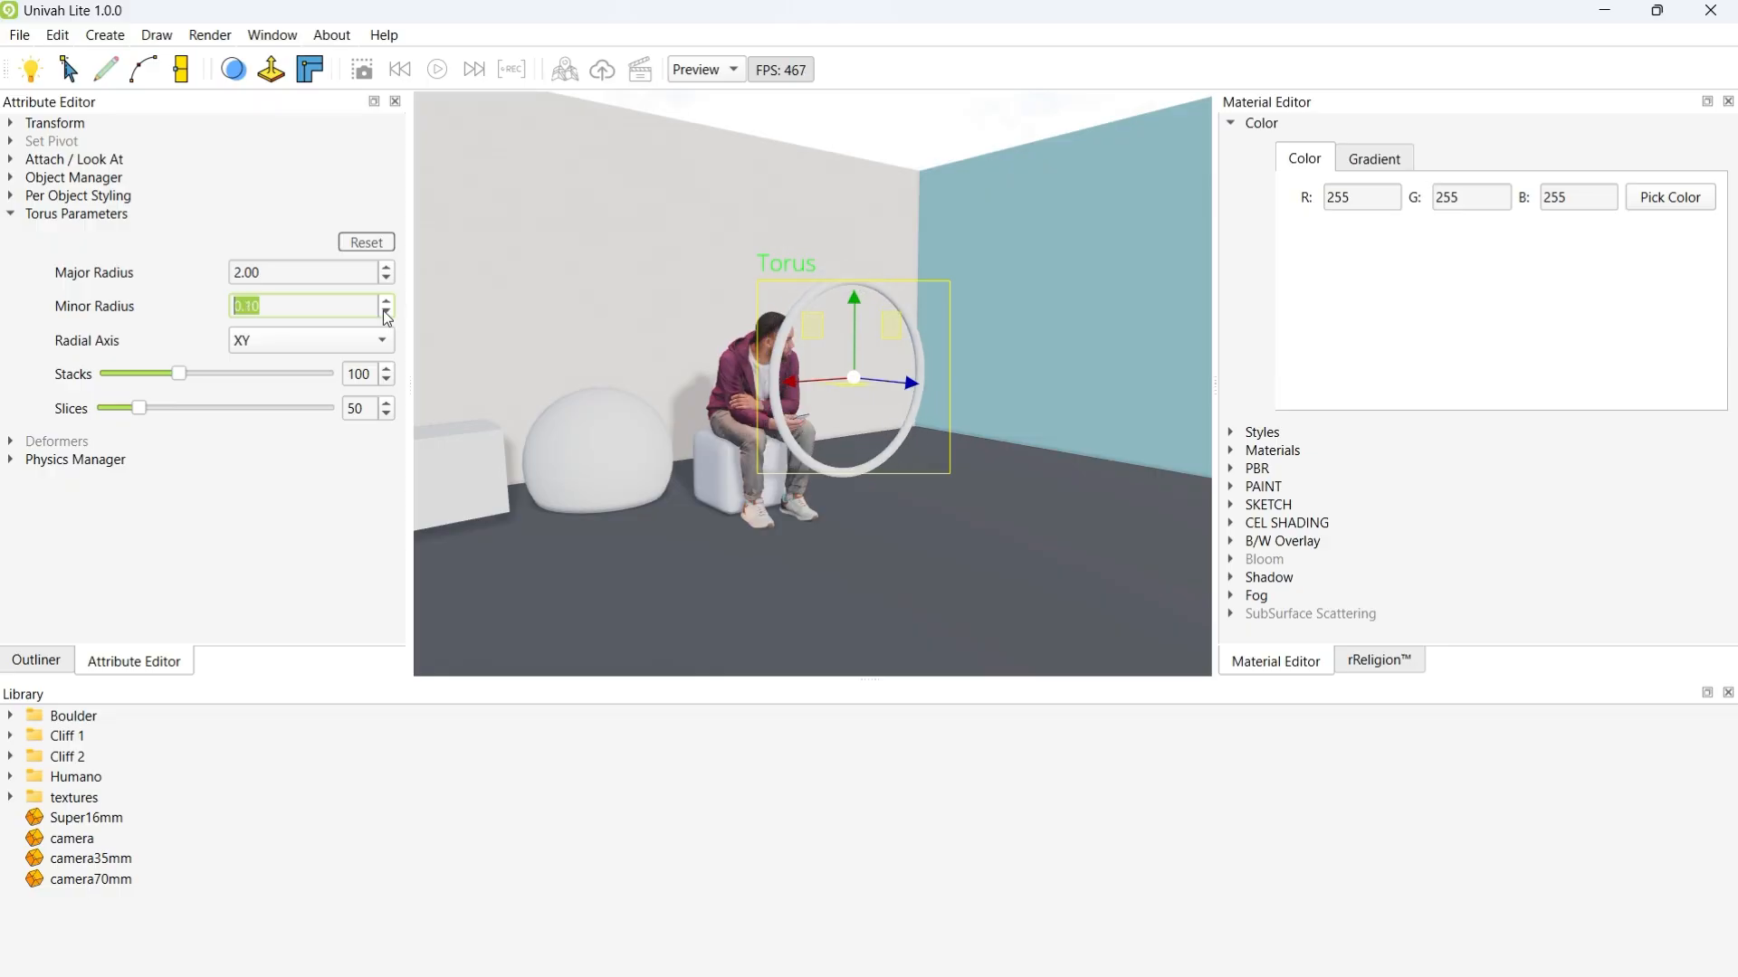
Step: Try the torus's Radial Axis as YZ, switch it to ZX, and set the Minor Radius to 0.30
{"action": "left_click", "coordinate": [381, 344]}
{"action": "left_click", "coordinate": [257, 367]}
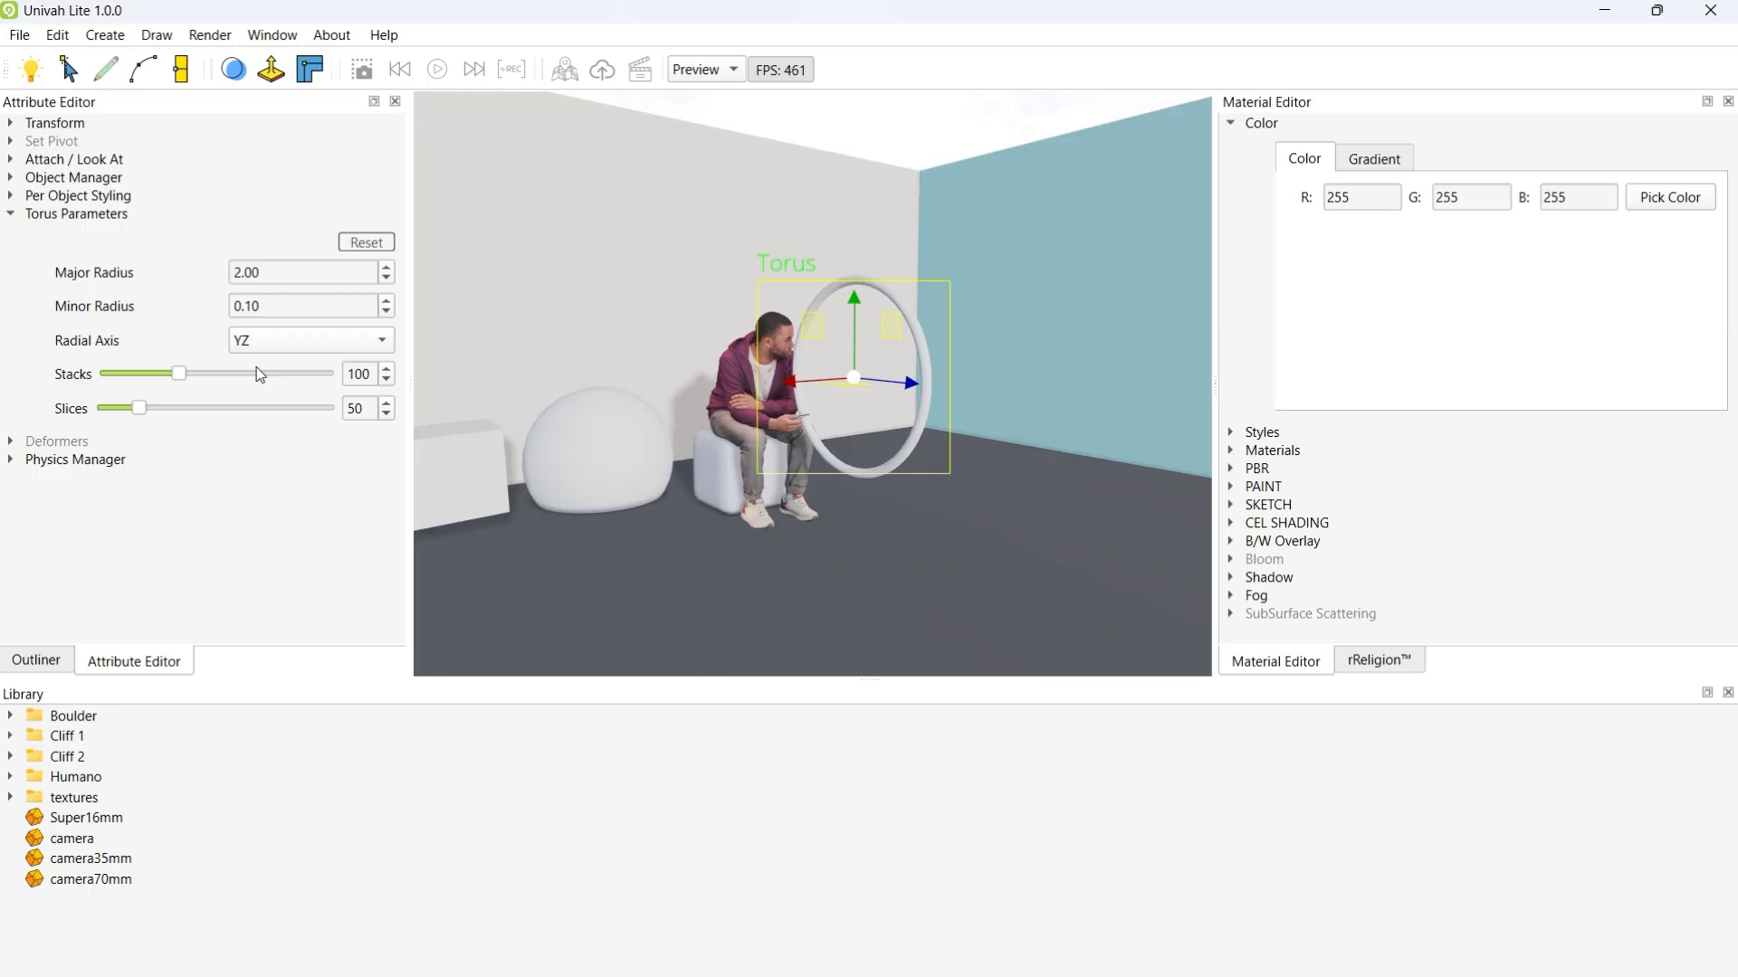
{"action": "left_click", "coordinate": [321, 344]}
{"action": "left_click", "coordinate": [293, 369]}
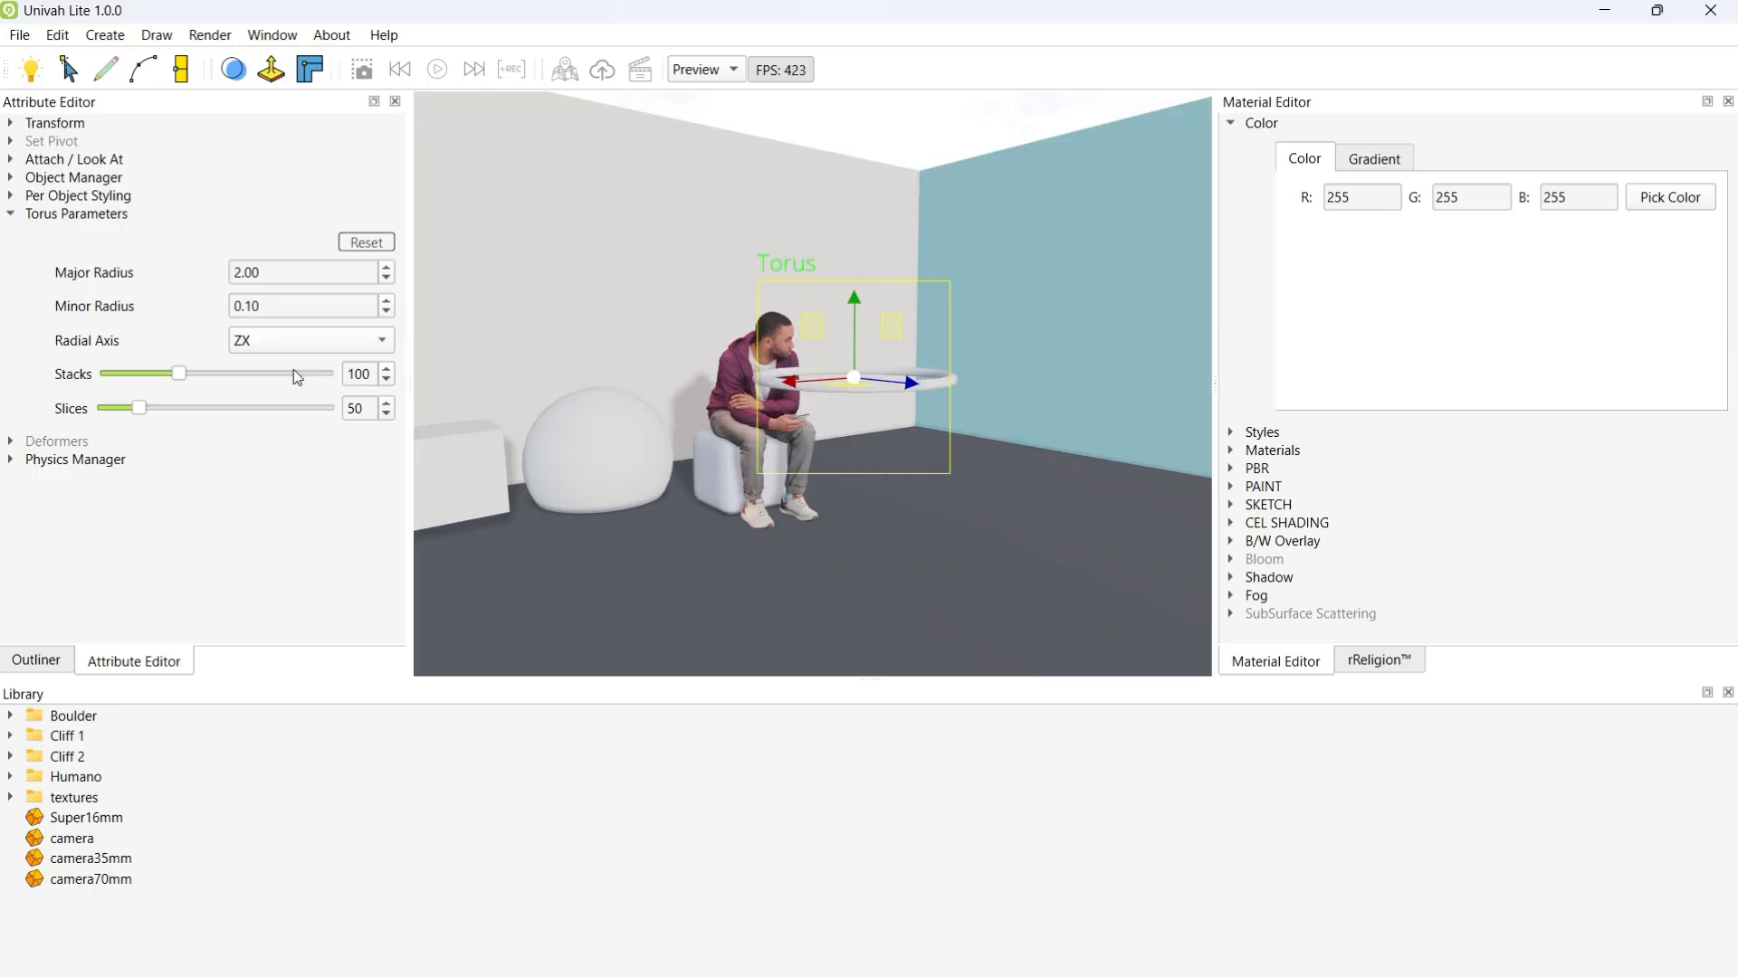
{"action": "left_click", "coordinate": [387, 300]}
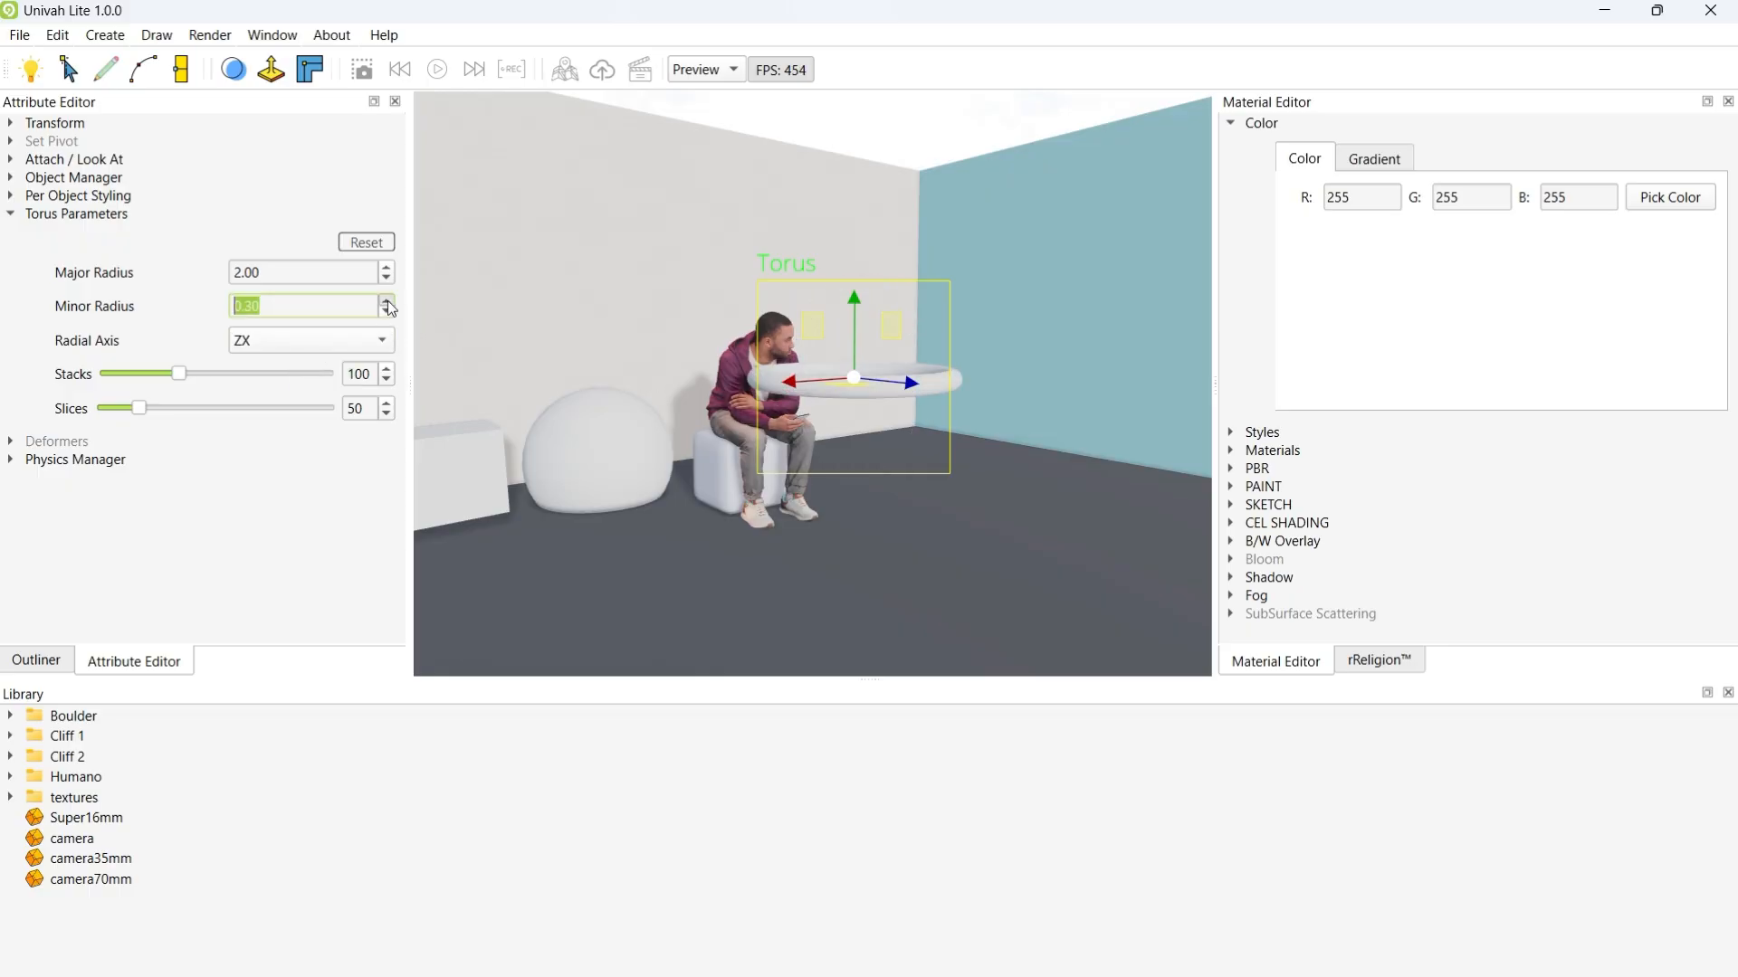
Step: With the torus's Minor Radius at 1.00, try YZ as its Radial Axis and set the axis to XY
{"action": "middle_click_drag", "start_coordinate": [763, 439], "coordinate": [784, 563]}
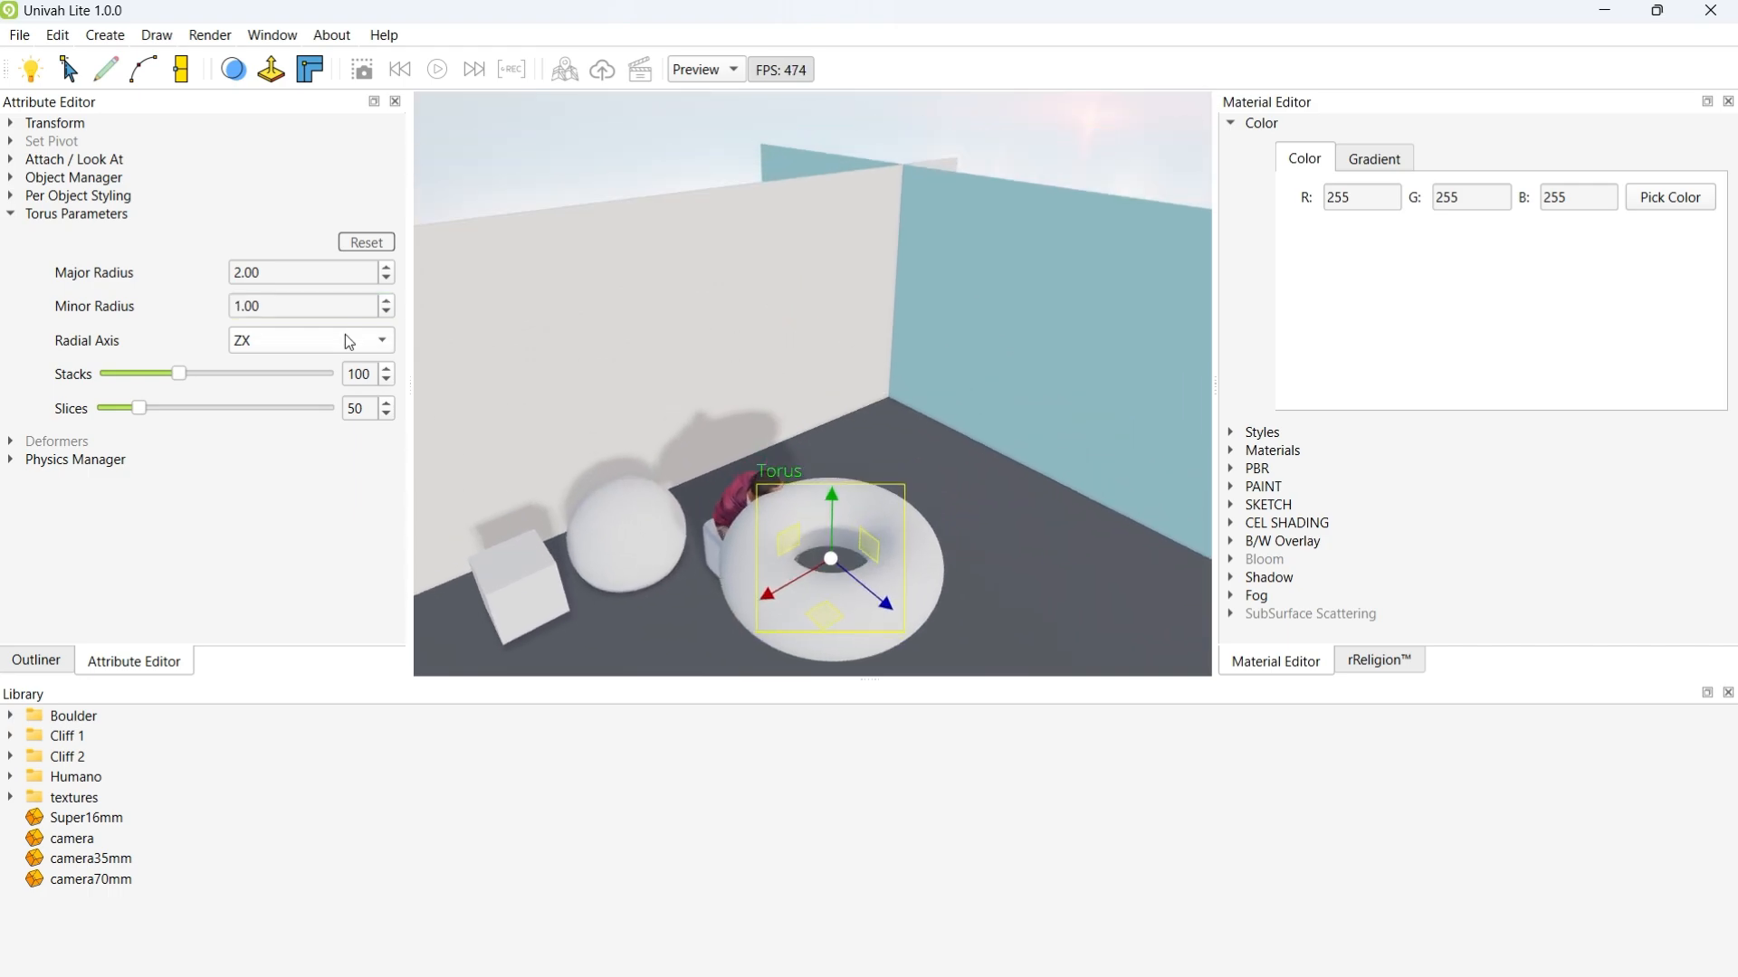
{"action": "left_click", "coordinate": [345, 336]}
{"action": "left_click", "coordinate": [318, 291]}
{"action": "middle_click_drag", "start_coordinate": [572, 438], "coordinate": [575, 381]}
{"action": "left_click", "coordinate": [334, 343]}
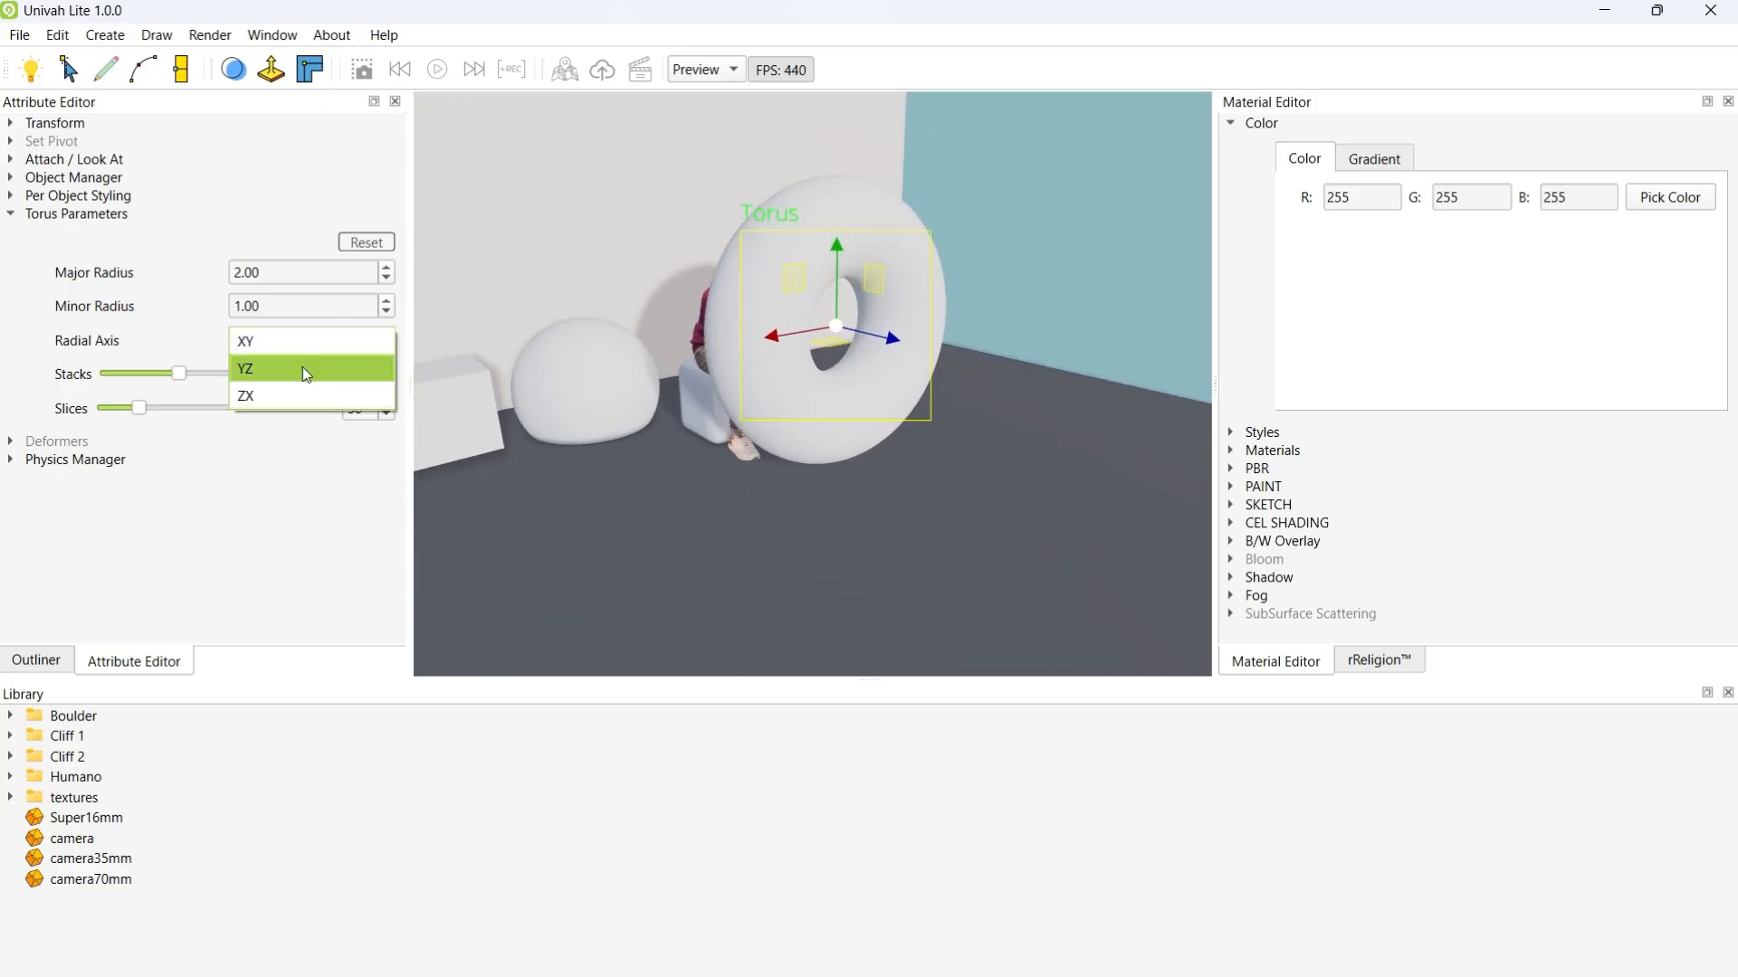
{"action": "left_click", "coordinate": [302, 366]}
{"action": "left_click", "coordinate": [311, 344]}
{"action": "left_click", "coordinate": [313, 324]}
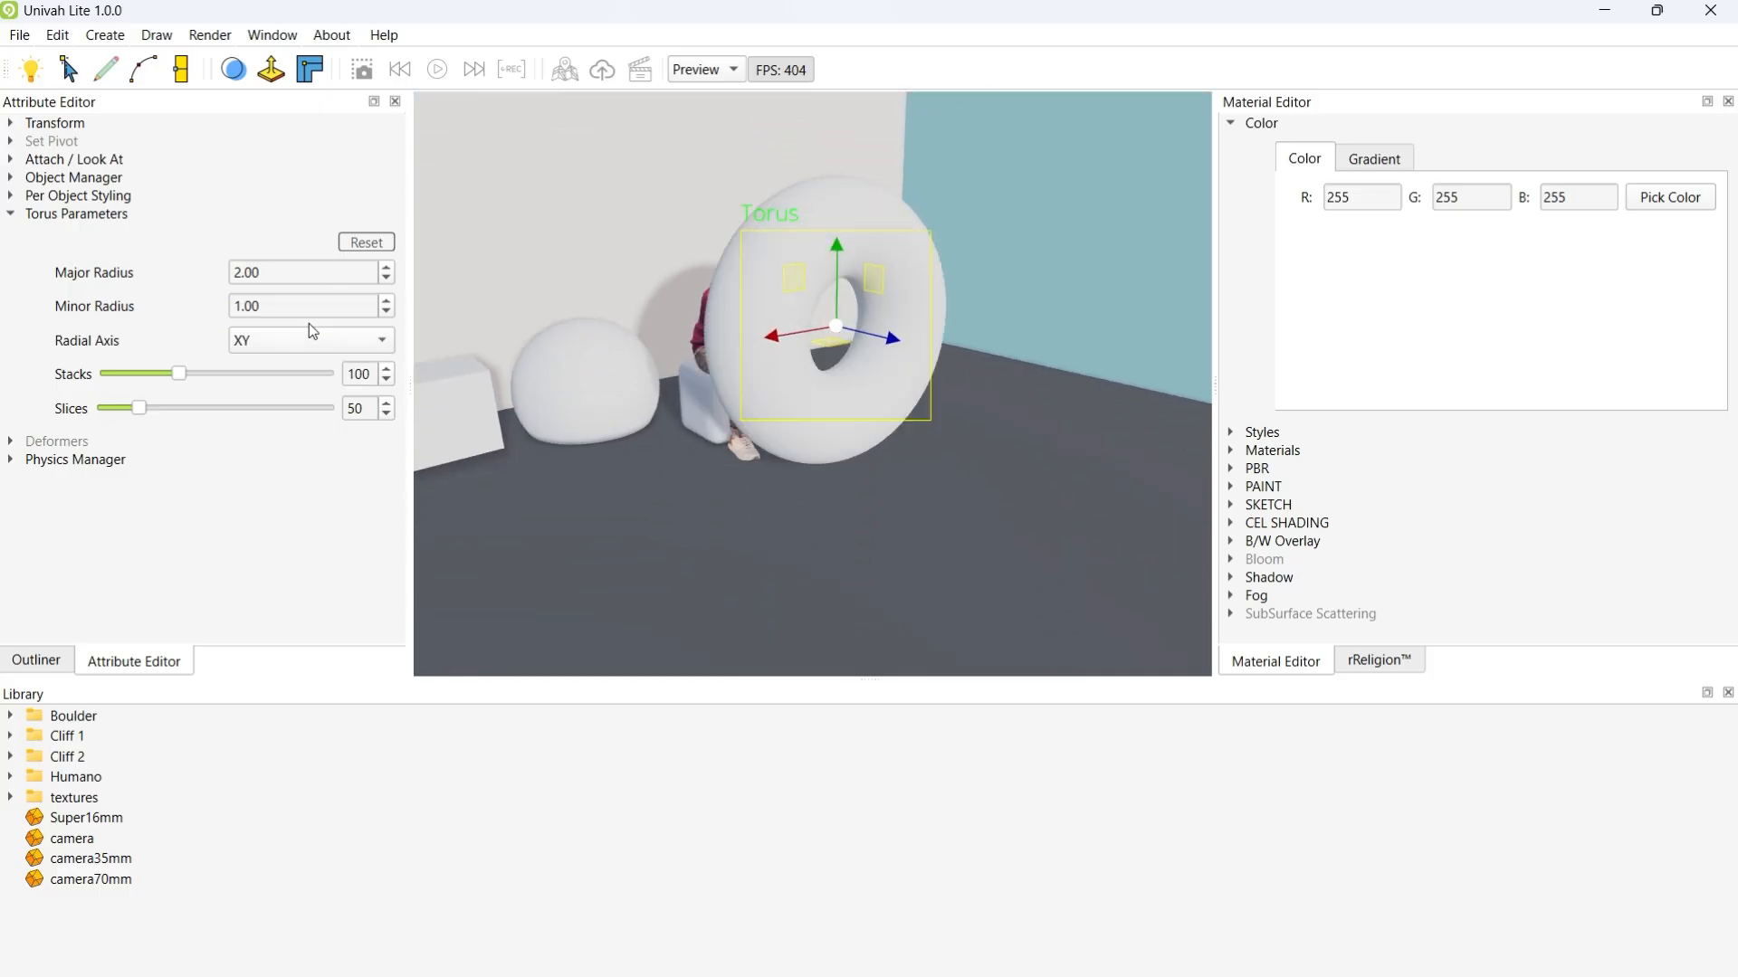
Step: Try the torus's Minor Radius at 0.10, and set it to 0.40
{"action": "left_click", "coordinate": [388, 311]}
{"action": "left_click", "coordinate": [387, 312]}
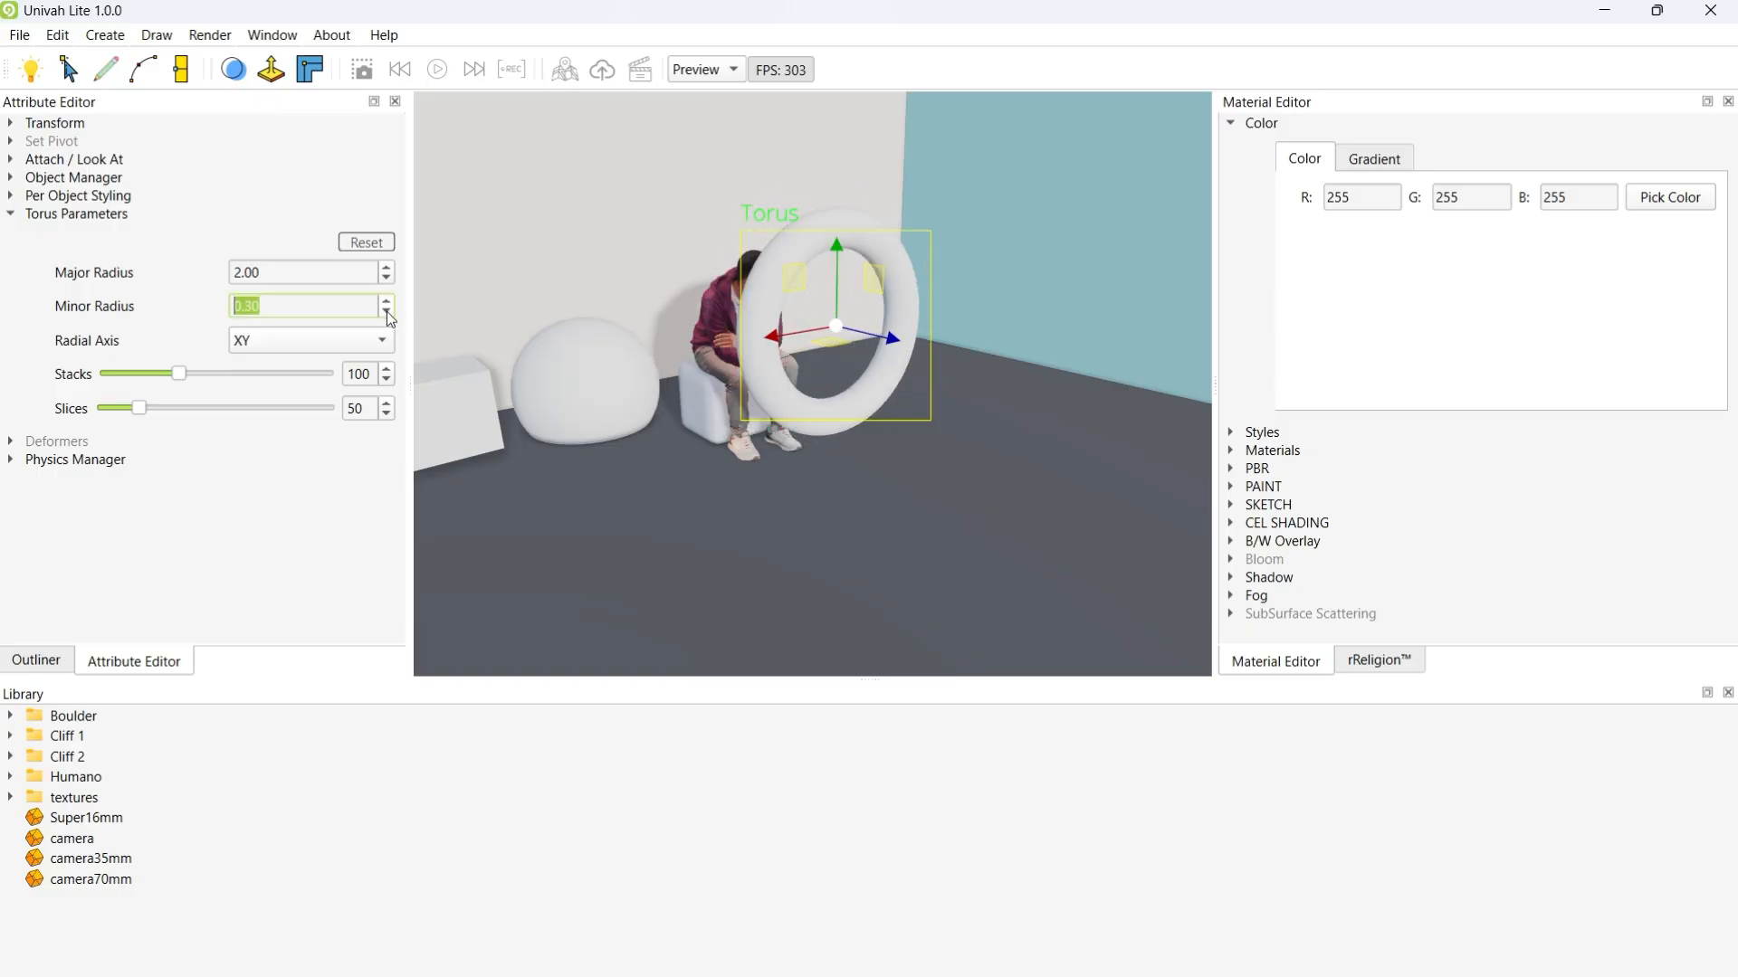
{"action": "left_click", "coordinate": [388, 312]}
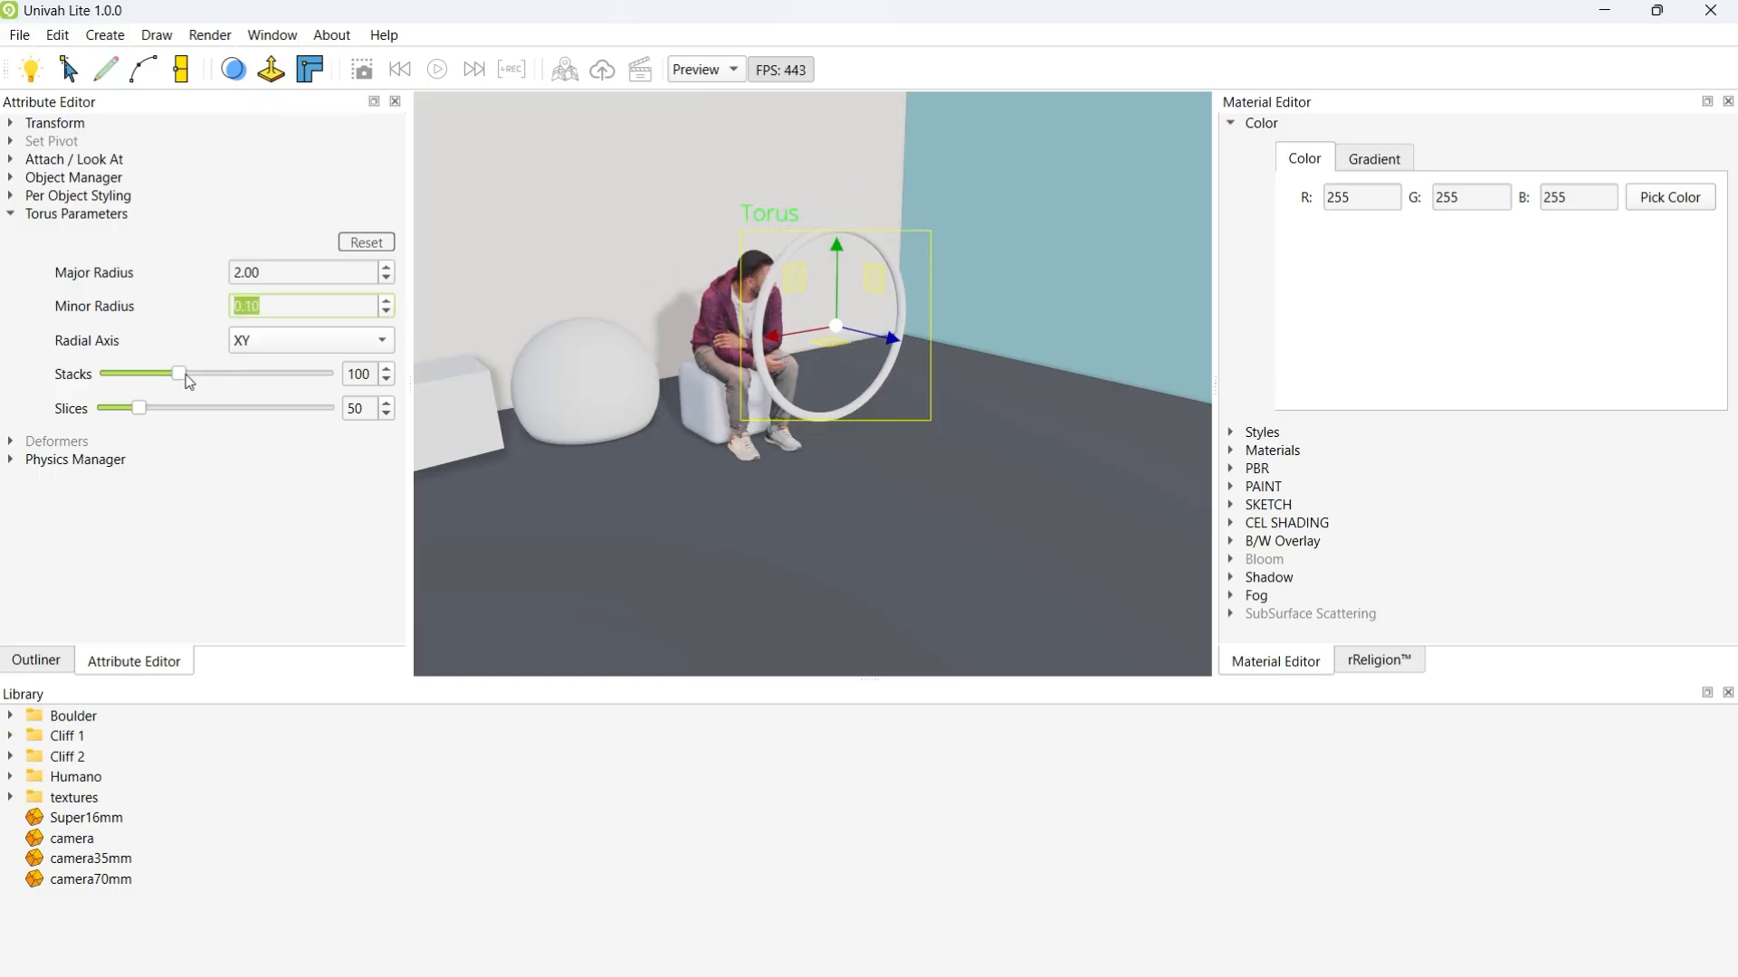
{"action": "left_click", "coordinate": [388, 301]}
{"action": "left_click", "coordinate": [388, 300]}
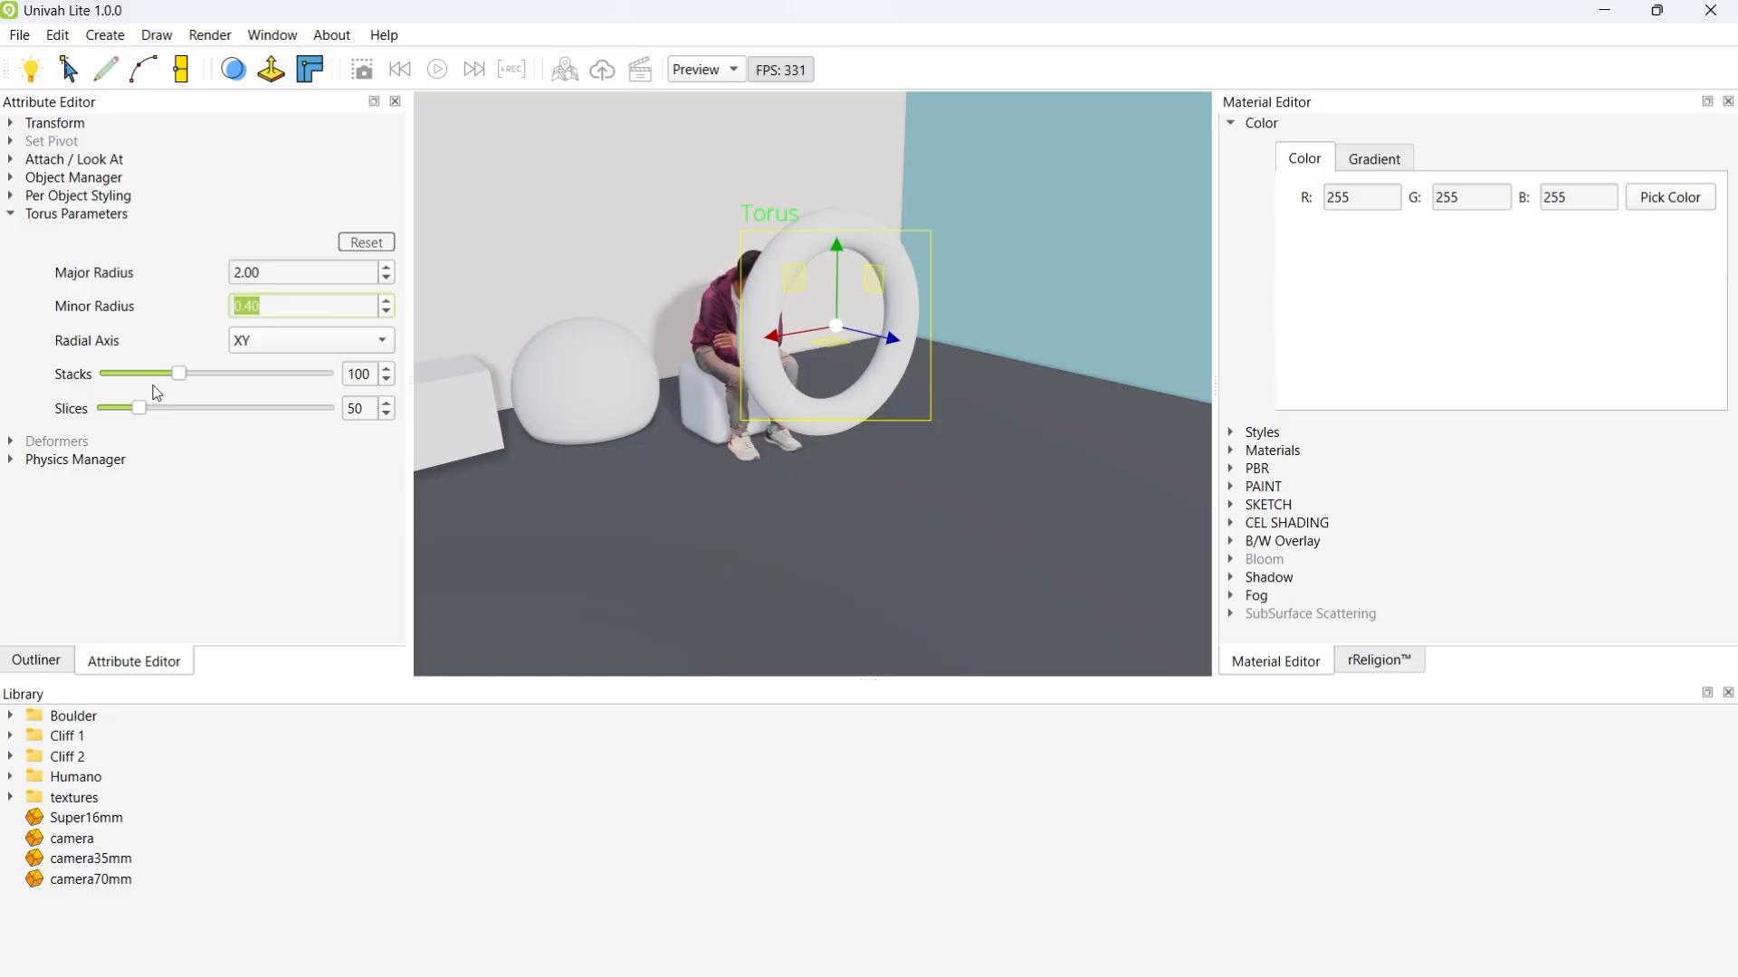
Step: Lower the torus's Stacks to 5 for a pentagonal ring, and reduce them further to 4 and 3
{"action": "left_click_drag", "start_coordinate": [179, 374], "coordinate": [112, 379]}
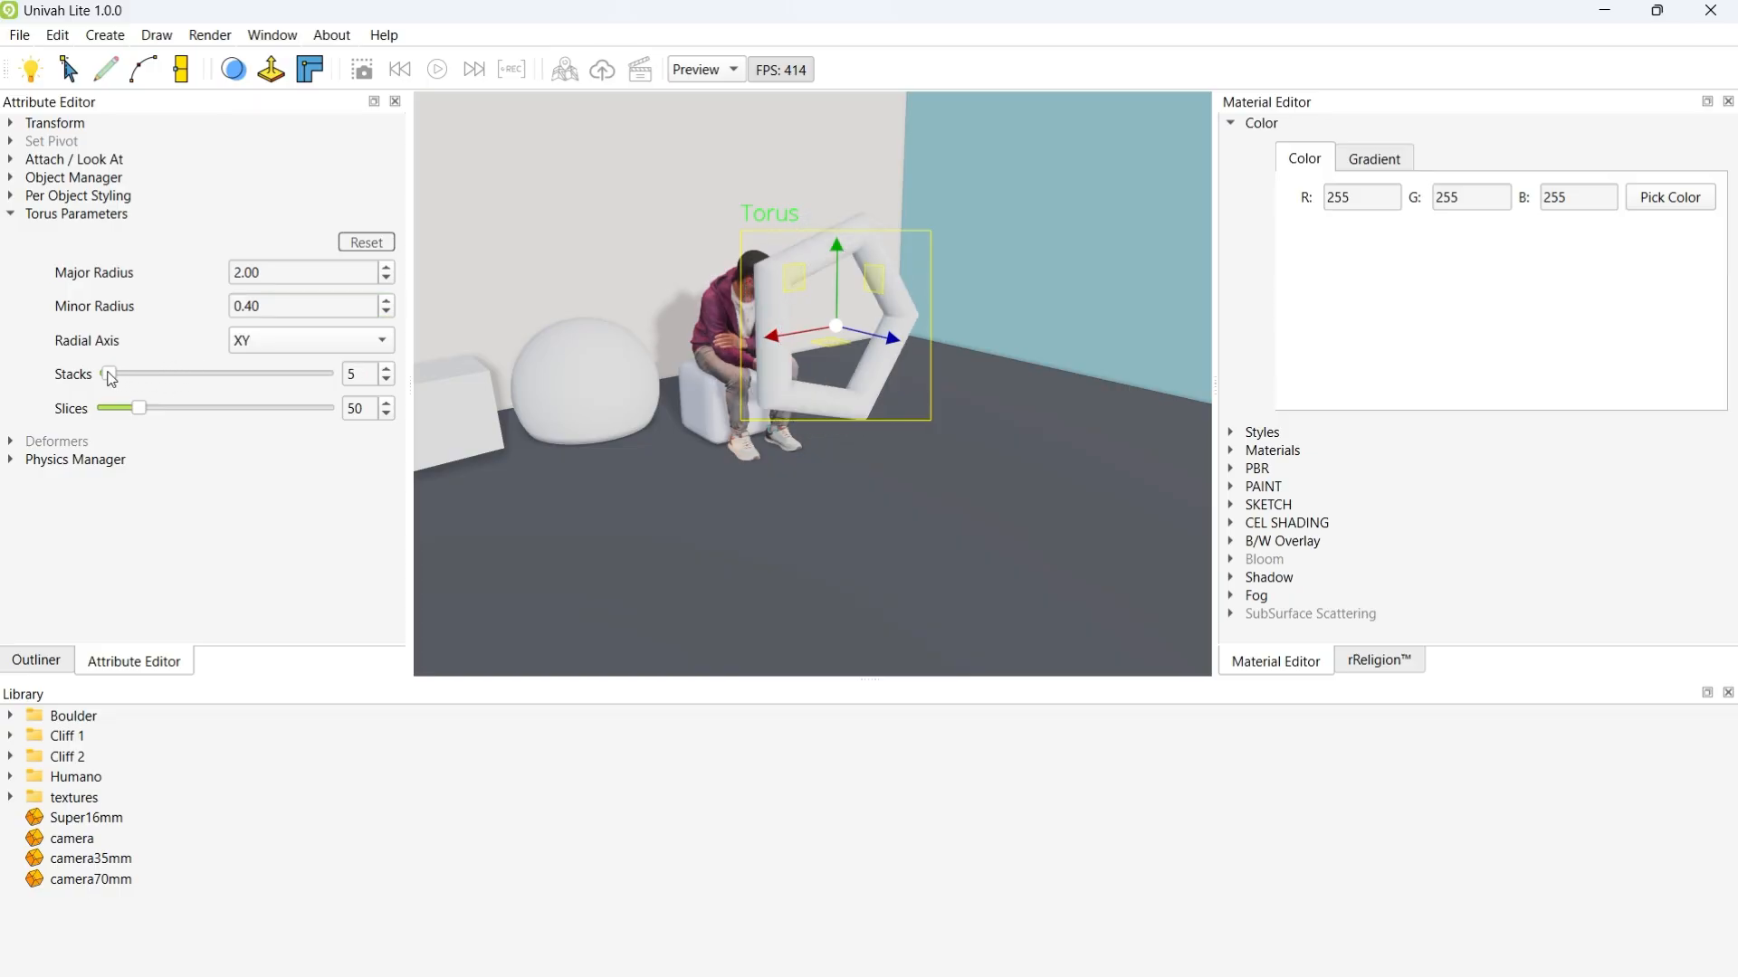
{"action": "middle_click_drag", "start_coordinate": [643, 438], "coordinate": [693, 377]}
{"action": "scroll", "coordinate": [558, 391], "scroll_direction": "up", "scroll_amount": 3}
{"action": "scroll", "coordinate": [888, 393], "scroll_direction": "up", "scroll_amount": 3}
{"action": "scroll", "coordinate": [694, 376], "scroll_direction": "down", "scroll_amount": 3}
{"action": "key", "text": "d"}
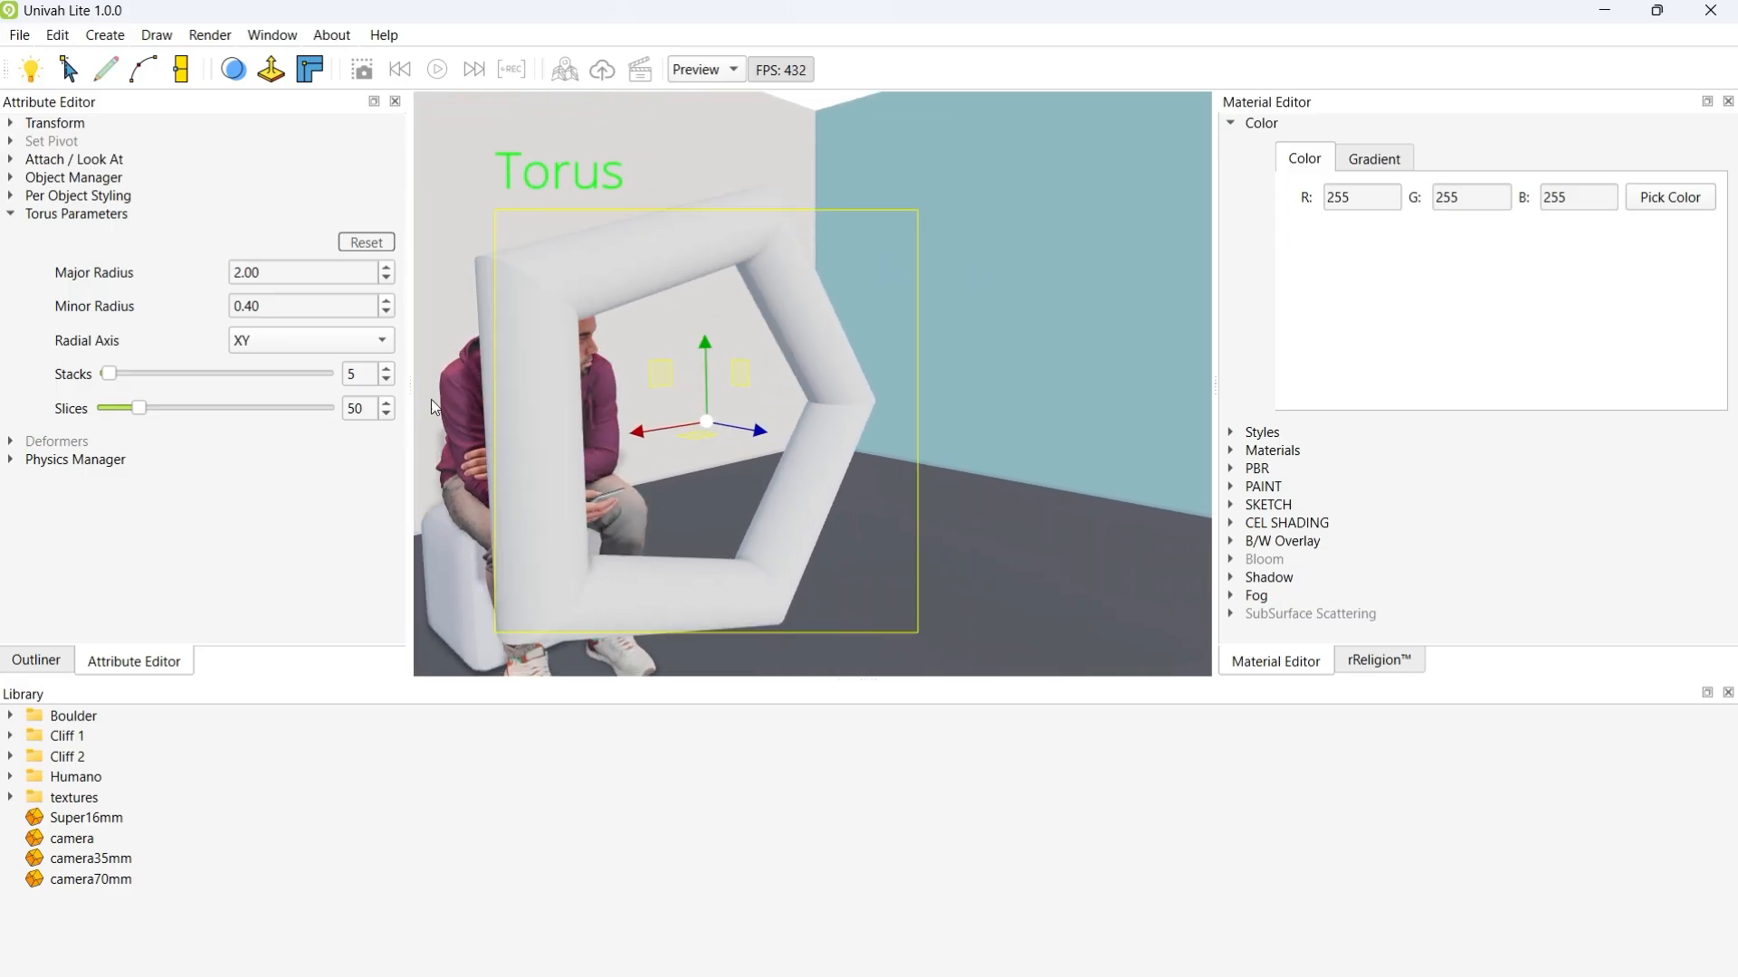
{"action": "left_click", "coordinate": [387, 381]}
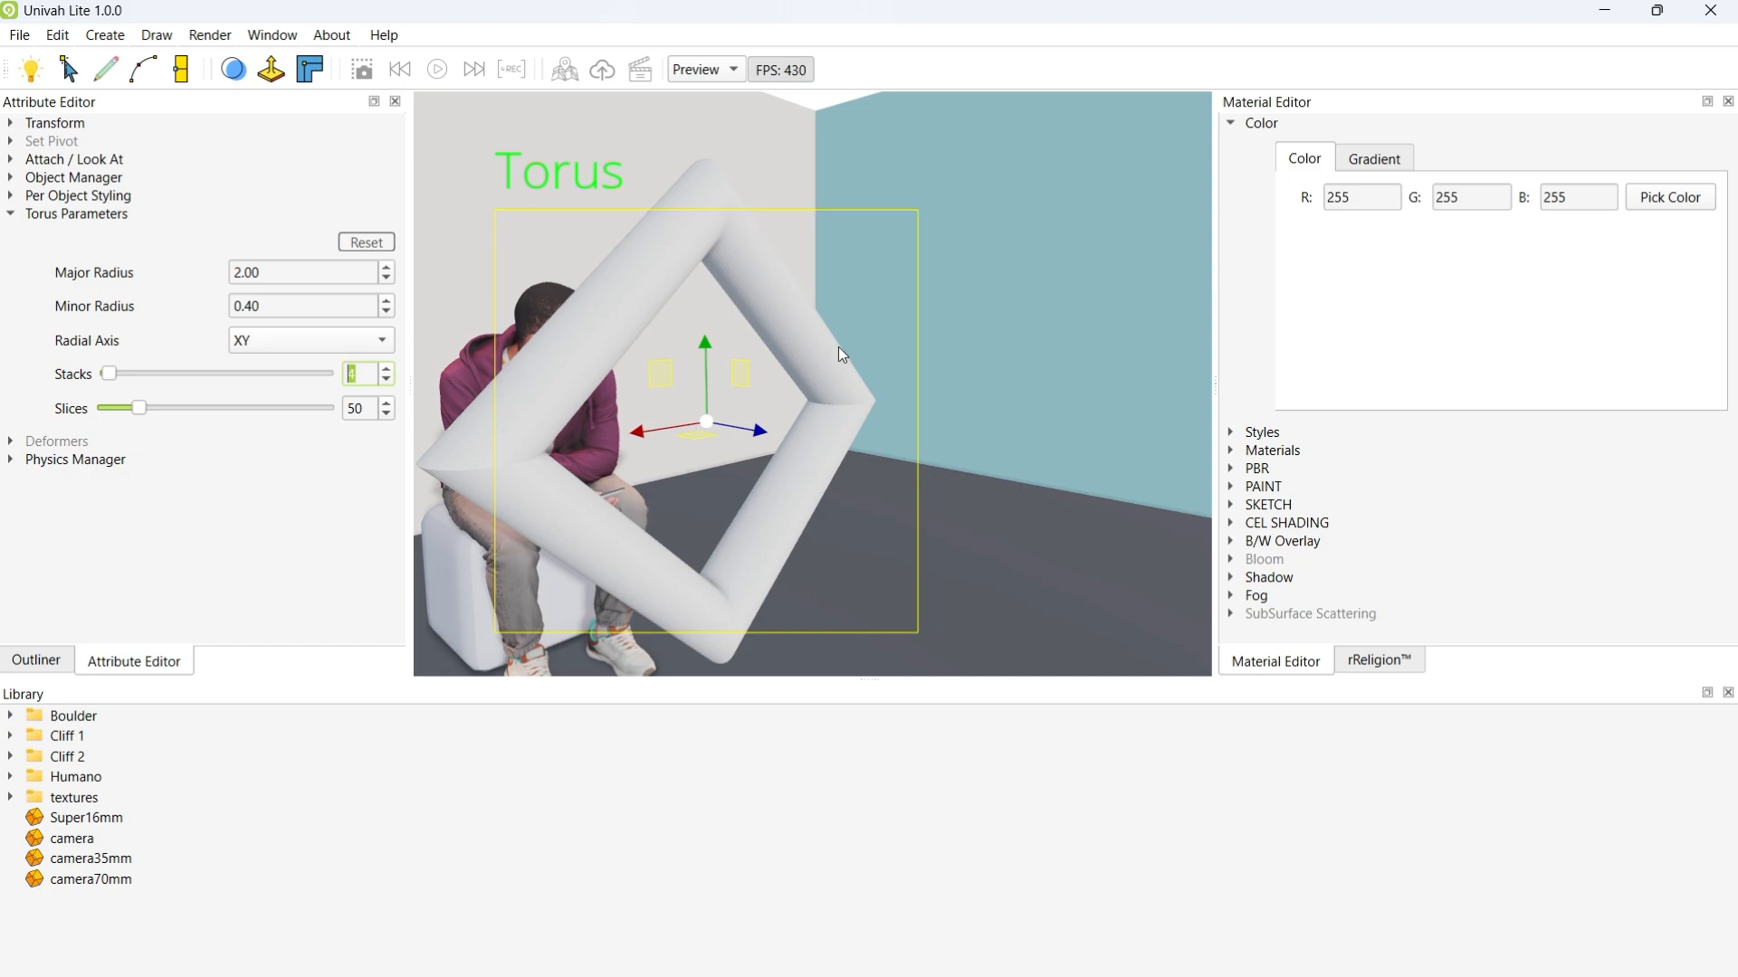
{"action": "left_click", "coordinate": [389, 387]}
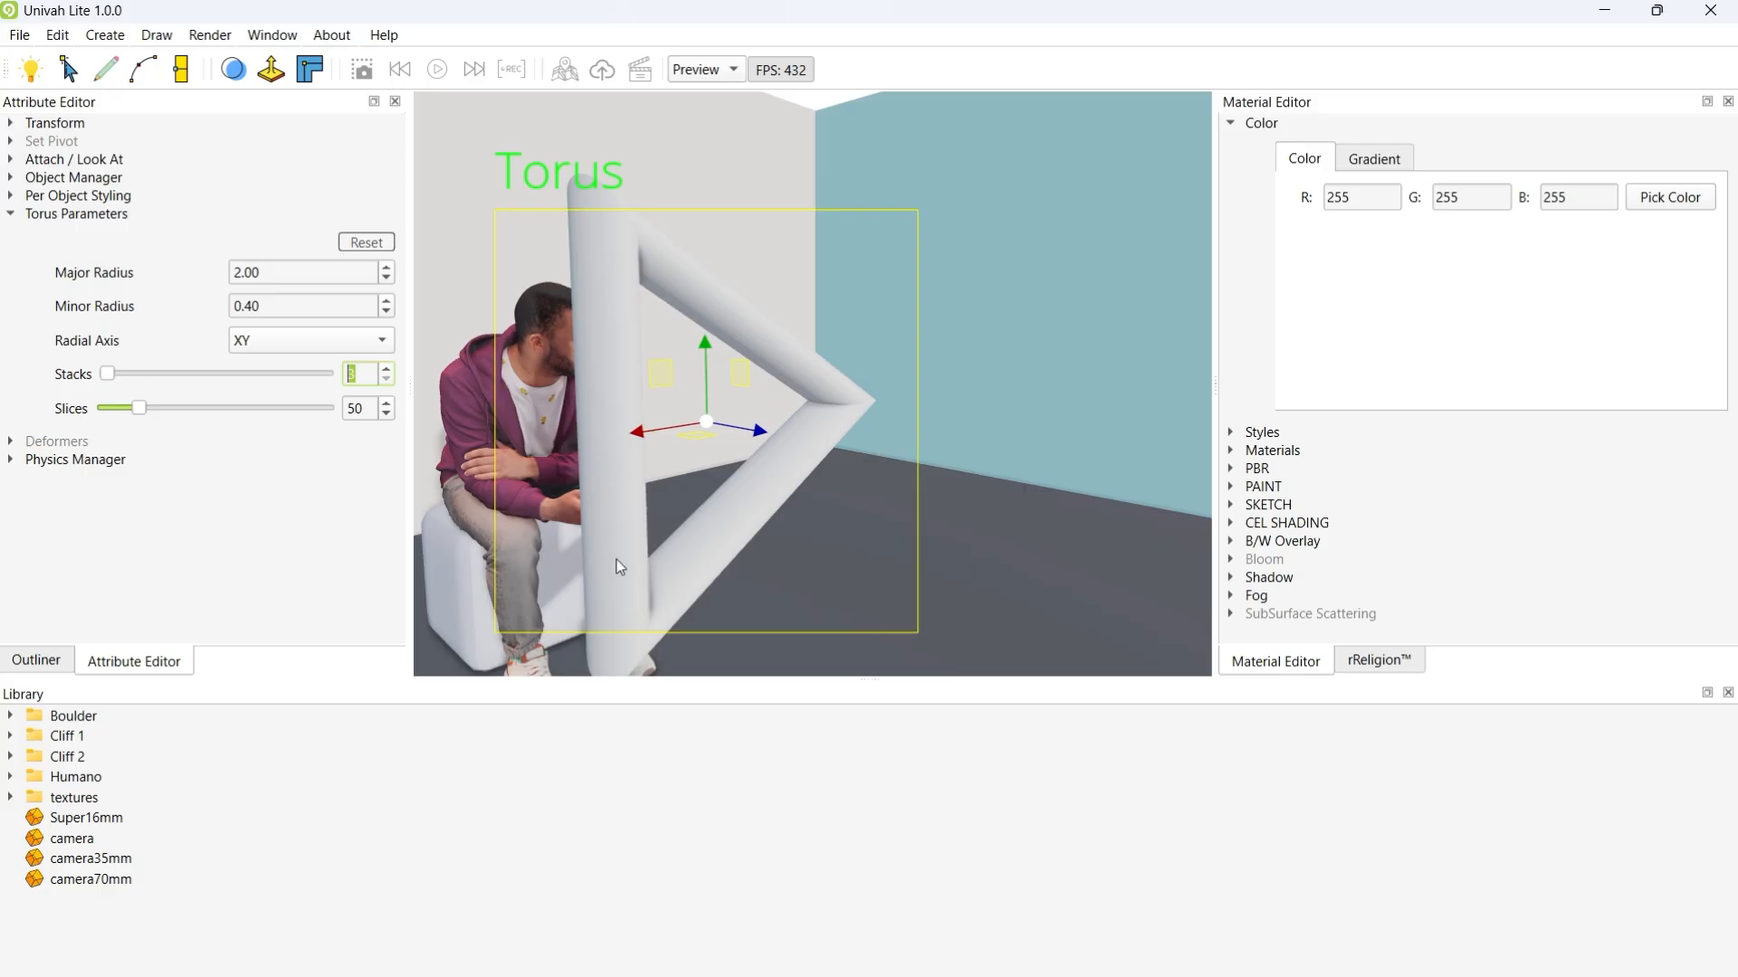
Step: Raise the torus's Stacks step by step to 18 for a rounder ring
{"action": "left_click", "coordinate": [386, 367]}
{"action": "left_click", "coordinate": [386, 368]}
{"action": "left_click", "coordinate": [386, 368]}
{"action": "left_click", "coordinate": [386, 367]}
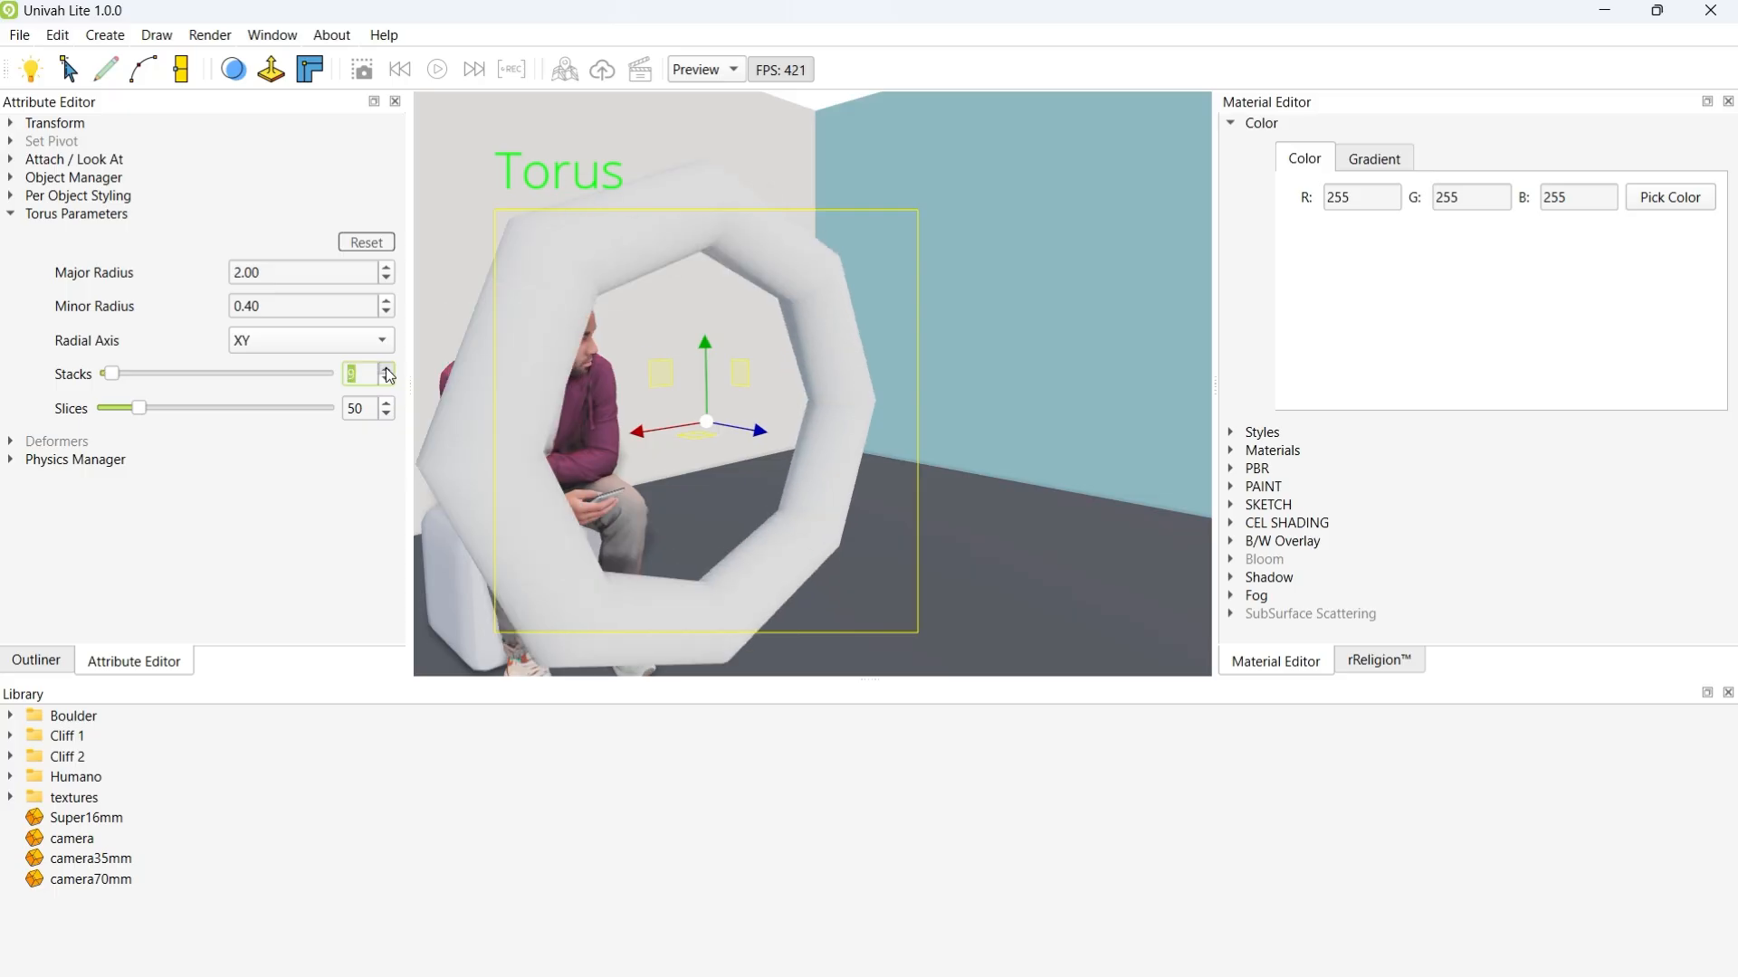
{"action": "left_click", "coordinate": [385, 368]}
{"action": "left_click", "coordinate": [385, 367]}
{"action": "left_click", "coordinate": [386, 368]}
{"action": "left_click", "coordinate": [385, 367]}
{"action": "left_click", "coordinate": [385, 367]}
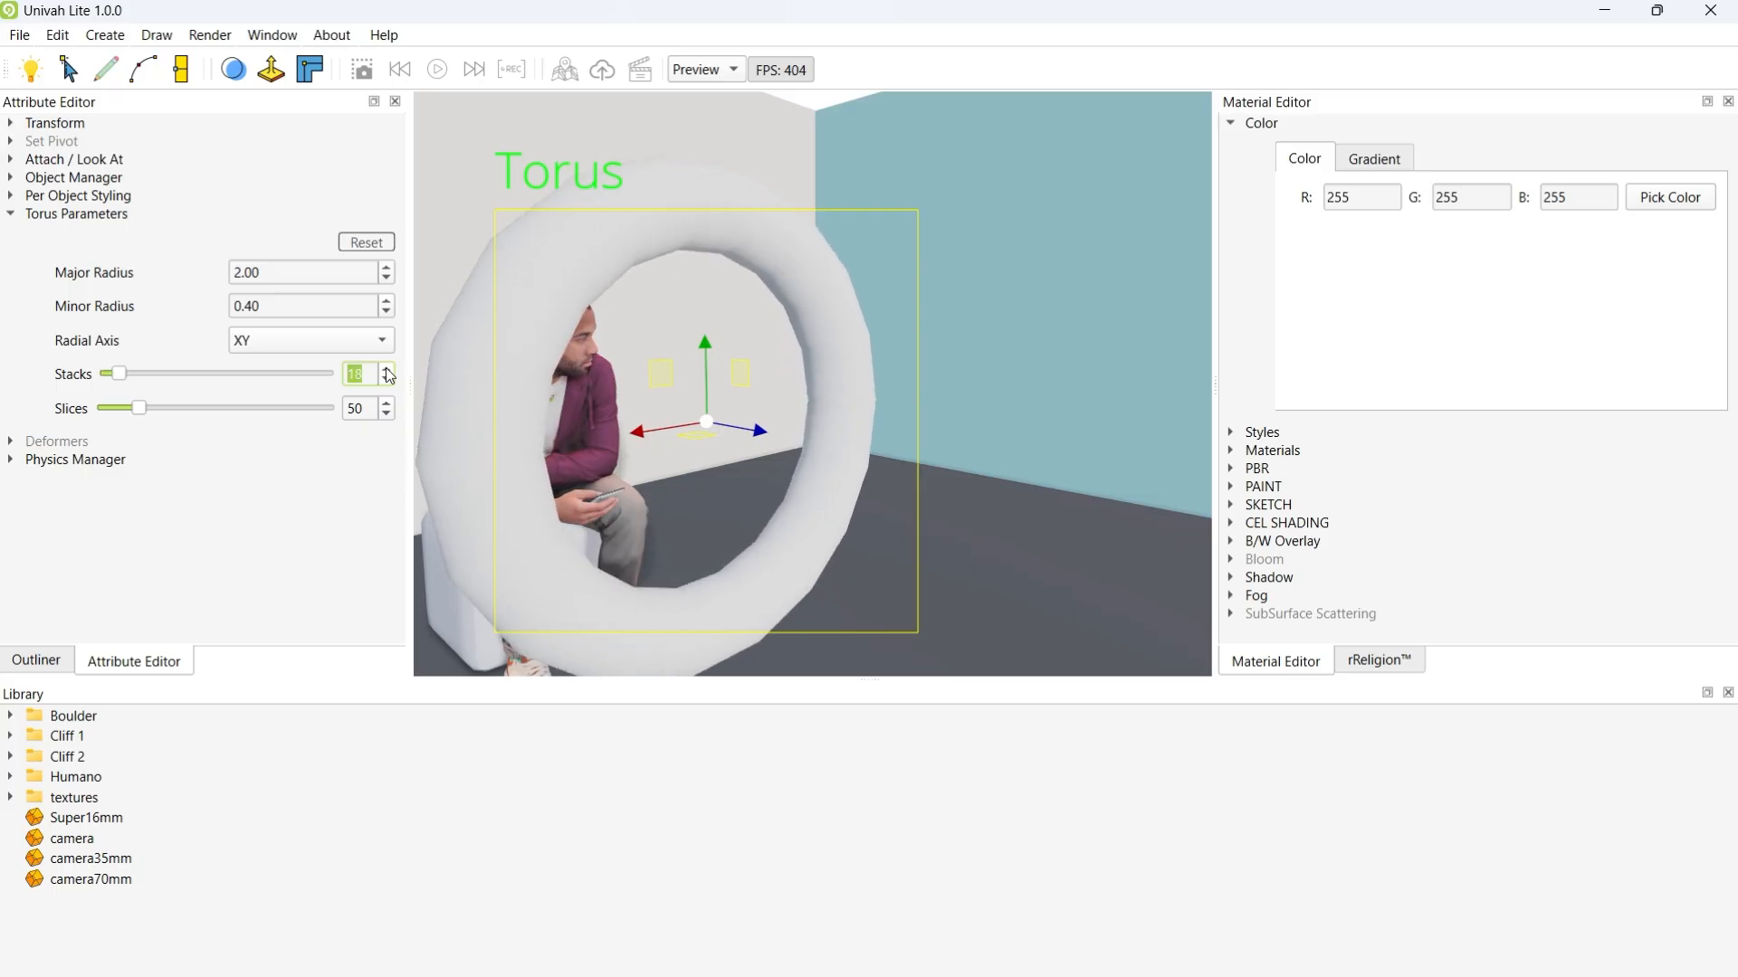
{"action": "scroll", "coordinate": [773, 393], "scroll_direction": "down", "scroll_amount": 3}
{"action": "mouse_move", "coordinate": [713, 402]}
{"action": "middle_mouse_down"}
{"action": "mouse_move", "coordinate": [772, 392]}
{"action": "mouse_move", "coordinate": [726, 394]}
{"action": "middle_mouse_up"}
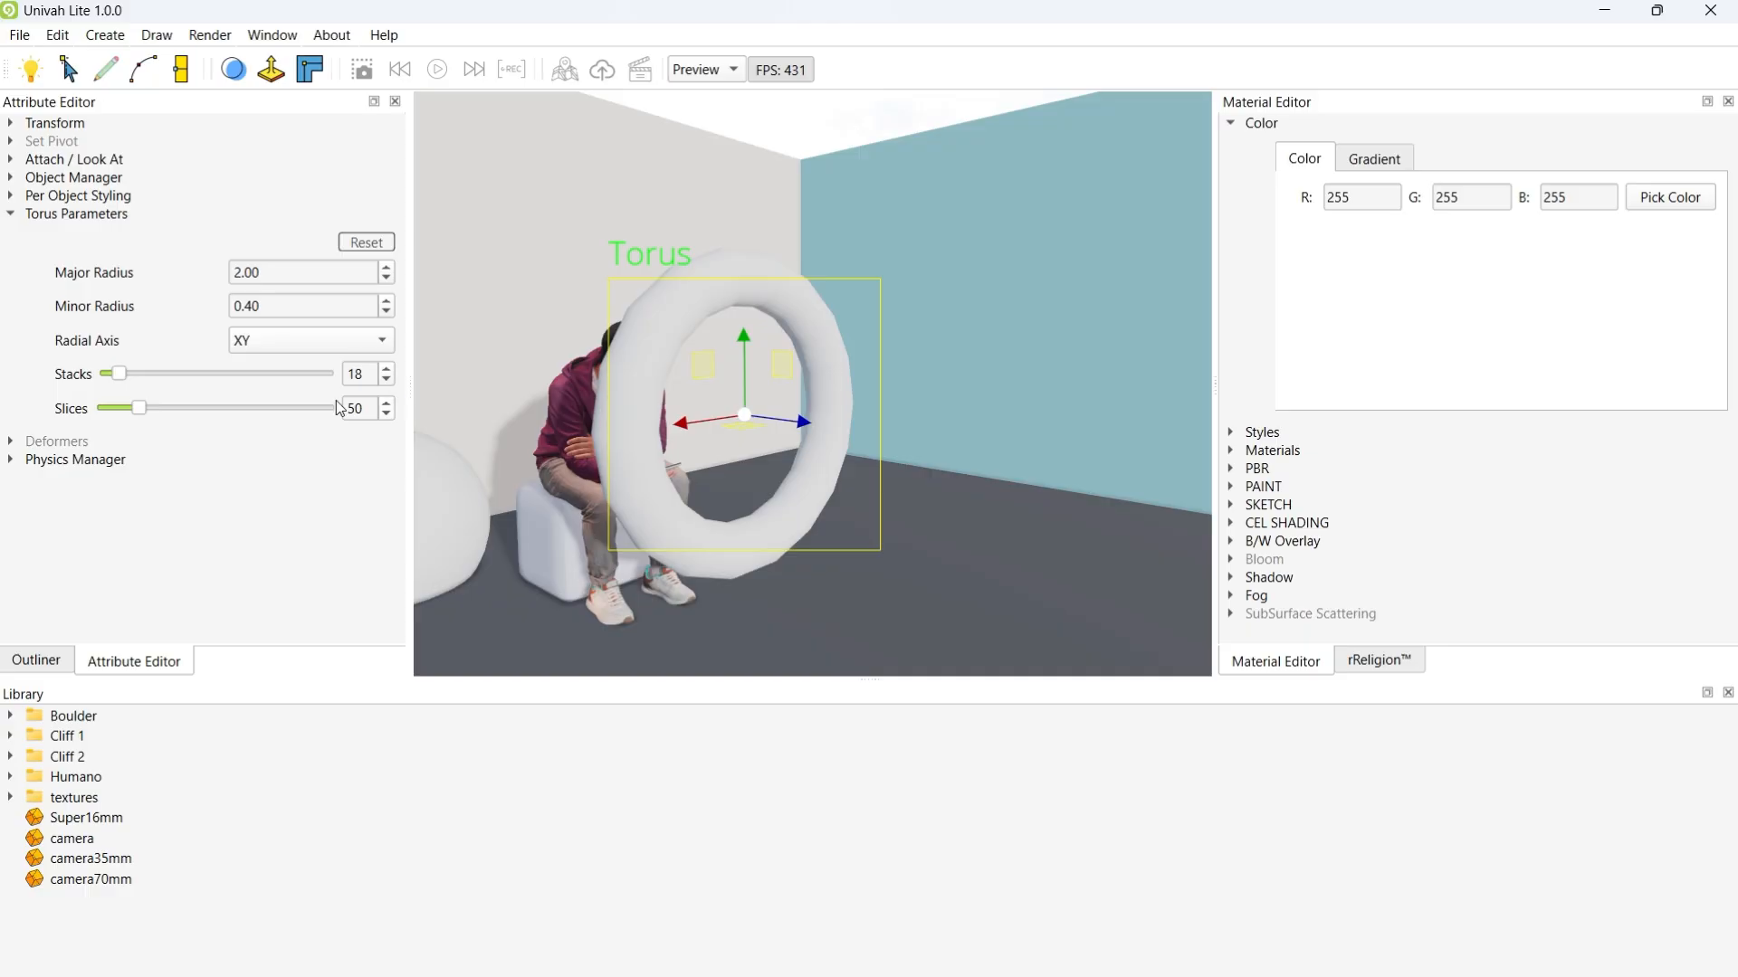
Step: Reduce the torus's Slices to 3 and inspect its flat-sided cross-section up close
{"action": "left_click_drag", "start_coordinate": [137, 410], "coordinate": [78, 412]}
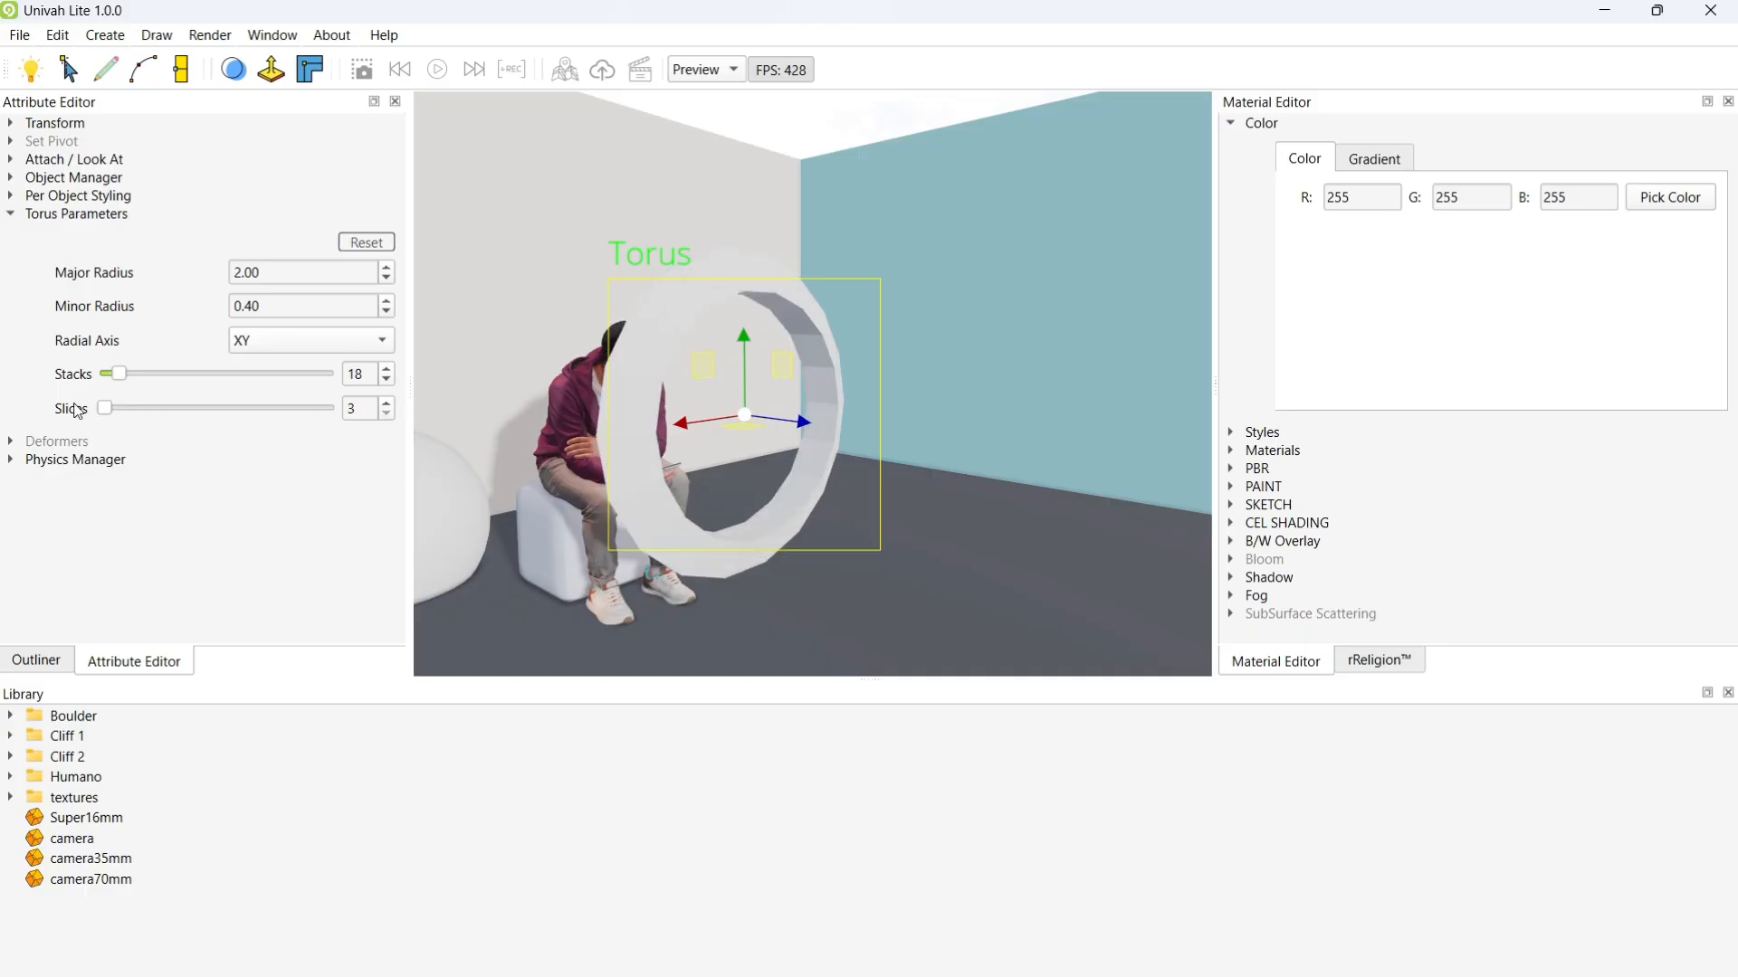
{"action": "middle_click_drag", "start_coordinate": [598, 475], "coordinate": [722, 467]}
{"action": "scroll", "coordinate": [536, 478], "scroll_direction": "up", "scroll_amount": 3}
Step: Lower the torus's Stacks to 12
{"action": "left_click", "coordinate": [385, 382]}
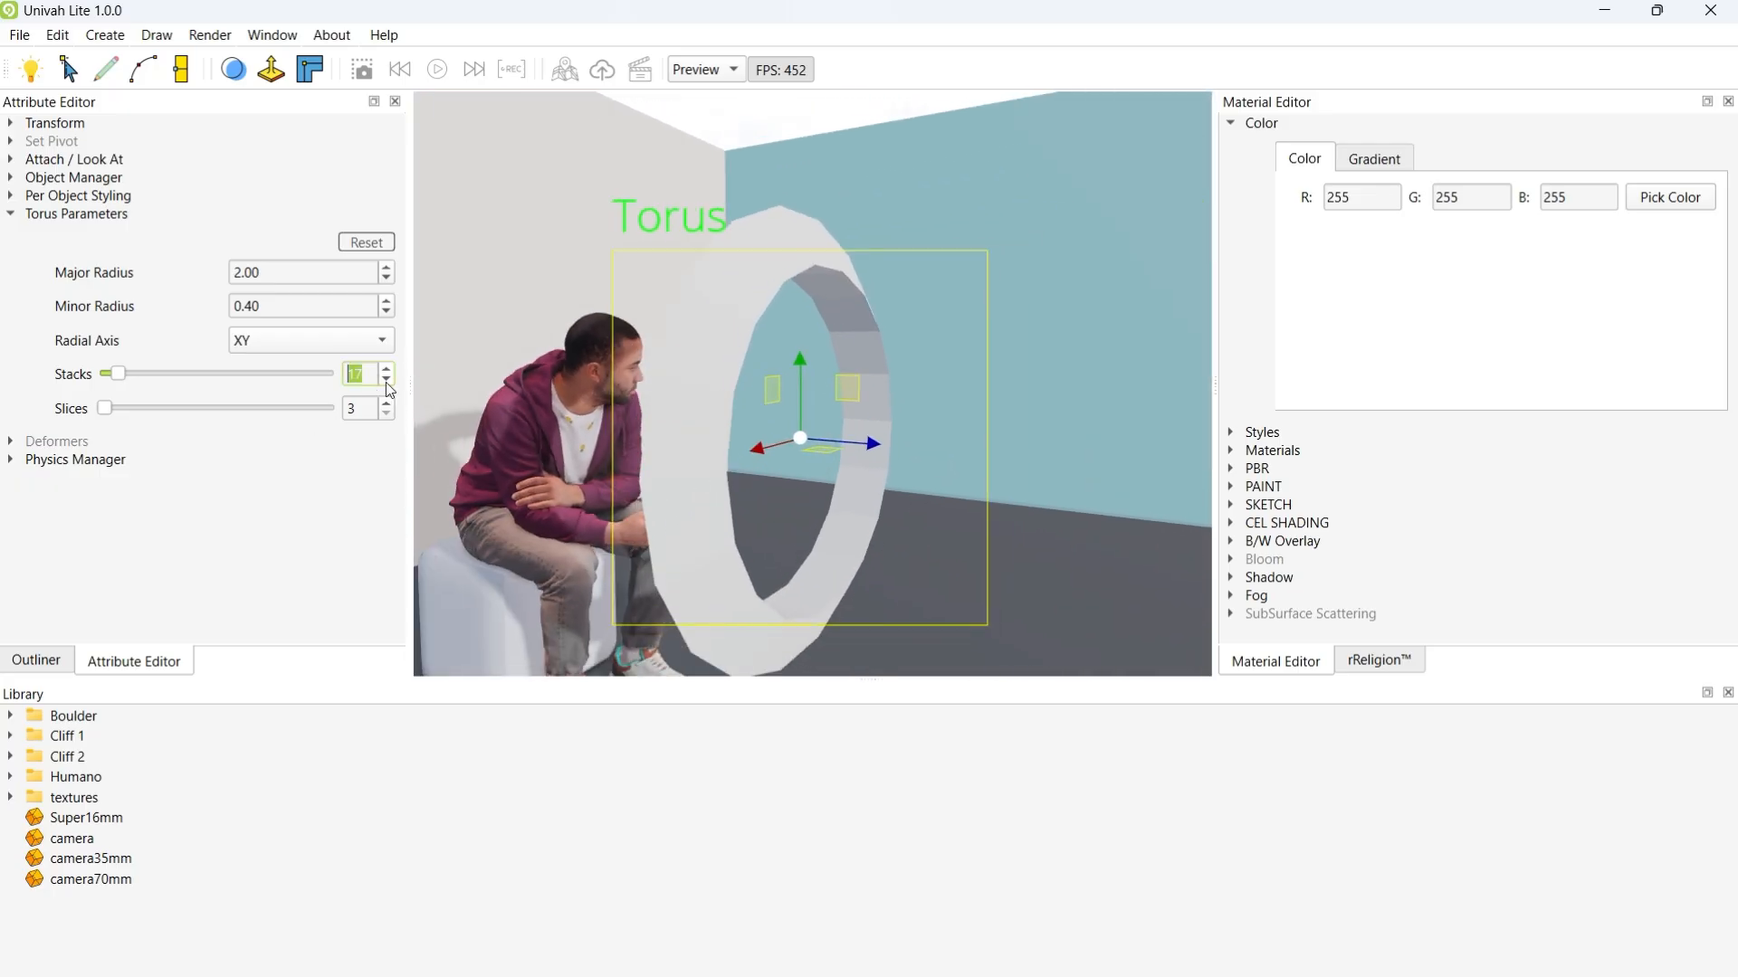
{"action": "left_click", "coordinate": [386, 382]}
{"action": "left_click", "coordinate": [385, 382]}
{"action": "left_click", "coordinate": [385, 382]}
{"action": "left_click", "coordinate": [386, 381]}
{"action": "left_click", "coordinate": [386, 382]}
Step: Increase the torus's Slices to 6 and view the faceted ring from the side
{"action": "left_click", "coordinate": [386, 404]}
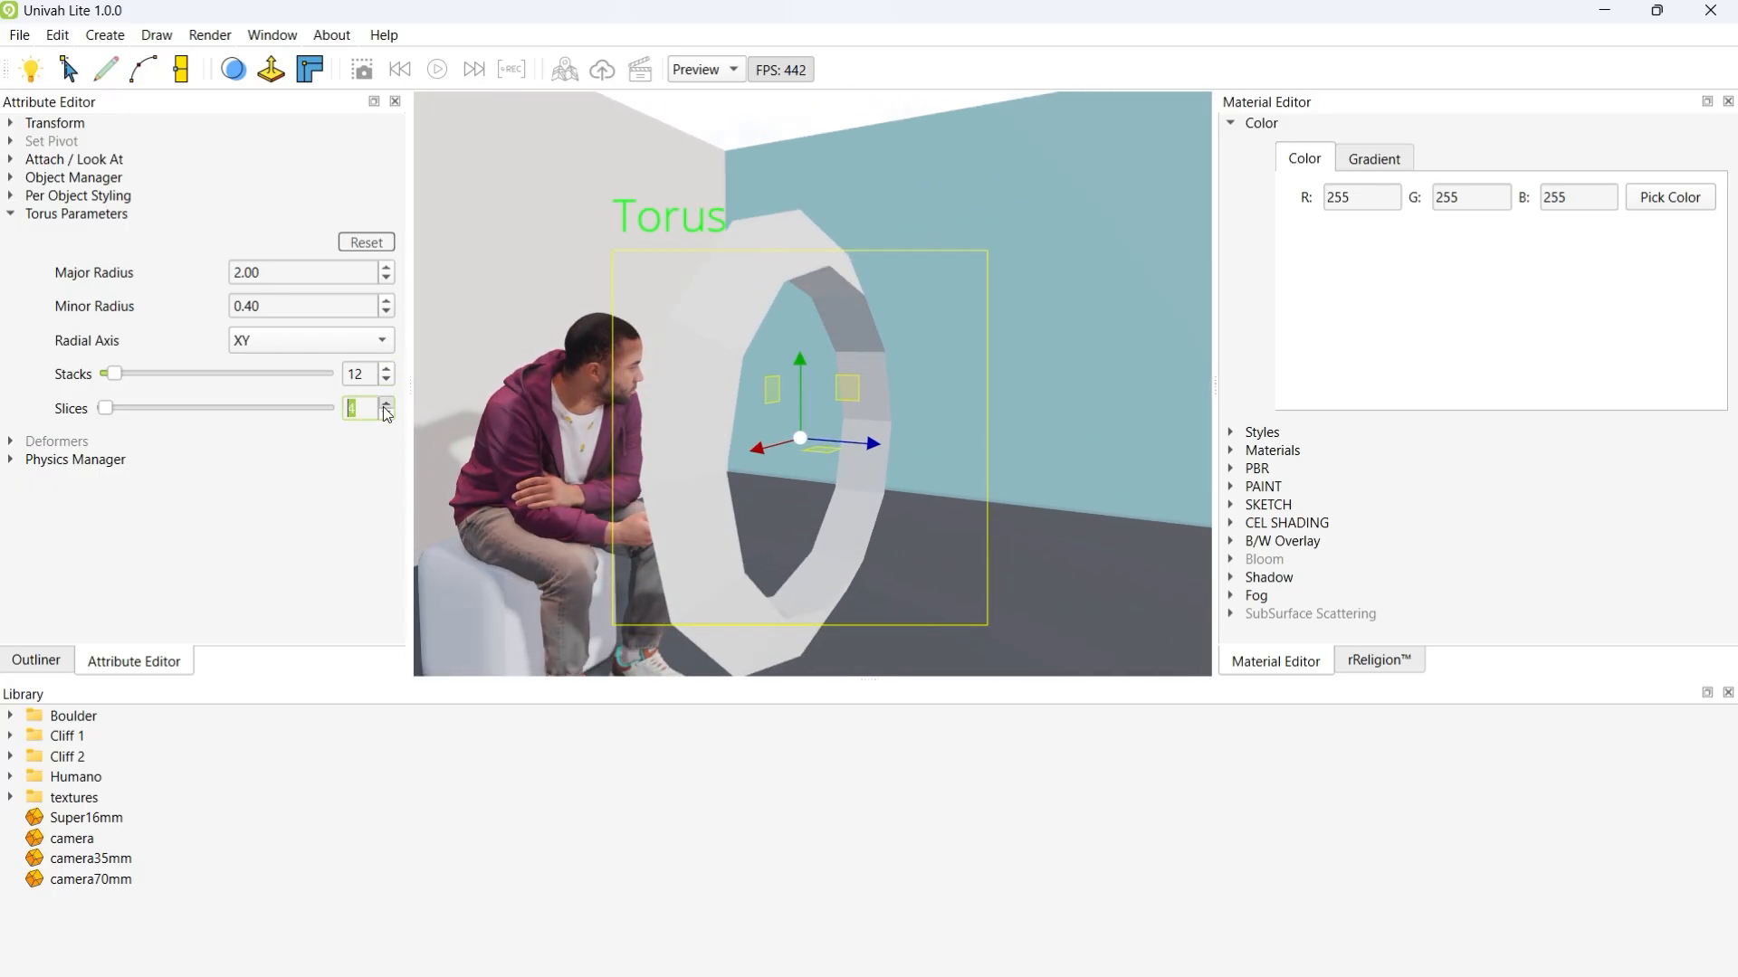
{"action": "left_click", "coordinate": [386, 404]}
{"action": "left_click", "coordinate": [387, 404]}
{"action": "left_click", "coordinate": [393, 404]}
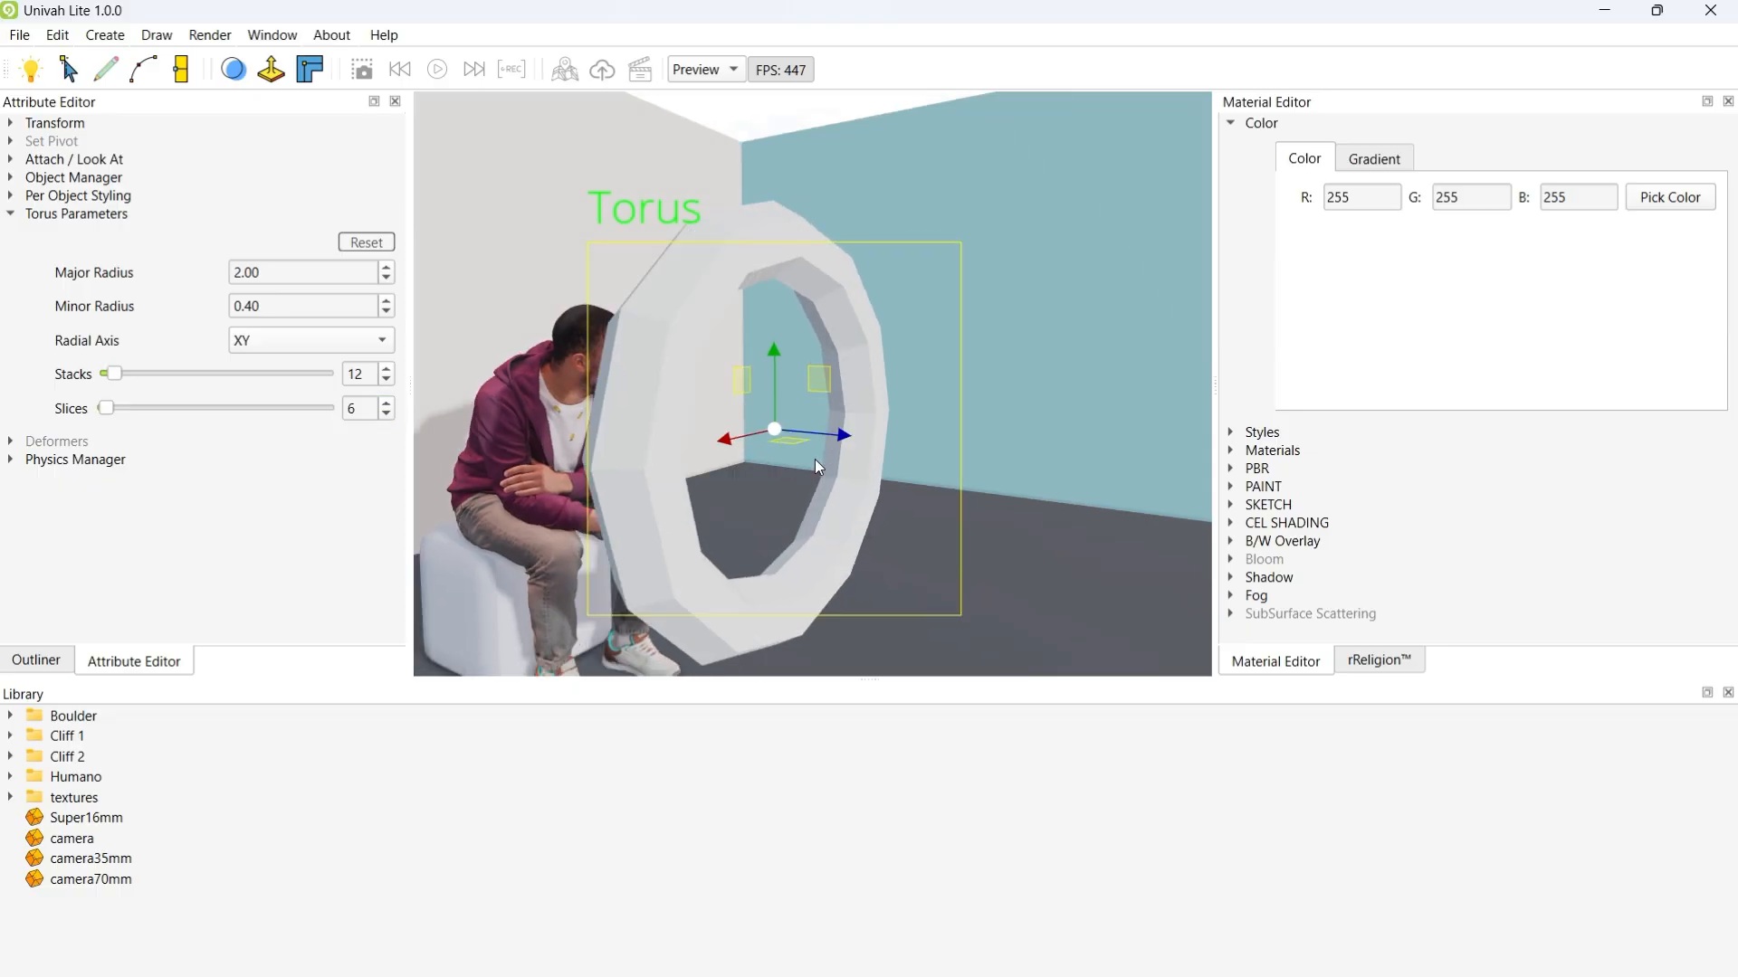
{"action": "middle_click_drag", "start_coordinate": [814, 458], "coordinate": [898, 452]}
{"action": "scroll", "coordinate": [899, 461], "scroll_direction": "down", "scroll_amount": 3}
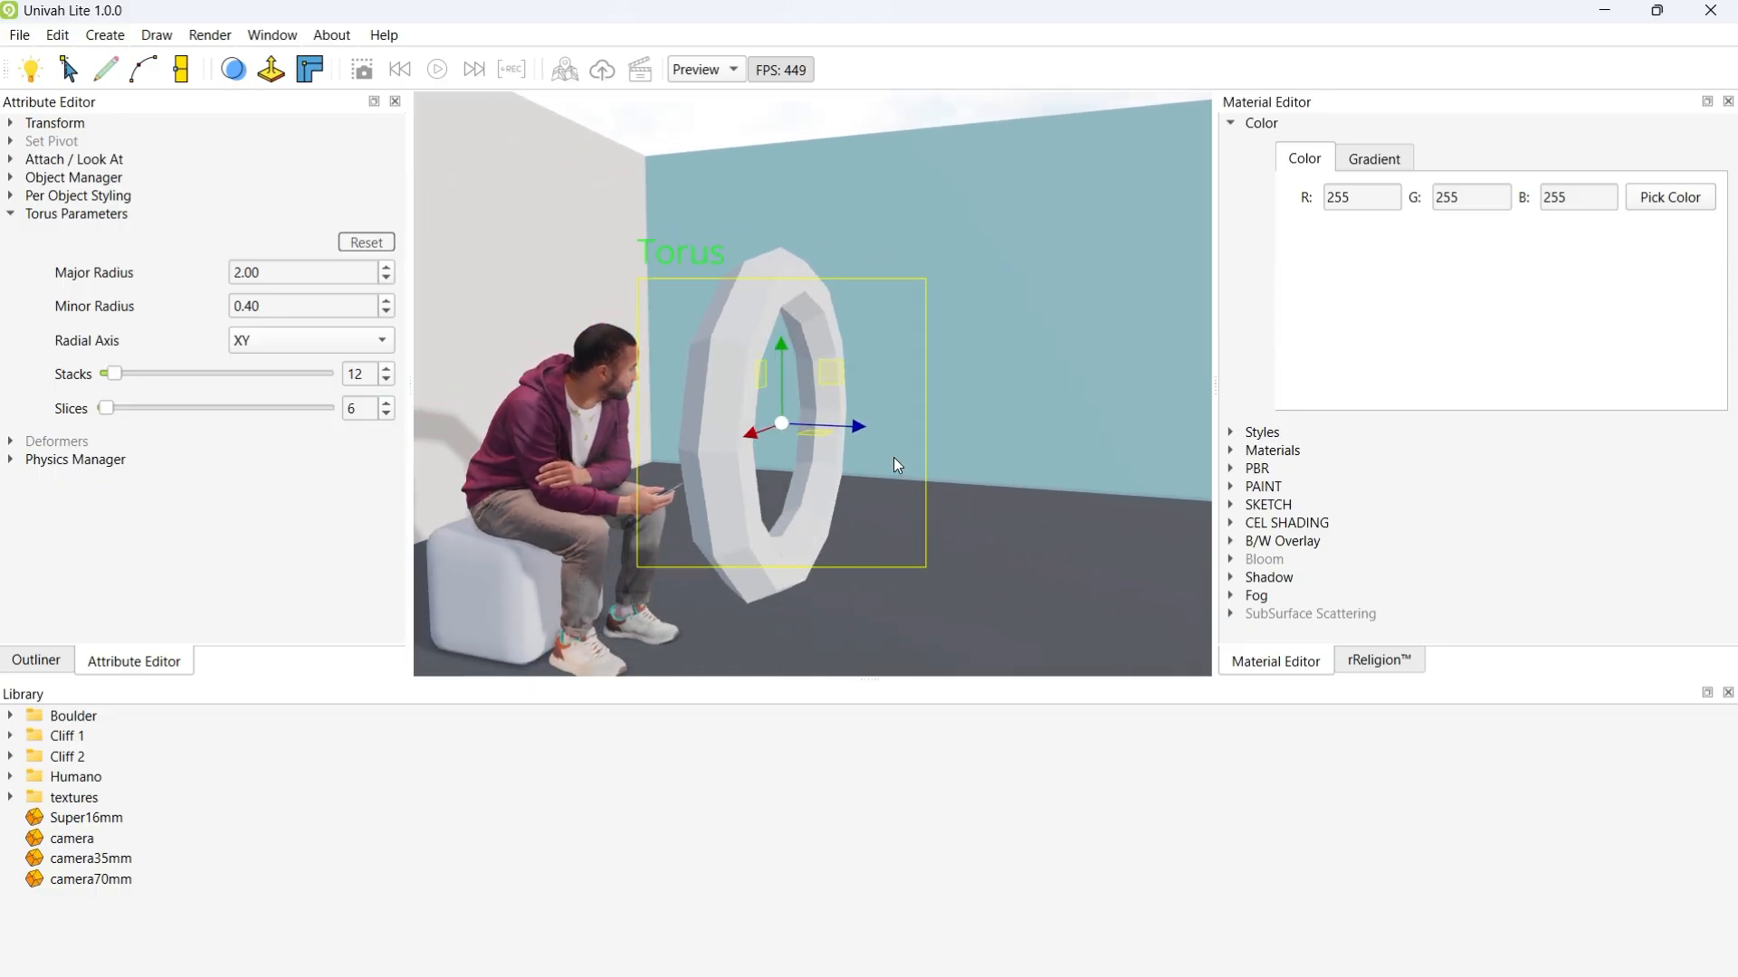
Step: Try a lower Stacks count on the torus for a coarser ring, and set Stacks to 13
{"action": "left_click", "coordinate": [387, 379]}
{"action": "left_click", "coordinate": [388, 379]}
{"action": "left_click", "coordinate": [387, 379]}
{"action": "left_click", "coordinate": [388, 379]}
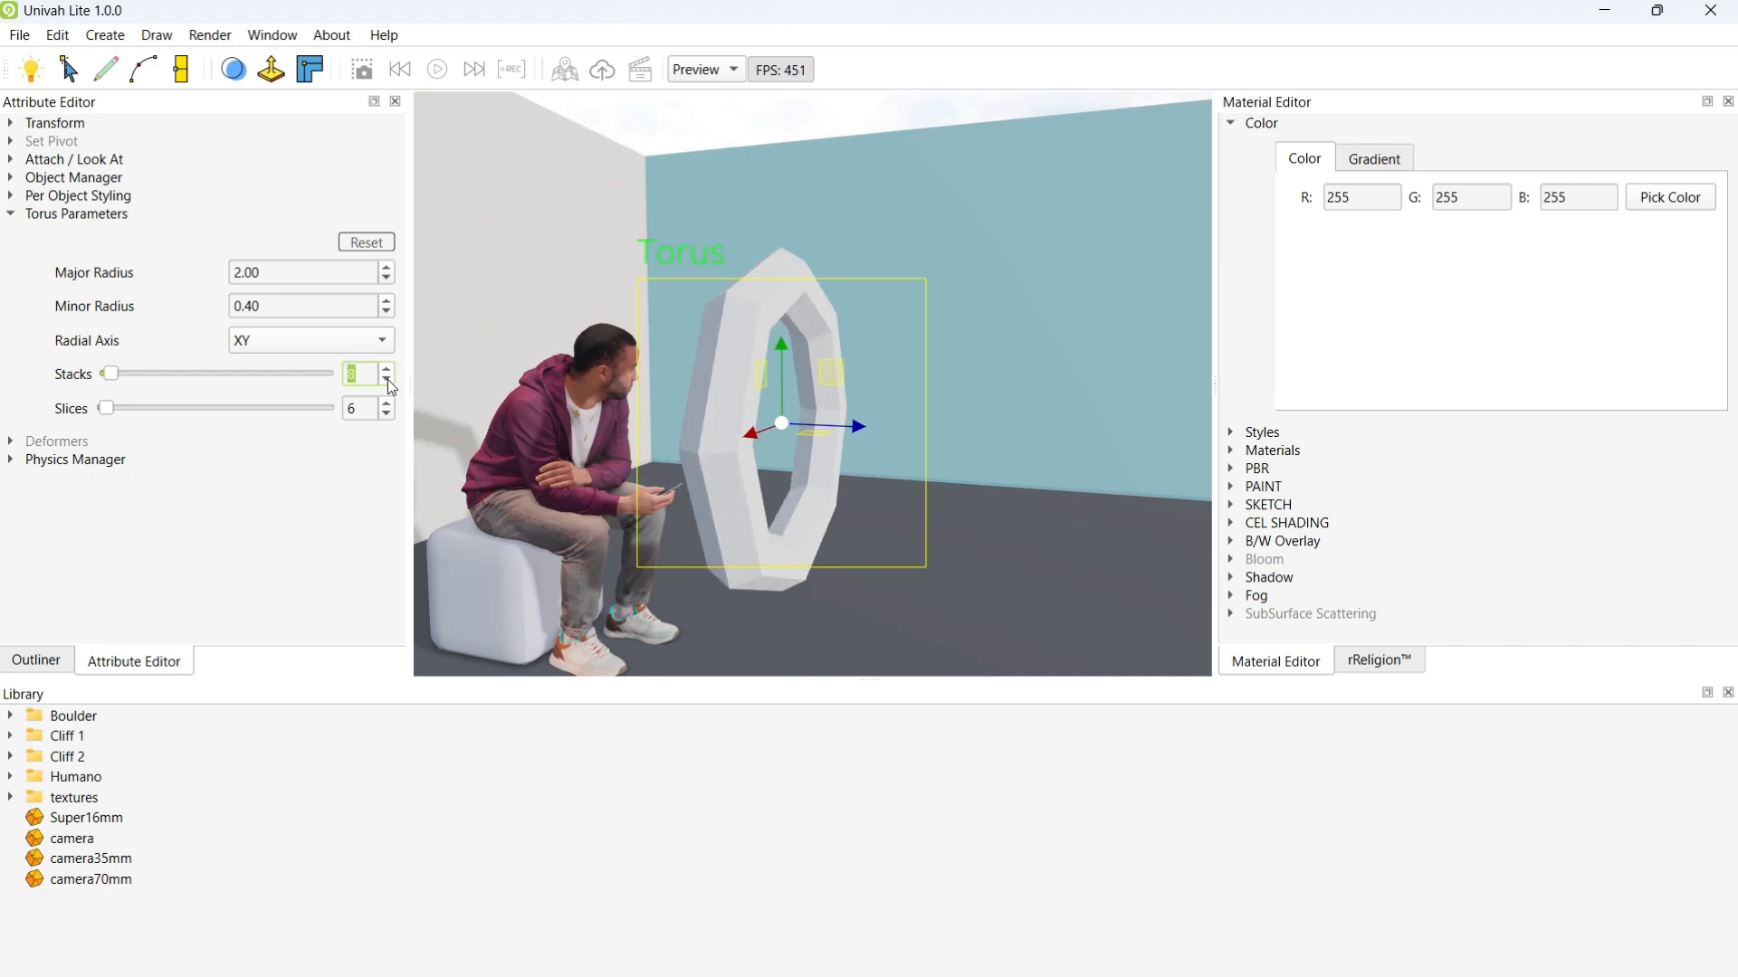
{"action": "left_click", "coordinate": [388, 379]}
{"action": "left_click", "coordinate": [388, 367]}
{"action": "left_click", "coordinate": [387, 368]}
{"action": "left_click", "coordinate": [387, 368]}
{"action": "left_click", "coordinate": [387, 367]}
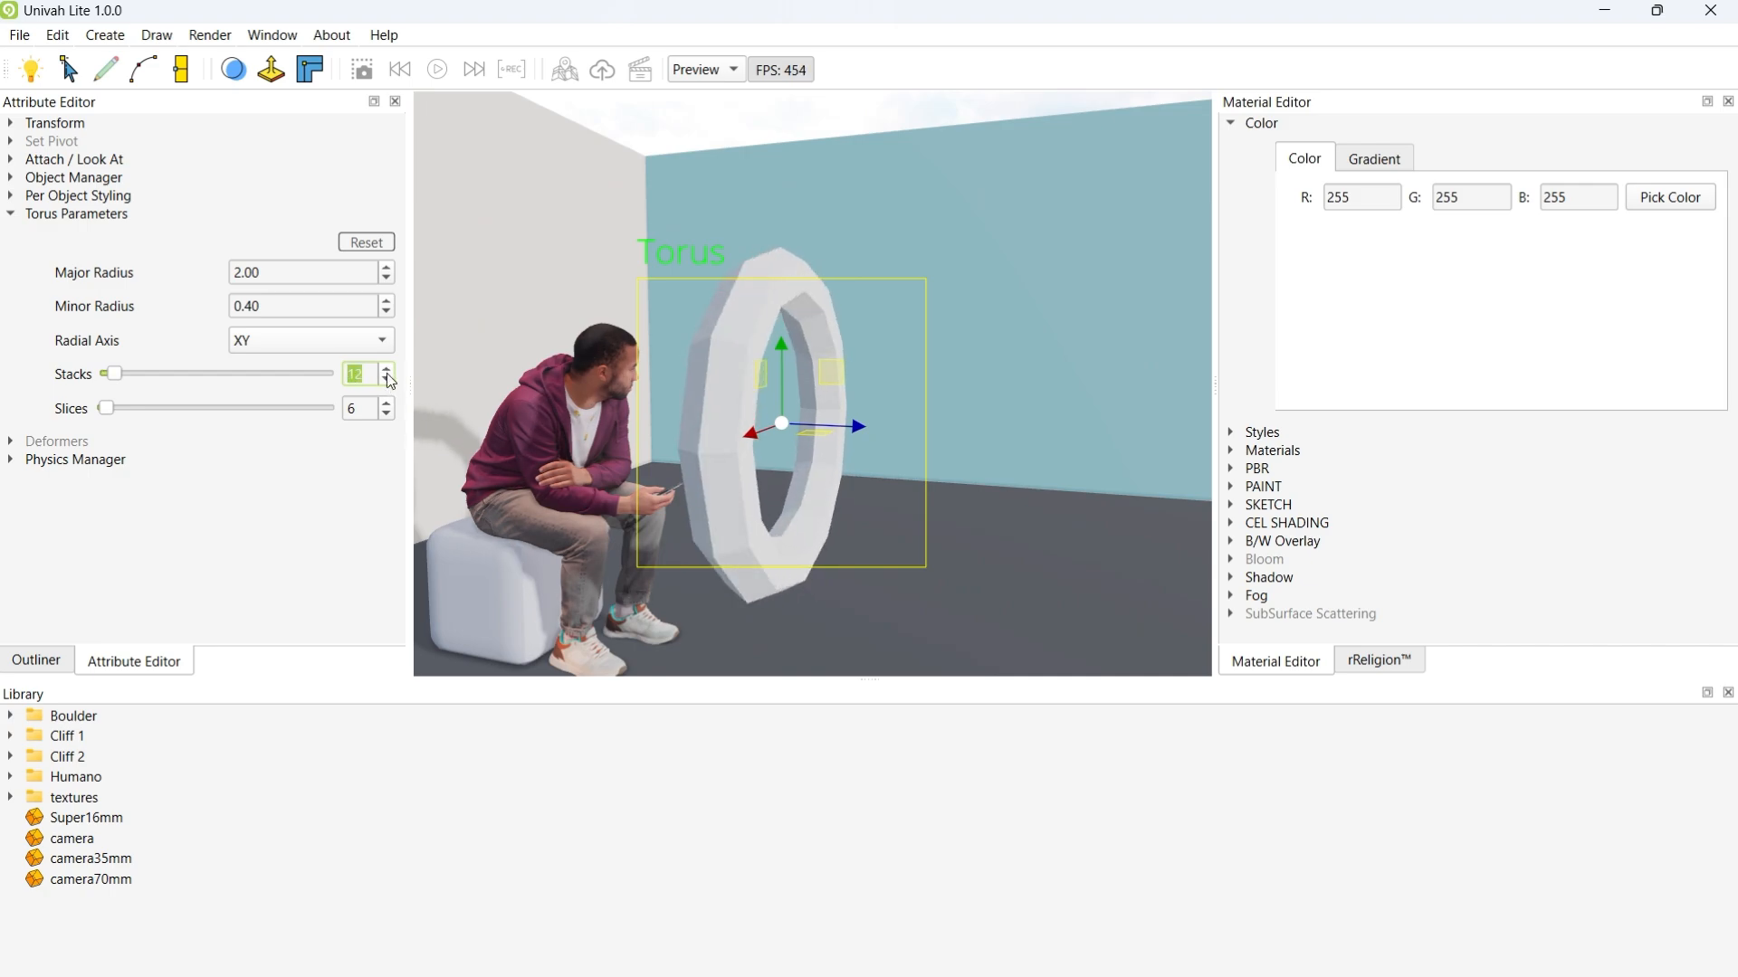
{"action": "left_click", "coordinate": [388, 367]}
{"action": "left_click", "coordinate": [387, 367]}
Step: Try the torus's Slices at 7, and set them to 4 for a square cross-section
{"action": "left_click", "coordinate": [387, 402]}
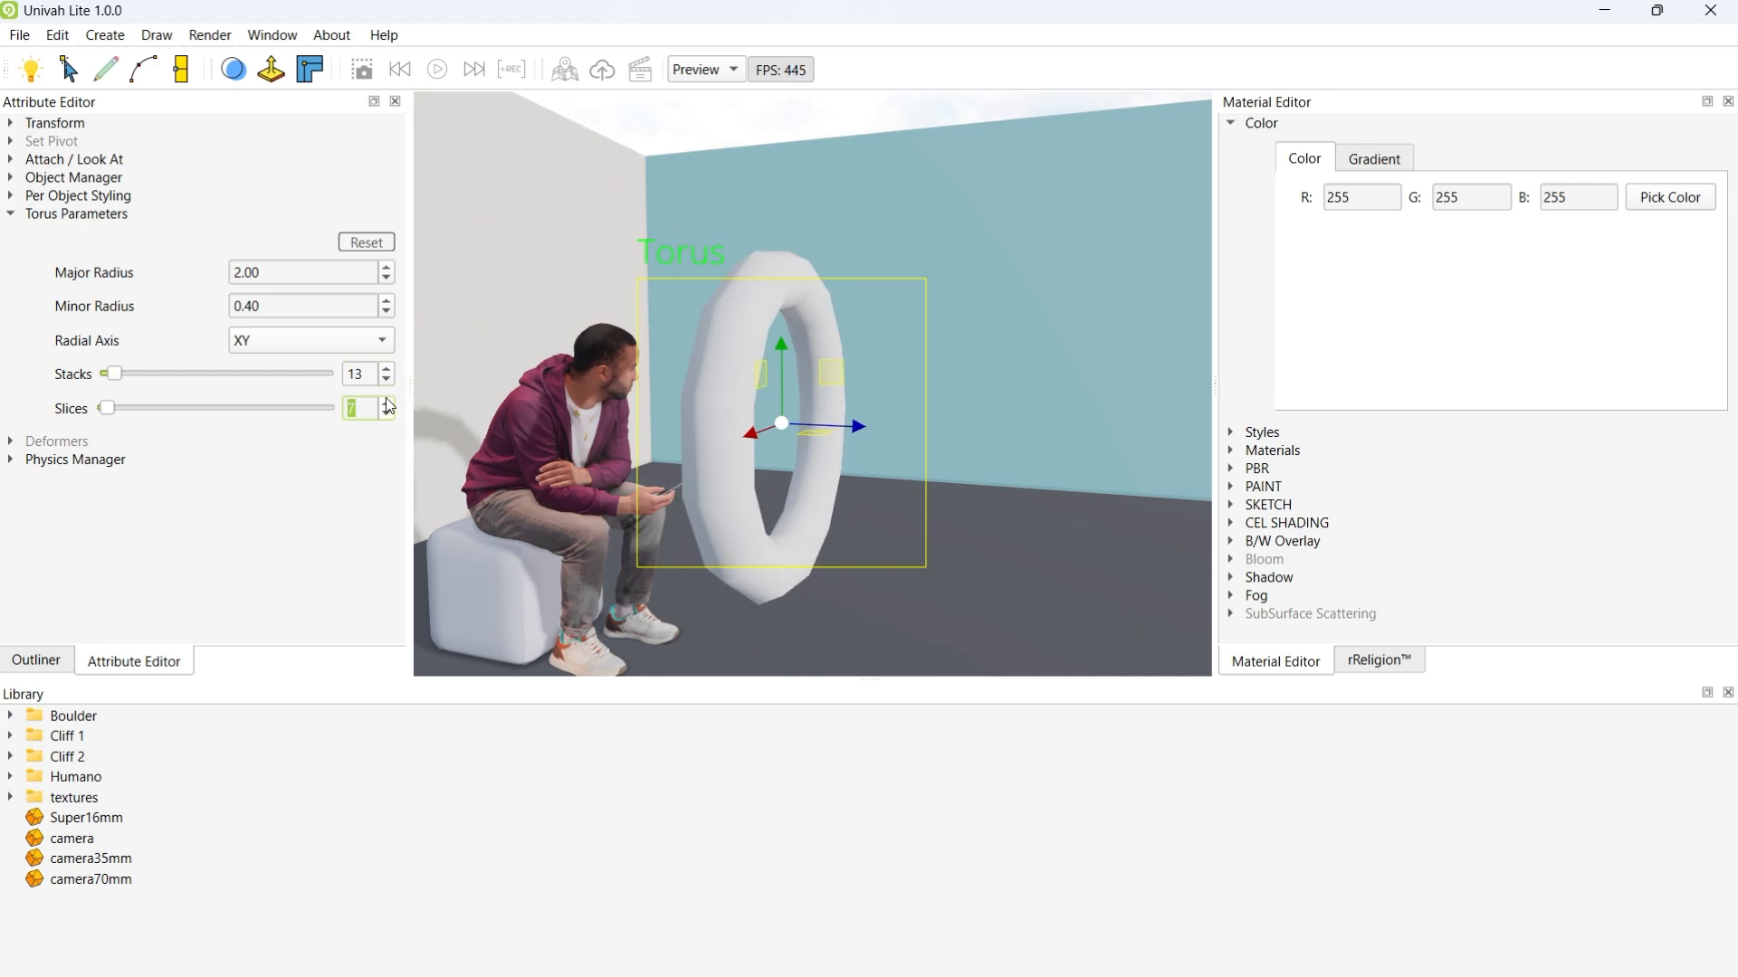
{"action": "left_click", "coordinate": [387, 402]}
{"action": "left_click", "coordinate": [387, 414]}
{"action": "left_click", "coordinate": [387, 413]}
{"action": "left_click", "coordinate": [386, 413]}
{"action": "left_click", "coordinate": [386, 414]}
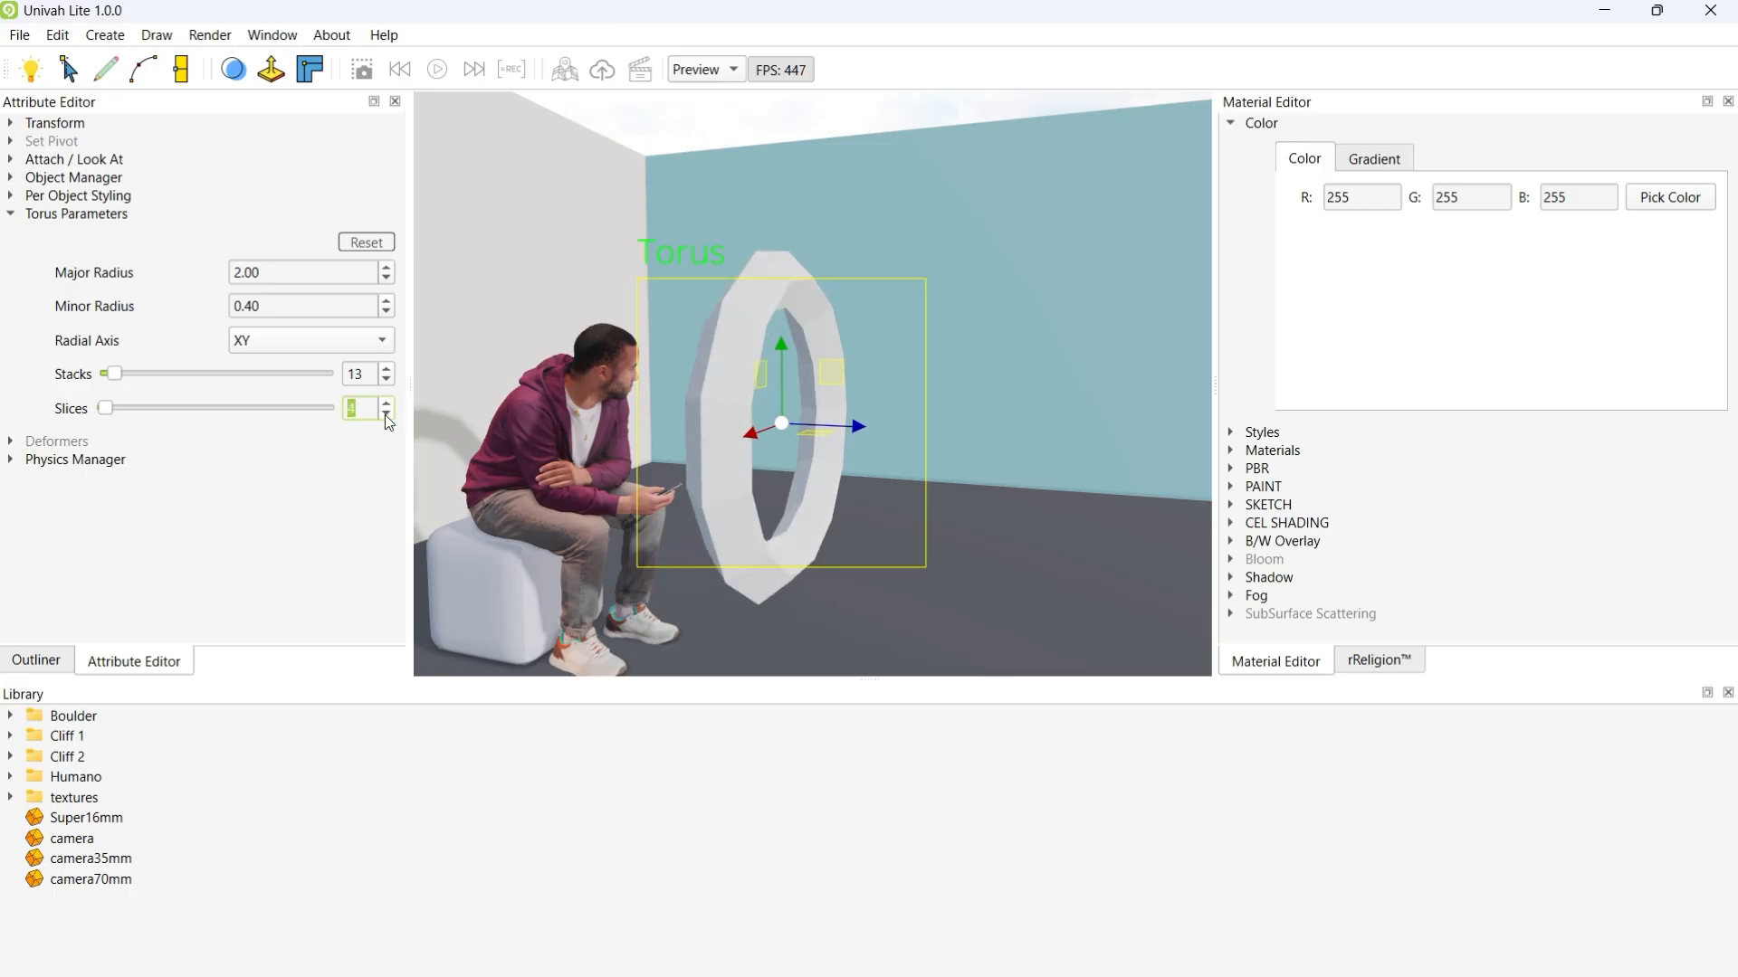
Step: Scale the torus along its Z axis to widen the ring, and narrow it again by a factor of about 0.55
{"action": "middle_click_drag", "start_coordinate": [851, 464], "coordinate": [660, 404]}
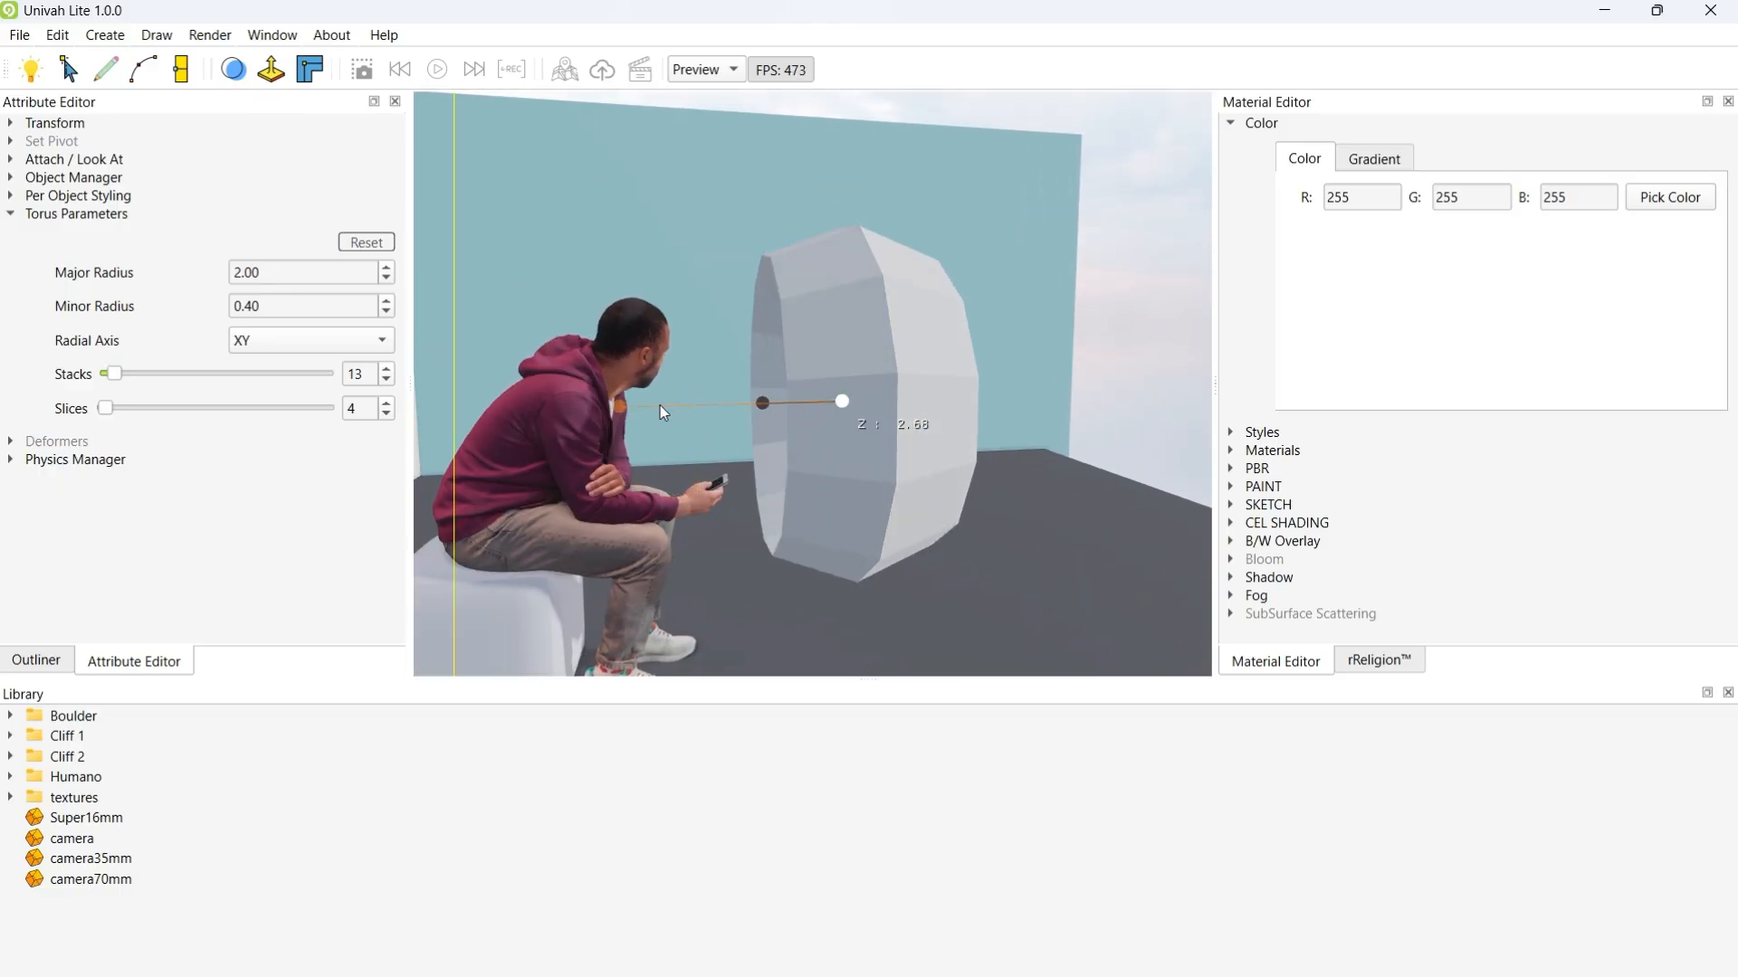
{"action": "middle_click_drag", "start_coordinate": [1079, 470], "coordinate": [764, 476]}
{"action": "key", "text": "w"}
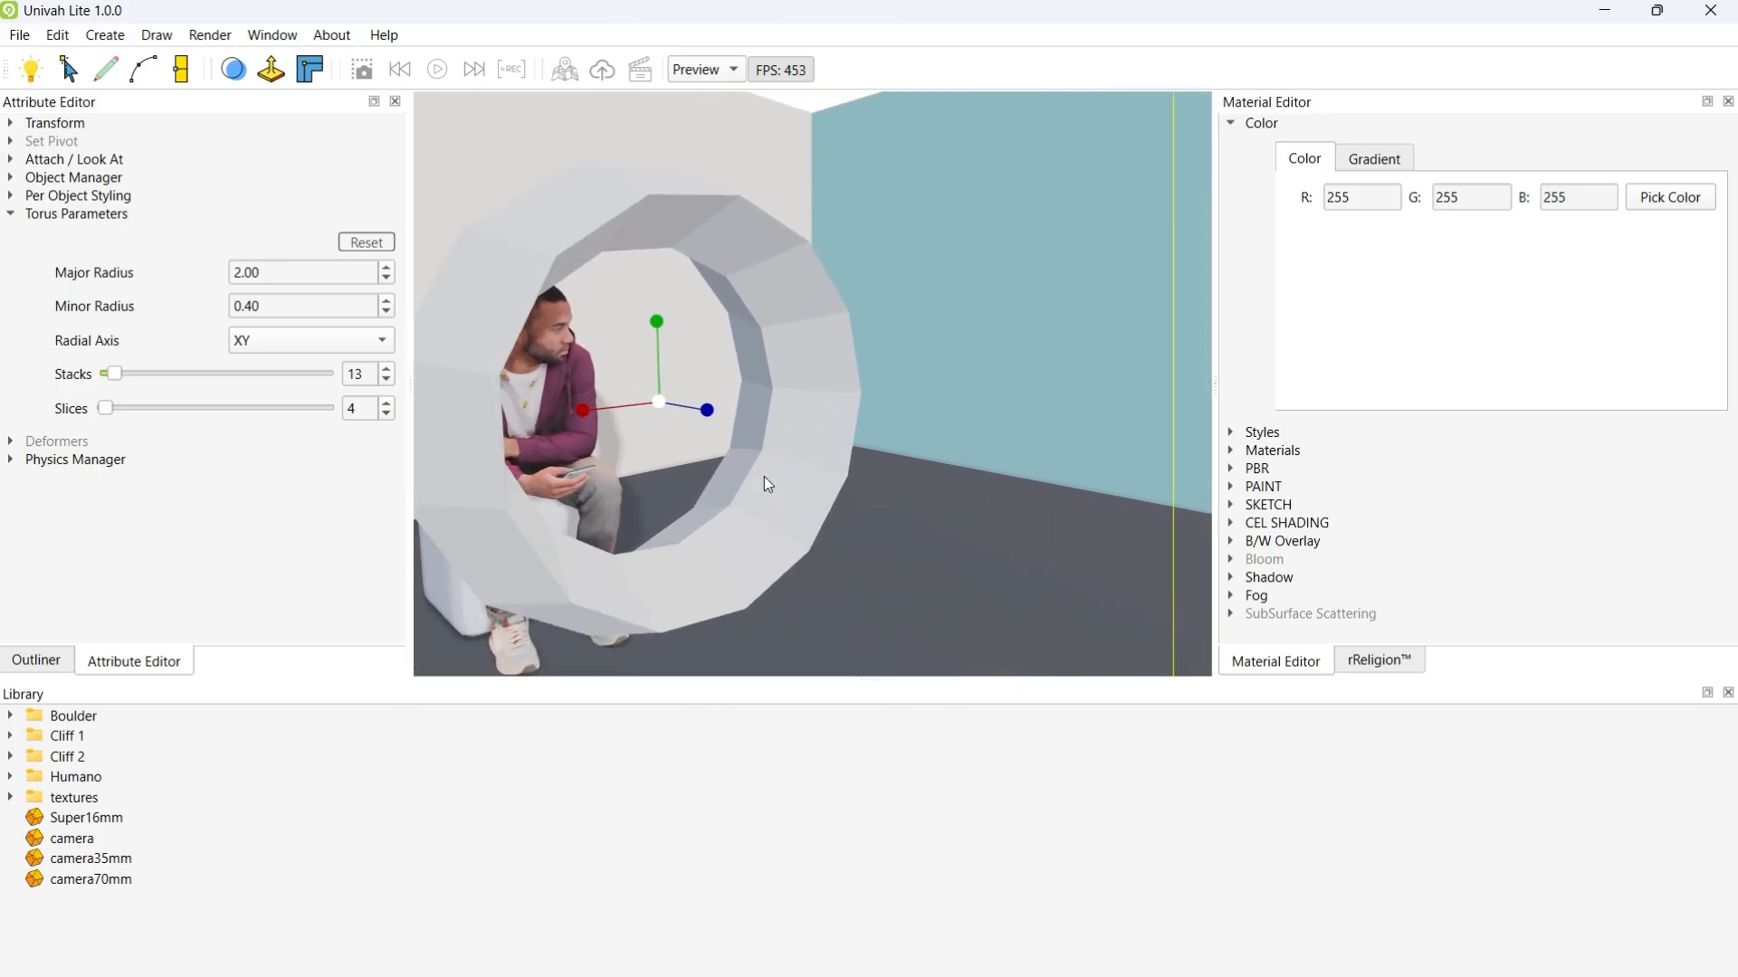
{"action": "key", "text": "a"}
{"action": "mouse_move", "coordinate": [898, 413]}
{"action": "left_mouse_down"}
{"action": "mouse_move", "coordinate": [838, 411]}
{"action": "mouse_move", "coordinate": [867, 411]}
{"action": "left_mouse_up"}
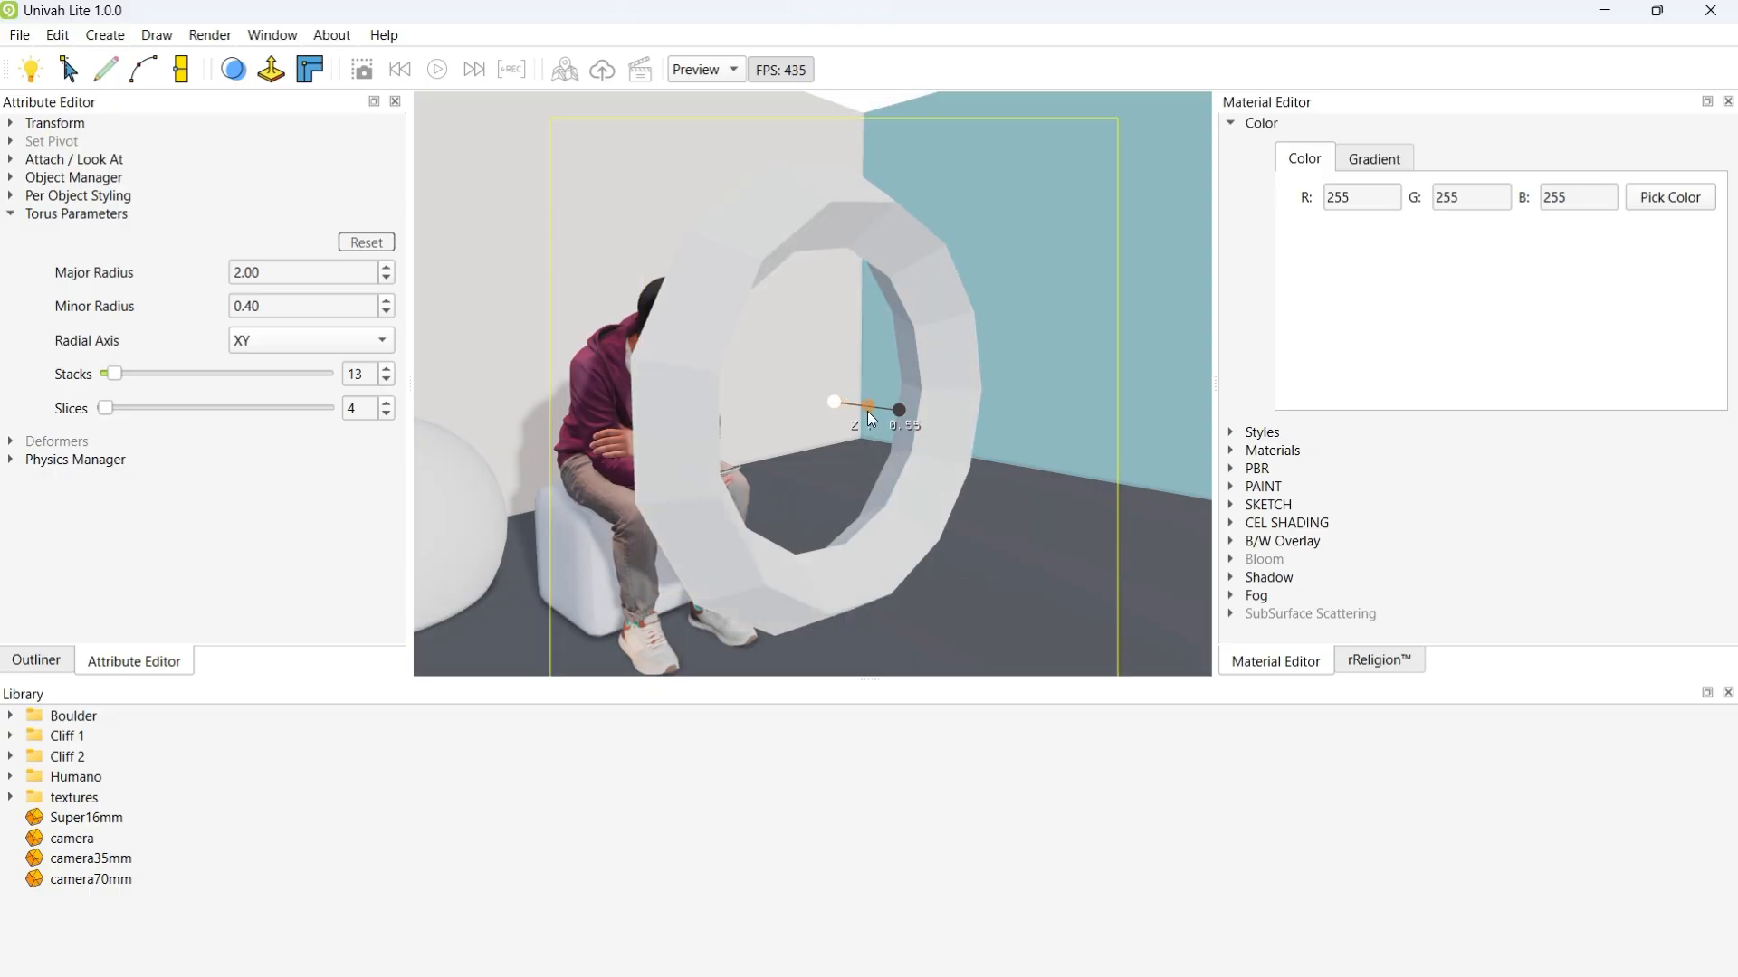
Step: Reset the torus parameters to their default values
{"action": "left_click", "coordinate": [376, 244]}
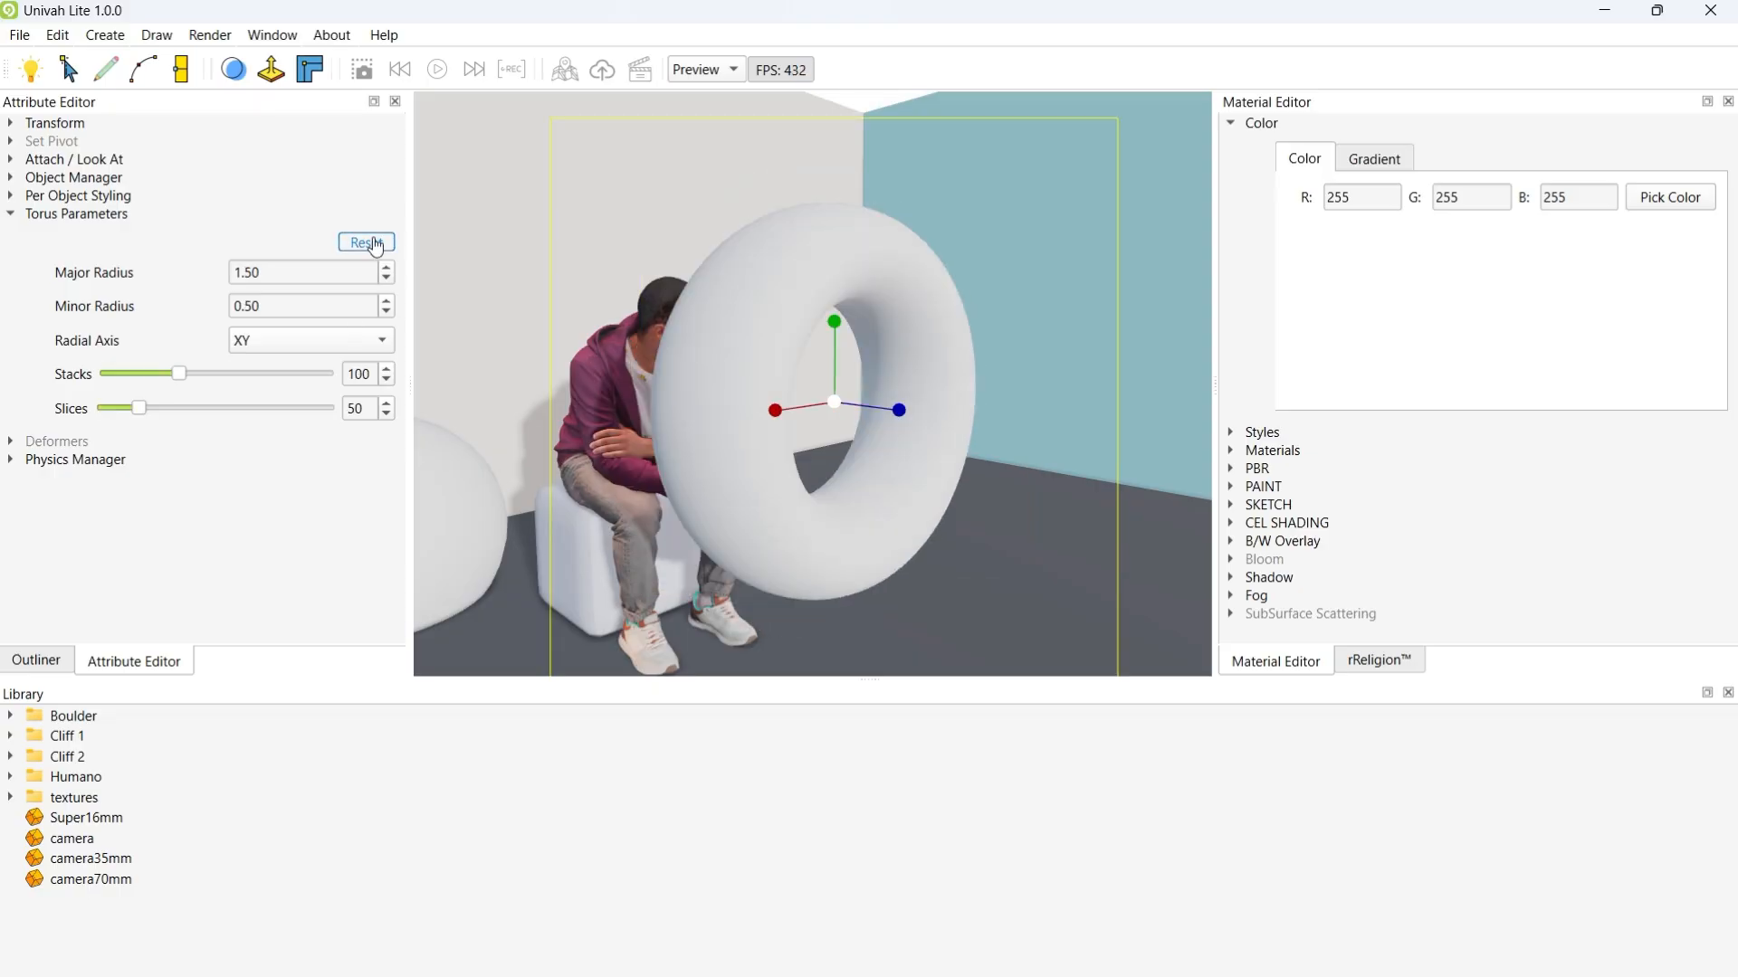
{"action": "middle_click_drag", "start_coordinate": [960, 462], "coordinate": [926, 490]}
{"action": "key", "text": "s"}
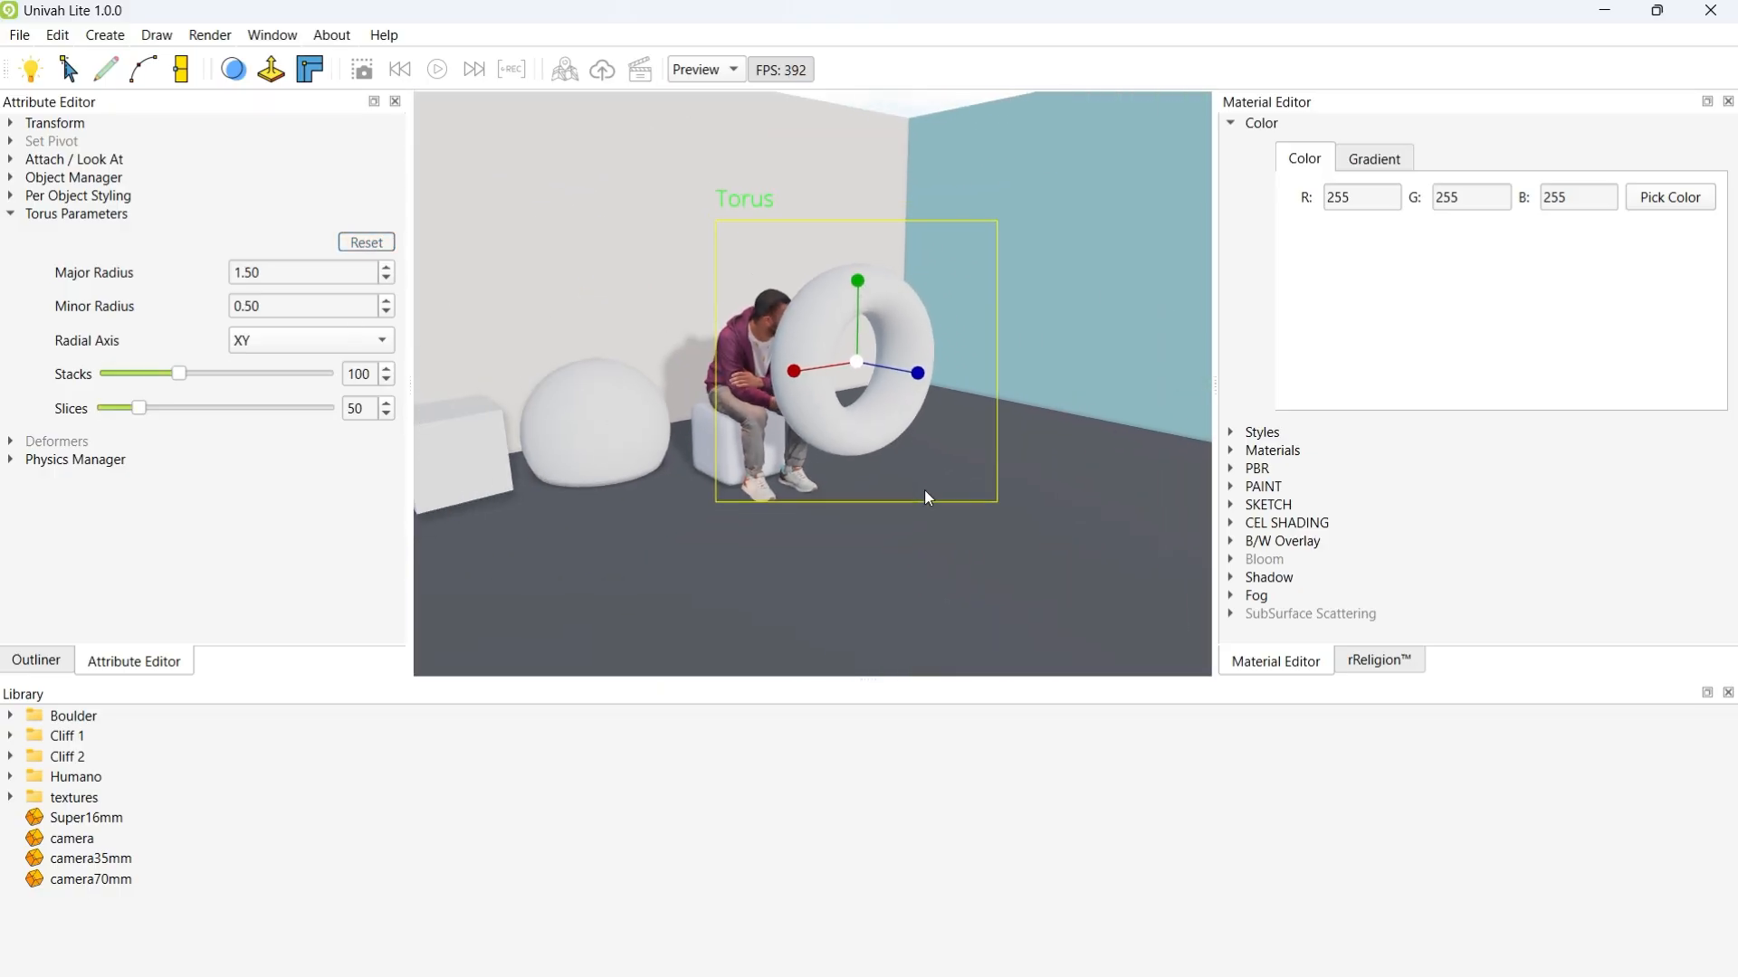
Step: Move the torus along the wall to the far side of the cube, and shift the cube between the torus and the sphere
{"action": "key", "text": "z"}
{"action": "left_click_drag", "start_coordinate": [911, 363], "coordinate": [911, 362]}
{"action": "left_click_drag", "start_coordinate": [708, 339], "coordinate": [583, 447]}
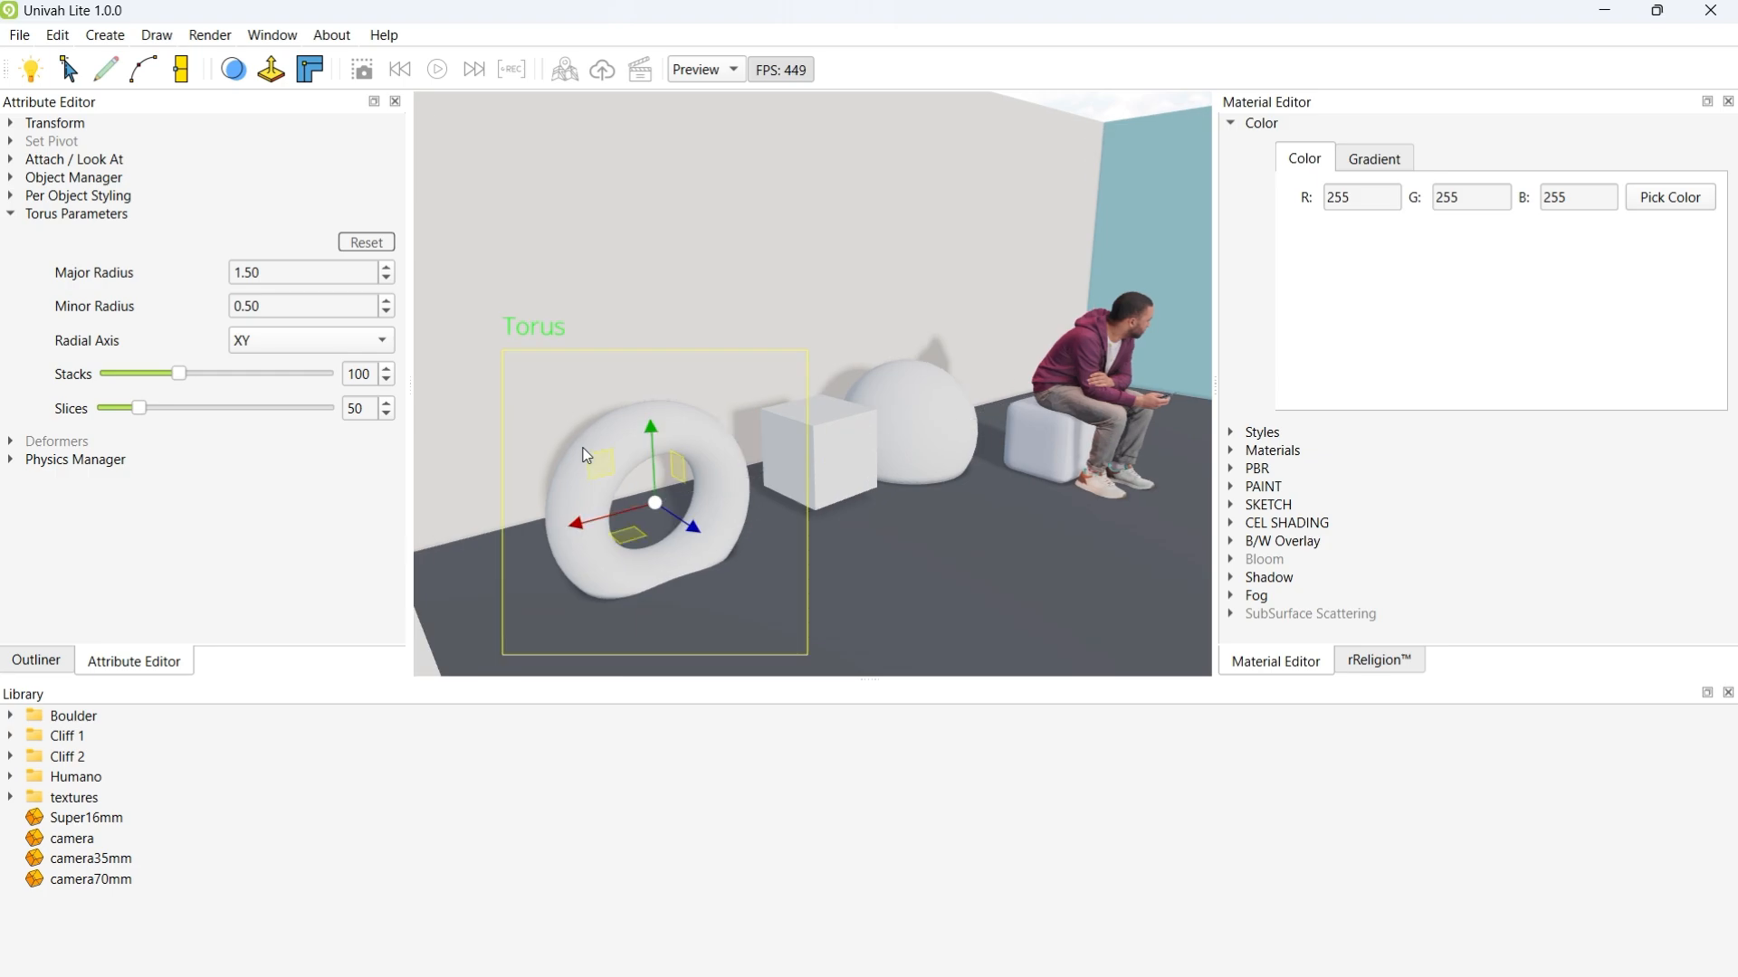
{"action": "mouse_move", "coordinate": [687, 527]}
{"action": "left_mouse_down"}
{"action": "mouse_move", "coordinate": [659, 493]}
{"action": "mouse_move", "coordinate": [698, 507]}
{"action": "left_mouse_up"}
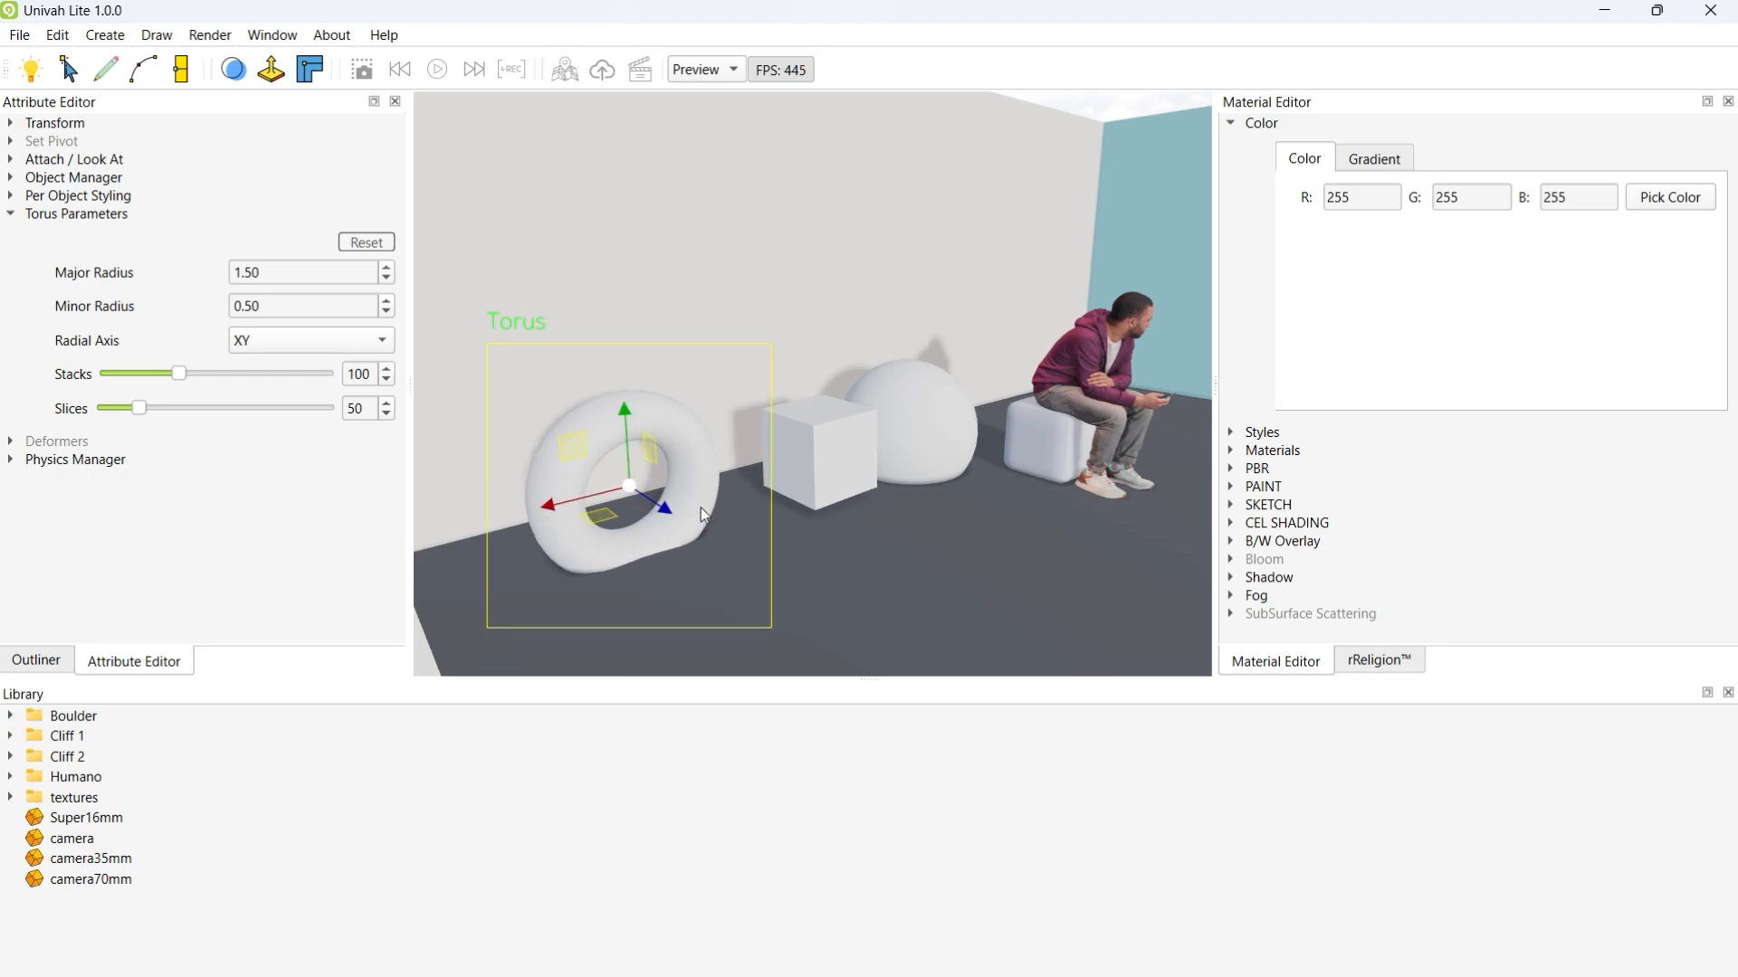
{"action": "left_click", "coordinate": [767, 491]}
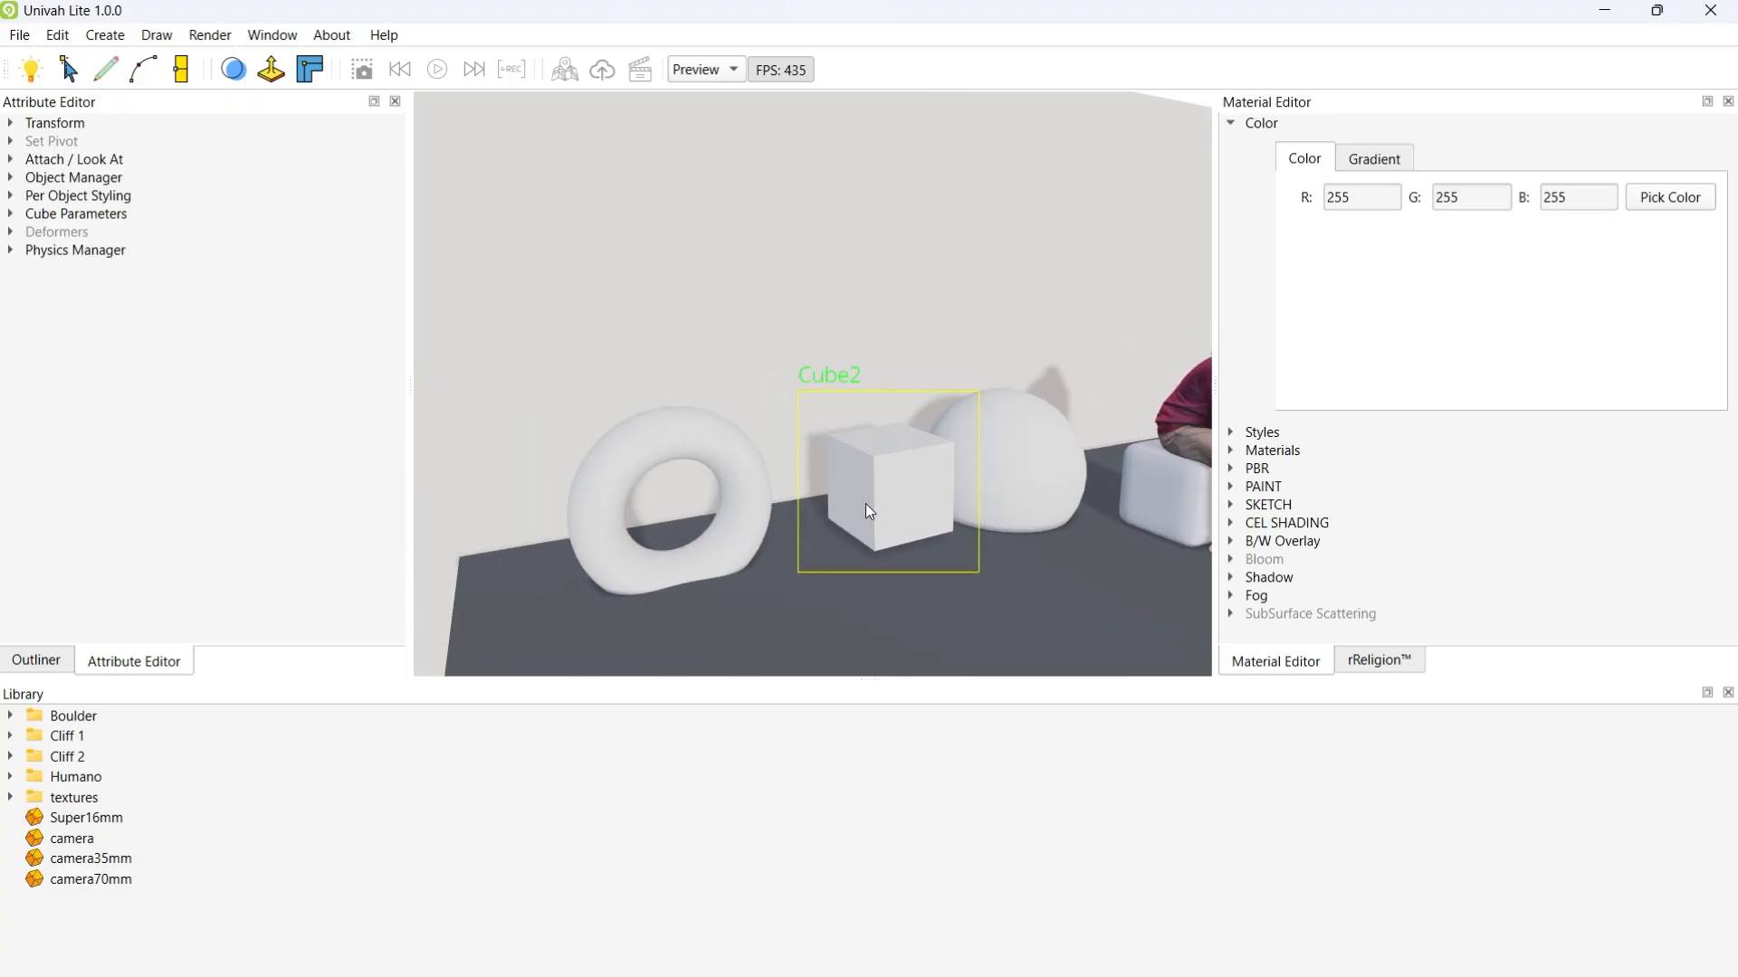
{"action": "left_click_drag", "start_coordinate": [918, 501], "coordinate": [808, 497]}
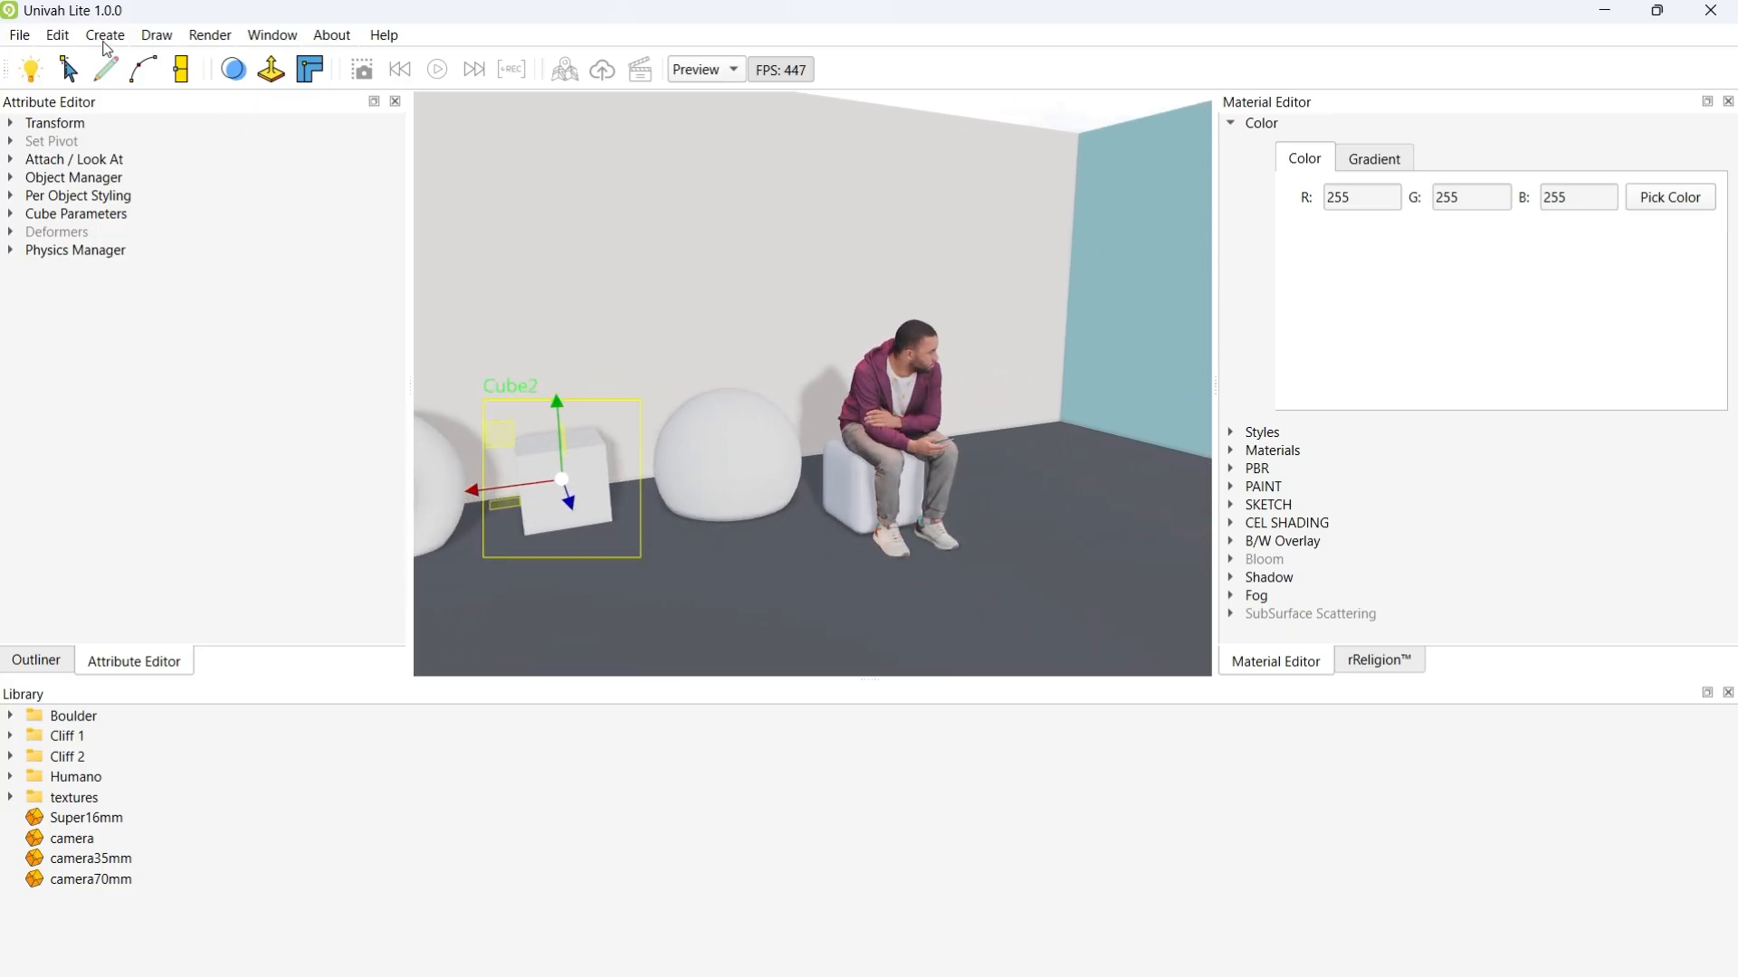
Step: Create a cylinder primitive and place it on the floor beside the seated man
{"action": "left_click", "coordinate": [105, 35]}
{"action": "mouse_move", "coordinate": [140, 62]}
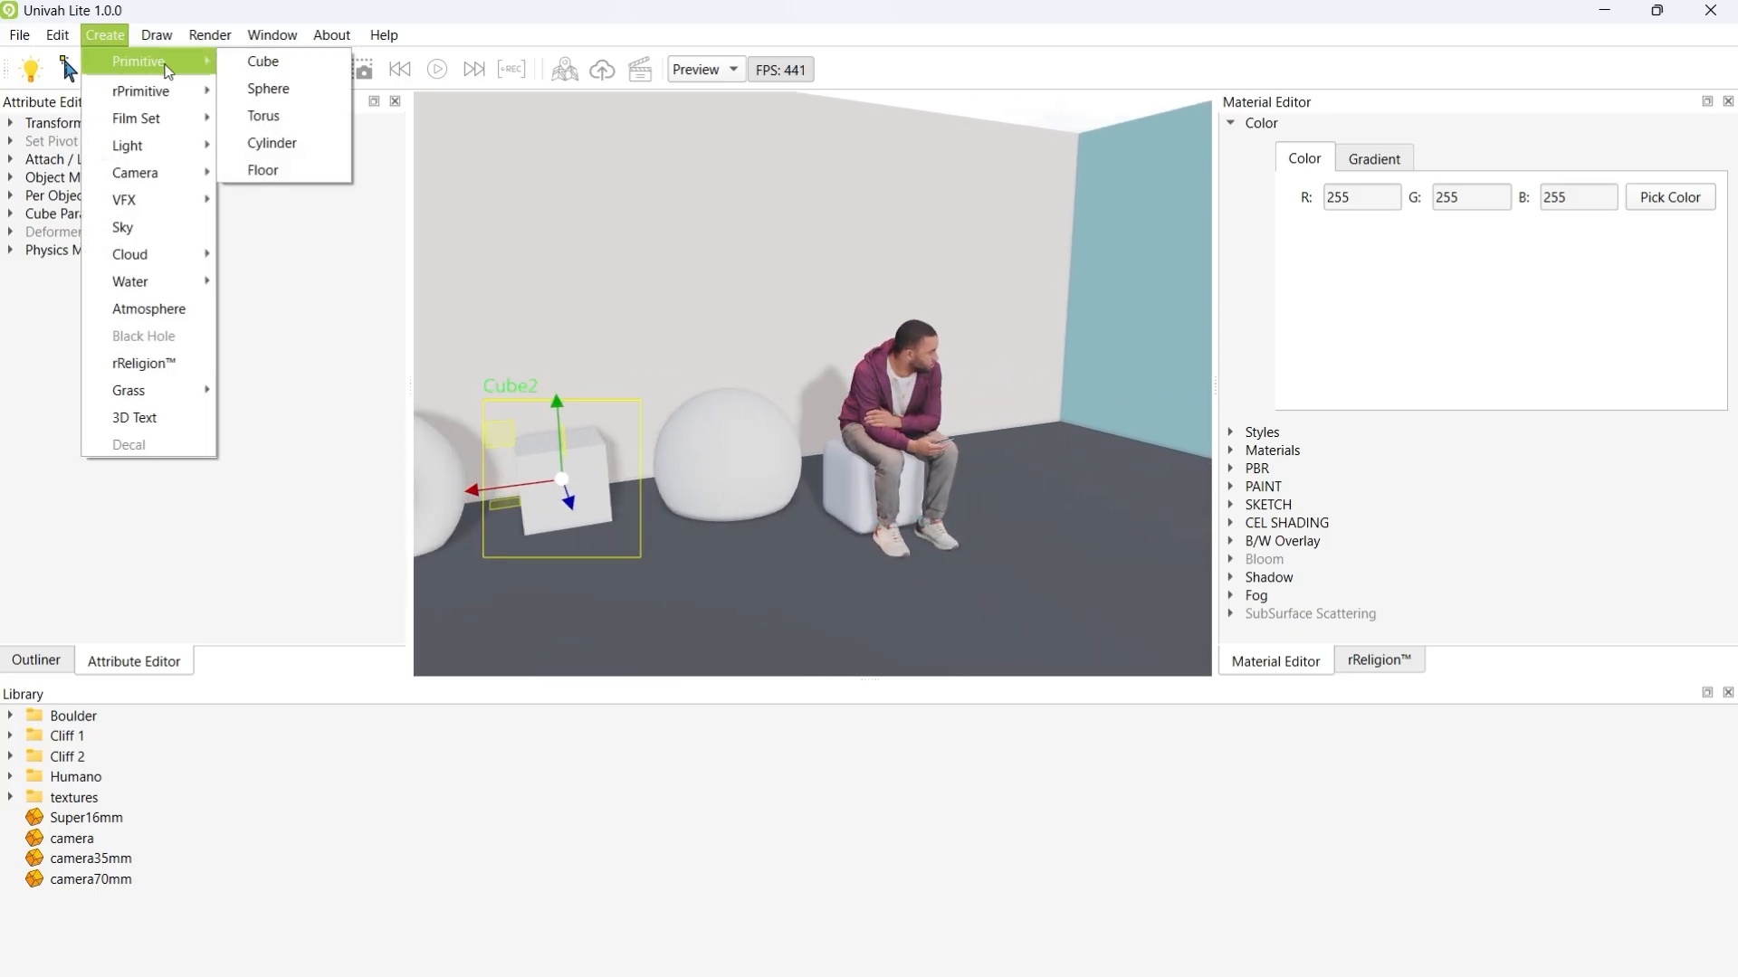
{"action": "left_click", "coordinate": [272, 143]}
{"action": "left_click_drag", "start_coordinate": [771, 432], "coordinate": [871, 340]}
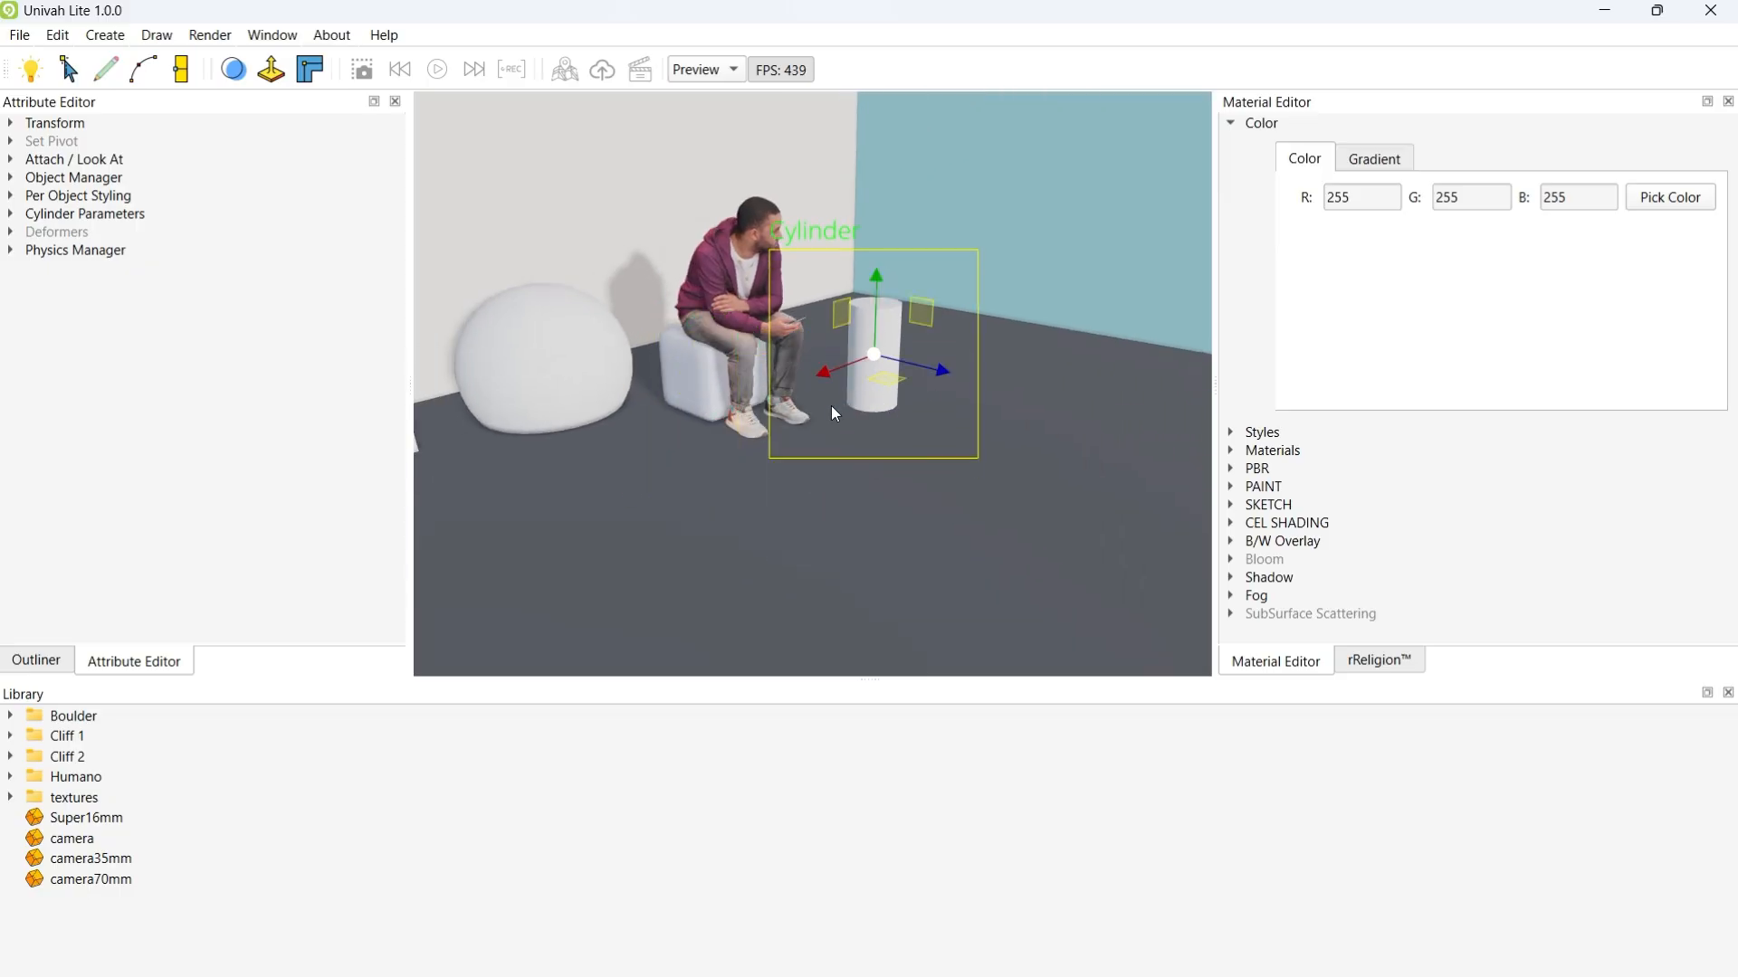
{"action": "middle_click_drag", "start_coordinate": [831, 405], "coordinate": [759, 449]}
{"action": "scroll", "coordinate": [801, 420], "scroll_direction": "up", "scroll_amount": 5}
{"action": "scroll", "coordinate": [796, 407], "scroll_direction": "down", "scroll_amount": 4}
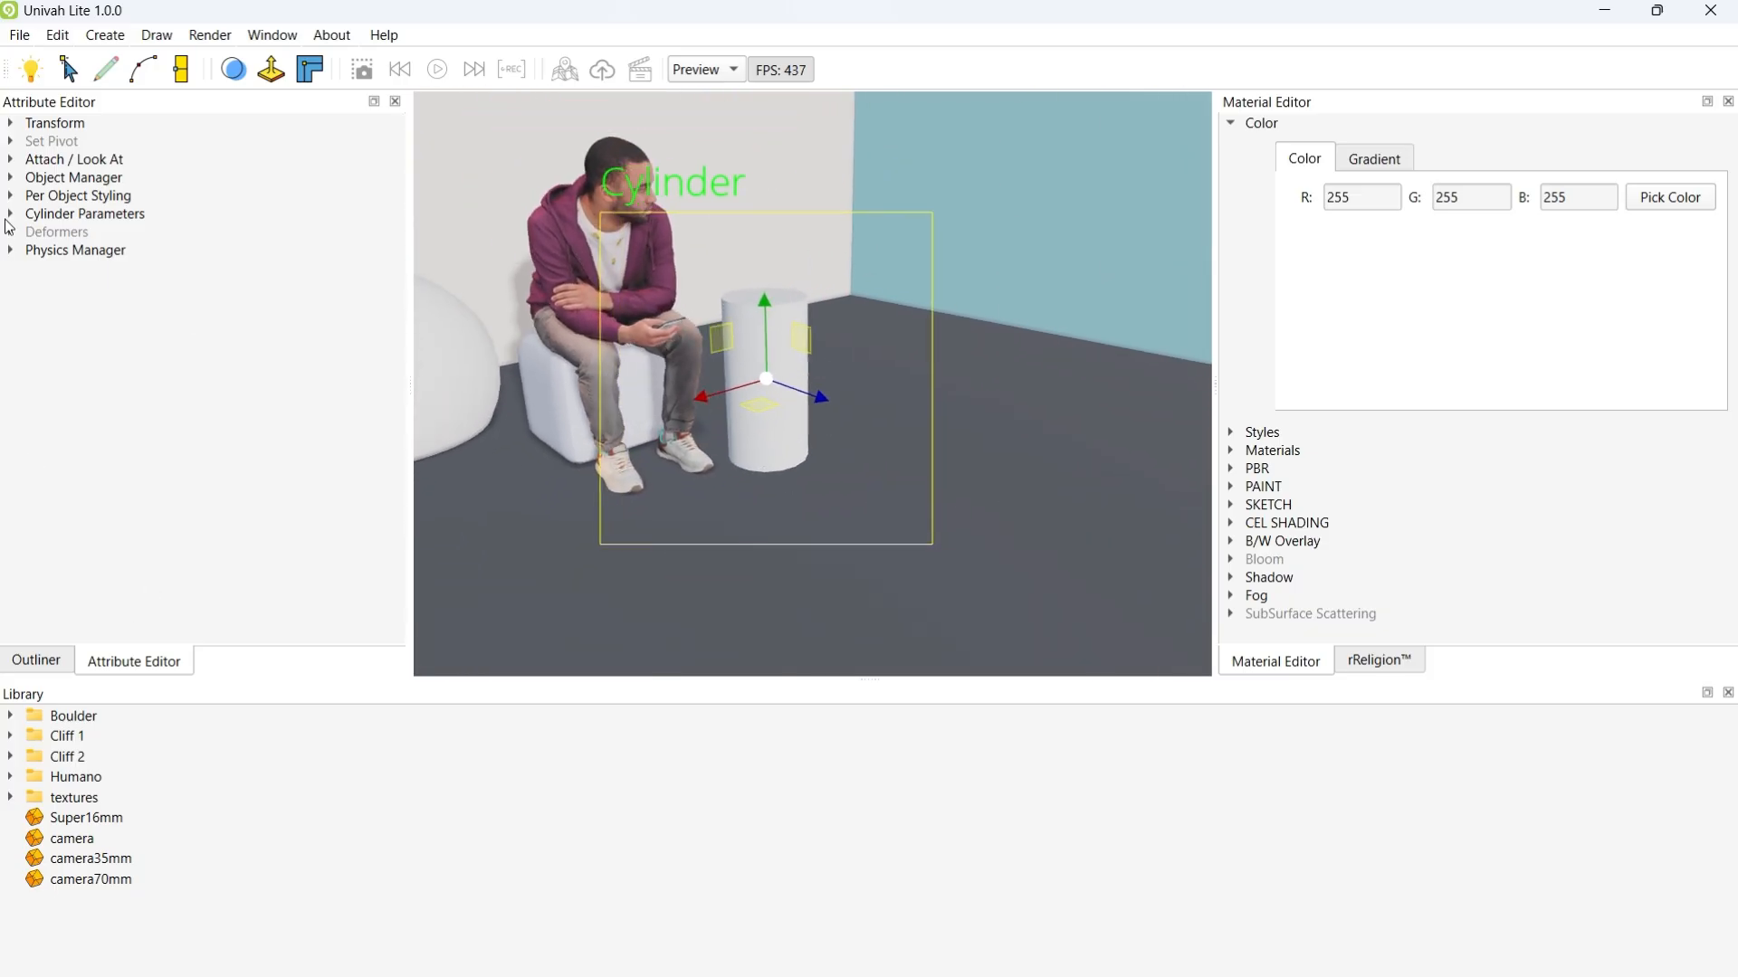
Step: Toggle the cylinder's visibility off and on in the object list, and expand its Cylinder Parameters
{"action": "left_click", "coordinate": [36, 659]}
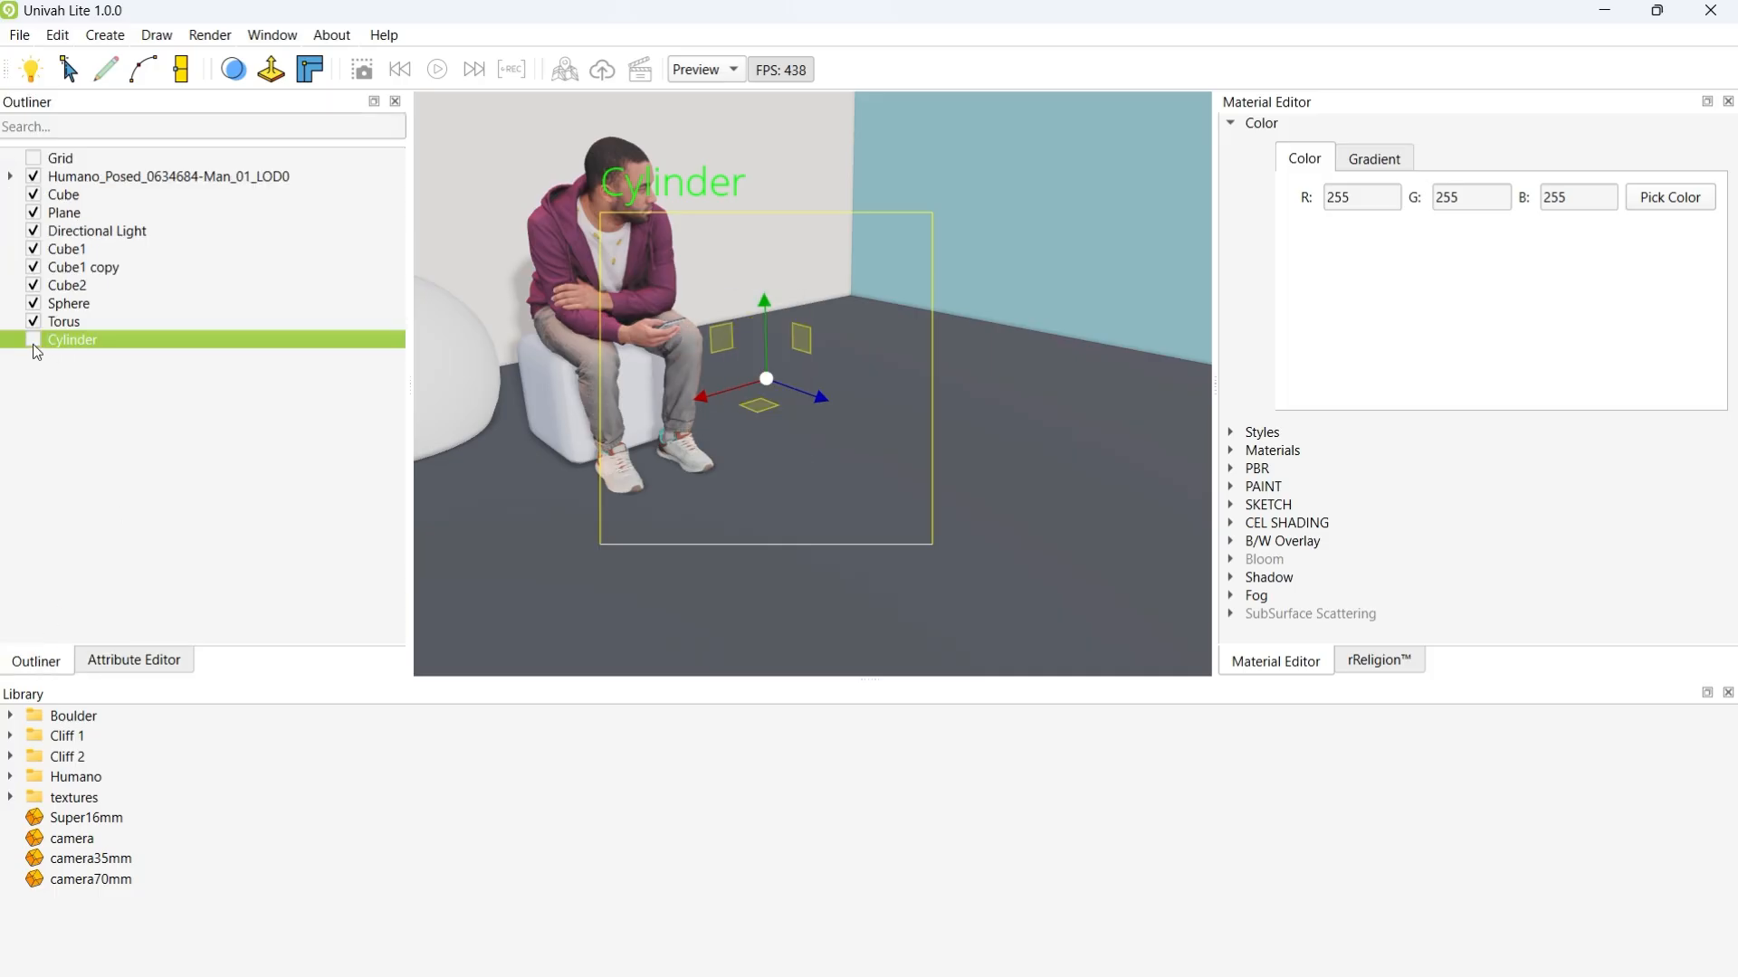
{"action": "left_click", "coordinate": [134, 659]}
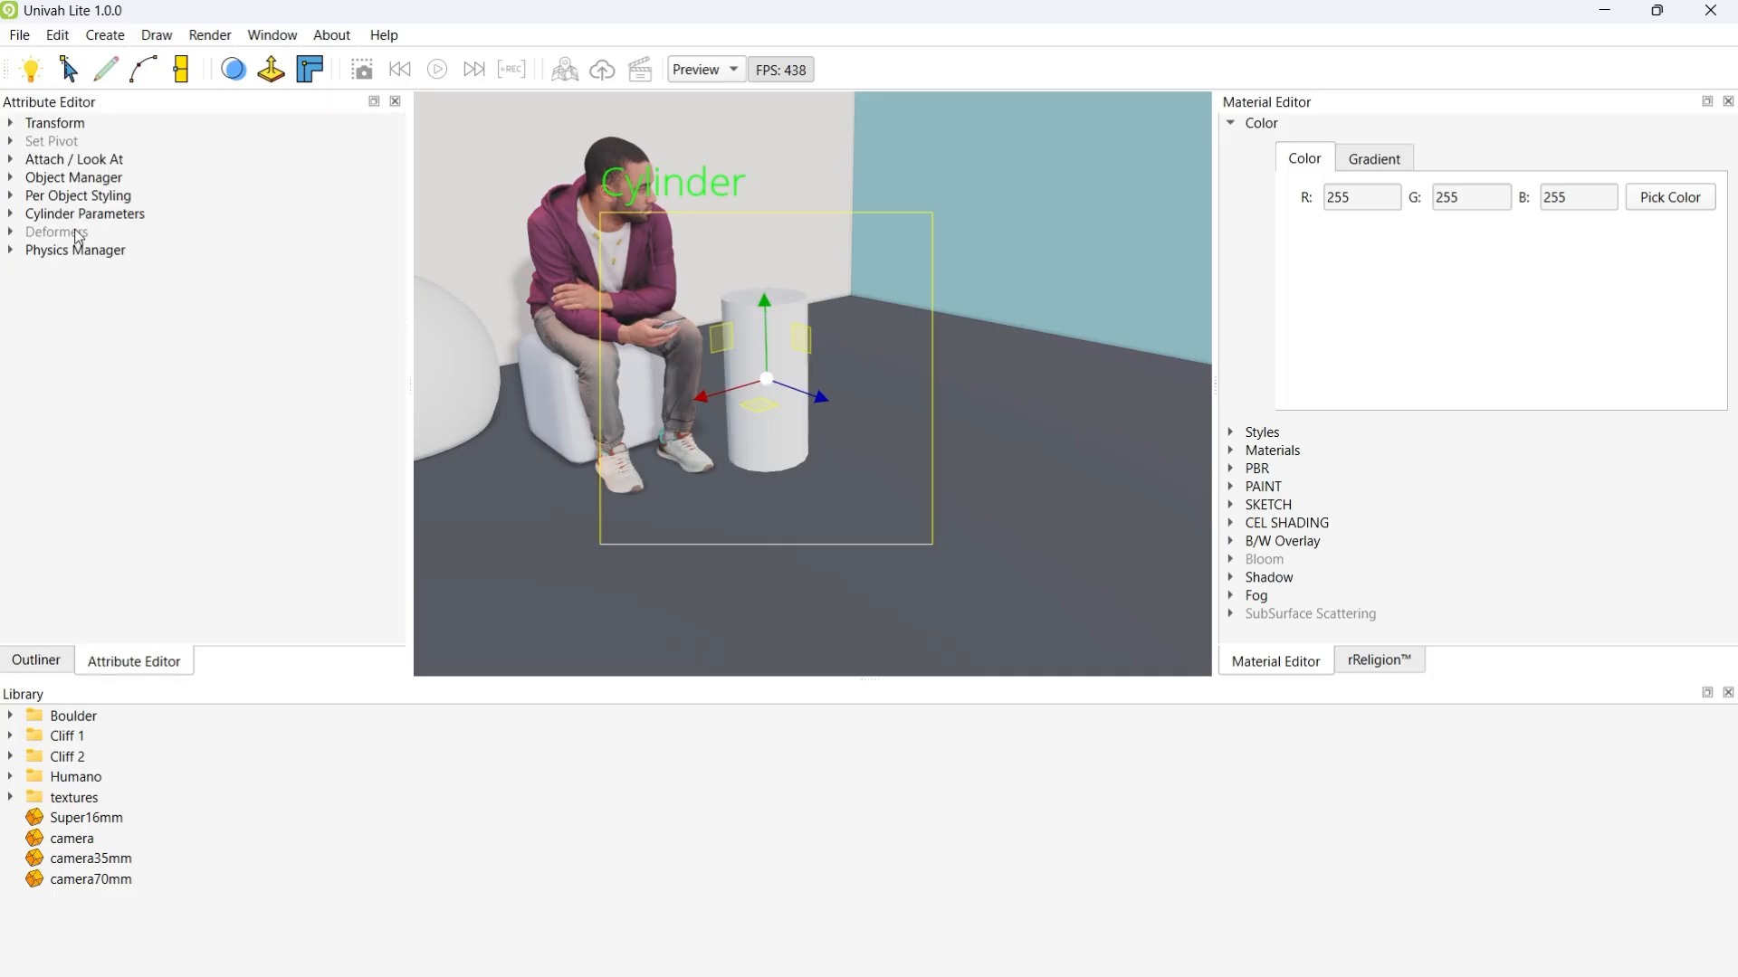
{"action": "left_click", "coordinate": [11, 217]}
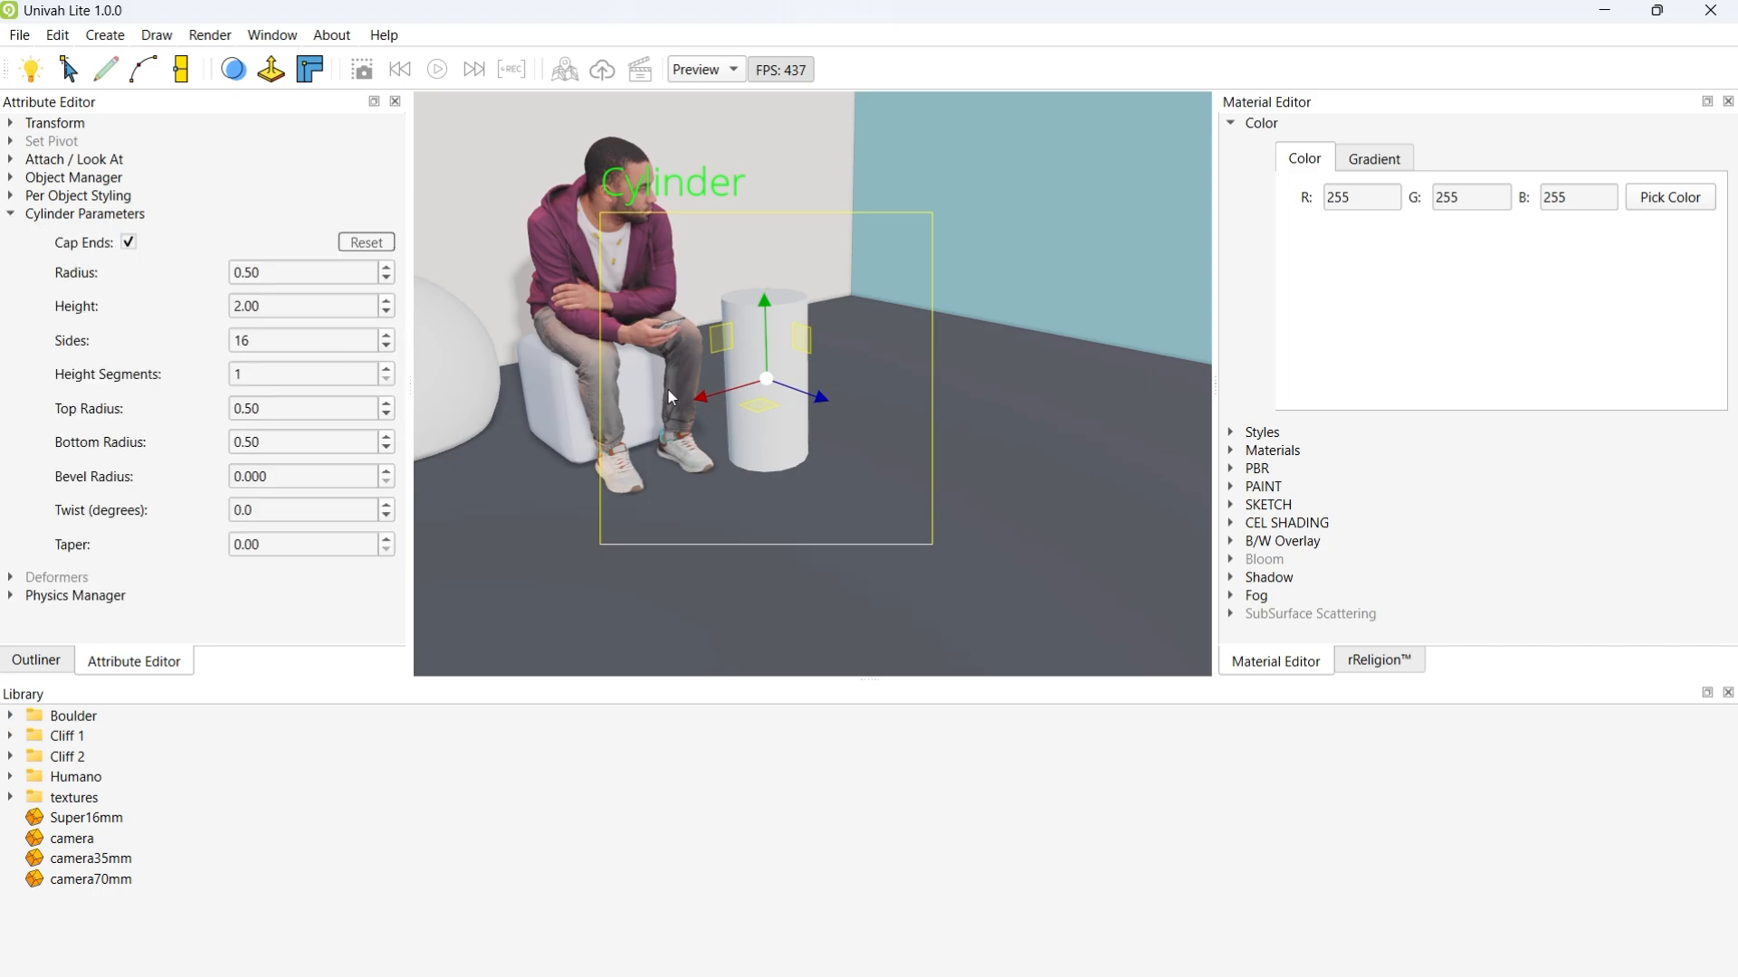
Step: Turn off the cylinder's Cap Ends option and look down into the hollow tube
{"action": "middle_click_drag", "start_coordinate": [747, 339], "coordinate": [718, 476]}
{"action": "scroll", "coordinate": [762, 376], "scroll_direction": "up", "scroll_amount": 5}
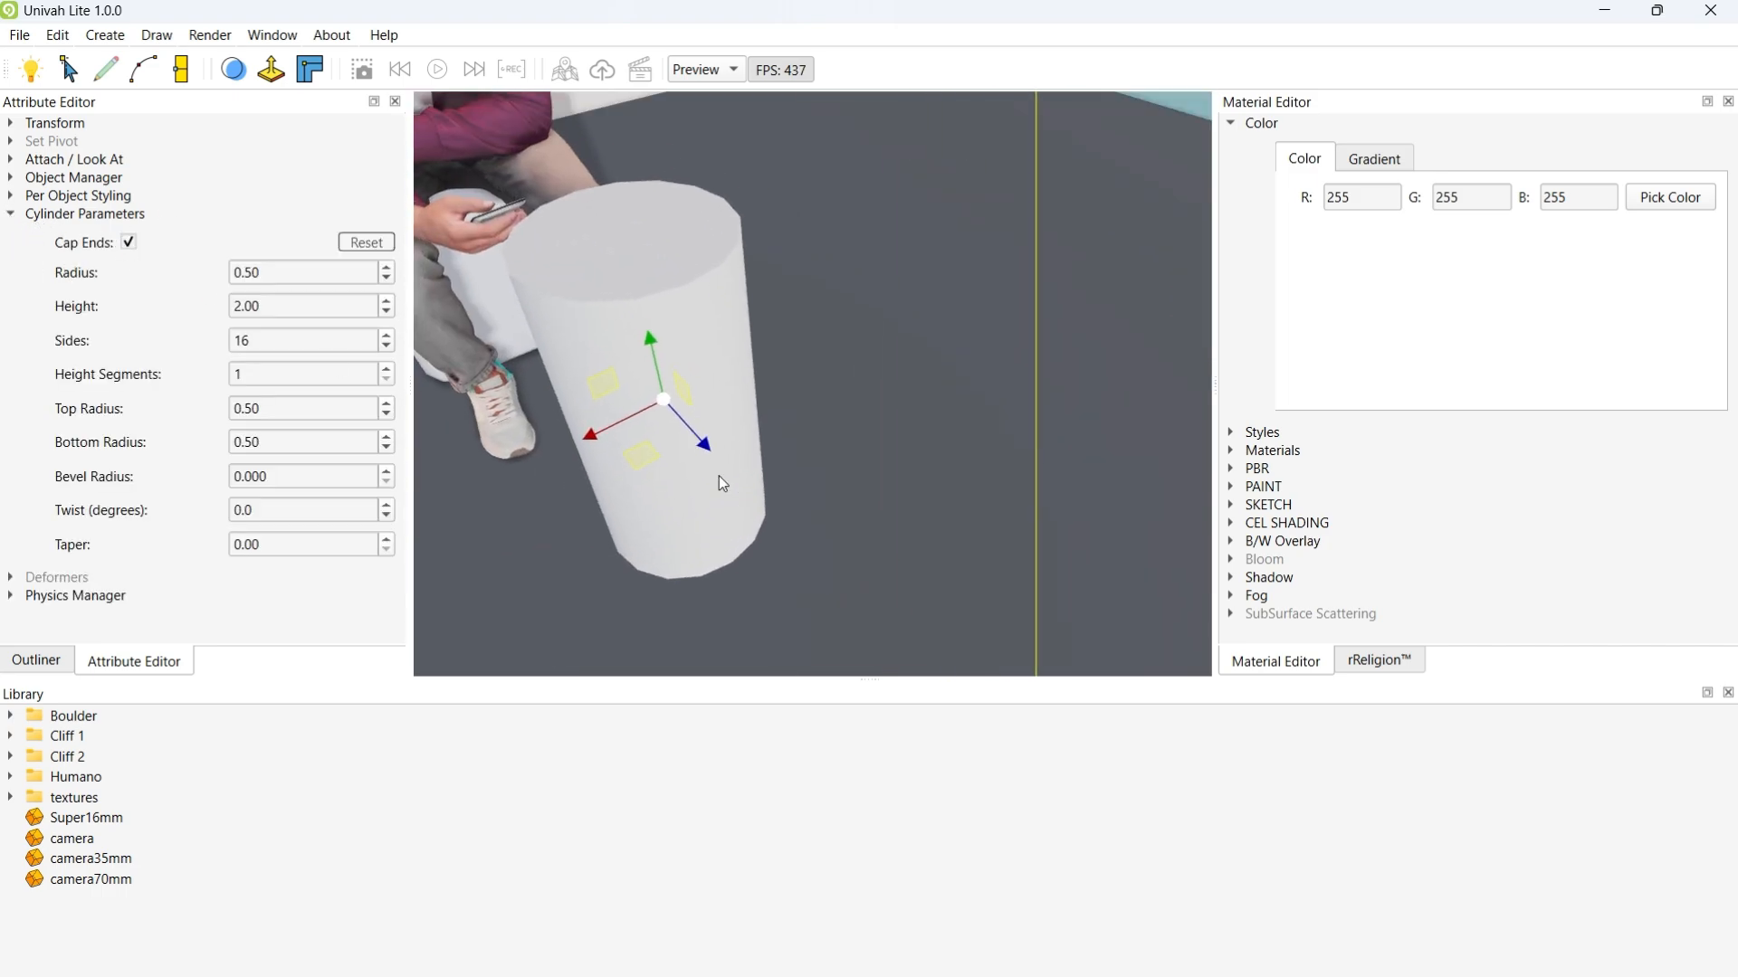
{"action": "left_click", "coordinate": [129, 243]}
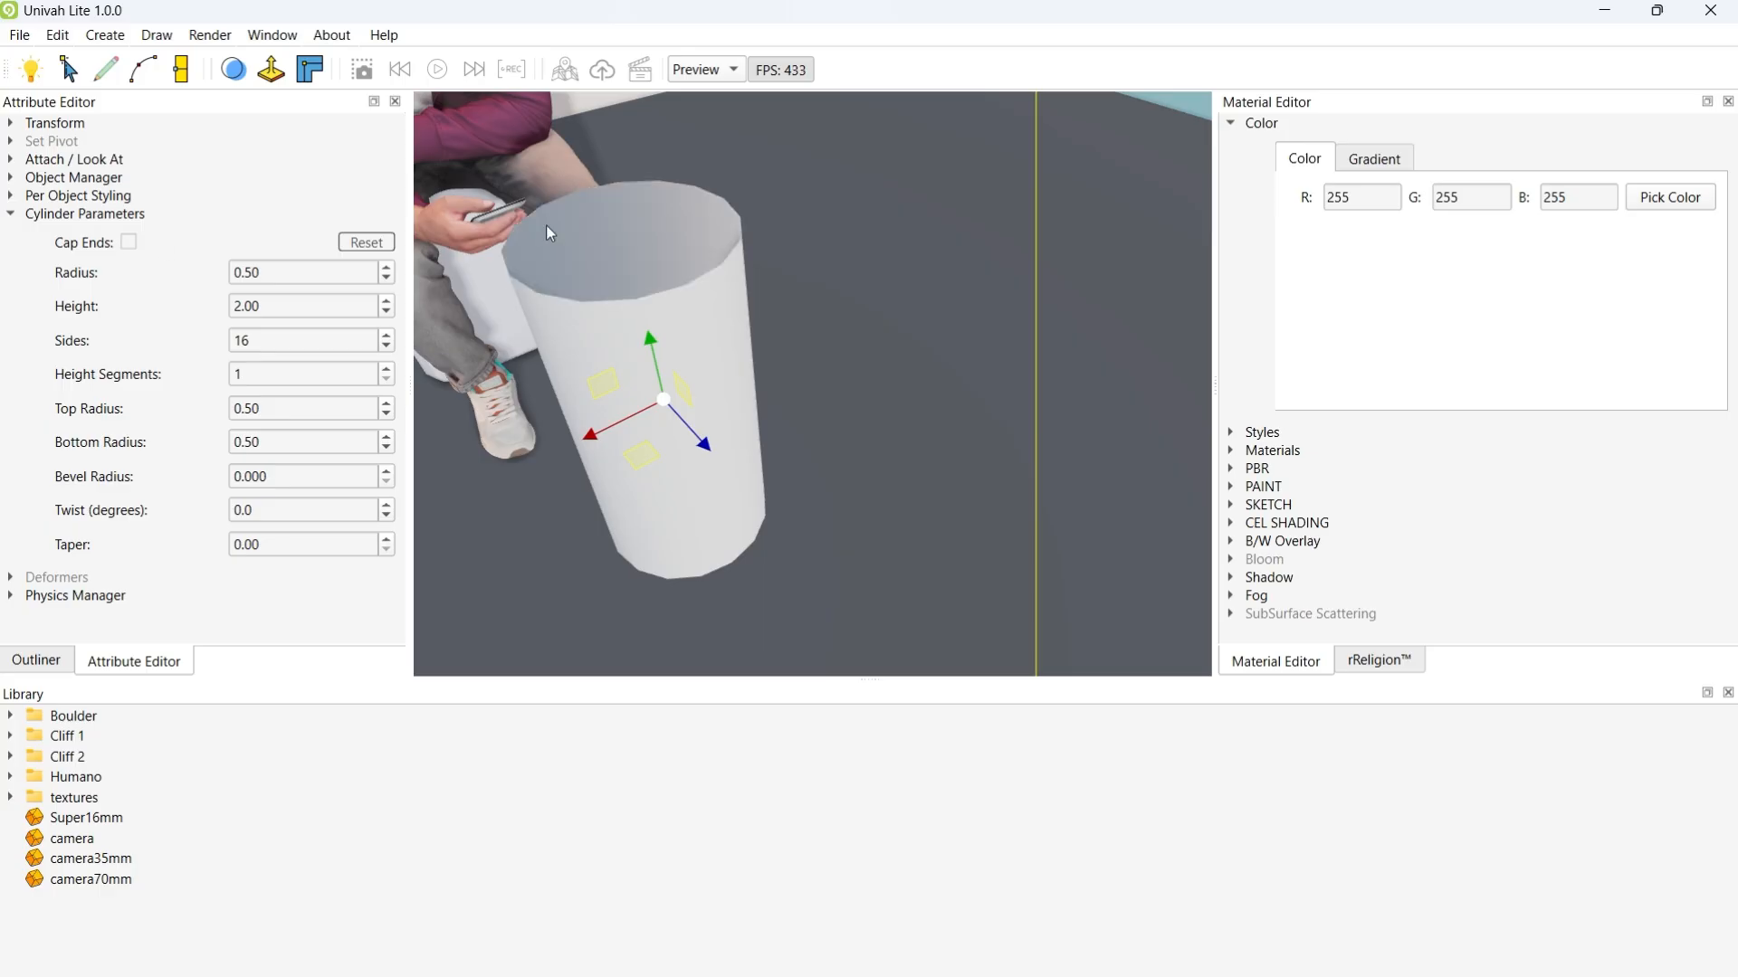
{"action": "scroll", "coordinate": [593, 312], "scroll_direction": "down", "scroll_amount": 5}
{"action": "middle_click_drag", "start_coordinate": [546, 224], "coordinate": [811, 413]}
{"action": "scroll", "coordinate": [811, 413], "scroll_direction": "up", "scroll_amount": 4}
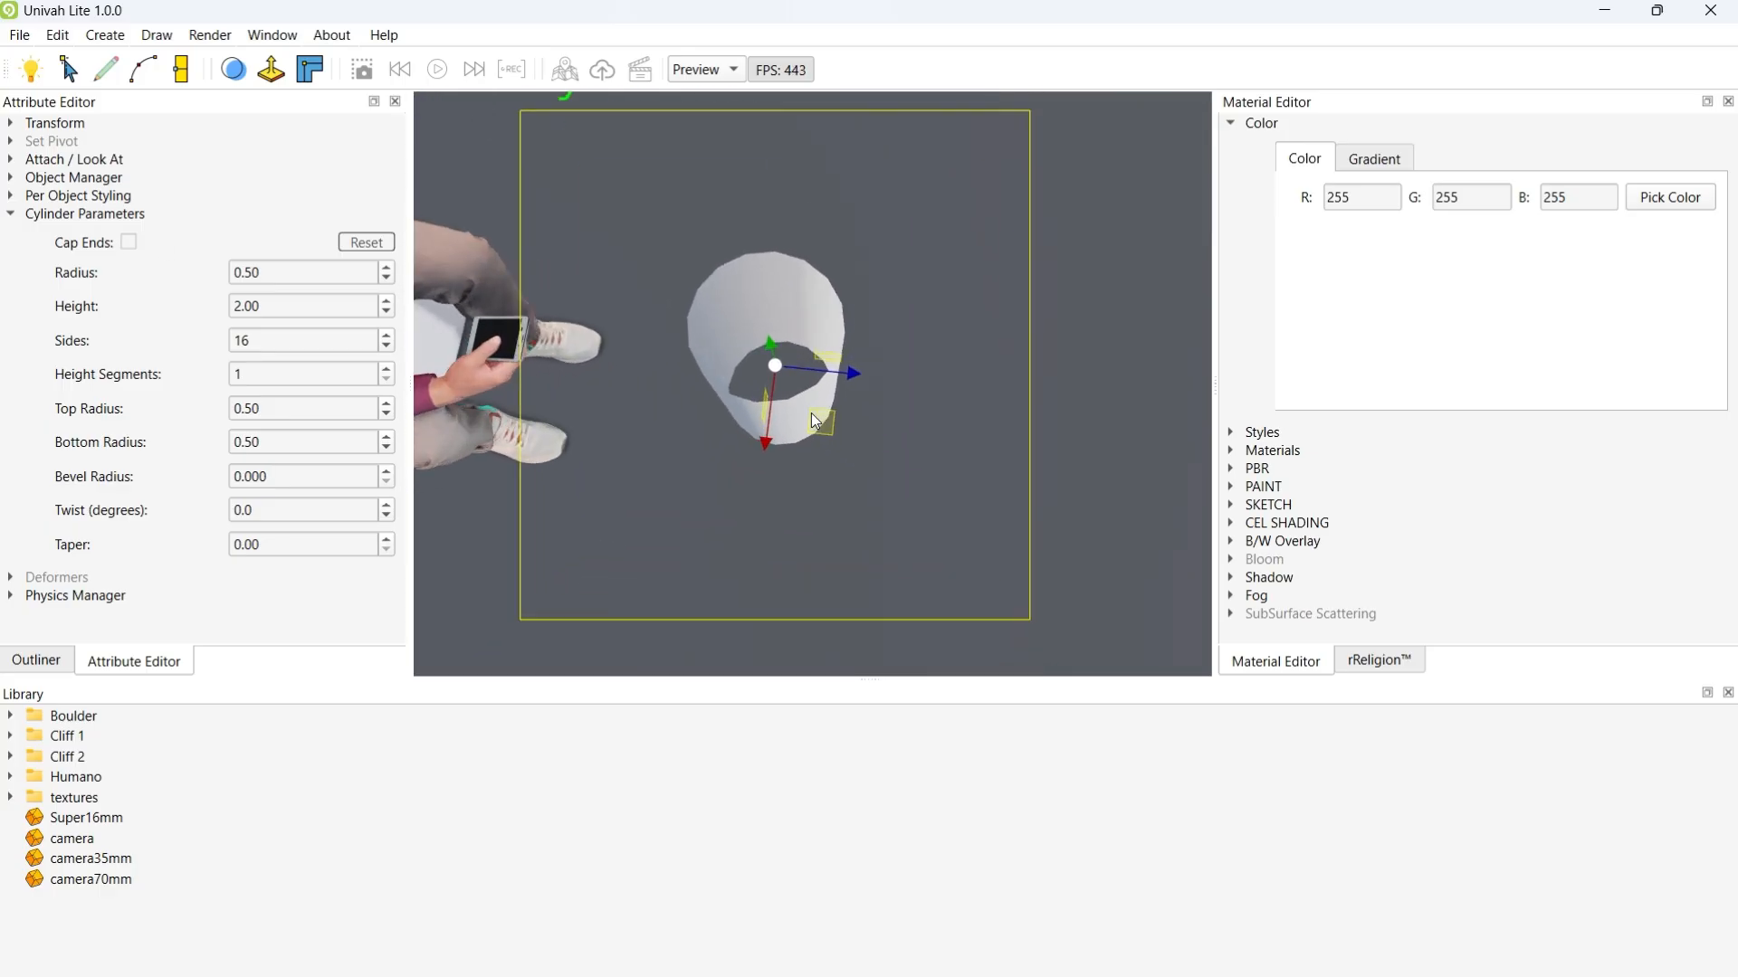
Step: Toggle the Cap Ends option repeatedly, leaving both ends of the cylinder closed
{"action": "left_click", "coordinate": [134, 242]}
{"action": "left_click", "coordinate": [133, 242]}
{"action": "left_click", "coordinate": [133, 242]}
{"action": "left_click", "coordinate": [134, 241]}
{"action": "left_click", "coordinate": [134, 241]}
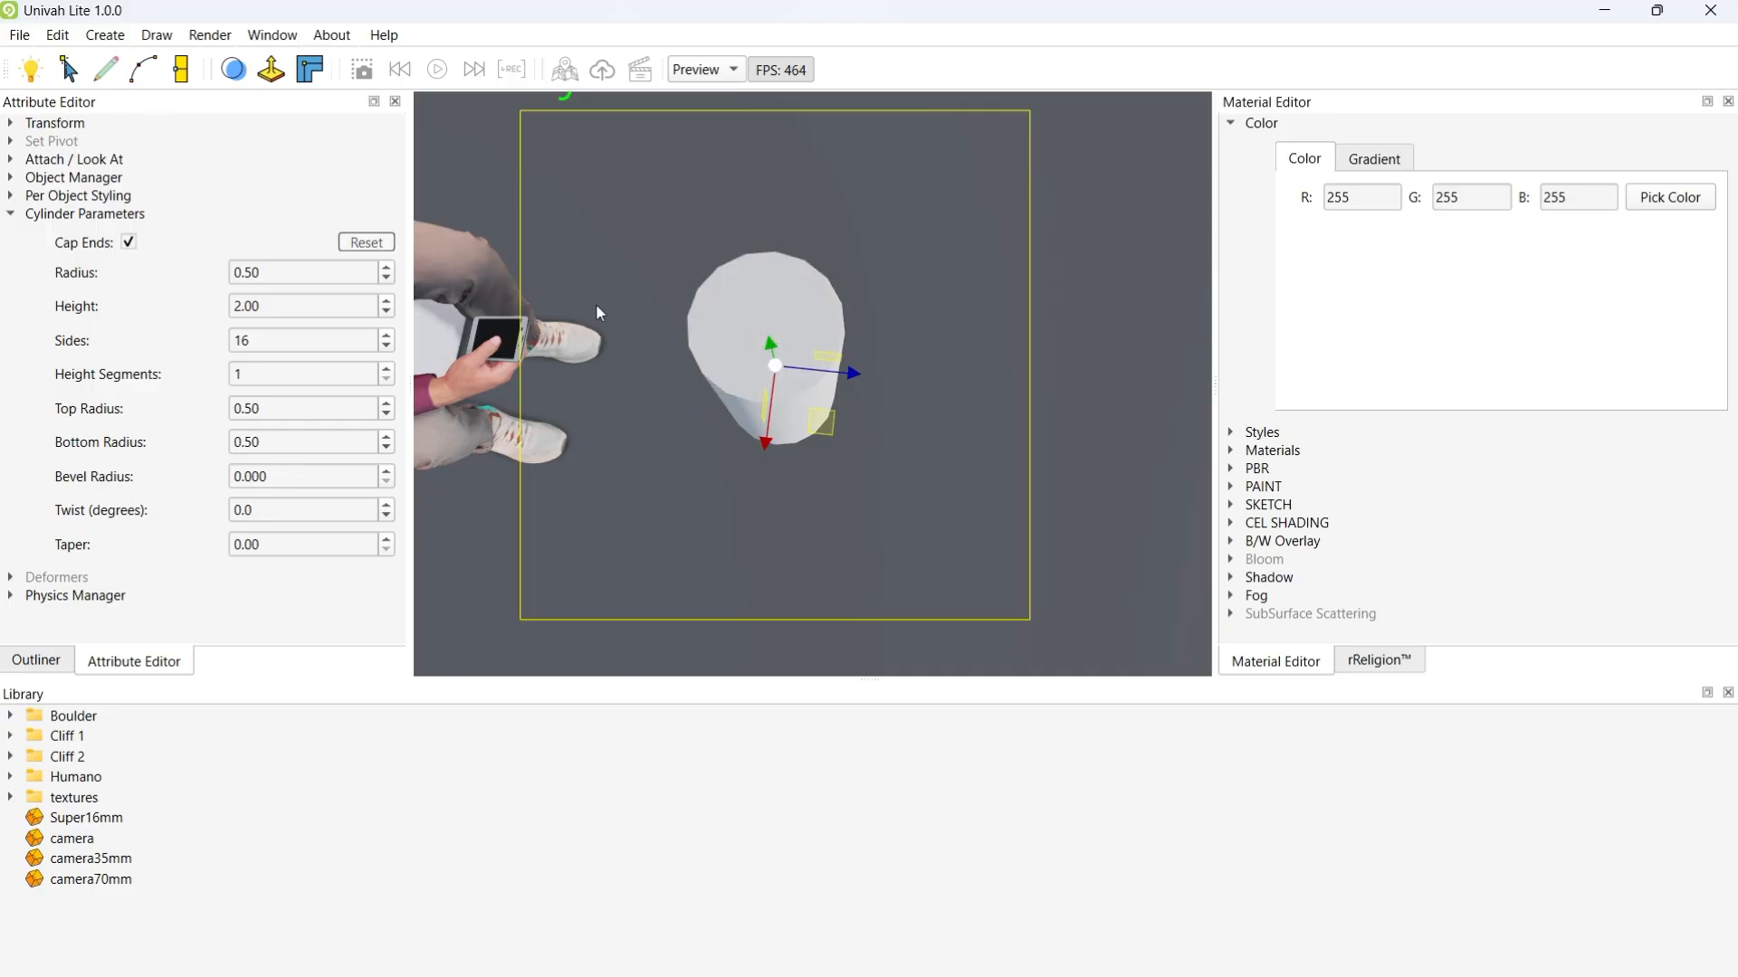
Step: Set the cylinder's radius to 1.80 to widen it
{"action": "middle_click_drag", "start_coordinate": [748, 294], "coordinate": [737, 162]}
{"action": "middle_click_drag", "start_coordinate": [838, 366], "coordinate": [780, 247]}
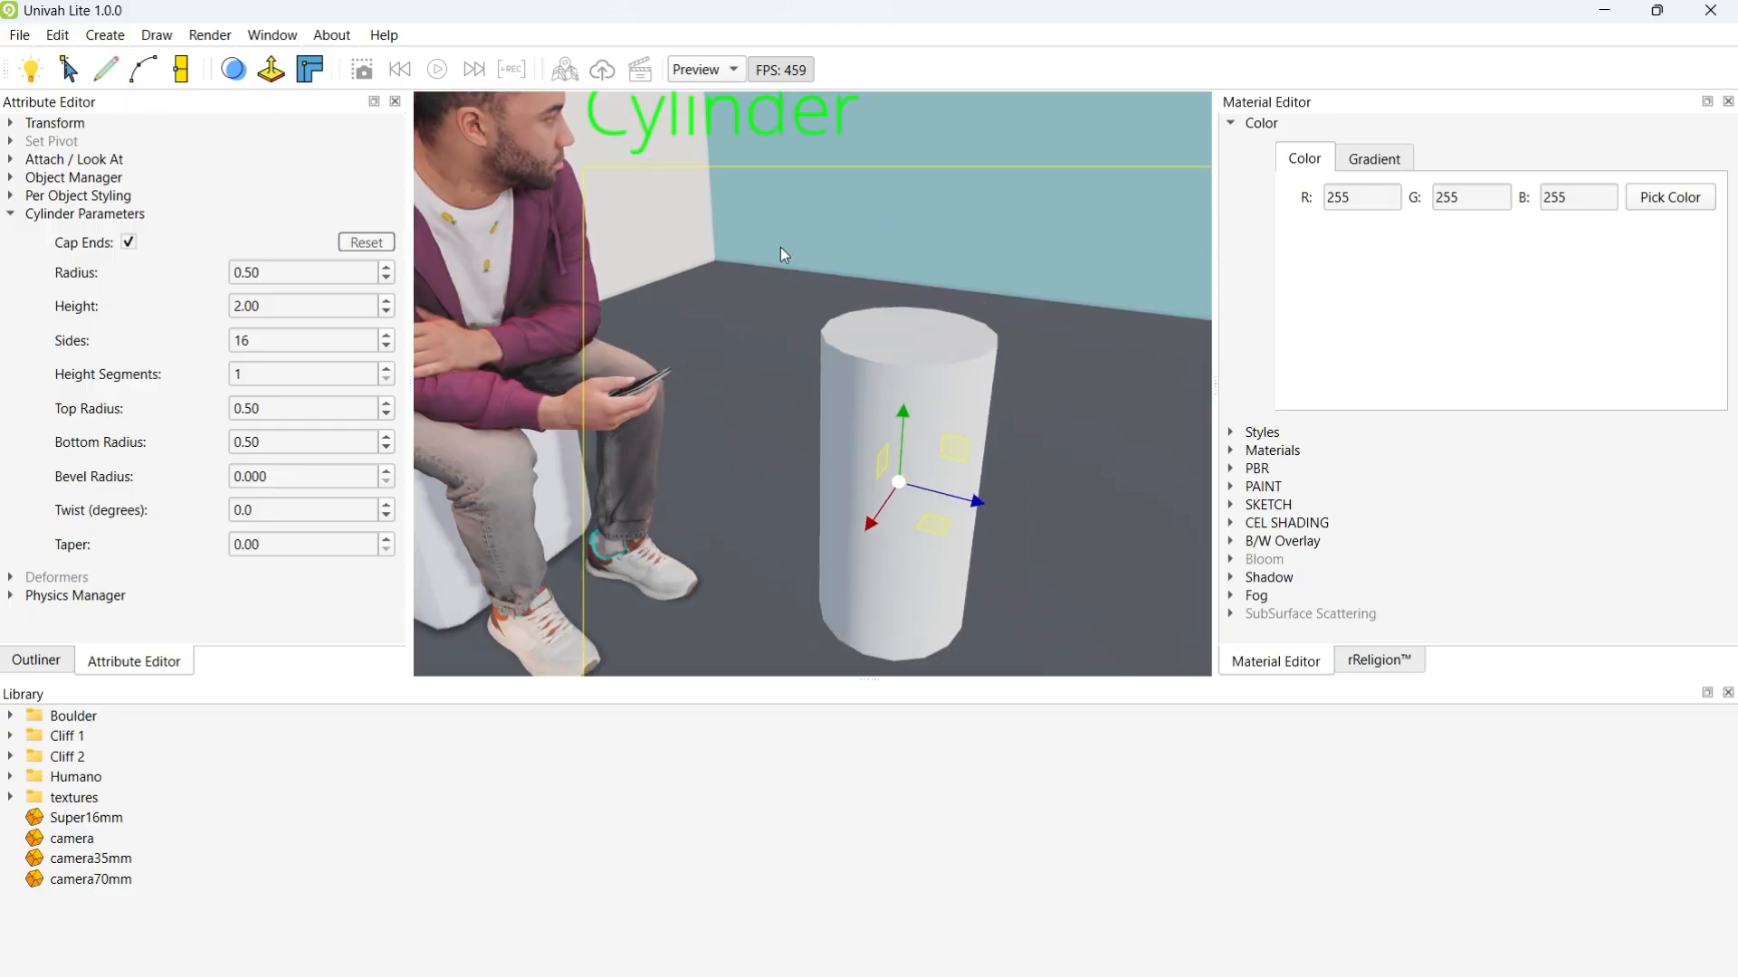
{"action": "scroll", "coordinate": [778, 245], "scroll_direction": "down", "scroll_amount": 5}
{"action": "scroll", "coordinate": [771, 241], "scroll_direction": "up", "scroll_amount": 5}
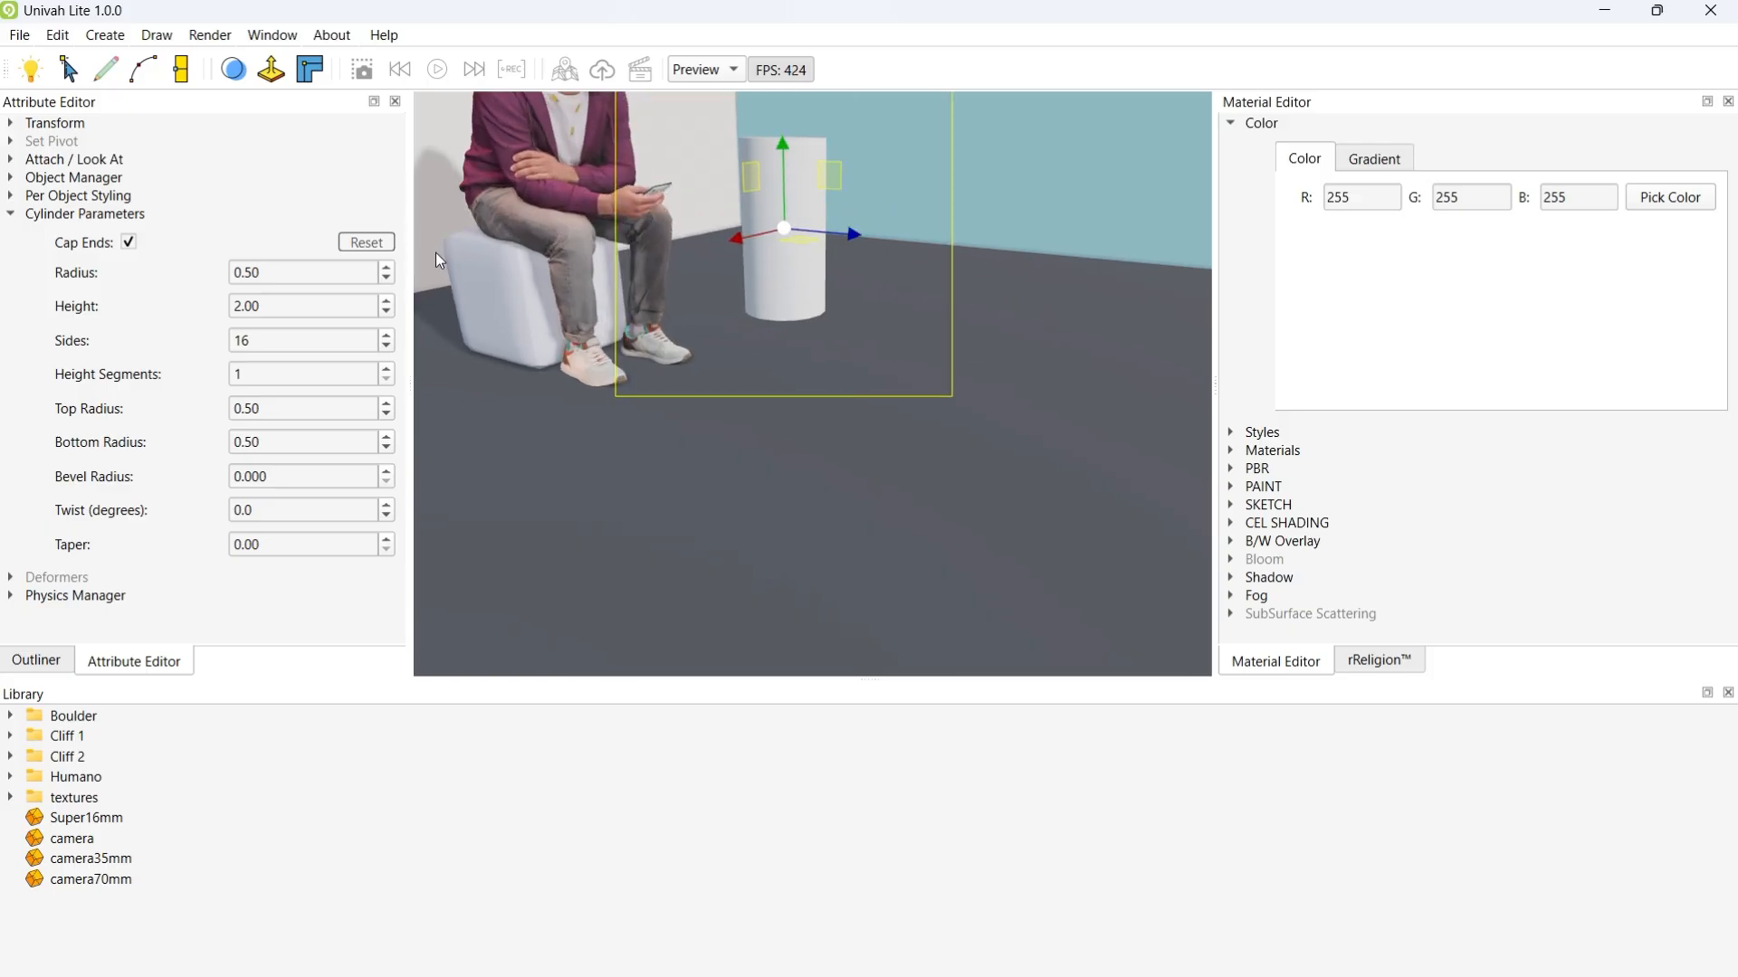
{"action": "scroll", "coordinate": [386, 279], "scroll_direction": "up", "scroll_amount": 11}
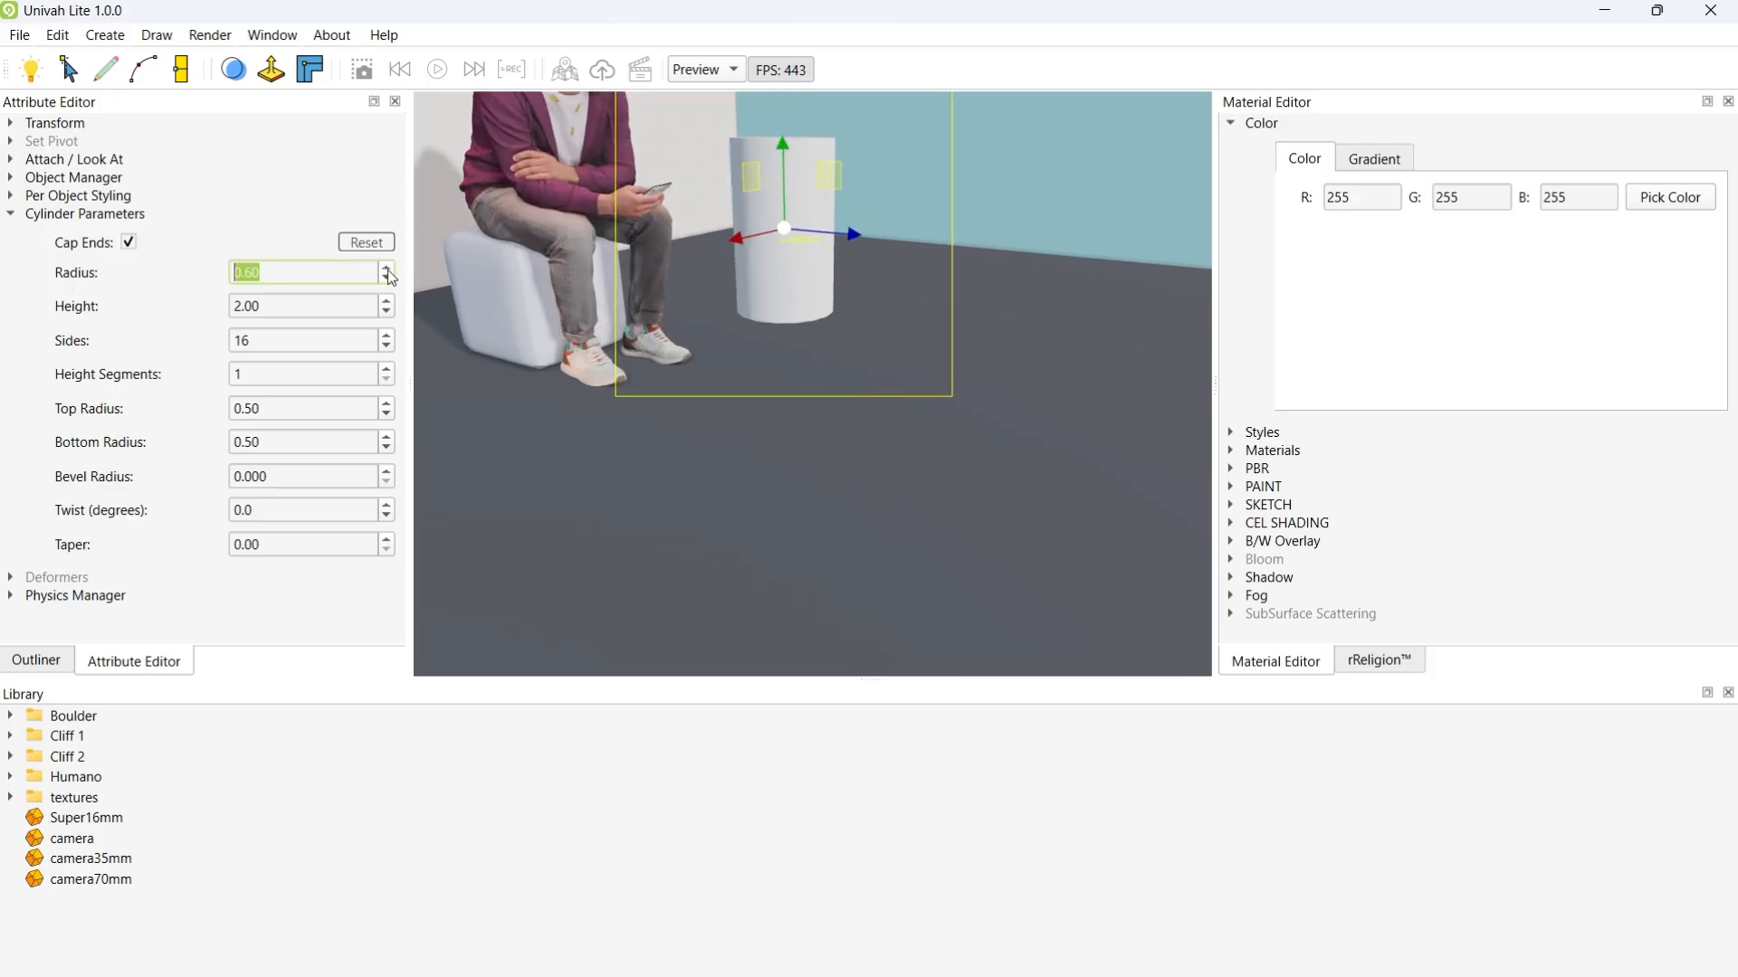
{"action": "scroll", "coordinate": [389, 276], "scroll_direction": "up", "scroll_amount": 2}
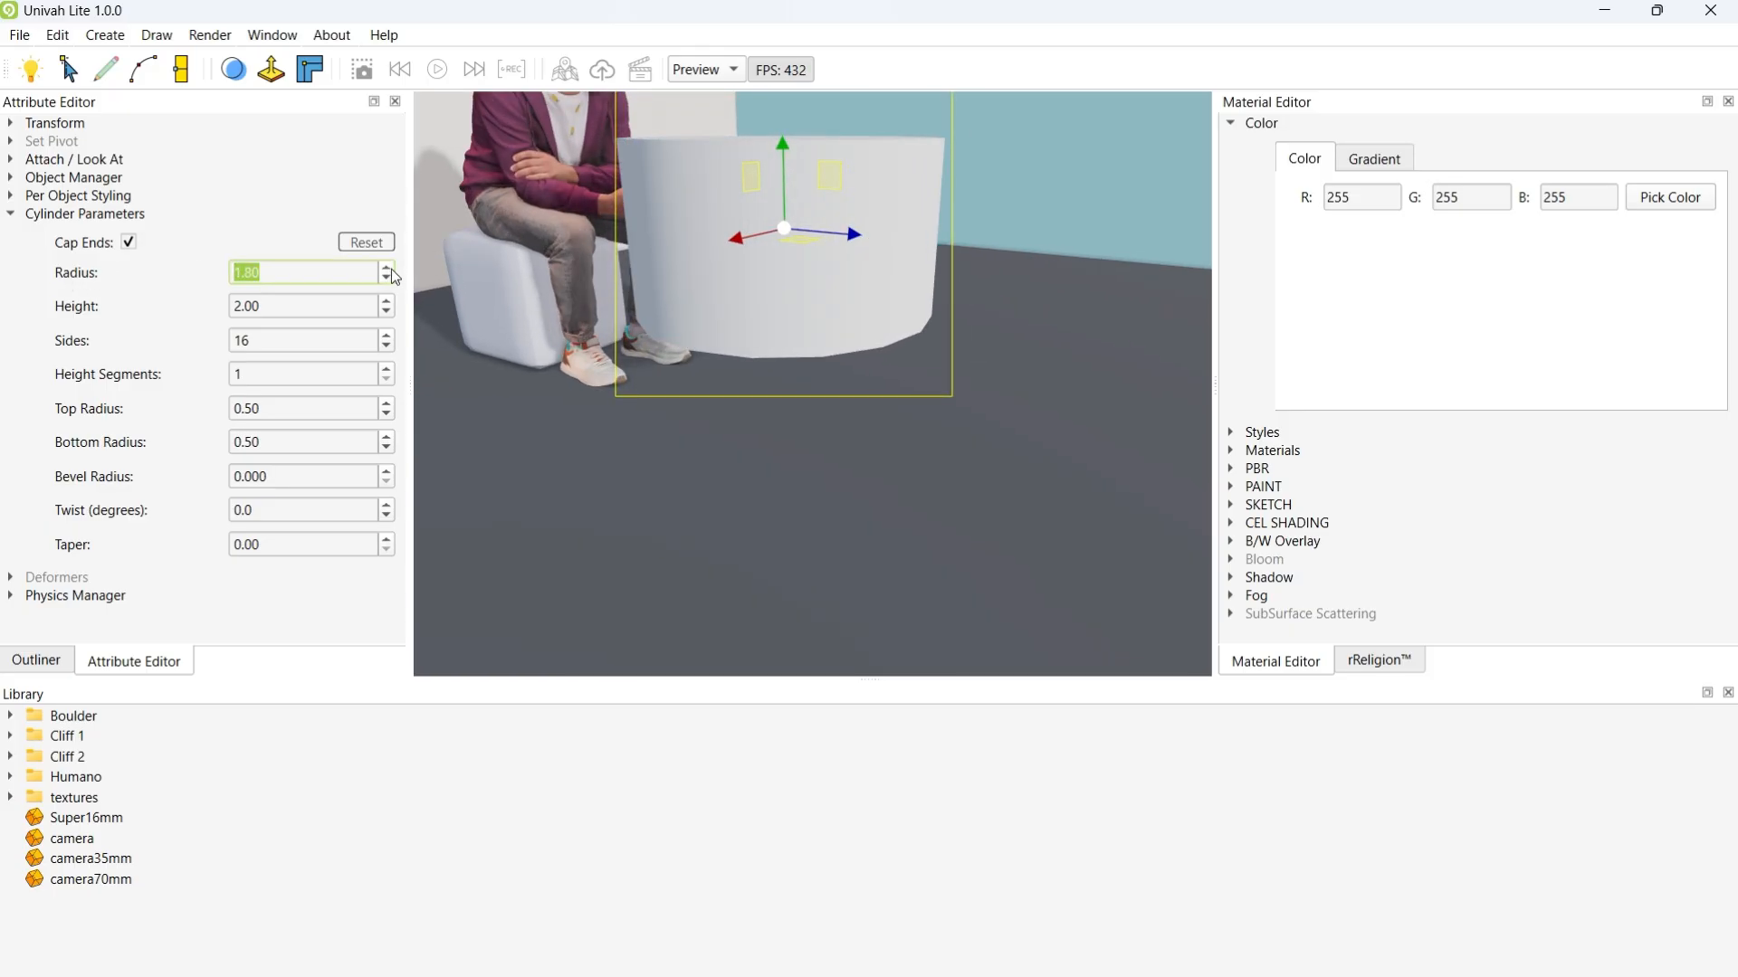
Step: Set the cylinder's height to 4.90 and move it away from the seated man, towards the blue wall
{"action": "scroll", "coordinate": [779, 349], "scroll_direction": "down", "scroll_amount": 5}
{"action": "middle_click_drag", "start_coordinate": [776, 363], "coordinate": [769, 344]}
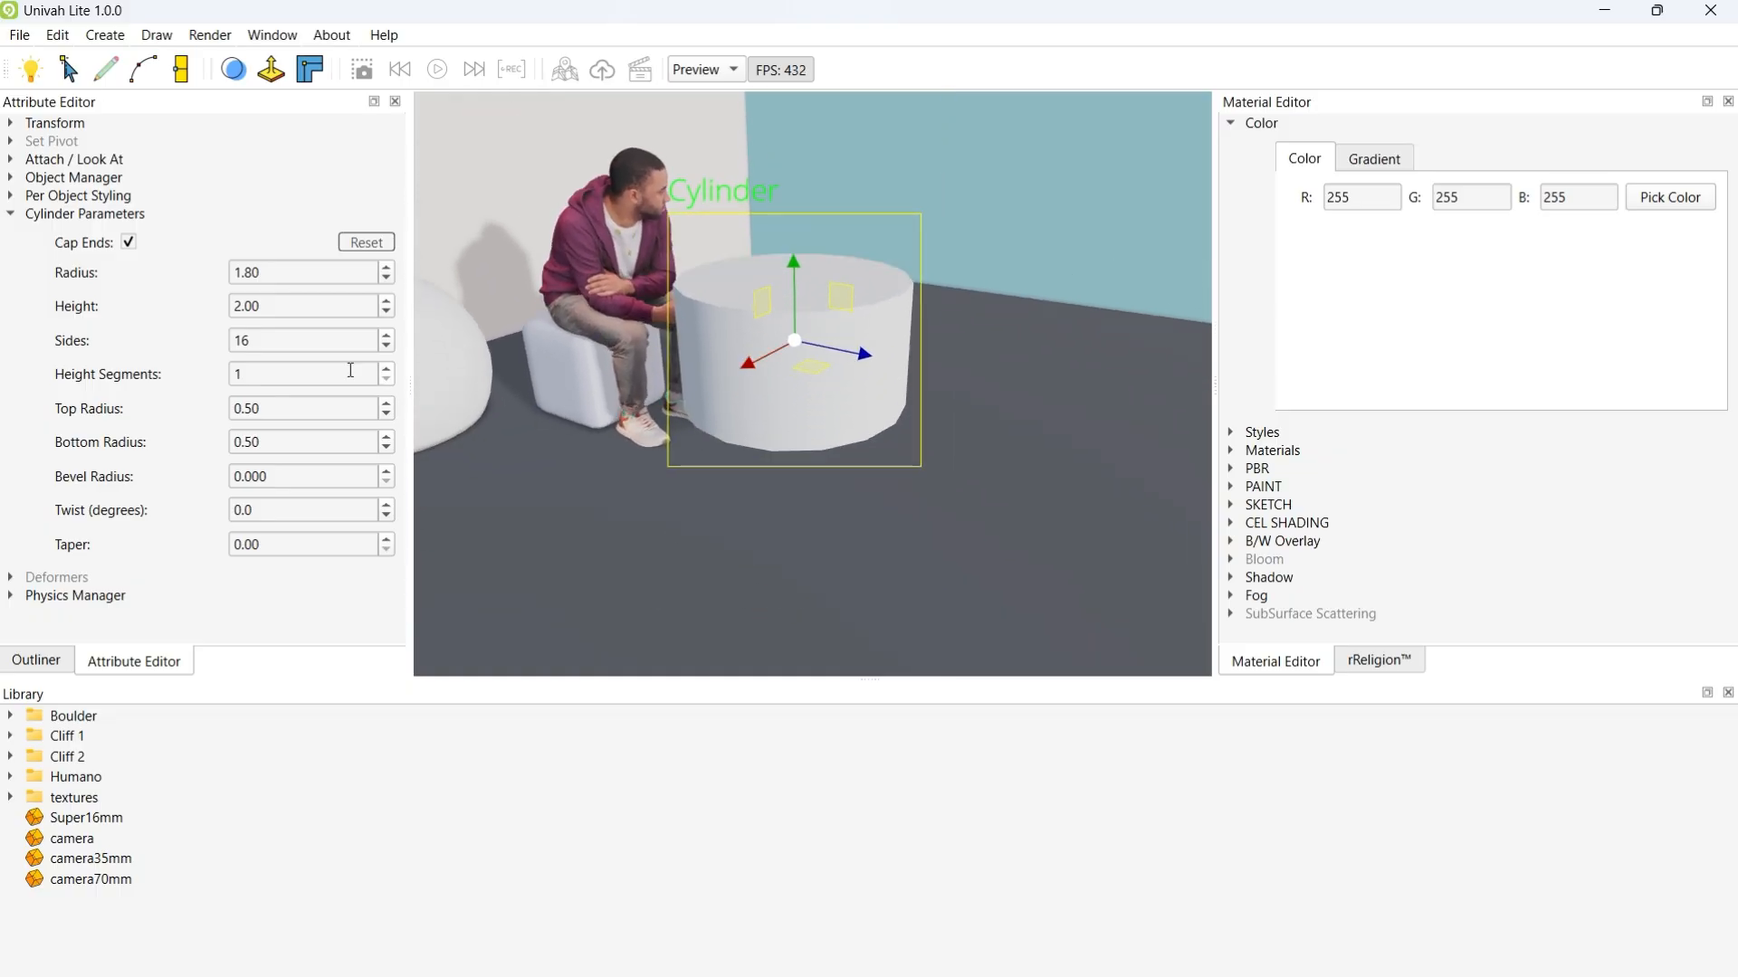
{"action": "scroll", "coordinate": [389, 308], "scroll_direction": "up", "scroll_amount": 10}
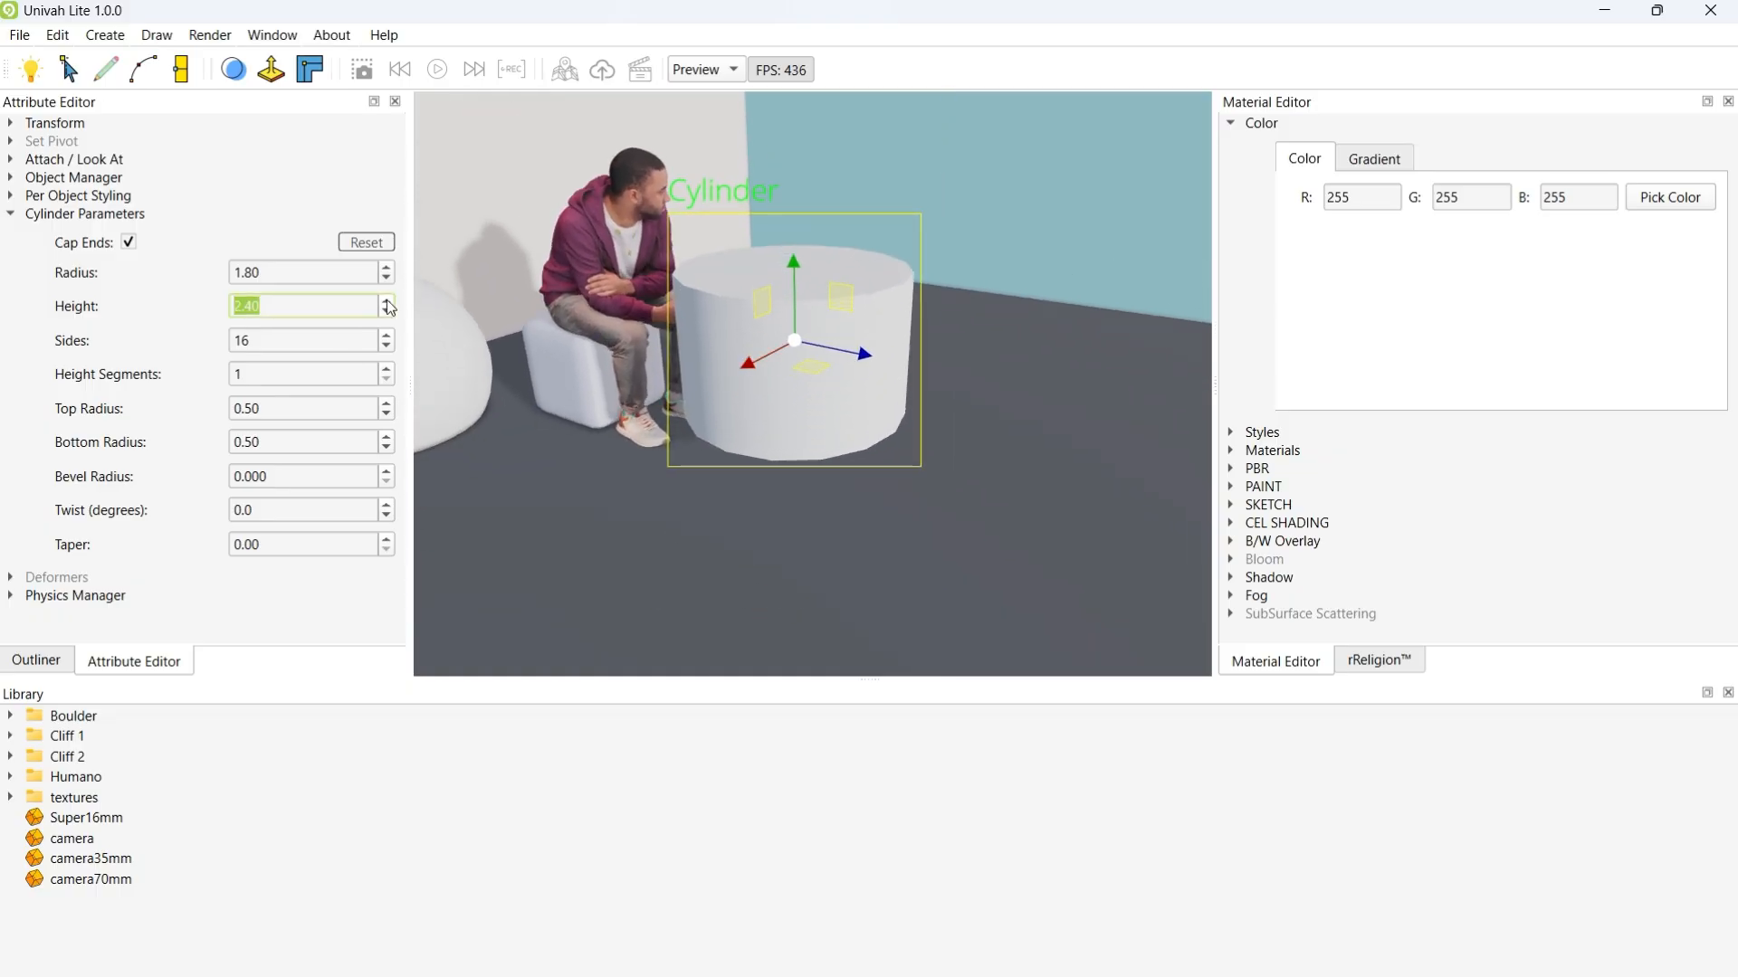
{"action": "scroll", "coordinate": [390, 307], "scroll_direction": "up", "scroll_amount": 12}
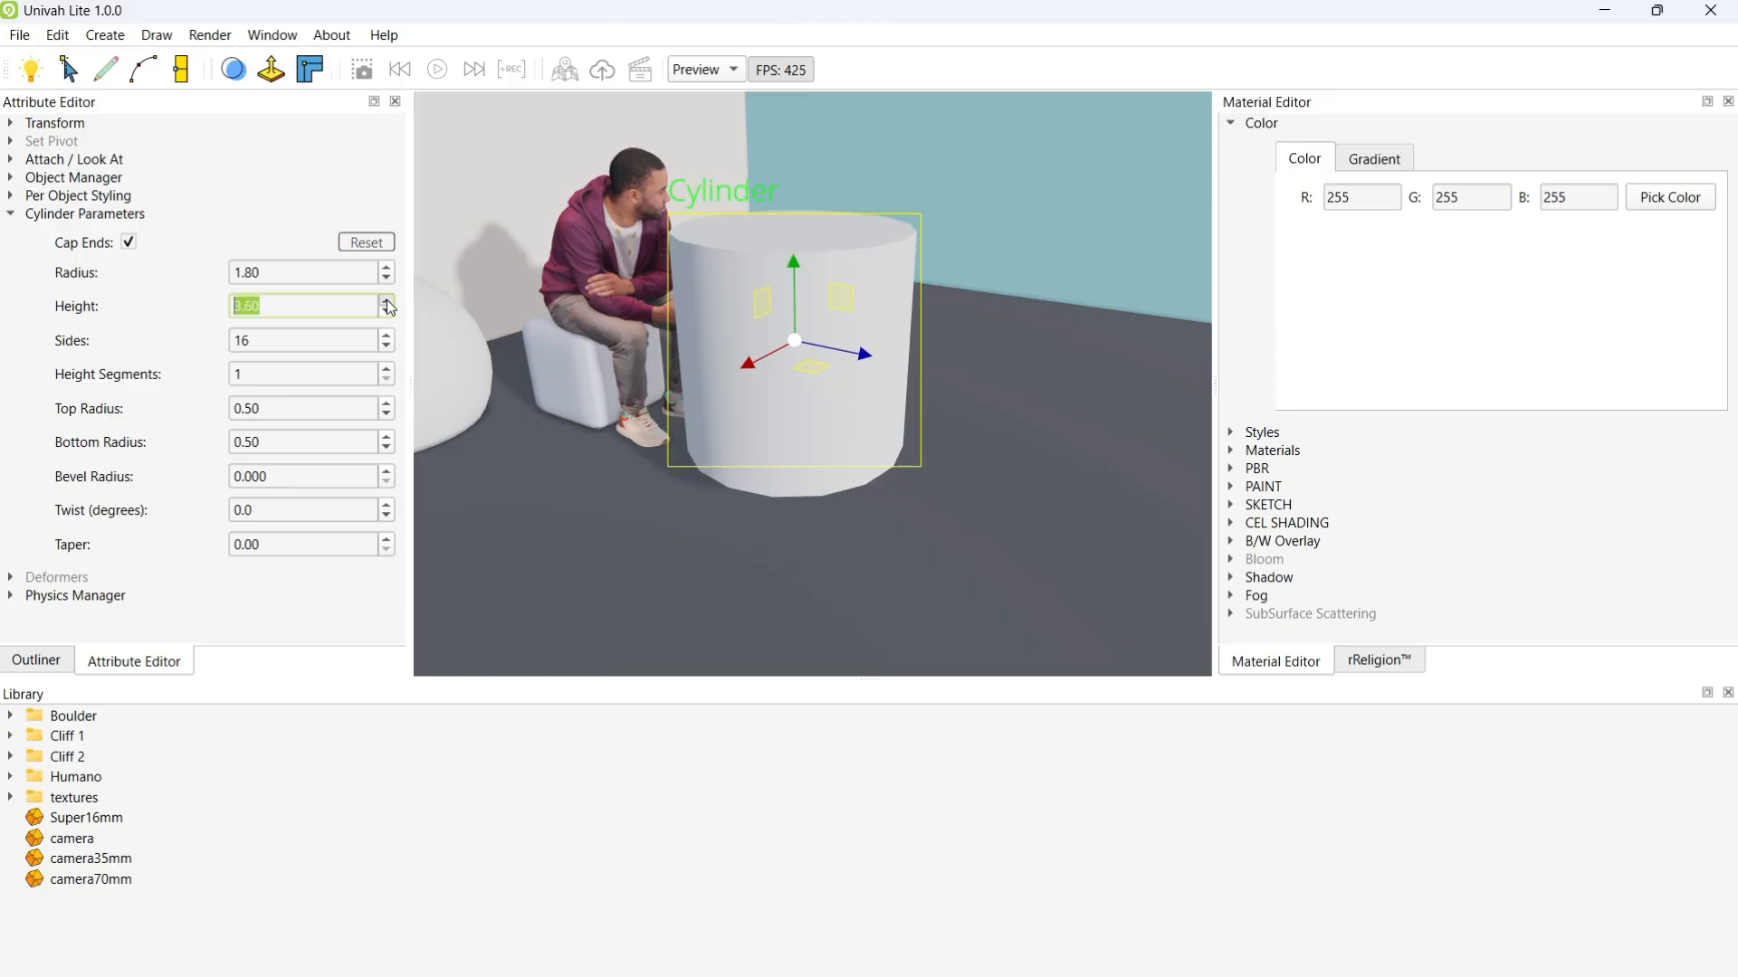
{"action": "scroll", "coordinate": [387, 301], "scroll_direction": "up", "scroll_amount": 7}
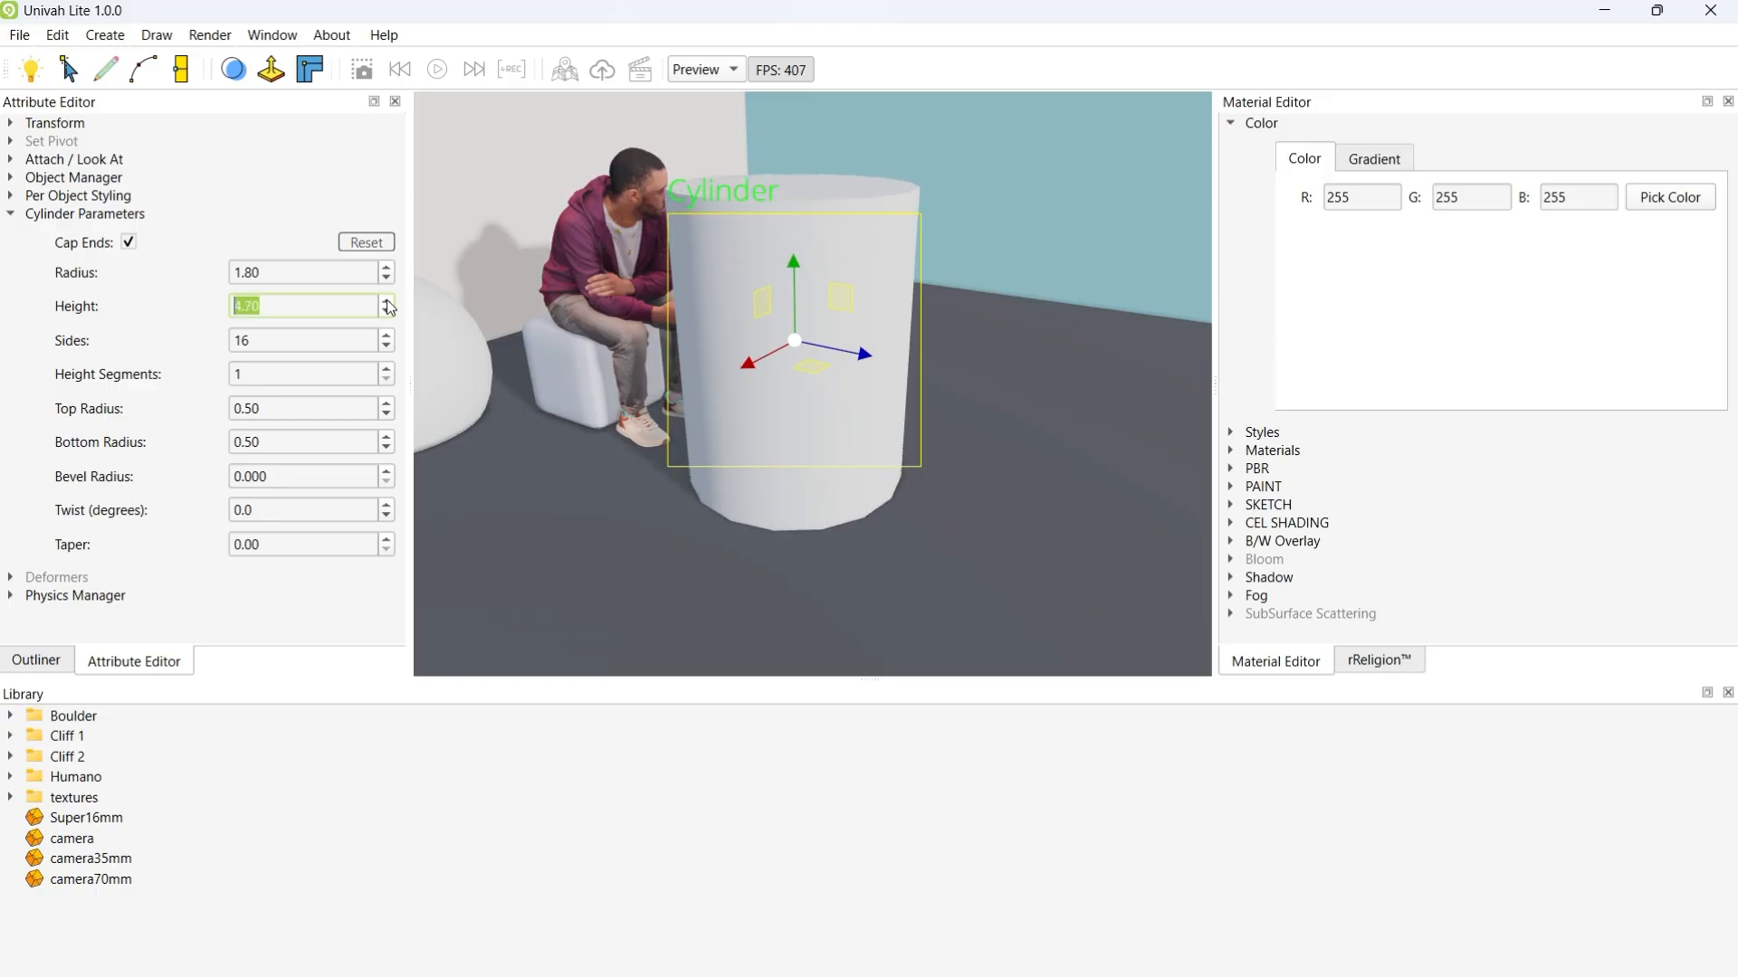
{"action": "left_click_drag", "start_coordinate": [797, 338], "coordinate": [942, 281]}
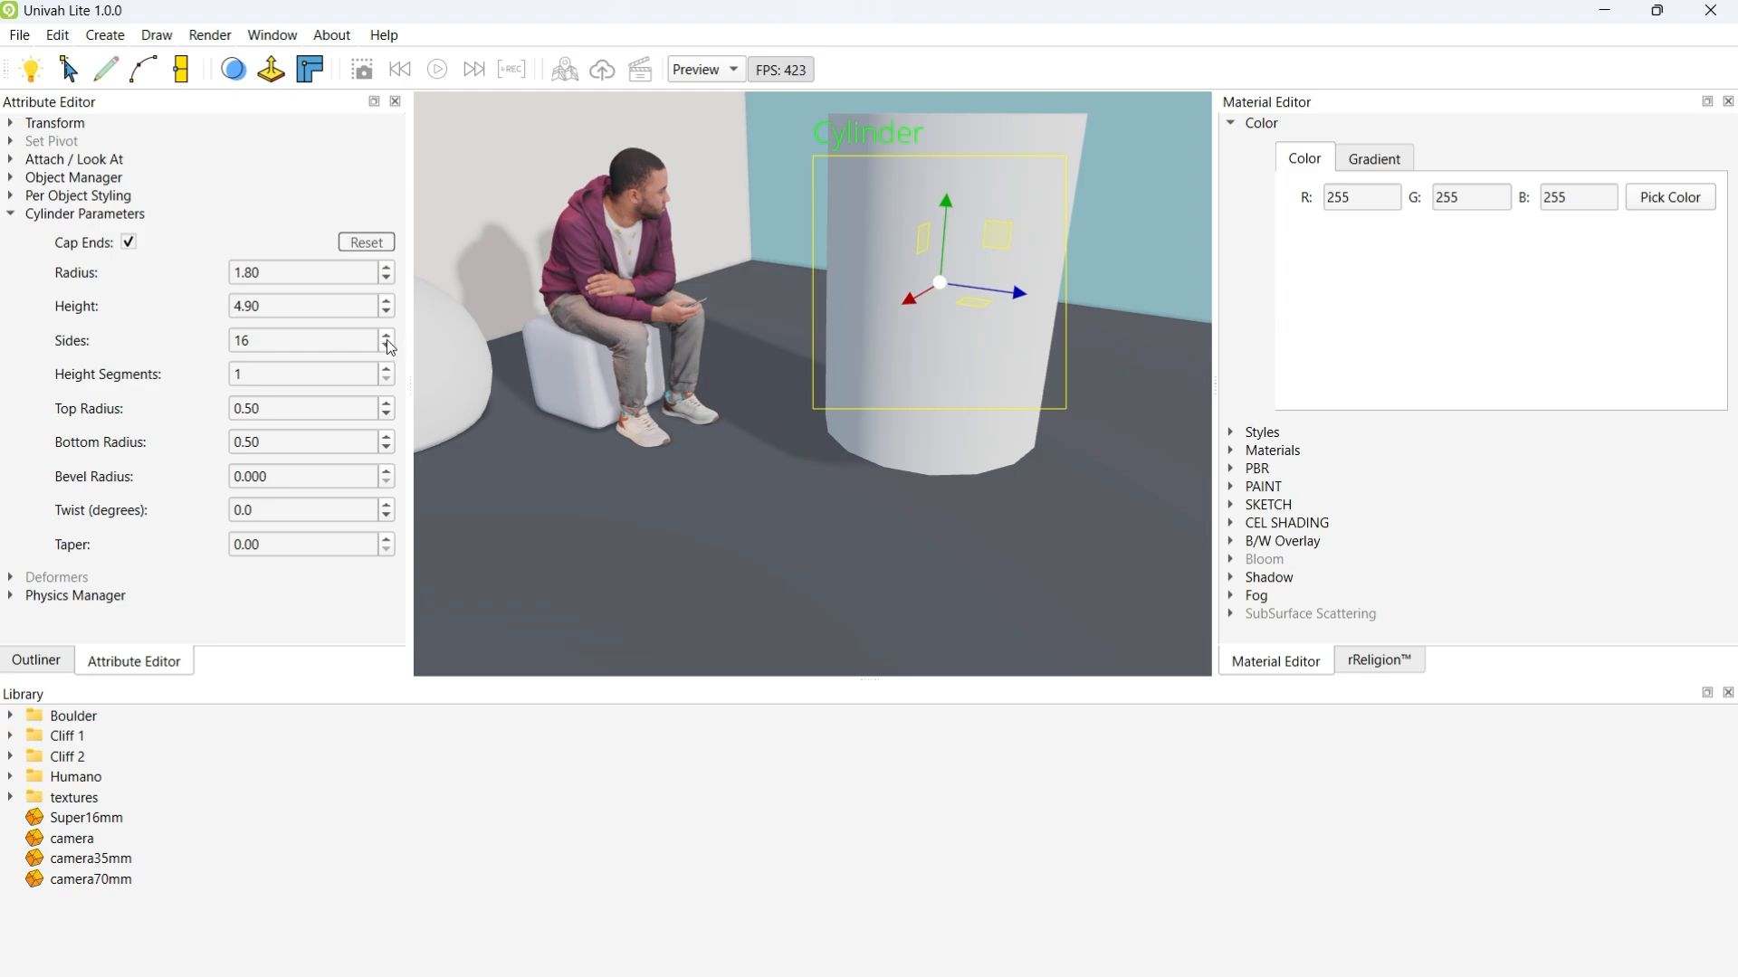
Step: Set the cylinder's number of sides to 22 and inspect its top edge up close
{"action": "scroll", "coordinate": [390, 344], "scroll_direction": "up", "scroll_amount": 6}
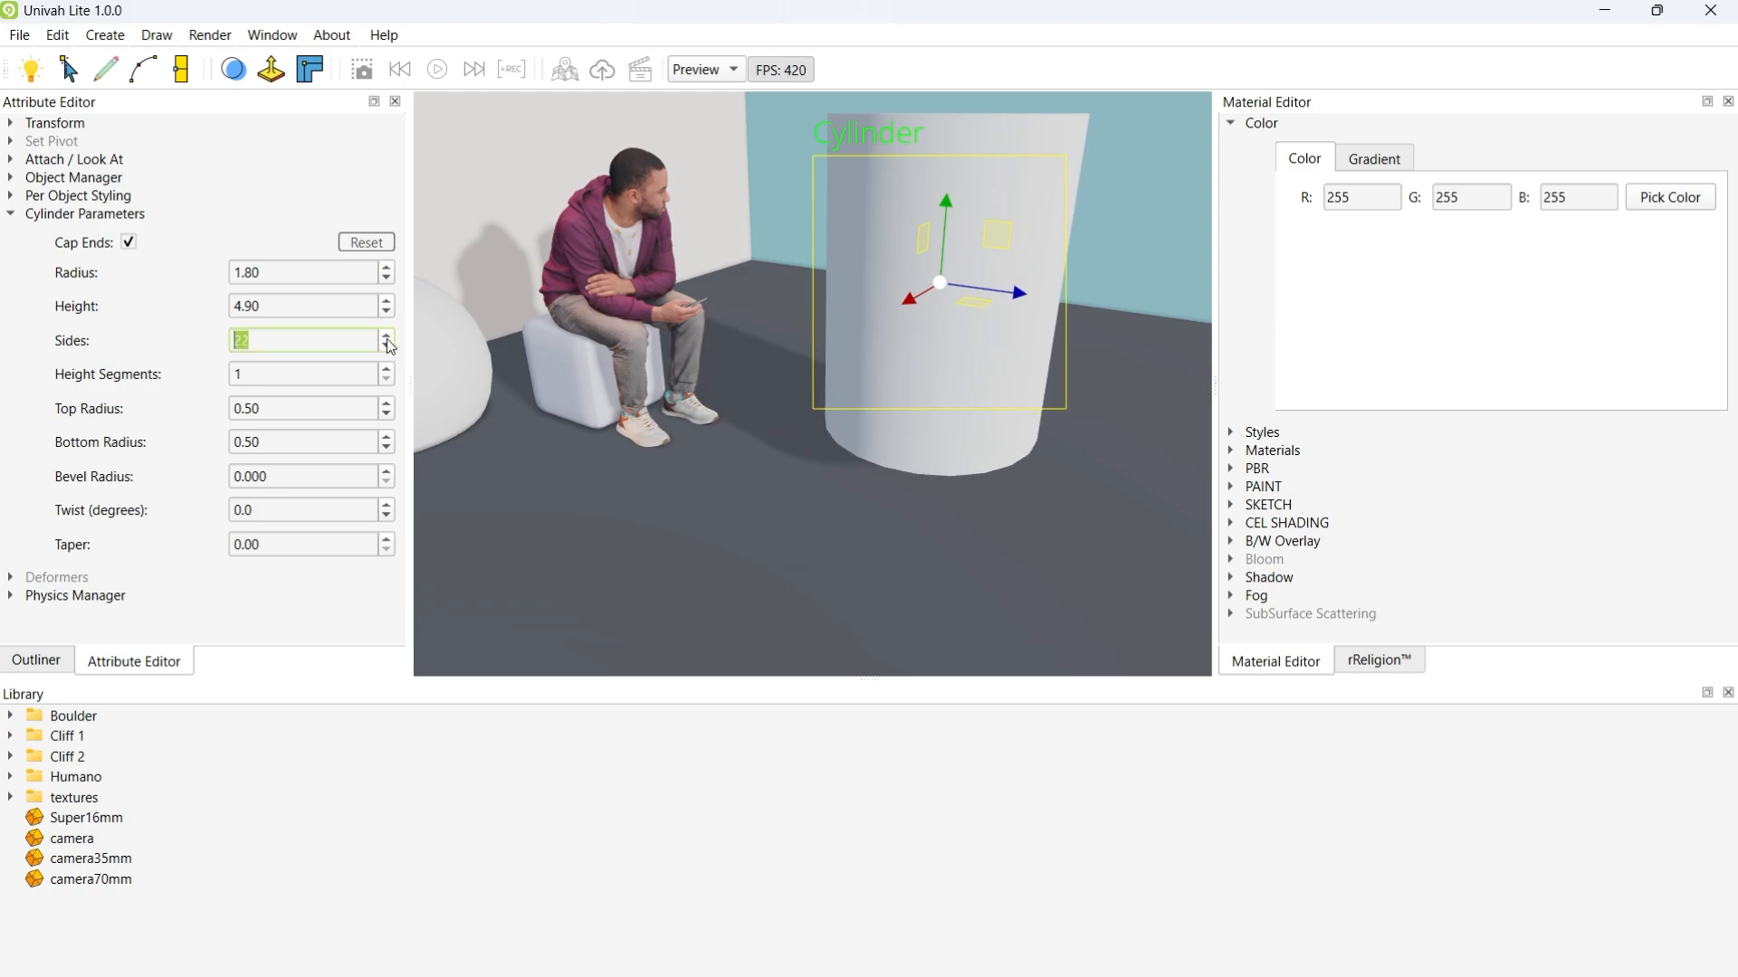
{"action": "middle_click_drag", "start_coordinate": [894, 382], "coordinate": [935, 507]}
{"action": "scroll", "coordinate": [936, 508], "scroll_direction": "up", "scroll_amount": 3}
{"action": "scroll", "coordinate": [936, 508], "scroll_direction": "up", "scroll_amount": 3}
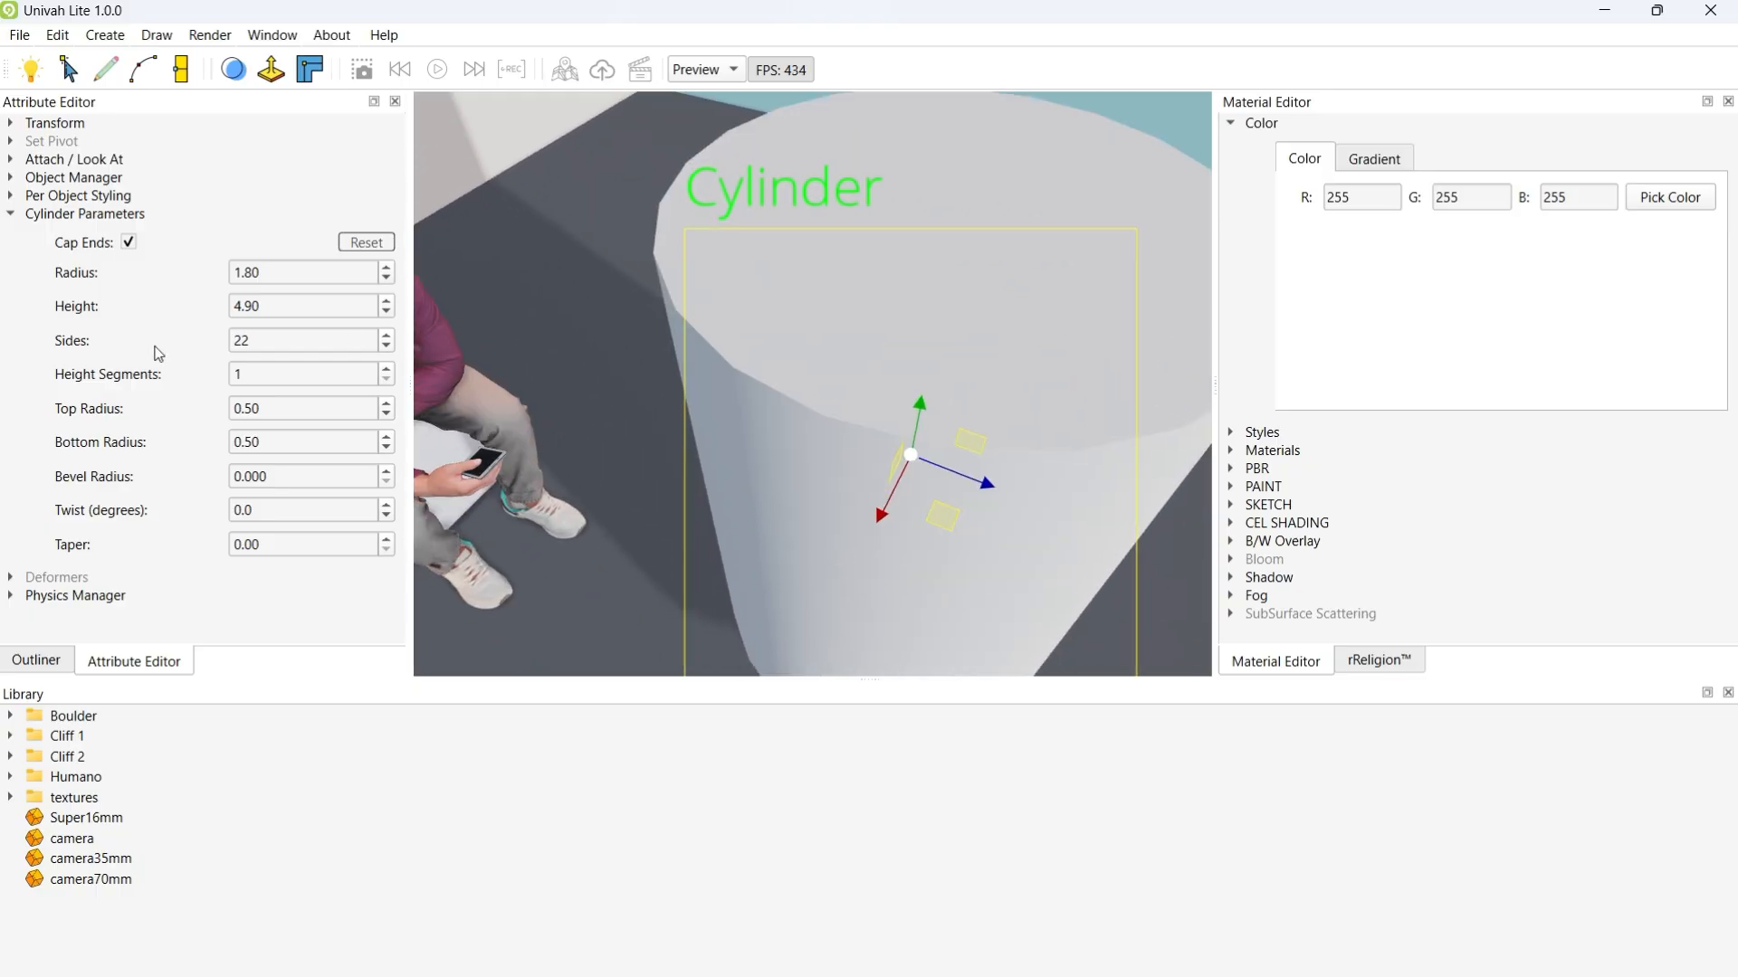
Step: Reduce the cylinder's number of sides to 3 so it forms a triangular prism
{"action": "scroll", "coordinate": [389, 345], "scroll_direction": "down", "scroll_amount": 10}
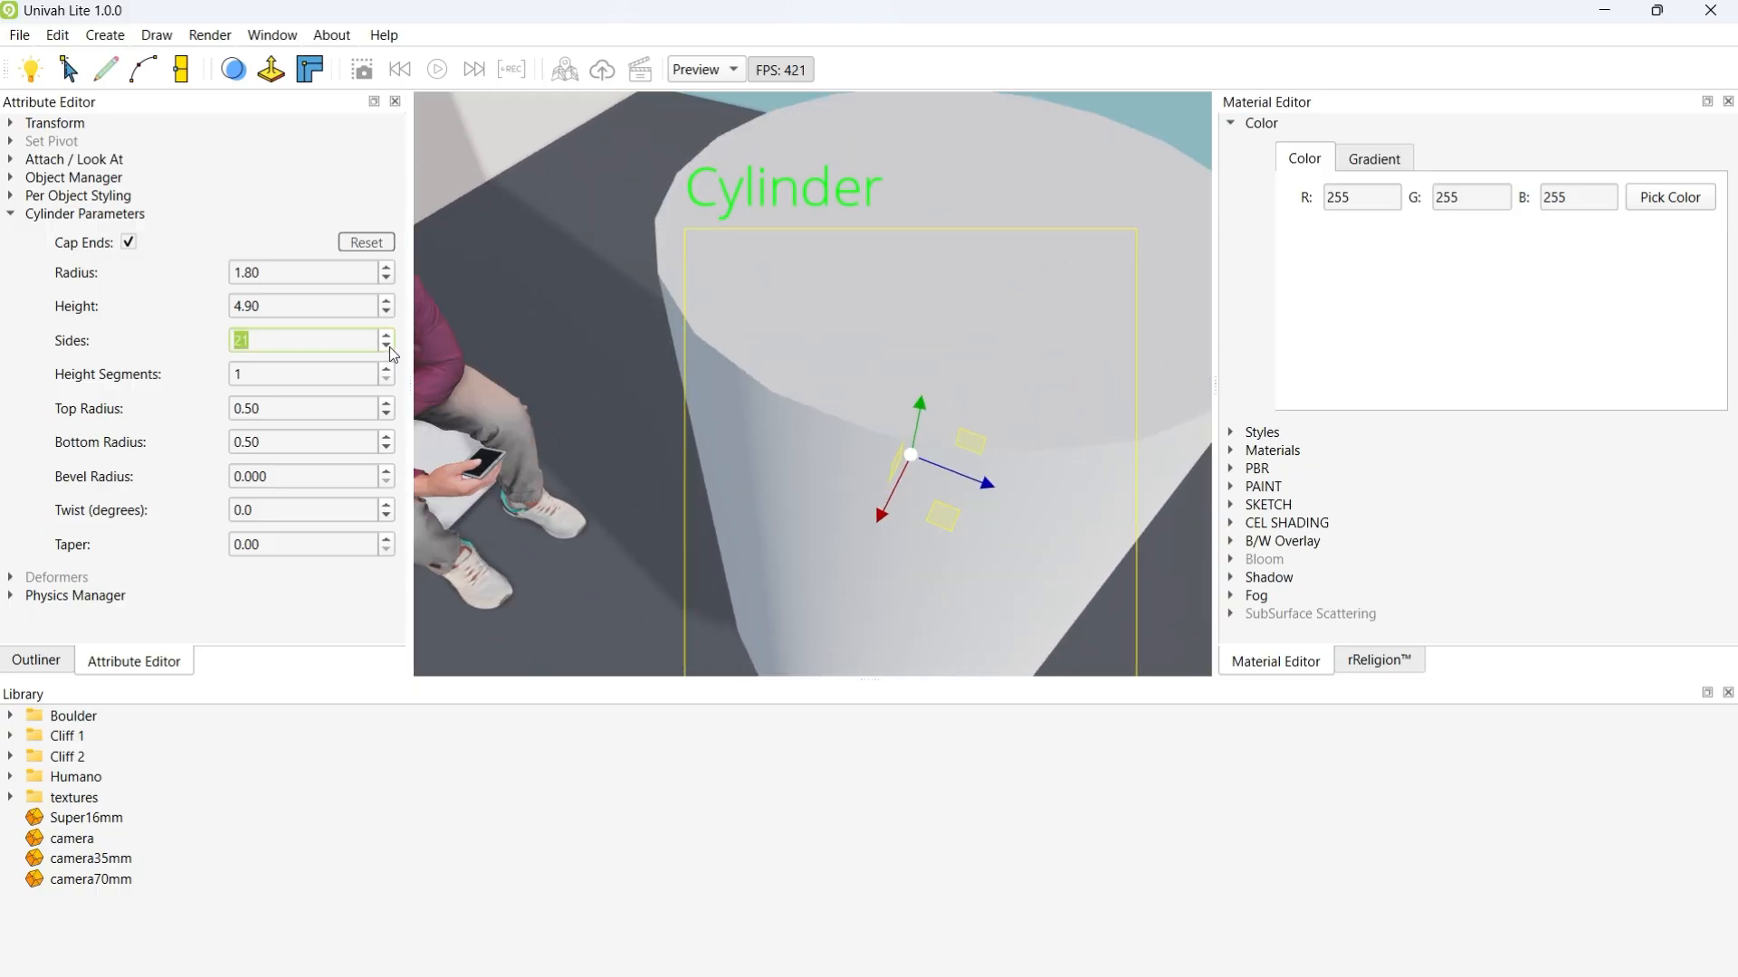
{"action": "scroll", "coordinate": [389, 346], "scroll_direction": "down", "scroll_amount": 6}
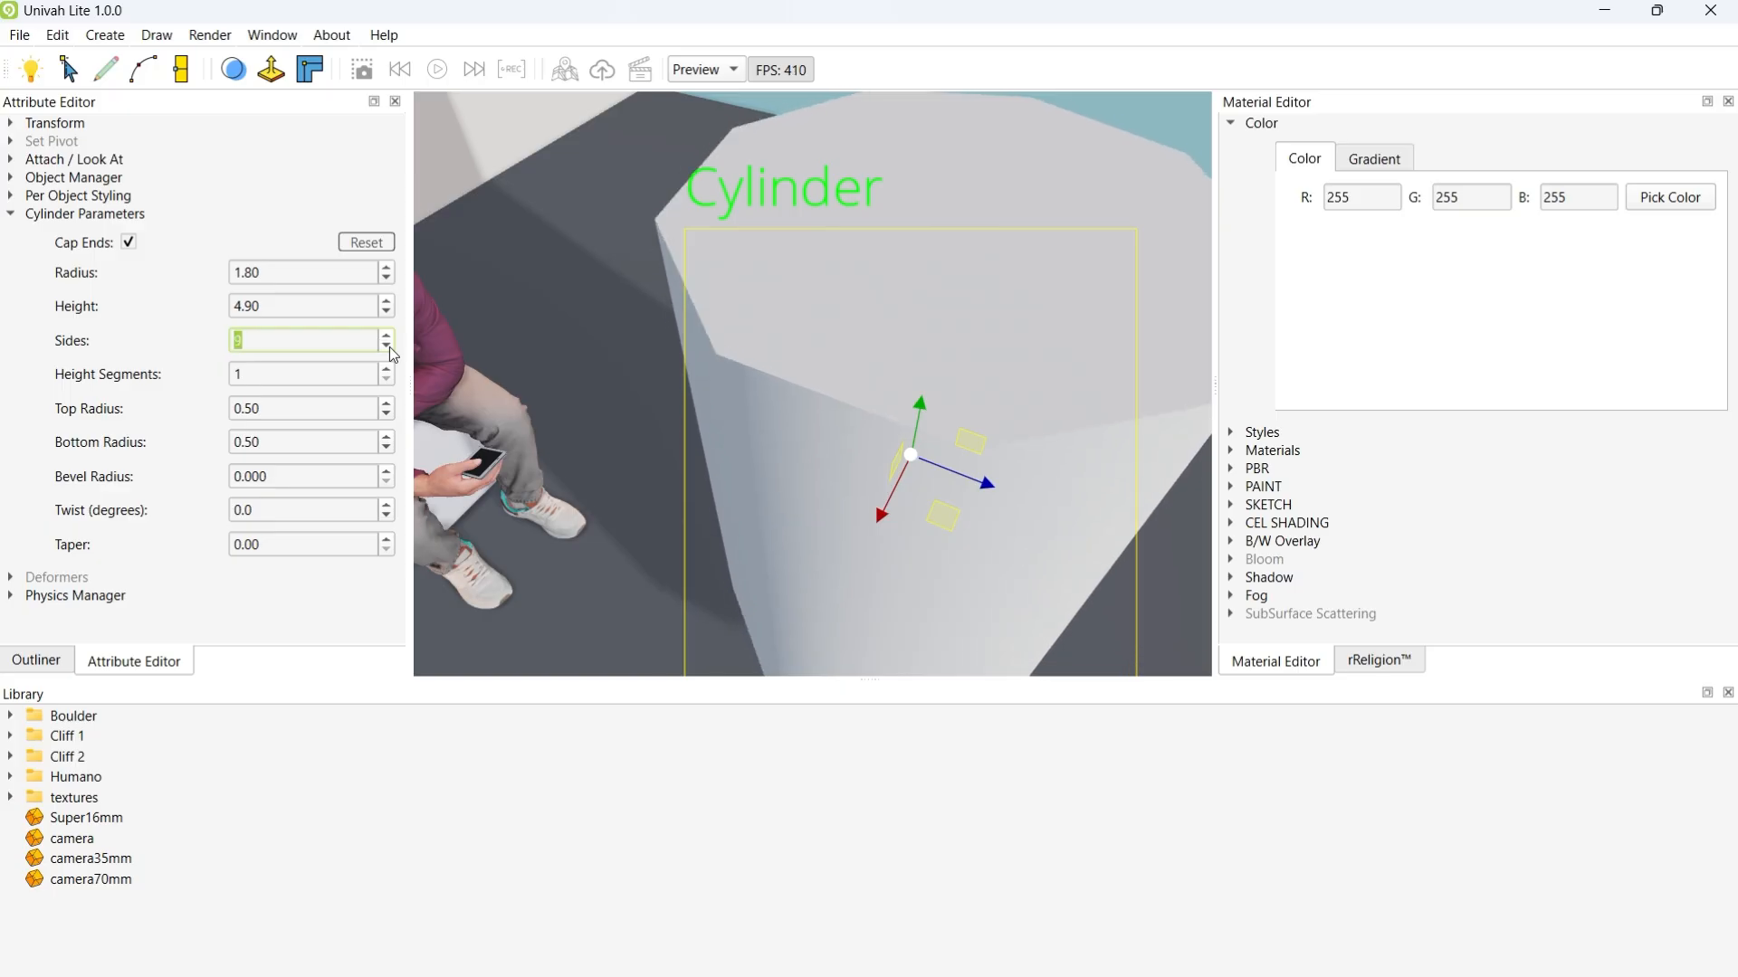
{"action": "scroll", "coordinate": [389, 346], "scroll_direction": "down", "scroll_amount": 3}
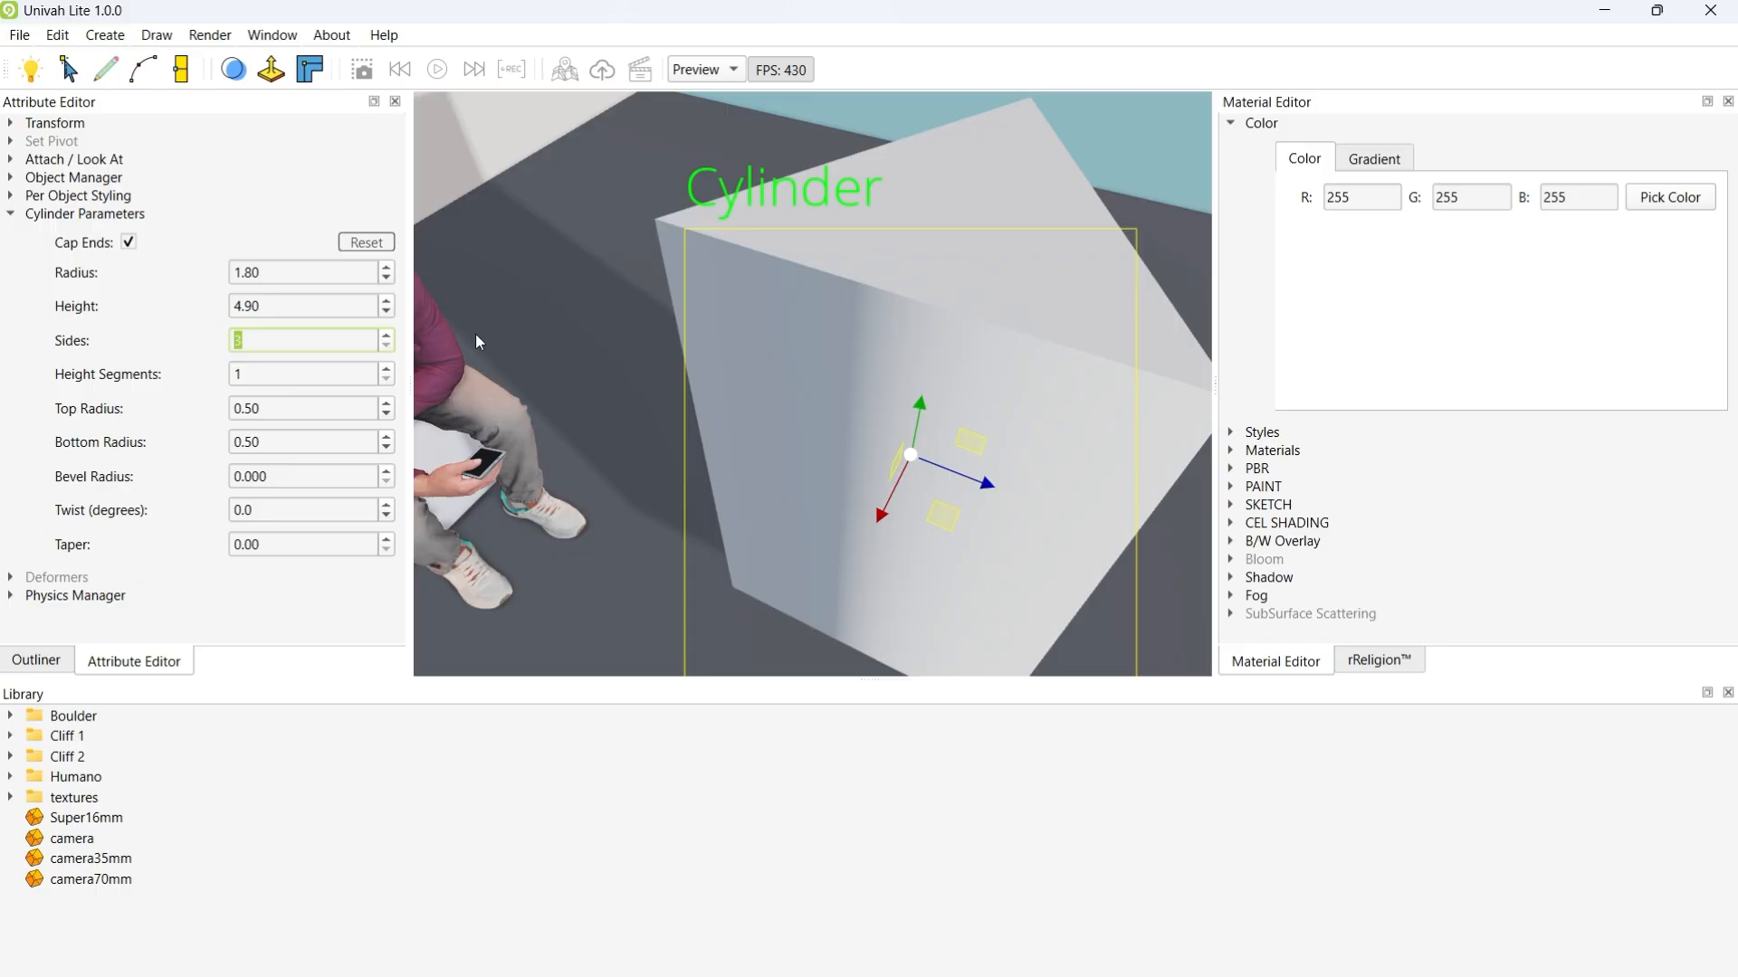
{"action": "middle_click_drag", "start_coordinate": [882, 333], "coordinate": [730, 295]}
{"action": "scroll", "coordinate": [729, 295], "scroll_direction": "down", "scroll_amount": 2}
{"action": "scroll", "coordinate": [730, 296], "scroll_direction": "down", "scroll_amount": 1}
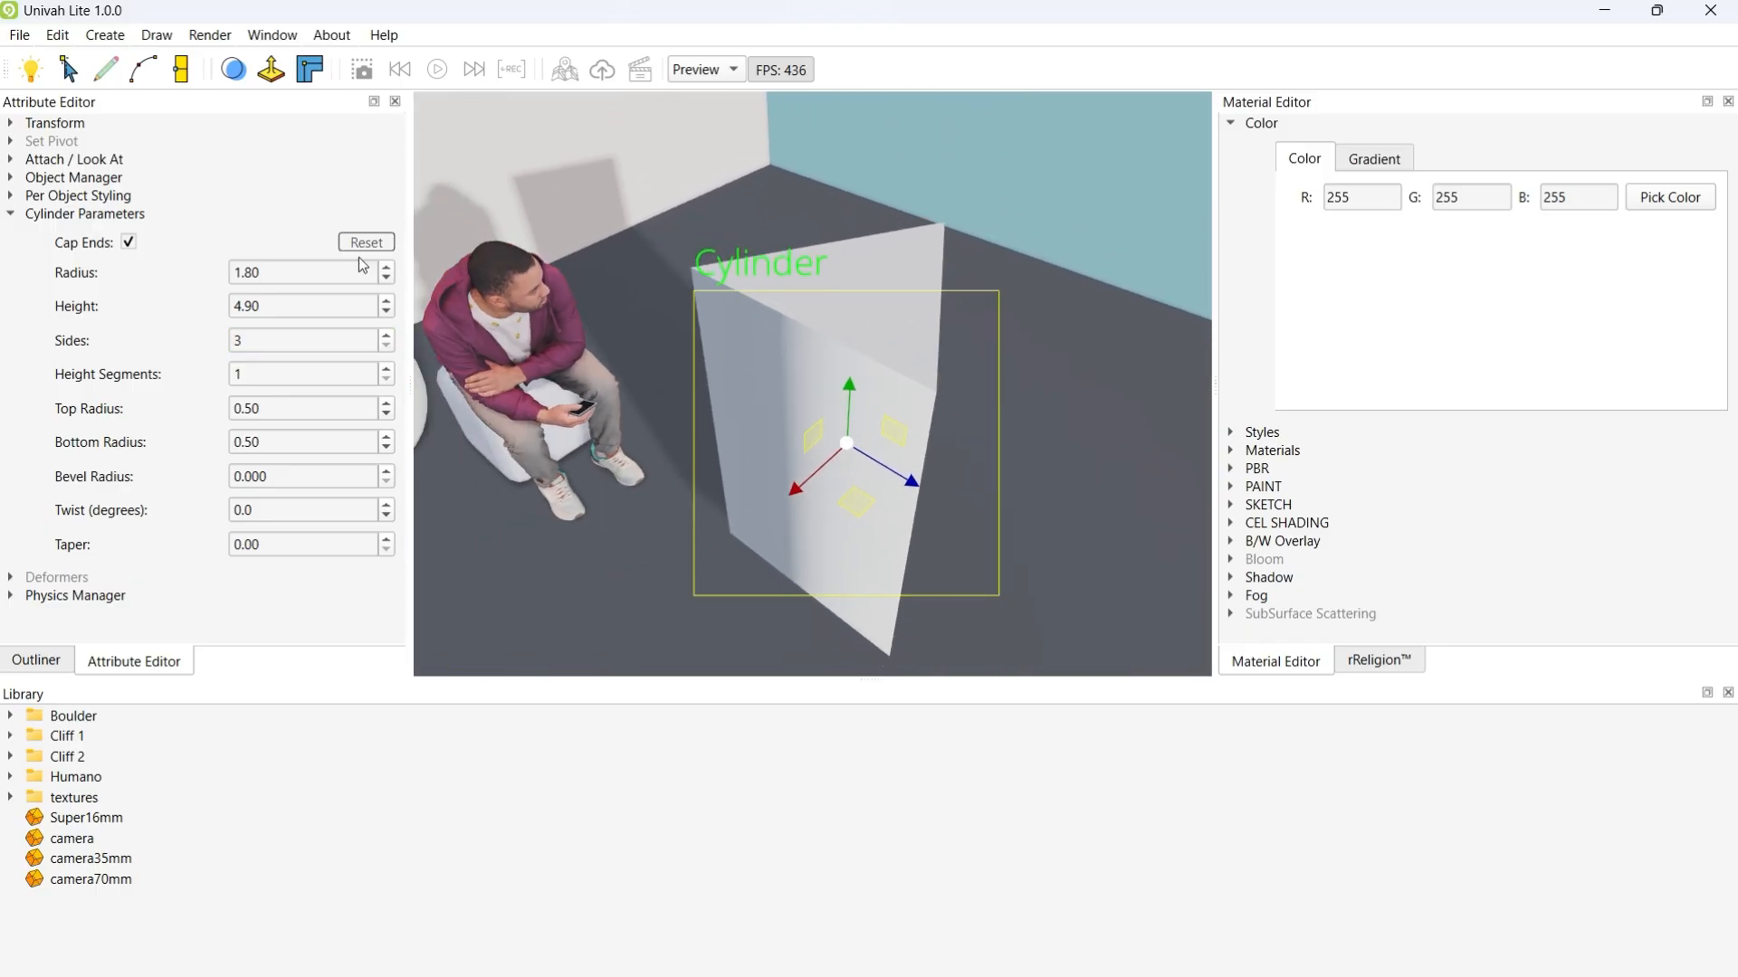
Step: Set the cylinder's sides to 26 and its height segments to 13
{"action": "scroll", "coordinate": [389, 342], "scroll_direction": "up", "scroll_amount": 11}
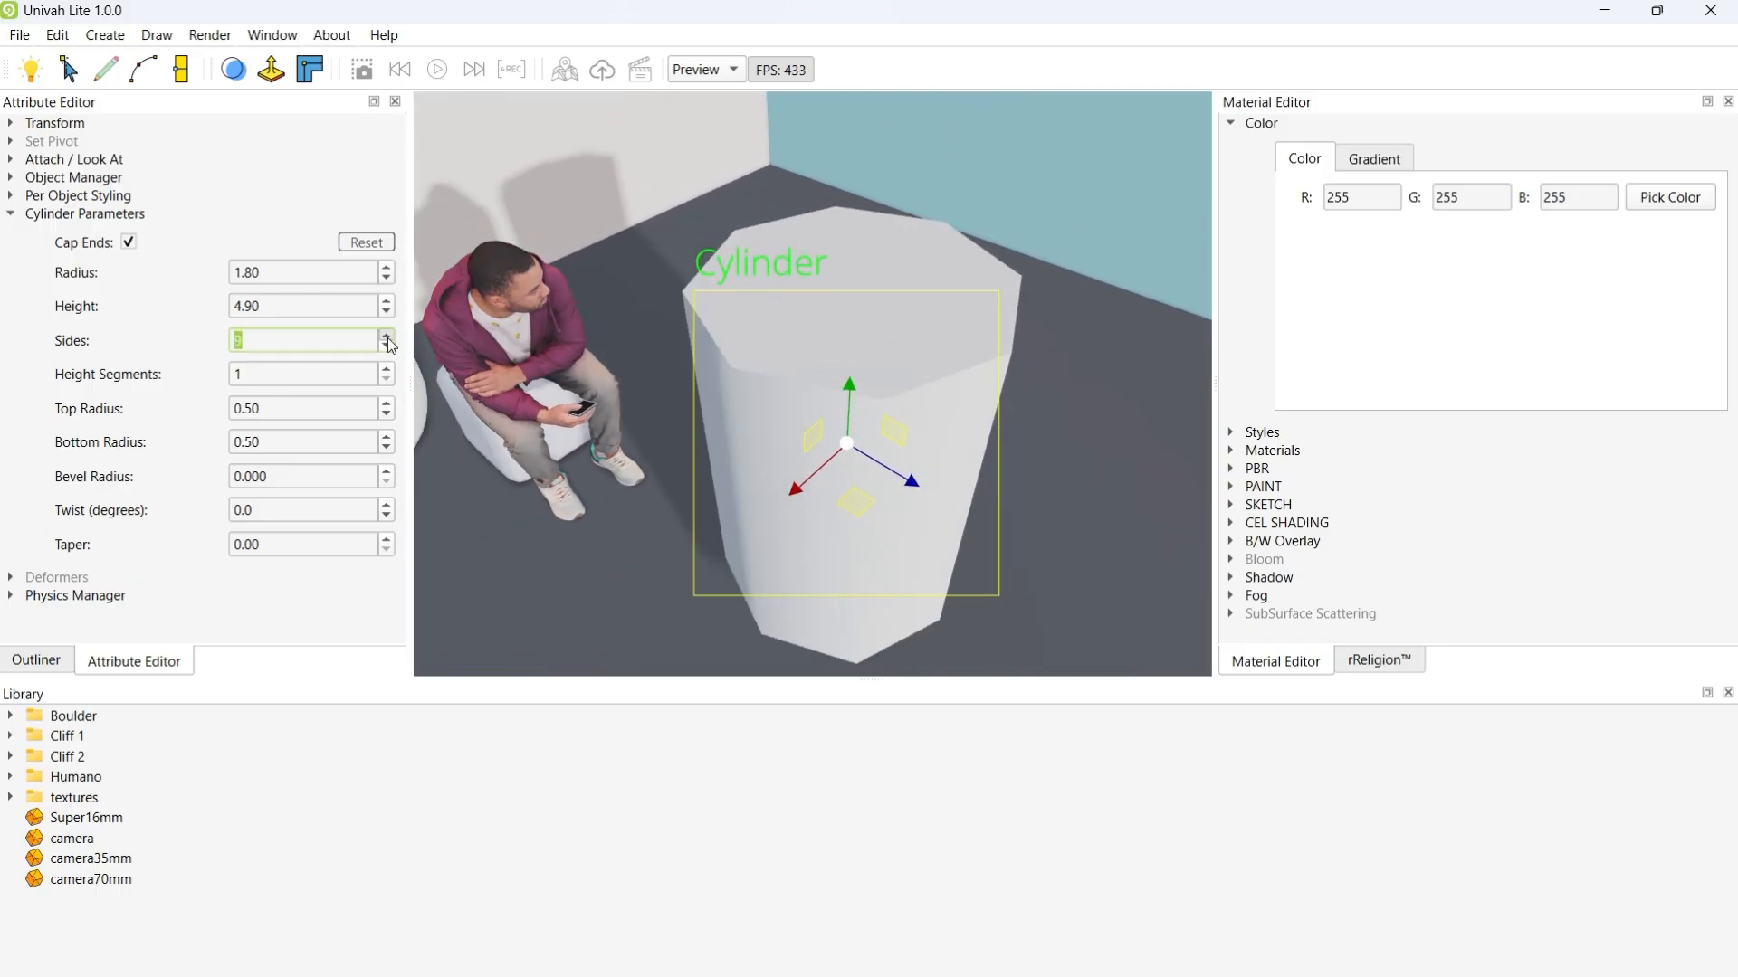
{"action": "scroll", "coordinate": [390, 345], "scroll_direction": "up", "scroll_amount": 11}
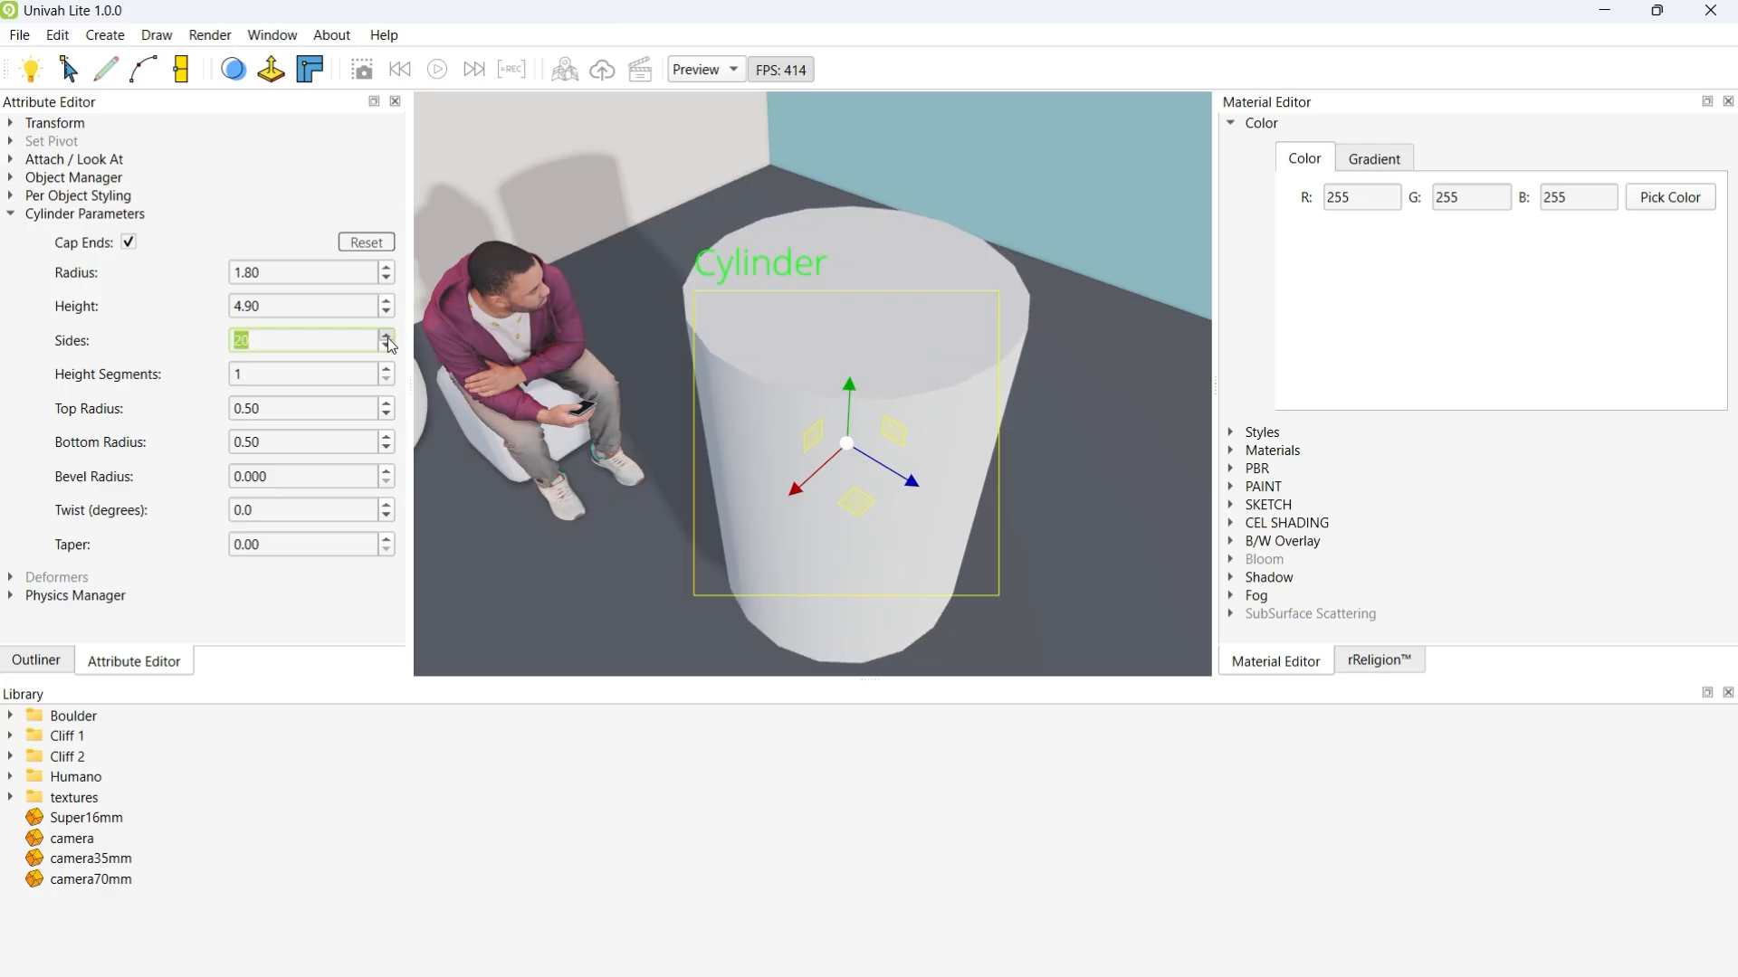
{"action": "scroll", "coordinate": [390, 345], "scroll_direction": "up", "scroll_amount": 1}
{"action": "left_click", "coordinate": [388, 368]}
{"action": "scroll", "coordinate": [387, 368], "scroll_direction": "up", "scroll_amount": 8}
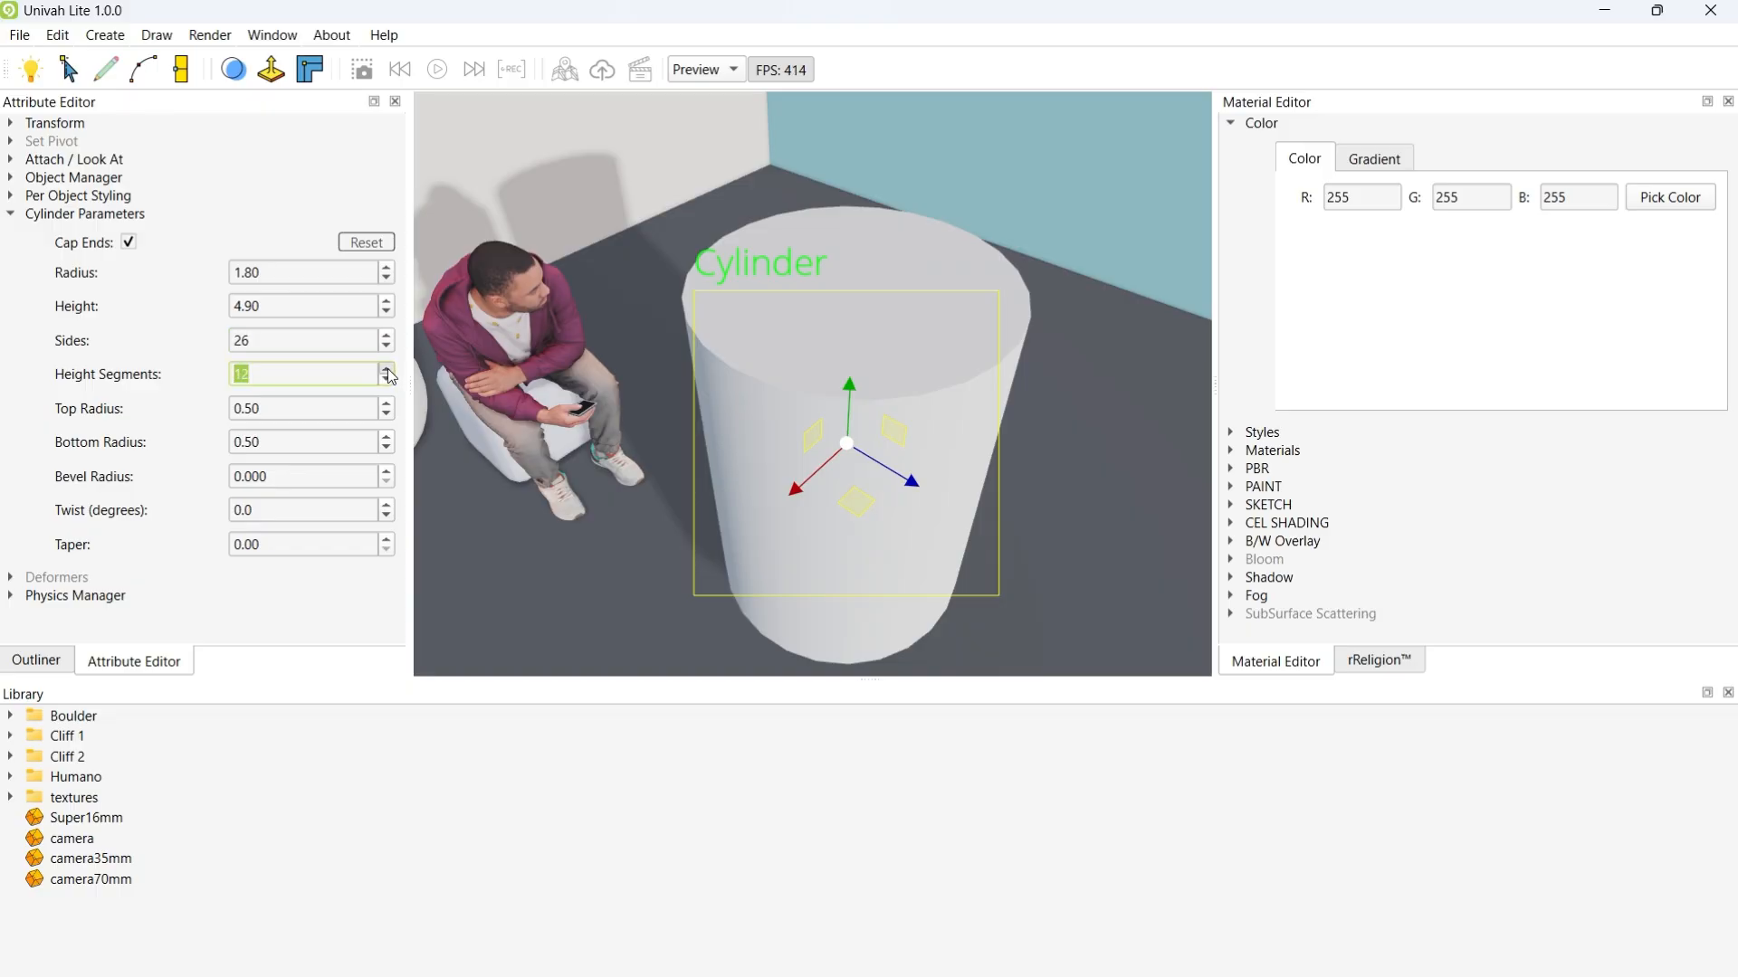
Step: Set the cylinder's top radius to 1.20 so it flares outward towards the top
{"action": "middle_click_drag", "start_coordinate": [677, 441], "coordinate": [686, 358]}
{"action": "scroll", "coordinate": [682, 340], "scroll_direction": "down", "scroll_amount": 3}
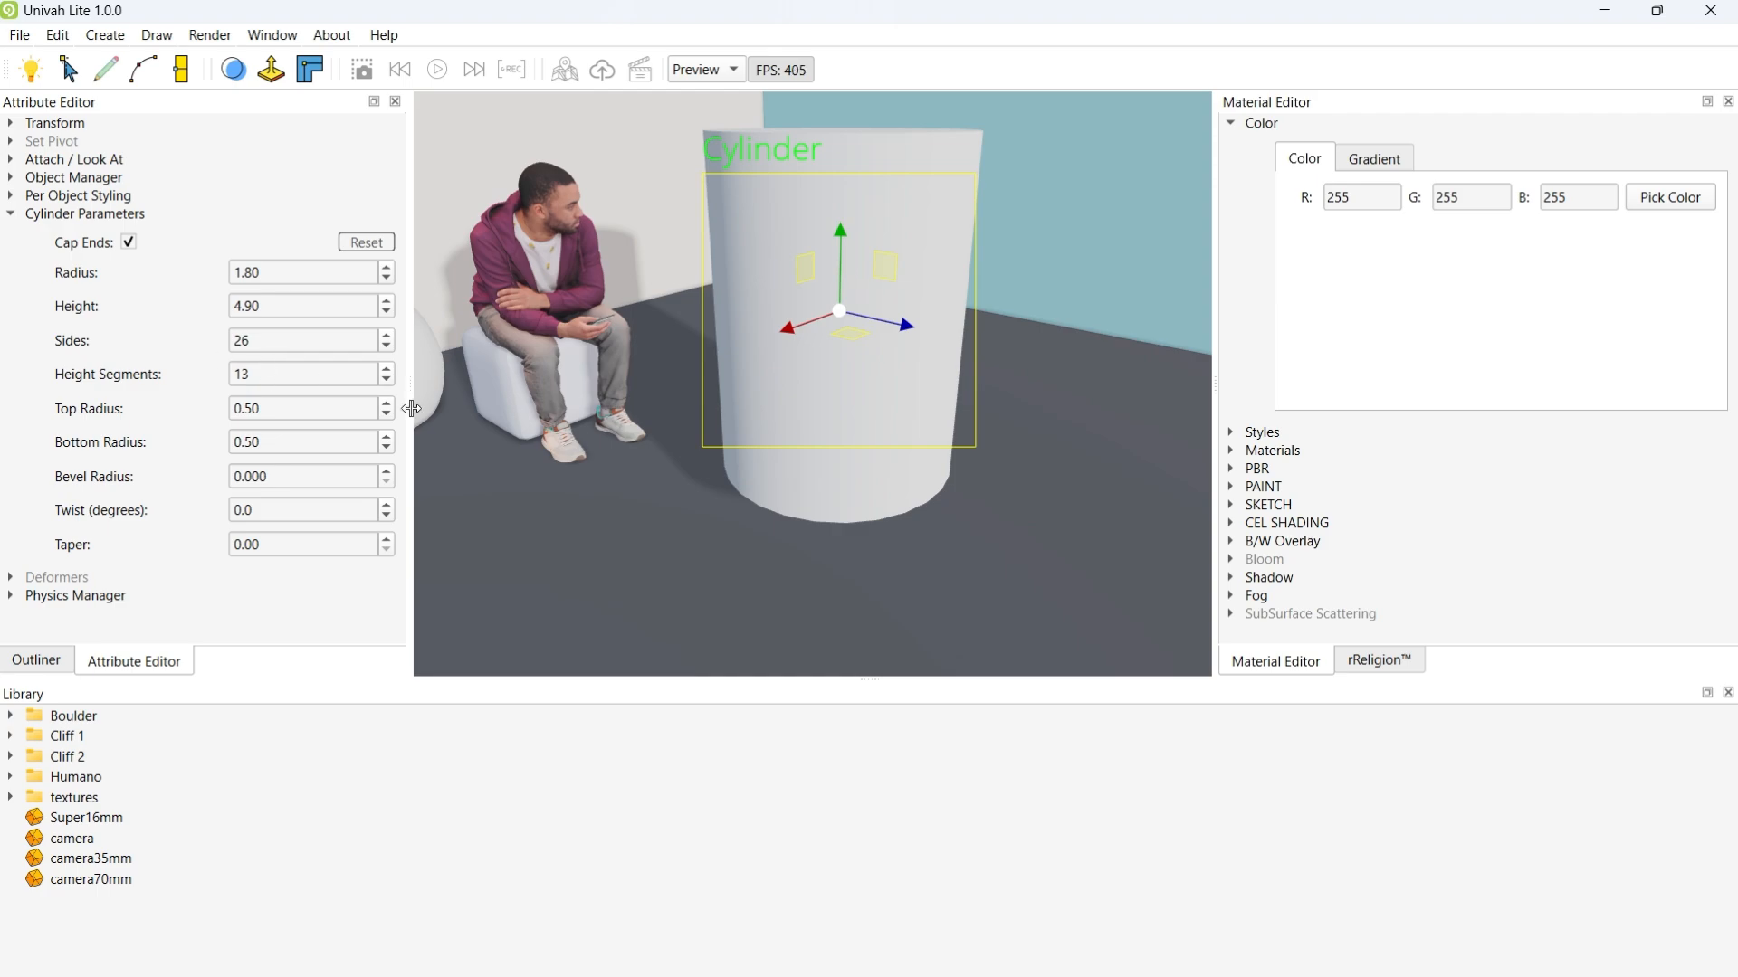
{"action": "scroll", "coordinate": [387, 408], "scroll_direction": "up", "scroll_amount": 2}
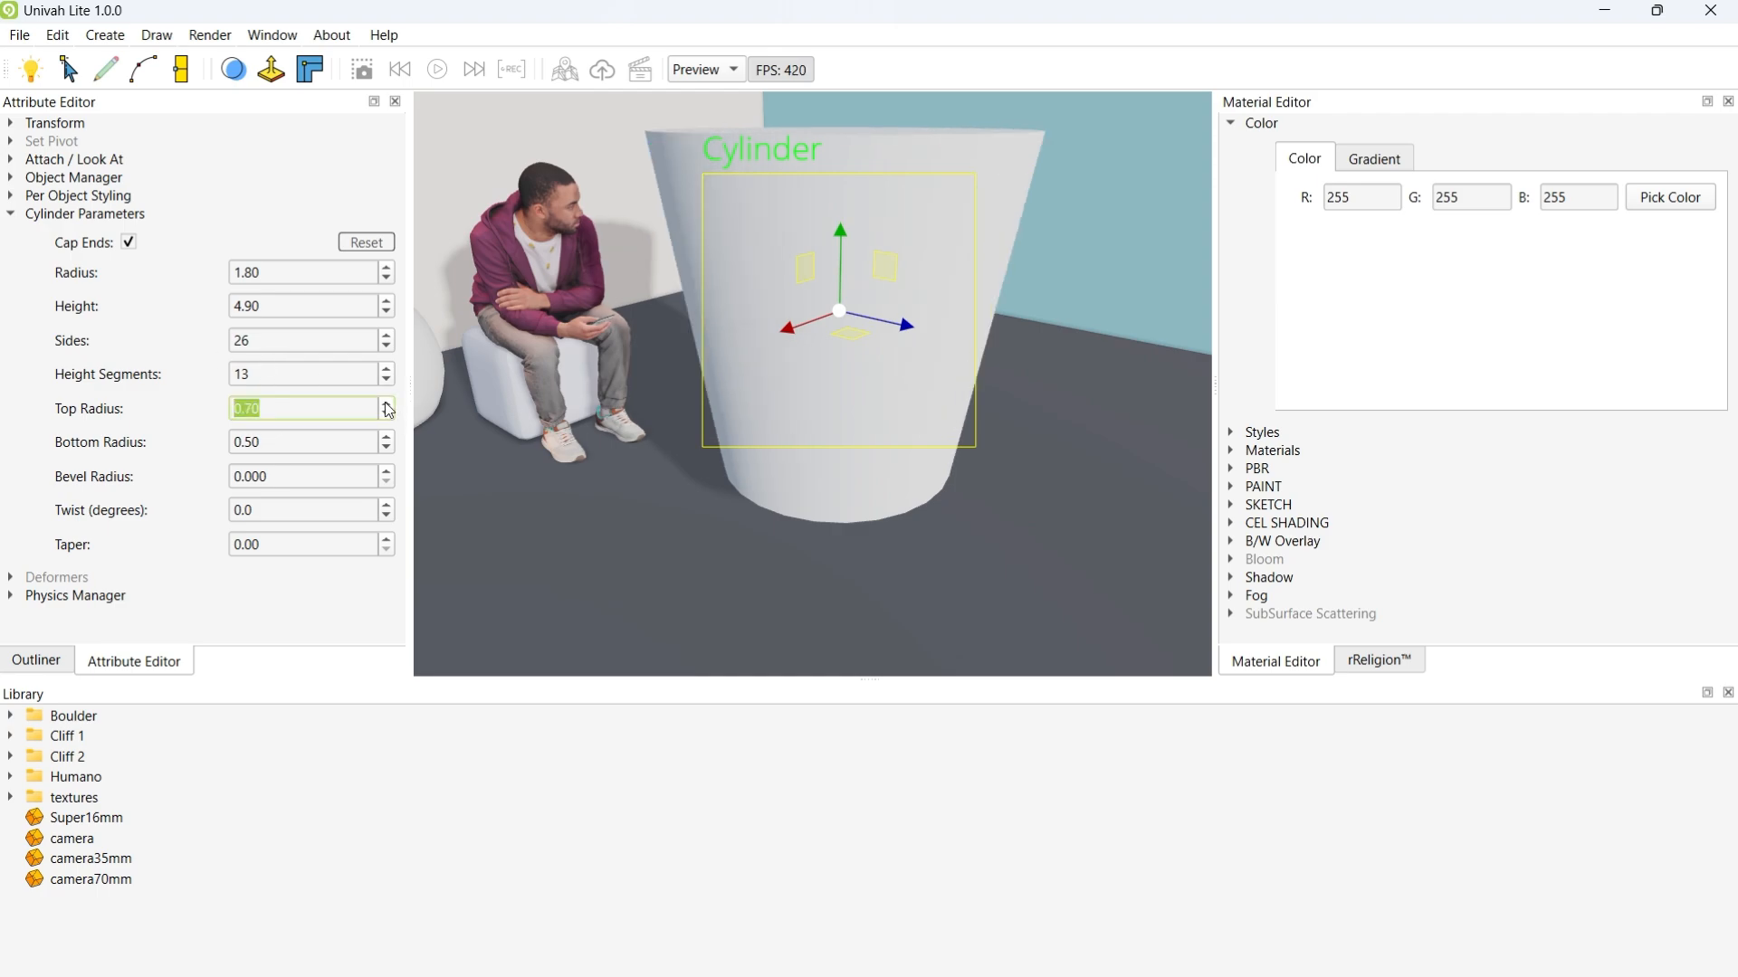
{"action": "scroll", "coordinate": [388, 409], "scroll_direction": "up", "scroll_amount": 5}
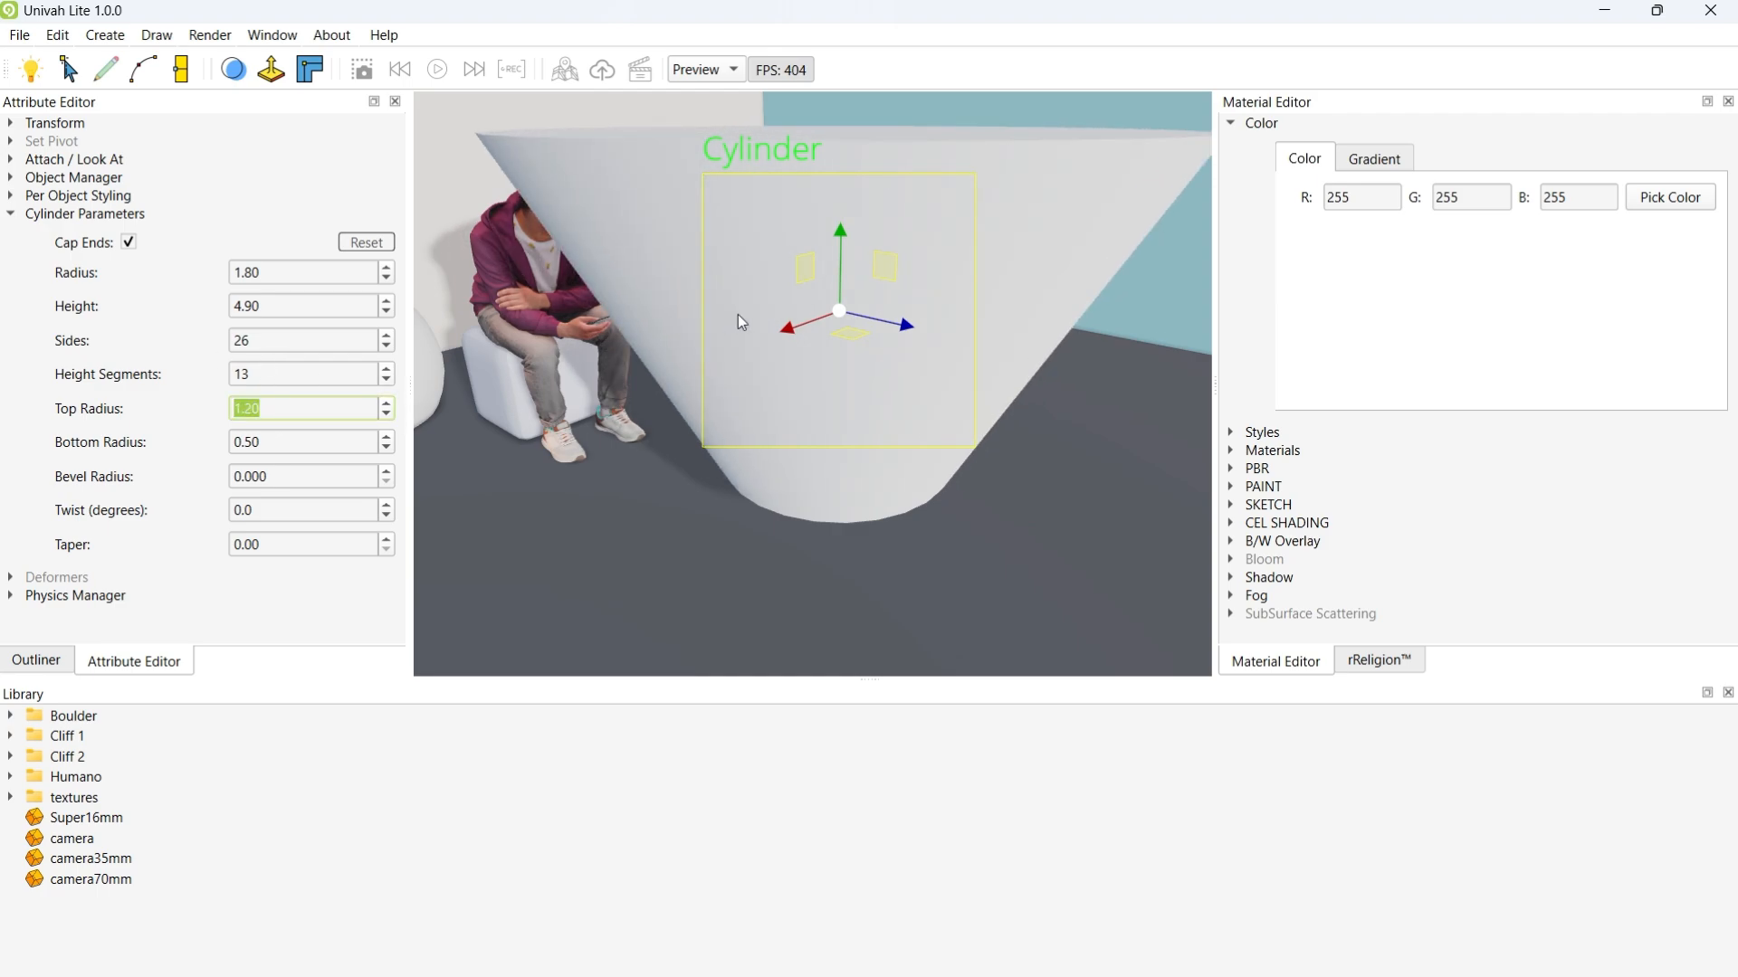
{"action": "middle_click_drag", "start_coordinate": [738, 314], "coordinate": [748, 263]}
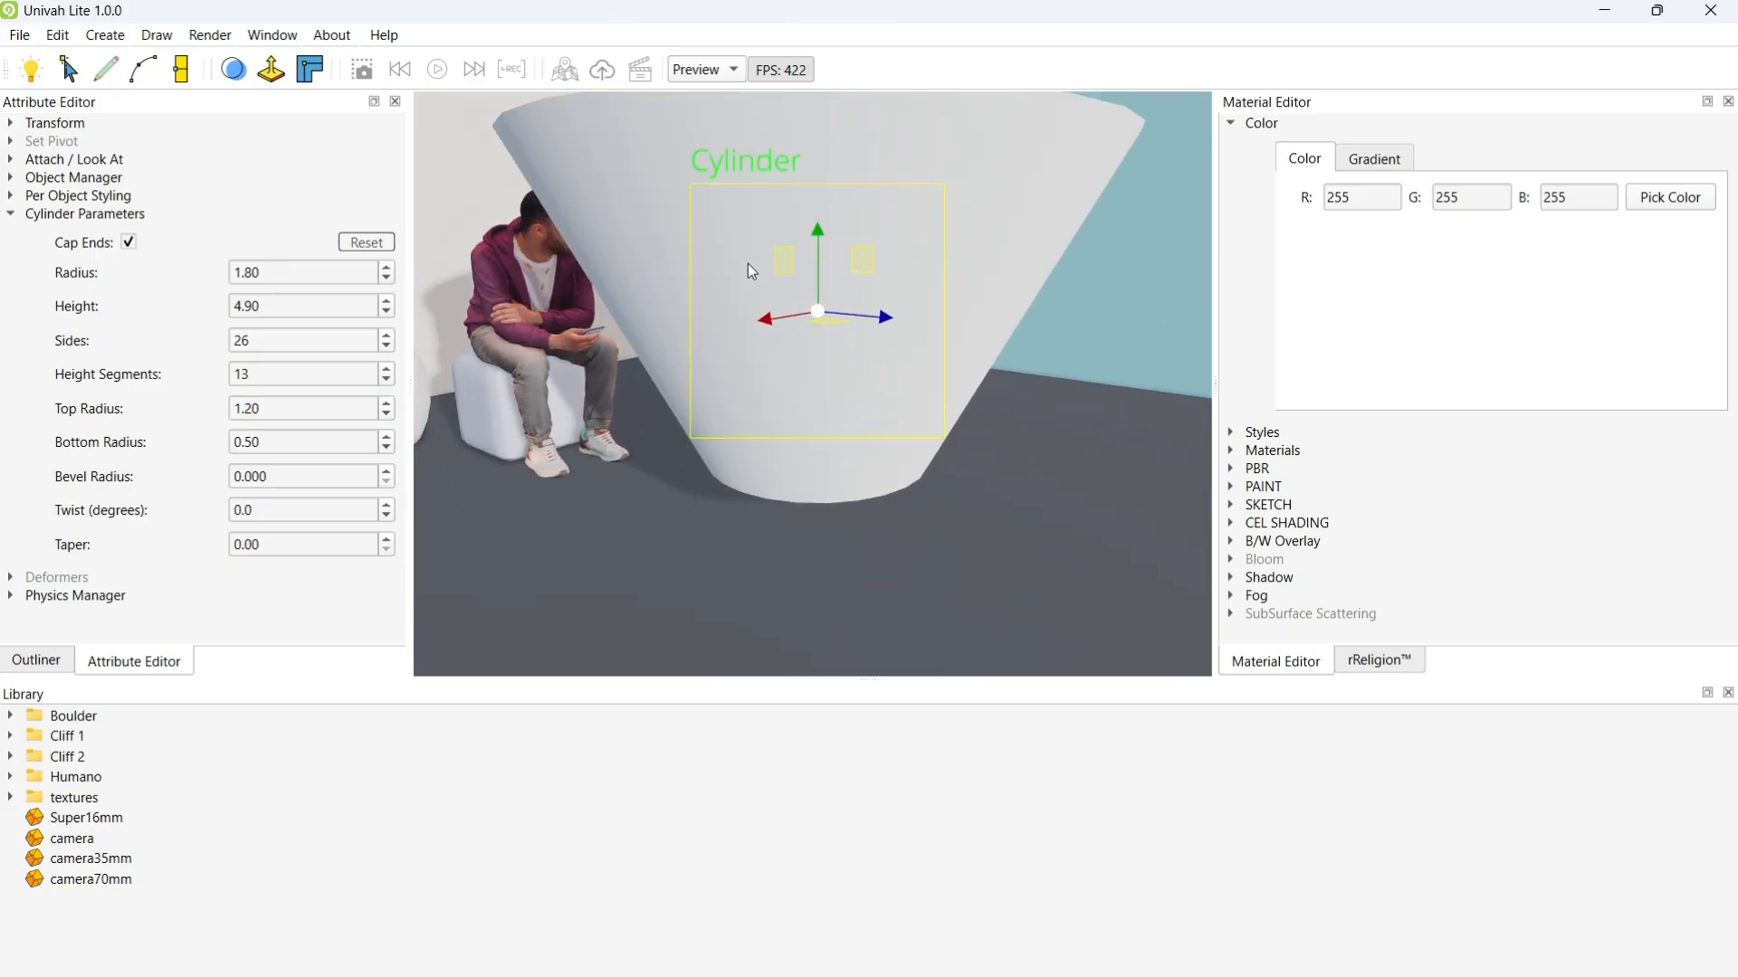
{"action": "scroll", "coordinate": [748, 265], "scroll_direction": "down", "scroll_amount": 3}
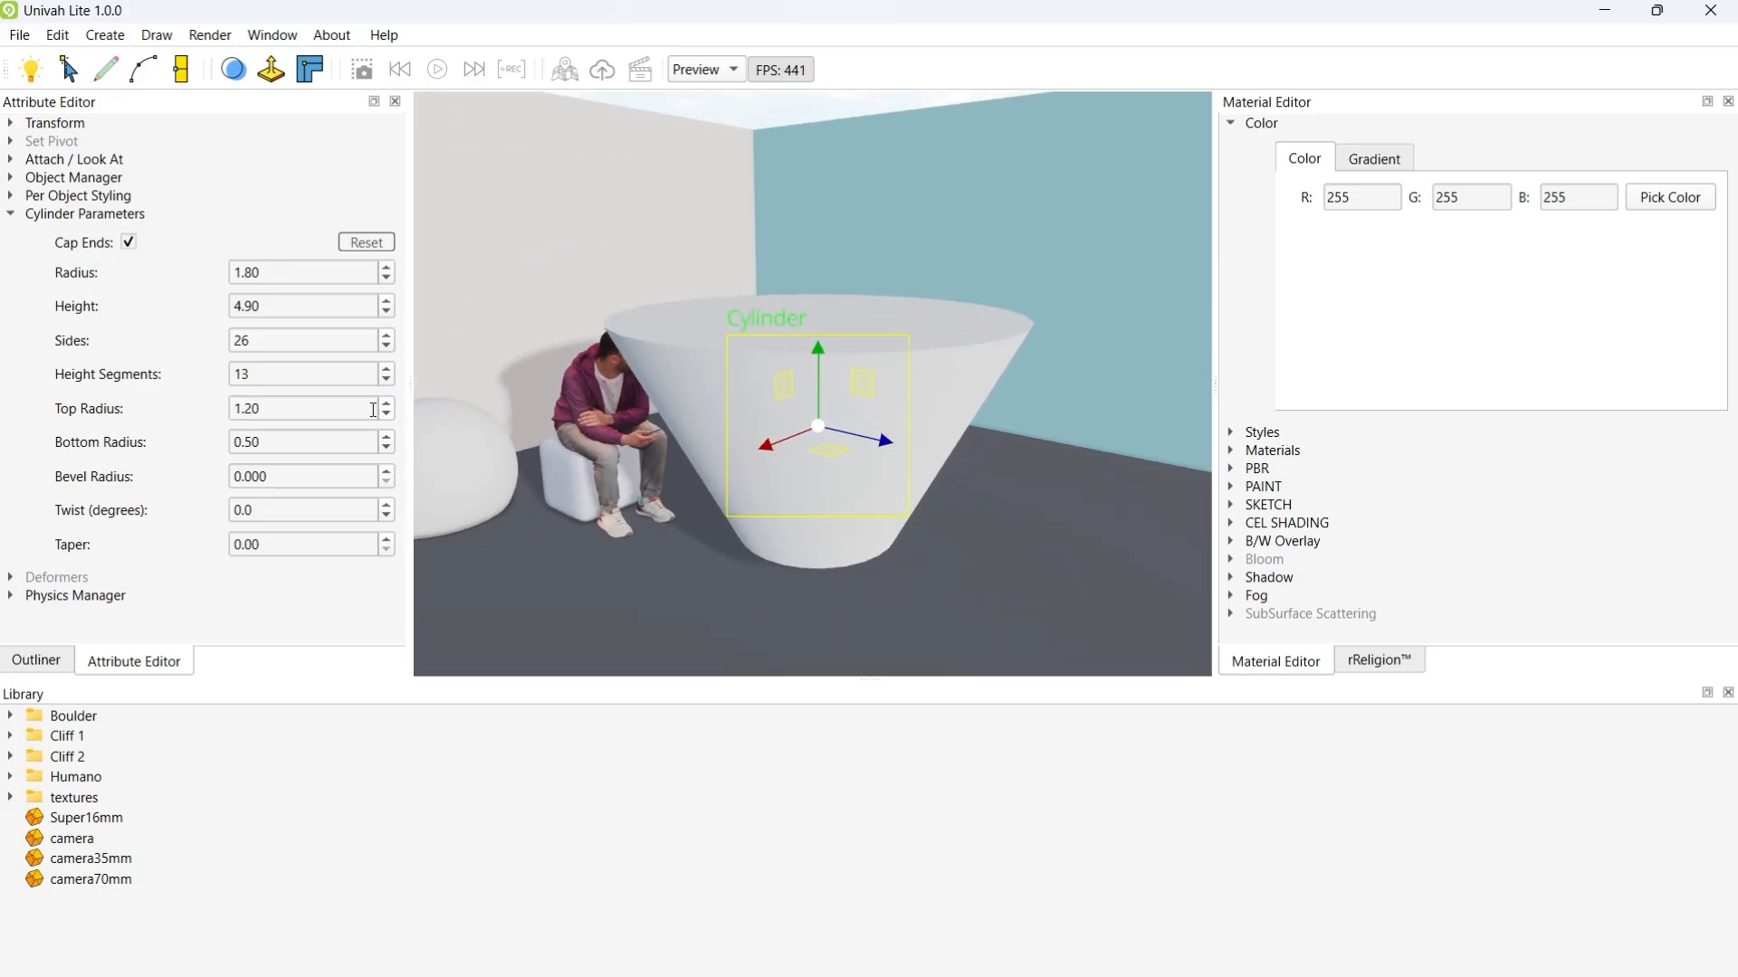
Step: Reduce the top radius to 0.01 to turn the cylinder into a pointed cone
{"action": "scroll", "coordinate": [387, 411], "scroll_direction": "down", "scroll_amount": 10}
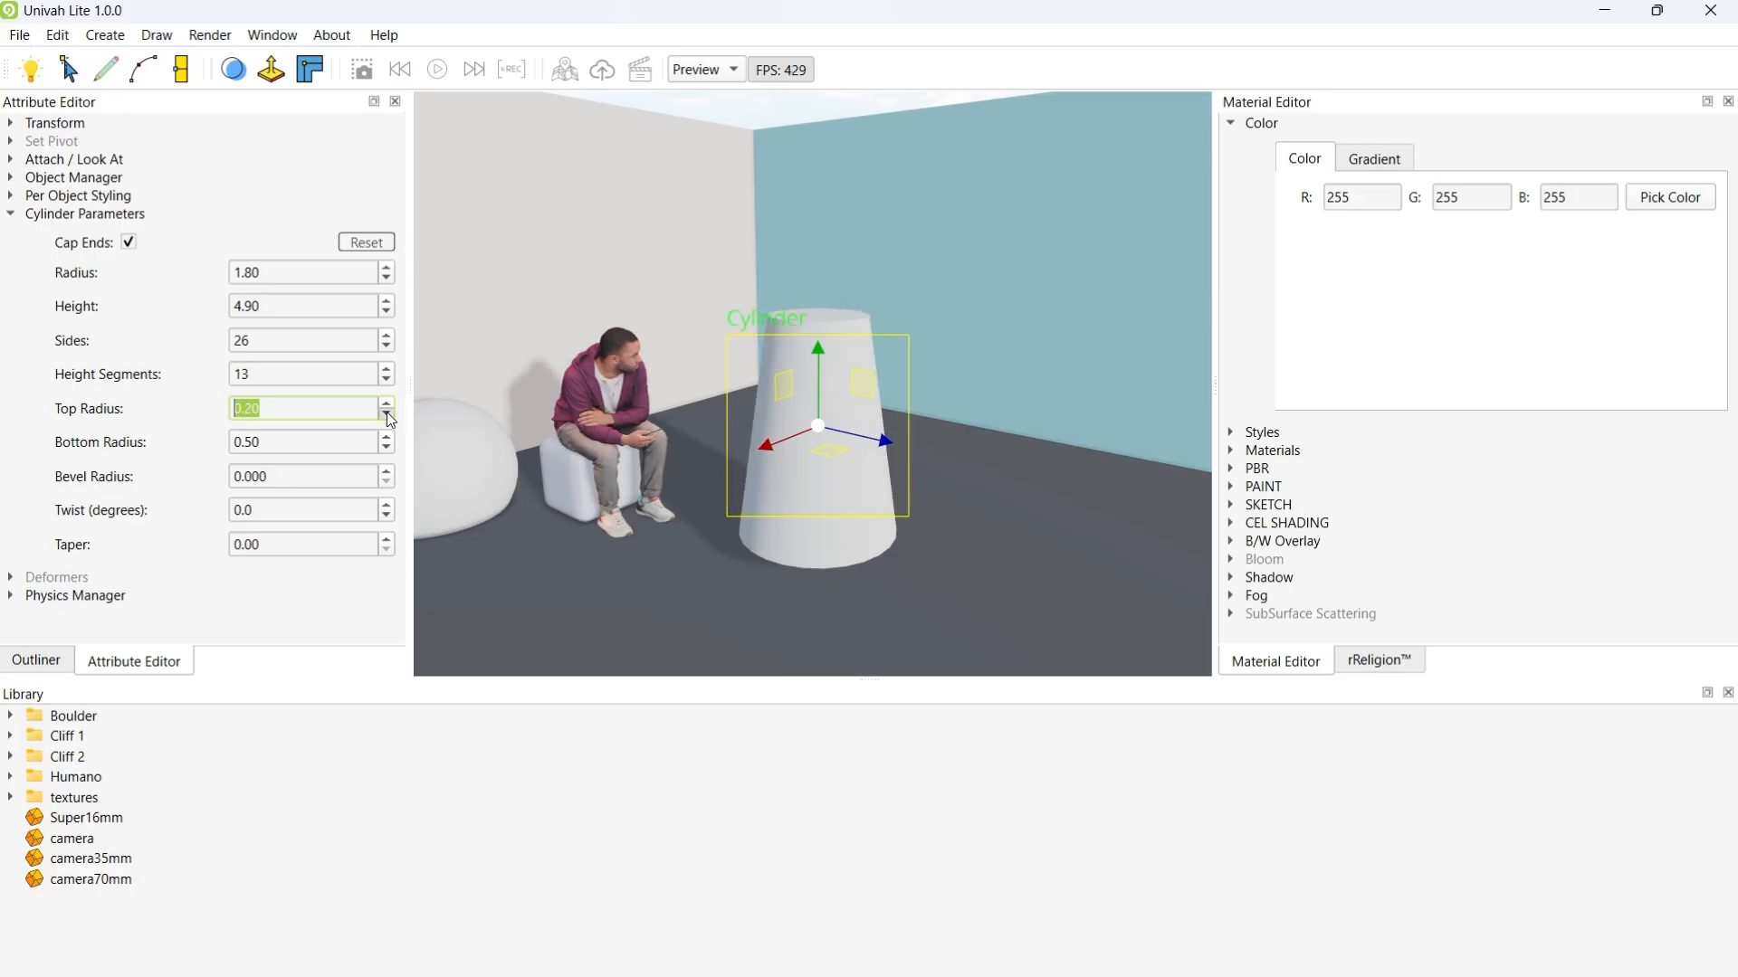
{"action": "scroll", "coordinate": [387, 411], "scroll_direction": "down", "scroll_amount": 1}
{"action": "scroll", "coordinate": [387, 411], "scroll_direction": "down", "scroll_amount": 1}
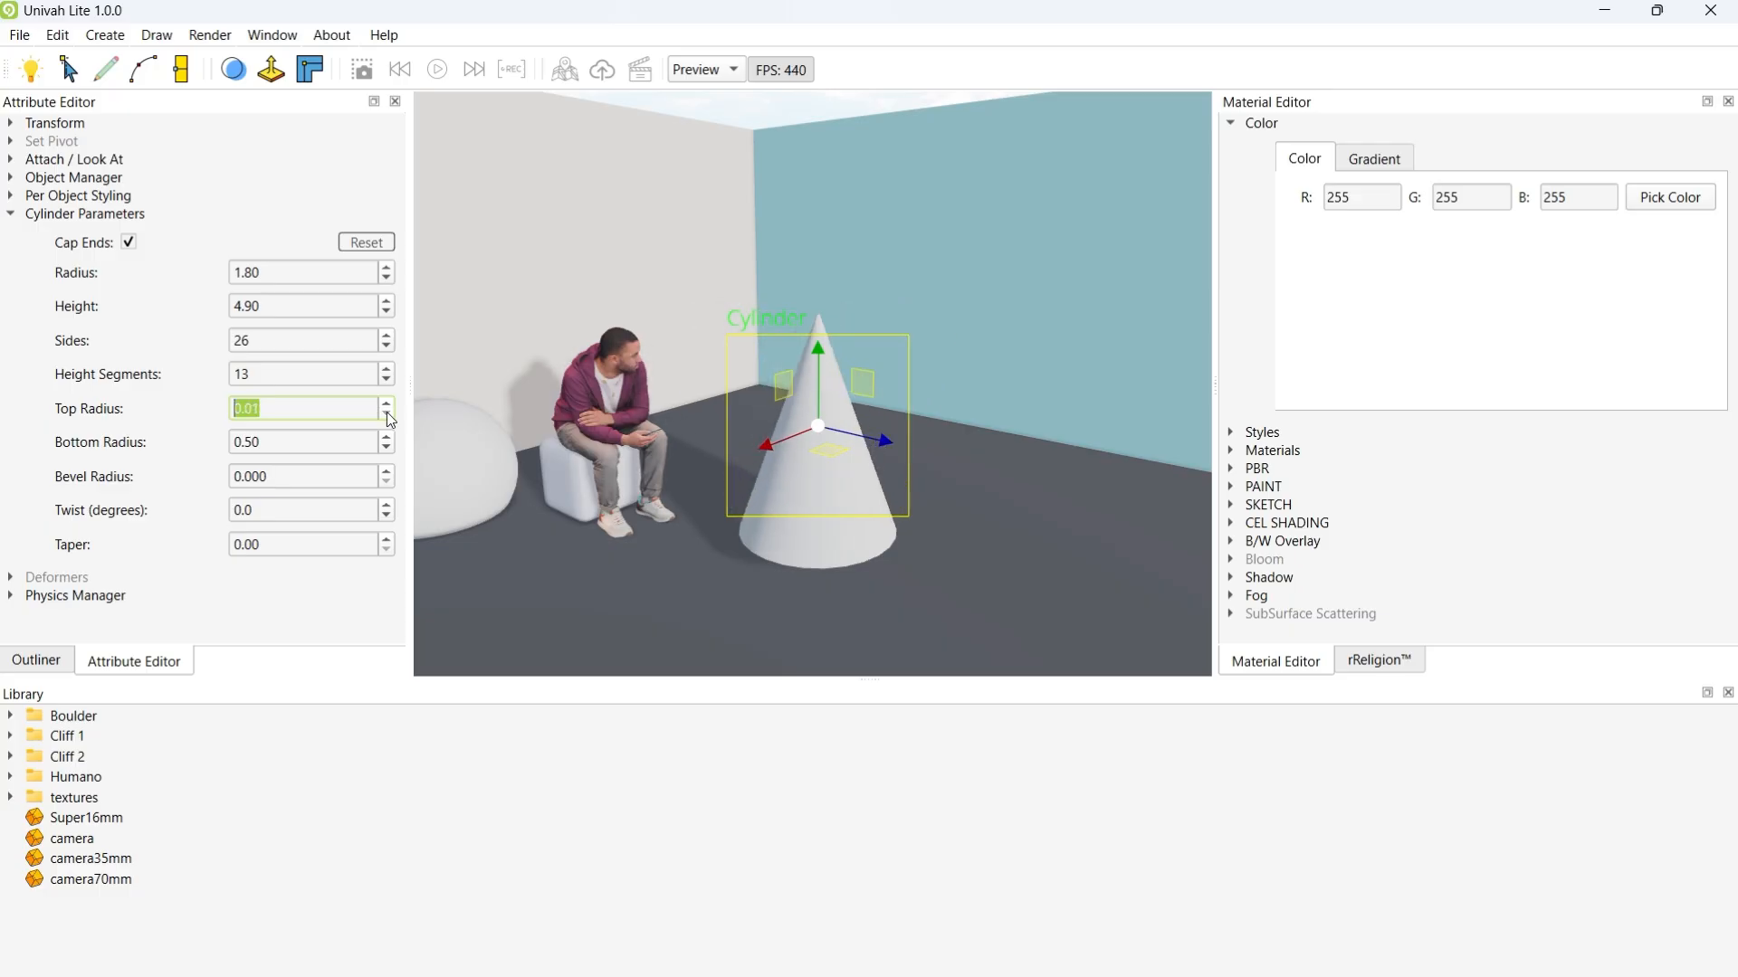
{"action": "middle_click_drag", "start_coordinate": [876, 411], "coordinate": [811, 434]}
{"action": "scroll", "coordinate": [741, 448], "scroll_direction": "up", "scroll_amount": 5}
{"action": "scroll", "coordinate": [812, 442], "scroll_direction": "down", "scroll_amount": 5}
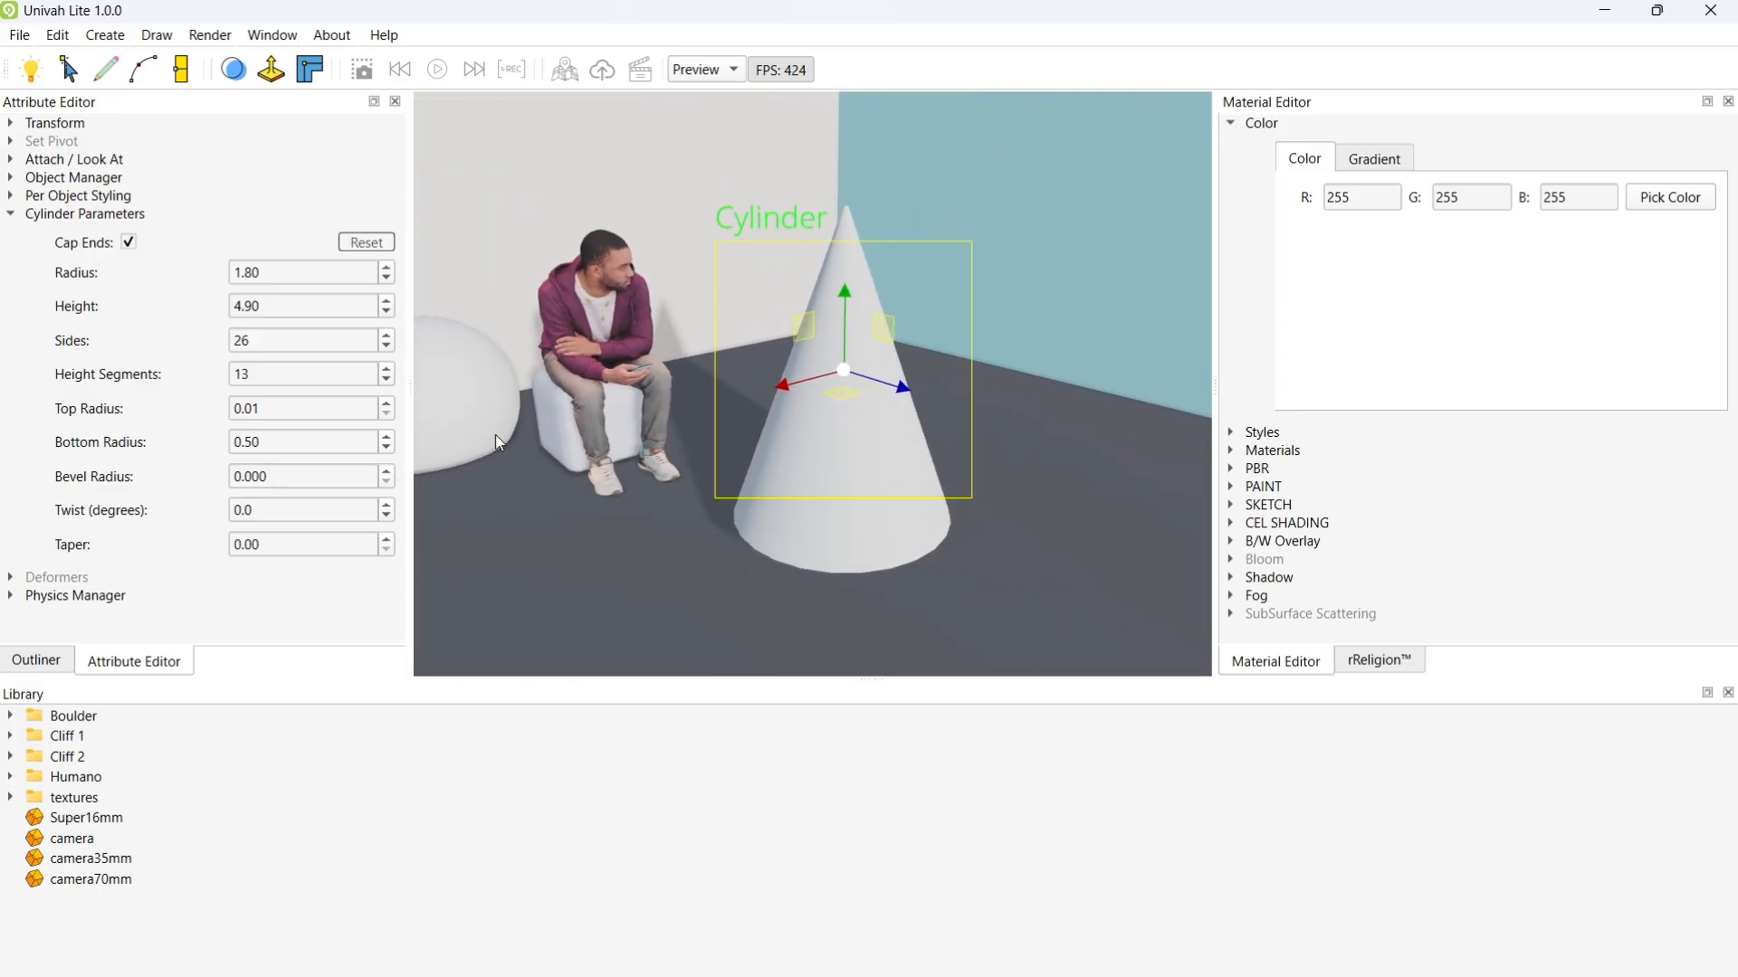
Step: Raise the cone's top radius to 1.01 to make it a flared shape
{"action": "scroll", "coordinate": [389, 404], "scroll_direction": "up", "scroll_amount": 6}
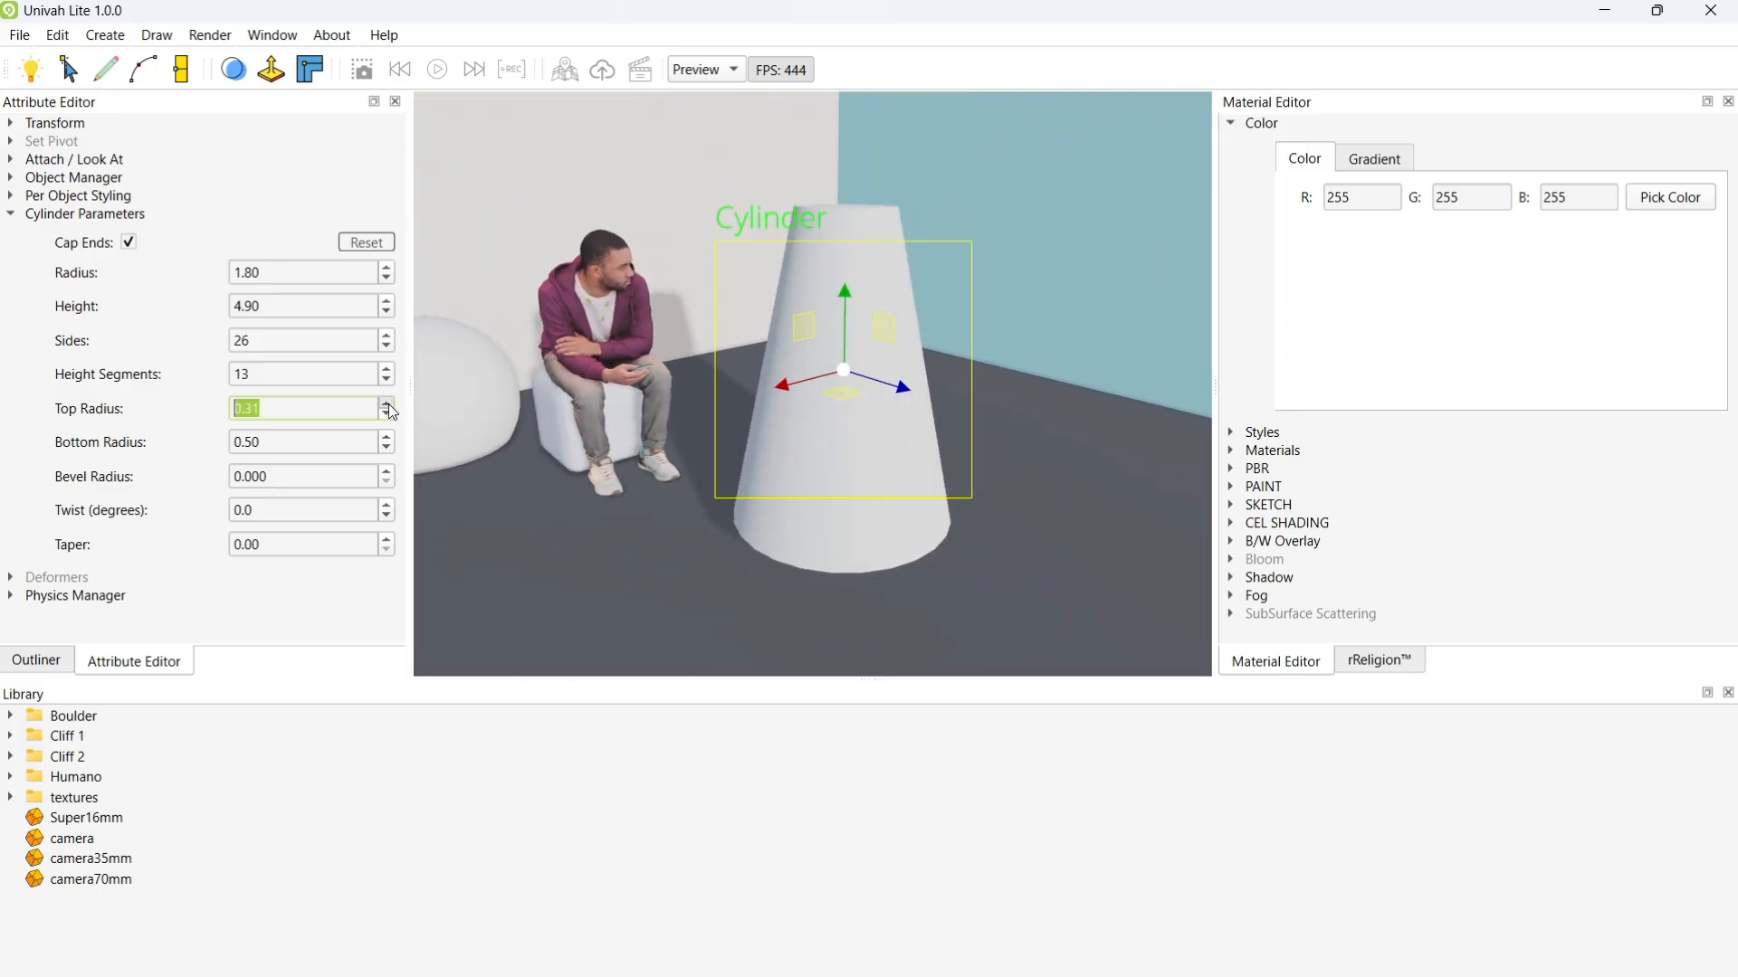
{"action": "scroll", "coordinate": [389, 404], "scroll_direction": "up", "scroll_amount": 4}
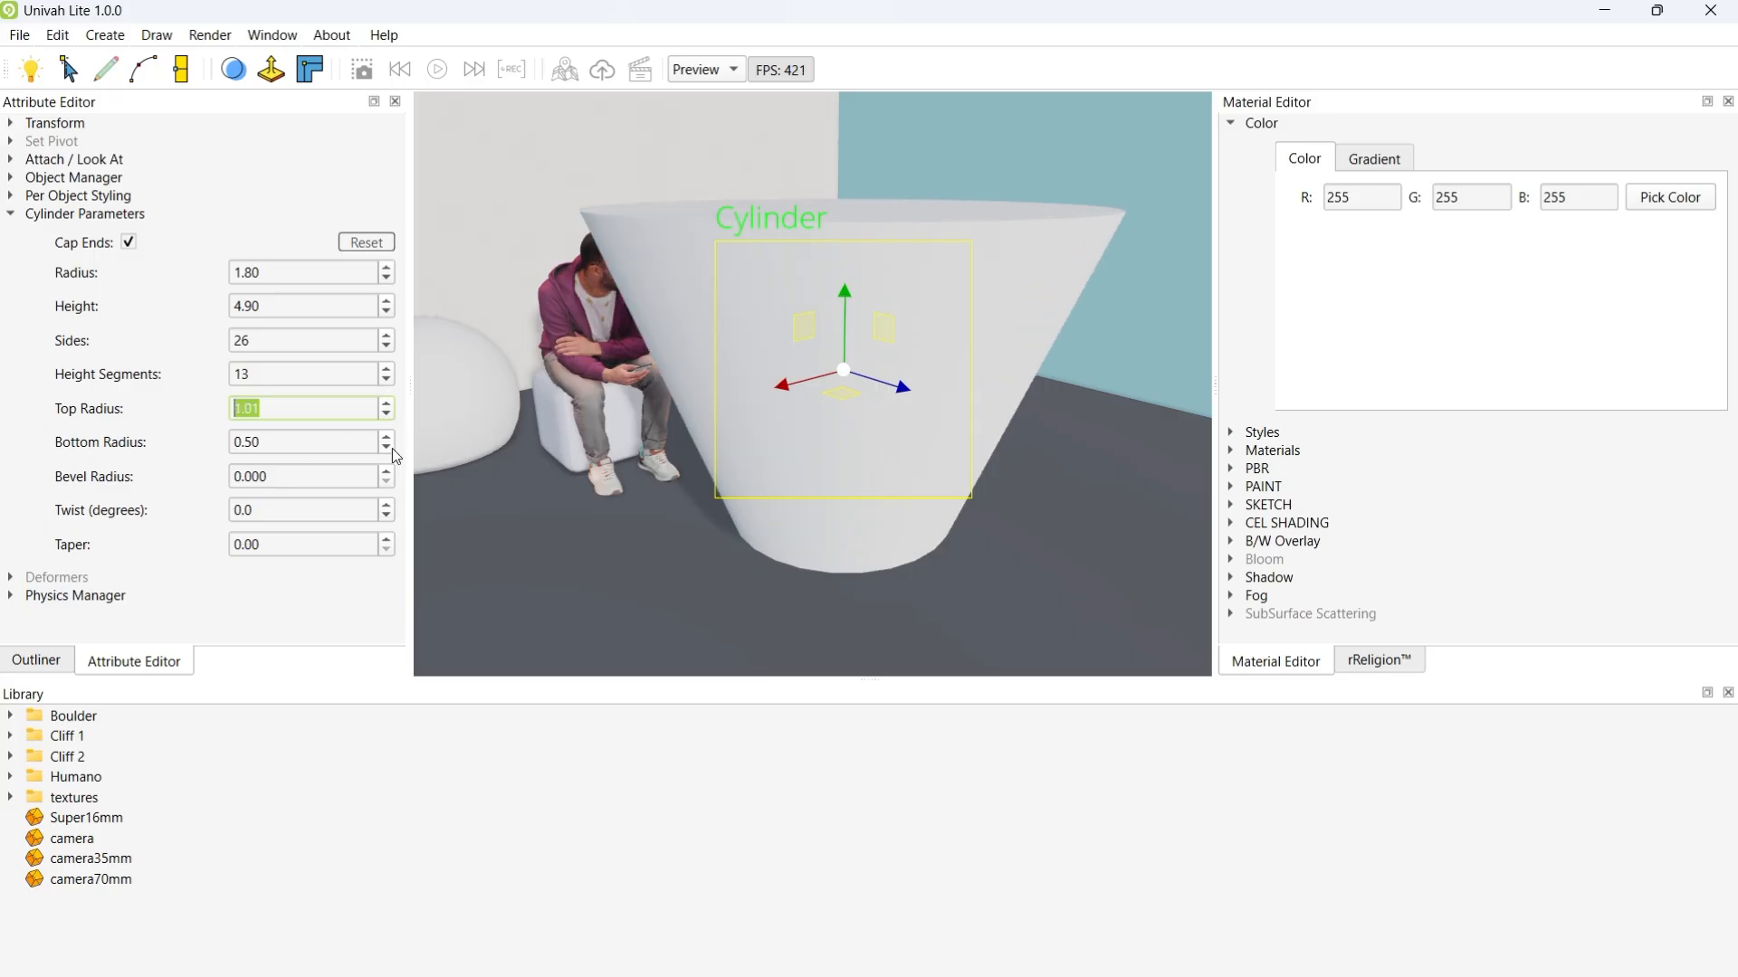
Step: Try a bottom radius of 0.01 for a pointed base and 1.71 for a wide base on the cylinder
{"action": "scroll", "coordinate": [389, 447], "scroll_direction": "down", "scroll_amount": 5}
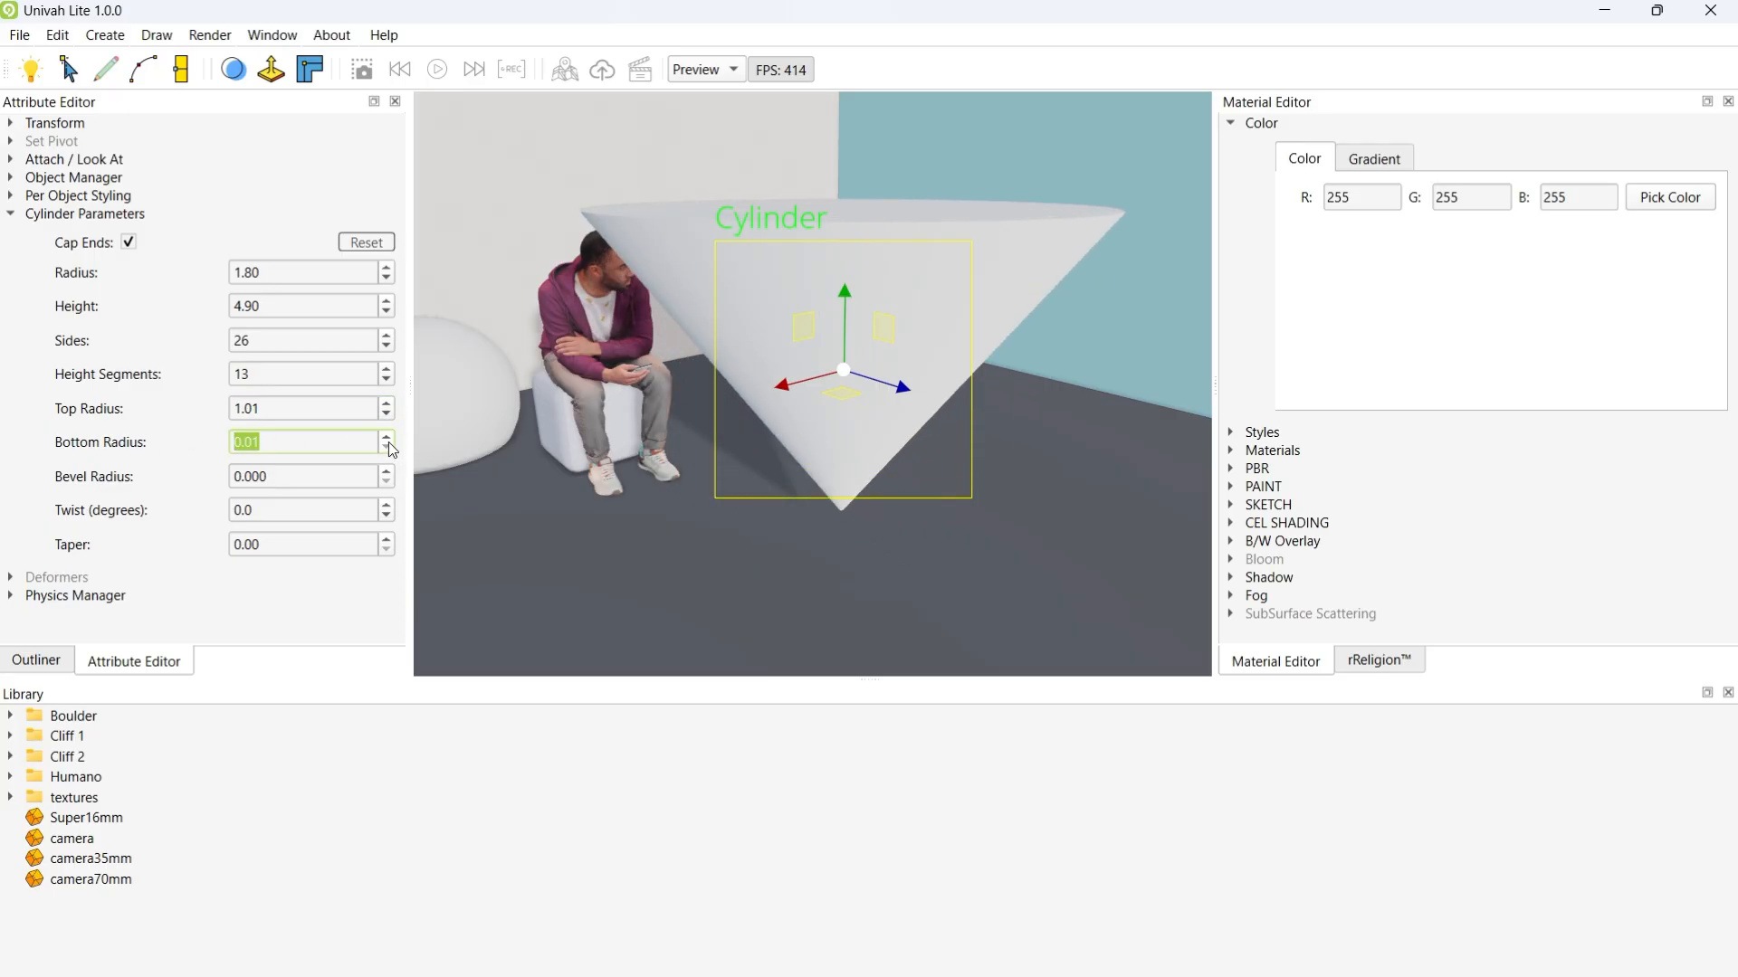
{"action": "scroll", "coordinate": [388, 443], "scroll_direction": "up", "scroll_amount": 7}
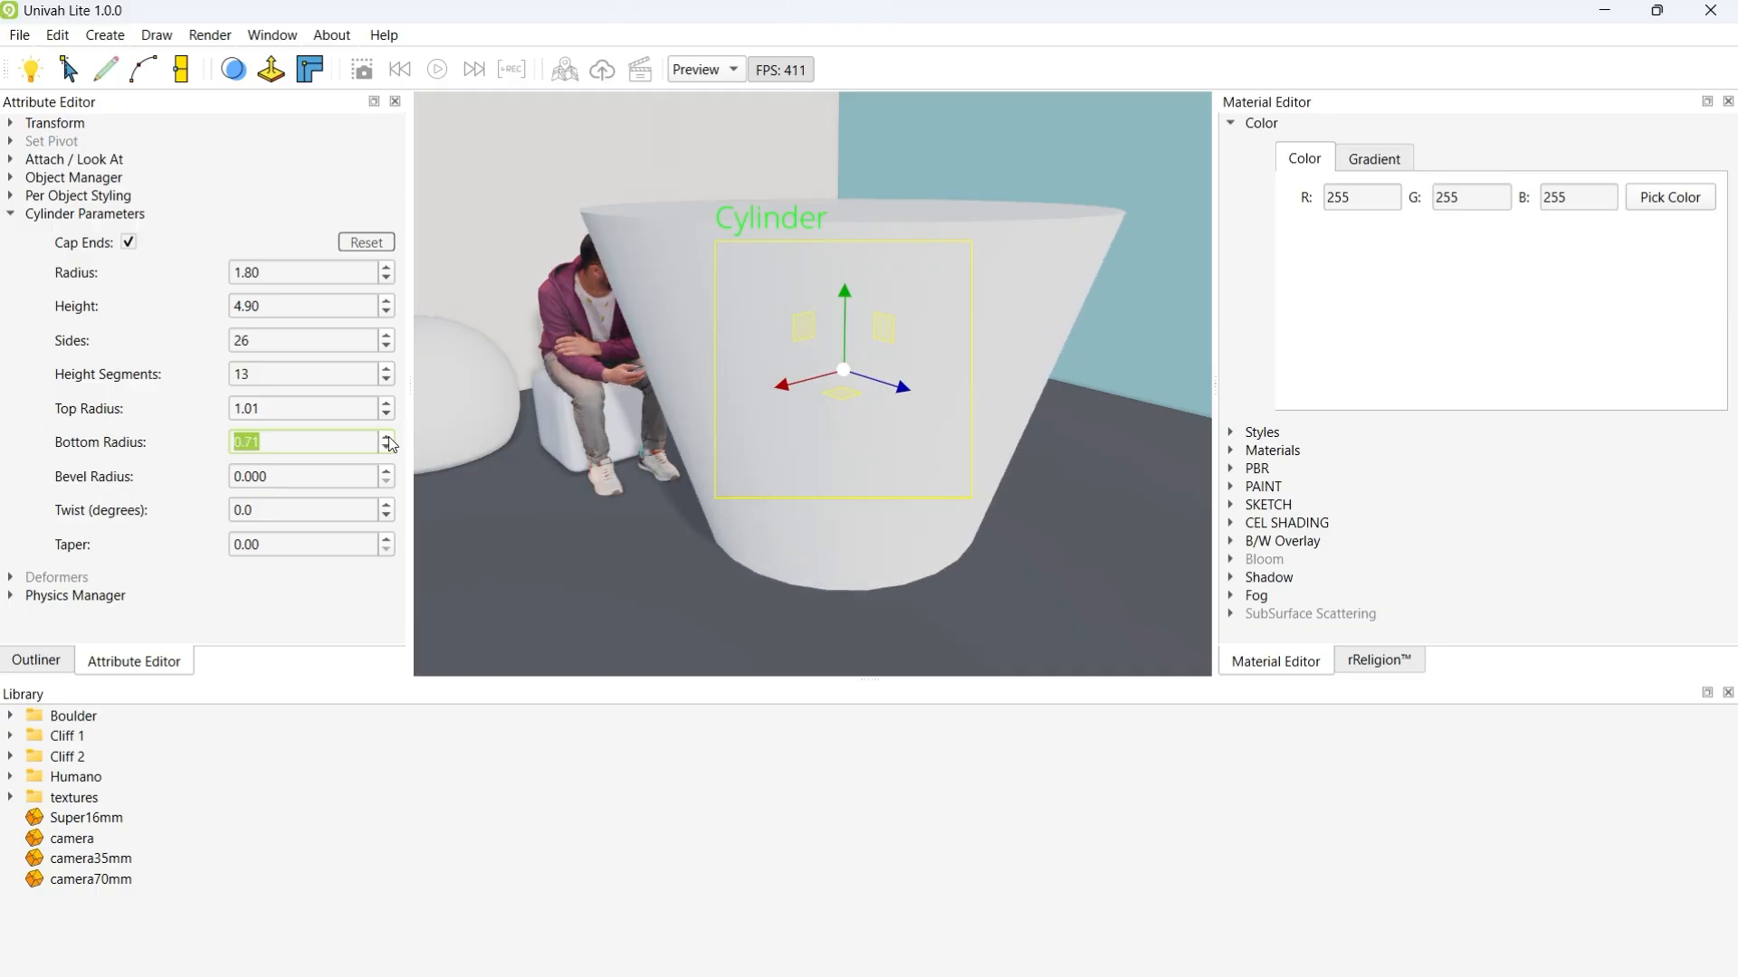
{"action": "scroll", "coordinate": [388, 442], "scroll_direction": "up", "scroll_amount": 10}
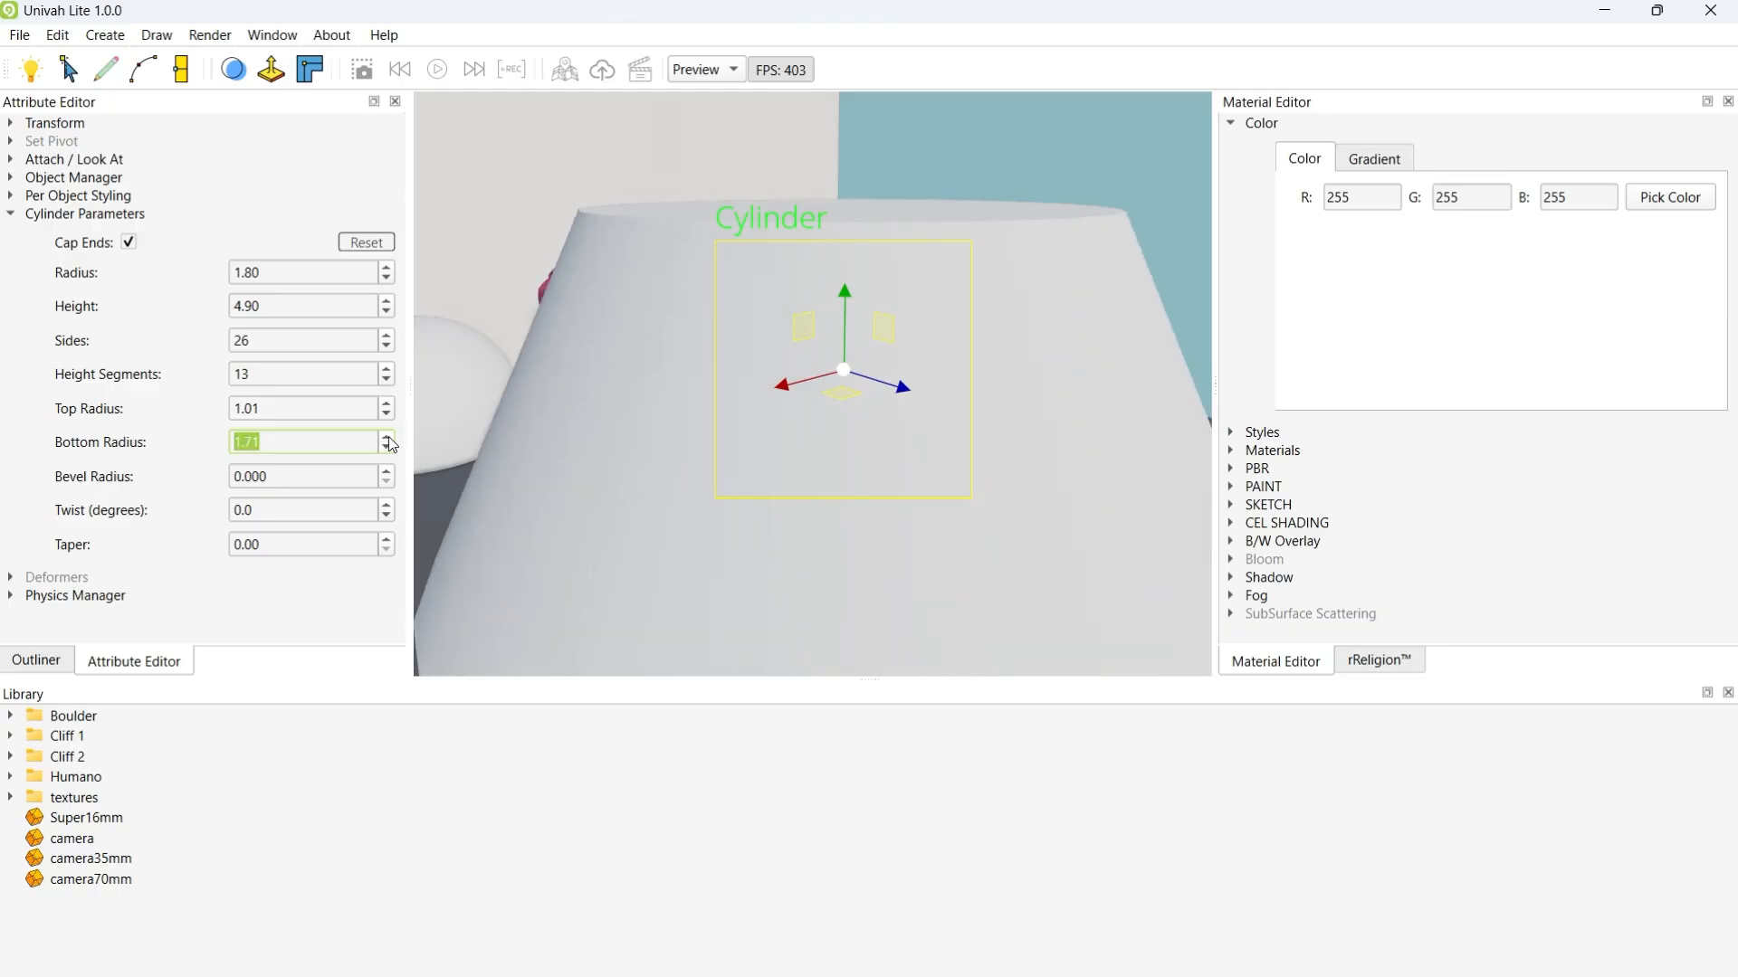
Step: Reduce the cylinder's bottom radius to 0.61 so the base is narrower than the top
{"action": "scroll", "coordinate": [666, 436], "scroll_direction": "down", "scroll_amount": 5}
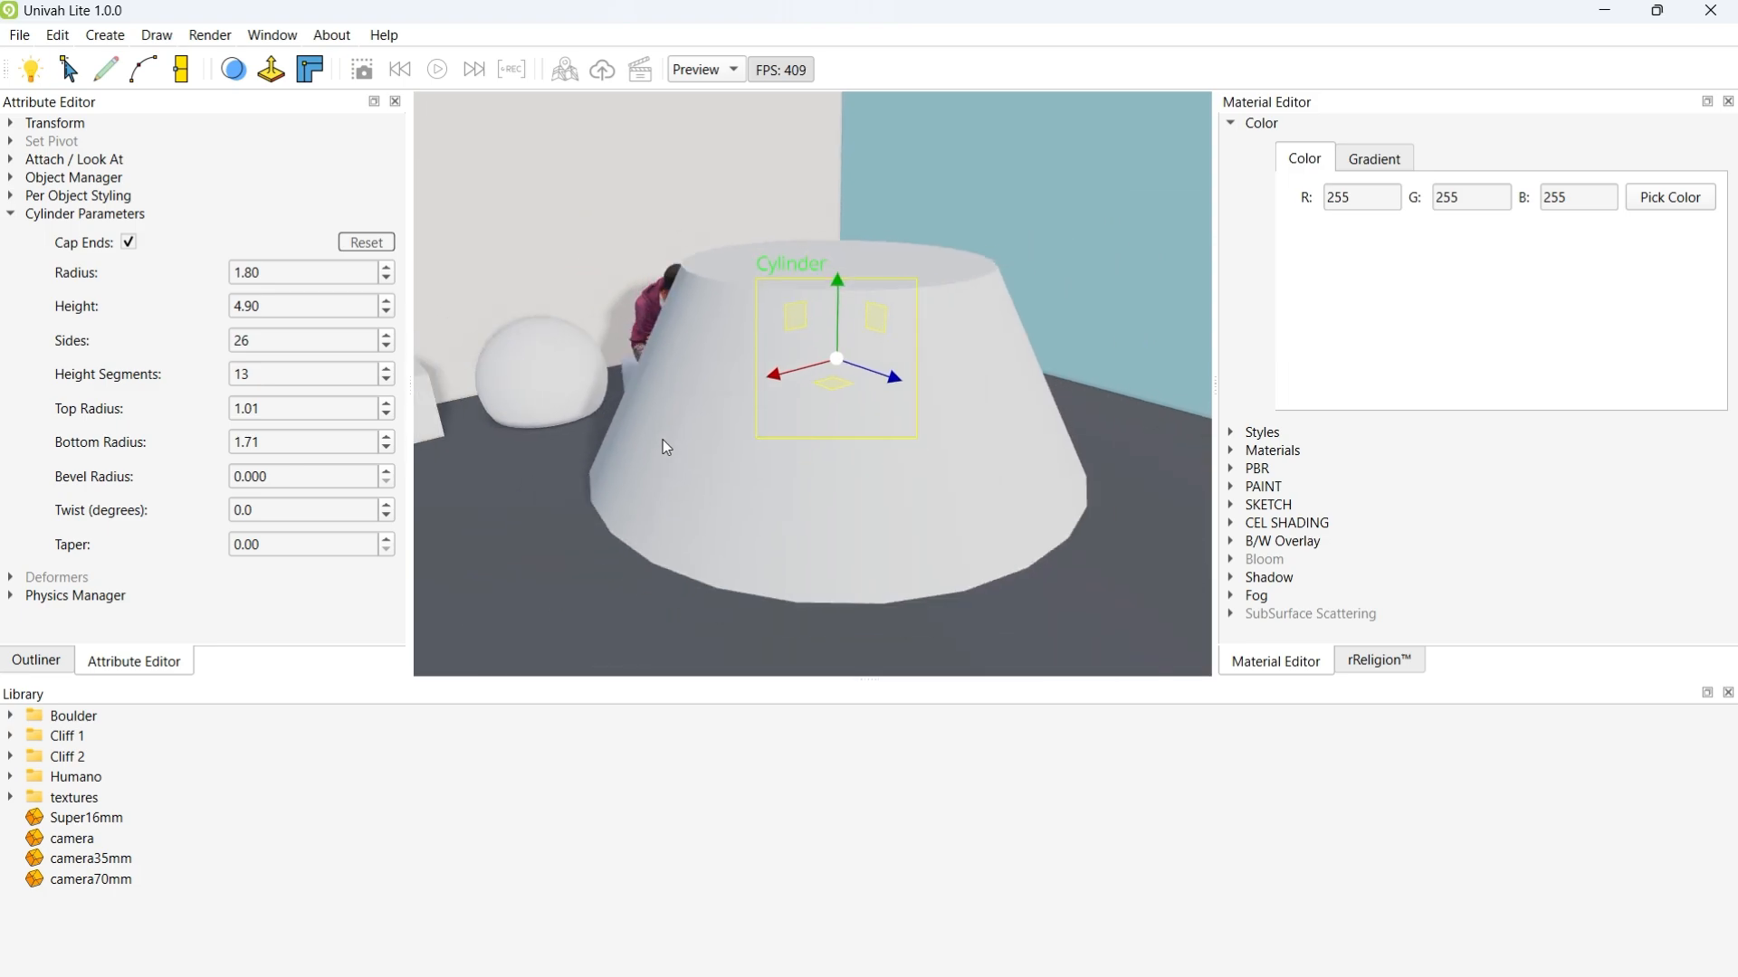
{"action": "scroll", "coordinate": [389, 451], "scroll_direction": "down", "scroll_amount": 9}
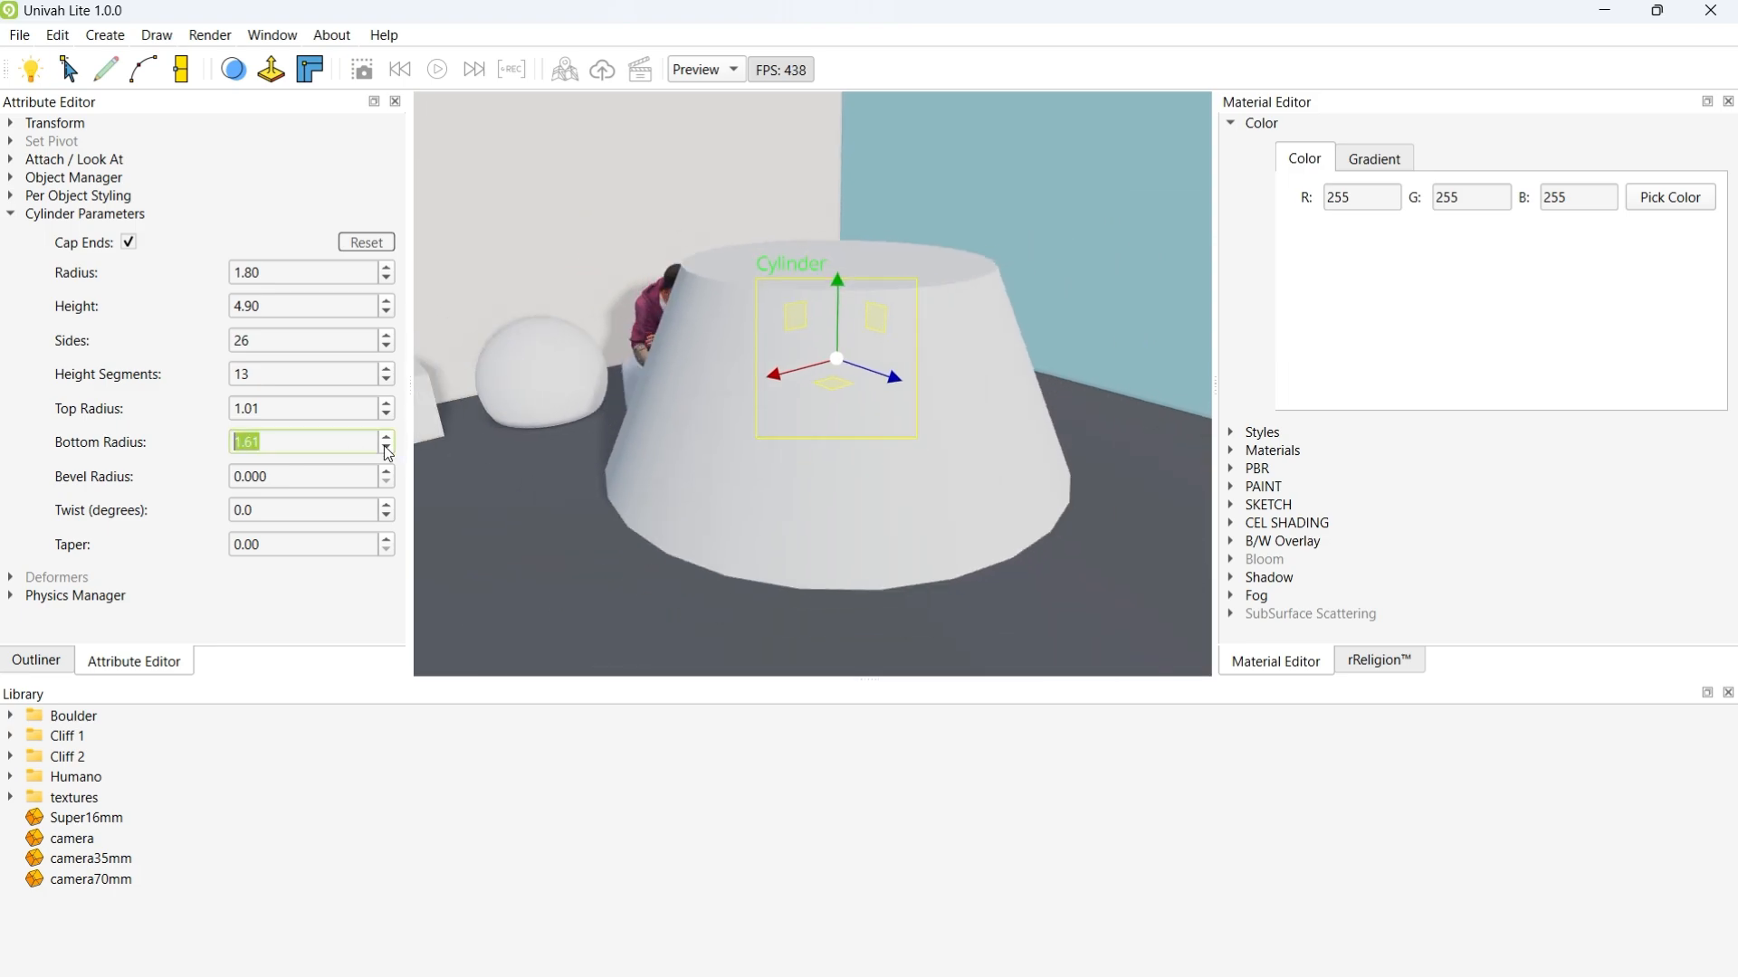
{"action": "scroll", "coordinate": [388, 454], "scroll_direction": "down", "scroll_amount": 2}
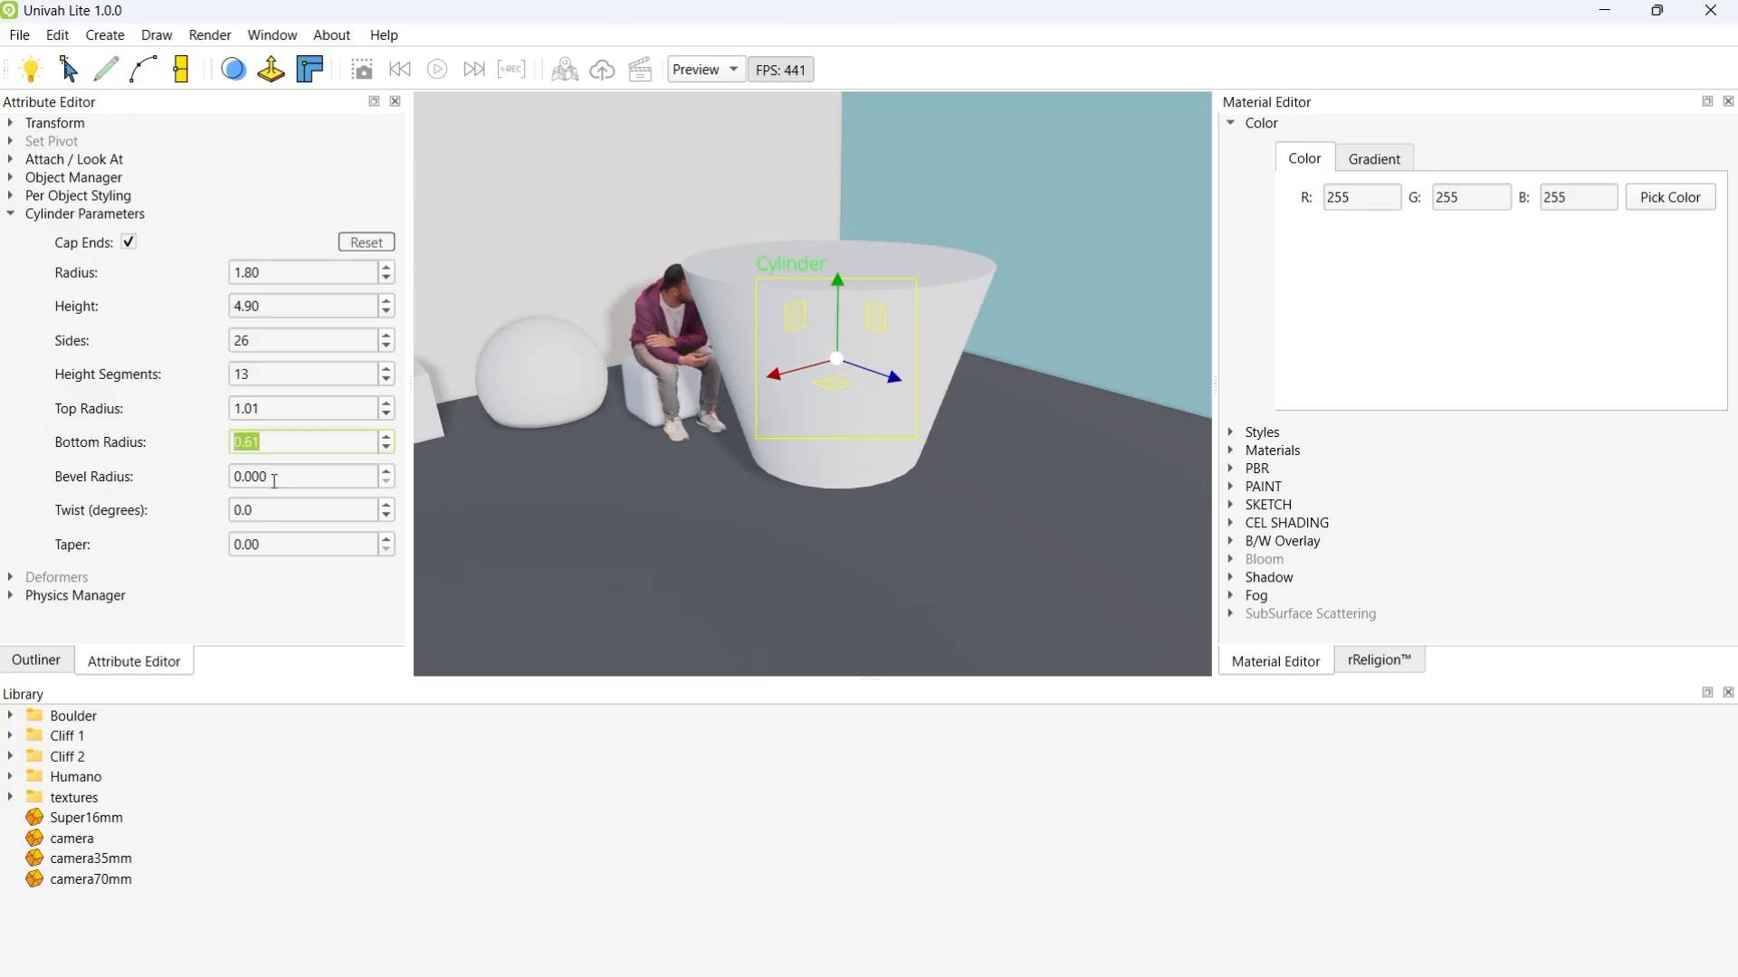
Step: Raise the cylinder's bevel radius to 0.110 to round its top and bottom edges
{"action": "scroll", "coordinate": [388, 470], "scroll_direction": "up", "scroll_amount": 9}
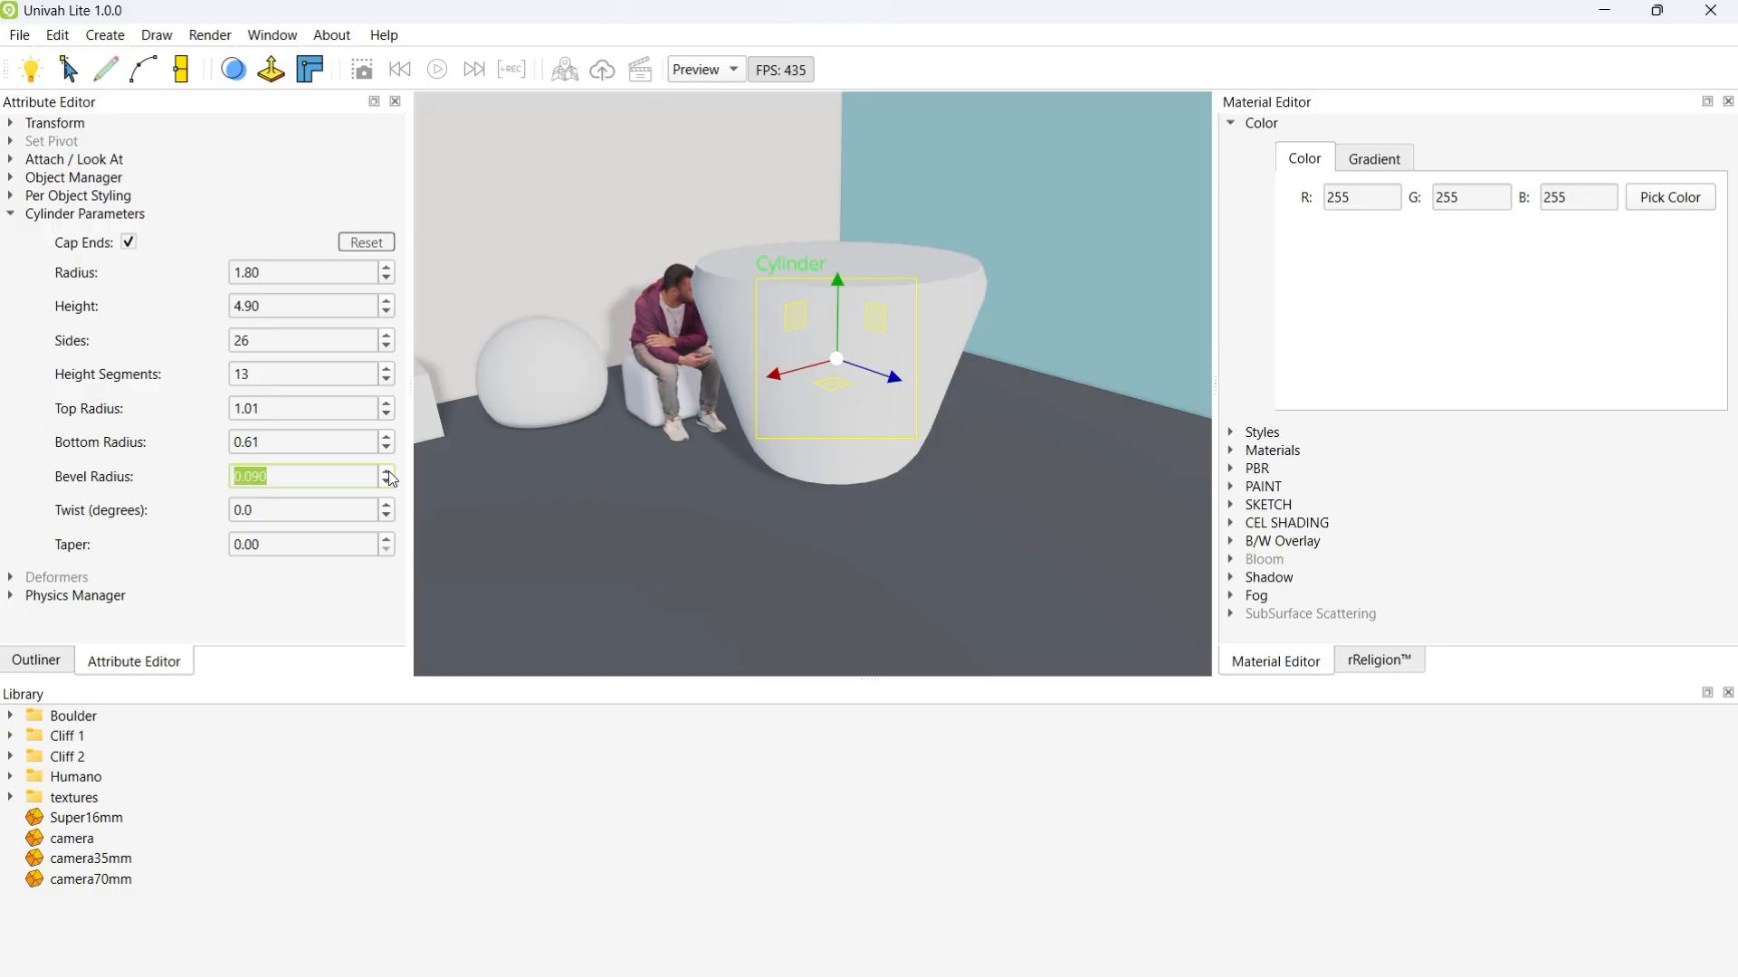
{"action": "scroll", "coordinate": [388, 470], "scroll_direction": "up", "scroll_amount": 2}
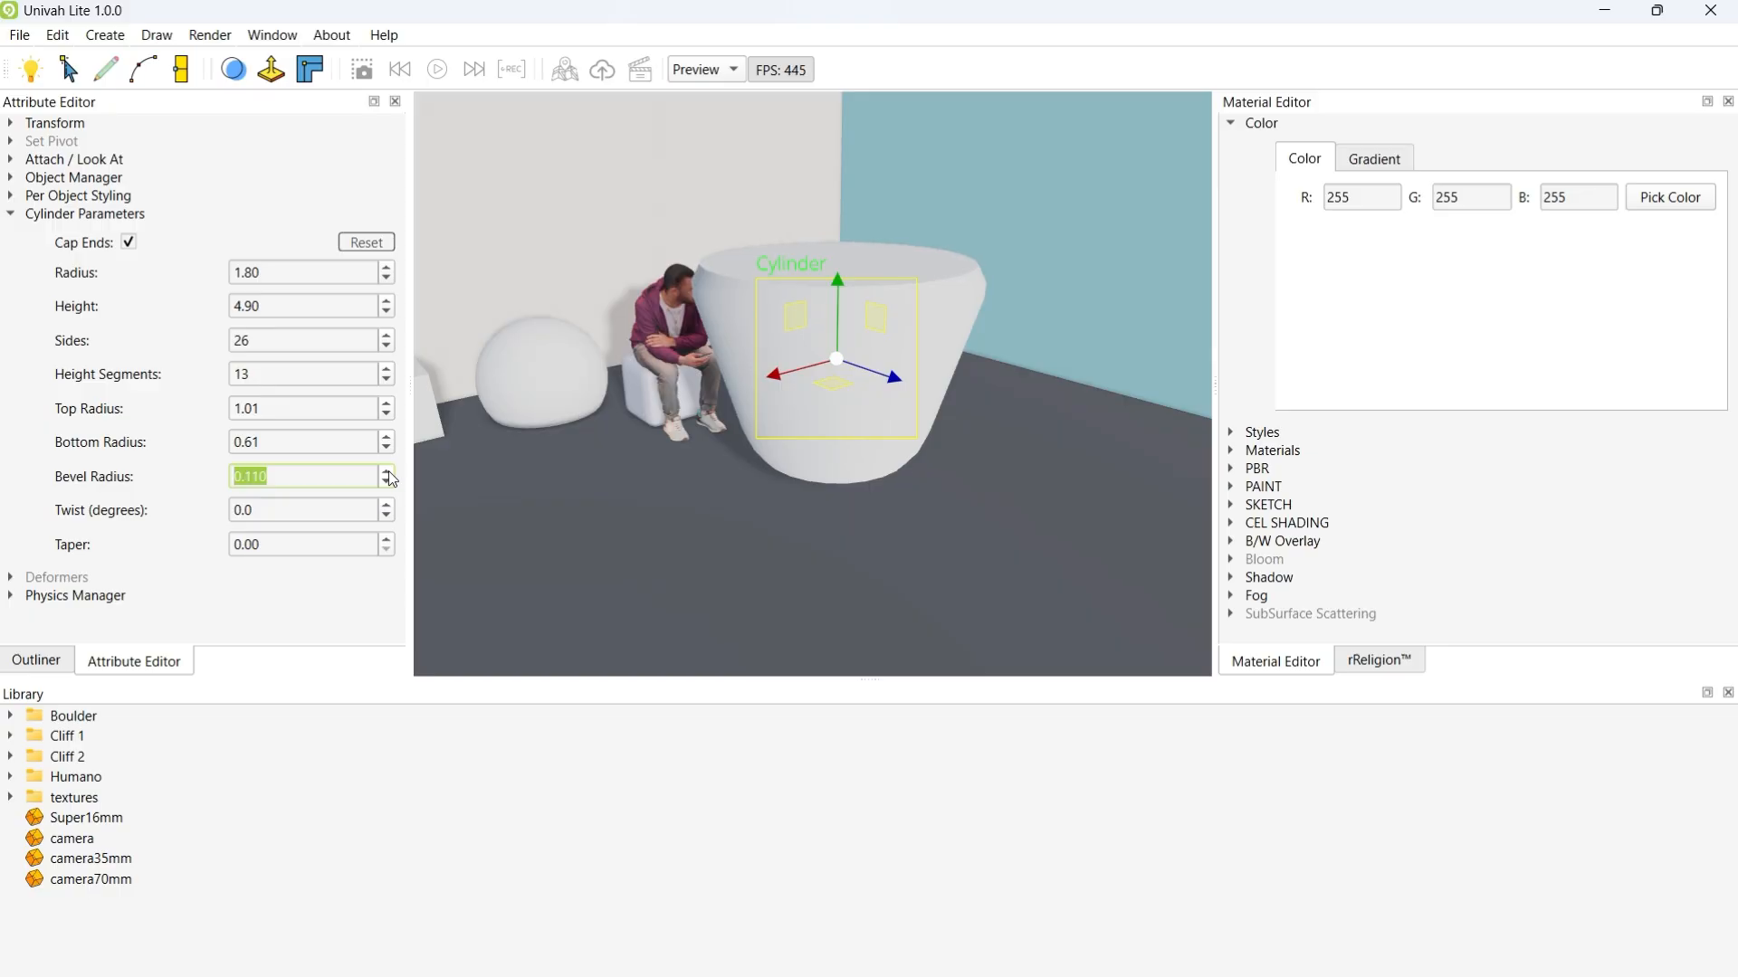
Step: Turn off contact shadows in the shadow settings and collapse those settings
{"action": "left_click", "coordinate": [1232, 124]}
{"action": "left_click", "coordinate": [1233, 287]}
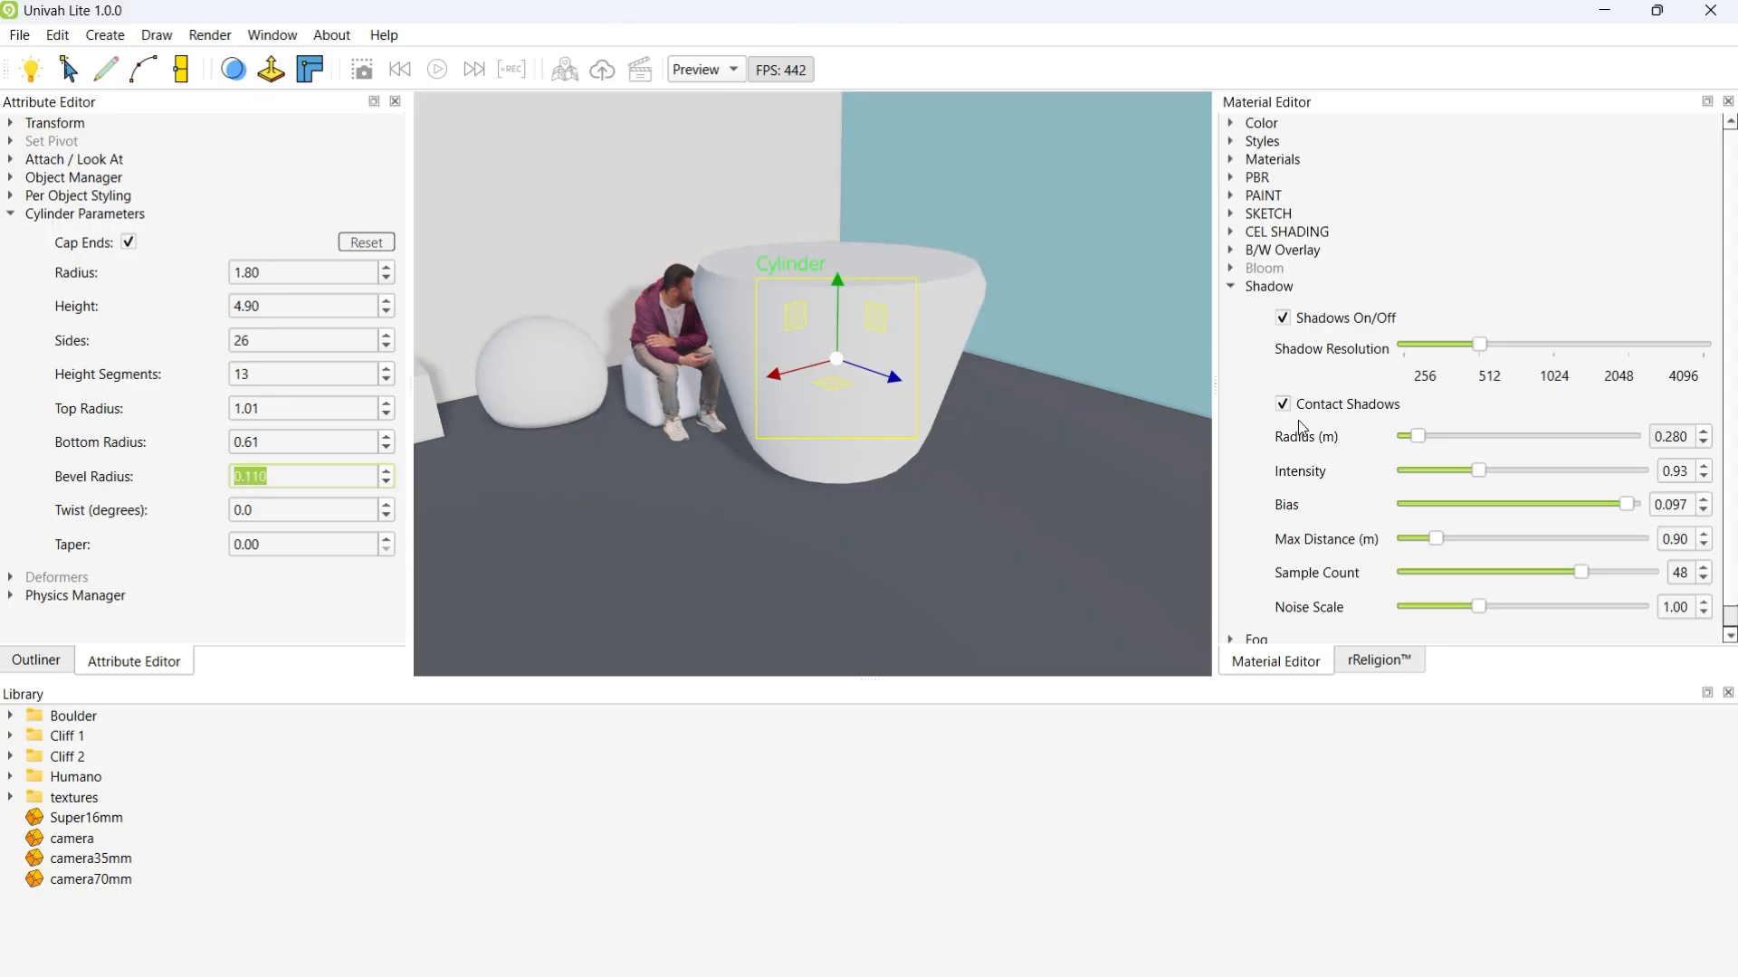
{"action": "left_click", "coordinate": [1284, 406]}
{"action": "left_click", "coordinate": [1231, 288]}
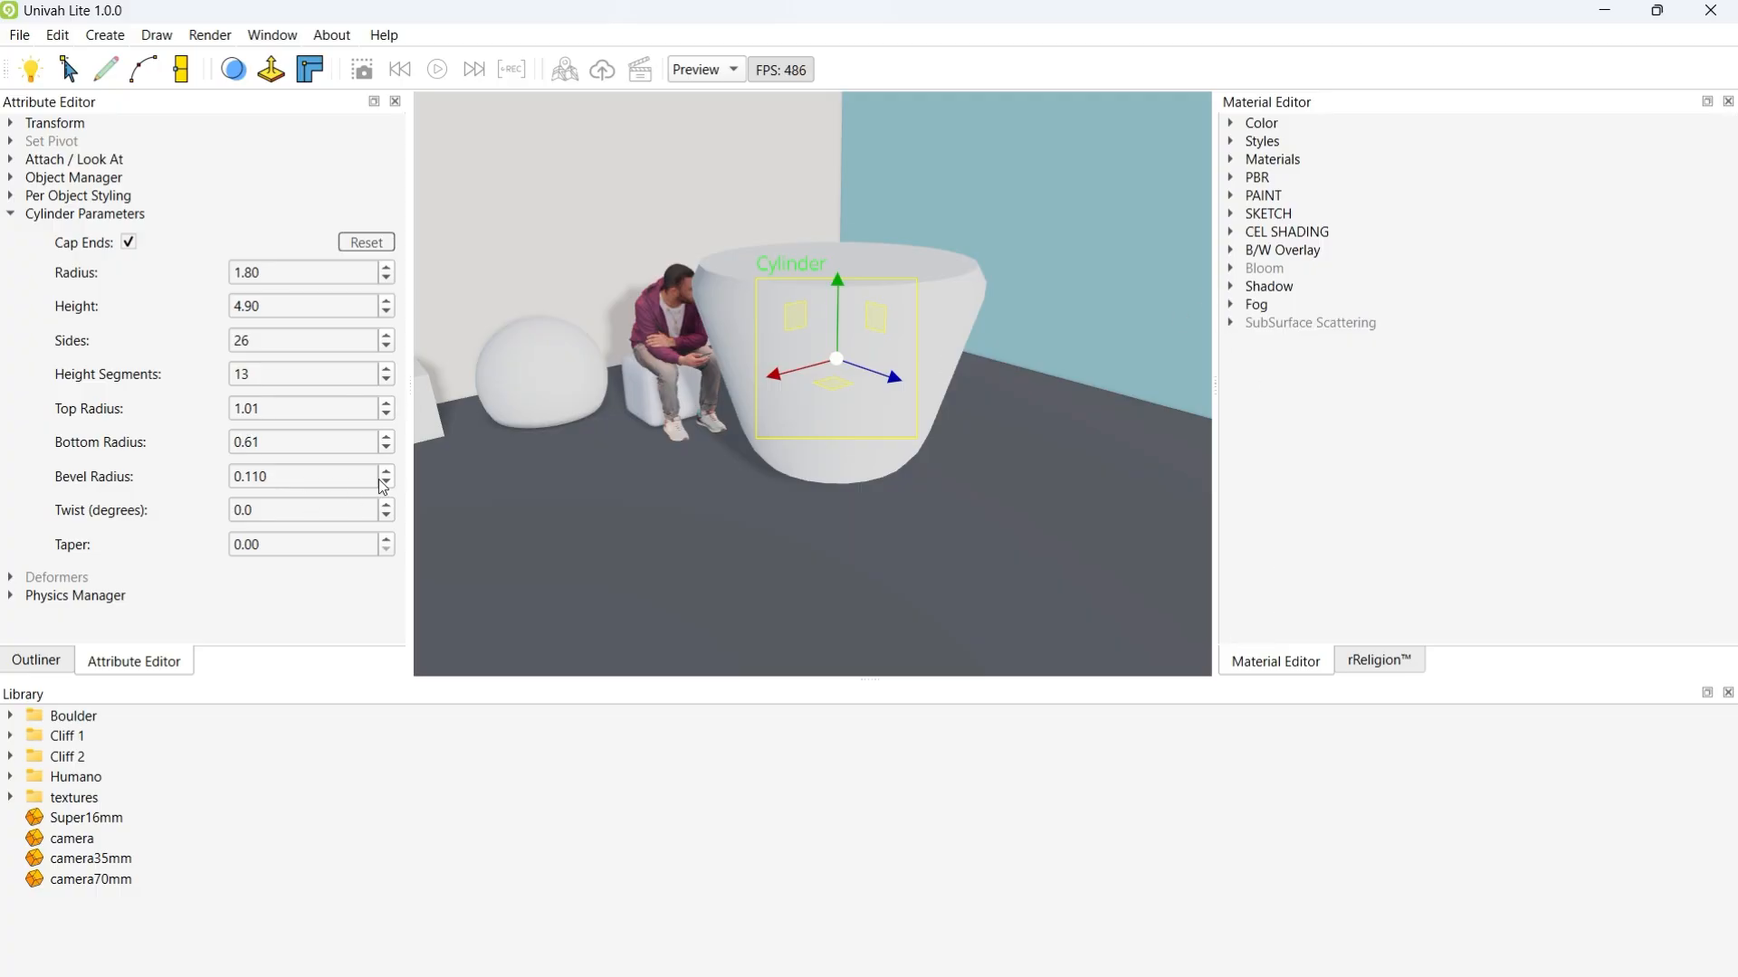
Step: Try a bevel radius of 0.150 on the cylinder and return it to 0.000
{"action": "scroll", "coordinate": [388, 474], "scroll_direction": "up", "scroll_amount": 4}
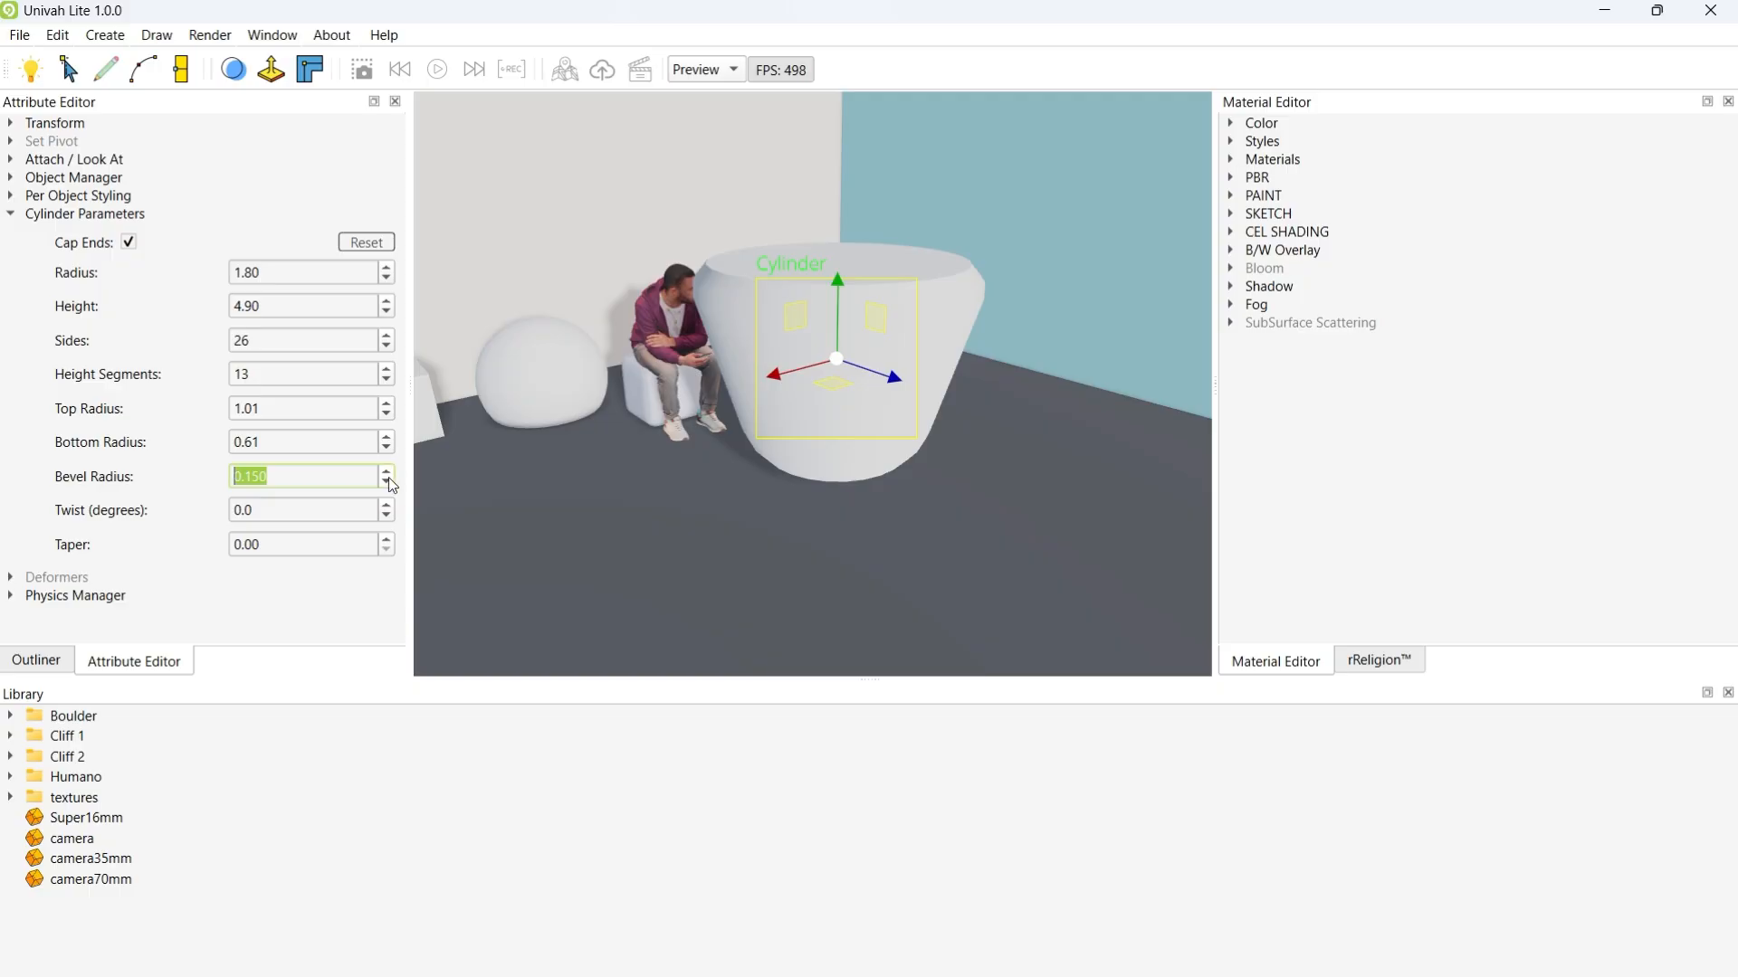
{"action": "scroll", "coordinate": [388, 480], "scroll_direction": "down", "scroll_amount": 6}
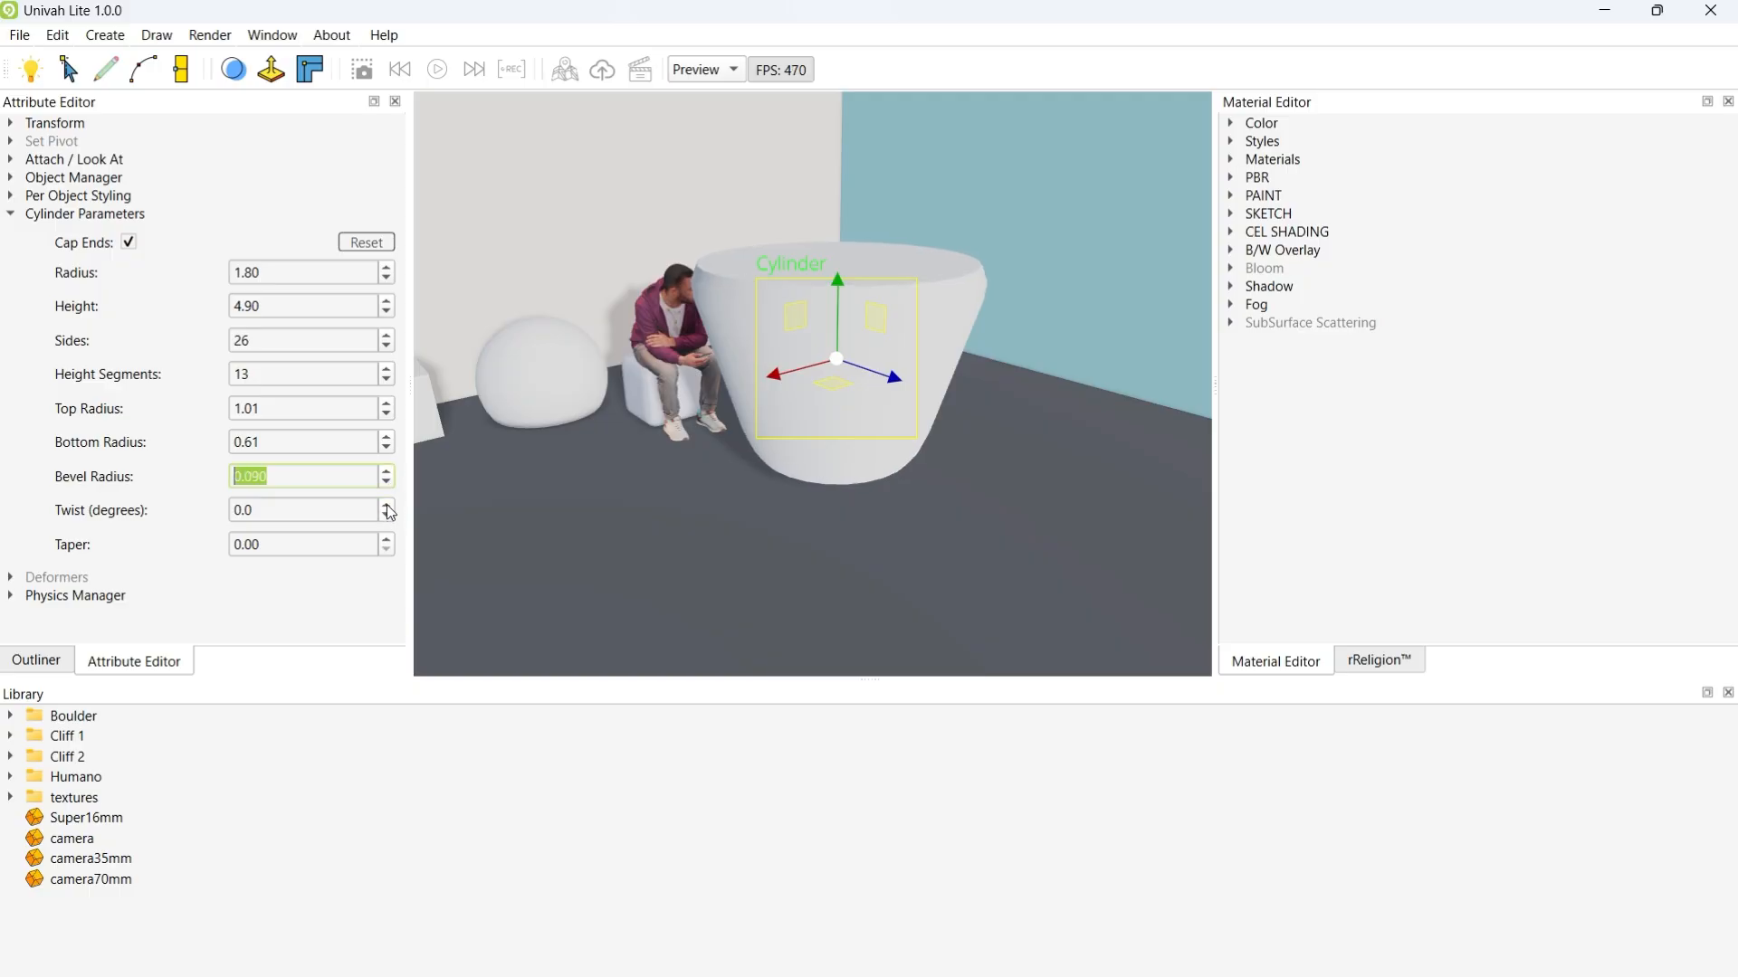
{"action": "scroll", "coordinate": [391, 485], "scroll_direction": "down", "scroll_amount": 8}
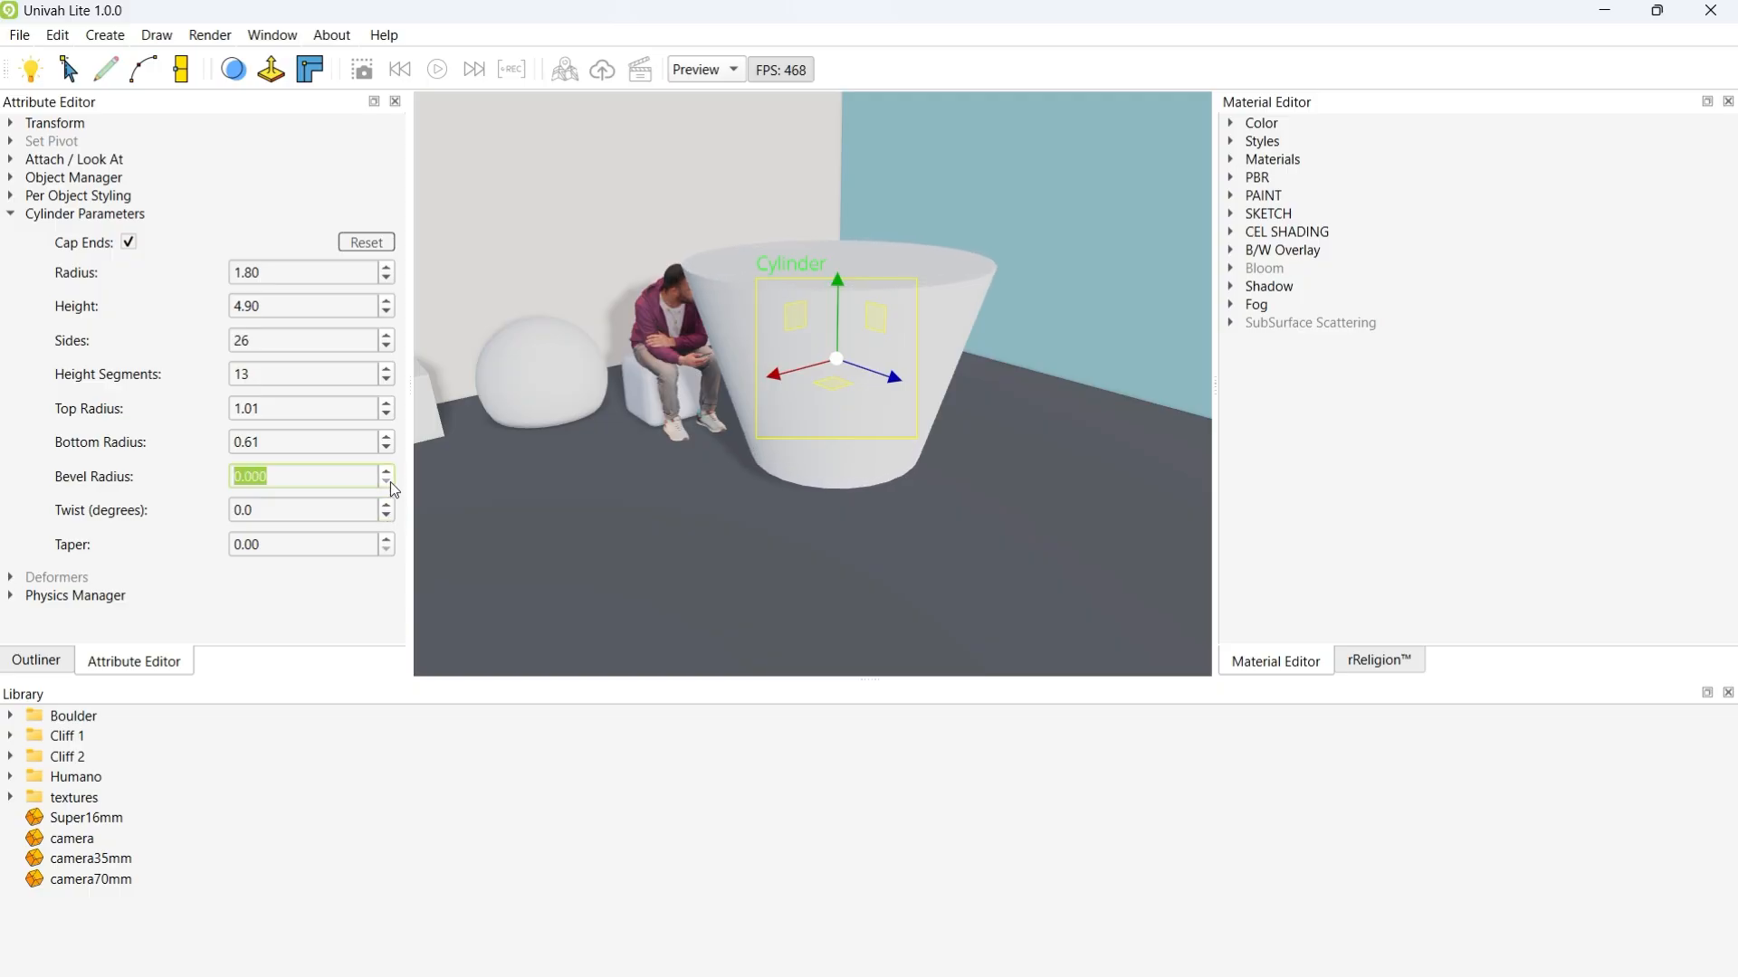
Step: Set the cylinder's twist to 20 degrees and view the twisted surface up close
{"action": "scroll", "coordinate": [392, 512], "scroll_direction": "up", "scroll_amount": 20}
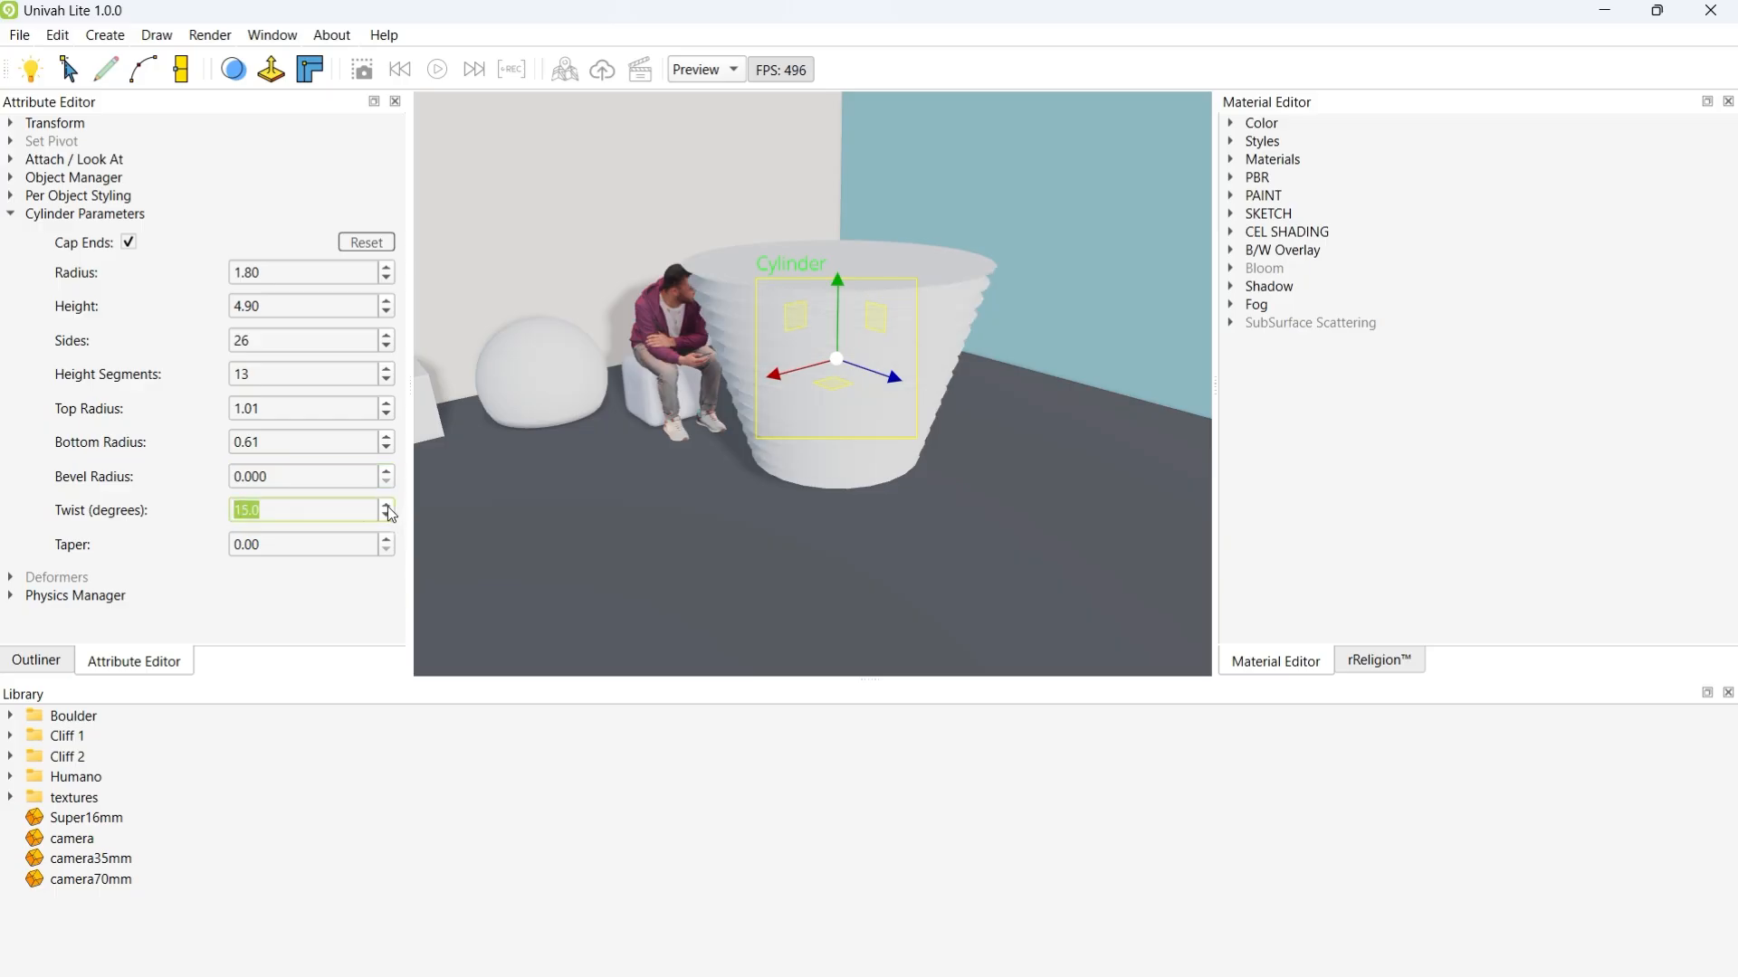
{"action": "middle_click_drag", "start_coordinate": [748, 499], "coordinate": [772, 450]}
{"action": "scroll", "coordinate": [722, 489], "scroll_direction": "up", "scroll_amount": 3}
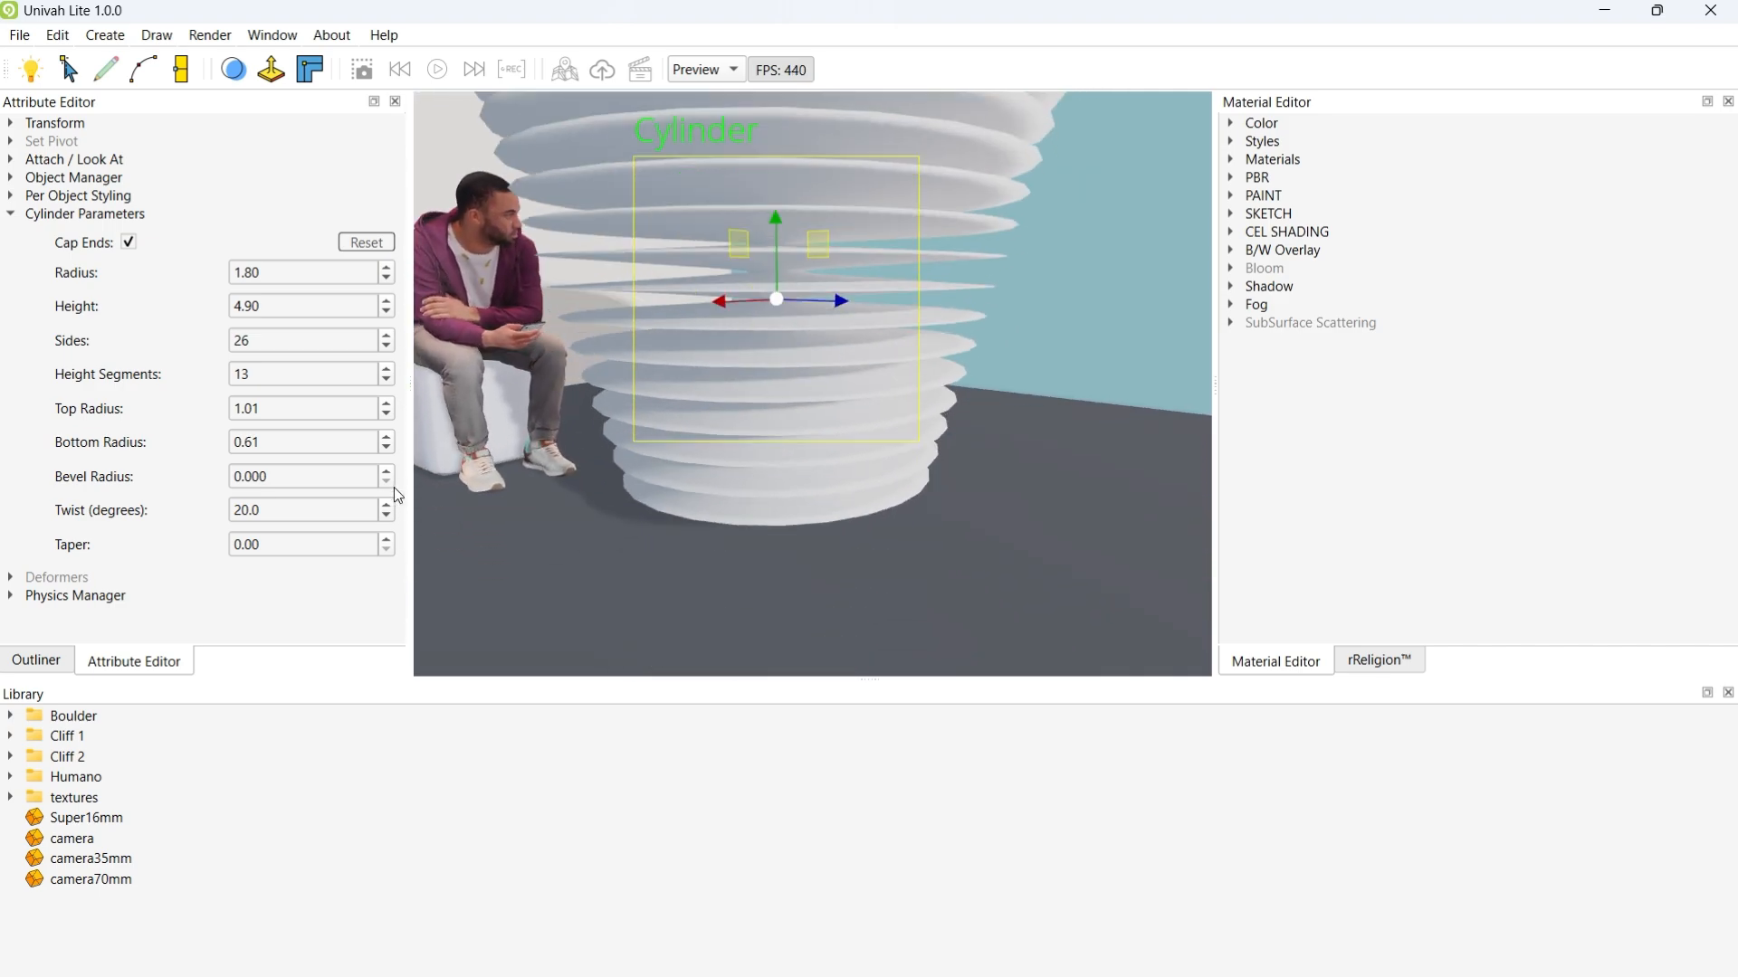
Step: Lower the cylinder's twist to 5 degrees and inspect the surface from a slightly different angle
{"action": "left_click", "coordinate": [387, 516]}
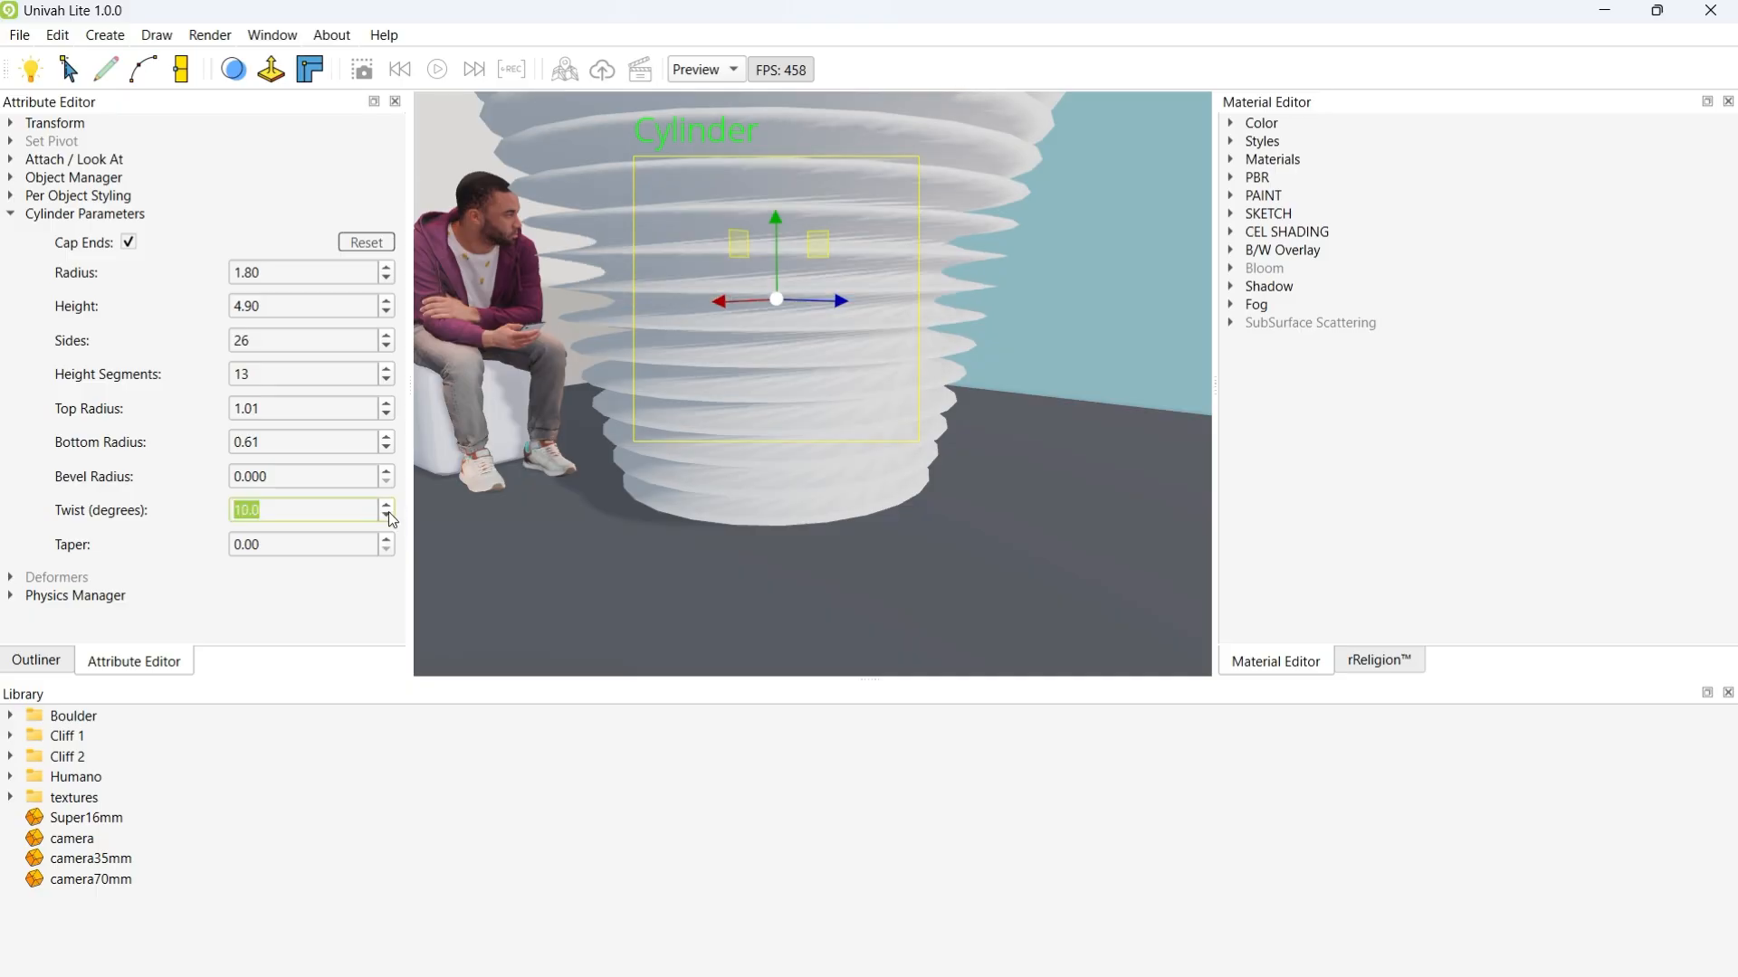
{"action": "left_click", "coordinate": [390, 515]}
{"action": "left_click", "coordinate": [388, 506]}
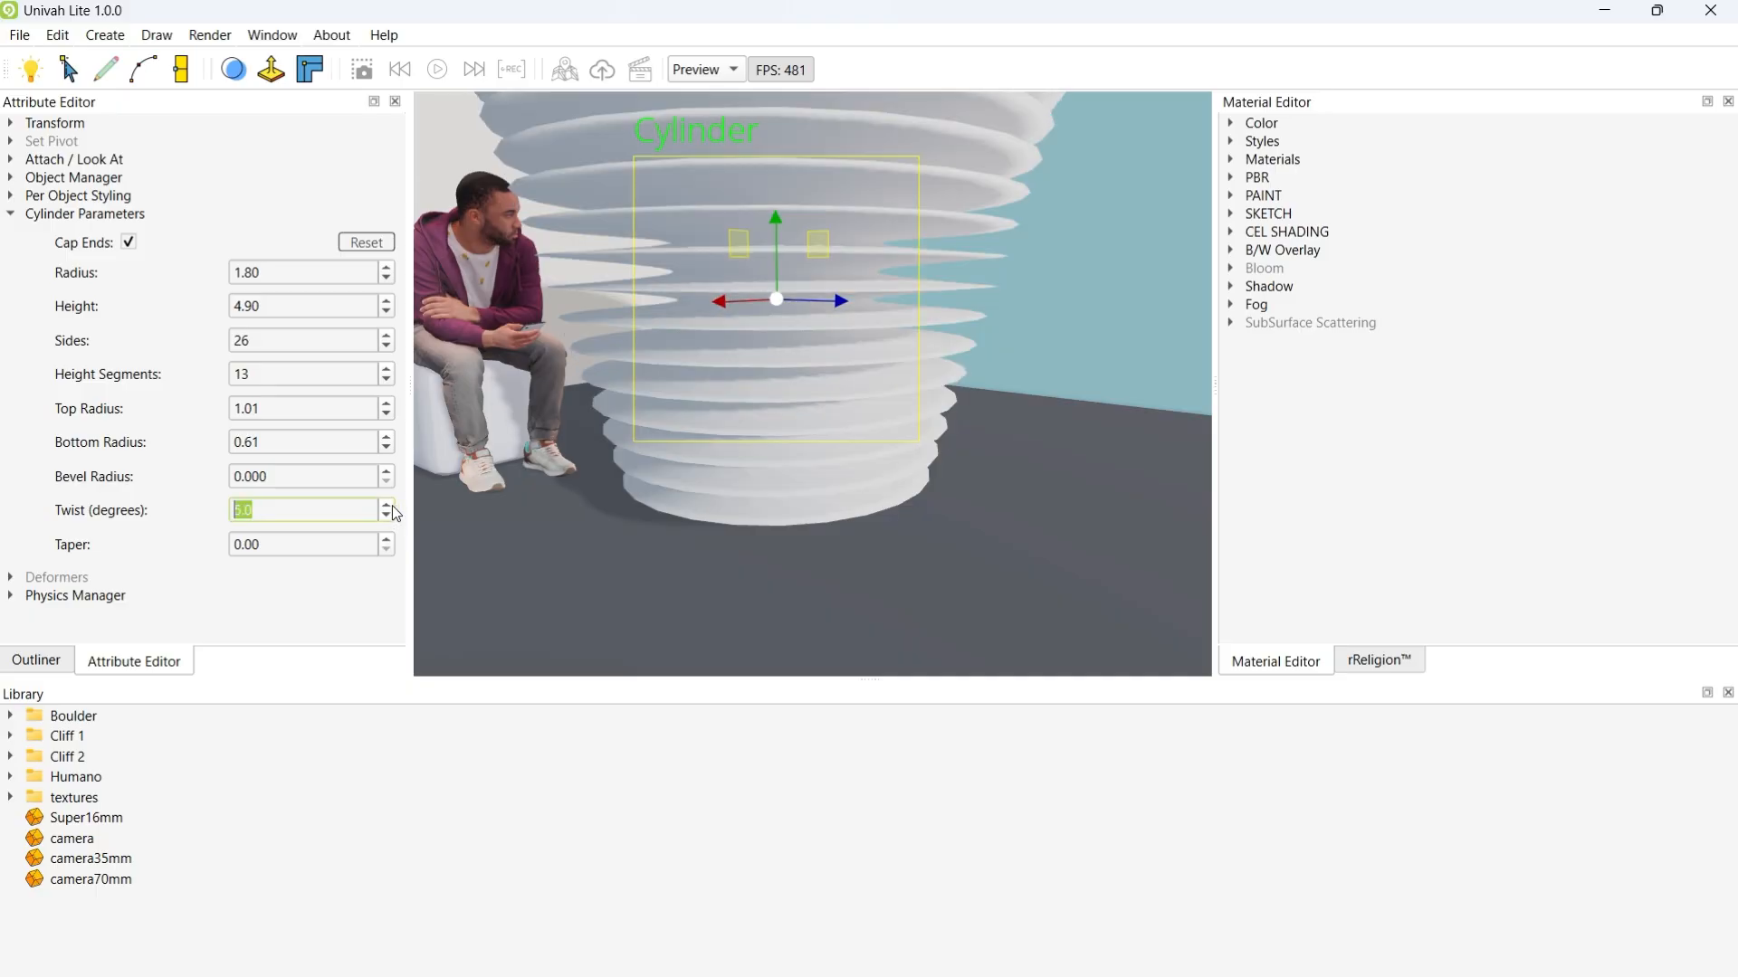
{"action": "mouse_move", "coordinate": [730, 371]}
{"action": "middle_mouse_down"}
{"action": "mouse_move", "coordinate": [719, 458]}
{"action": "mouse_move", "coordinate": [717, 401]}
{"action": "middle_mouse_up"}
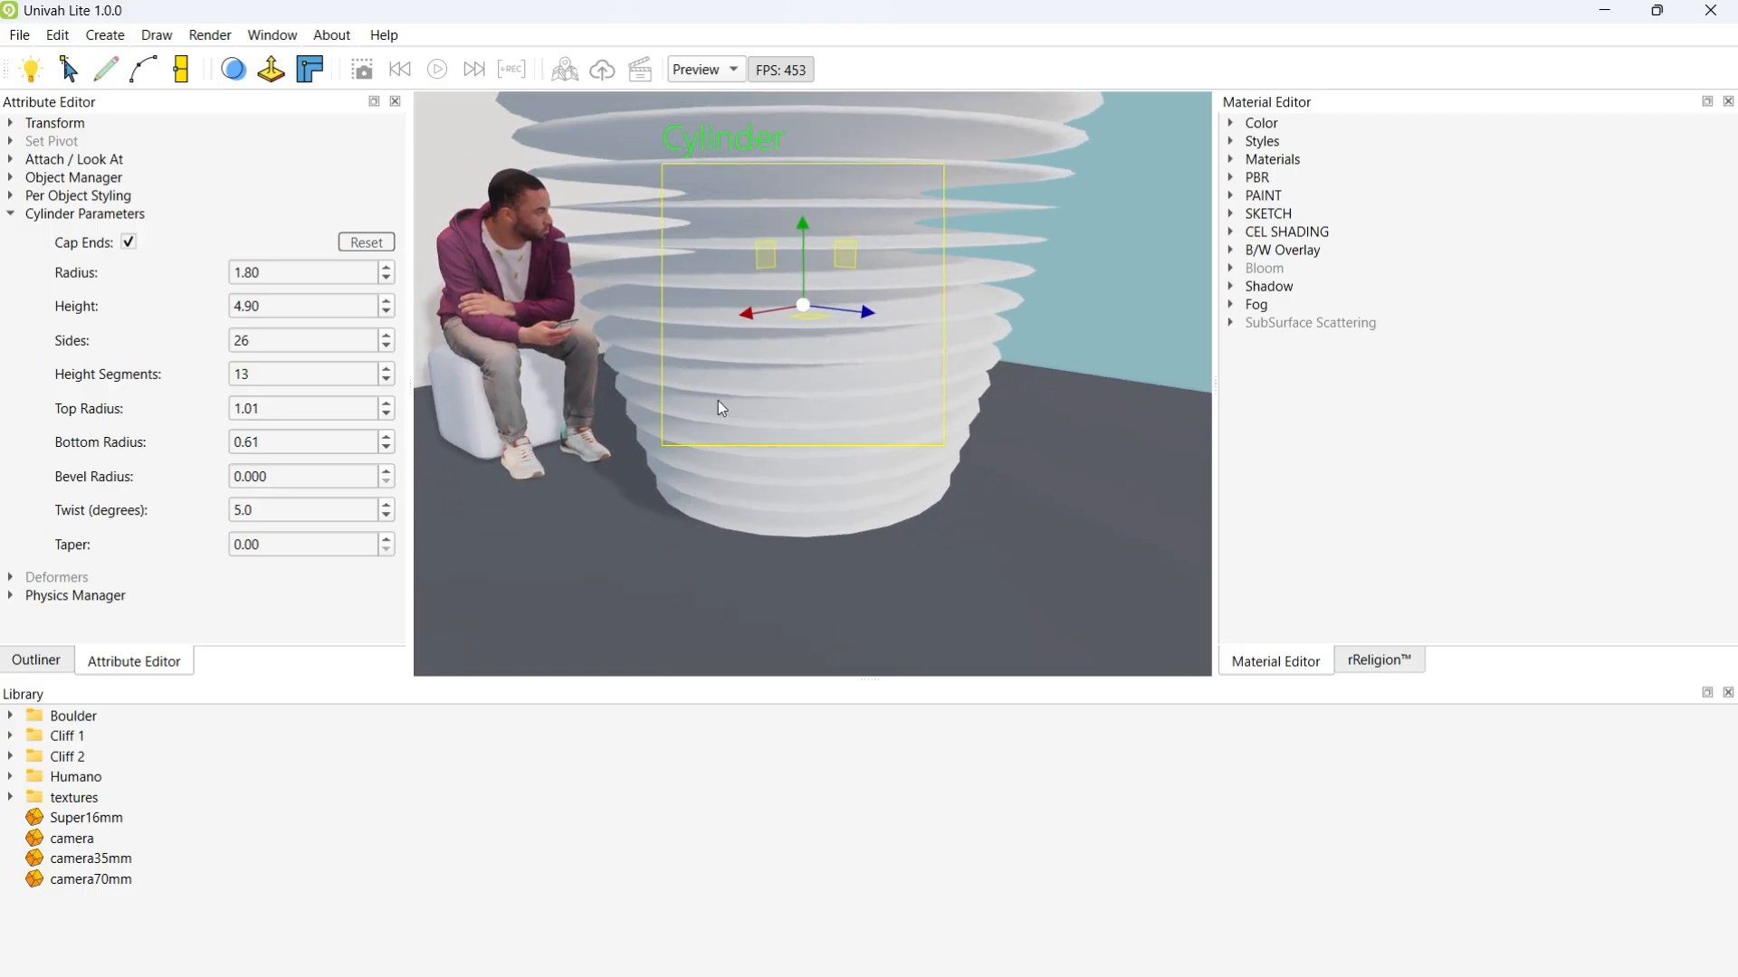
Step: Try a twist of -5 degrees on the cylinder and return it to 0 degrees
{"action": "left_click", "coordinate": [388, 517]}
{"action": "left_click", "coordinate": [388, 517]}
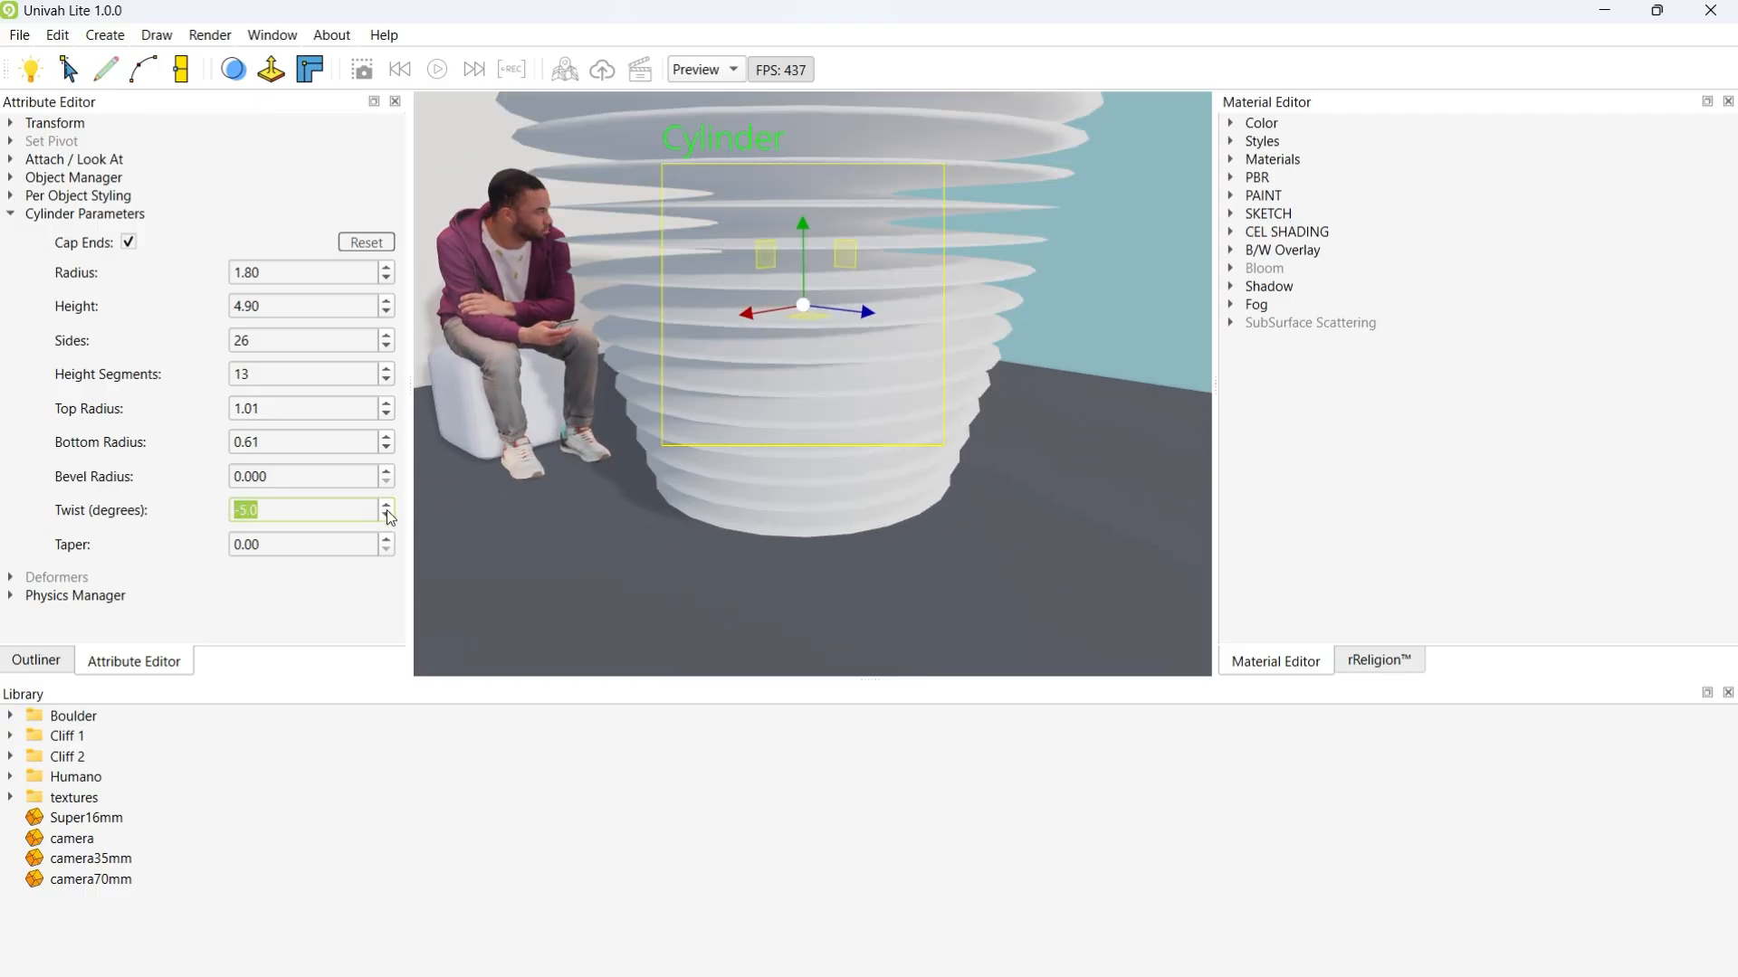
{"action": "left_click", "coordinate": [389, 506]}
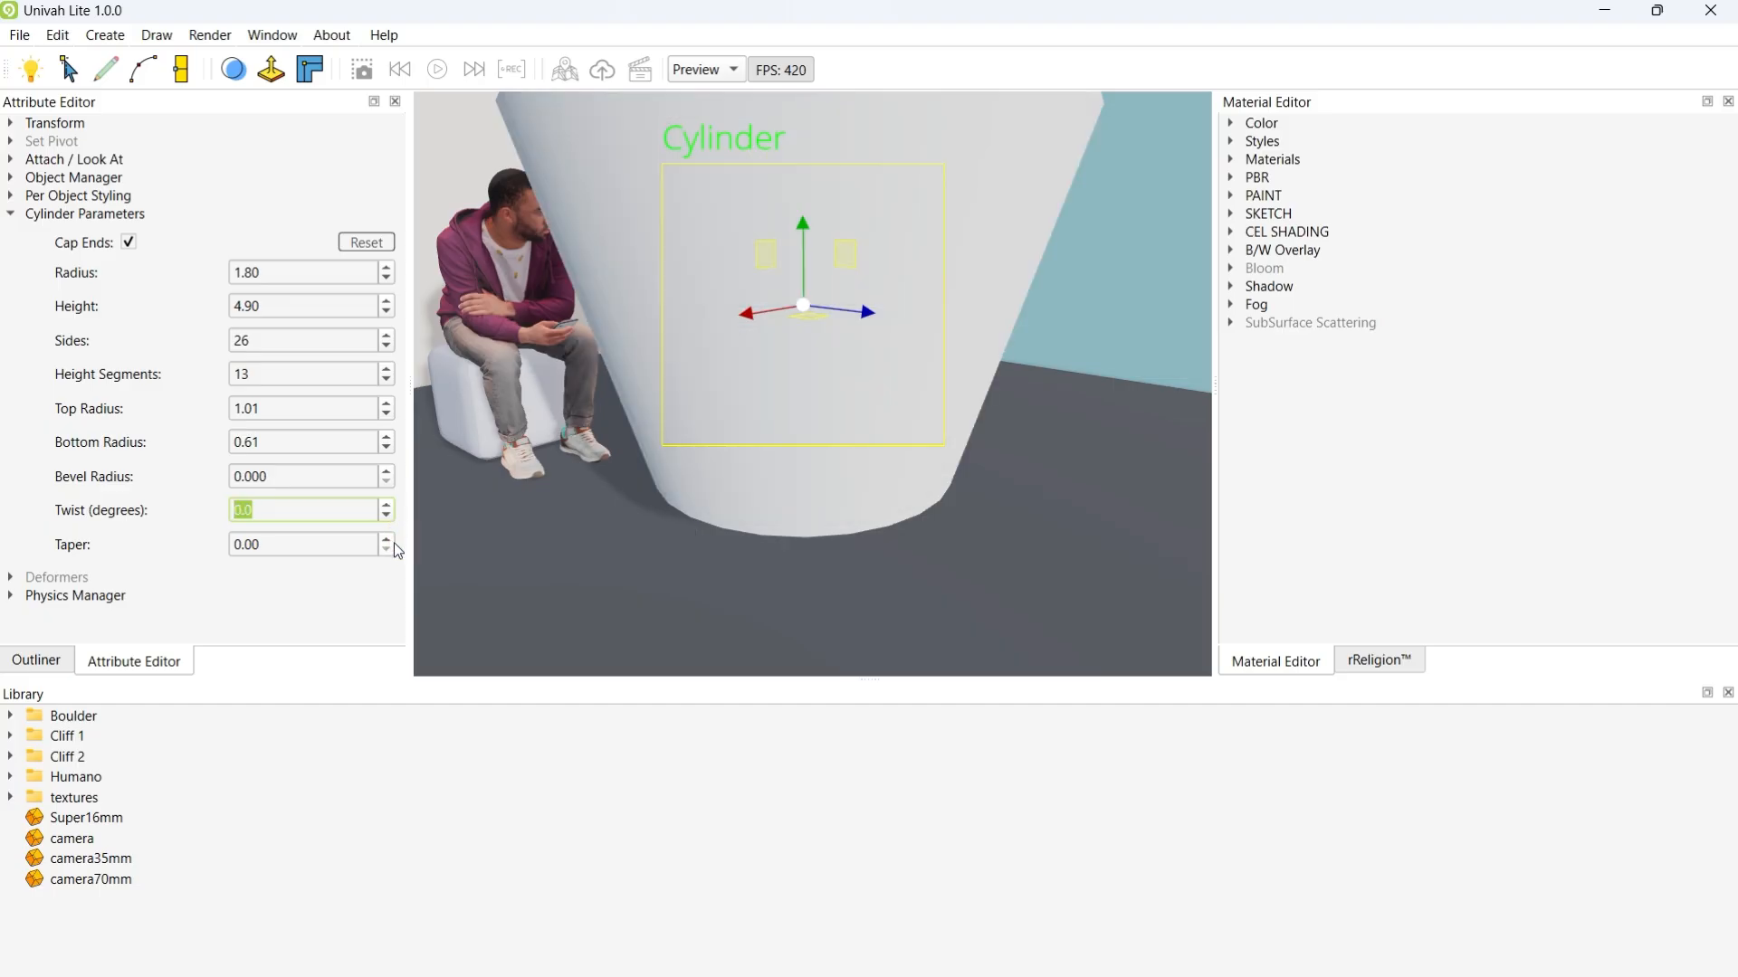
Step: Raise the cylinder's taper to 0.40 to pinch its middle inward
{"action": "left_click", "coordinate": [388, 539]}
{"action": "left_click", "coordinate": [387, 540]}
{"action": "left_click", "coordinate": [387, 540]}
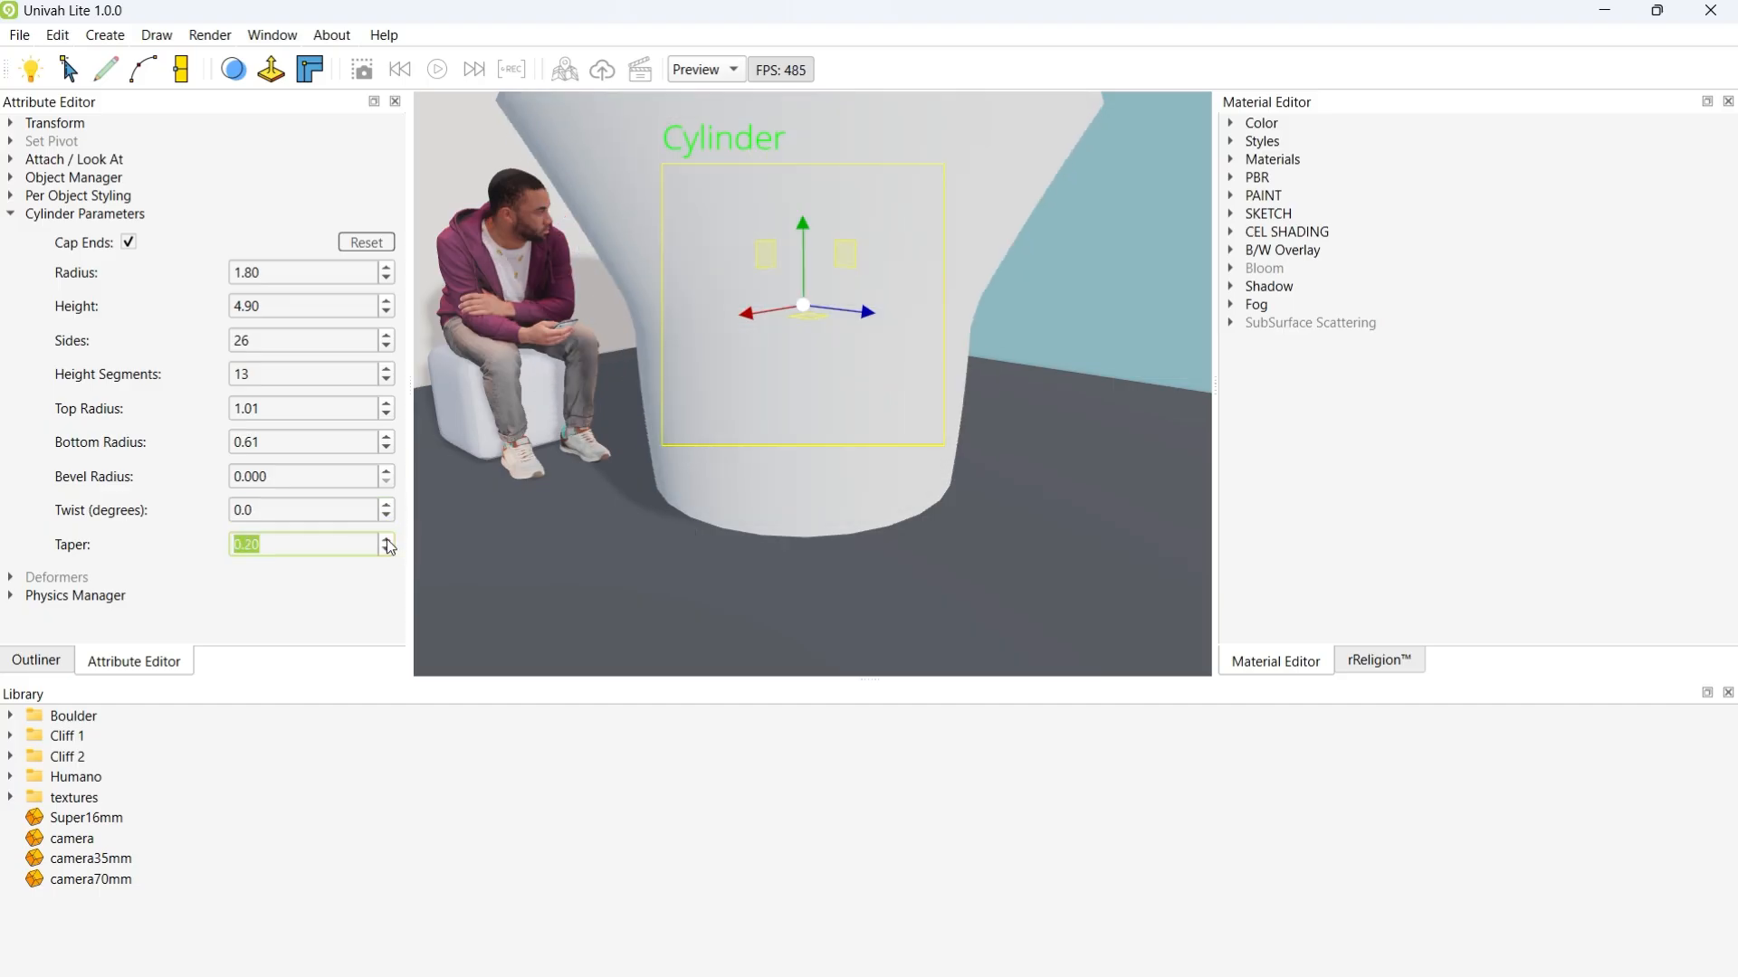
{"action": "left_click", "coordinate": [387, 539]}
{"action": "right_click_drag", "start_coordinate": [702, 536], "coordinate": [702, 502]}
{"action": "scroll", "coordinate": [702, 503], "scroll_direction": "down", "scroll_amount": 3}
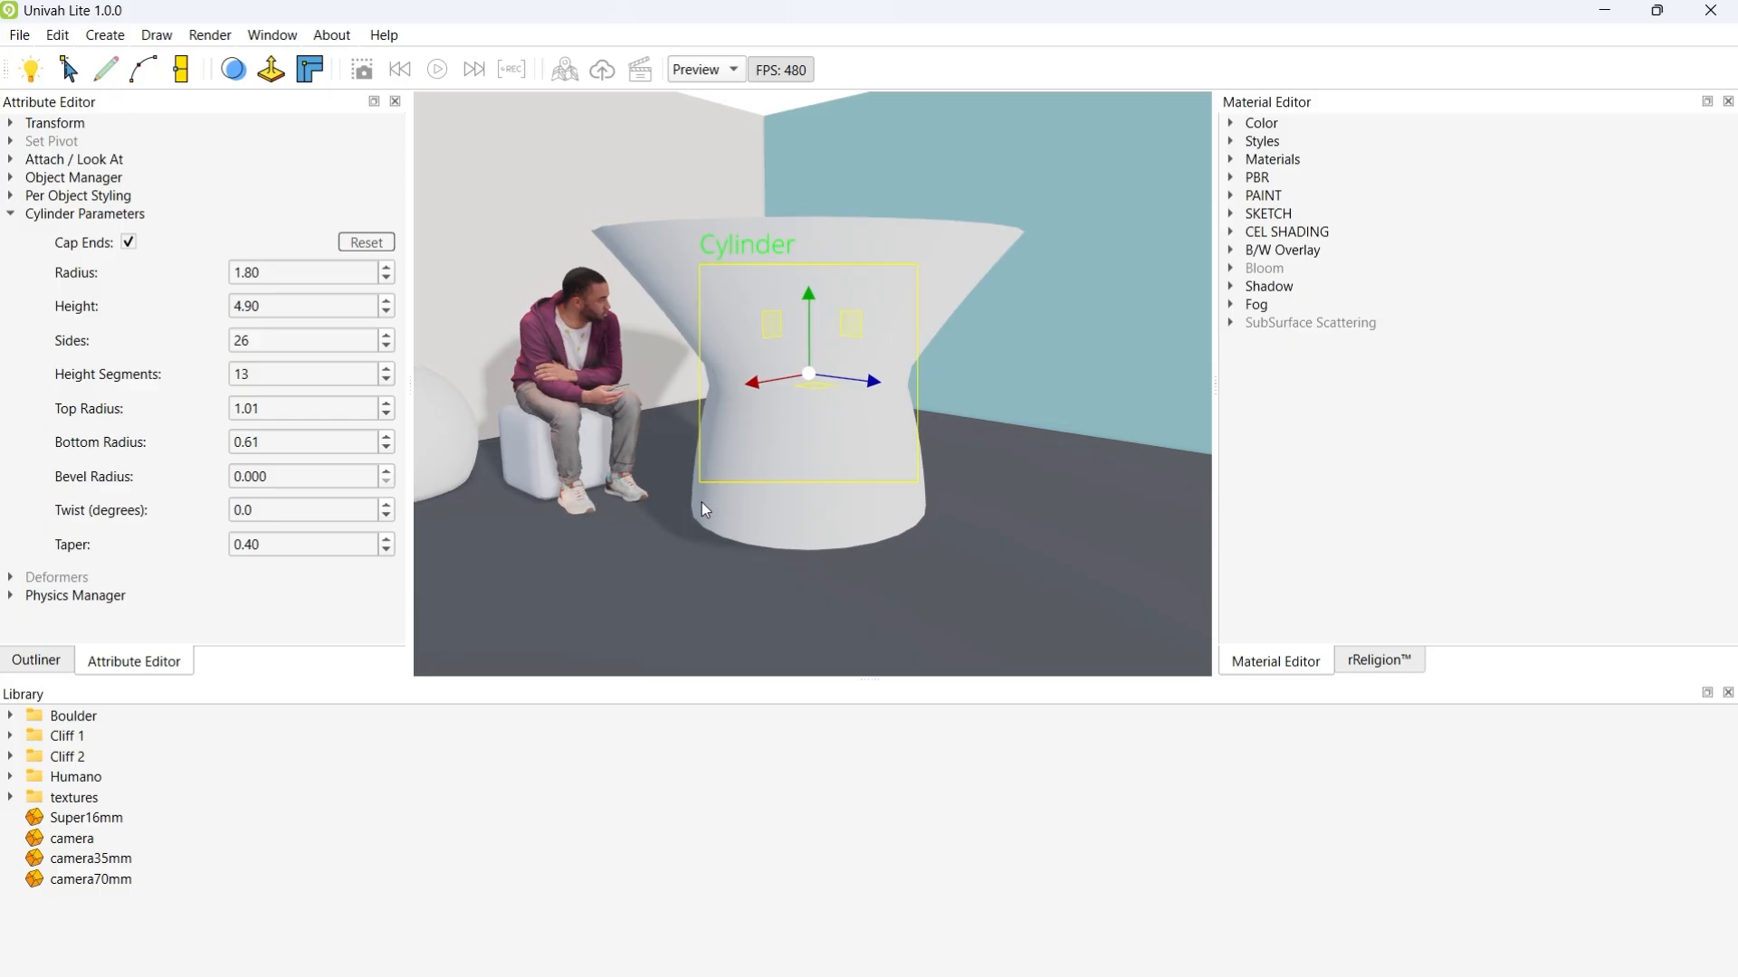
Step: Bring the cylinder's taper back down to 0.00
{"action": "left_click", "coordinate": [386, 549]}
{"action": "left_click", "coordinate": [386, 549]}
{"action": "left_click", "coordinate": [386, 549]}
{"action": "left_click", "coordinate": [386, 549]}
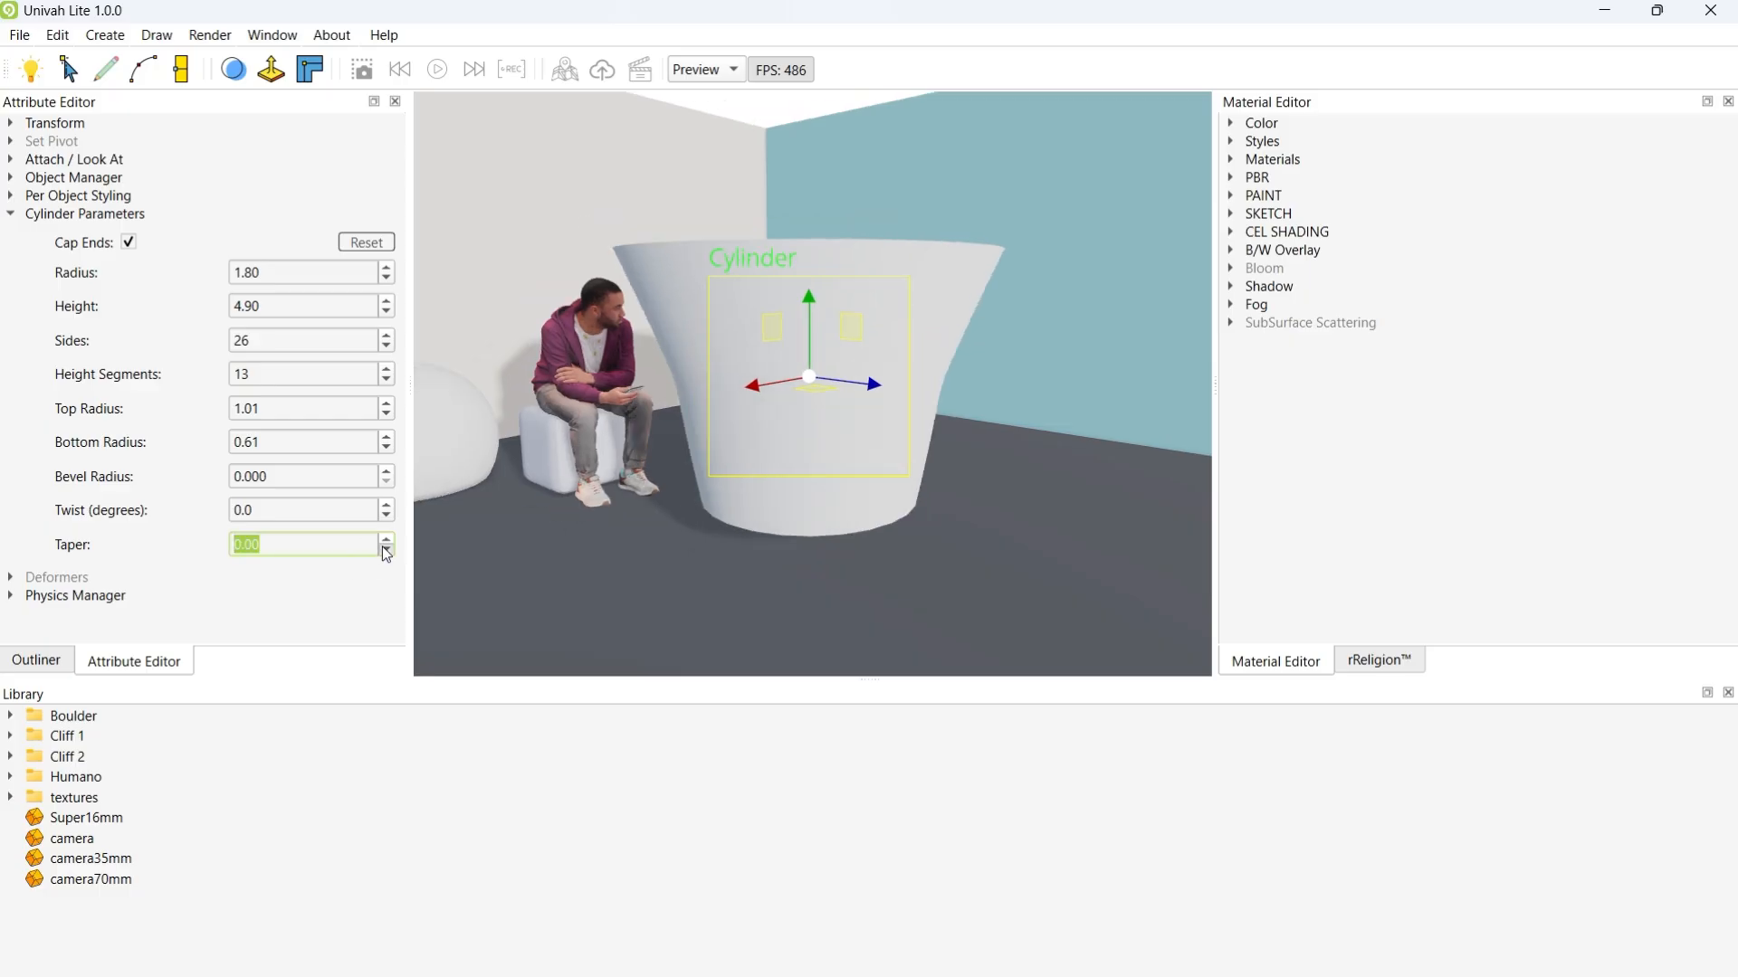
Step: Raise the cylinder's taper to 1.00 to pinch the middle to a point, forming an hourglass
{"action": "left_click", "coordinate": [387, 539]}
{"action": "left_click", "coordinate": [388, 540]}
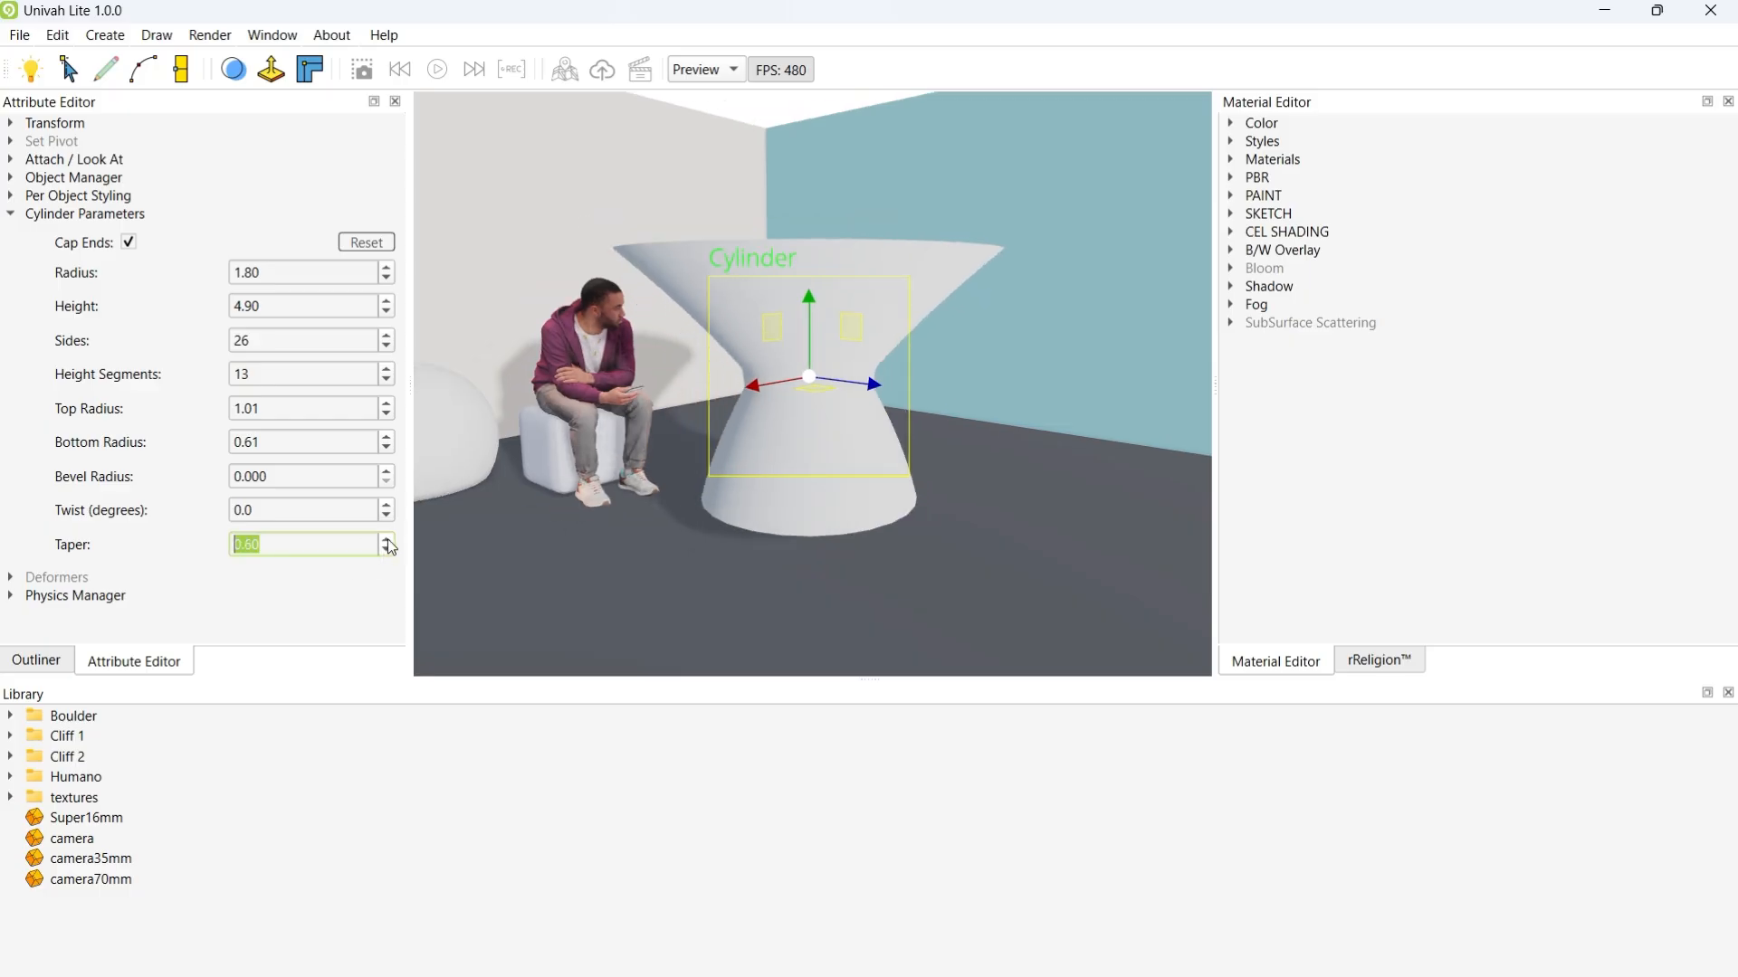
{"action": "left_click", "coordinate": [388, 540]}
{"action": "left_click", "coordinate": [387, 540]}
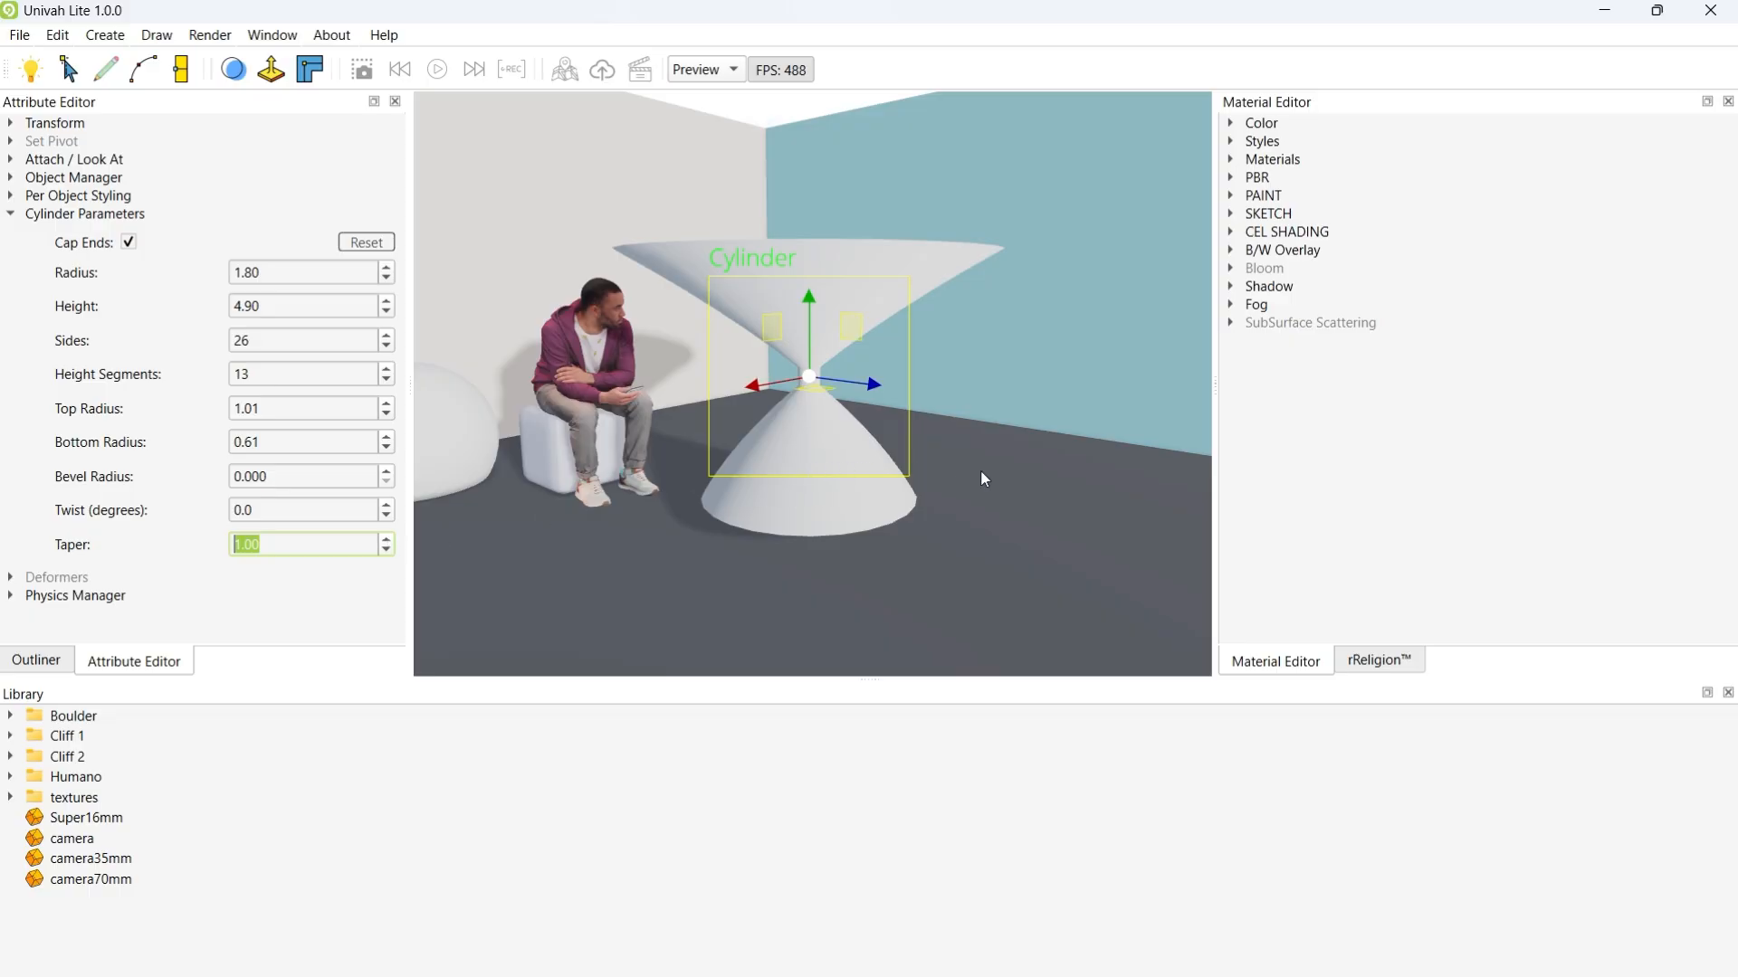
{"action": "right_click_drag", "start_coordinate": [983, 477], "coordinate": [925, 453]}
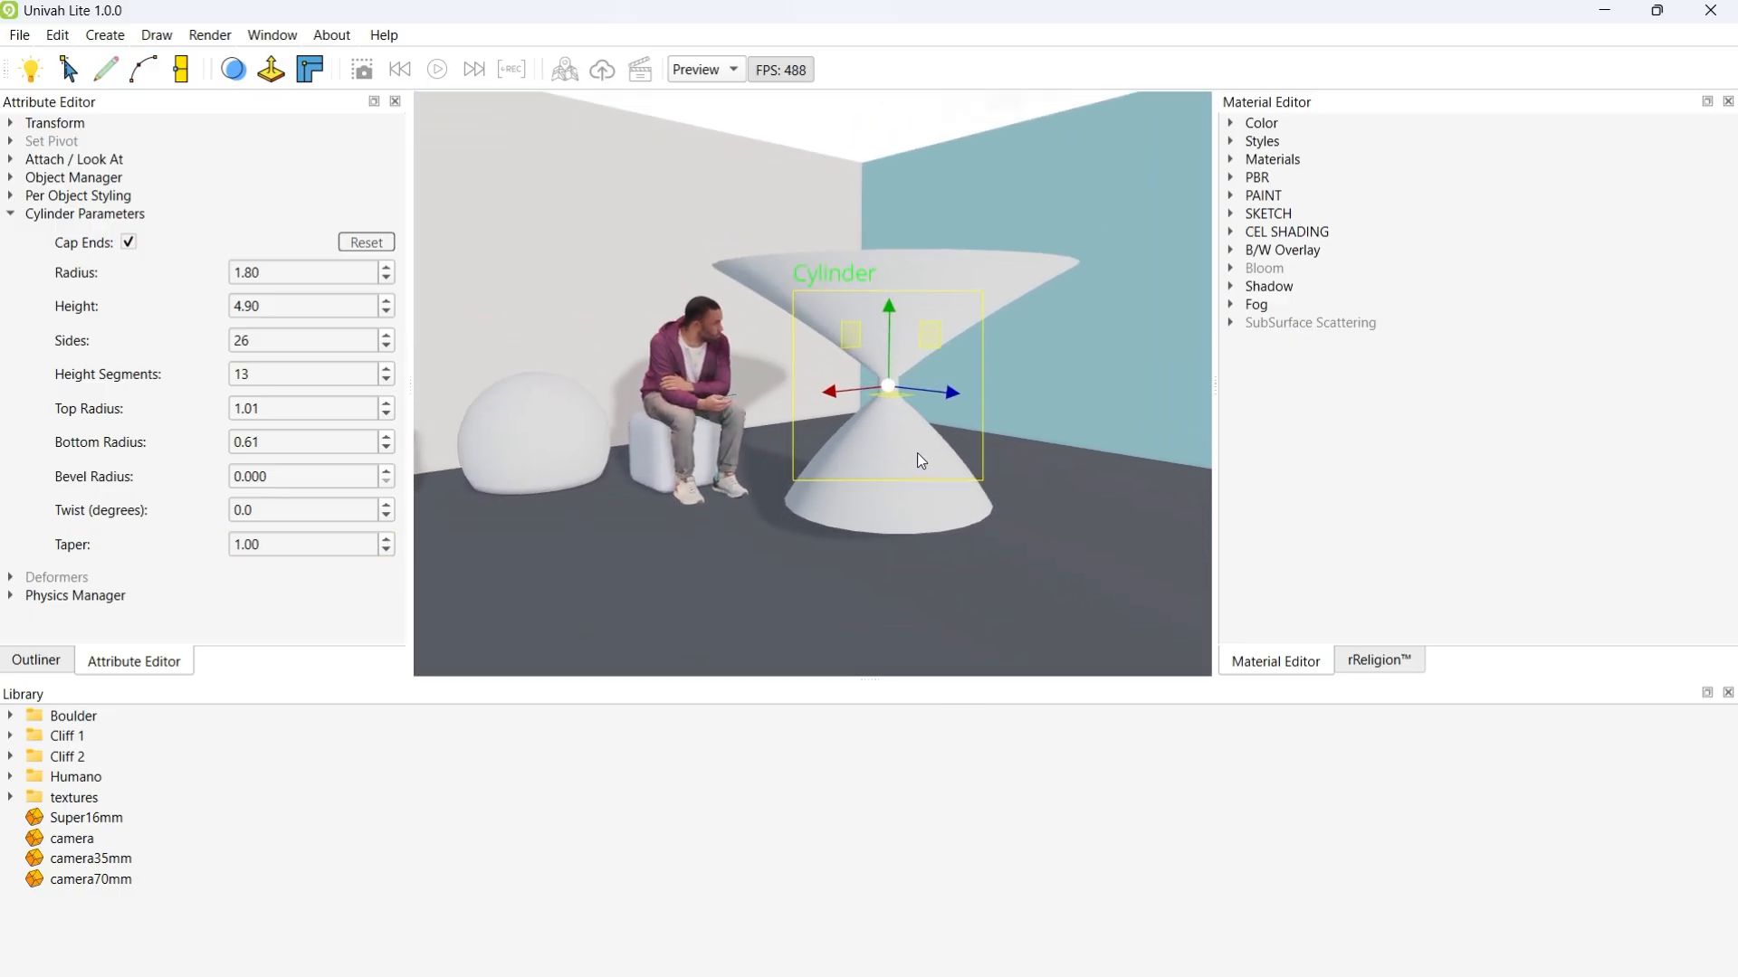
Step: Try a top radius of 1.21 on the hourglass shape, finishing with a top radius of 0.51
{"action": "left_click", "coordinate": [388, 405]}
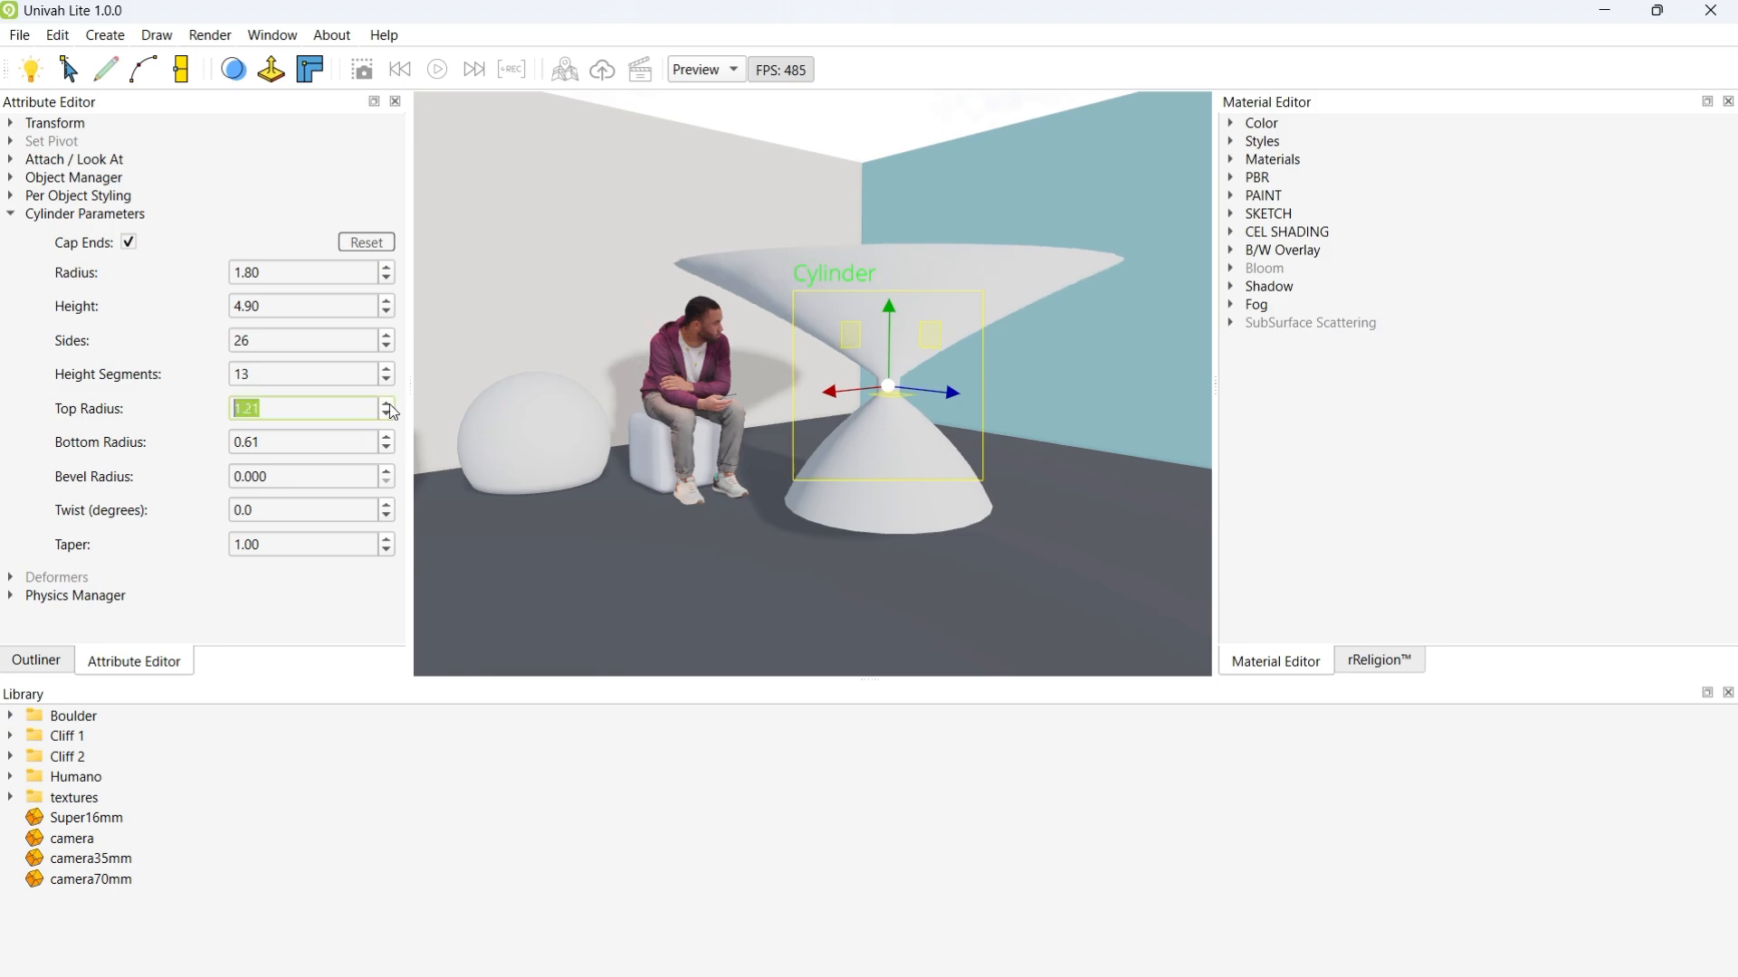
{"action": "left_click", "coordinate": [387, 416]}
{"action": "left_click", "coordinate": [387, 414]}
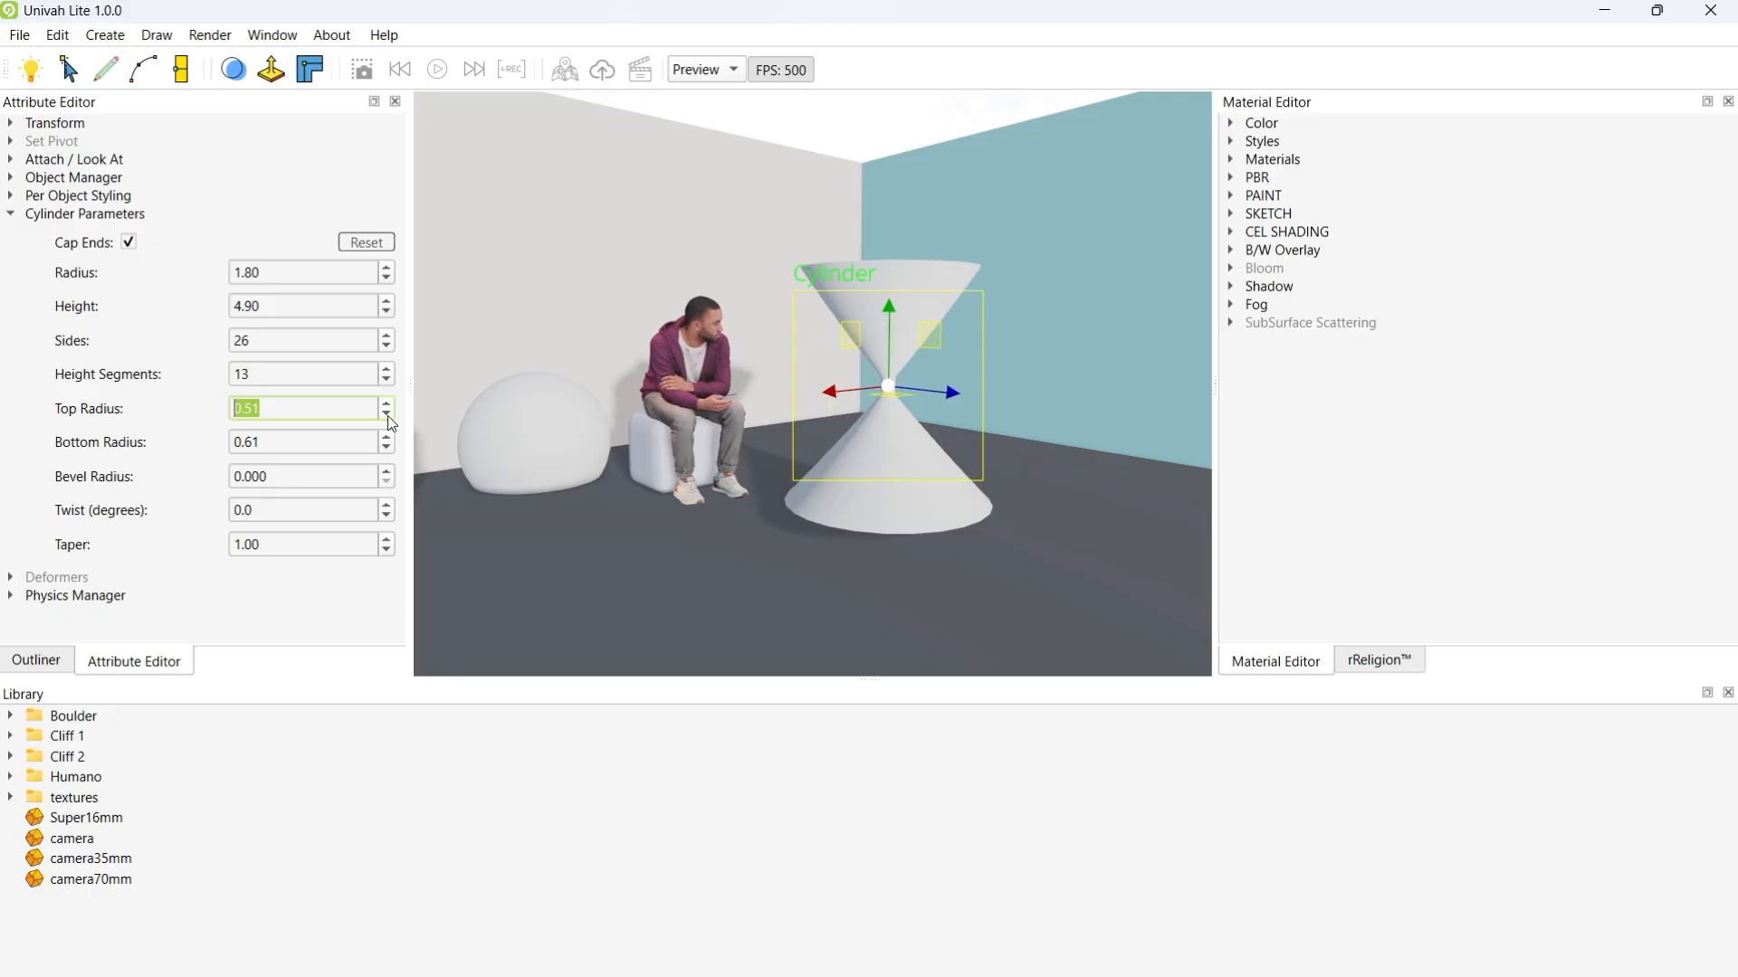
Step: Set the hourglass shape's bevel radius to 0.260 to round off its ends
{"action": "left_click", "coordinate": [387, 471]}
{"action": "left_click", "coordinate": [387, 471]}
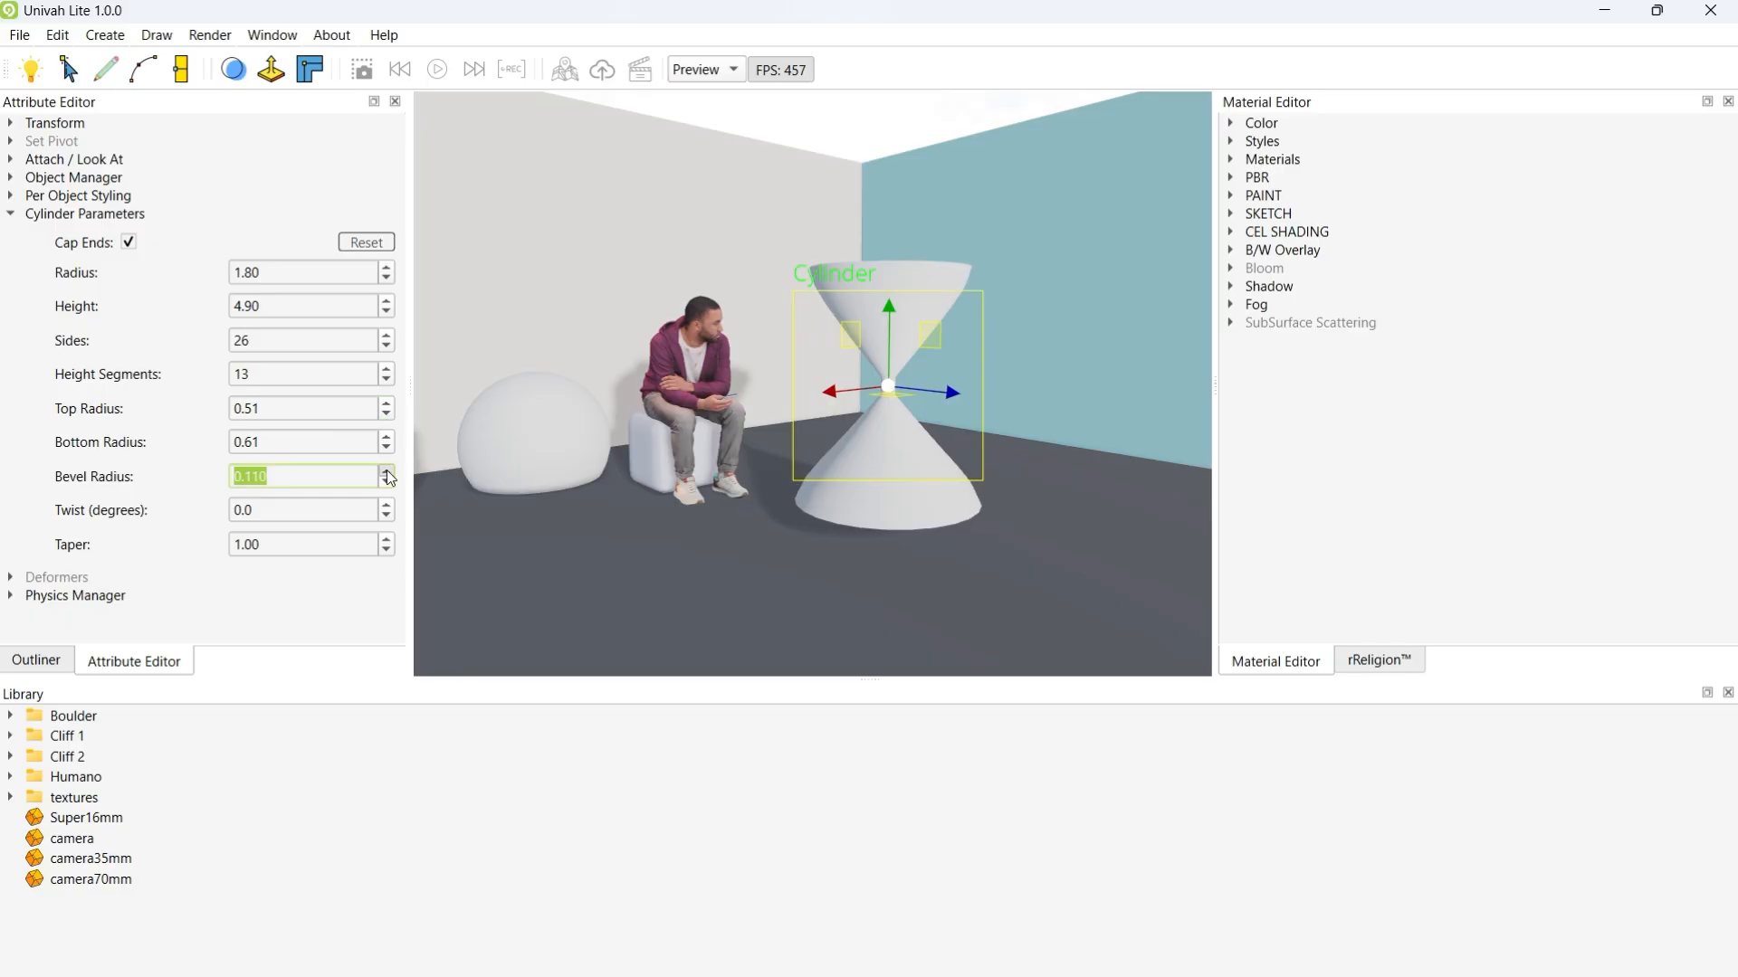
{"action": "left_click", "coordinate": [387, 471]}
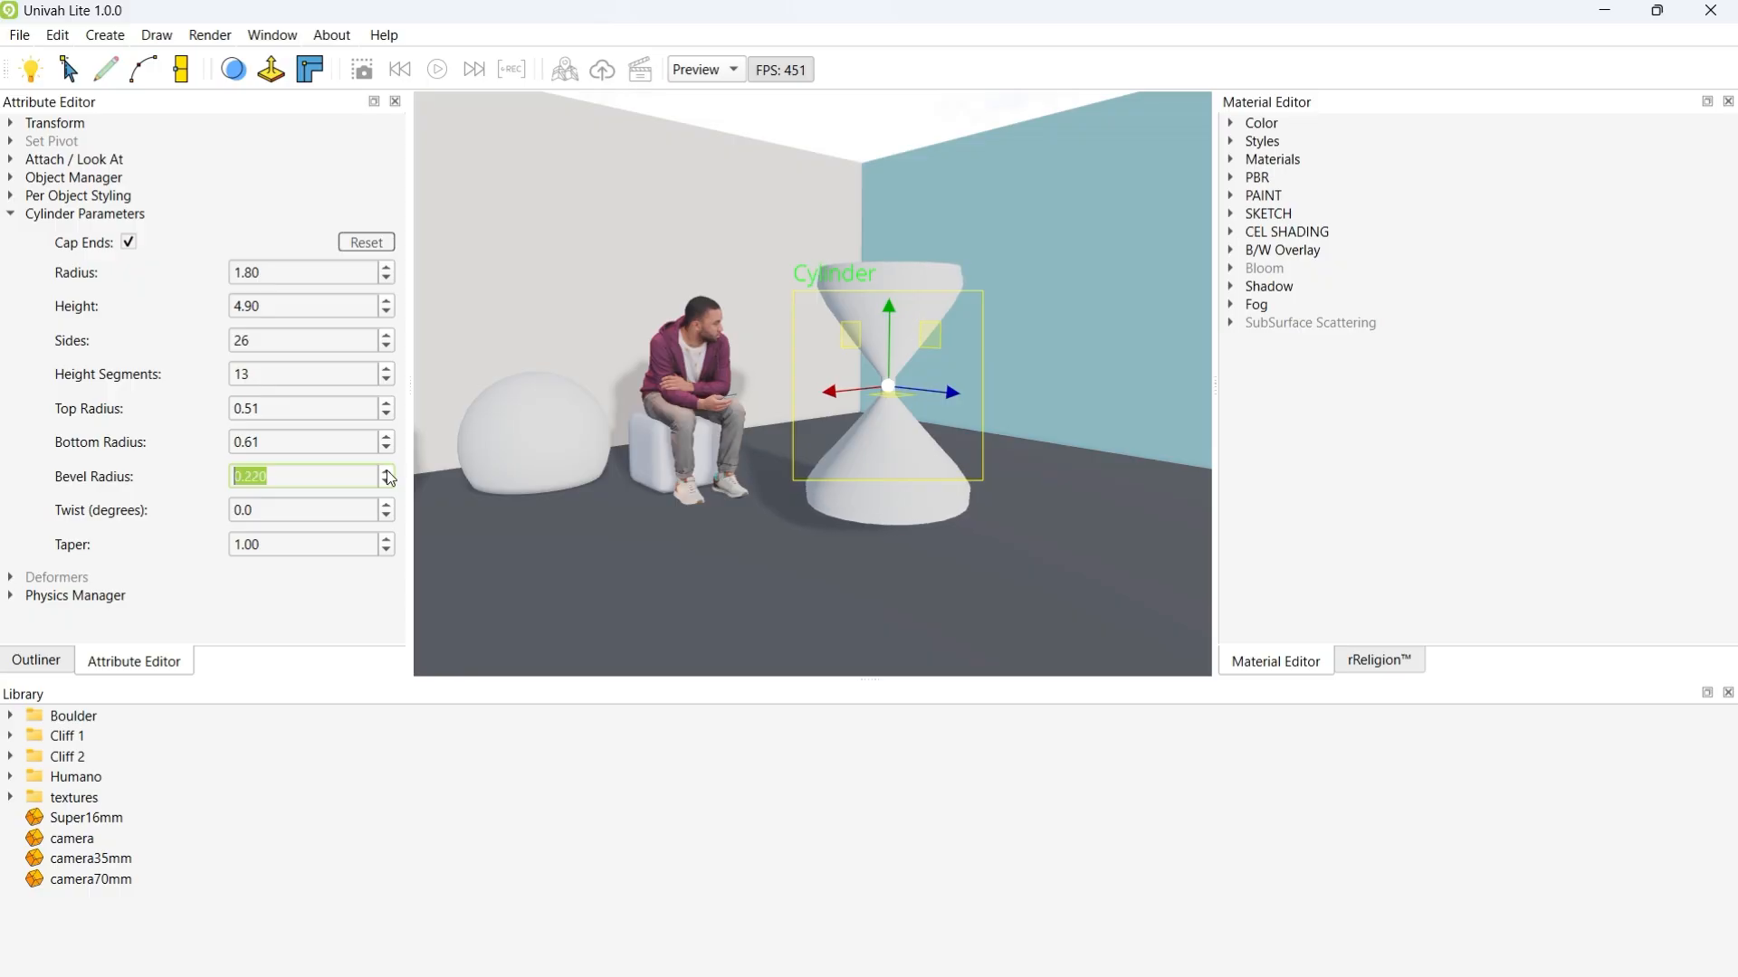
{"action": "left_click", "coordinate": [387, 470]}
{"action": "scroll", "coordinate": [954, 513], "scroll_direction": "up", "scroll_amount": 5}
{"action": "mouse_move", "coordinate": [954, 513]}
{"action": "middle_mouse_down"}
{"action": "mouse_move", "coordinate": [768, 535]}
{"action": "mouse_move", "coordinate": [959, 512]}
{"action": "middle_mouse_up"}
{"action": "scroll", "coordinate": [962, 517], "scroll_direction": "down", "scroll_amount": 3}
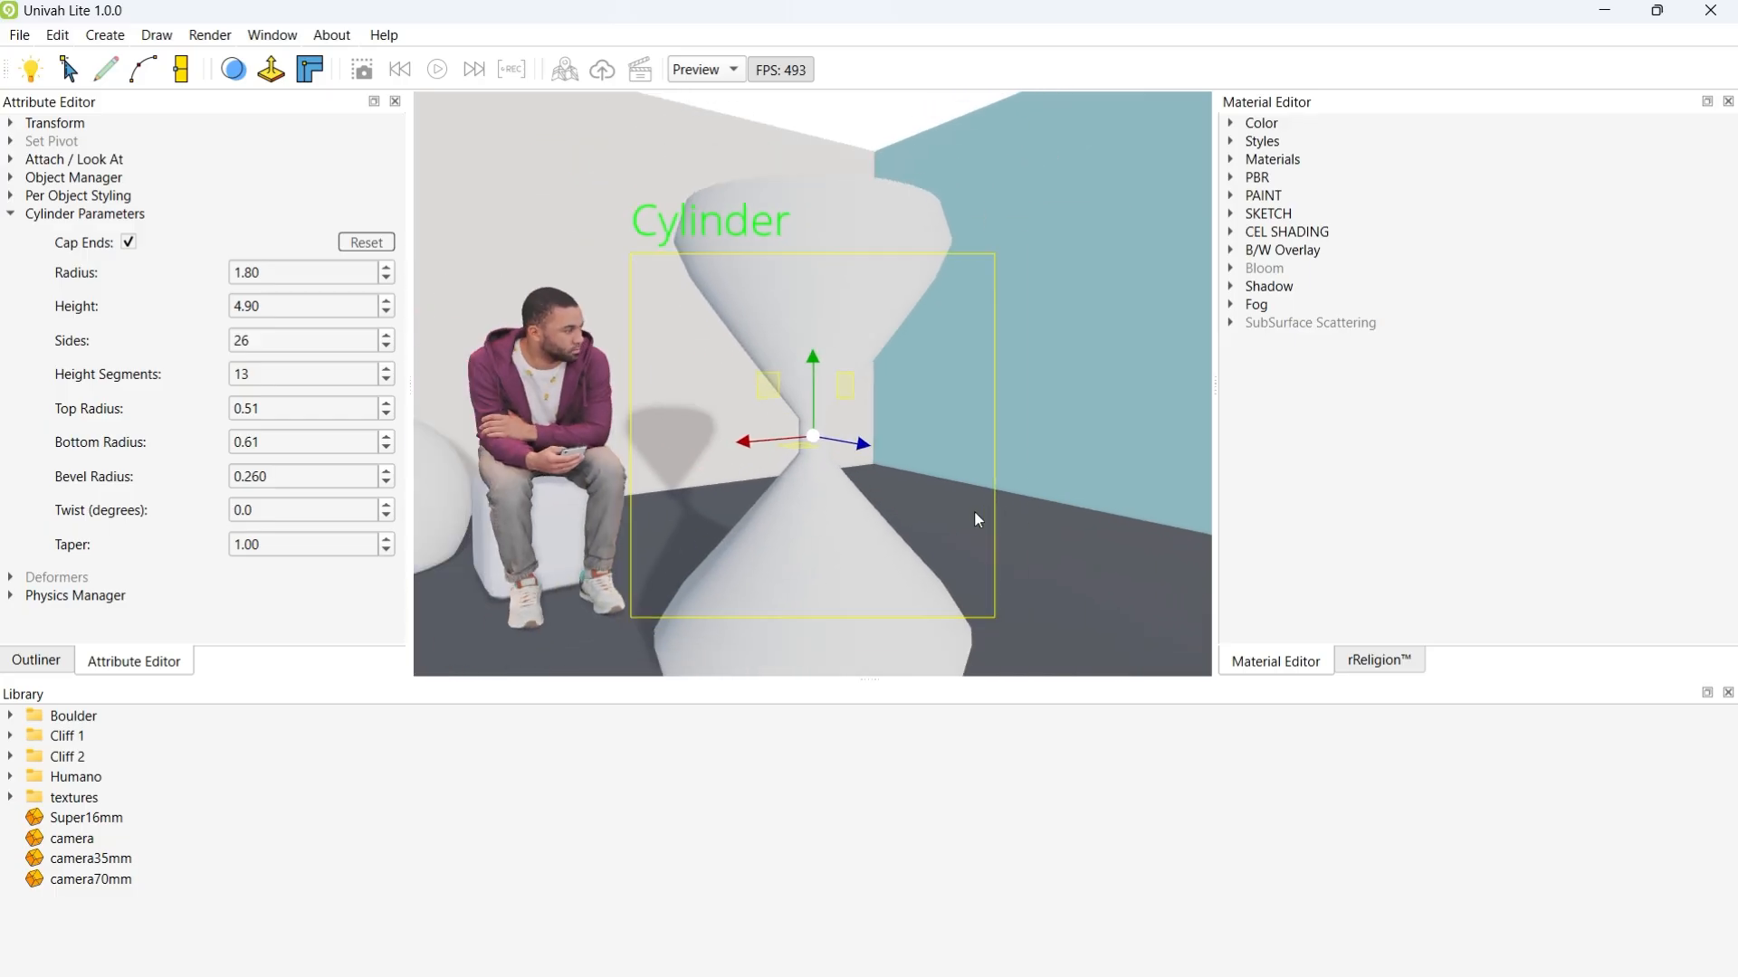
Step: Reduce the taper to 0.80 to thicken the hourglass shape's waist
{"action": "left_click", "coordinate": [388, 549]}
{"action": "left_click", "coordinate": [387, 550]}
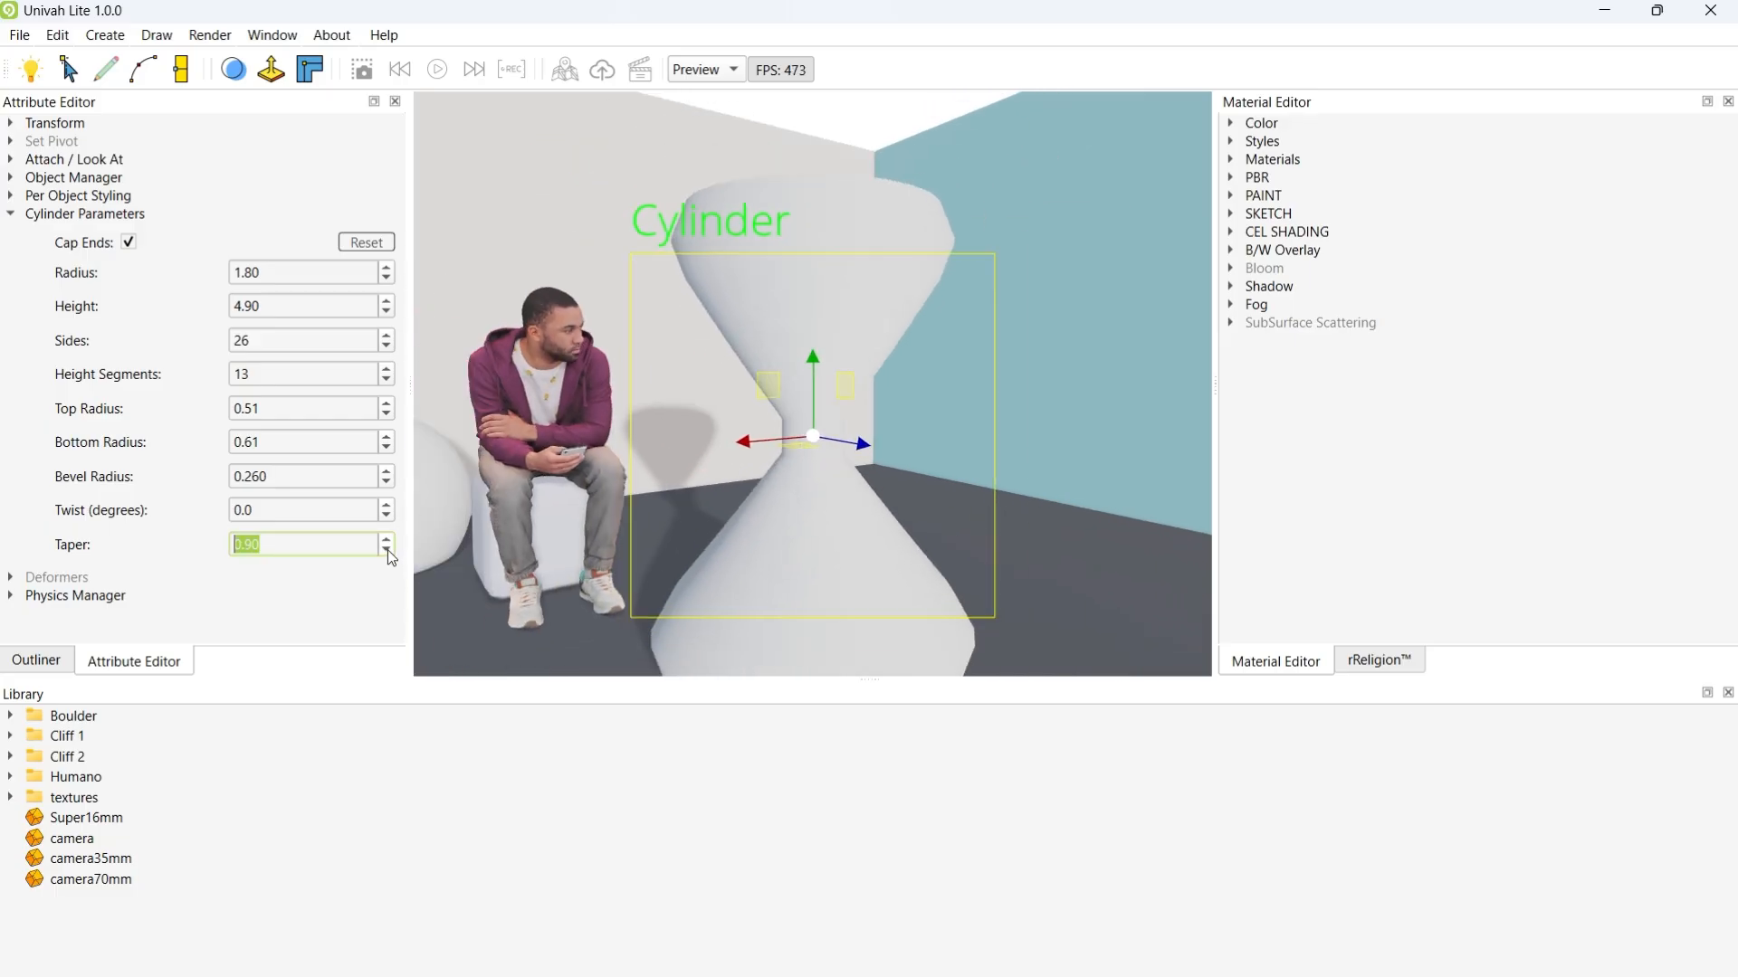
{"action": "left_click", "coordinate": [387, 549]}
{"action": "left_click", "coordinate": [387, 535]}
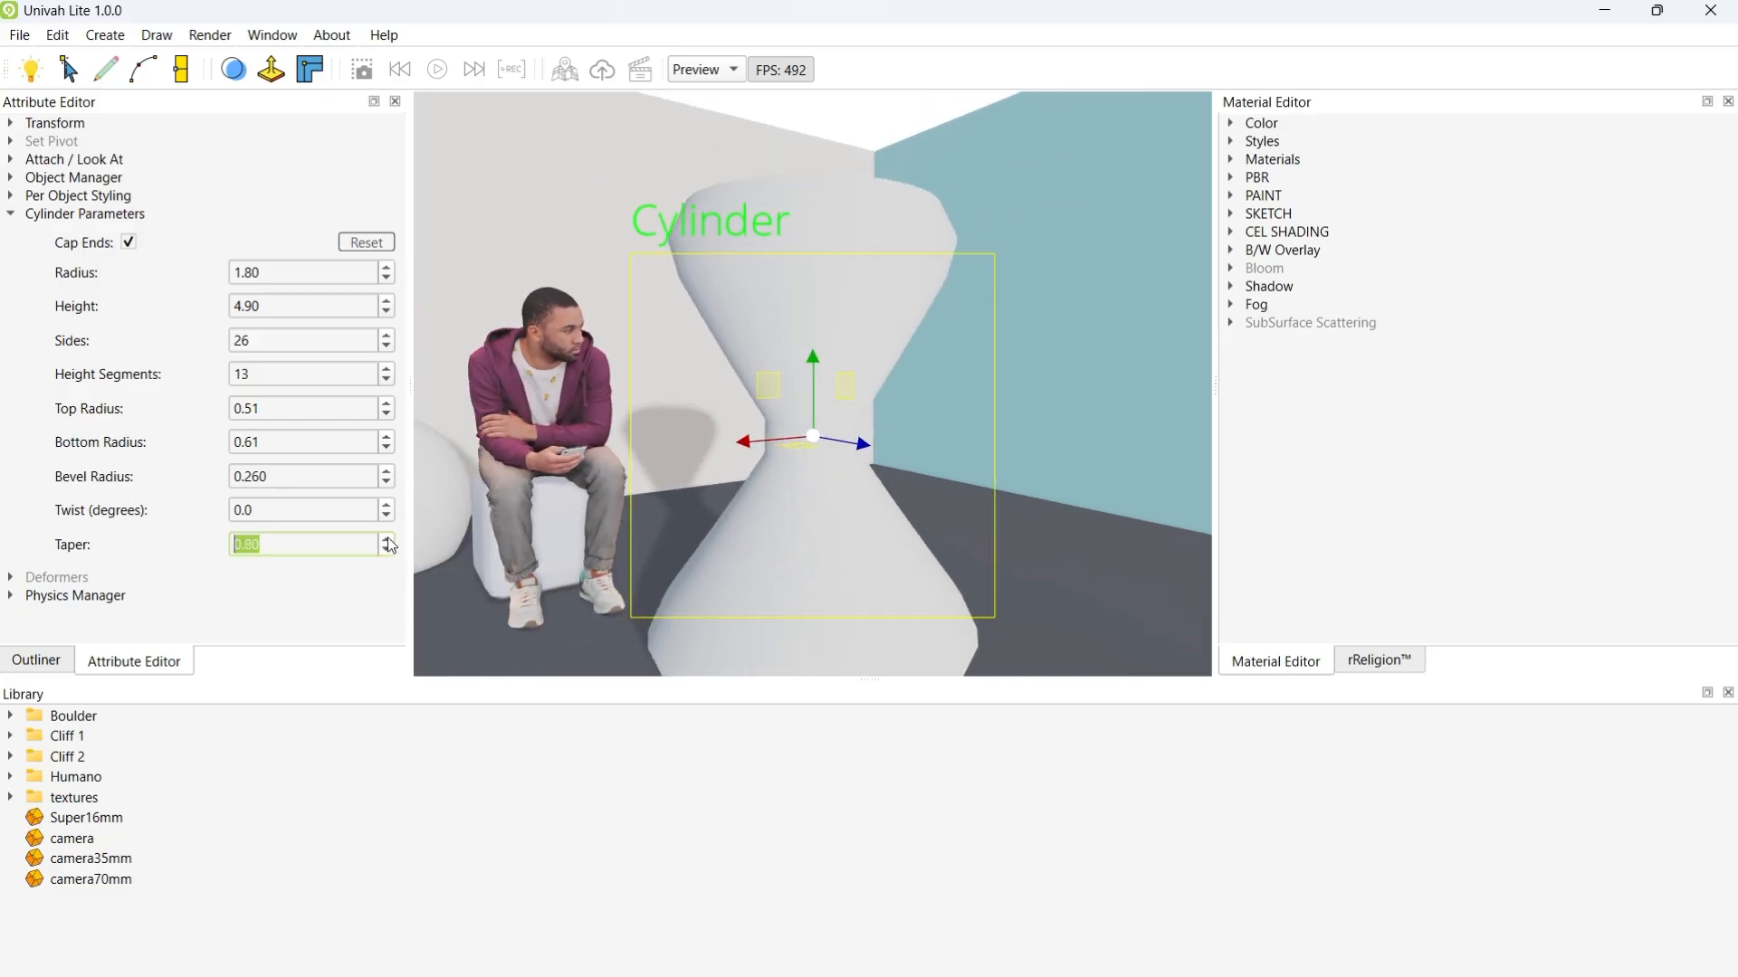
Step: Lower the hourglass shape's bevel radius to 0.130
{"action": "mouse_move", "coordinate": [844, 465]}
{"action": "middle_mouse_down"}
{"action": "mouse_move", "coordinate": [843, 588]}
{"action": "mouse_move", "coordinate": [834, 496]}
{"action": "middle_mouse_up"}
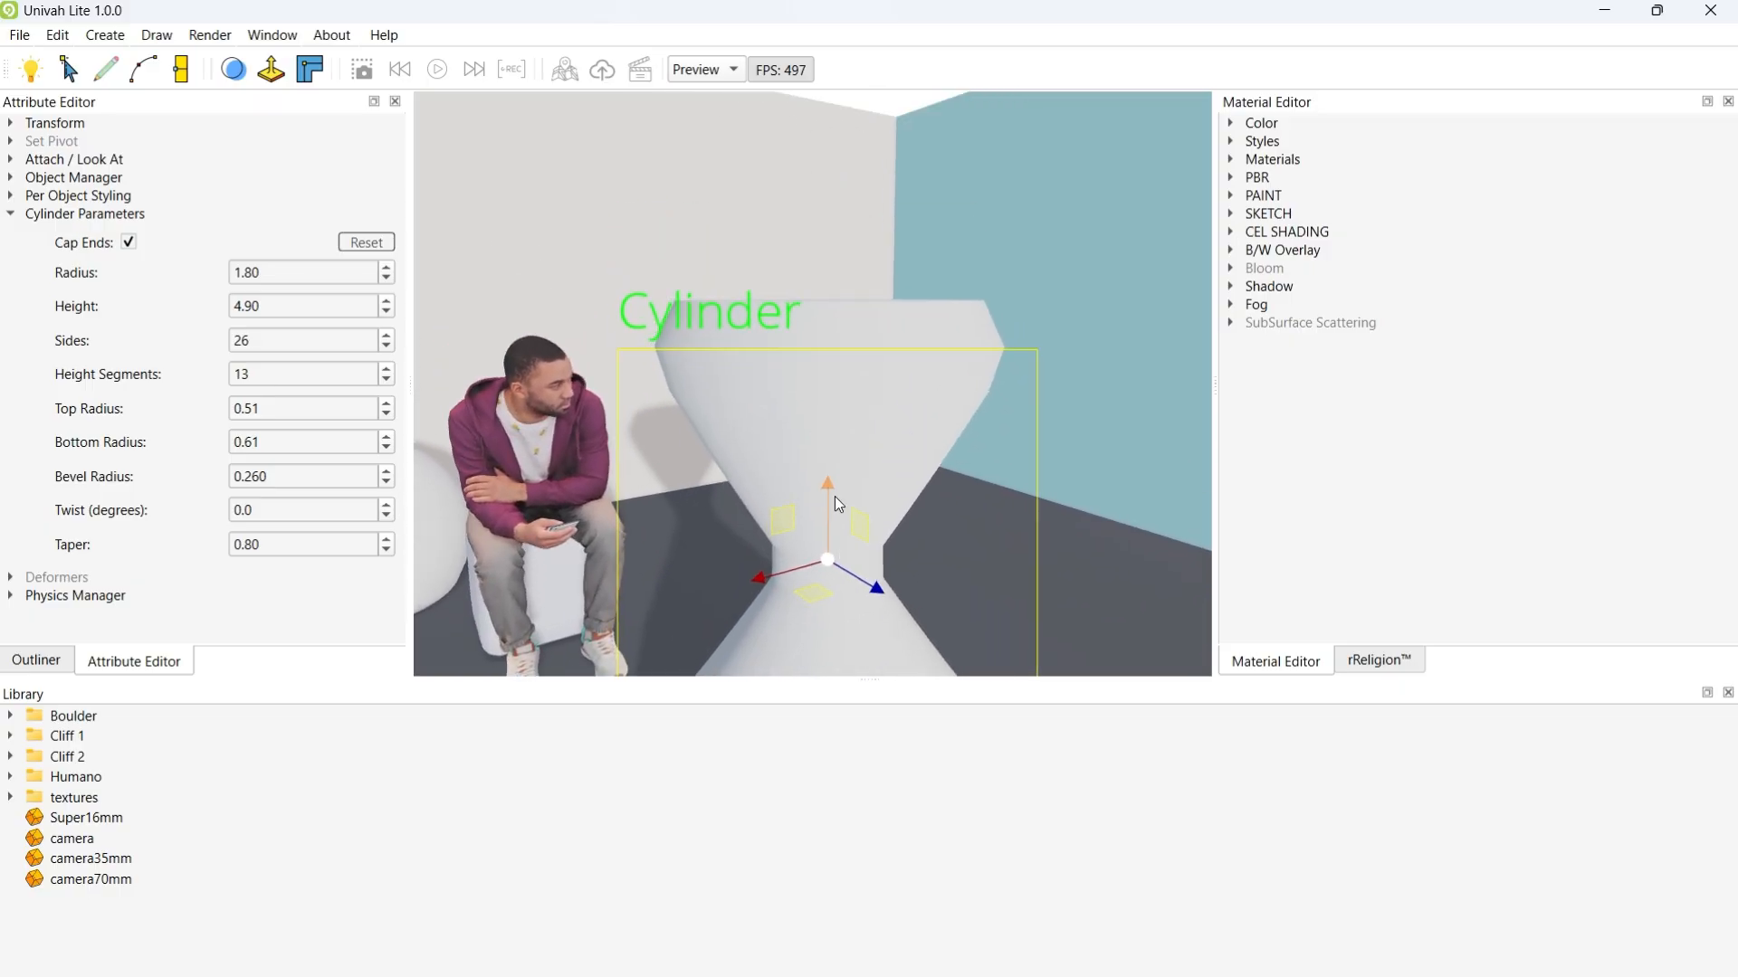
{"action": "left_click", "coordinate": [388, 483]}
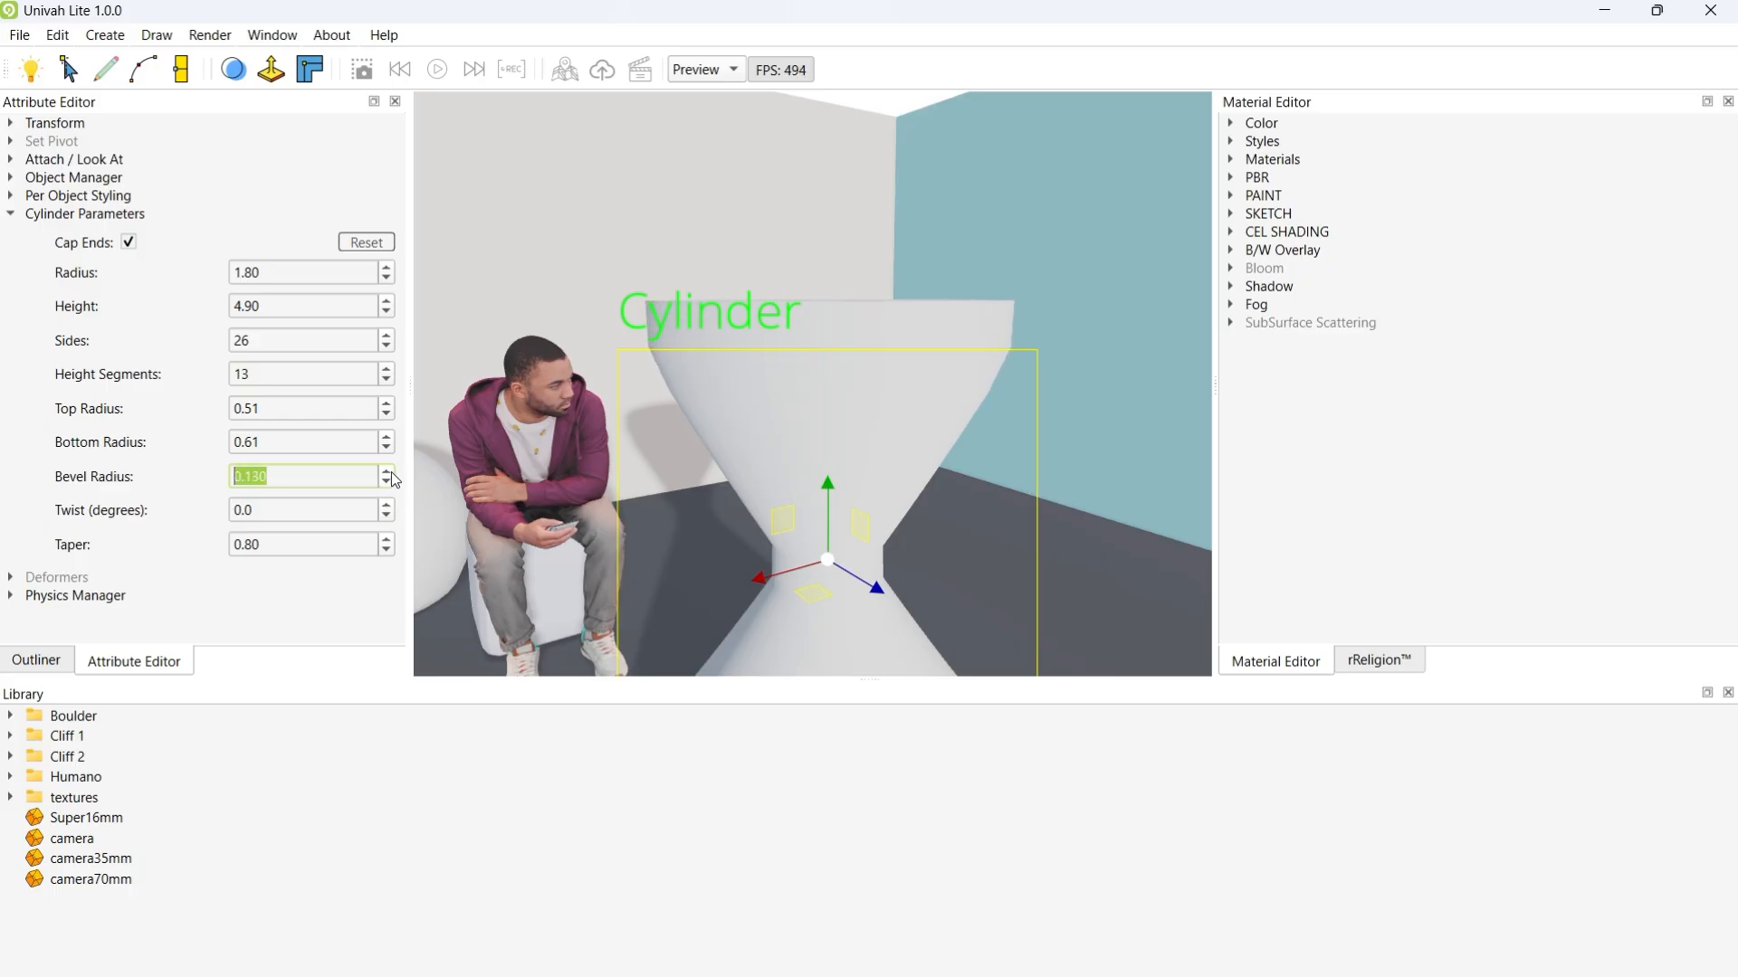
Step: Examine the hourglass shape's ends and waist up close and from a low angle, and compare it with the other objects
{"action": "middle_click_drag", "start_coordinate": [872, 414], "coordinate": [904, 484]}
{"action": "scroll", "coordinate": [898, 464], "scroll_direction": "up", "scroll_amount": 8}
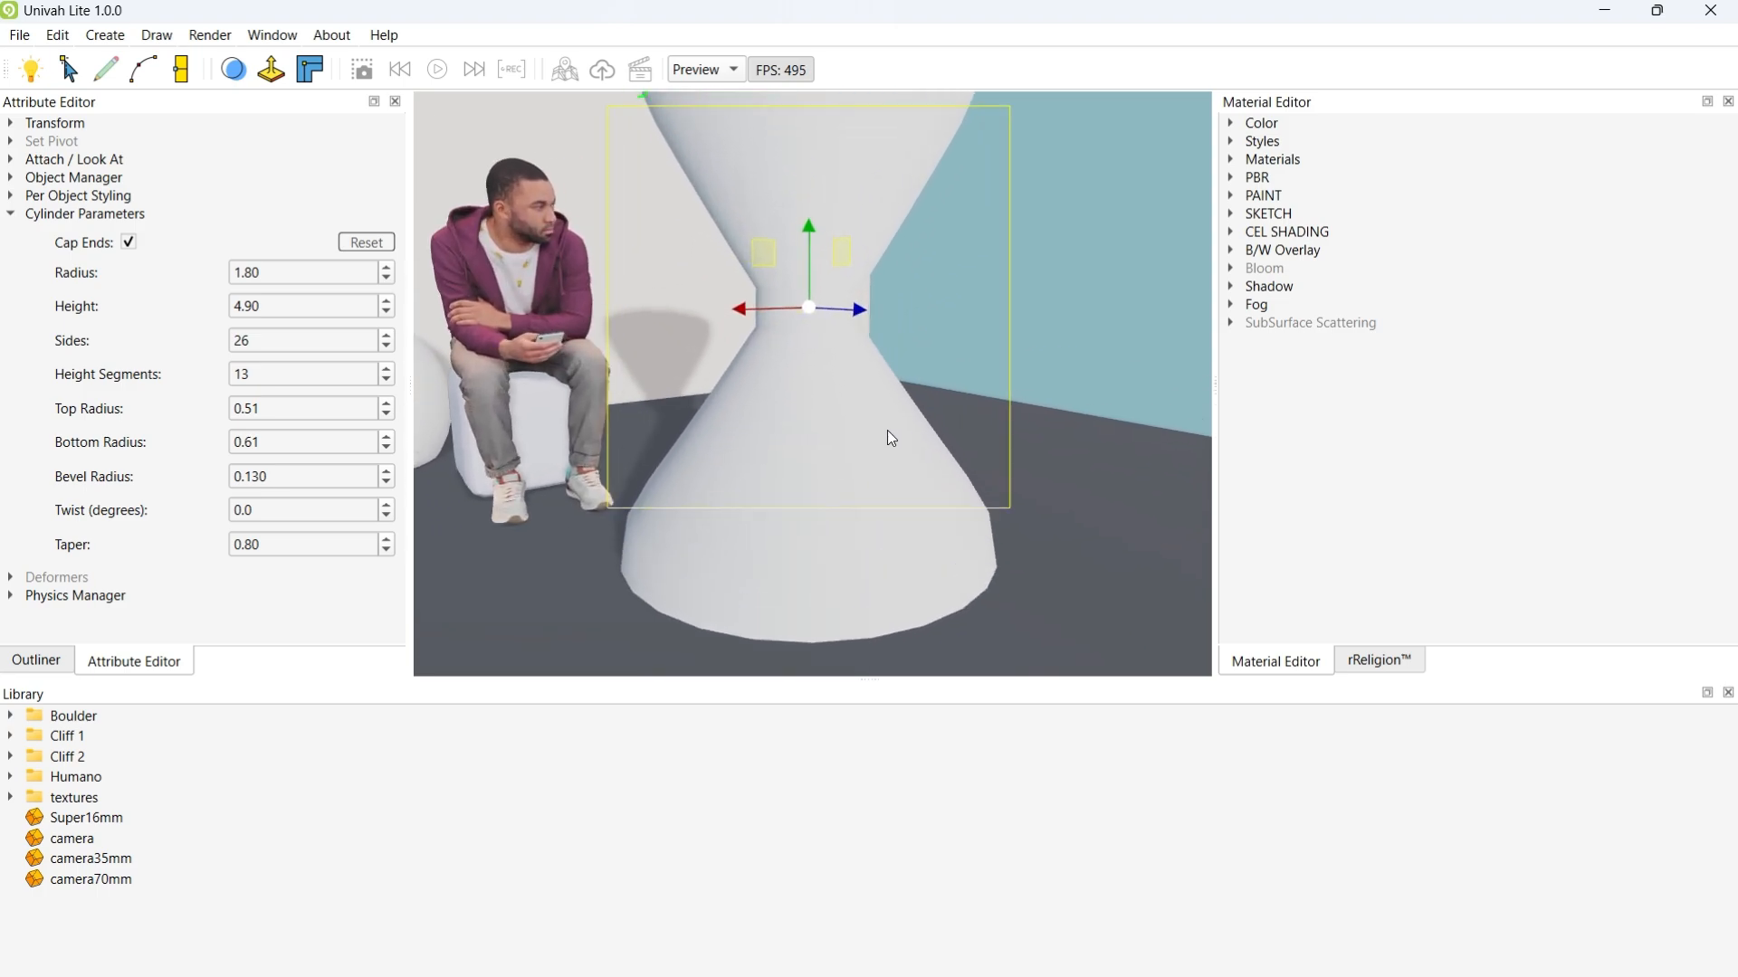
{"action": "left_click_drag", "start_coordinate": [822, 442], "coordinate": [826, 249]}
{"action": "scroll", "coordinate": [914, 514], "scroll_direction": "down", "scroll_amount": 4}
{"action": "middle_click_drag", "start_coordinate": [914, 514], "coordinate": [878, 459]}
{"action": "scroll", "coordinate": [878, 456], "scroll_direction": "down", "scroll_amount": 3}
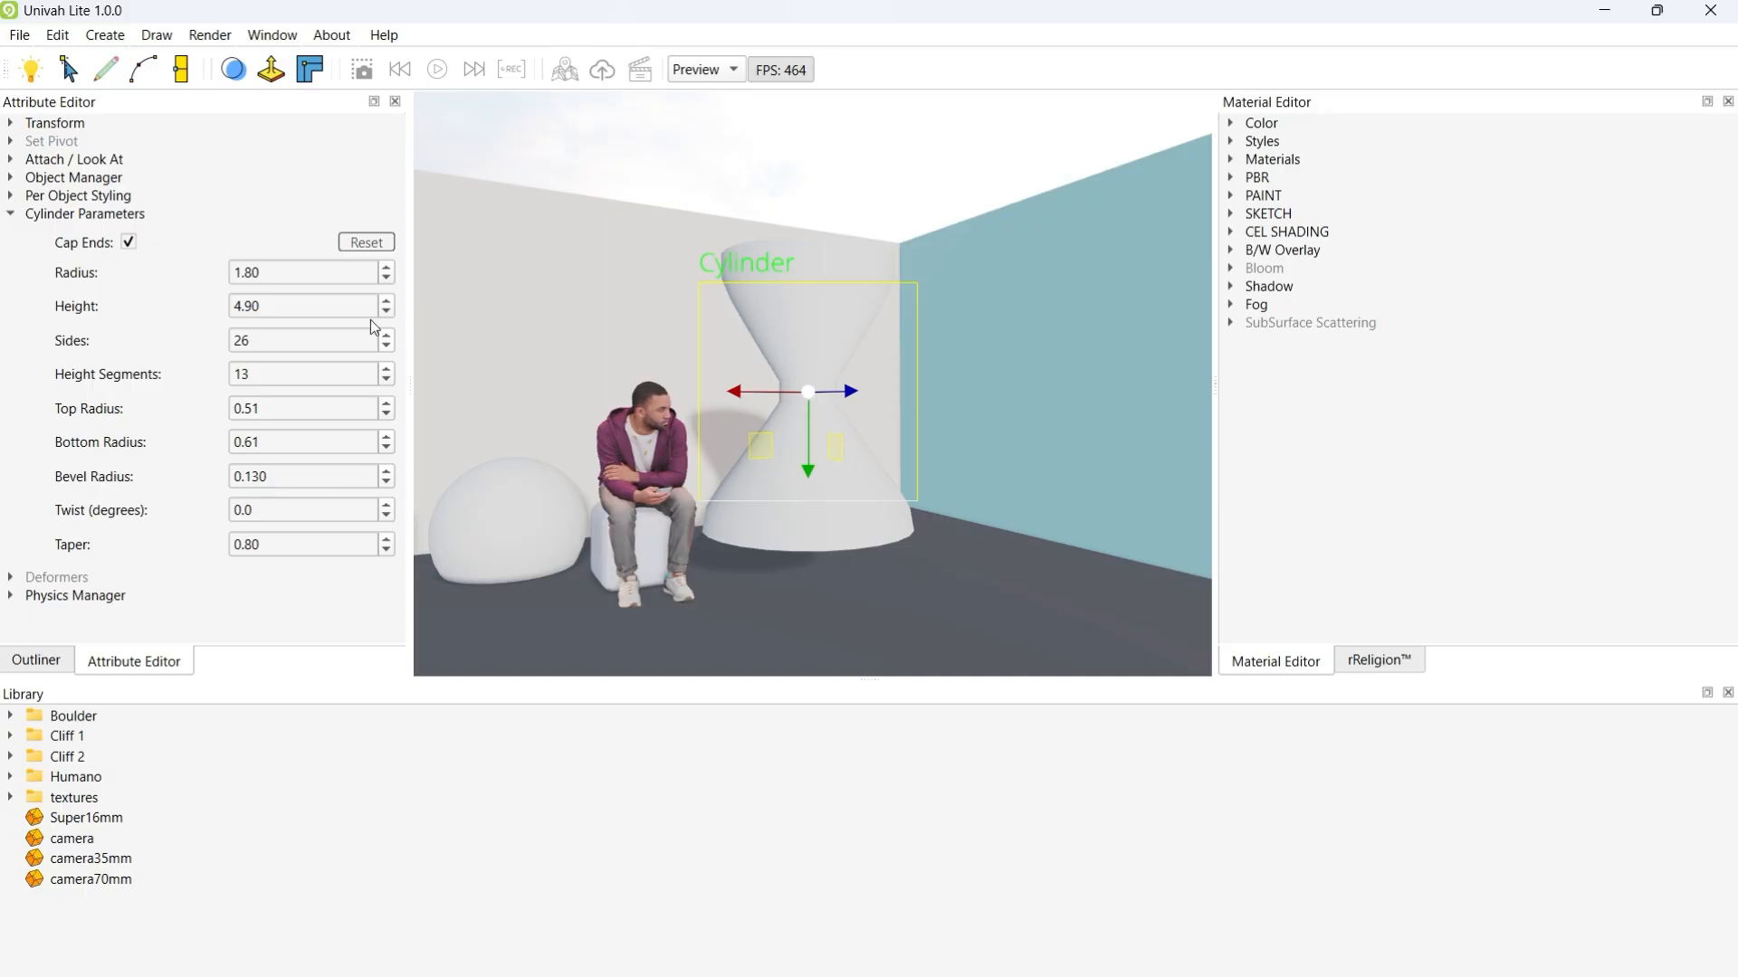
{"action": "middle_click_drag", "start_coordinate": [708, 380], "coordinate": [778, 511]}
{"action": "scroll", "coordinate": [778, 514], "scroll_direction": "down", "scroll_amount": 3}
{"action": "left_click_drag", "start_coordinate": [1065, 392], "coordinate": [813, 355]}
{"action": "left_click_drag", "start_coordinate": [790, 291], "coordinate": [896, 387]}
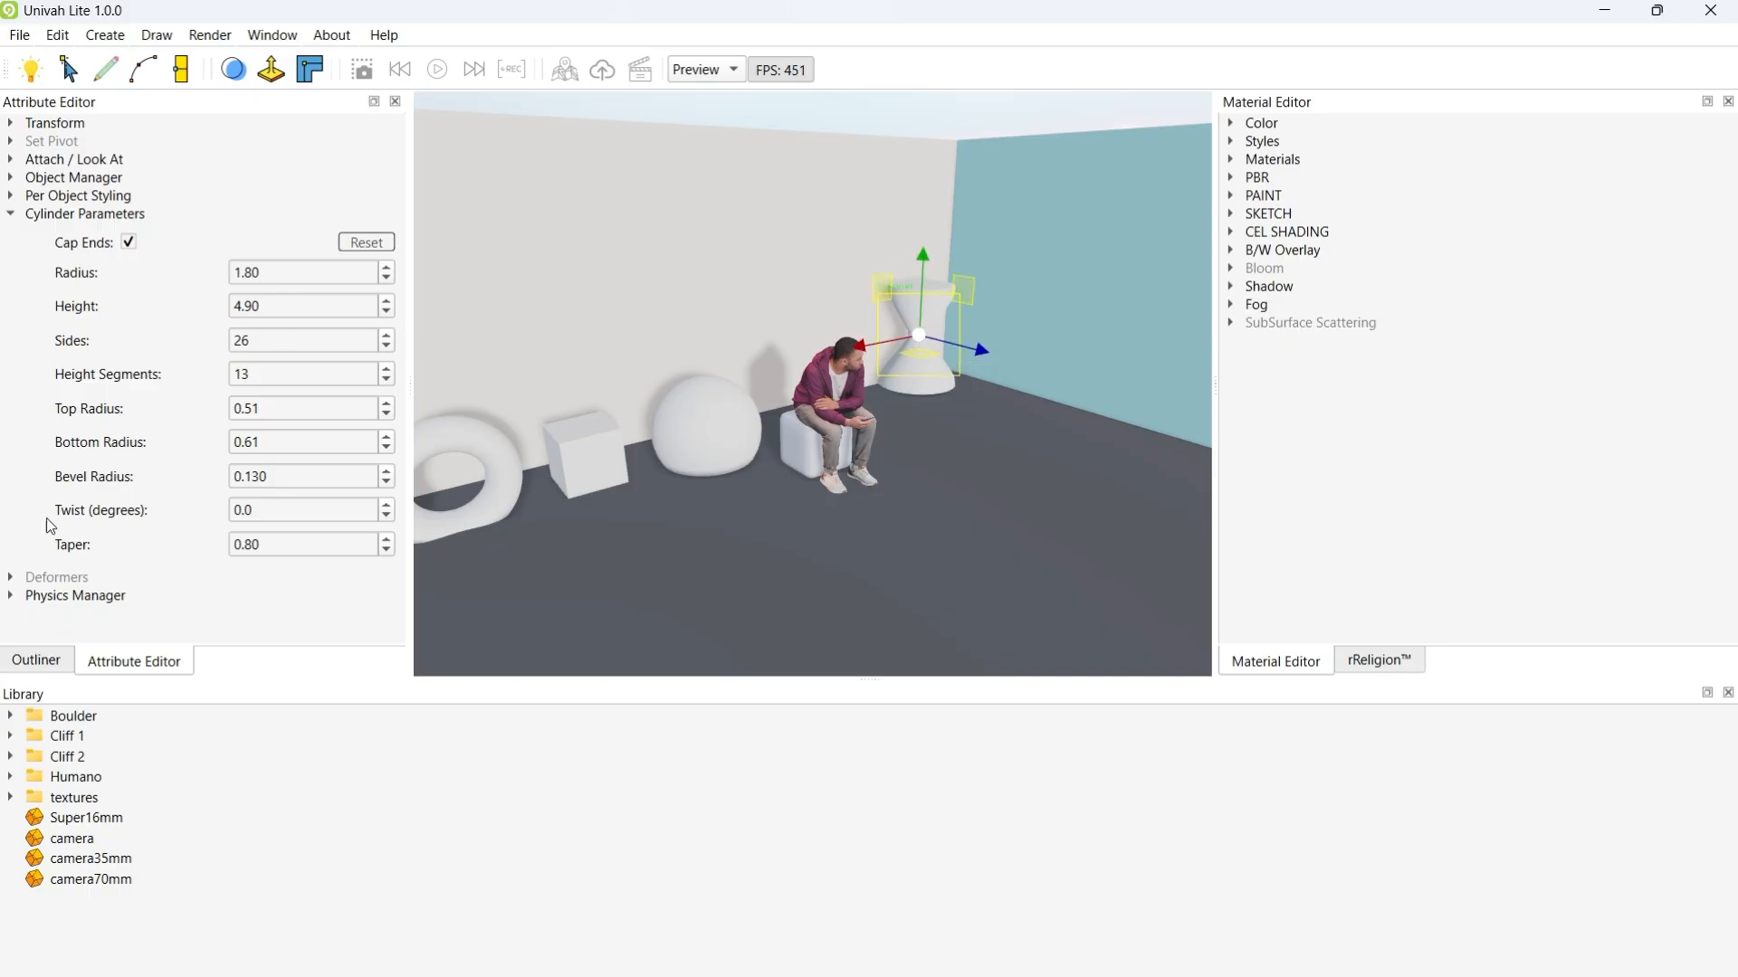
Step: Collapse the cylinder parameters, show the scene's object list and review the primitive types available for creation
{"action": "left_click", "coordinate": [13, 214]}
{"action": "left_click", "coordinate": [49, 666]}
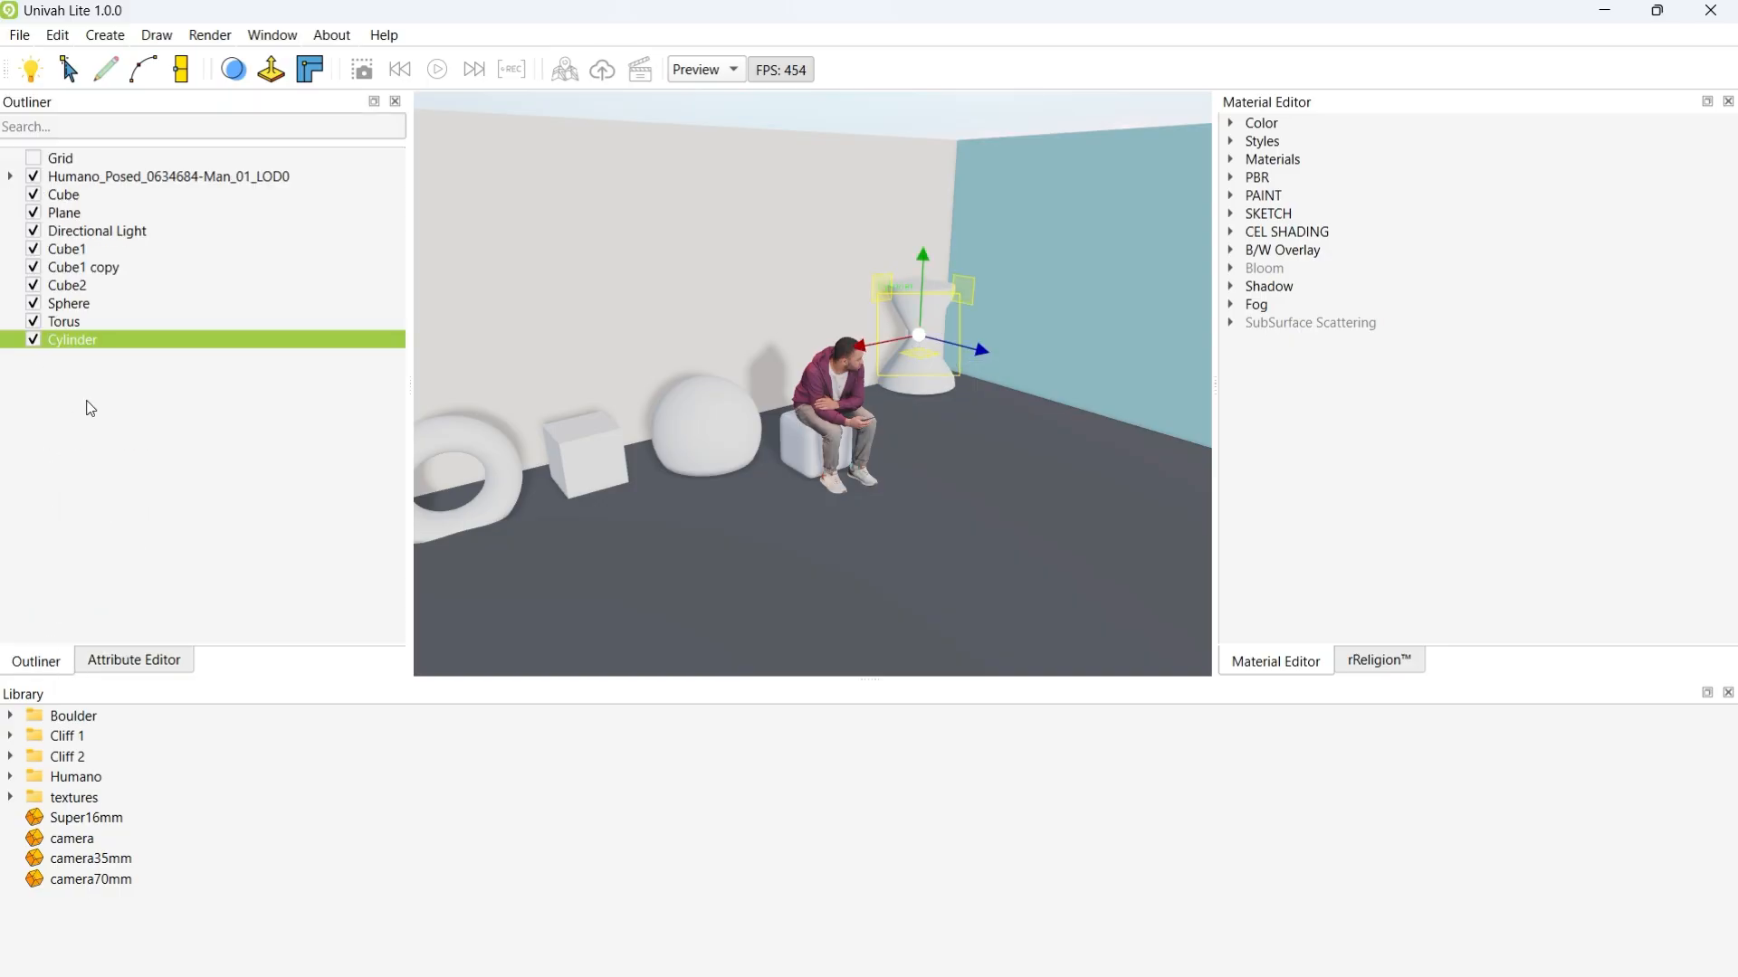
{"action": "left_click", "coordinate": [105, 35]}
{"action": "mouse_move", "coordinate": [158, 62]}
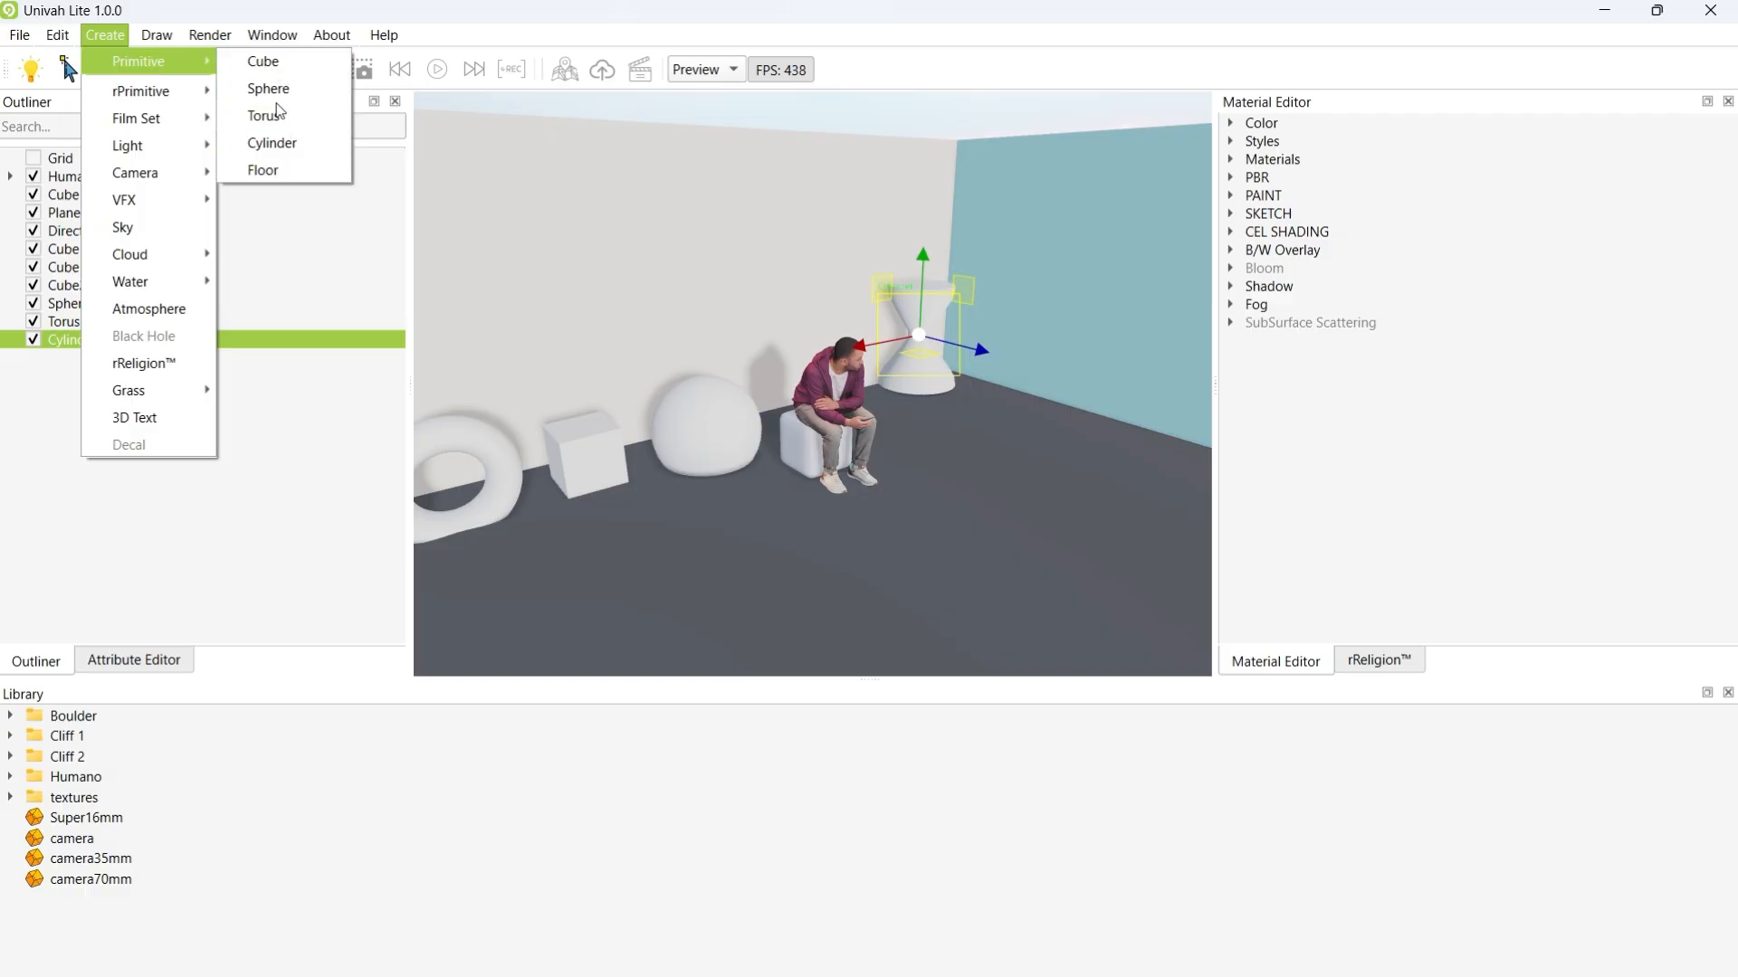
{"action": "left_click", "coordinate": [881, 551]}
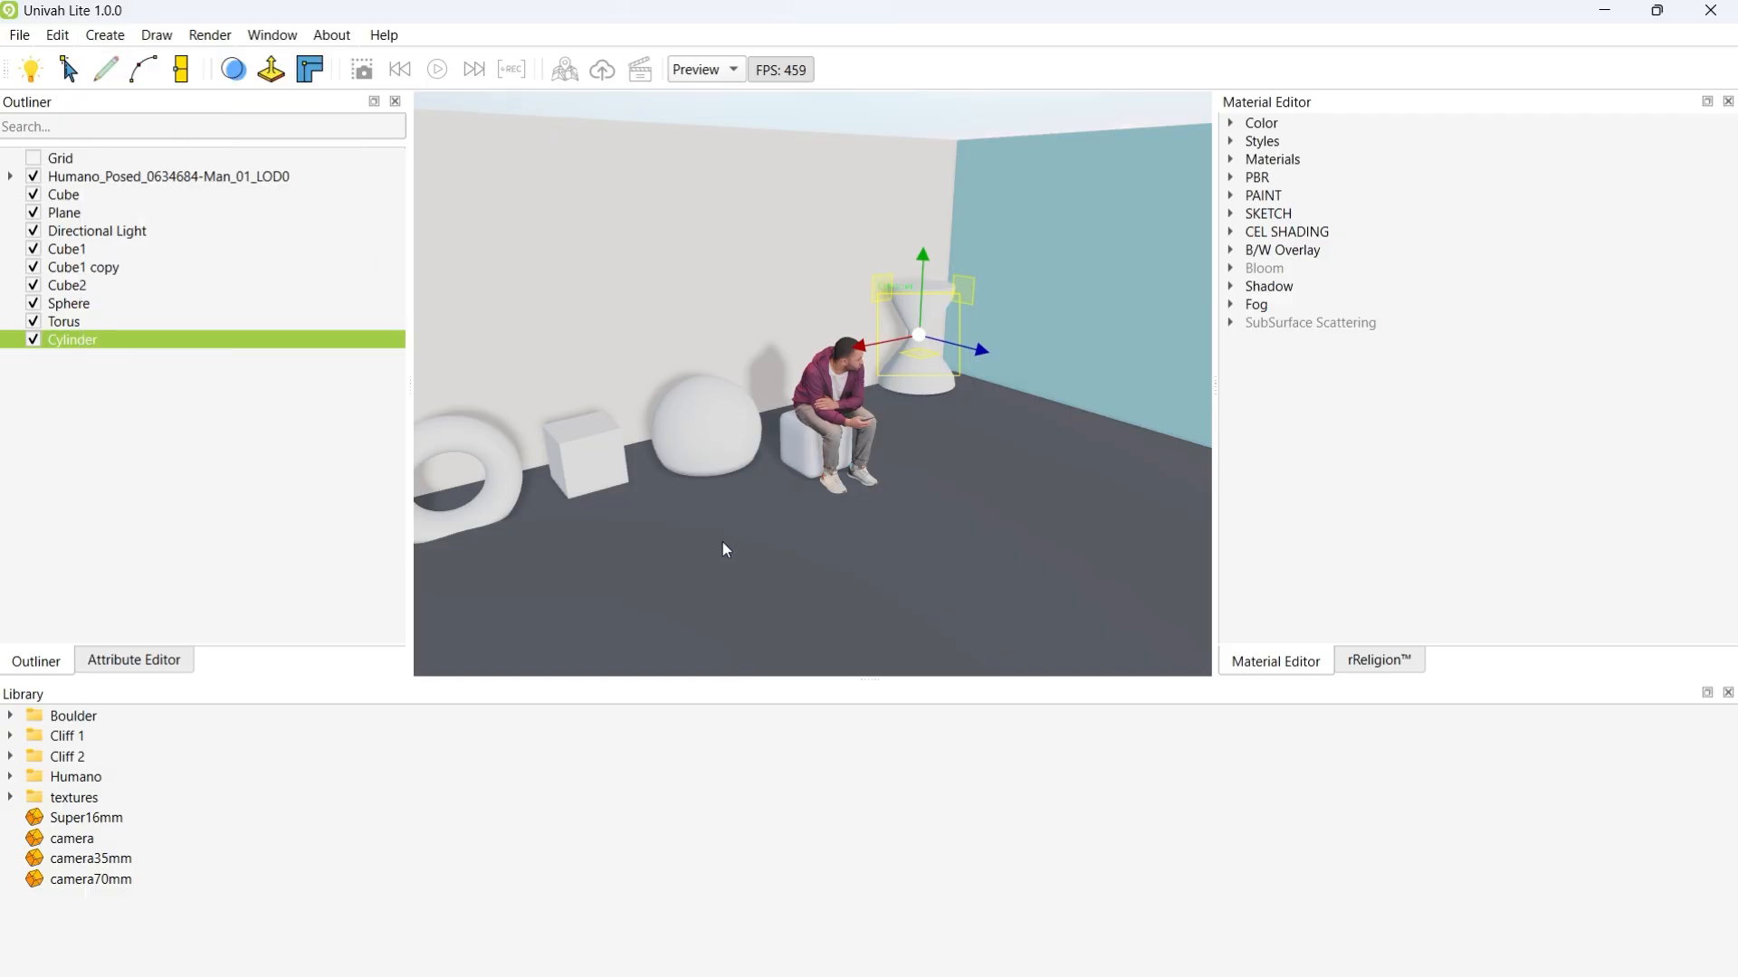